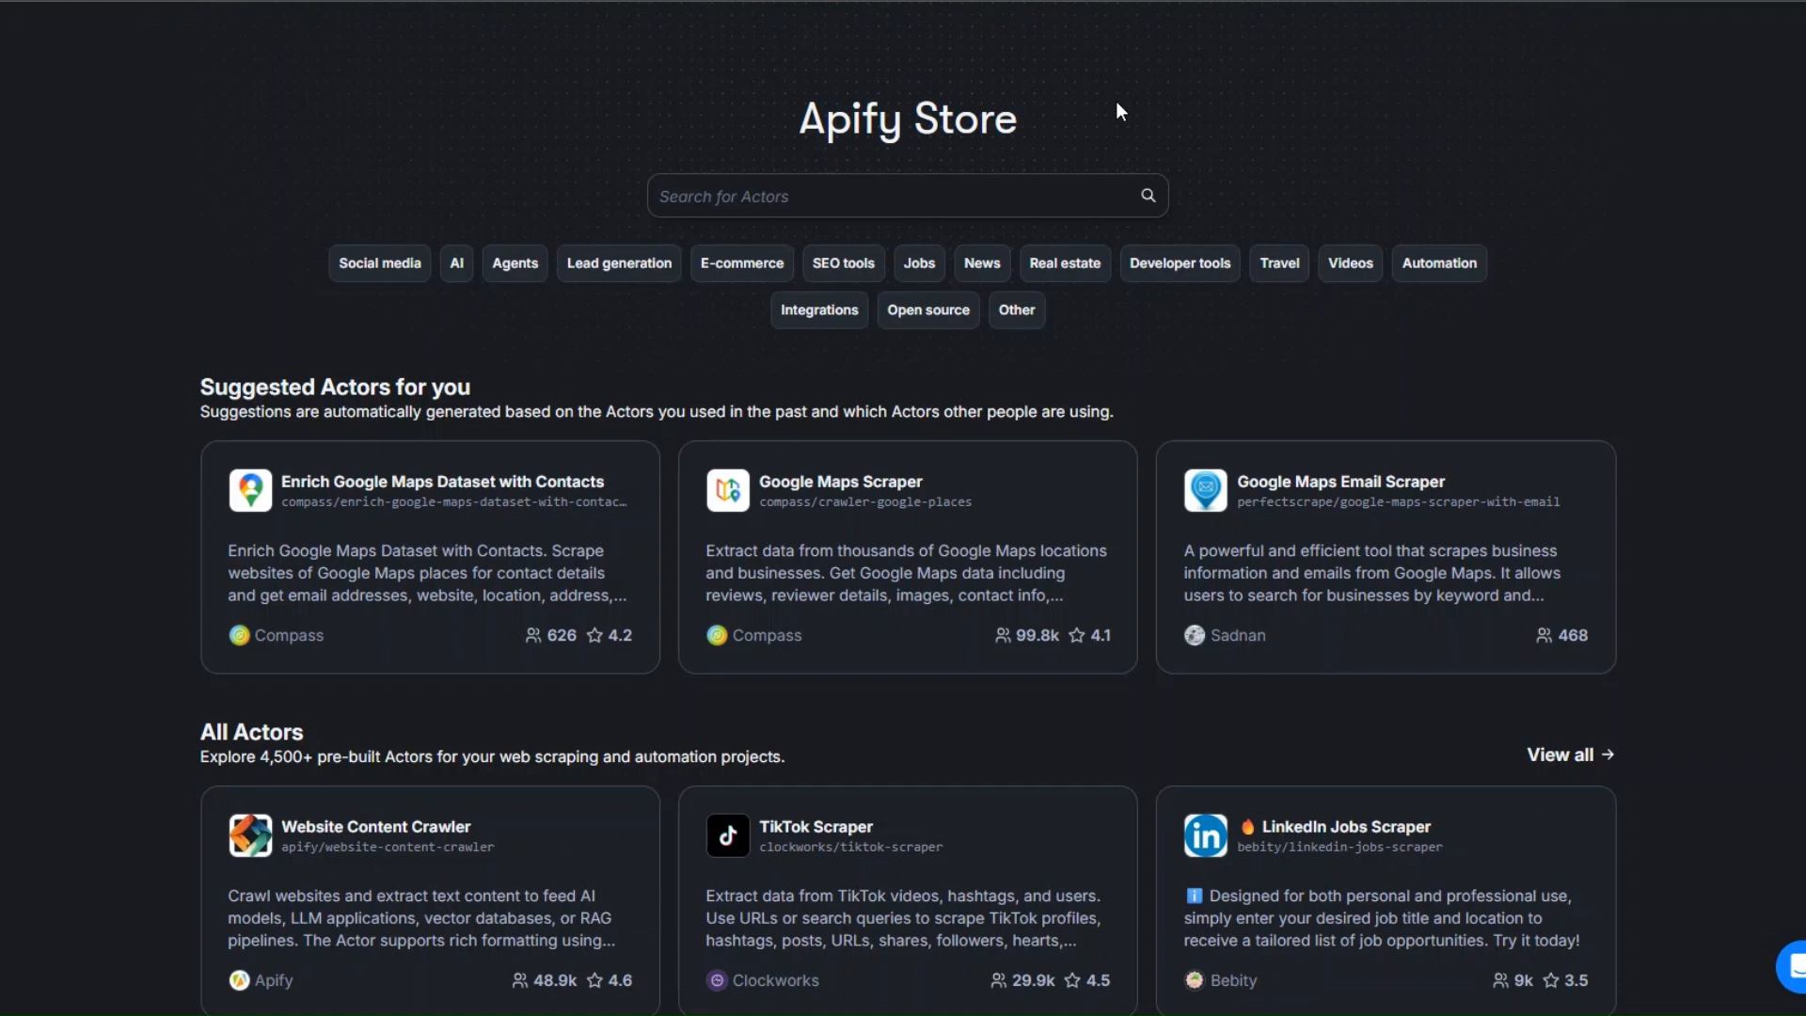
- Search the Apify Store for "google maps" and open the Google Maps Email Extractor actor
{"action": "left_click", "coordinate": [747, 194]}
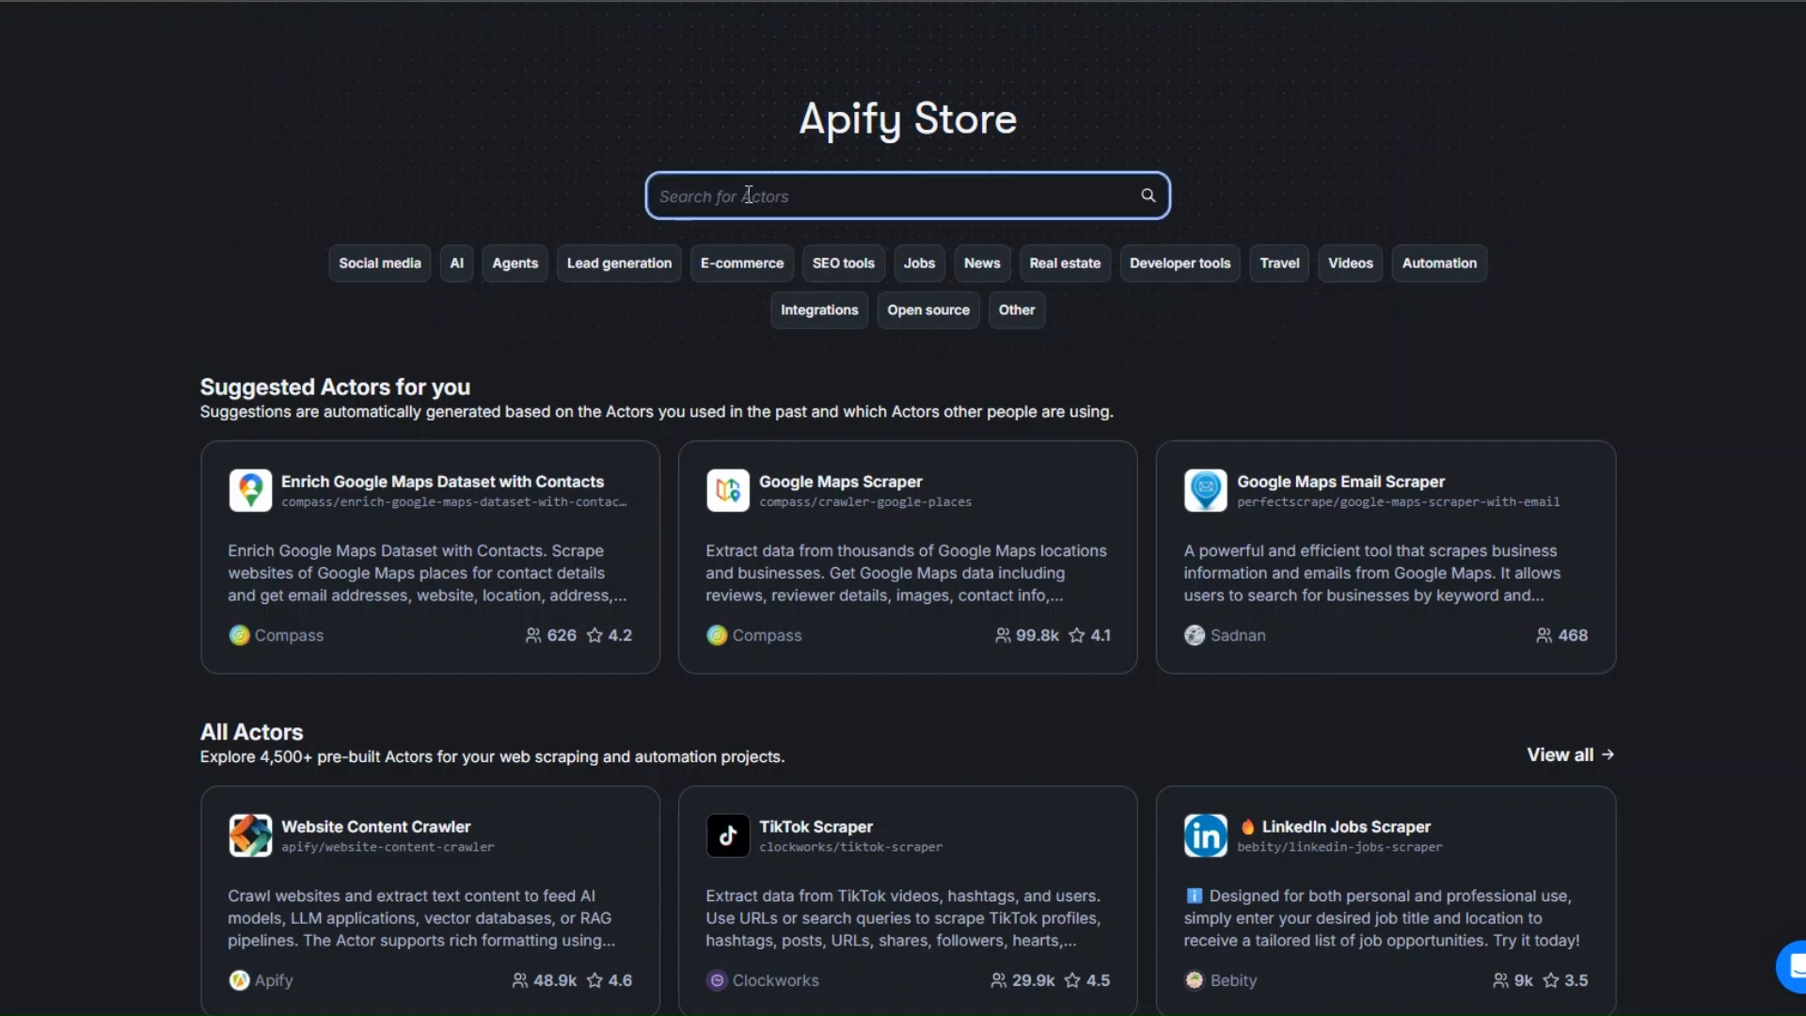
{"action": "type", "text": "google maps"}
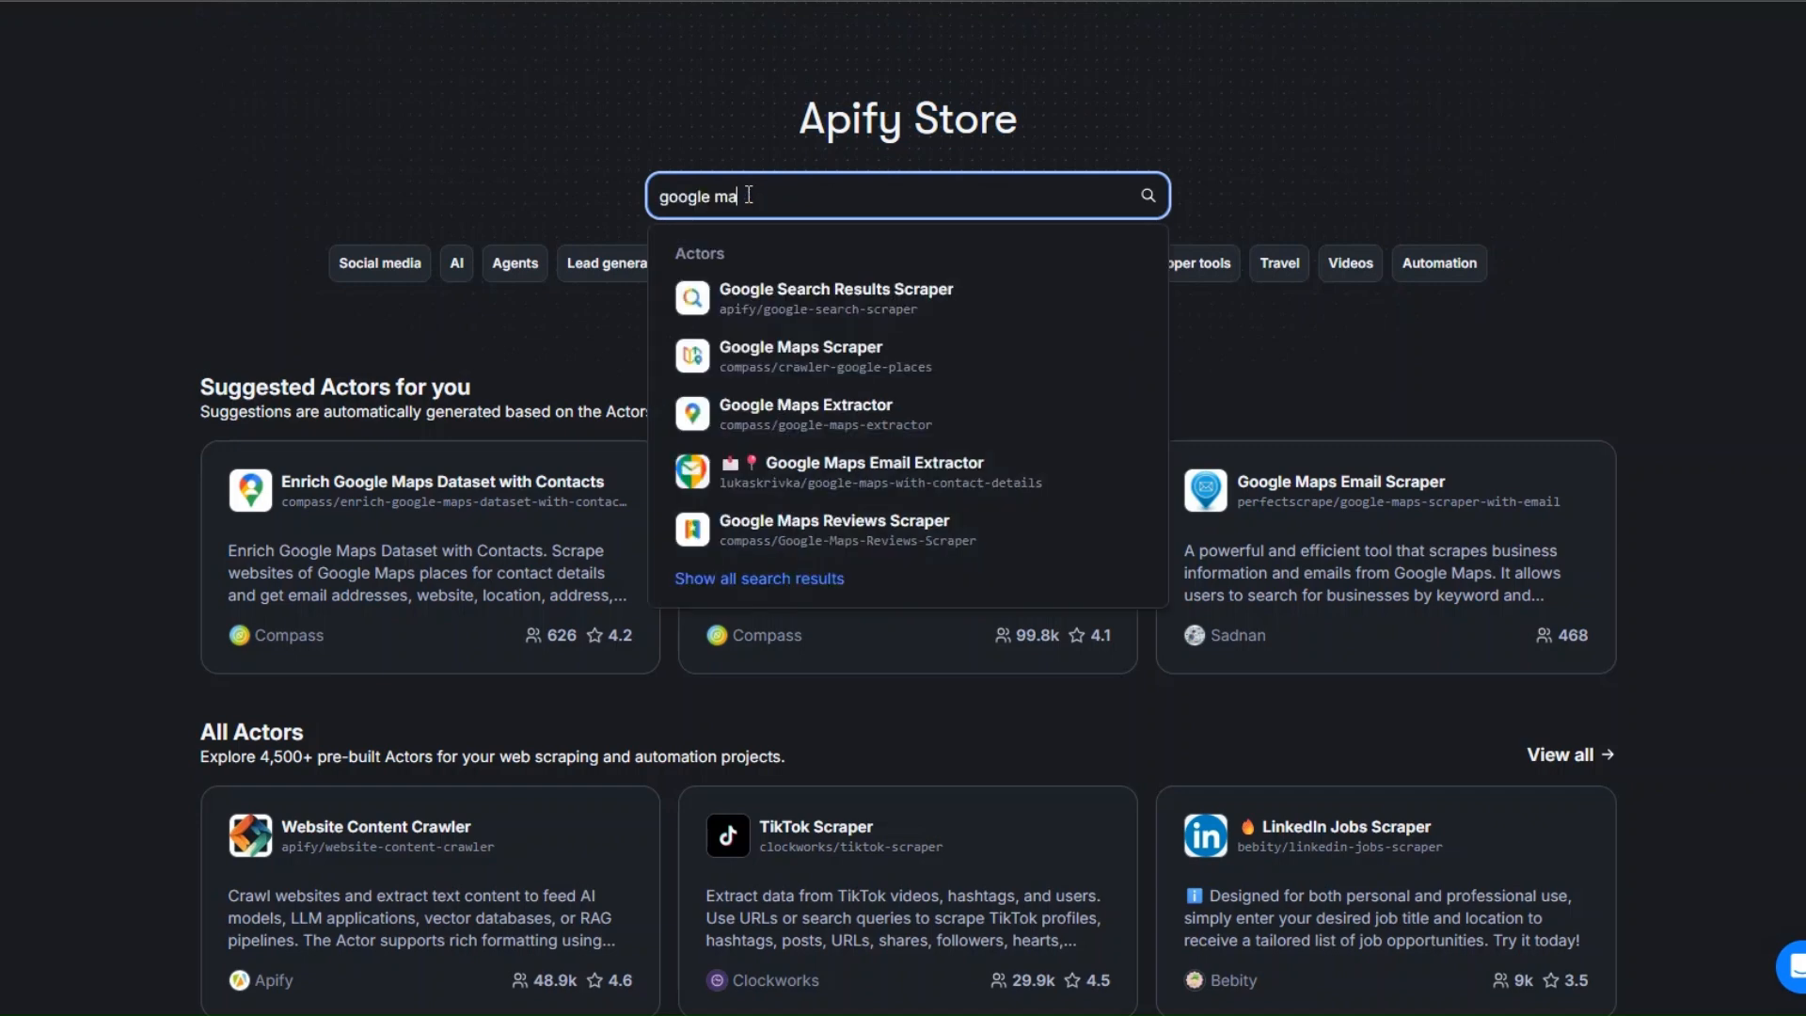
{"action": "left_click", "coordinate": [1146, 196]}
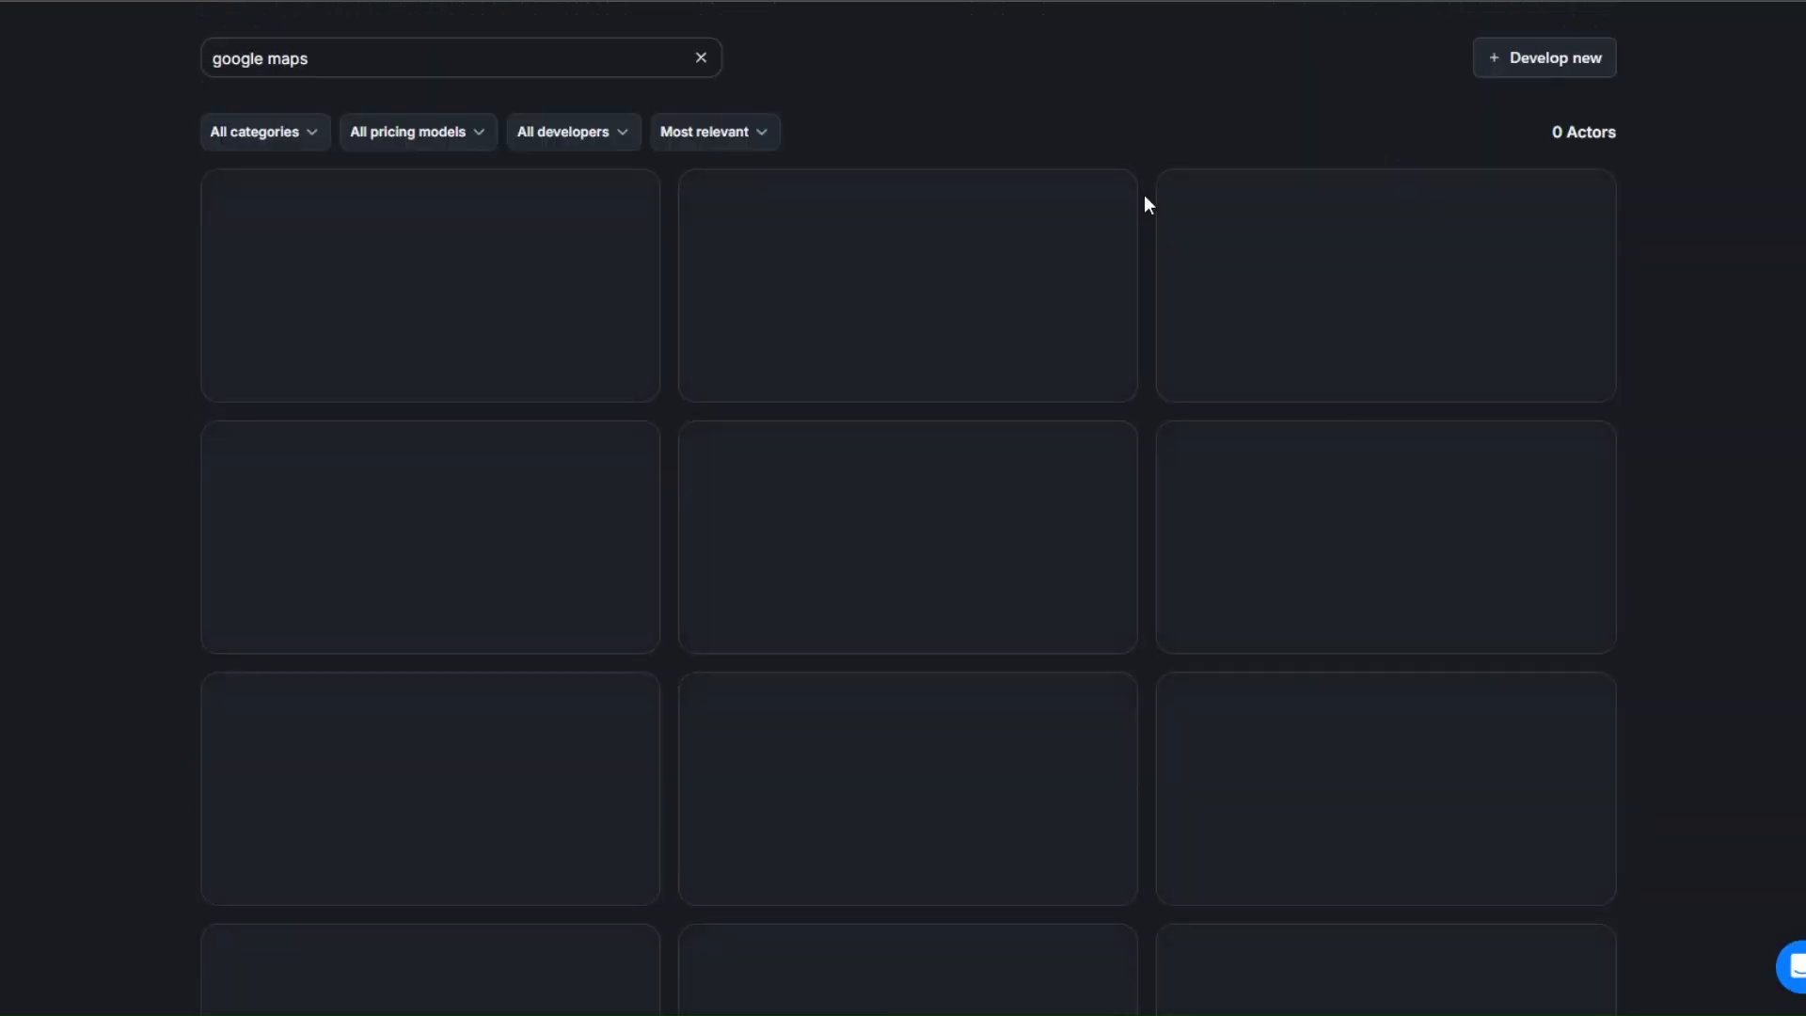
{"action": "left_click_drag", "start_coordinate": [1575, 122], "coordinate": [1662, 134]}
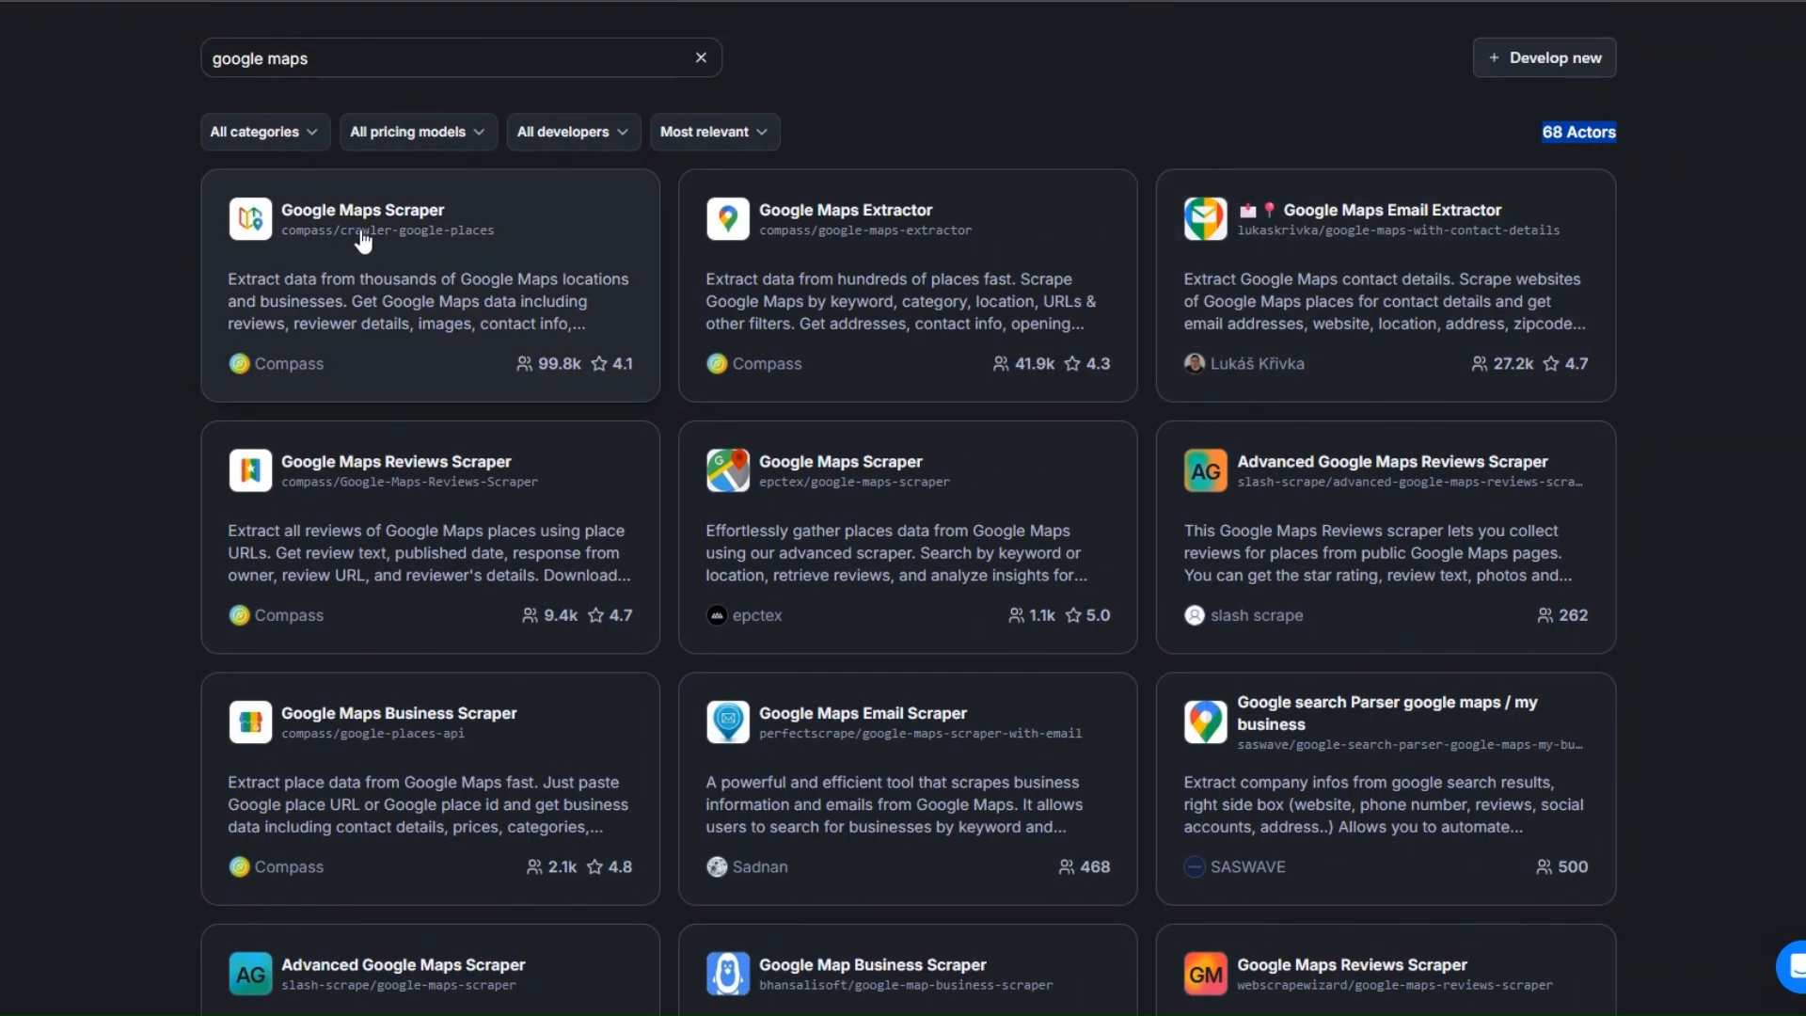
{"action": "left_click", "coordinate": [1707, 287]}
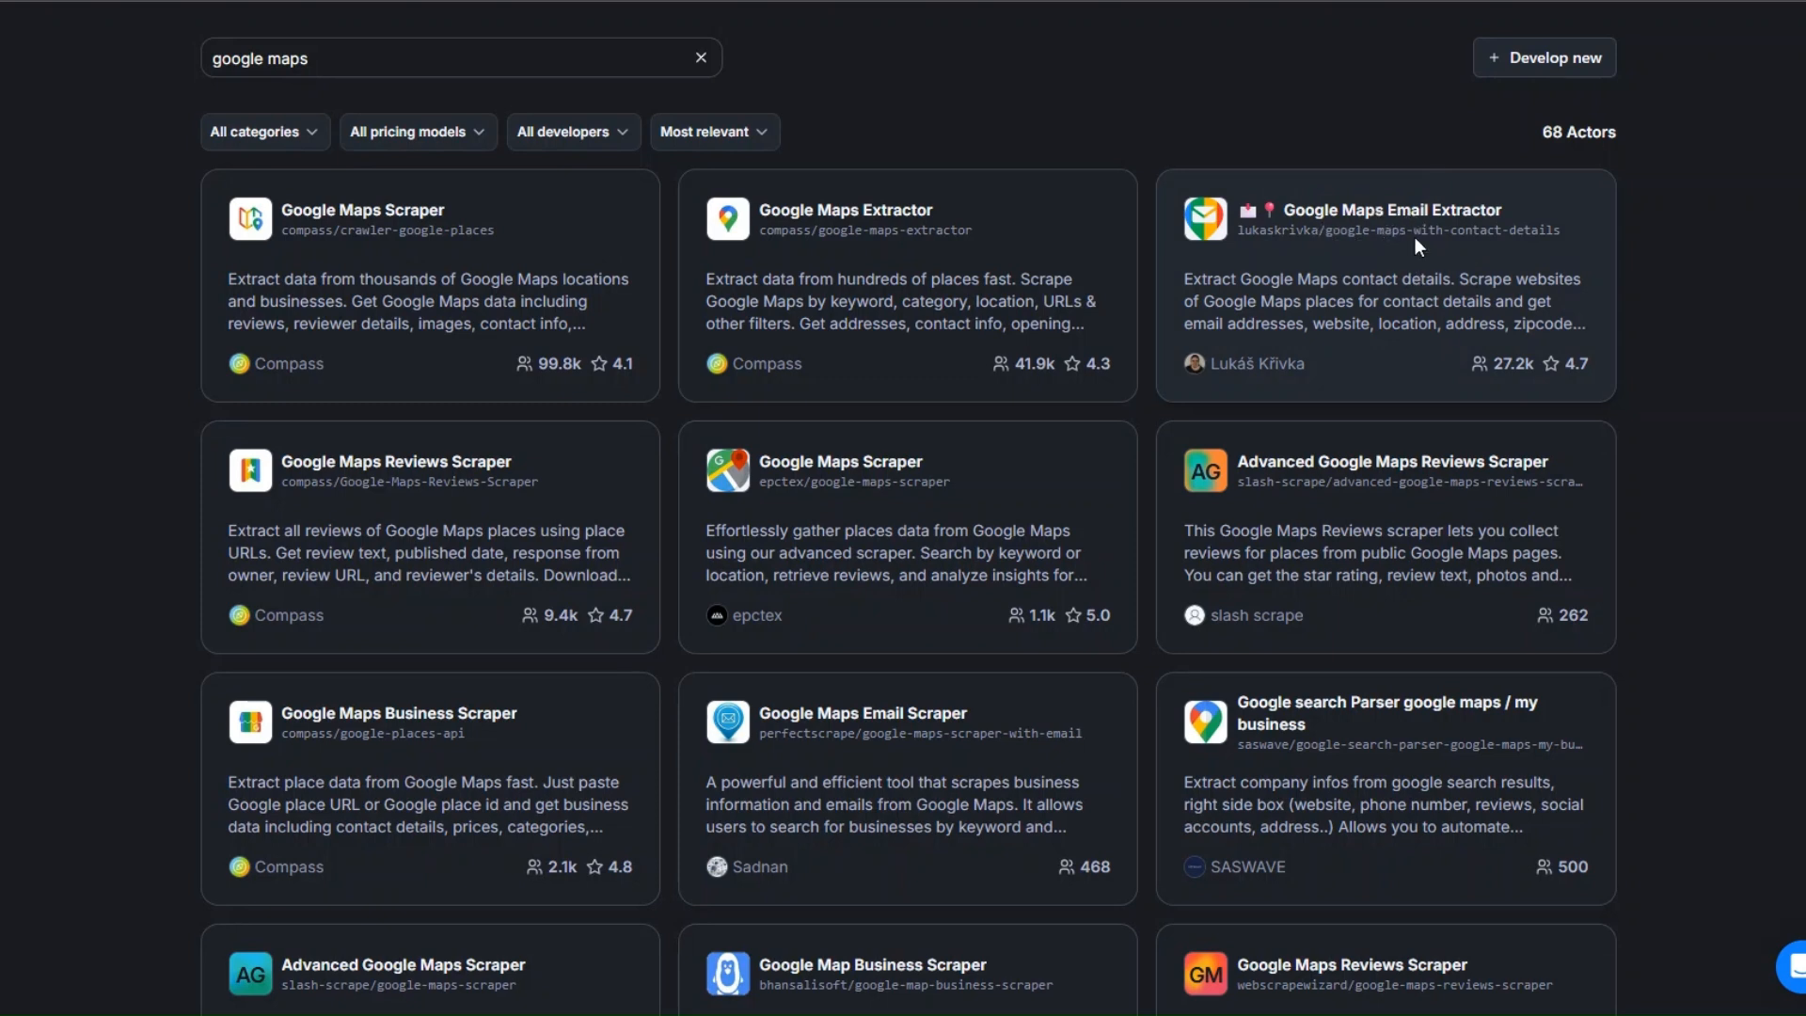
{"action": "left_click", "coordinate": [1538, 324]}
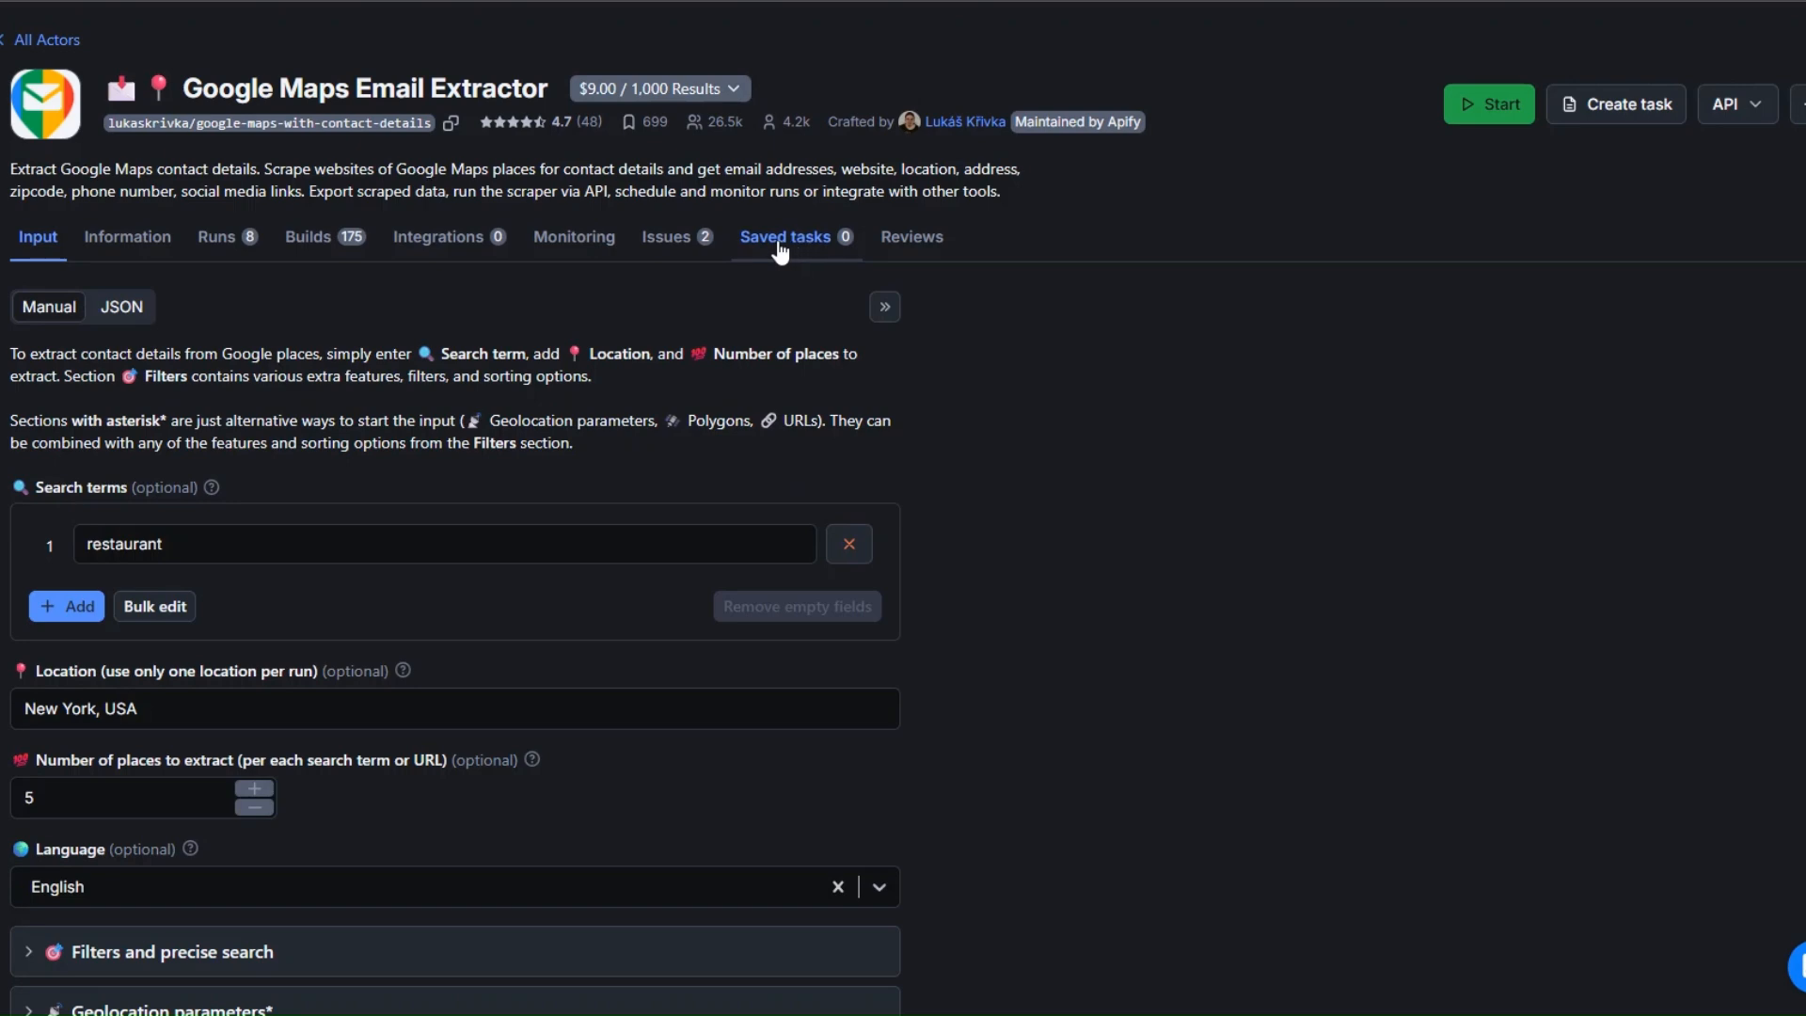
- Examine the extractor's input form, covering the search terms, location and number of places to extract
{"action": "scroll", "coordinate": [1079, 480], "scroll_direction": "down", "scroll_amount": 3}
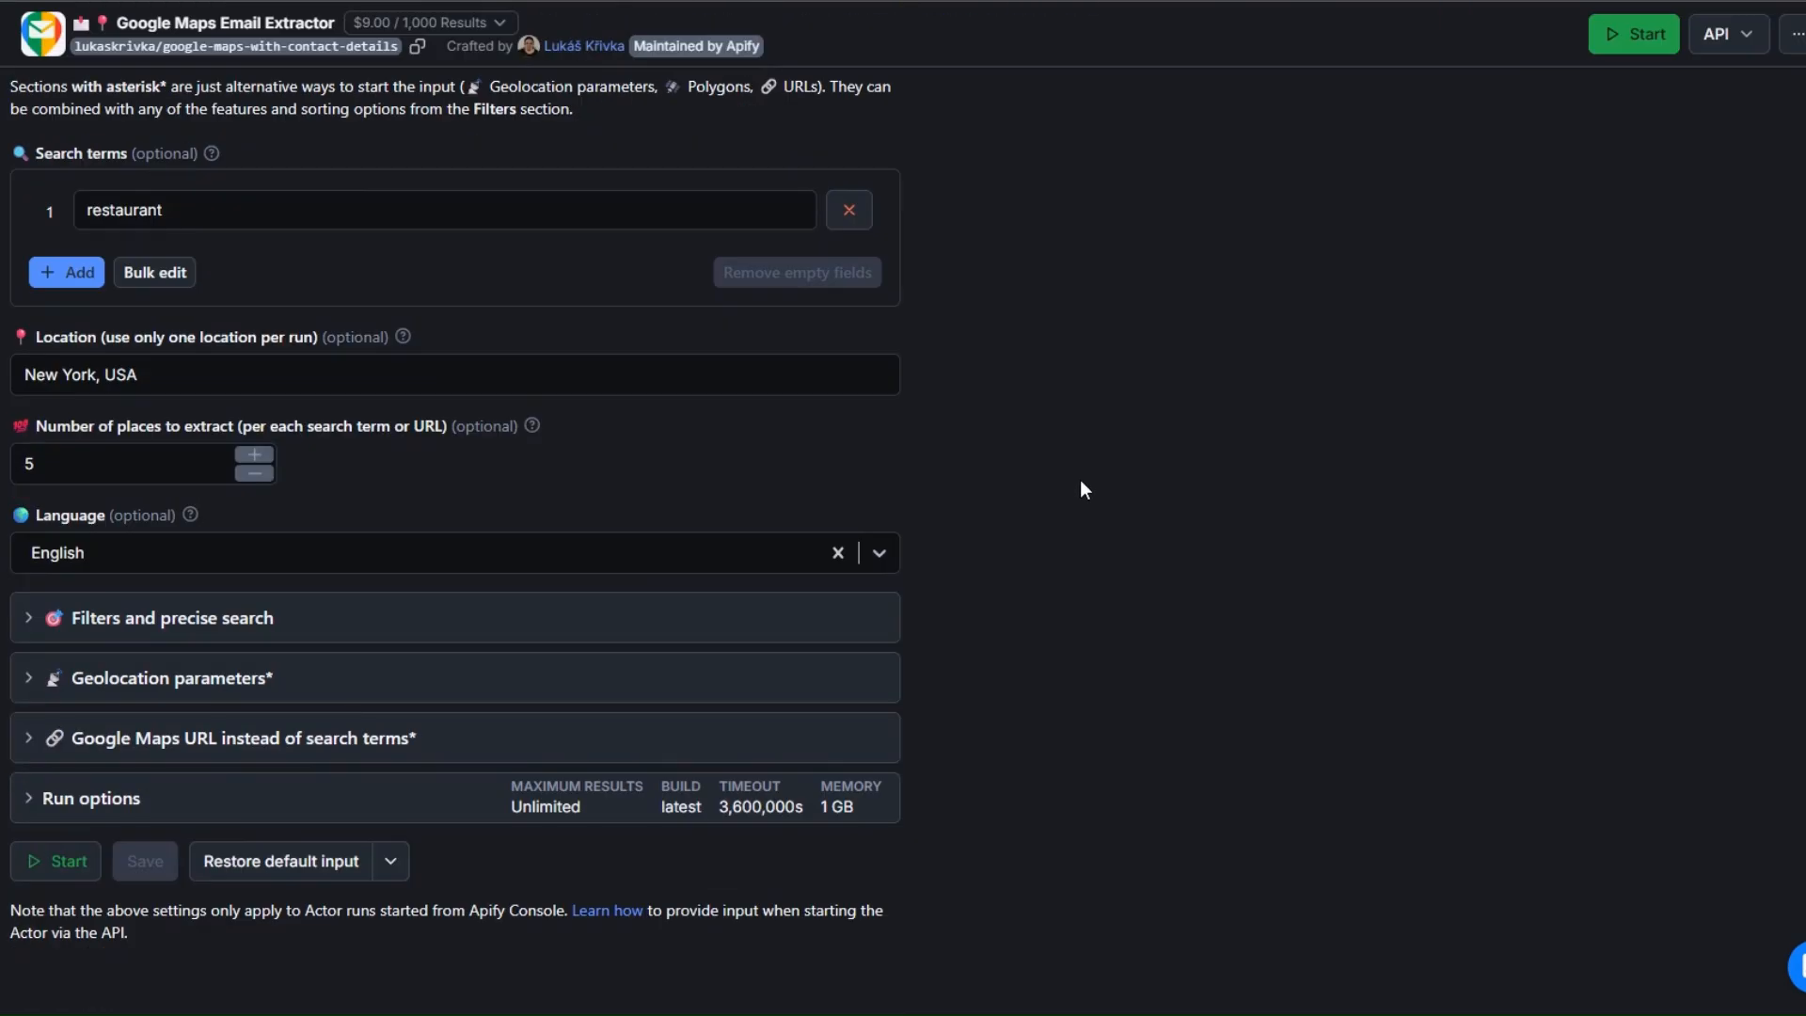
{"action": "scroll", "coordinate": [1080, 481], "scroll_direction": "up", "scroll_amount": 3}
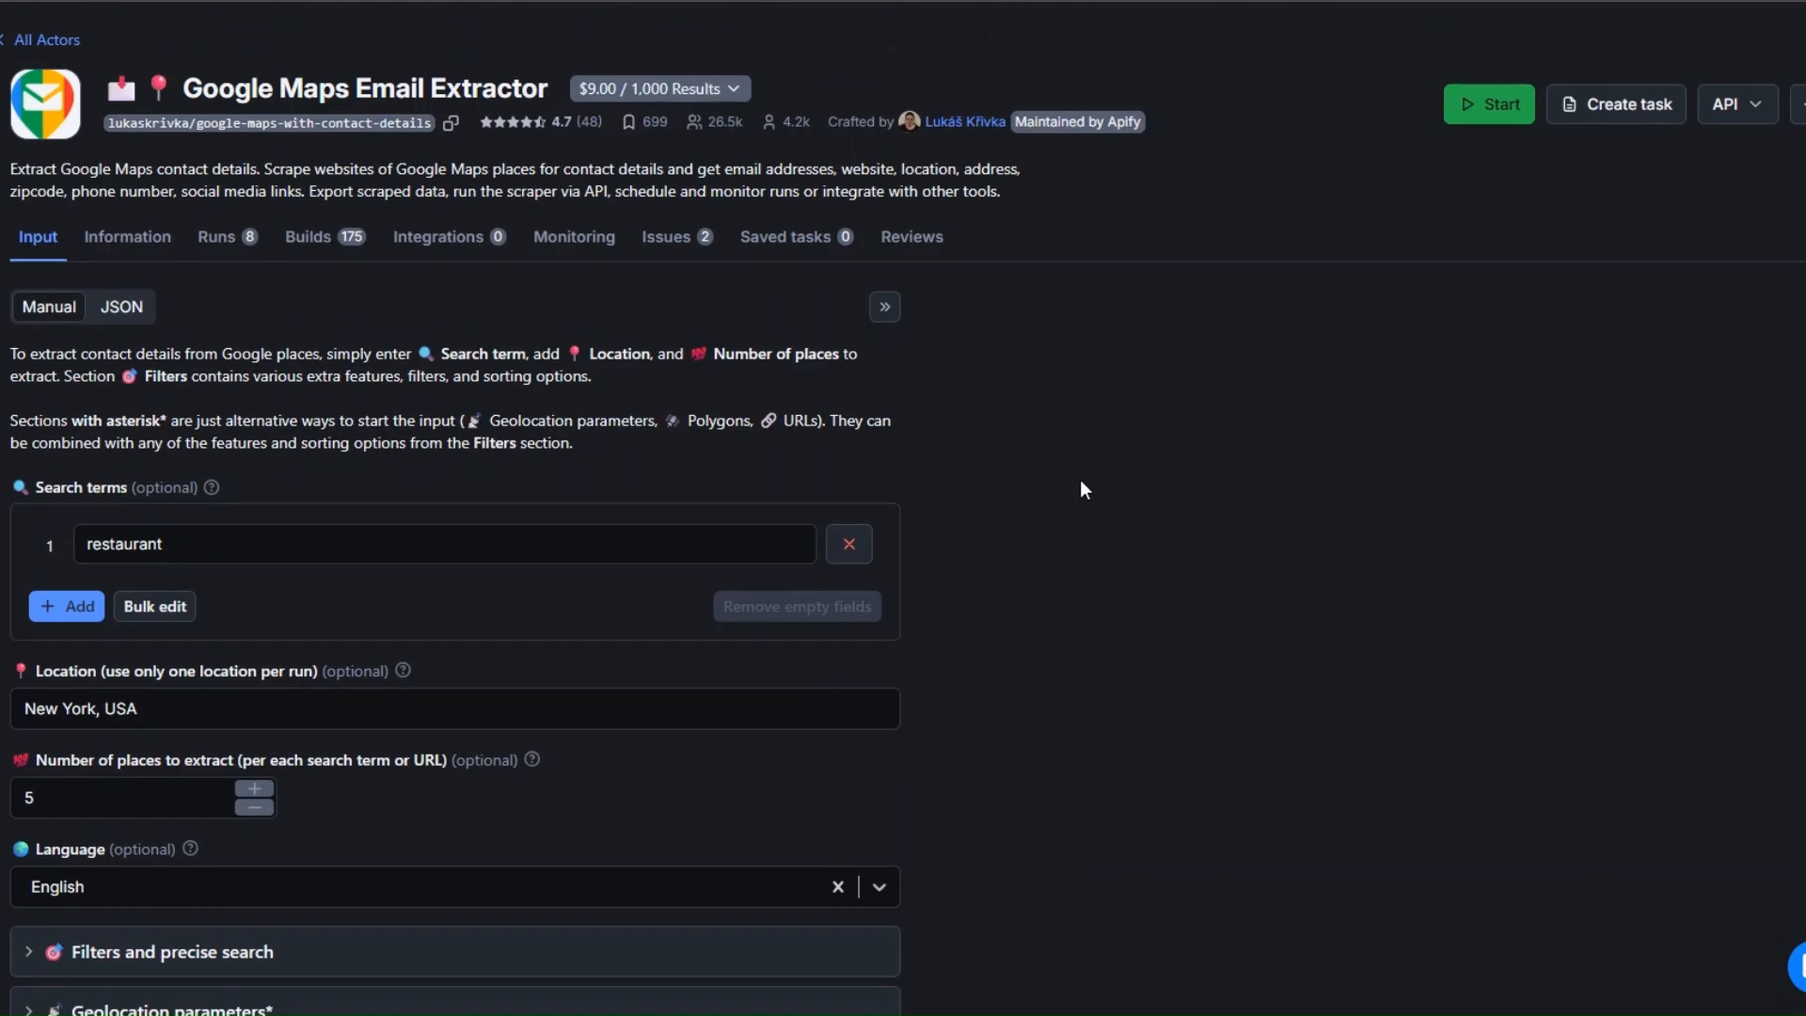
{"action": "left_click", "coordinate": [221, 555]}
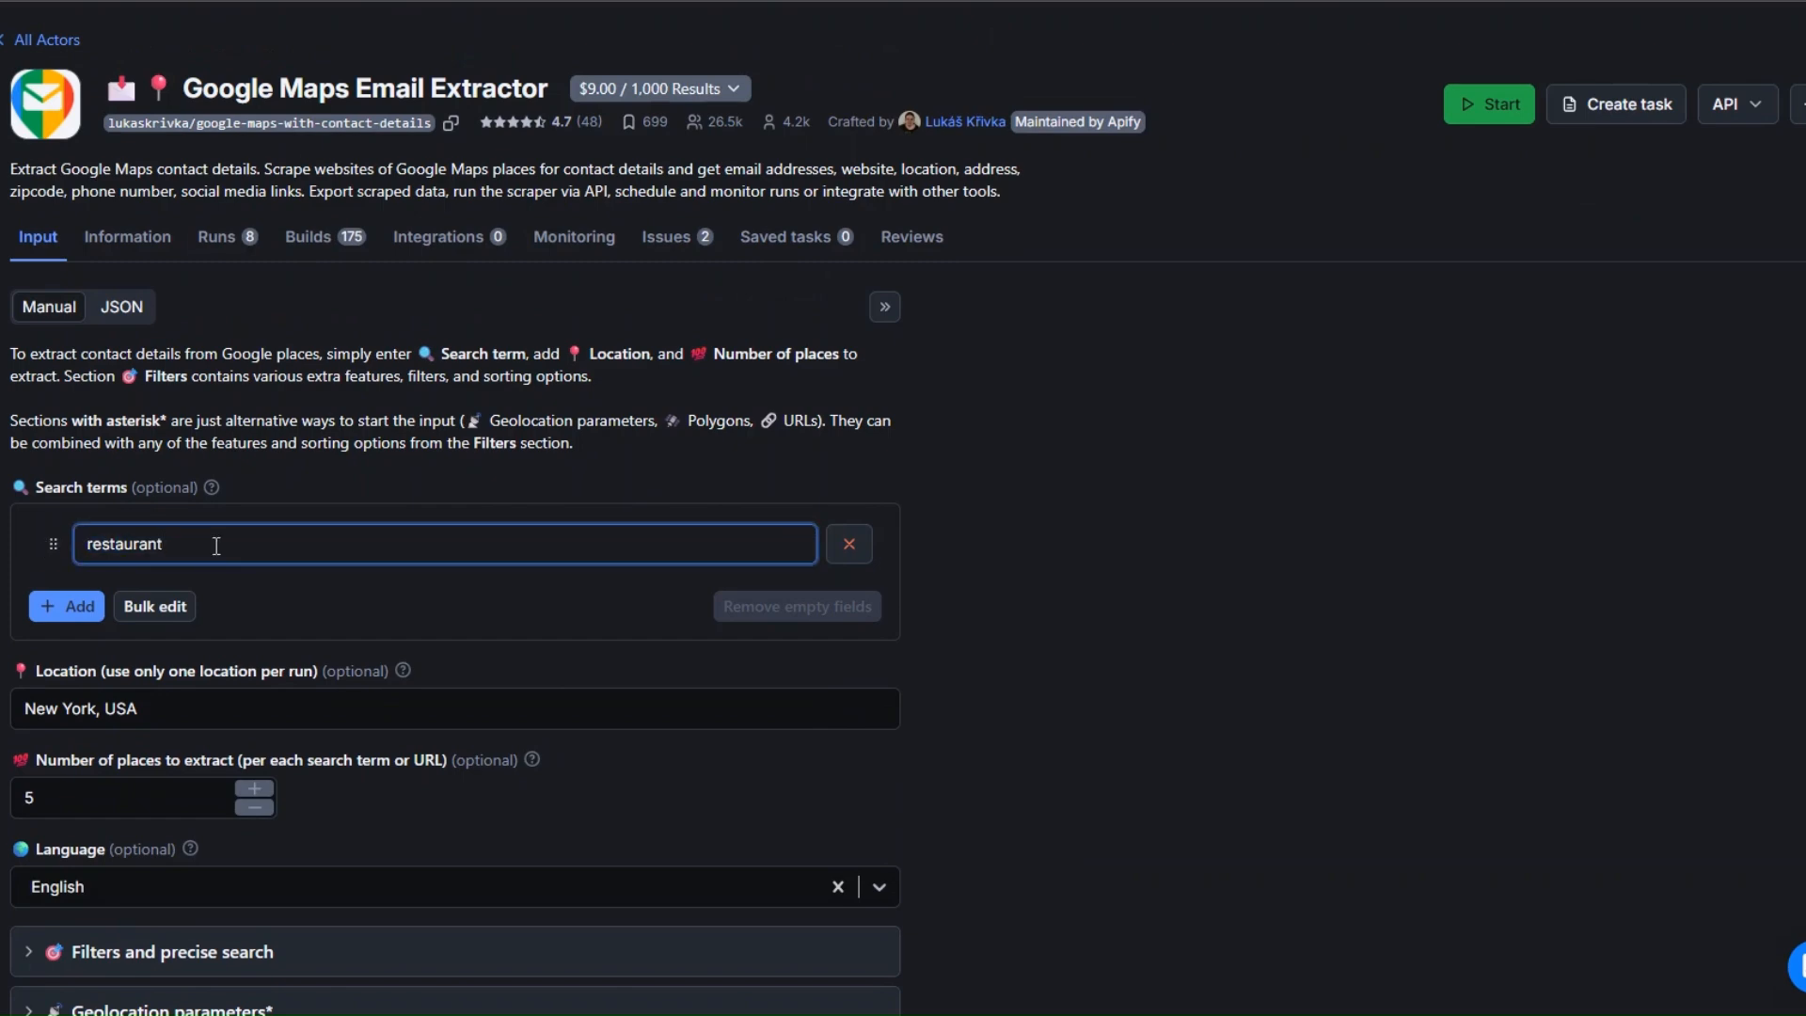
{"action": "scroll", "coordinate": [348, 432], "scroll_direction": "down", "scroll_amount": 2}
{"action": "left_click", "coordinate": [120, 469]}
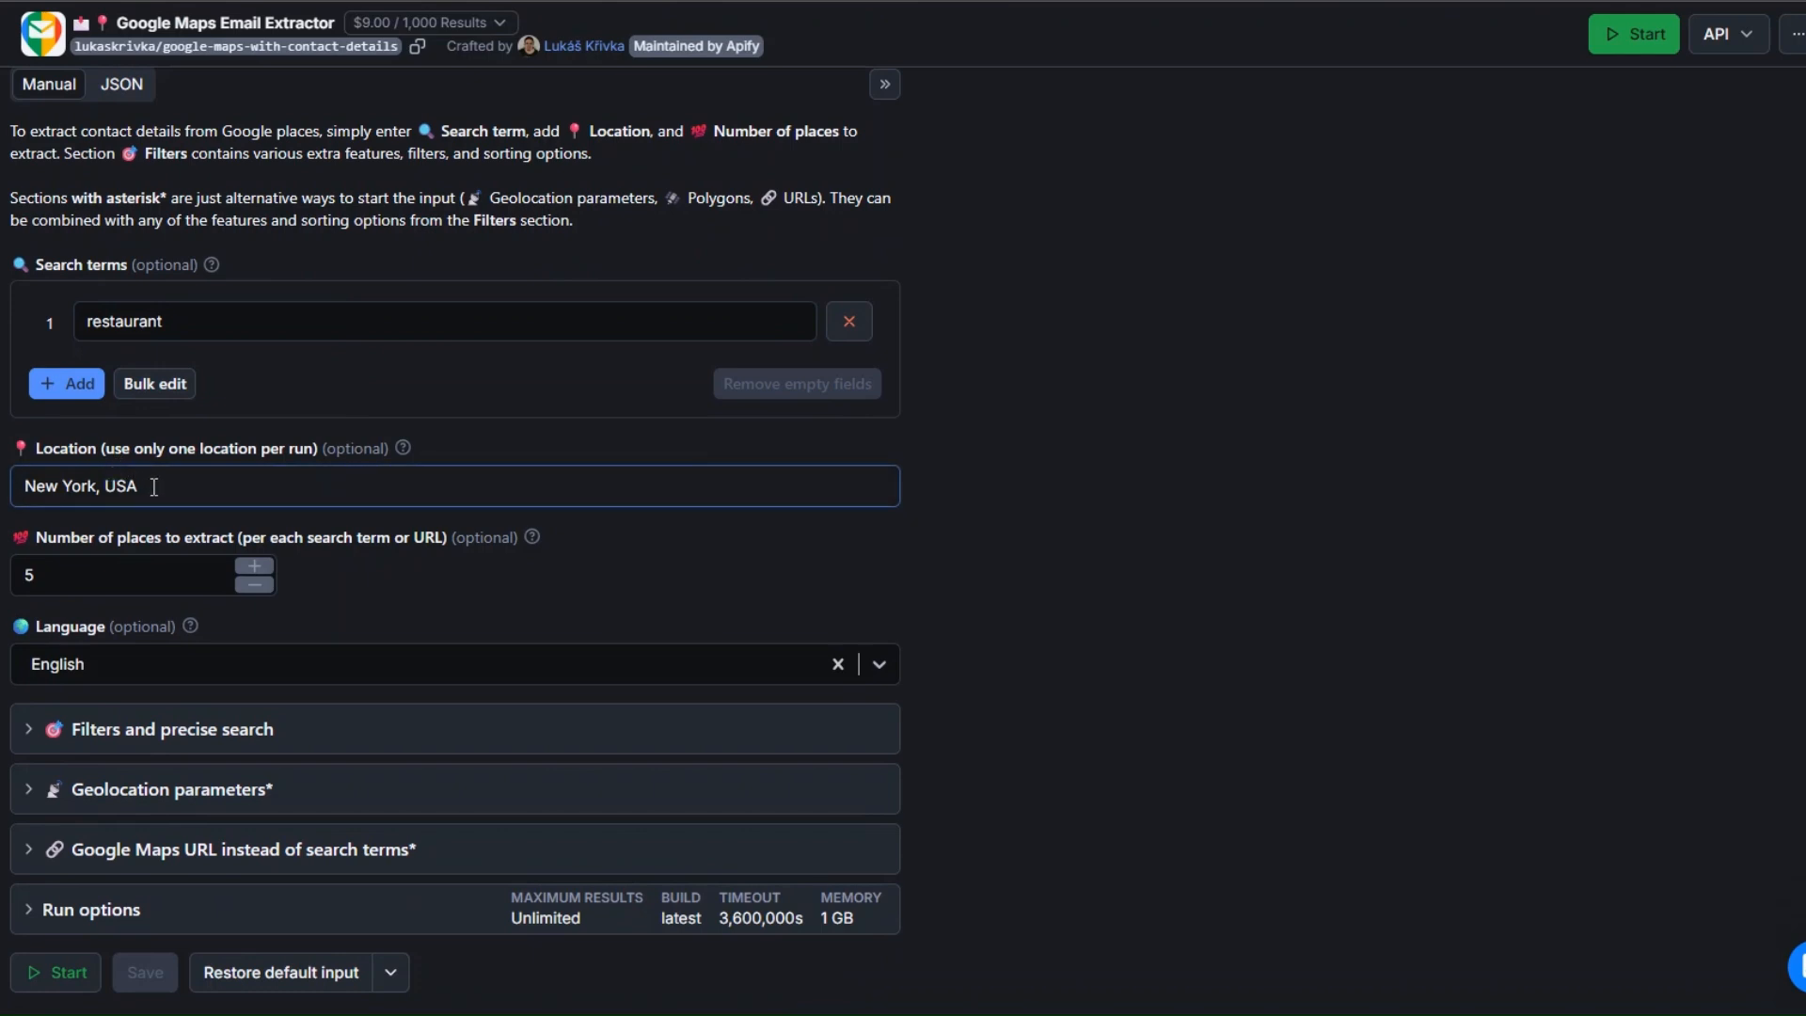
{"action": "scroll", "coordinate": [153, 486], "scroll_direction": "down", "scroll_amount": 1}
{"action": "left_click", "coordinate": [118, 468]}
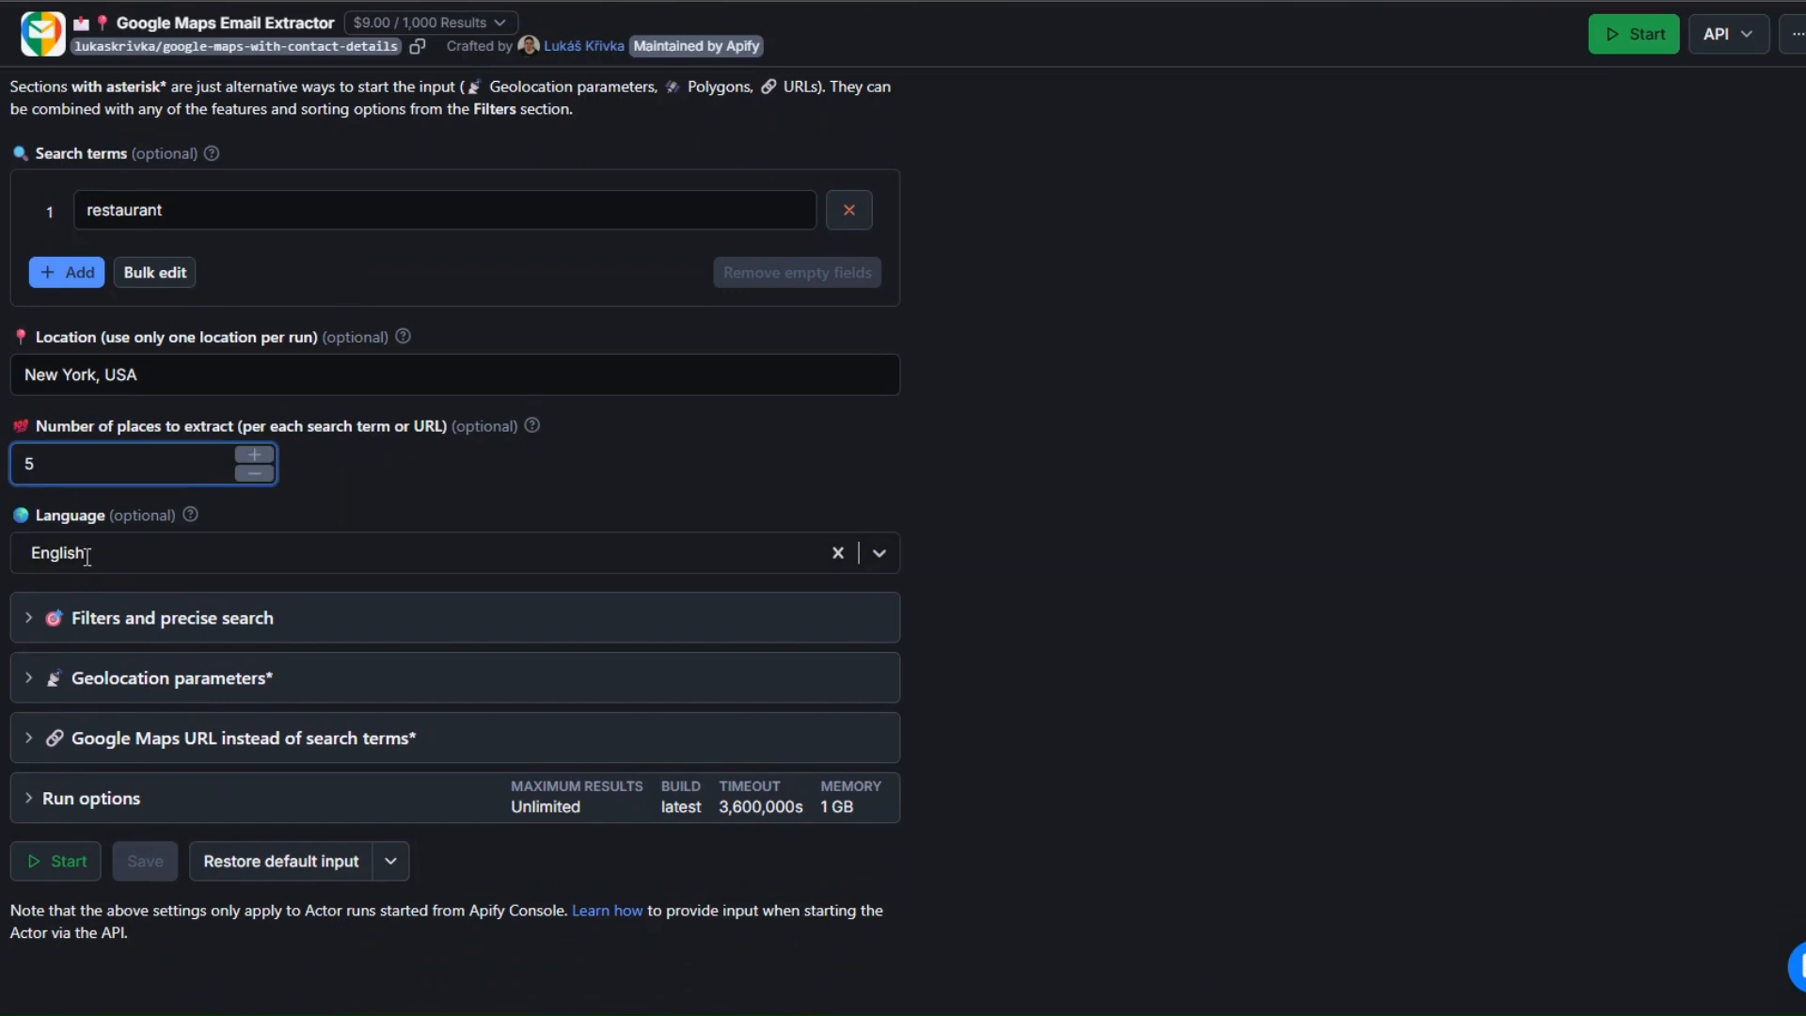
- Look through the extractor's precise search filters, geolocation parameters and Google Maps URL options
{"action": "left_click", "coordinate": [28, 628]}
{"action": "scroll", "coordinate": [282, 362], "scroll_direction": "down", "scroll_amount": 3}
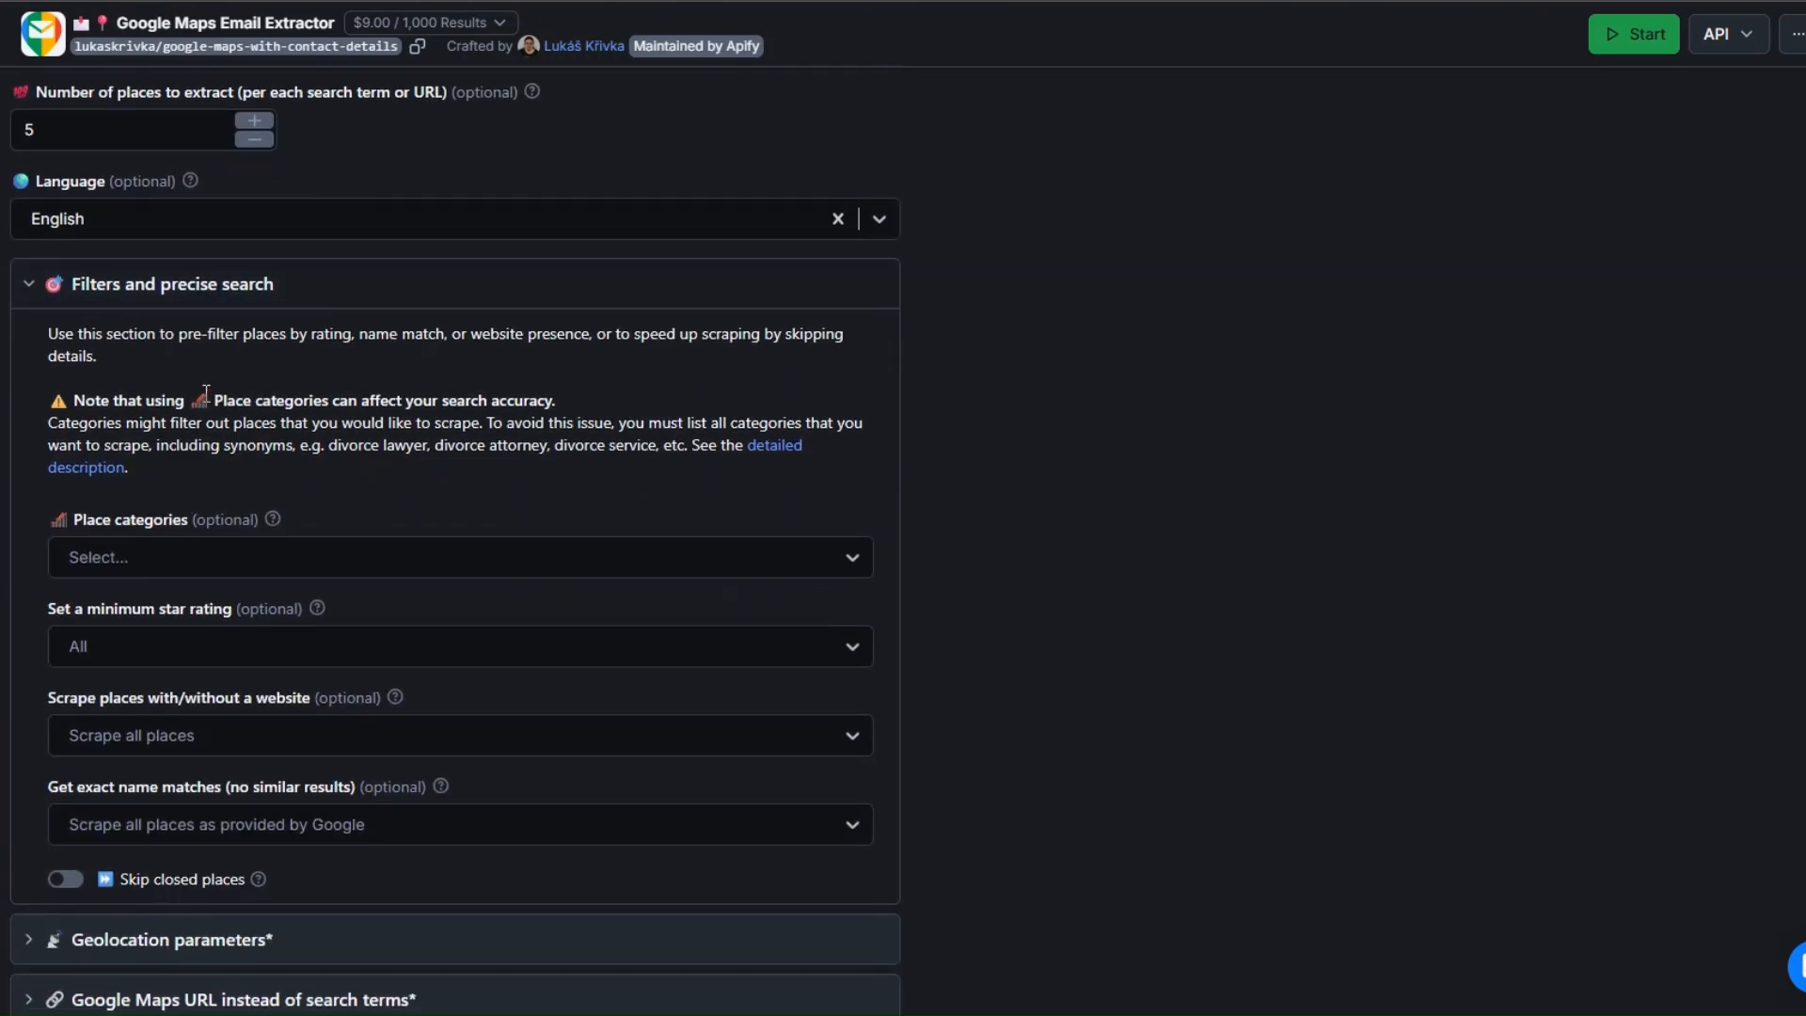
{"action": "scroll", "coordinate": [206, 394], "scroll_direction": "down", "scroll_amount": 1}
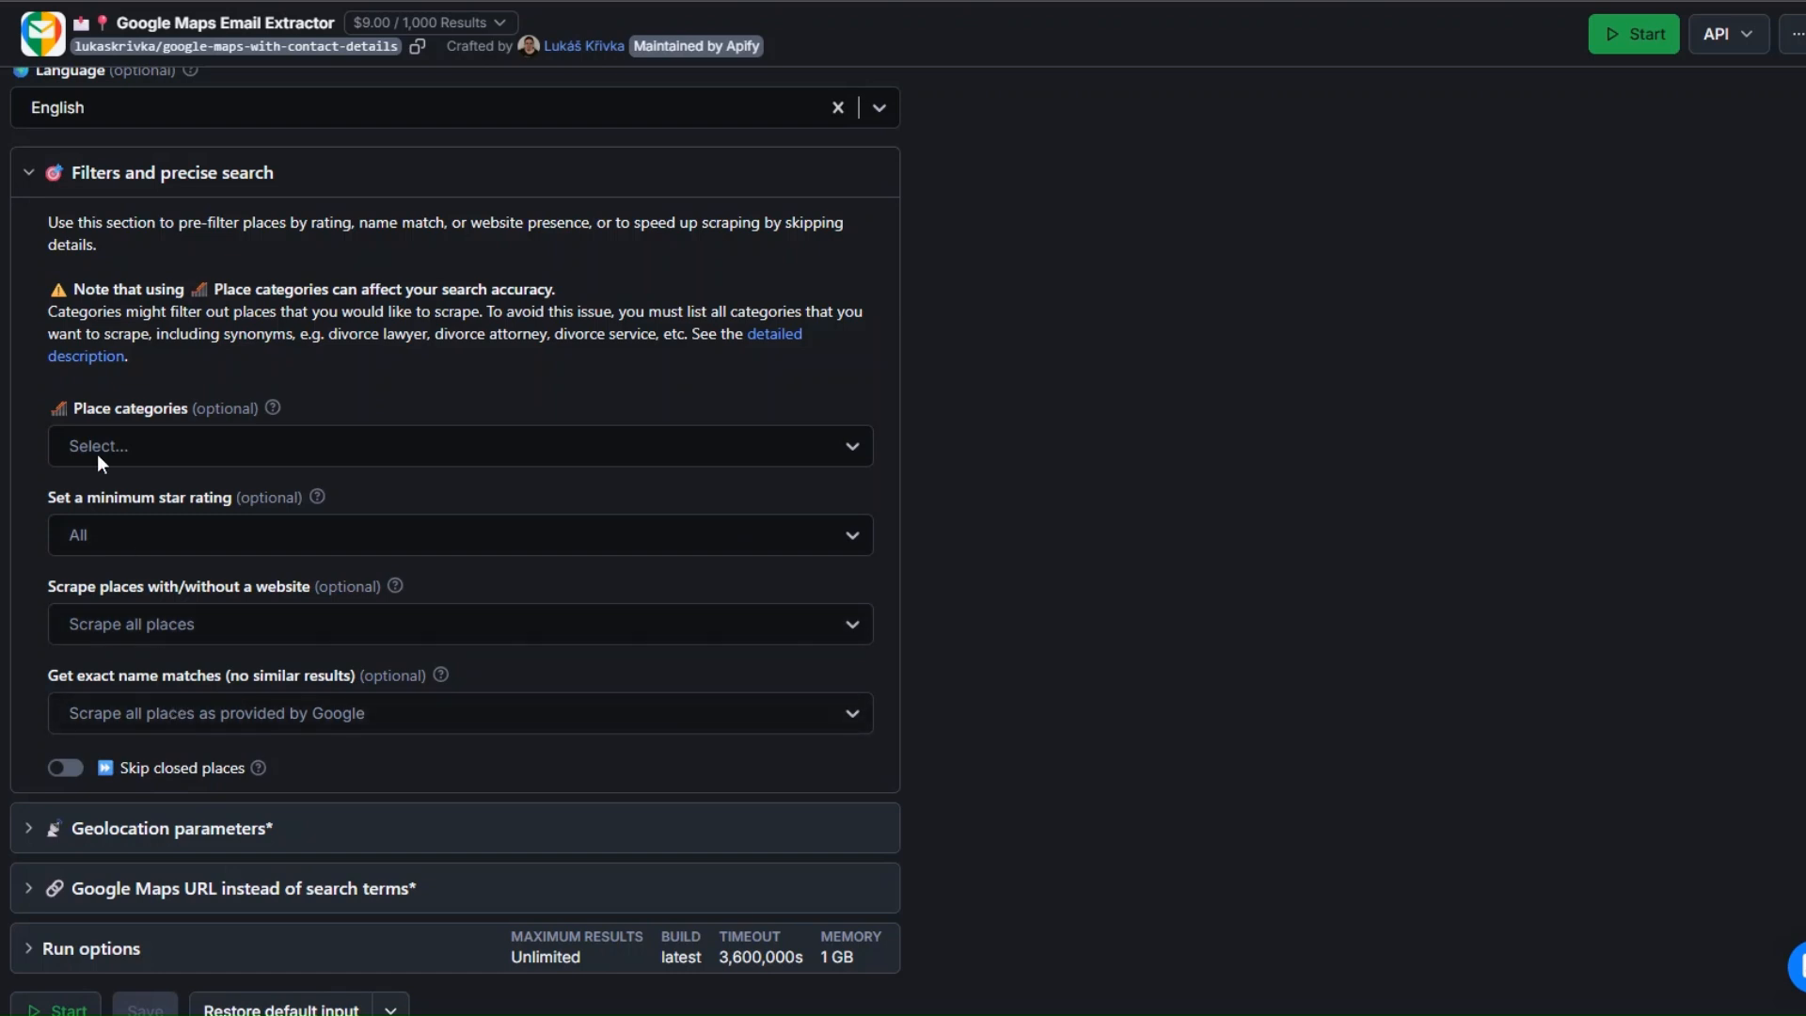
{"action": "left_click", "coordinate": [30, 172]}
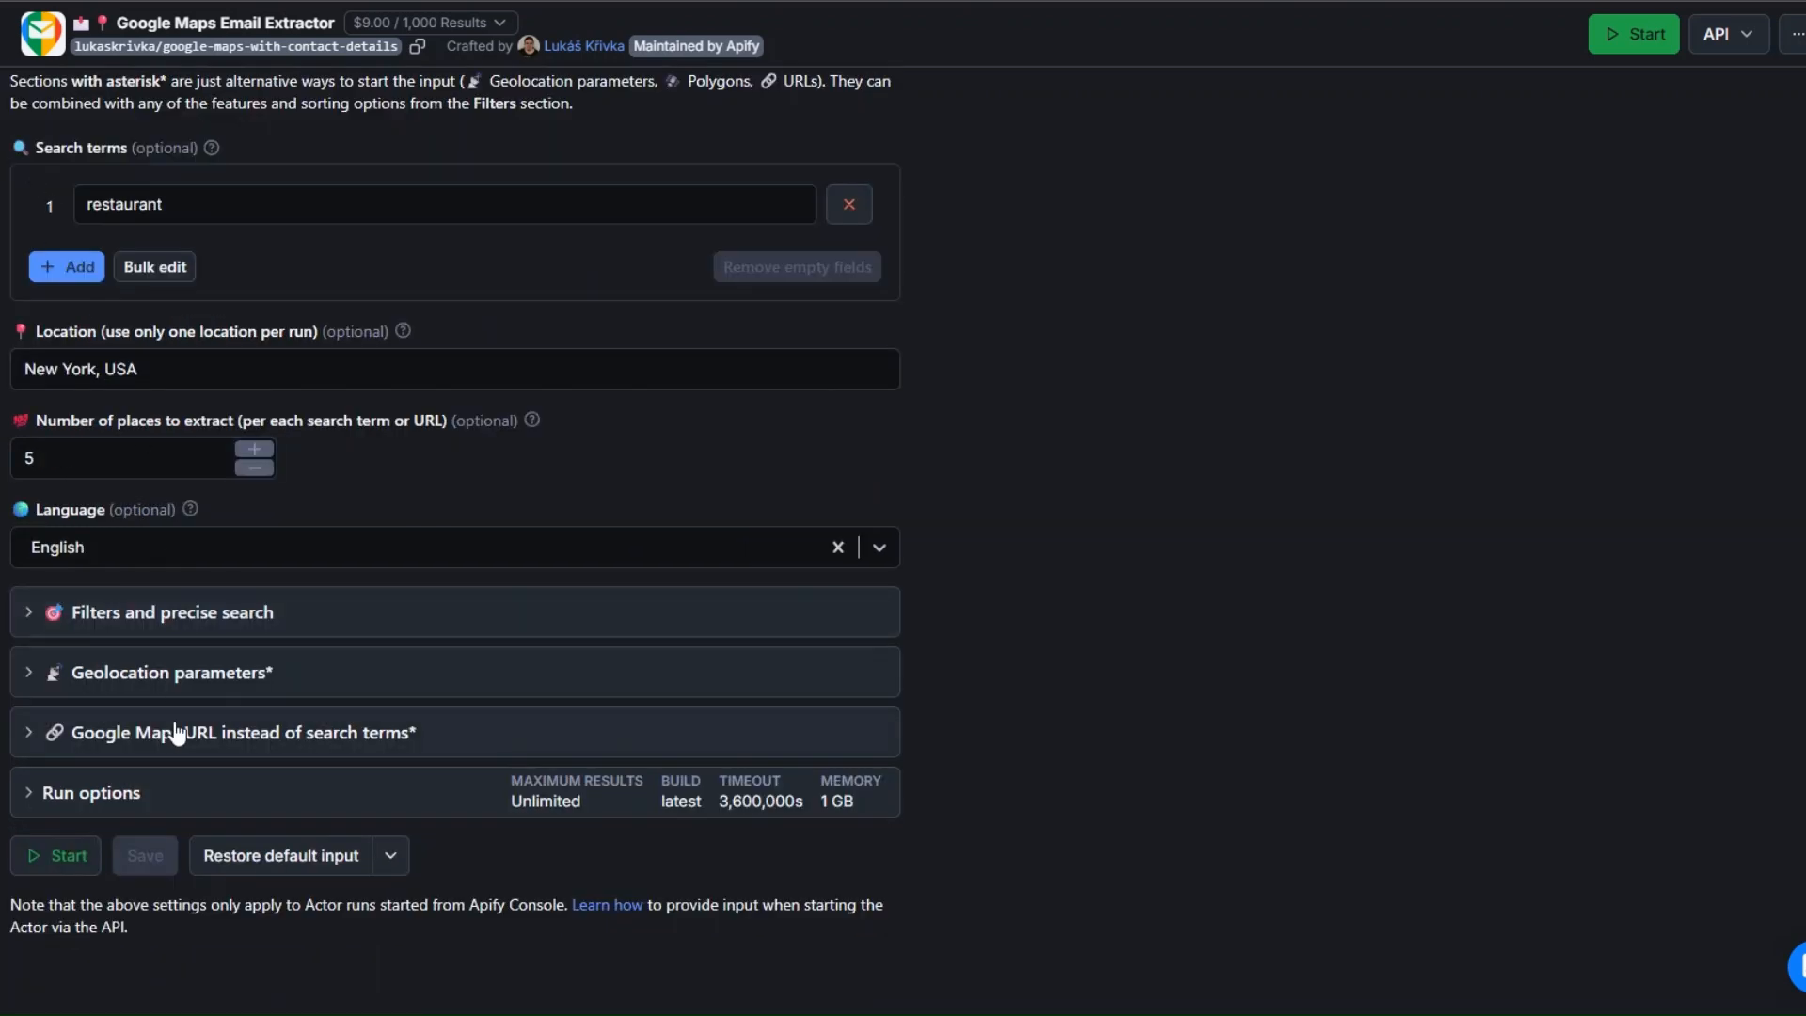
{"action": "left_click", "coordinate": [31, 671]}
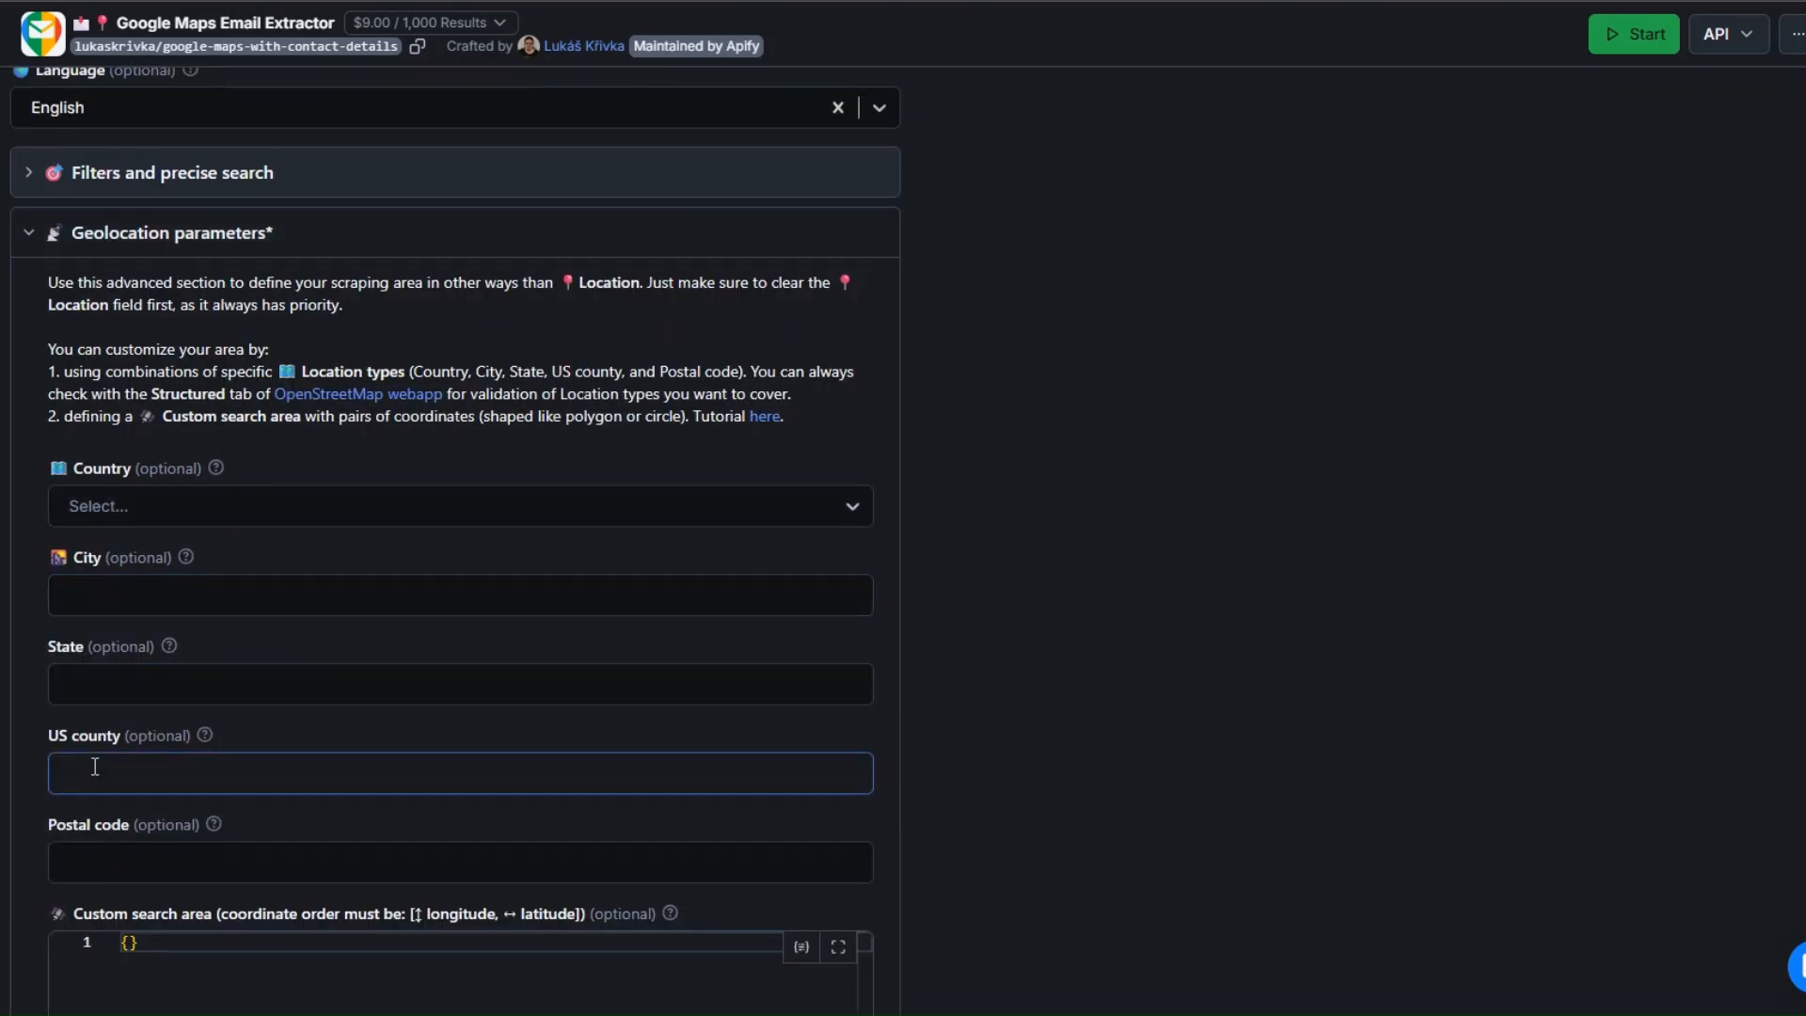
{"action": "left_click", "coordinate": [30, 227]}
{"action": "left_click", "coordinate": [188, 732]}
{"action": "scroll", "coordinate": [252, 489], "scroll_direction": "down", "scroll_amount": 3}
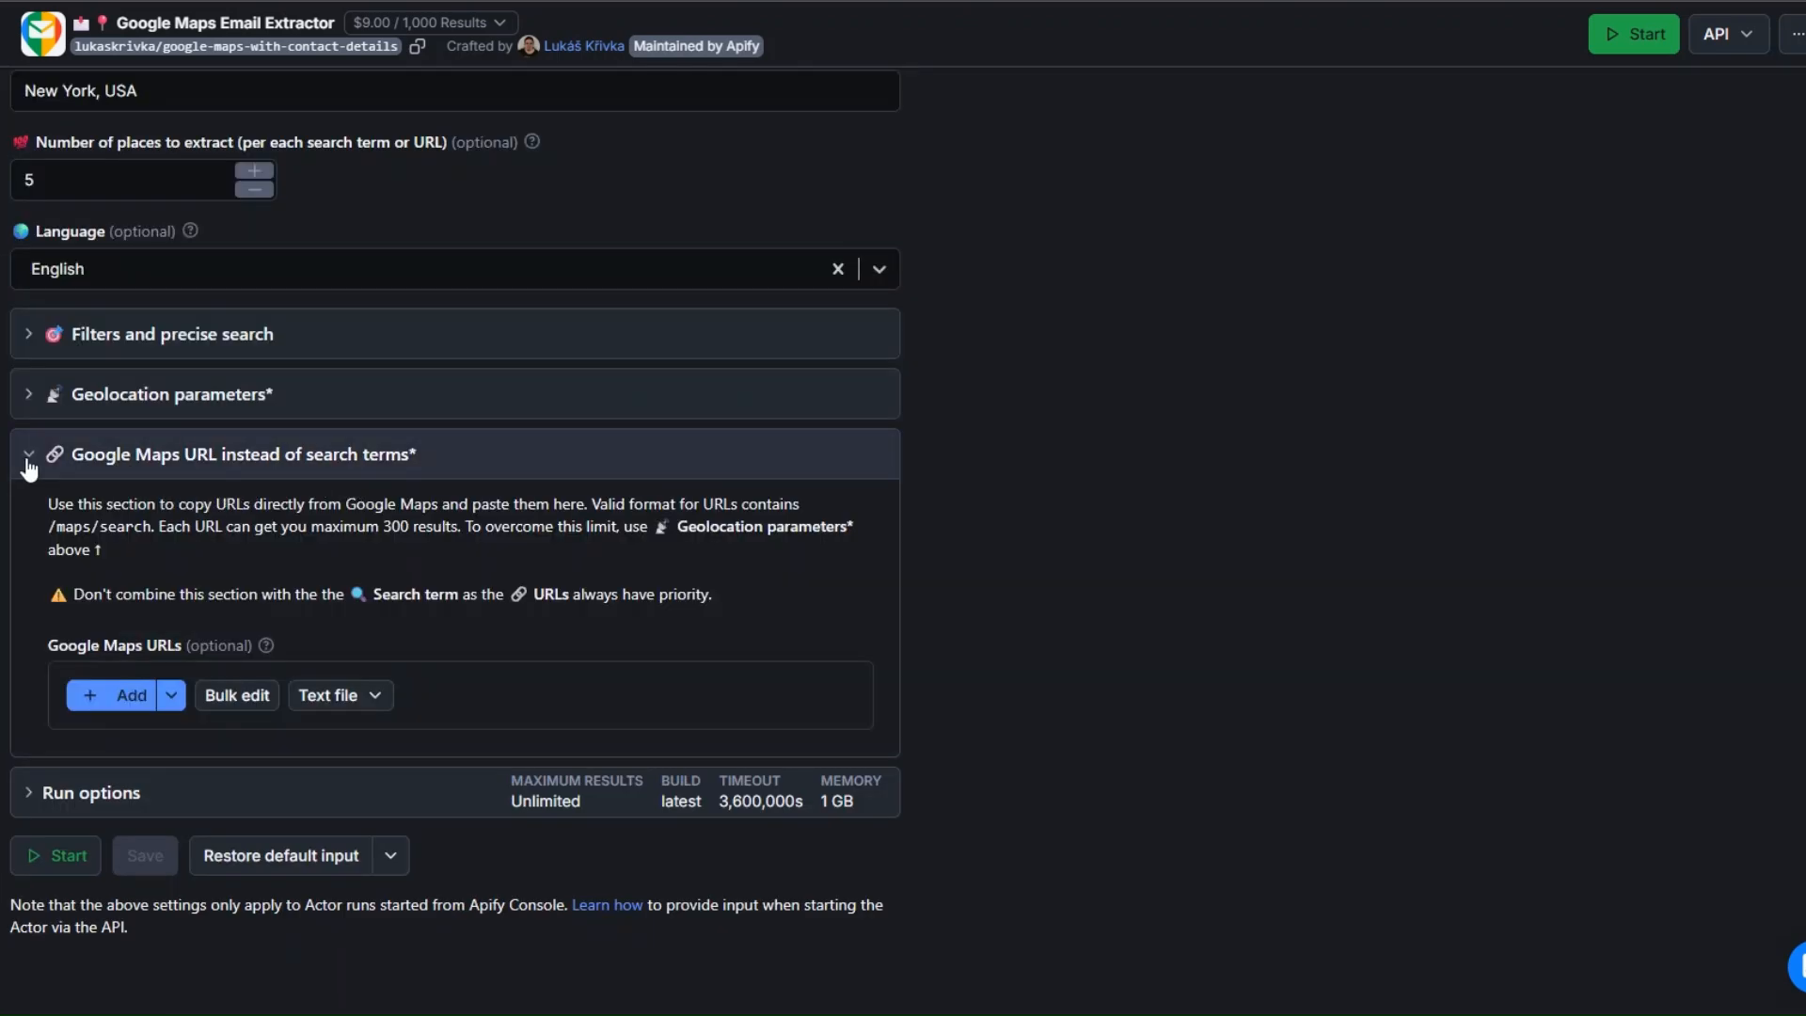
{"action": "left_click", "coordinate": [282, 454]}
- Run the extractor for the search term "restaurant" in New York, USA, with 5 places to extract
{"action": "scroll", "coordinate": [250, 633], "scroll_direction": "up", "scroll_amount": 4}
{"action": "double_click", "coordinate": [215, 543]}
{"action": "scroll", "coordinate": [322, 437], "scroll_direction": "down", "scroll_amount": 3}
{"action": "left_click", "coordinate": [323, 445]}
{"action": "scroll", "coordinate": [323, 446], "scroll_direction": "up", "scroll_amount": 2}
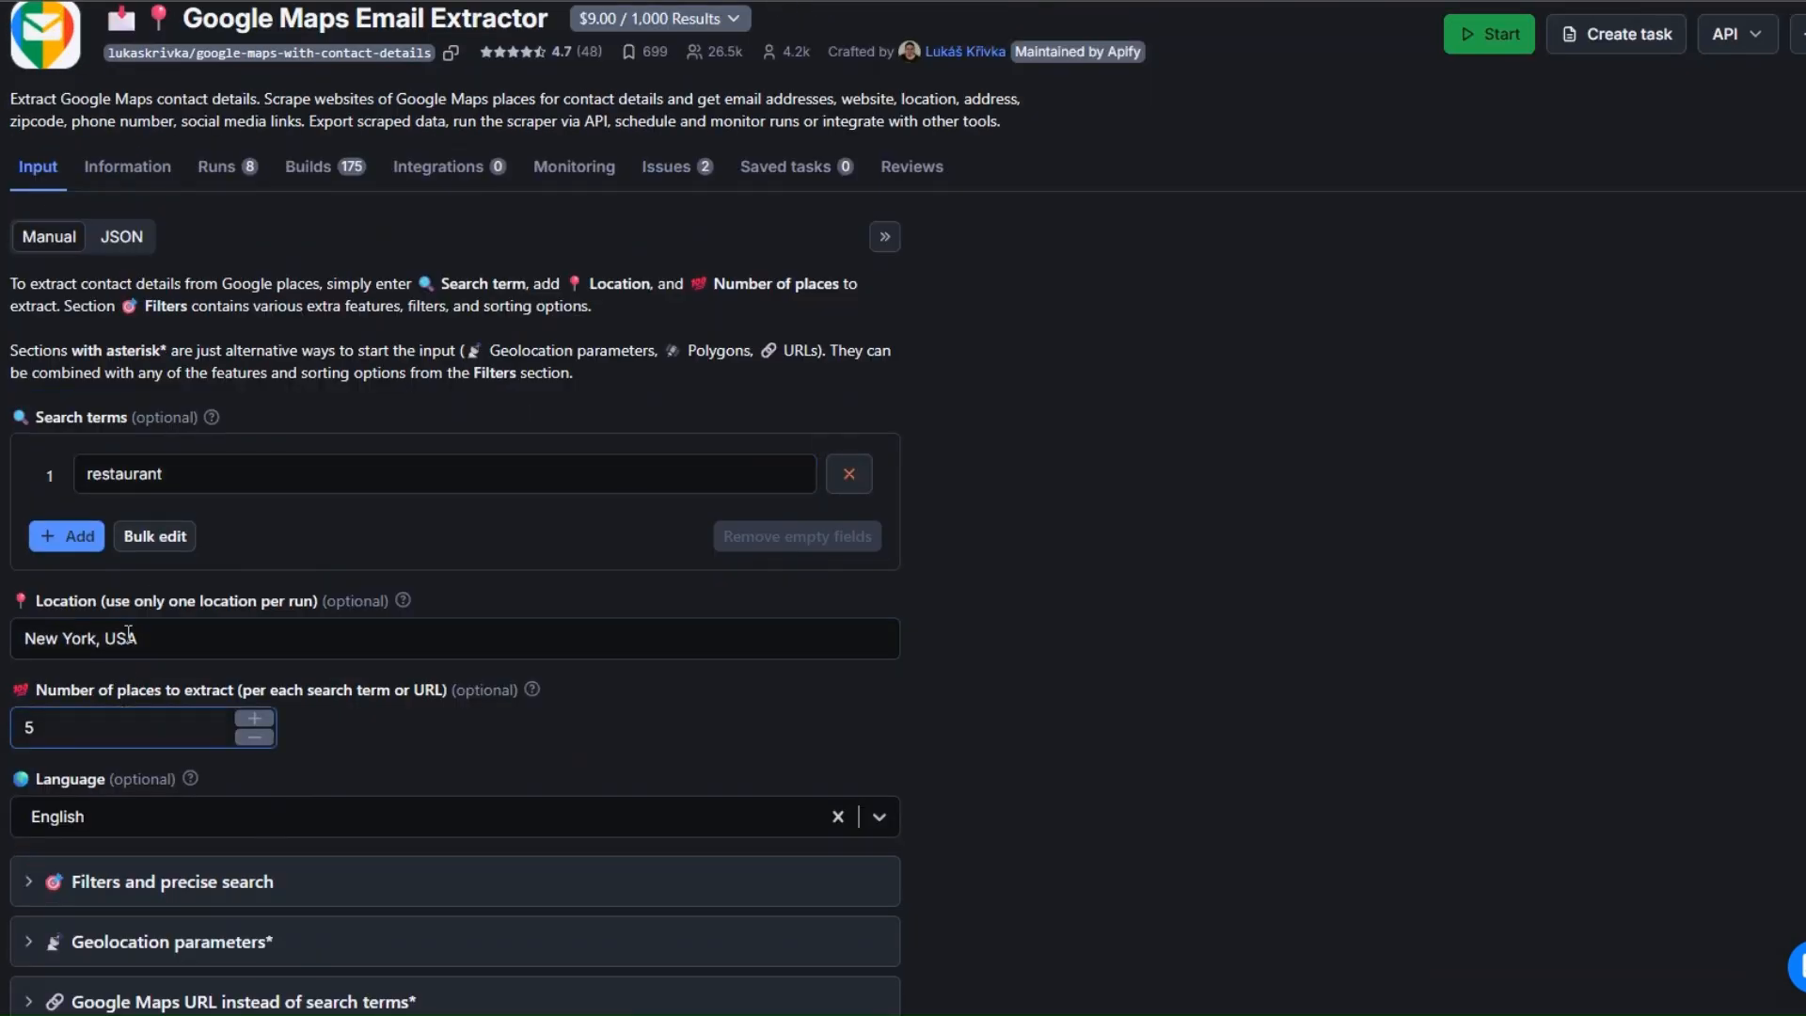
{"action": "left_click", "coordinate": [169, 638]}
{"action": "scroll", "coordinate": [467, 473], "scroll_direction": "down", "scroll_amount": 3}
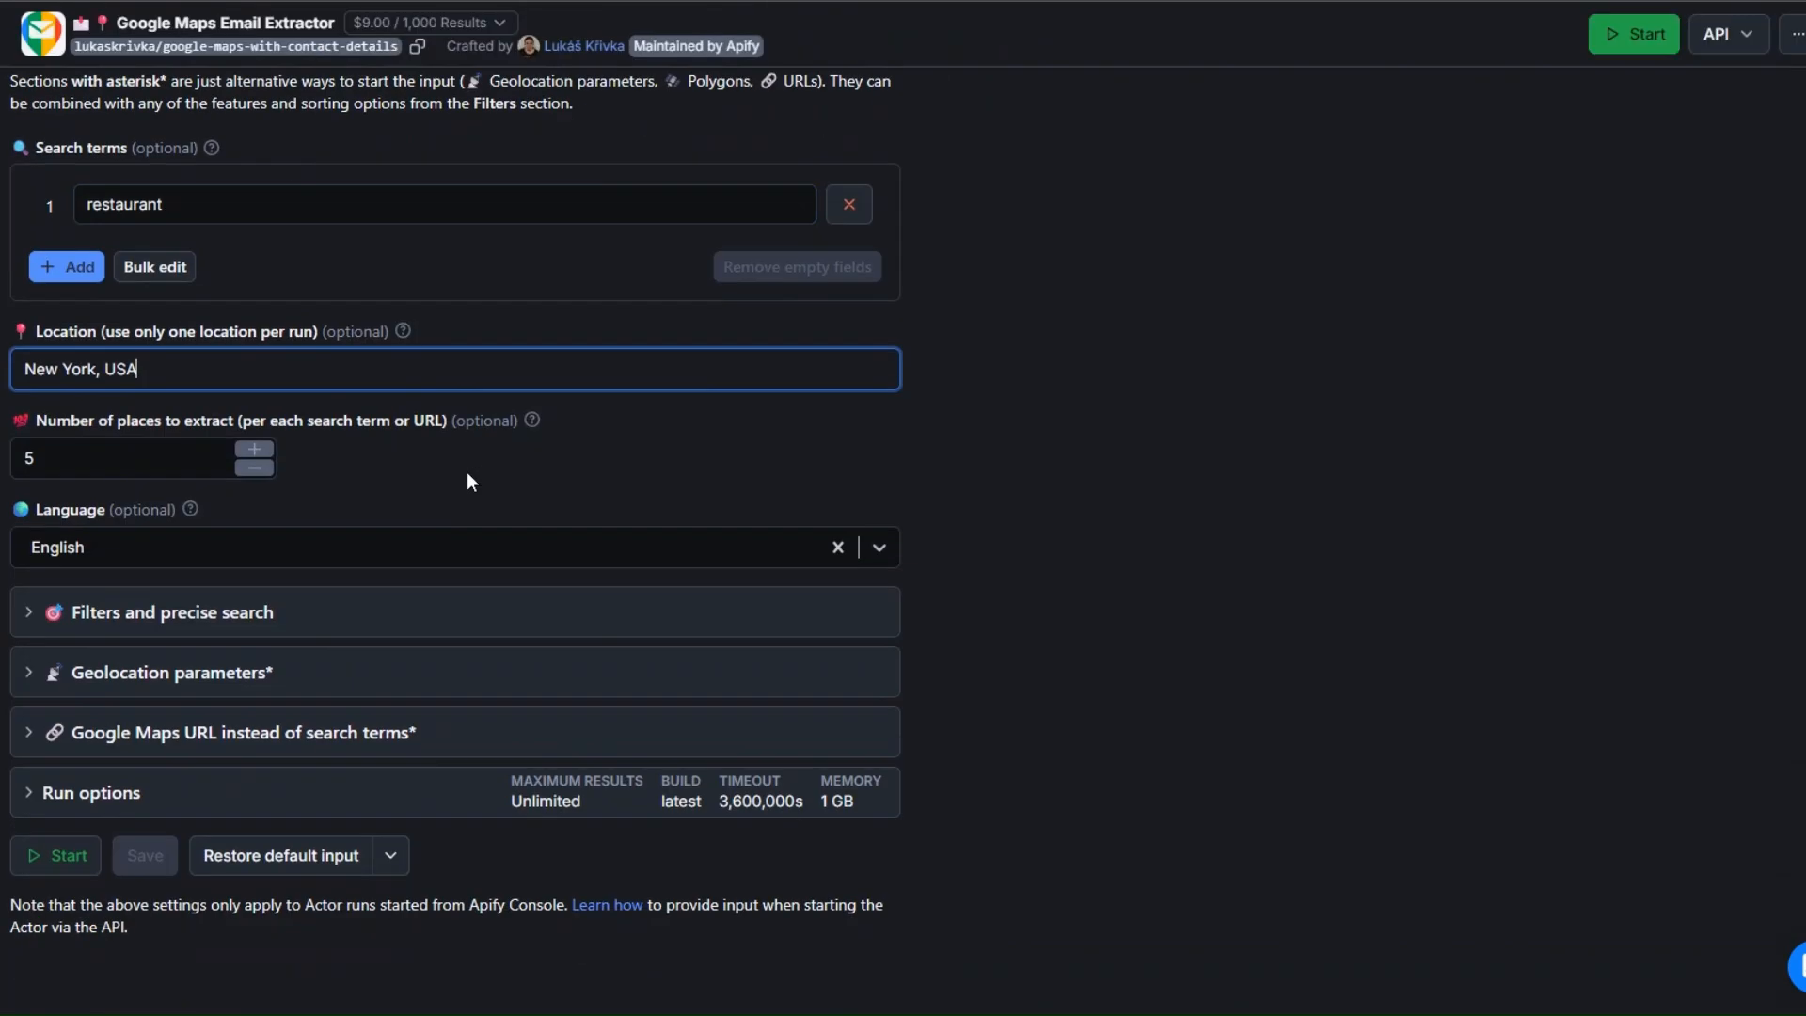
{"action": "left_click", "coordinate": [69, 858]}
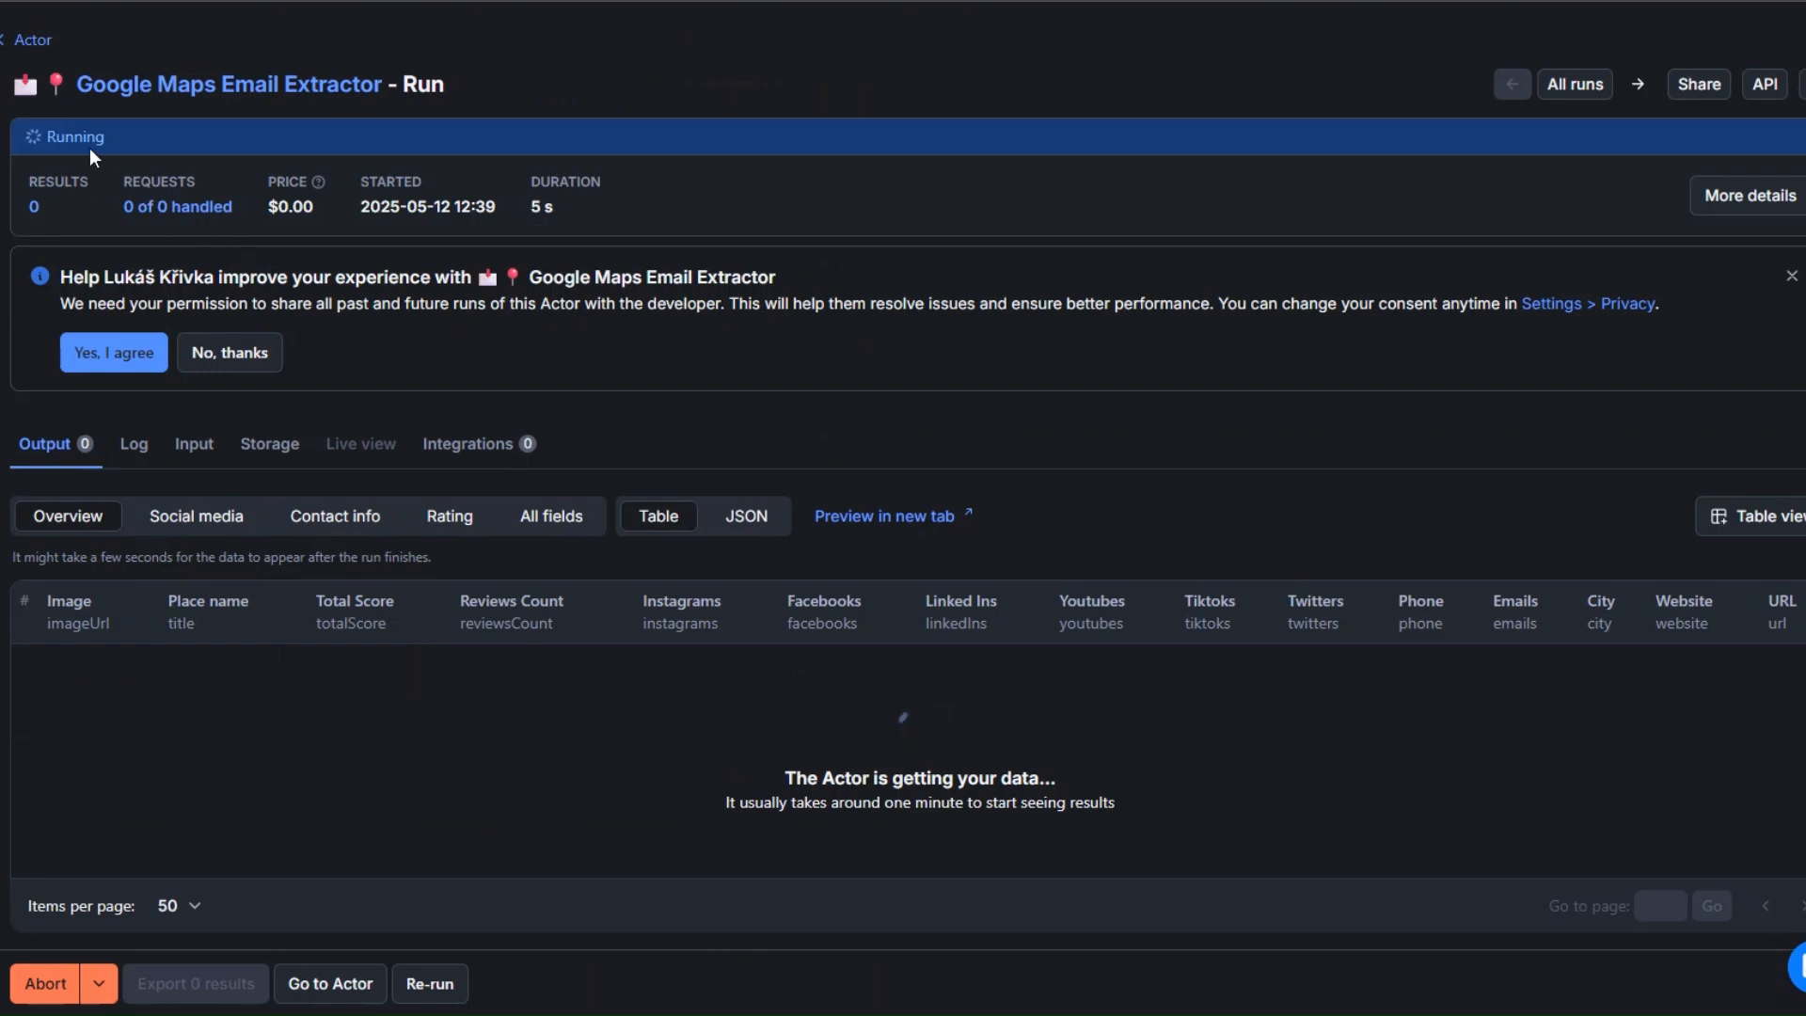
{"action": "left_click_drag", "start_coordinate": [753, 768], "coordinate": [1059, 788]}
{"action": "left_click", "coordinate": [675, 752]}
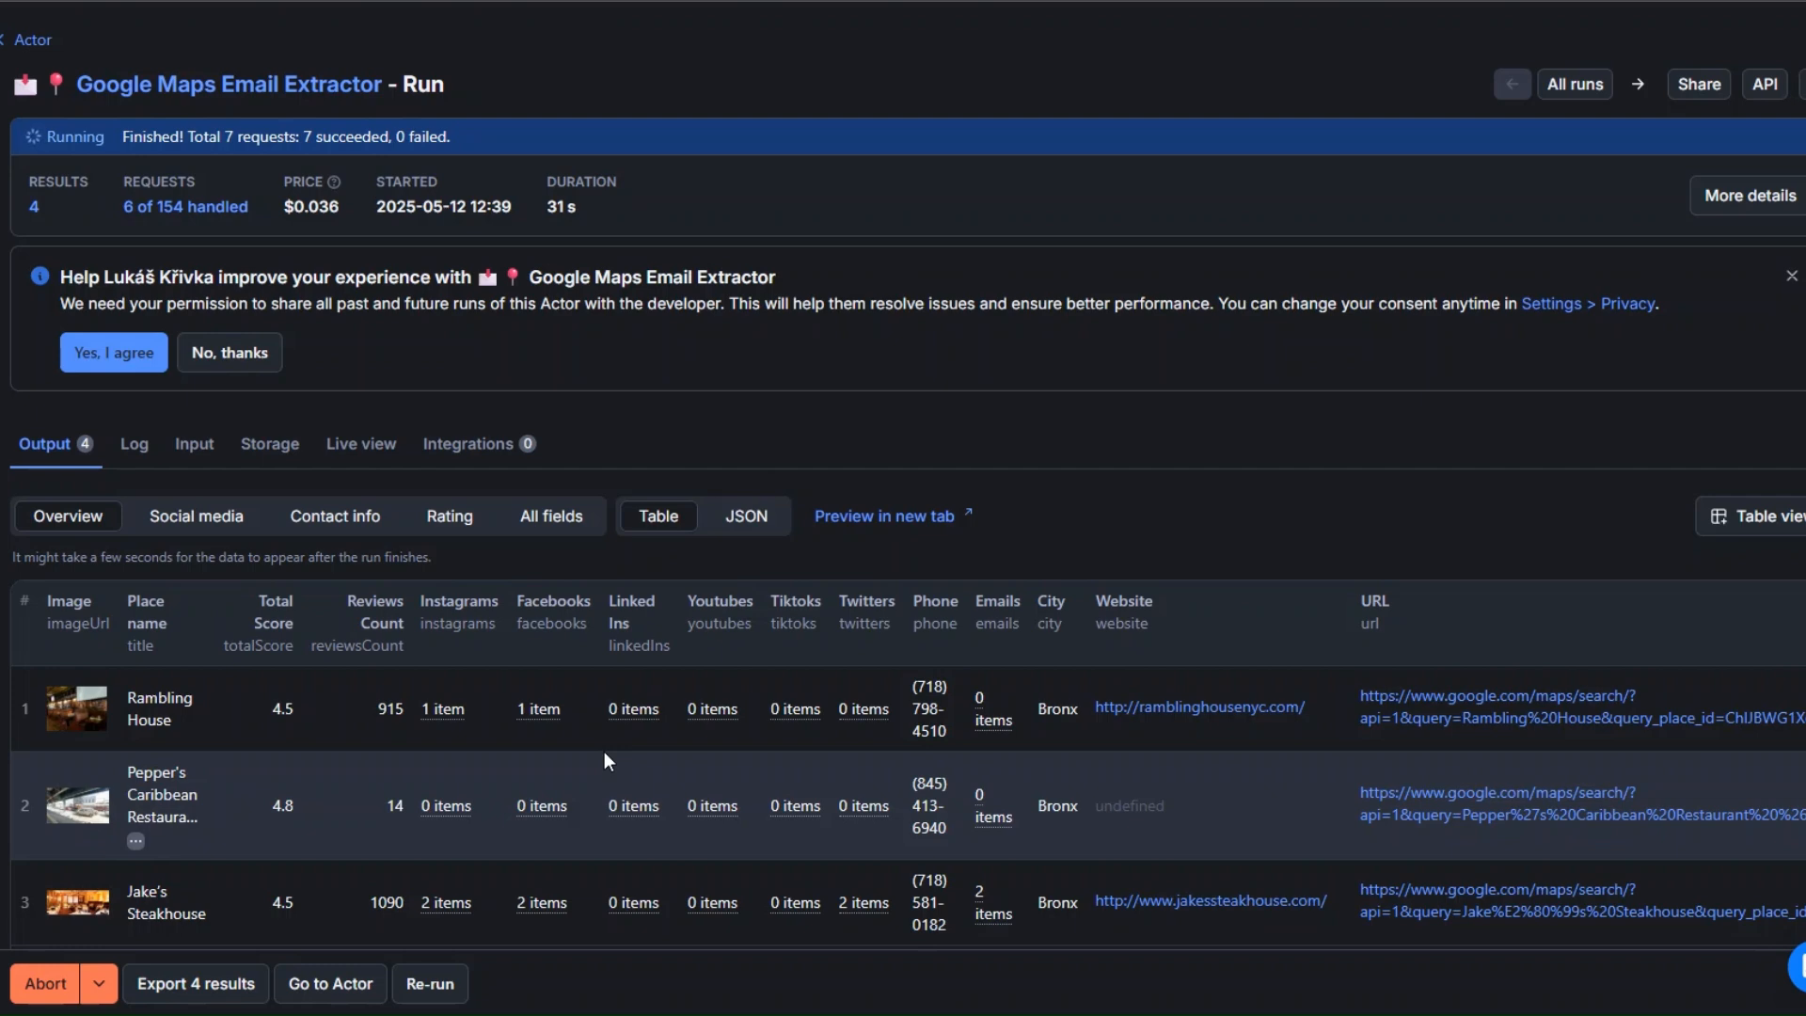
- Review the run's output table of scraped restaurants, including the email addresses found for Jake's Steakhouse
{"action": "scroll", "coordinate": [617, 572], "scroll_direction": "down", "scroll_amount": 4}
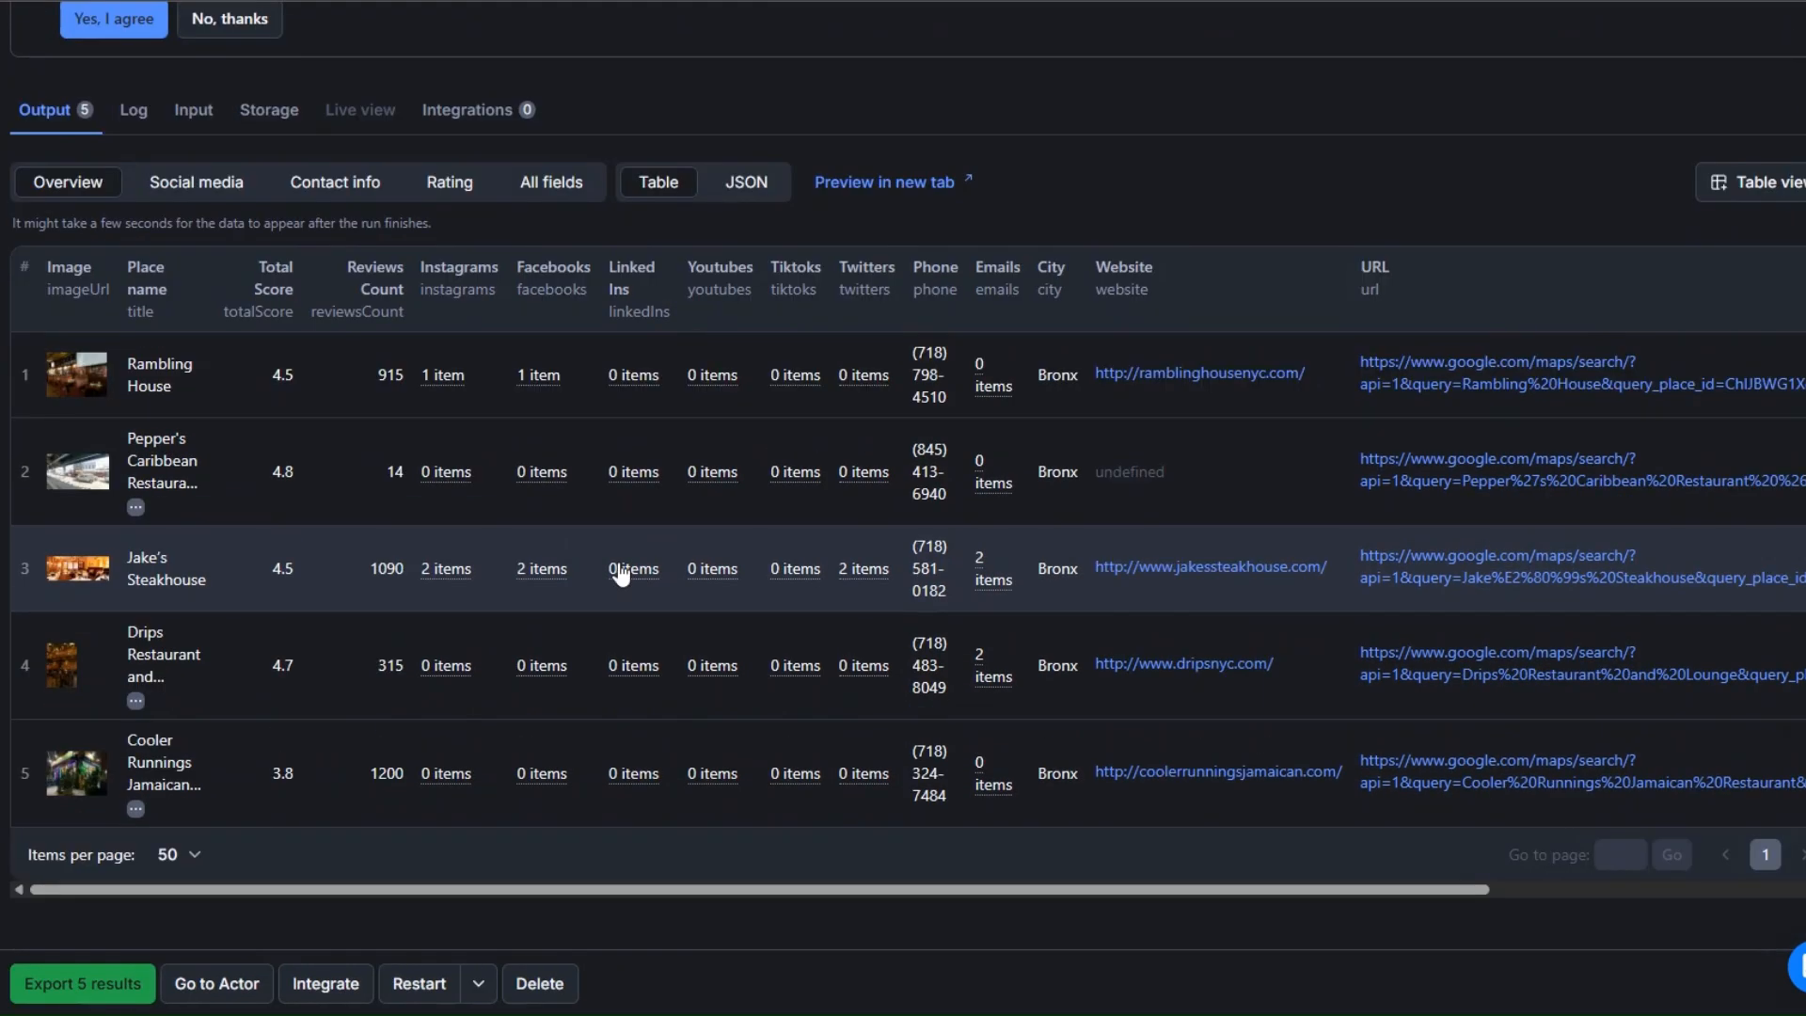
{"action": "scroll", "coordinate": [616, 572], "scroll_direction": "up", "scroll_amount": 4}
{"action": "scroll", "coordinate": [686, 440], "scroll_direction": "down", "scroll_amount": 3}
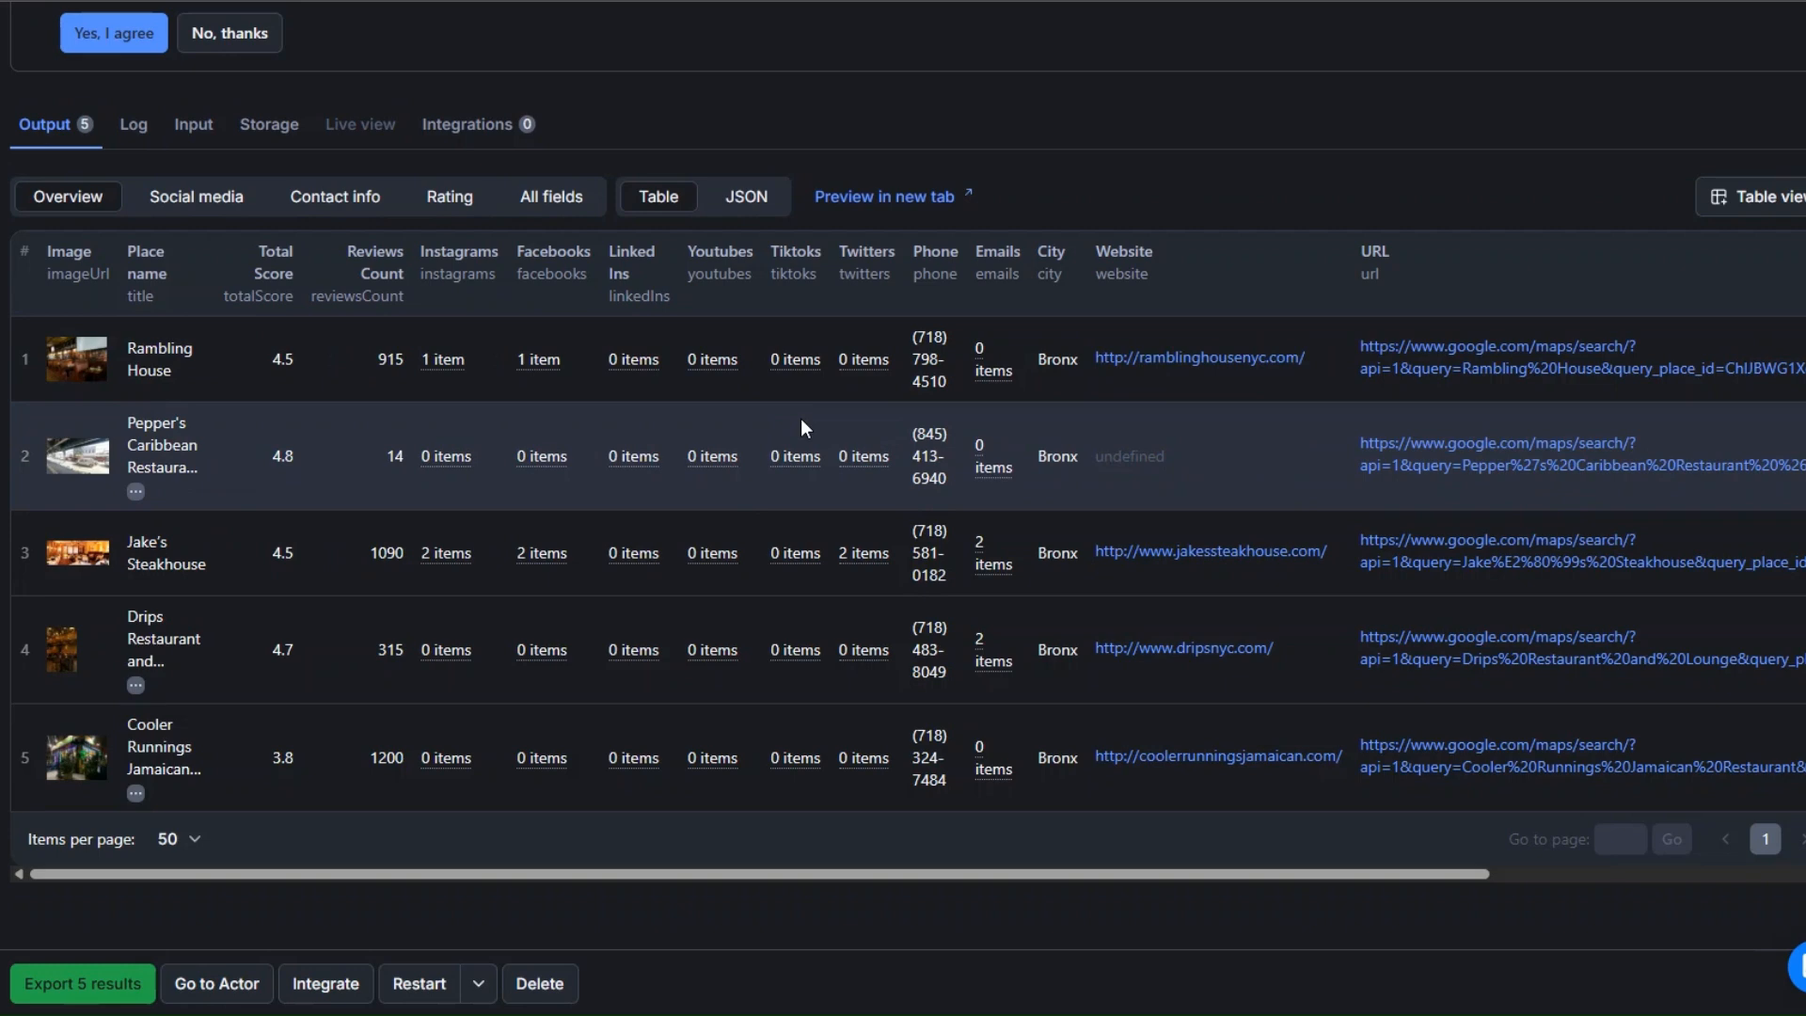
{"action": "scroll", "coordinate": [802, 423], "scroll_direction": "up", "scroll_amount": 1}
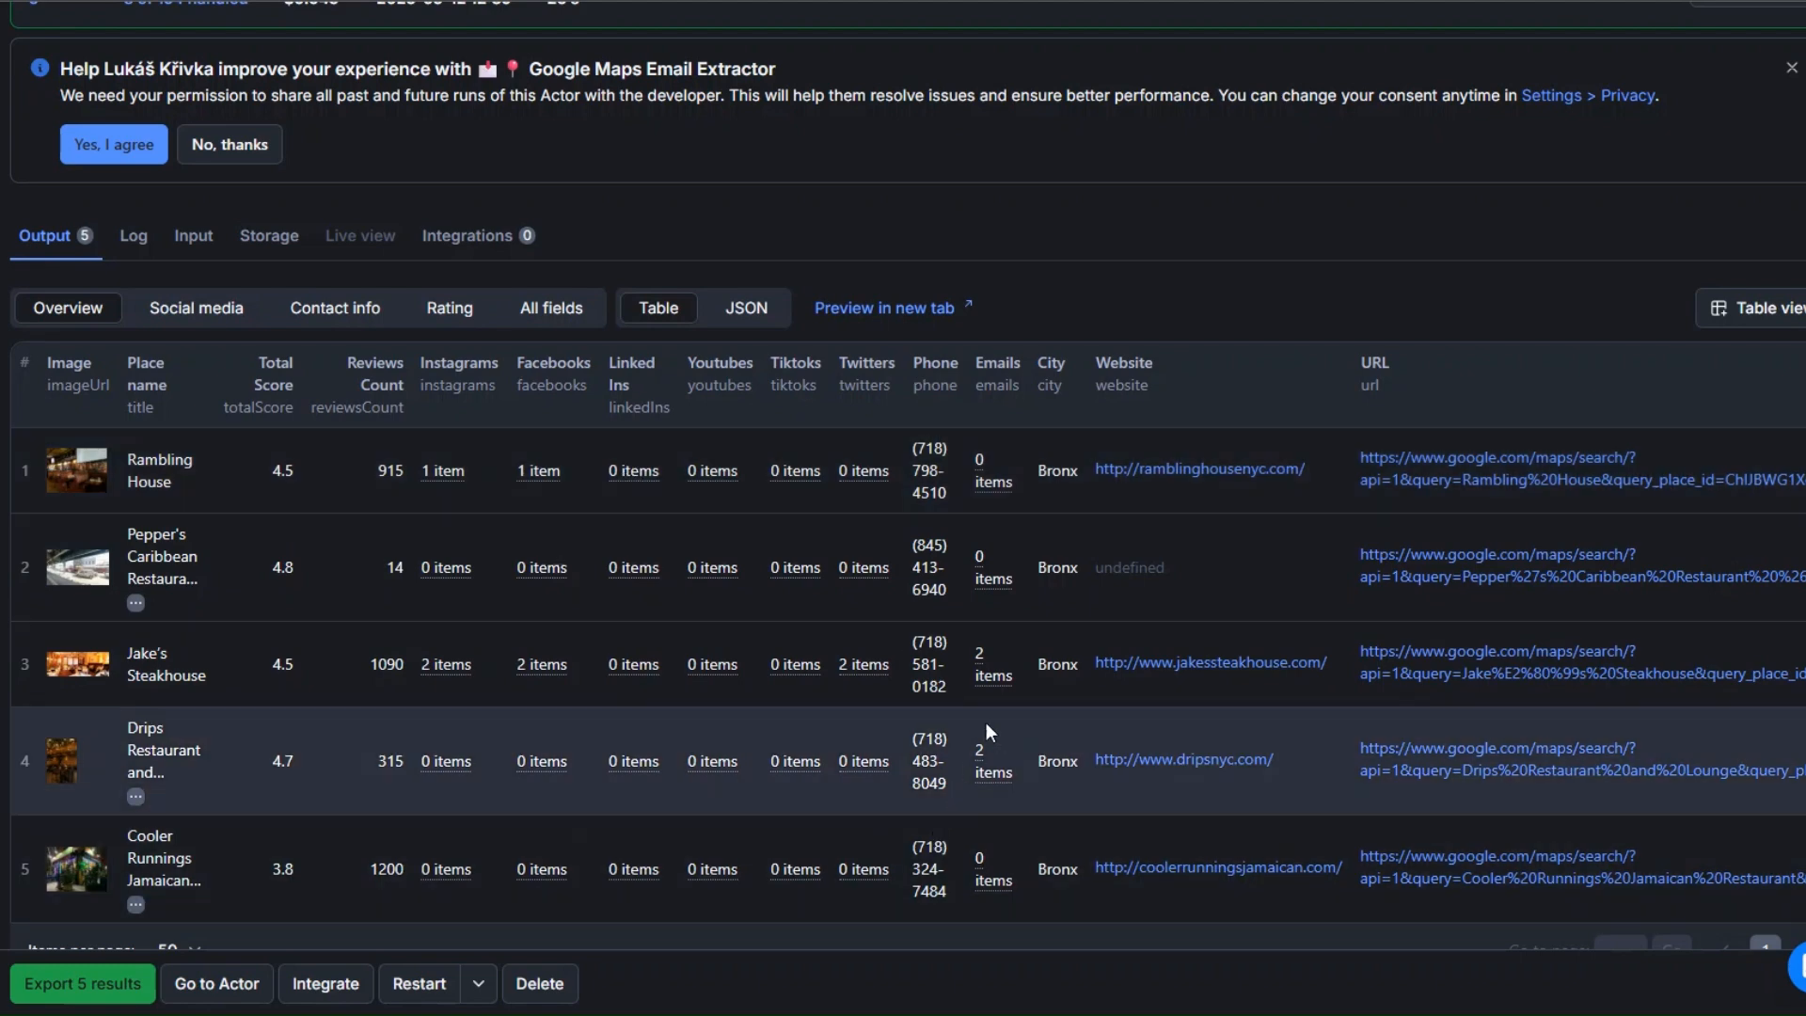
{"action": "mouse_move", "coordinate": [987, 673]}
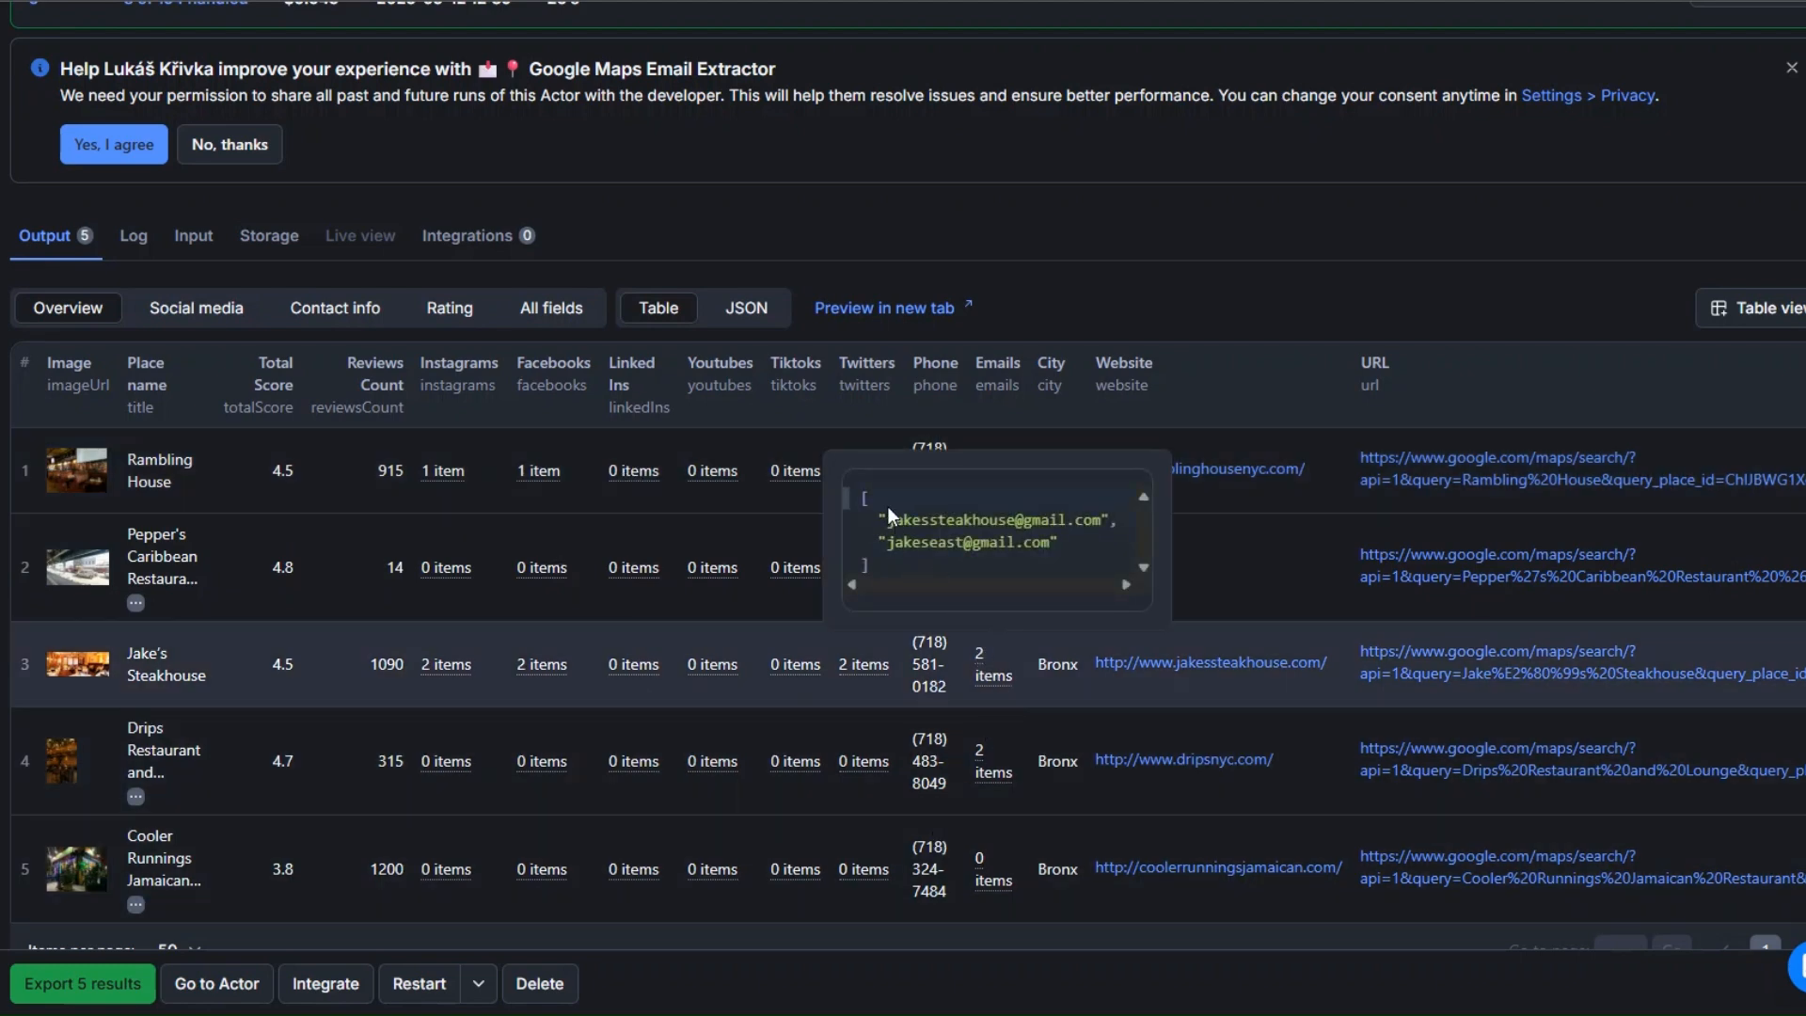
{"action": "left_click_drag", "start_coordinate": [888, 512], "coordinate": [1063, 549]}
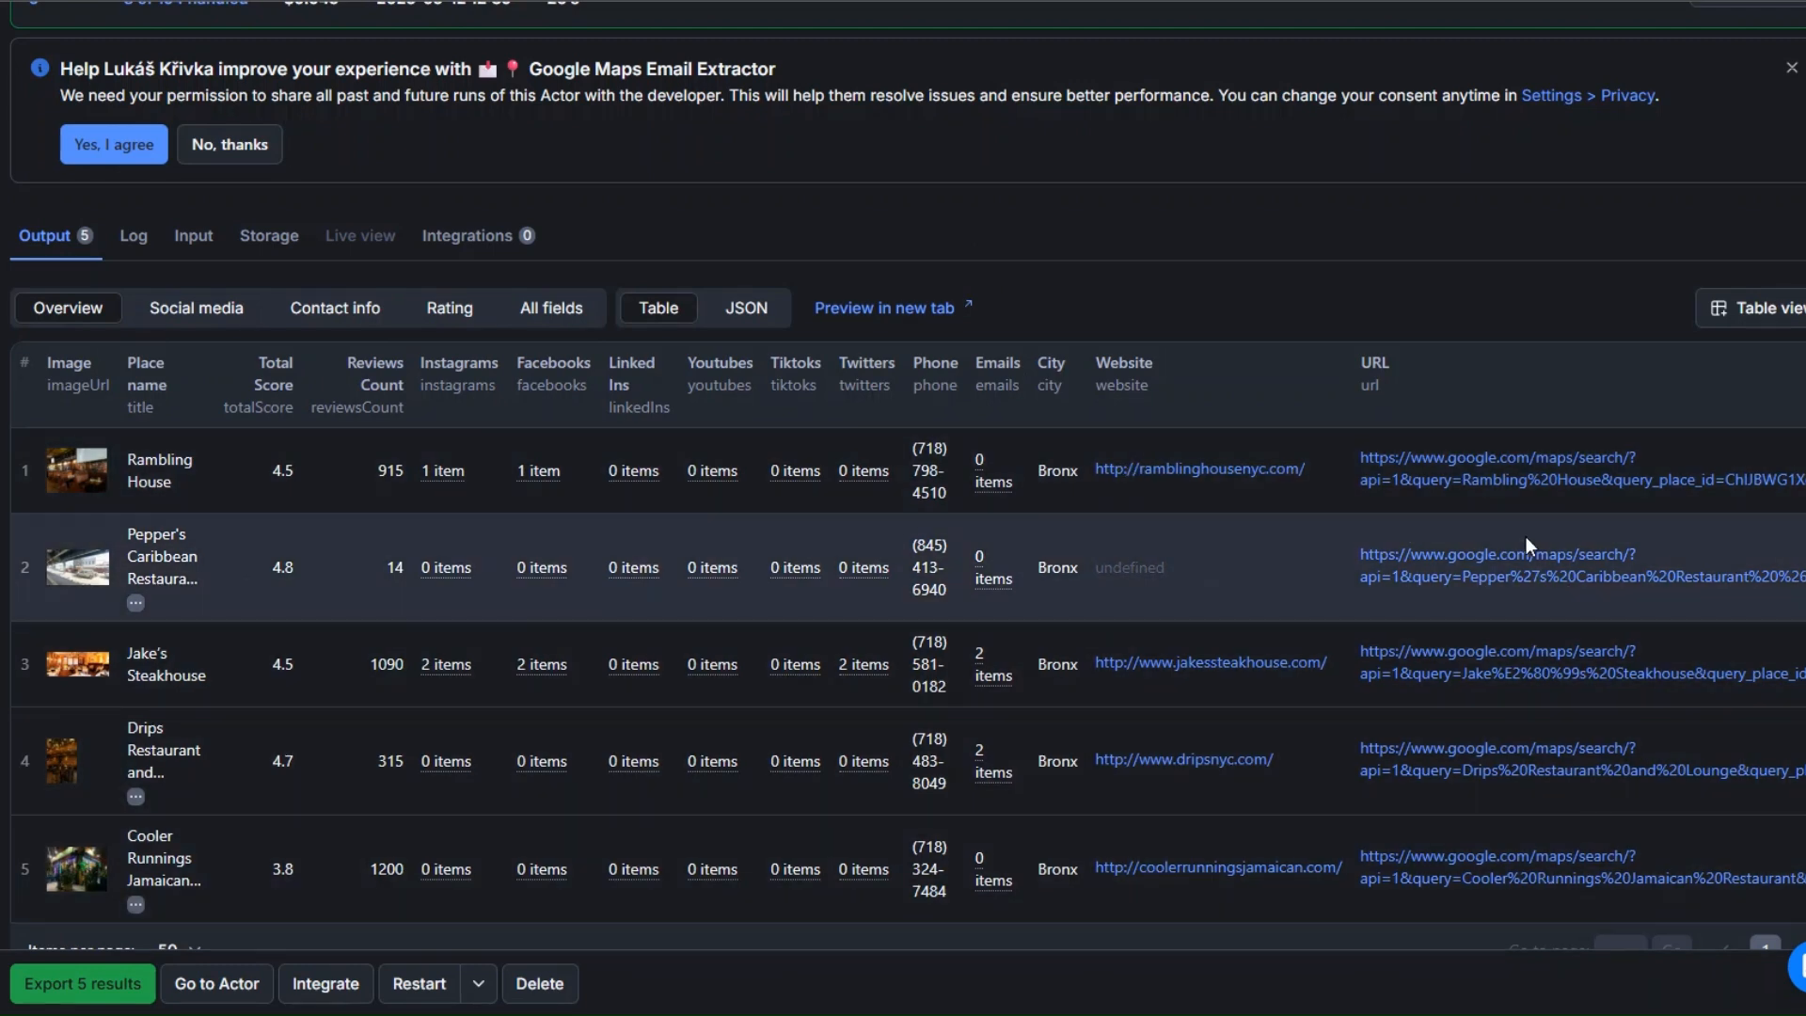
{"action": "scroll", "coordinate": [1525, 536], "scroll_direction": "up", "scroll_amount": 3}
{"action": "scroll", "coordinate": [869, 433], "scroll_direction": "down", "scroll_amount": 3}
{"action": "scroll", "coordinate": [869, 433], "scroll_direction": "up", "scroll_amount": 3}
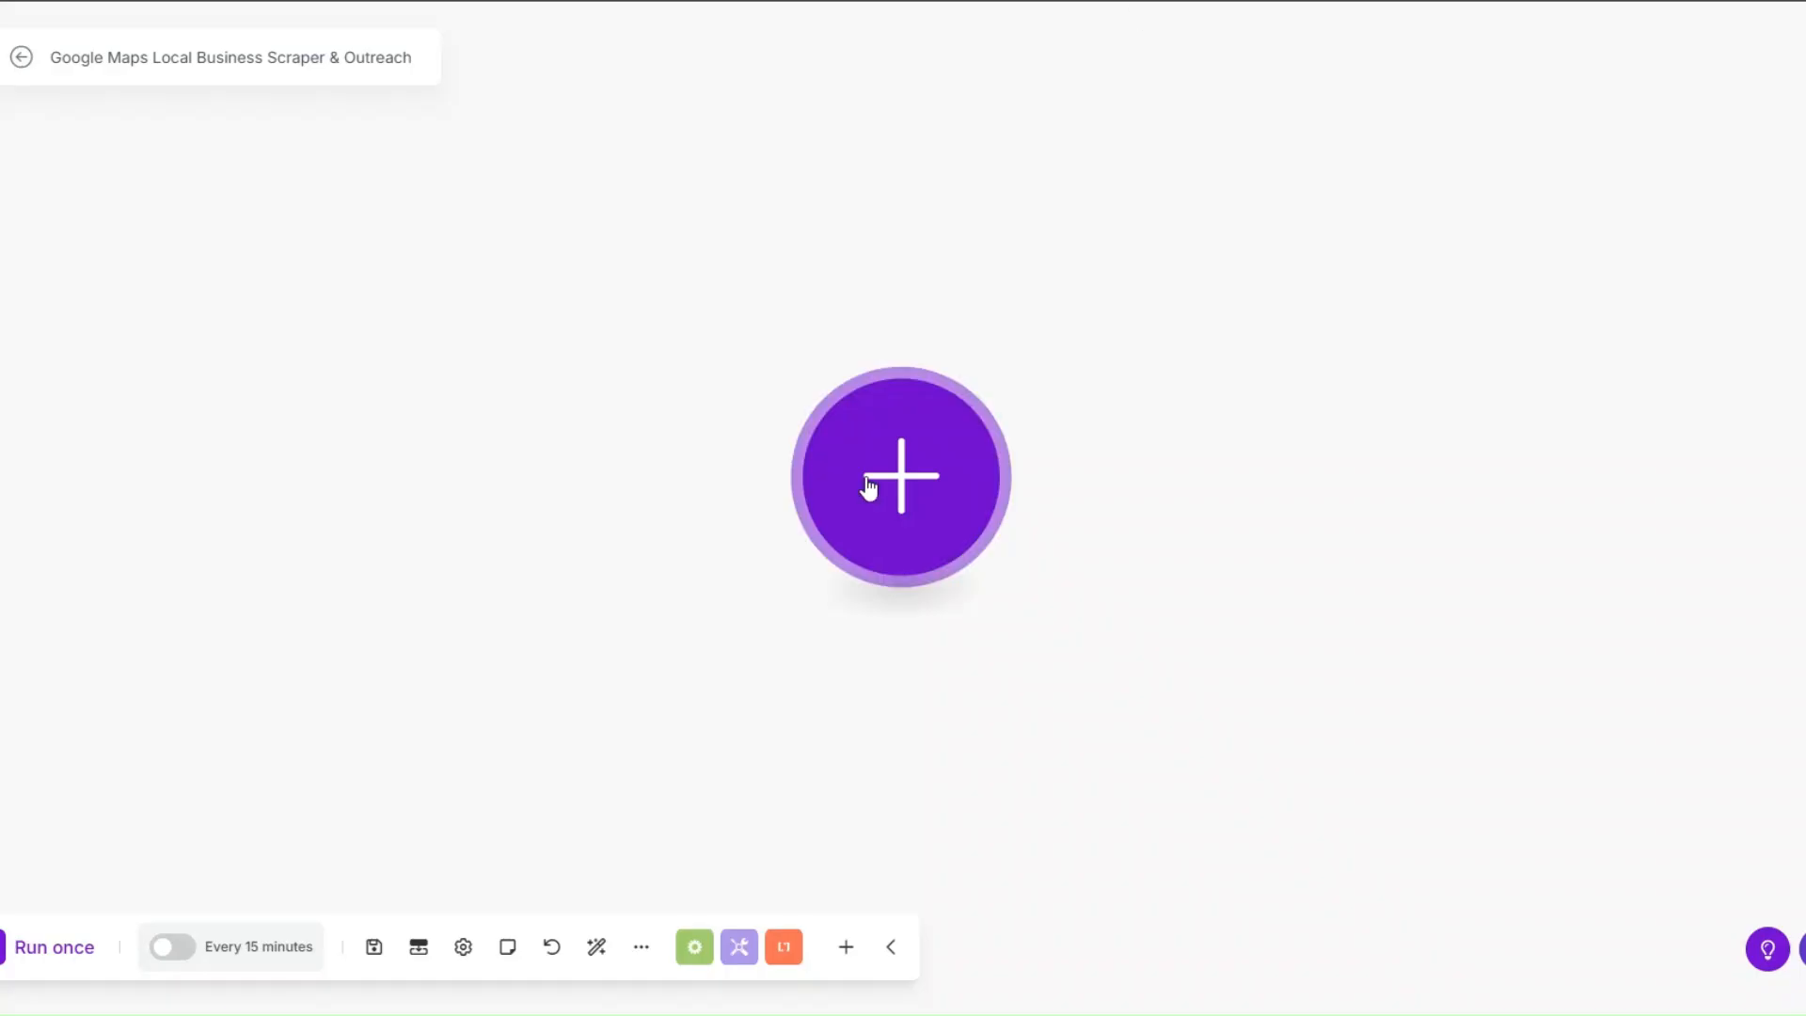
- Switch to the Make scenario Google Maps Local Business Scraper & Outreach and add an Apify Run an Actor module
{"action": "left_click_drag", "start_coordinate": [866, 480], "coordinate": [830, 481]}
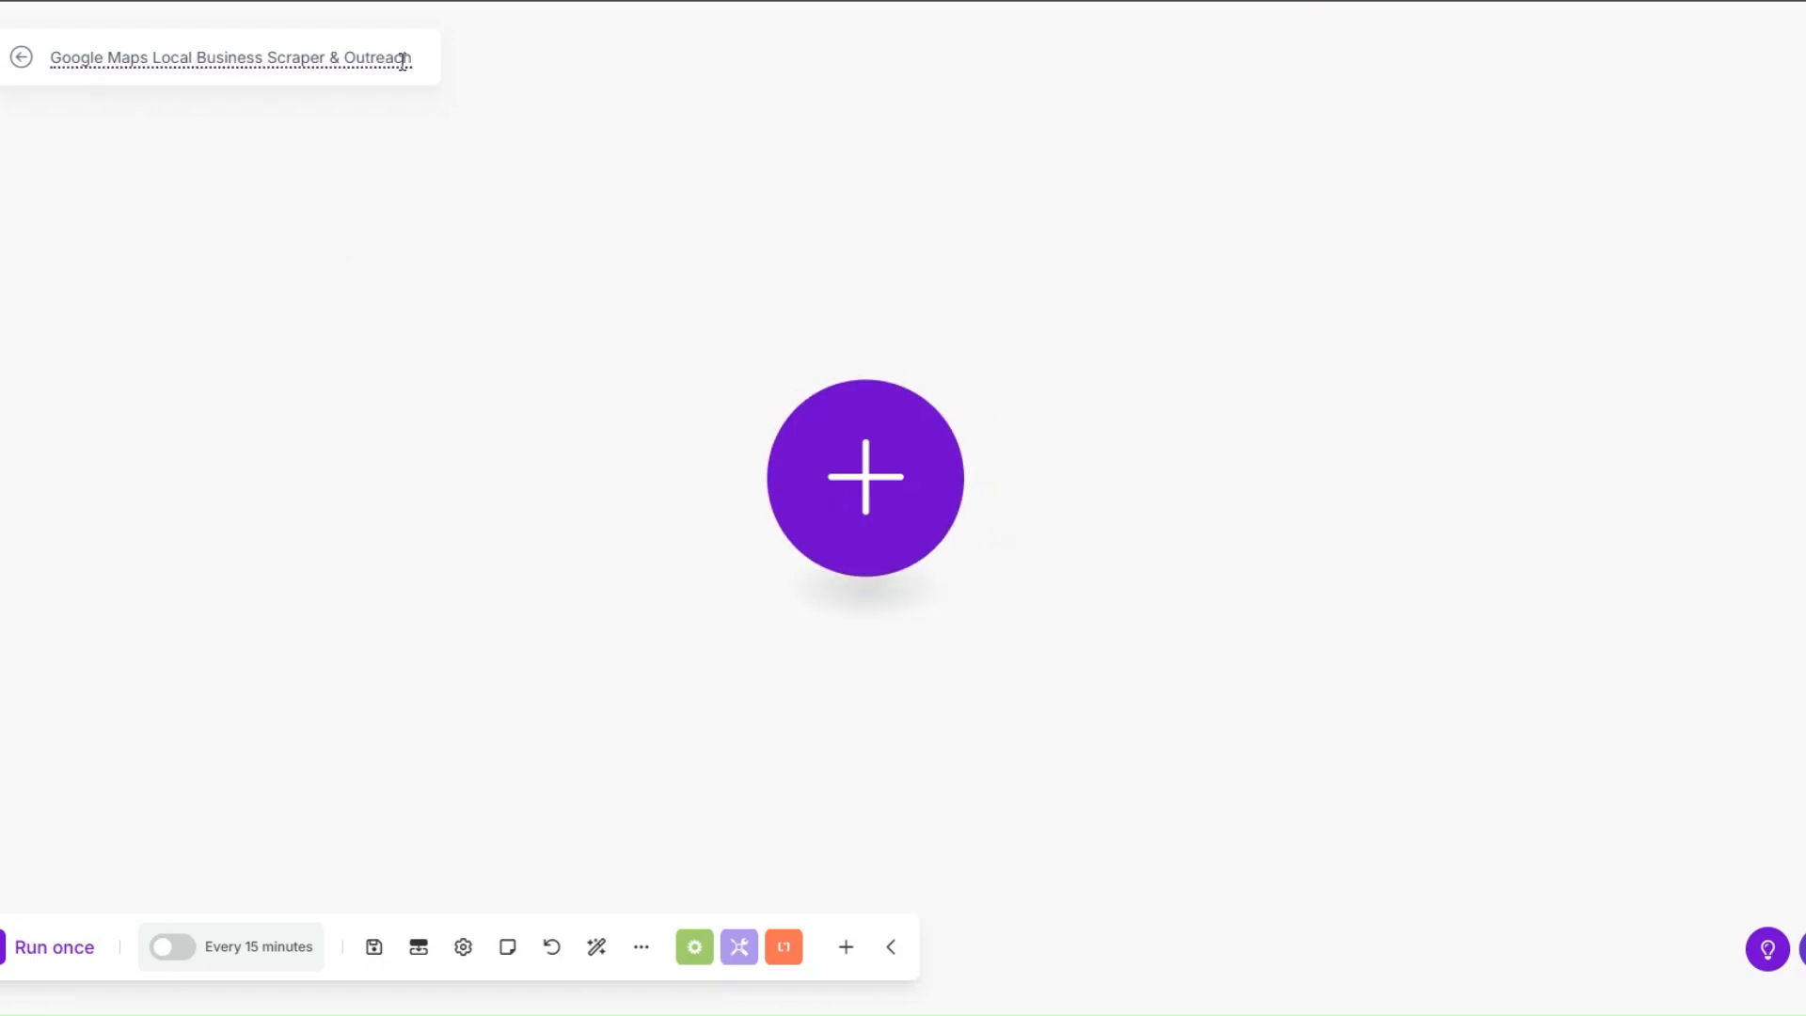
{"action": "left_click", "coordinate": [812, 513]}
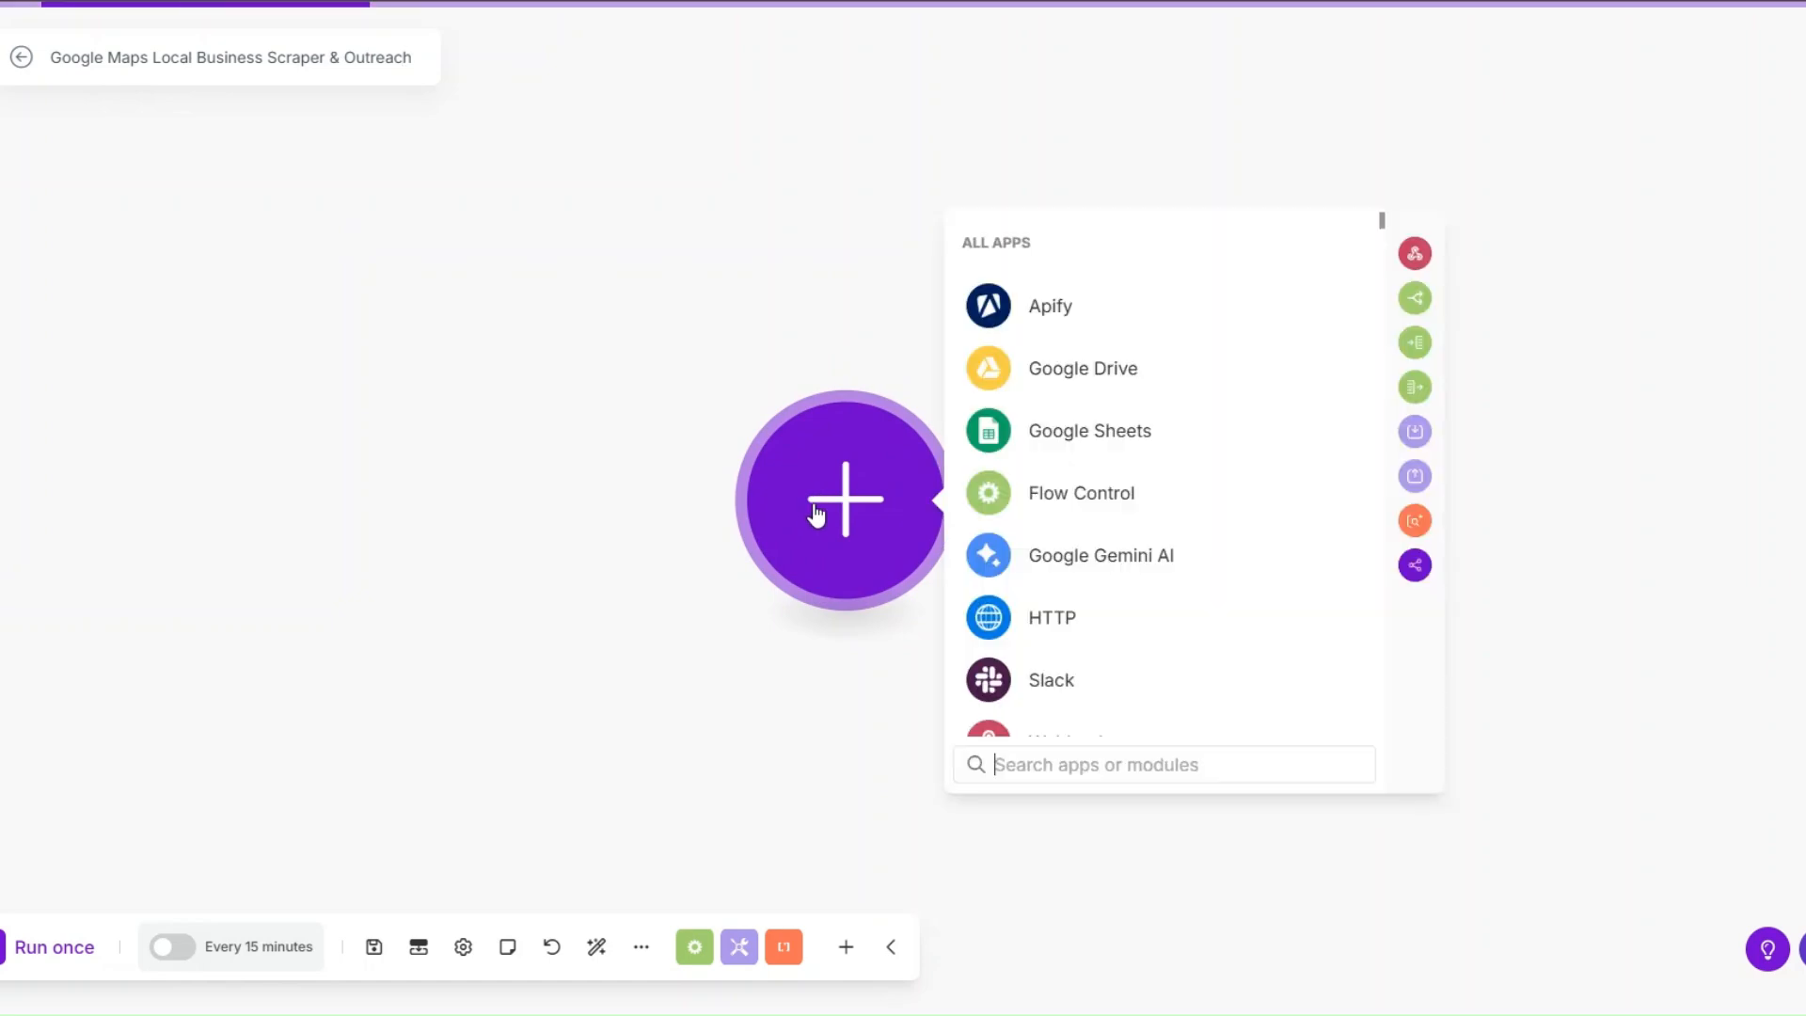
{"action": "left_click", "coordinate": [1033, 323]}
{"action": "scroll", "coordinate": [1059, 580], "scroll_direction": "down", "scroll_amount": 2}
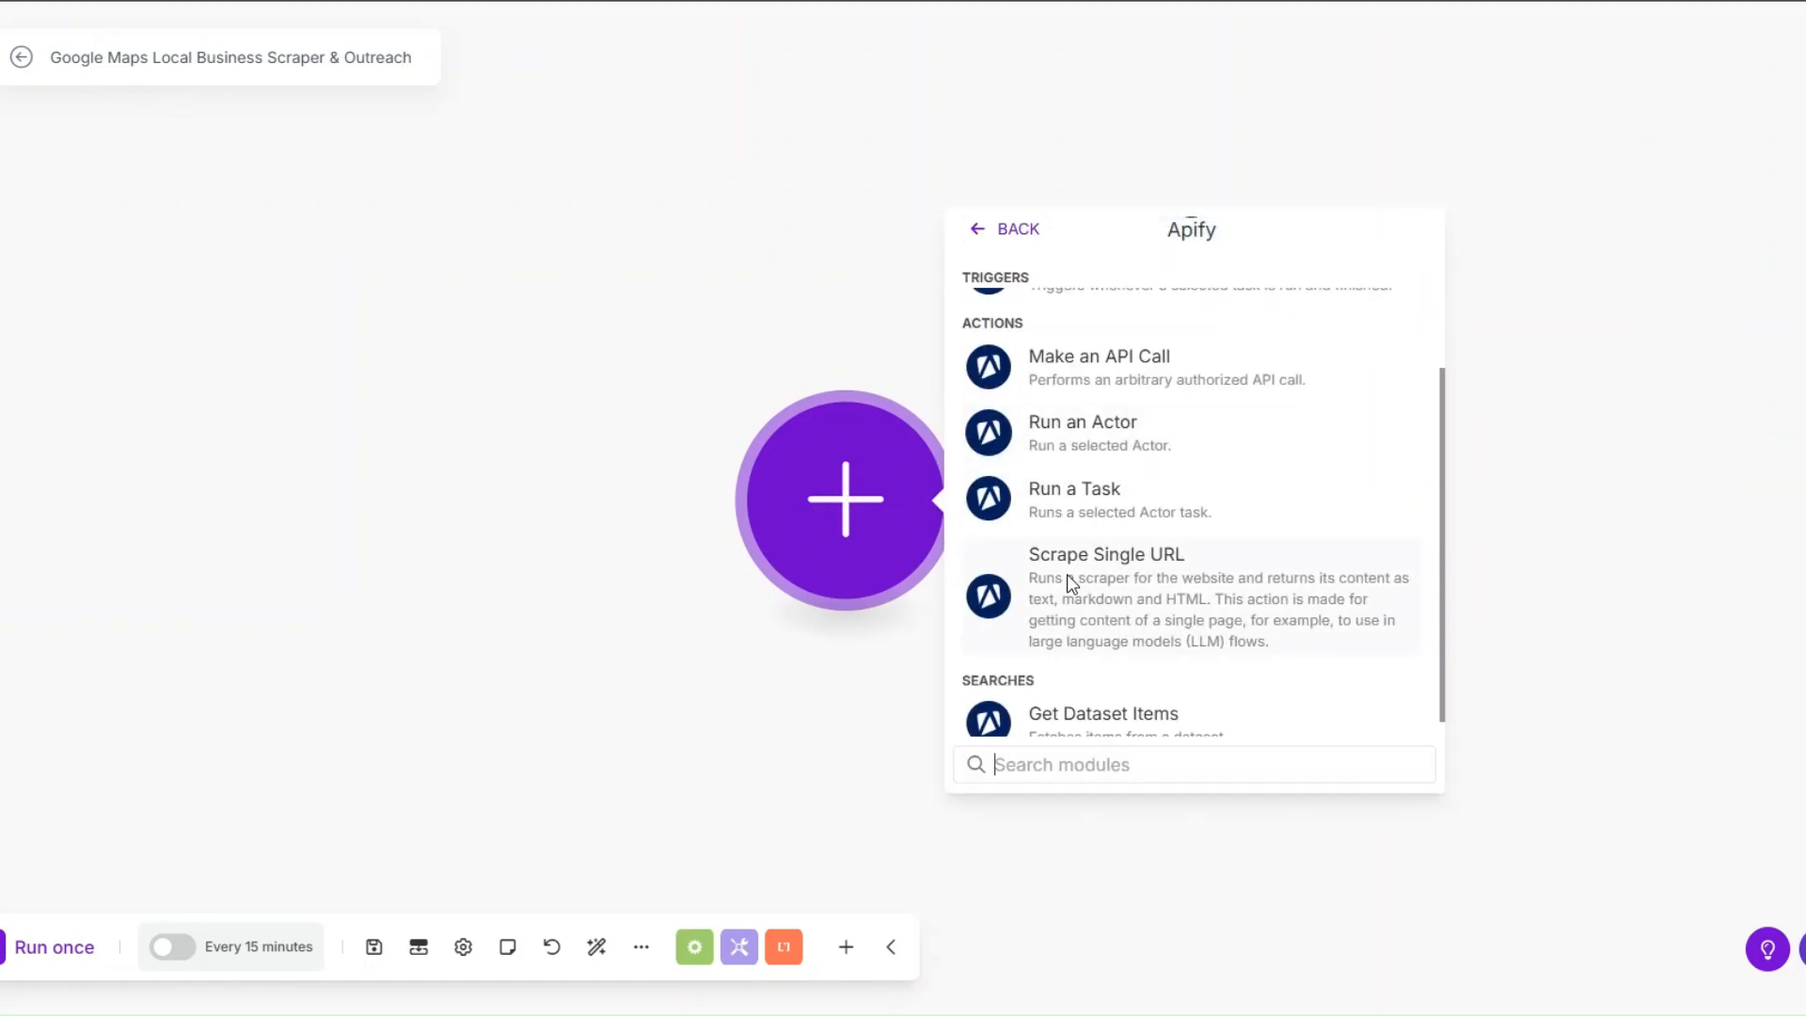
{"action": "left_click", "coordinate": [1075, 431]}
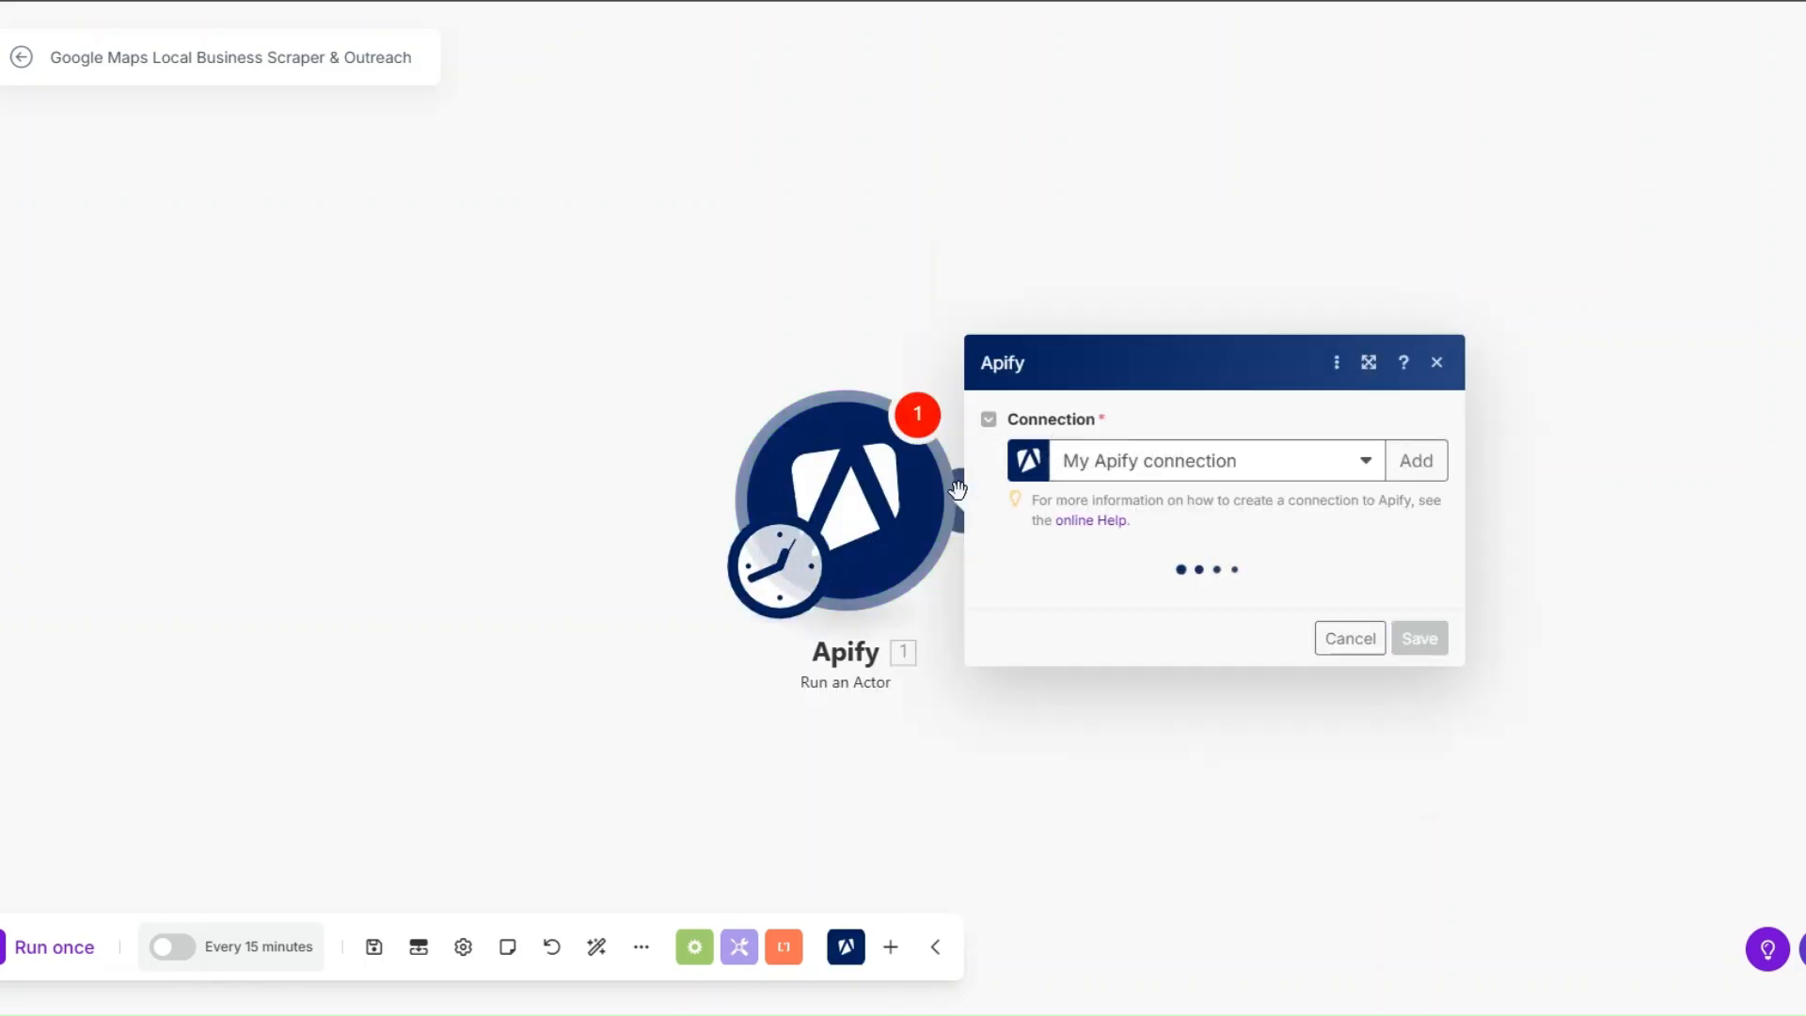
{"action": "left_click_drag", "start_coordinate": [841, 505], "coordinate": [528, 482]}
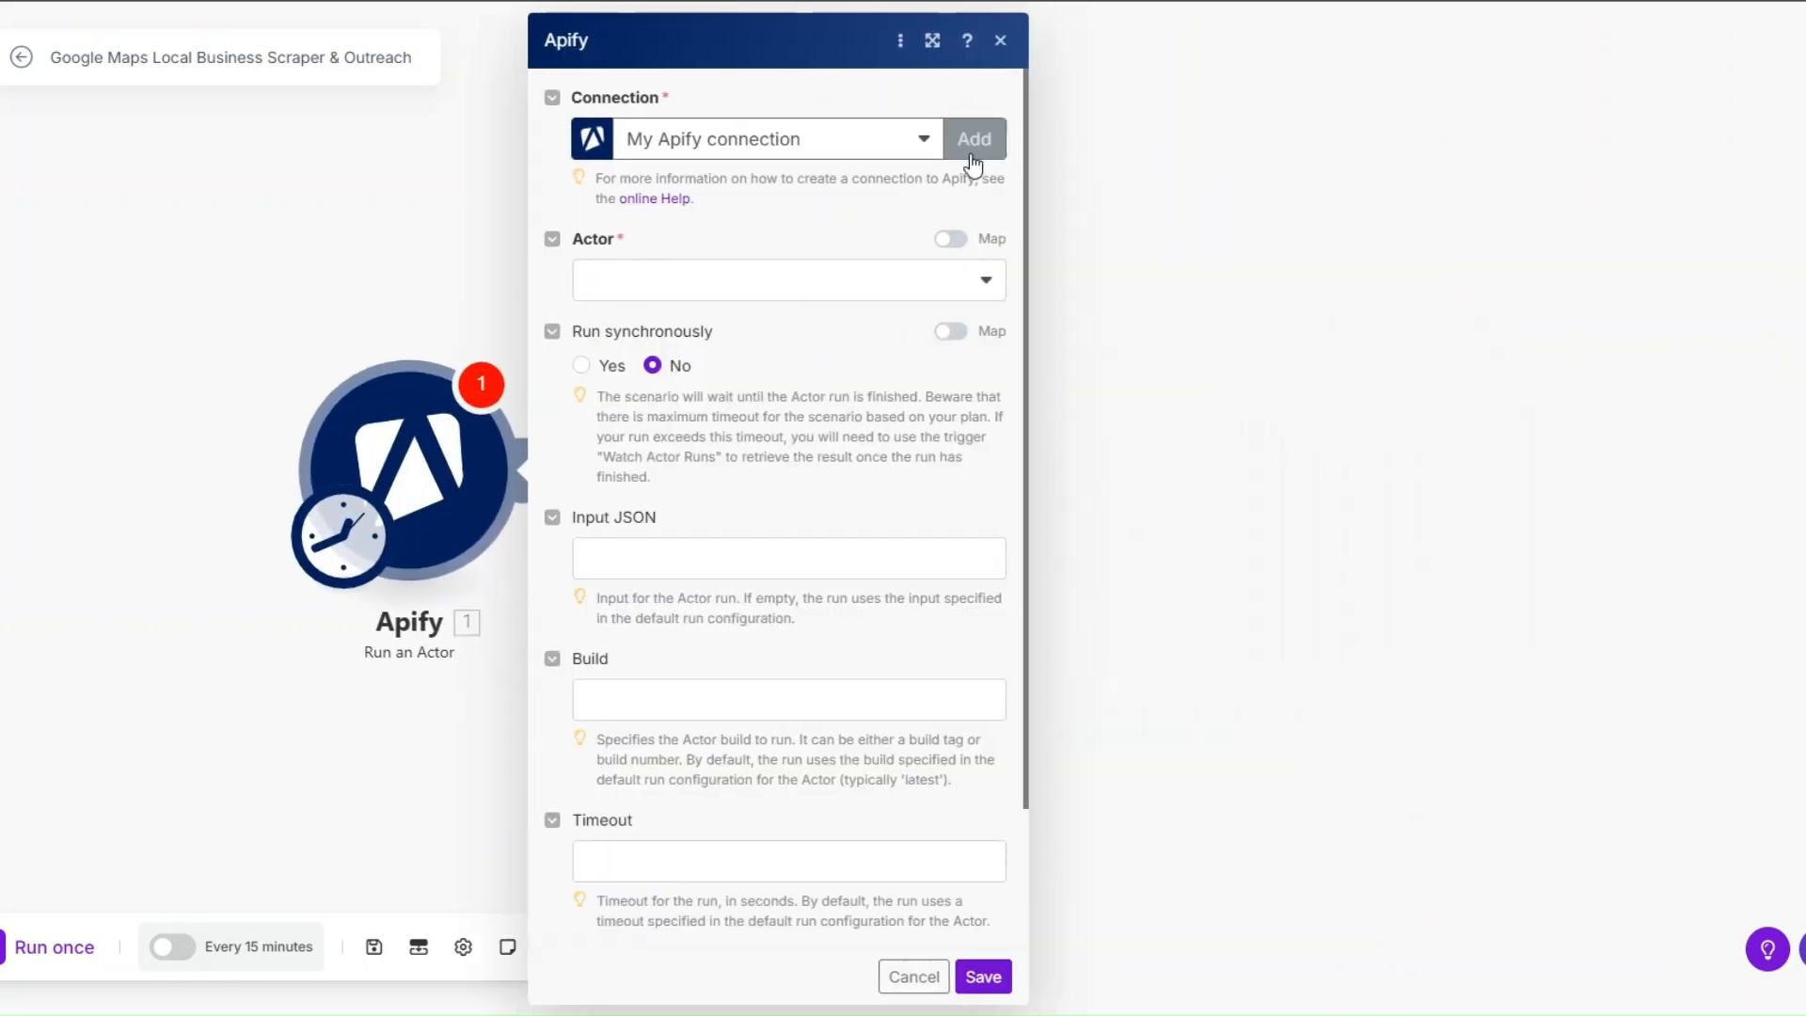
- Create a connection of type Apify [Recommended] for the module, named "My Apify connection"
{"action": "left_click", "coordinate": [971, 139]}
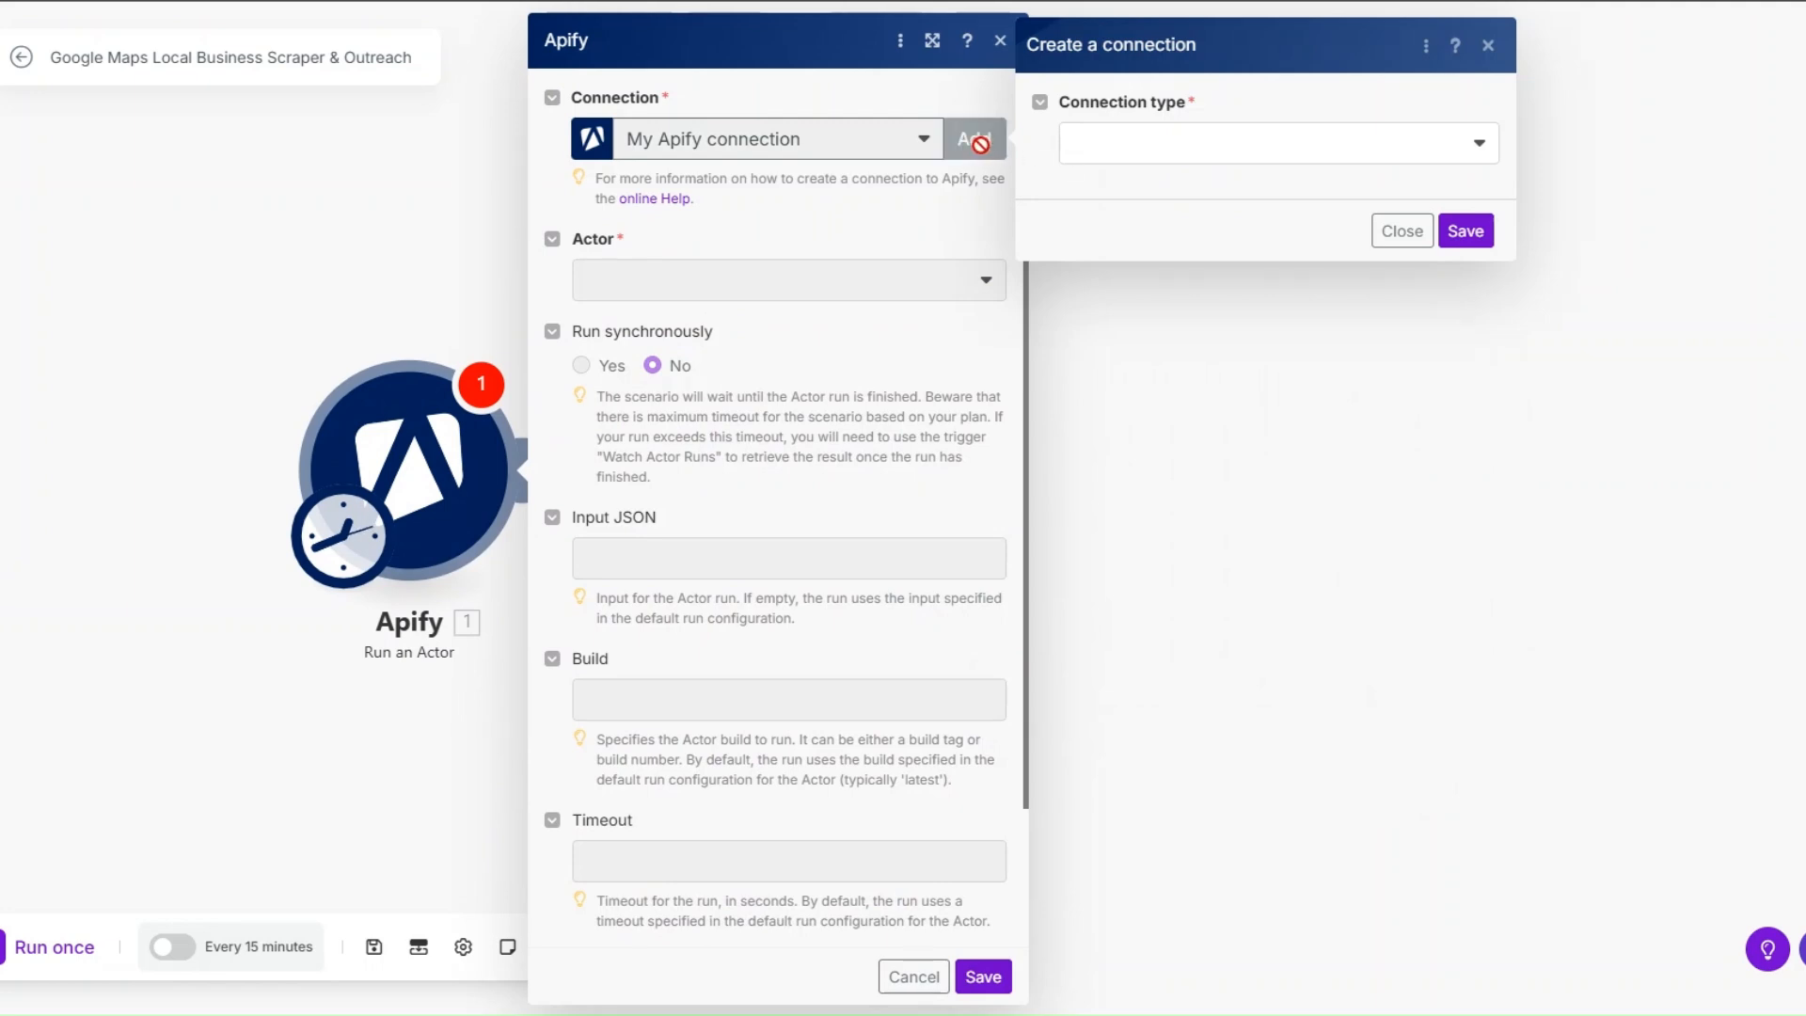
{"action": "left_click", "coordinate": [1100, 148]}
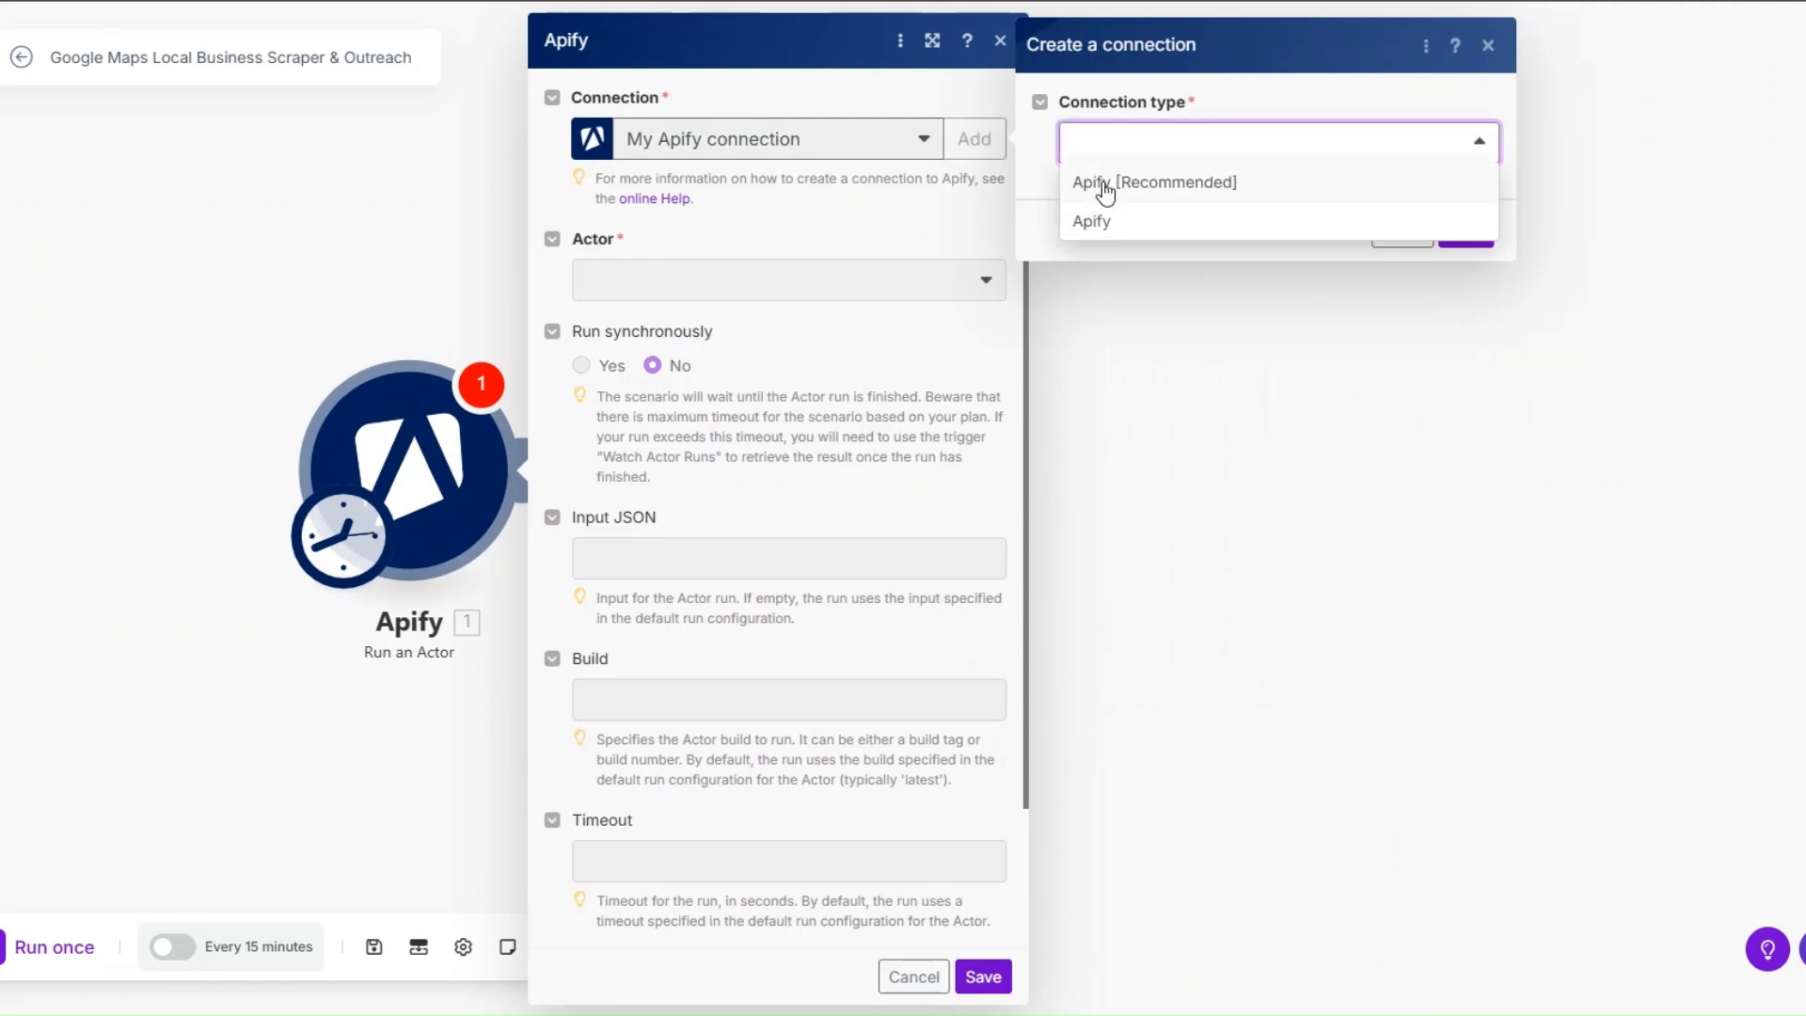
{"action": "left_click", "coordinate": [1102, 181]}
{"action": "left_click_drag", "start_coordinate": [1289, 250], "coordinate": [1155, 233]}
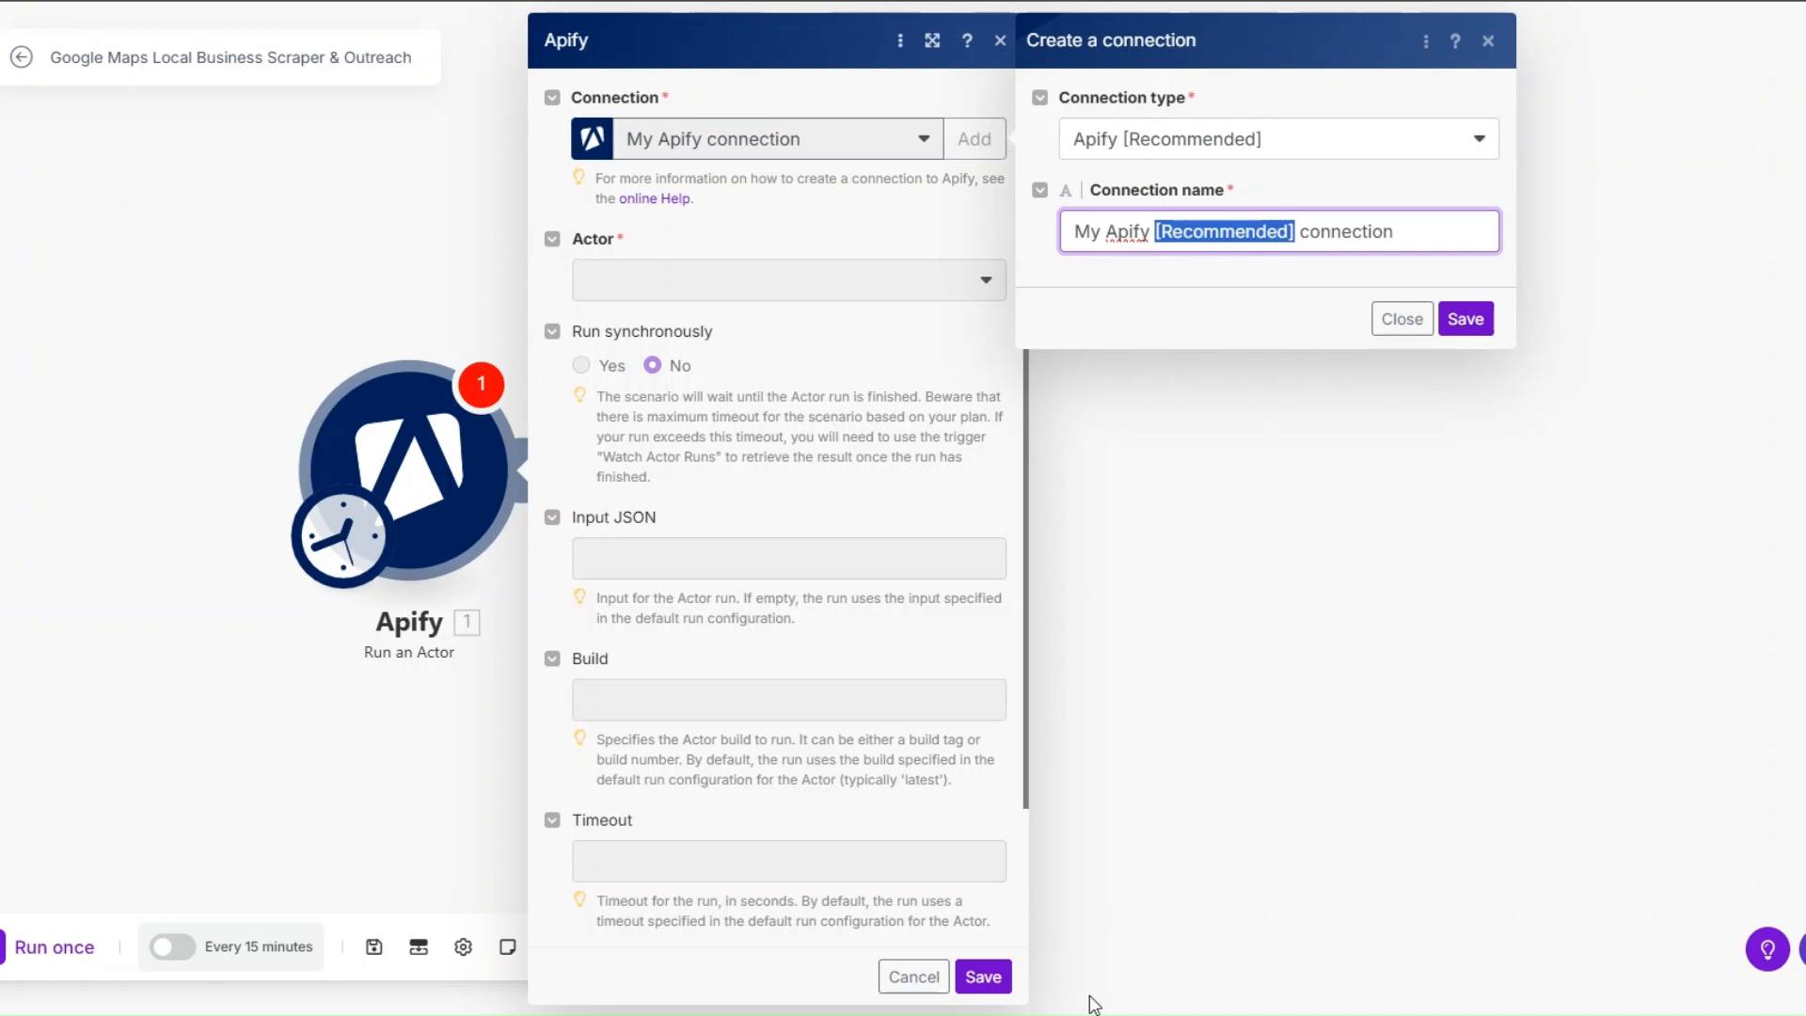
{"action": "key", "text": "BackSpace"}
{"action": "key", "text": "Return"}
- Set the Apify module's Actor to Google Maps Email Extractor and Run synchronously to Yes
{"action": "left_click", "coordinate": [726, 282]}
{"action": "type", "text": "goo"}
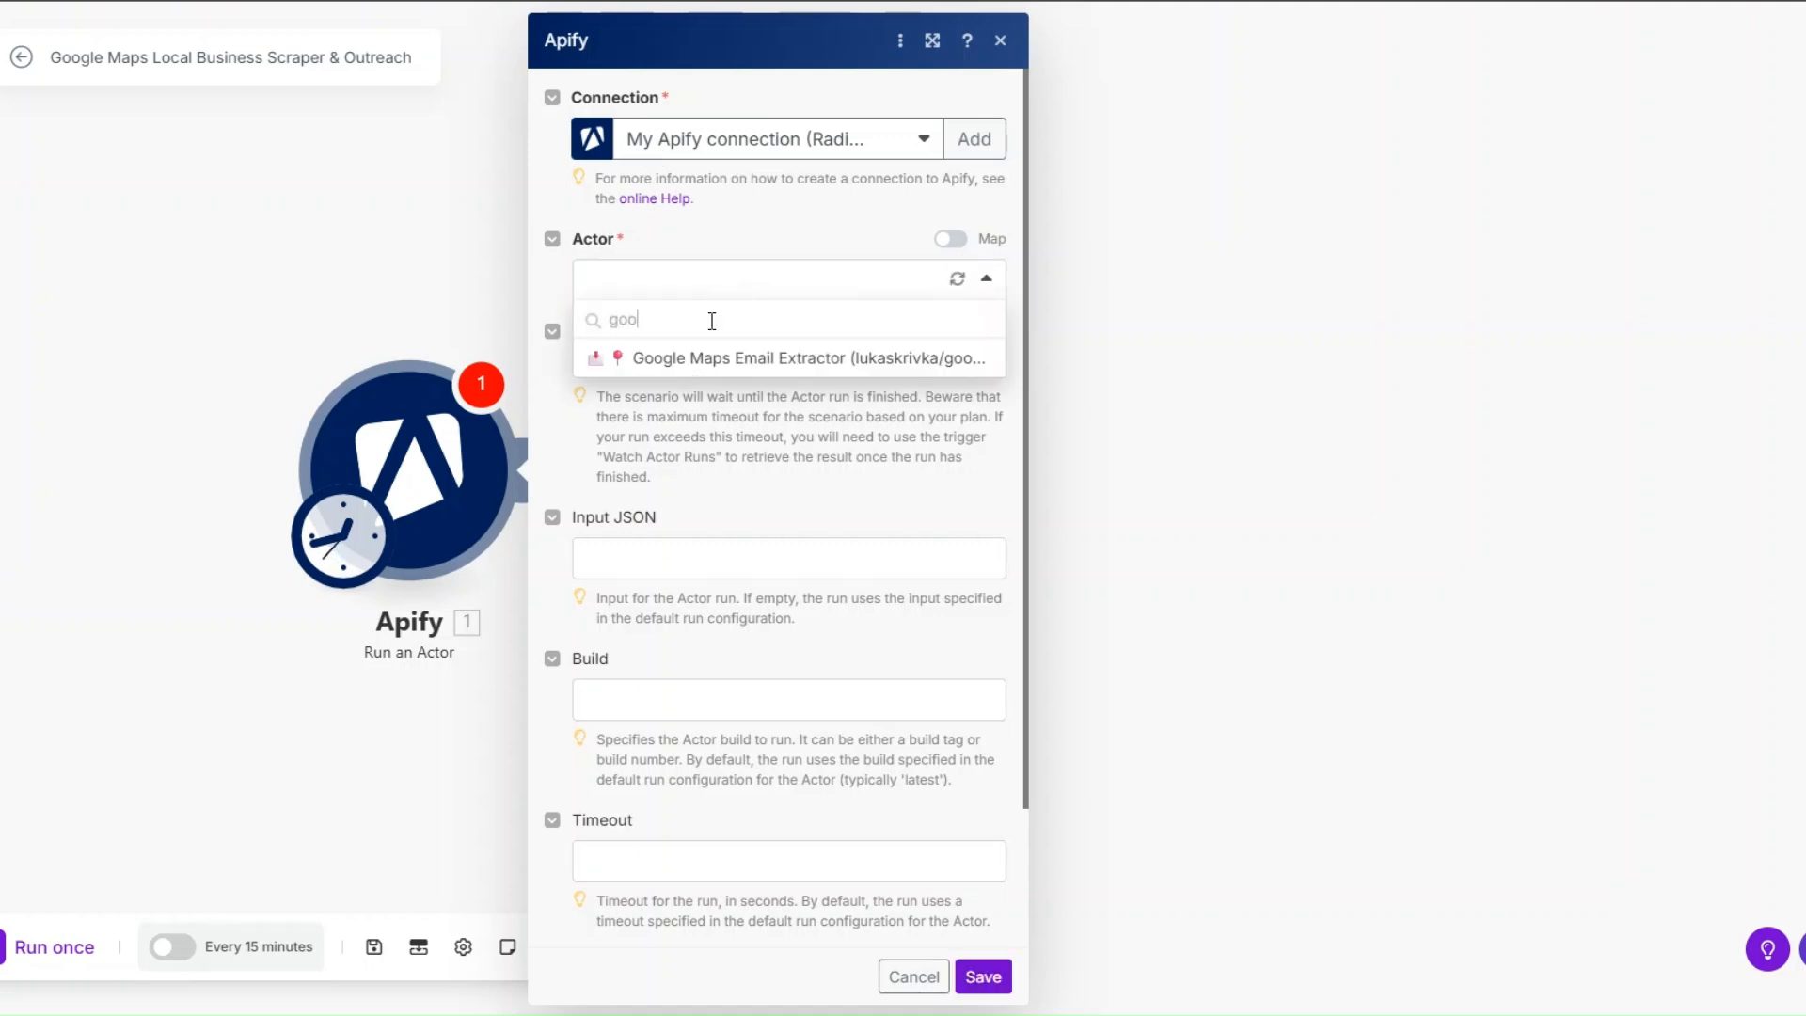
{"action": "left_click", "coordinate": [689, 361]}
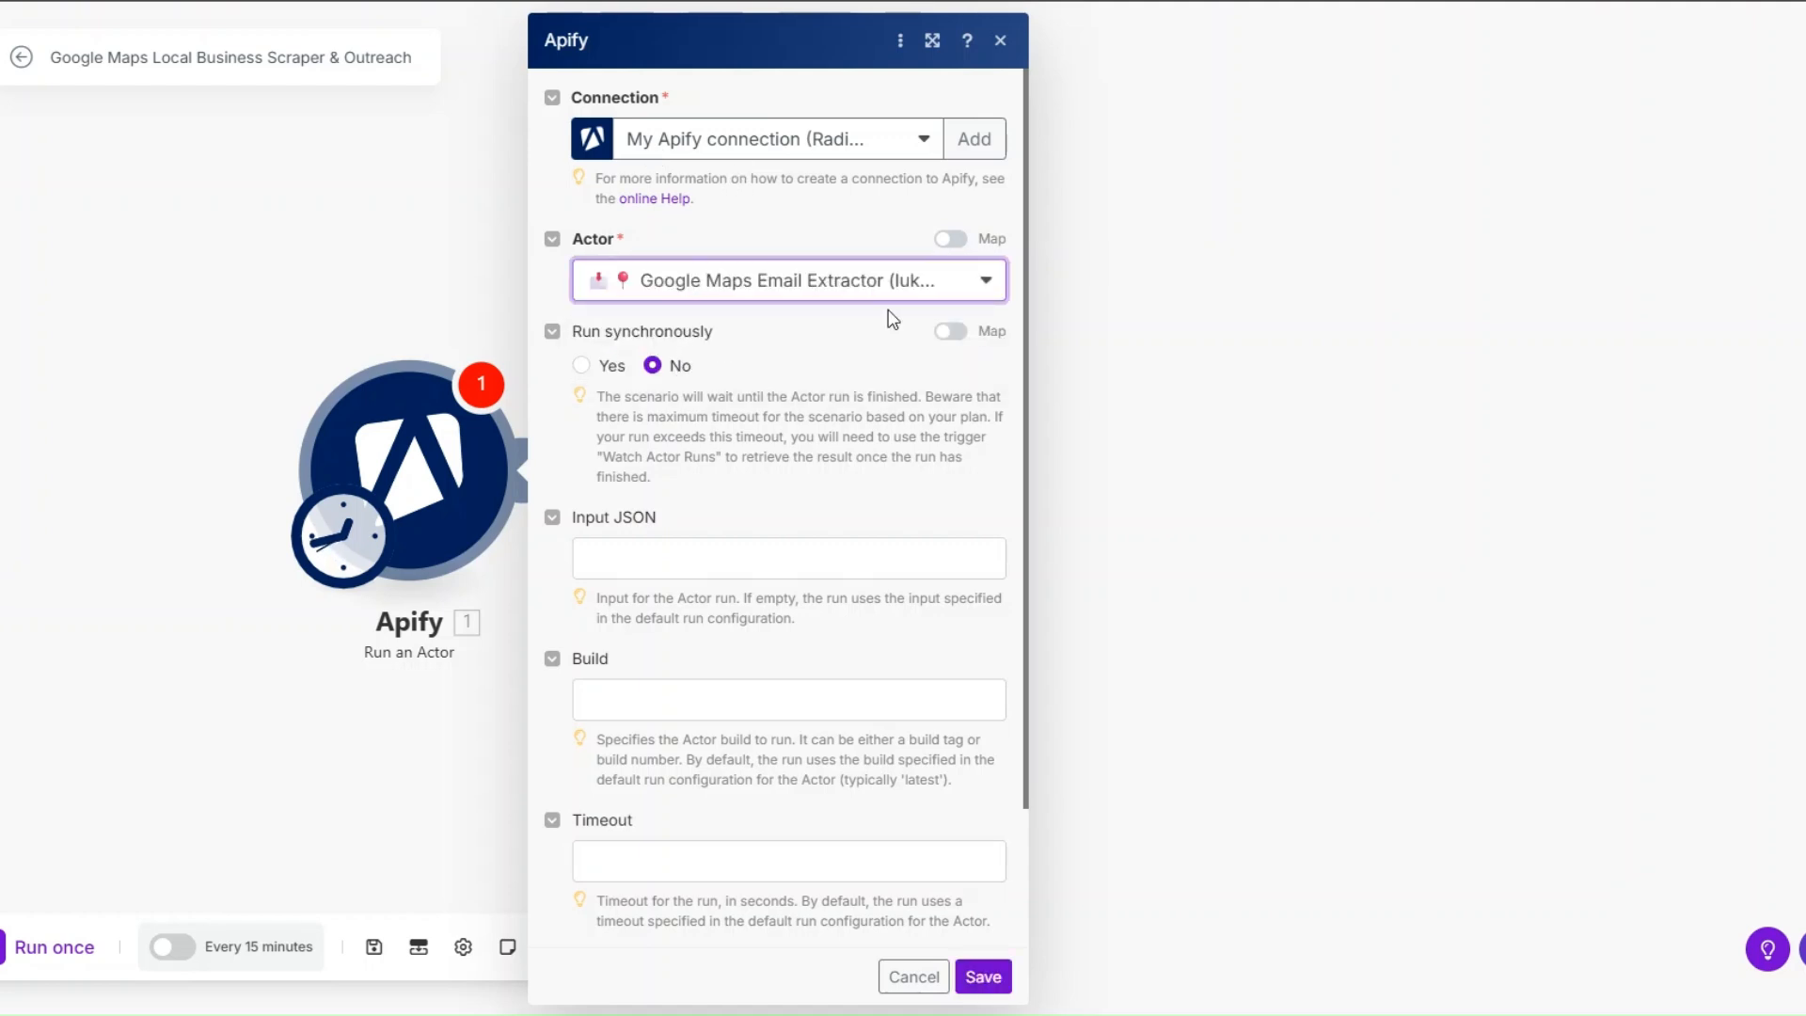
{"action": "left_click", "coordinate": [581, 365]}
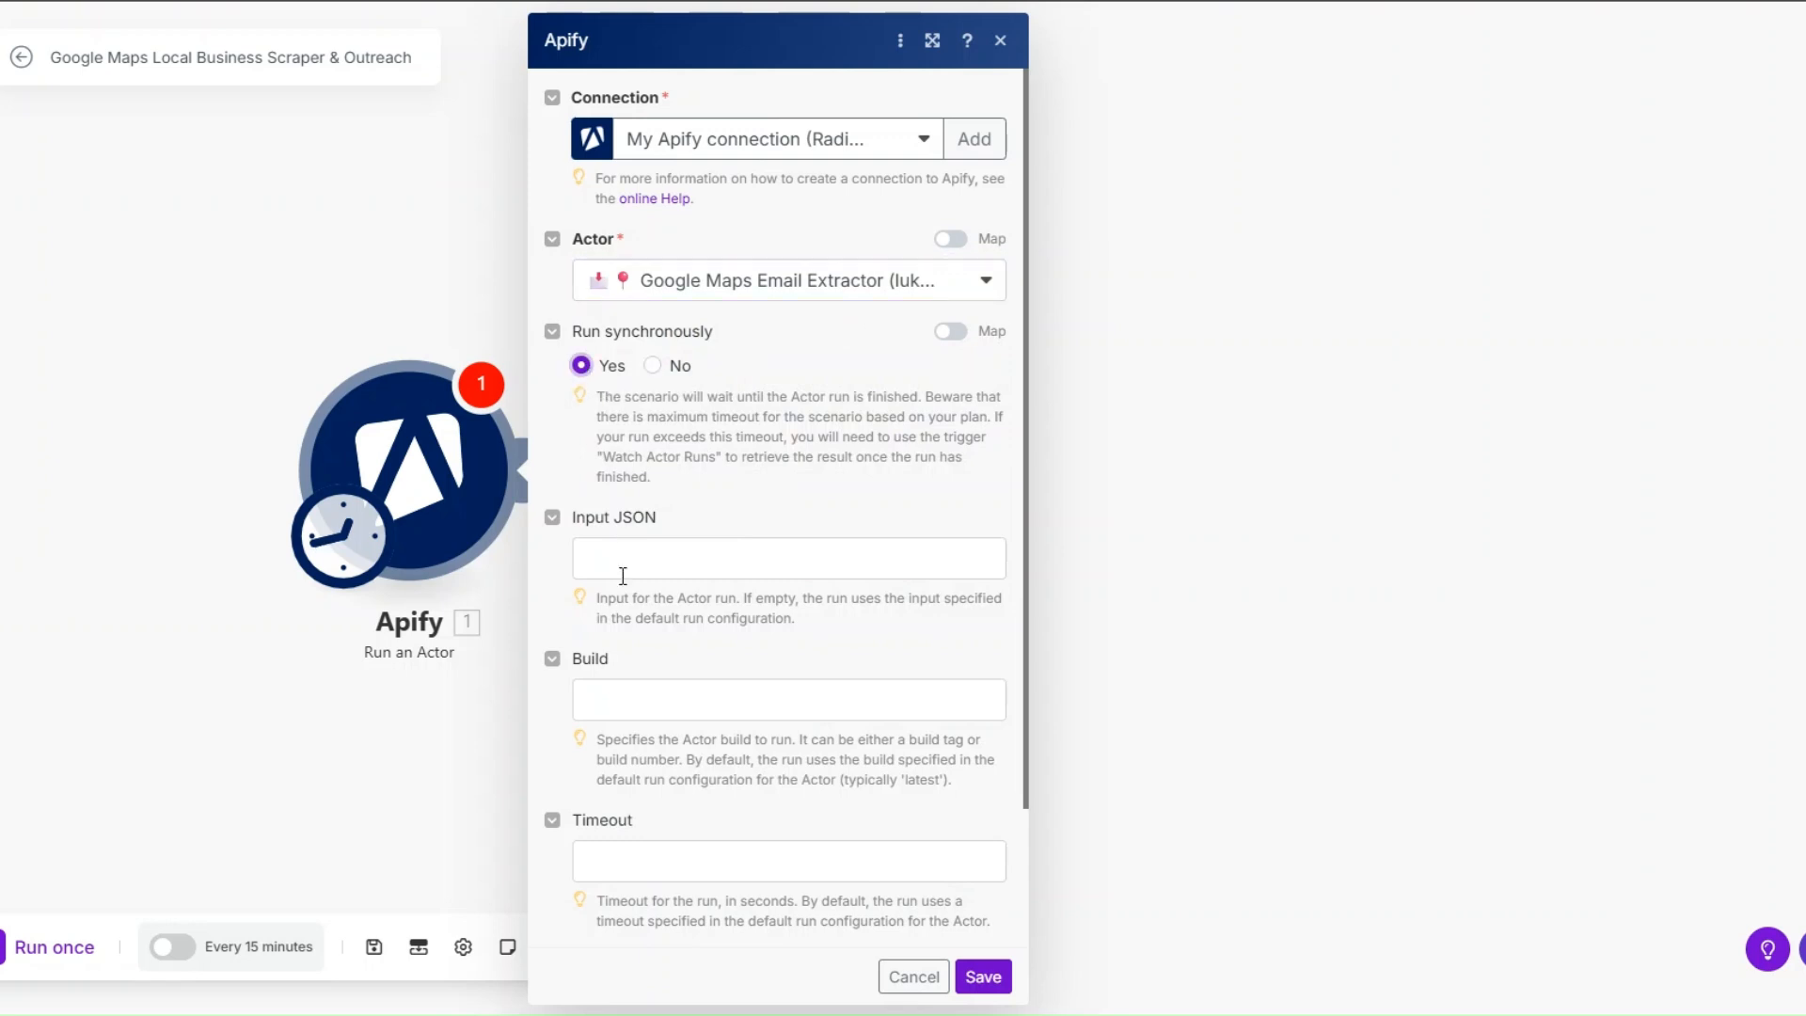
- Switch to the Google Maps Email Extractor page in Apify and copy its entire run input in JSON form
{"action": "left_click", "coordinate": [624, 567]}
{"action": "left_click", "coordinate": [758, 415]}
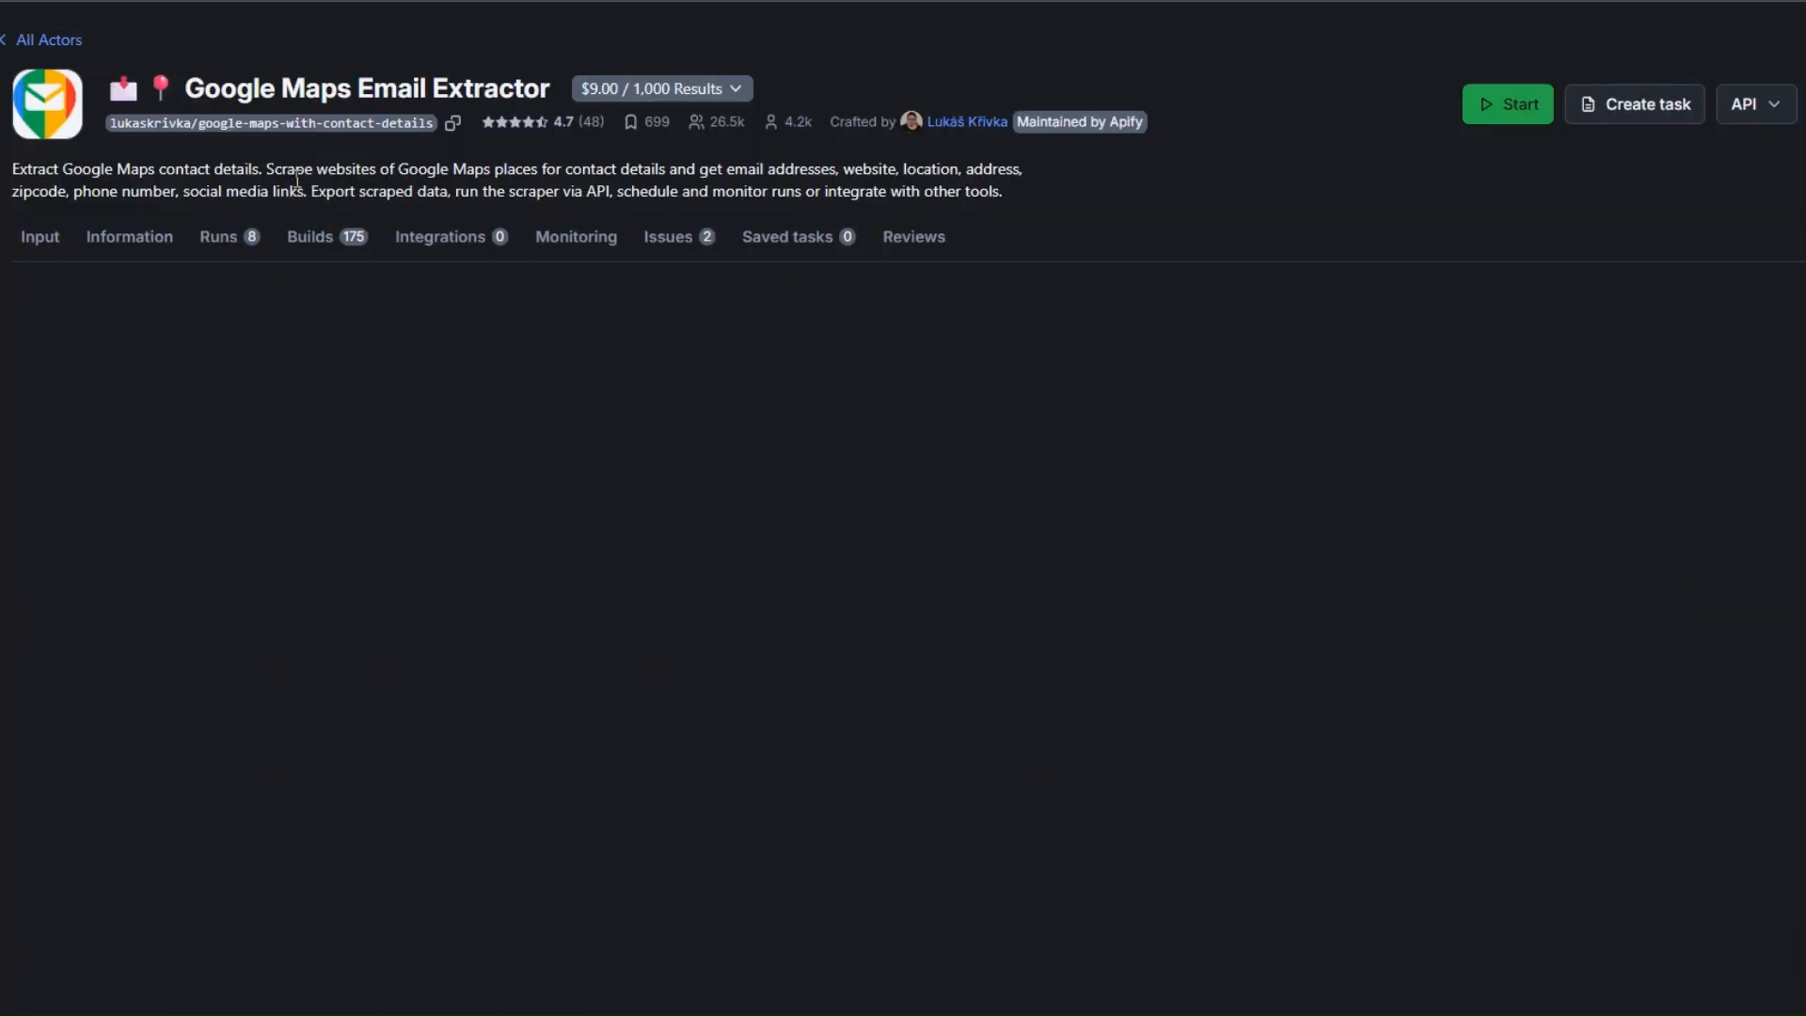
{"action": "left_click", "coordinate": [125, 304]}
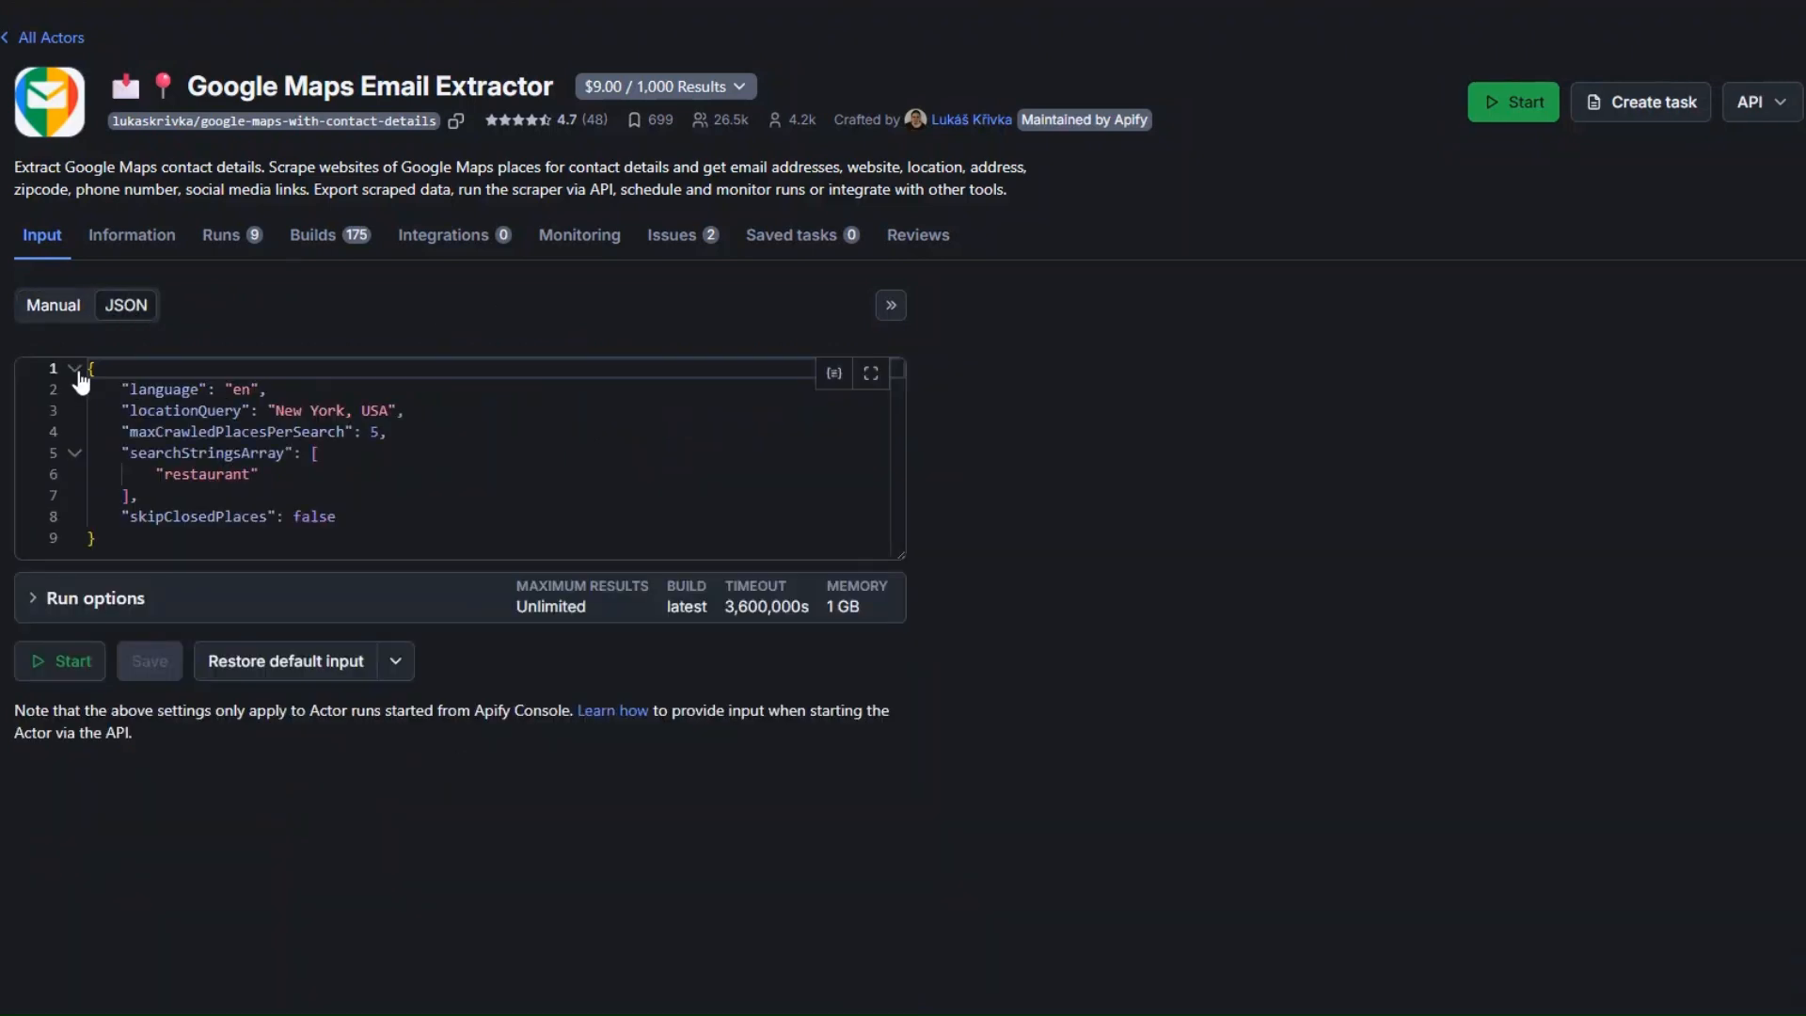
{"action": "left_click_drag", "start_coordinate": [85, 367], "coordinate": [96, 537]}
{"action": "right_click", "coordinate": [139, 470]}
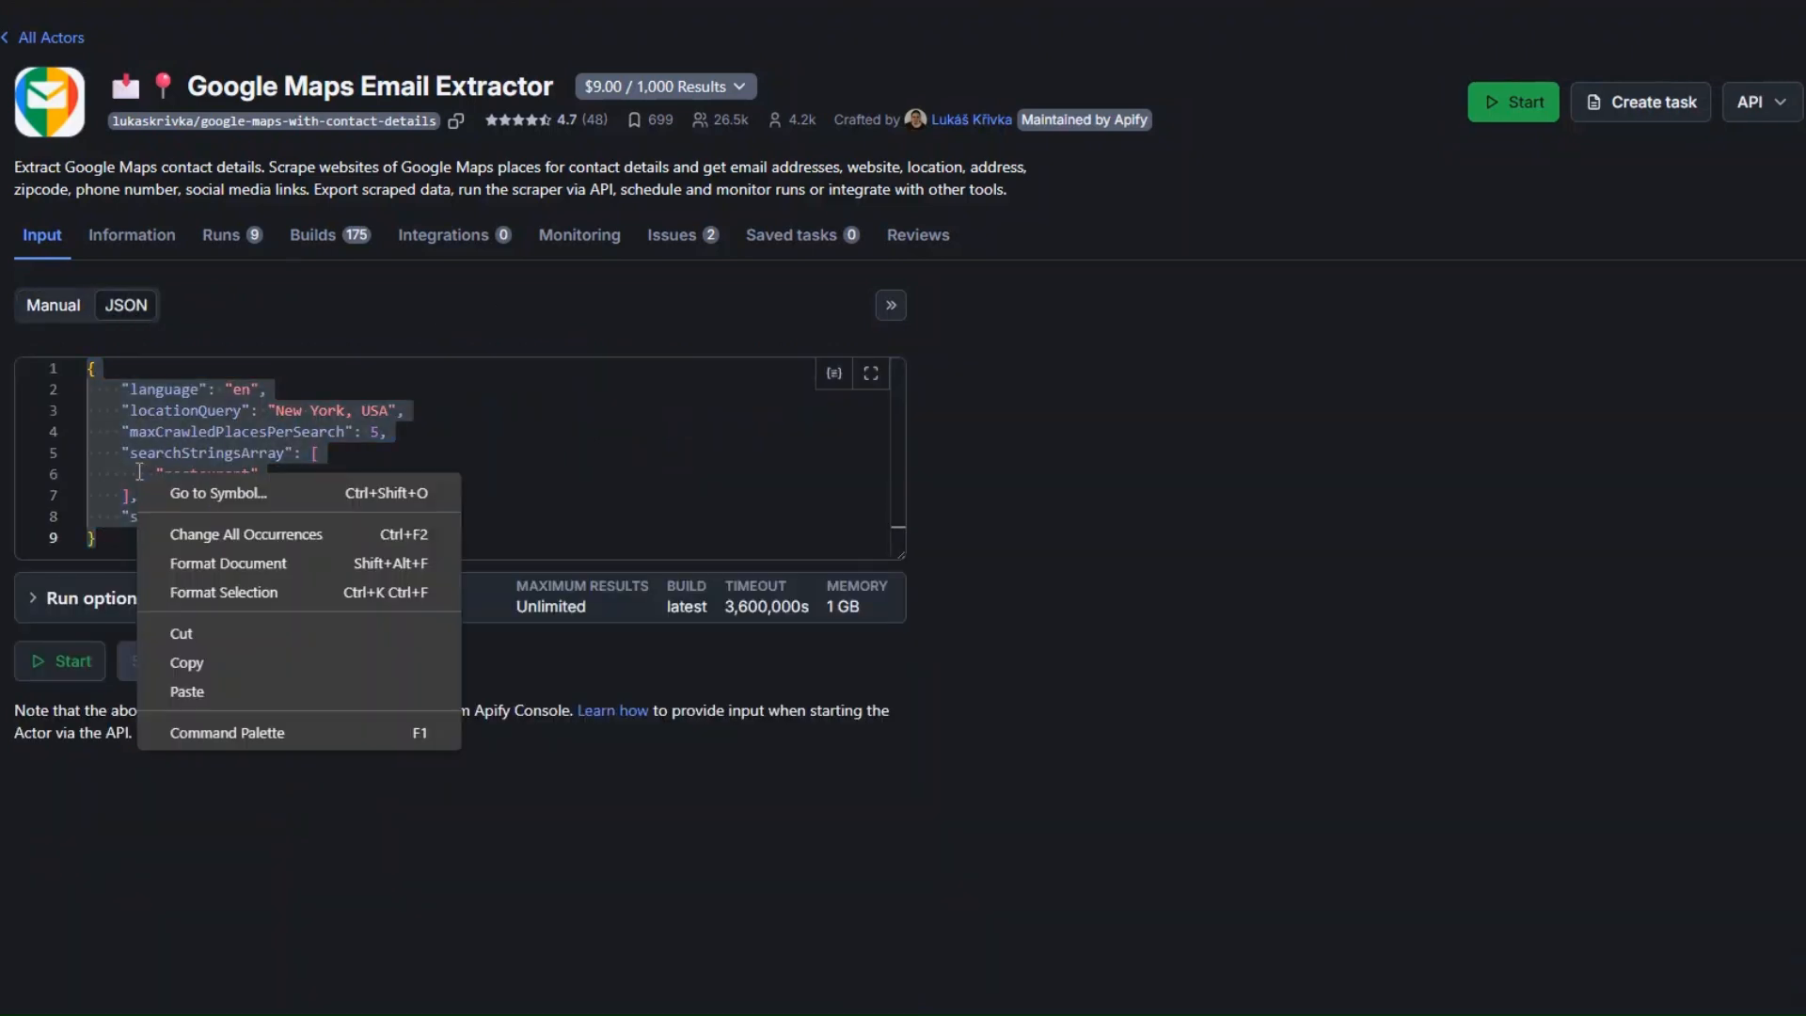
{"action": "left_click", "coordinate": [188, 662]}
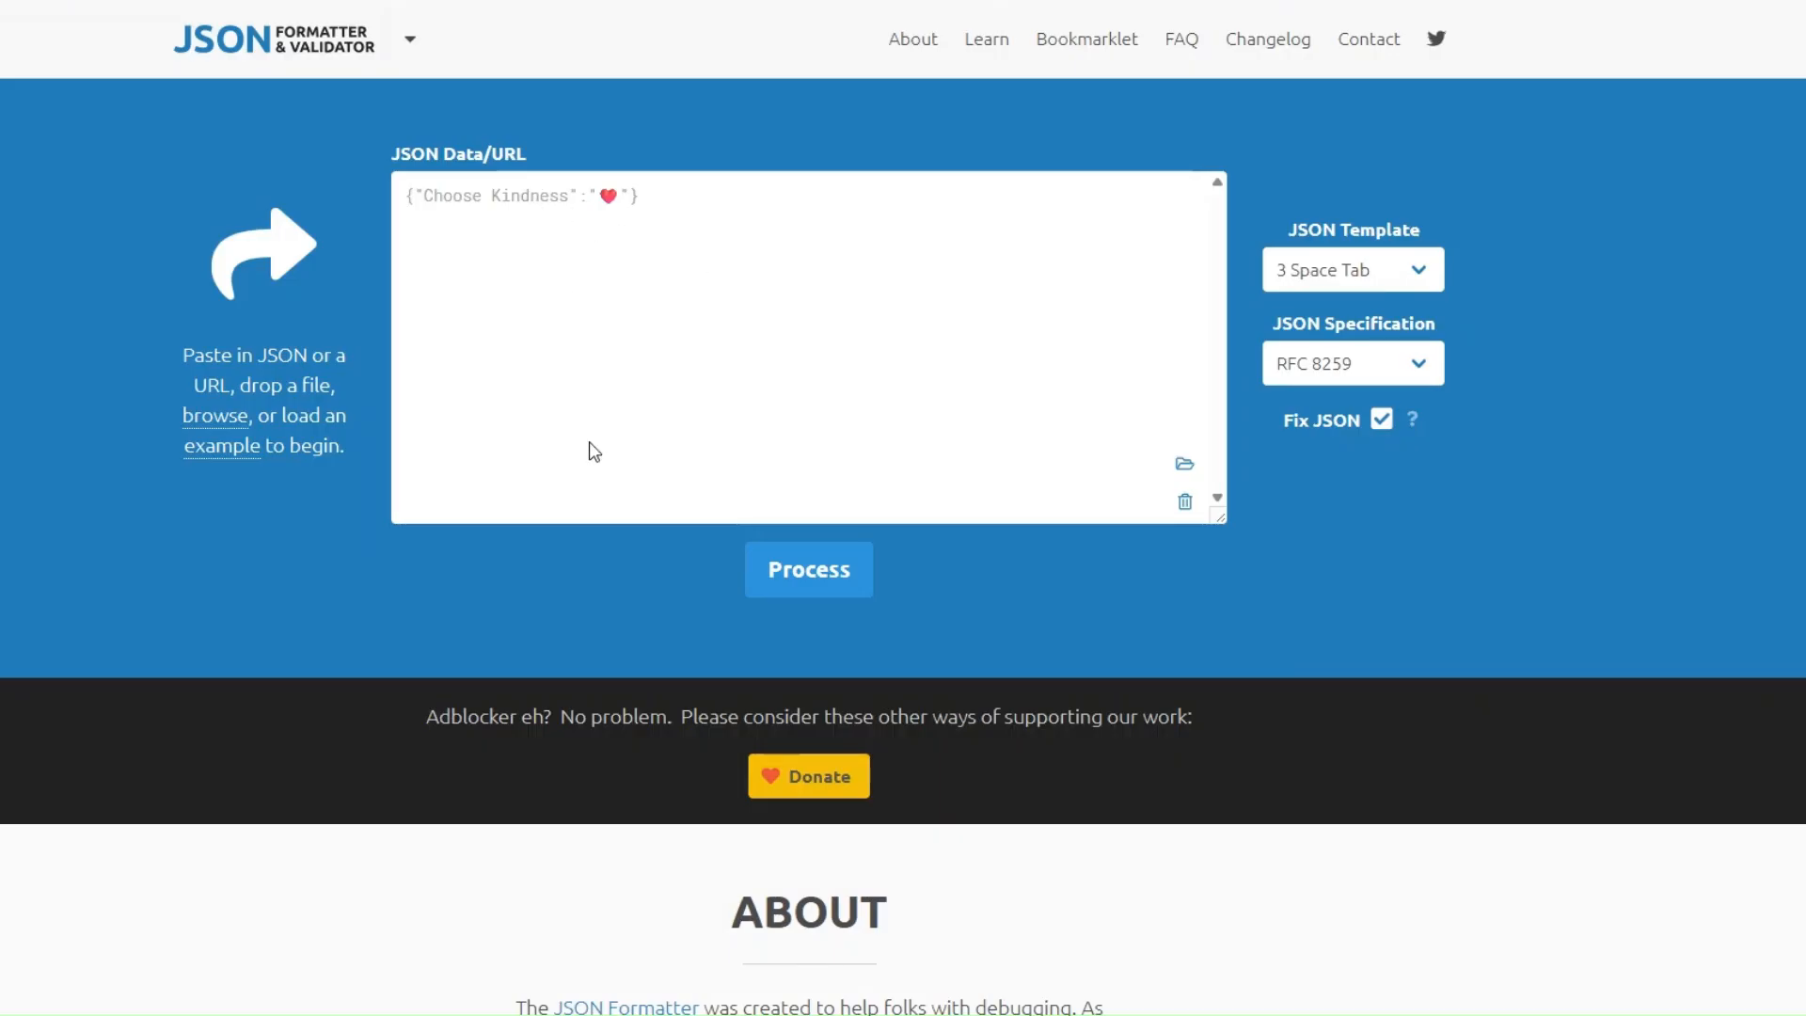
- Format the copied JSON in JSON Formatter & Validator and save the result as the Apify module's Input JSON in Make
{"action": "key", "text": "ctrl+v"}
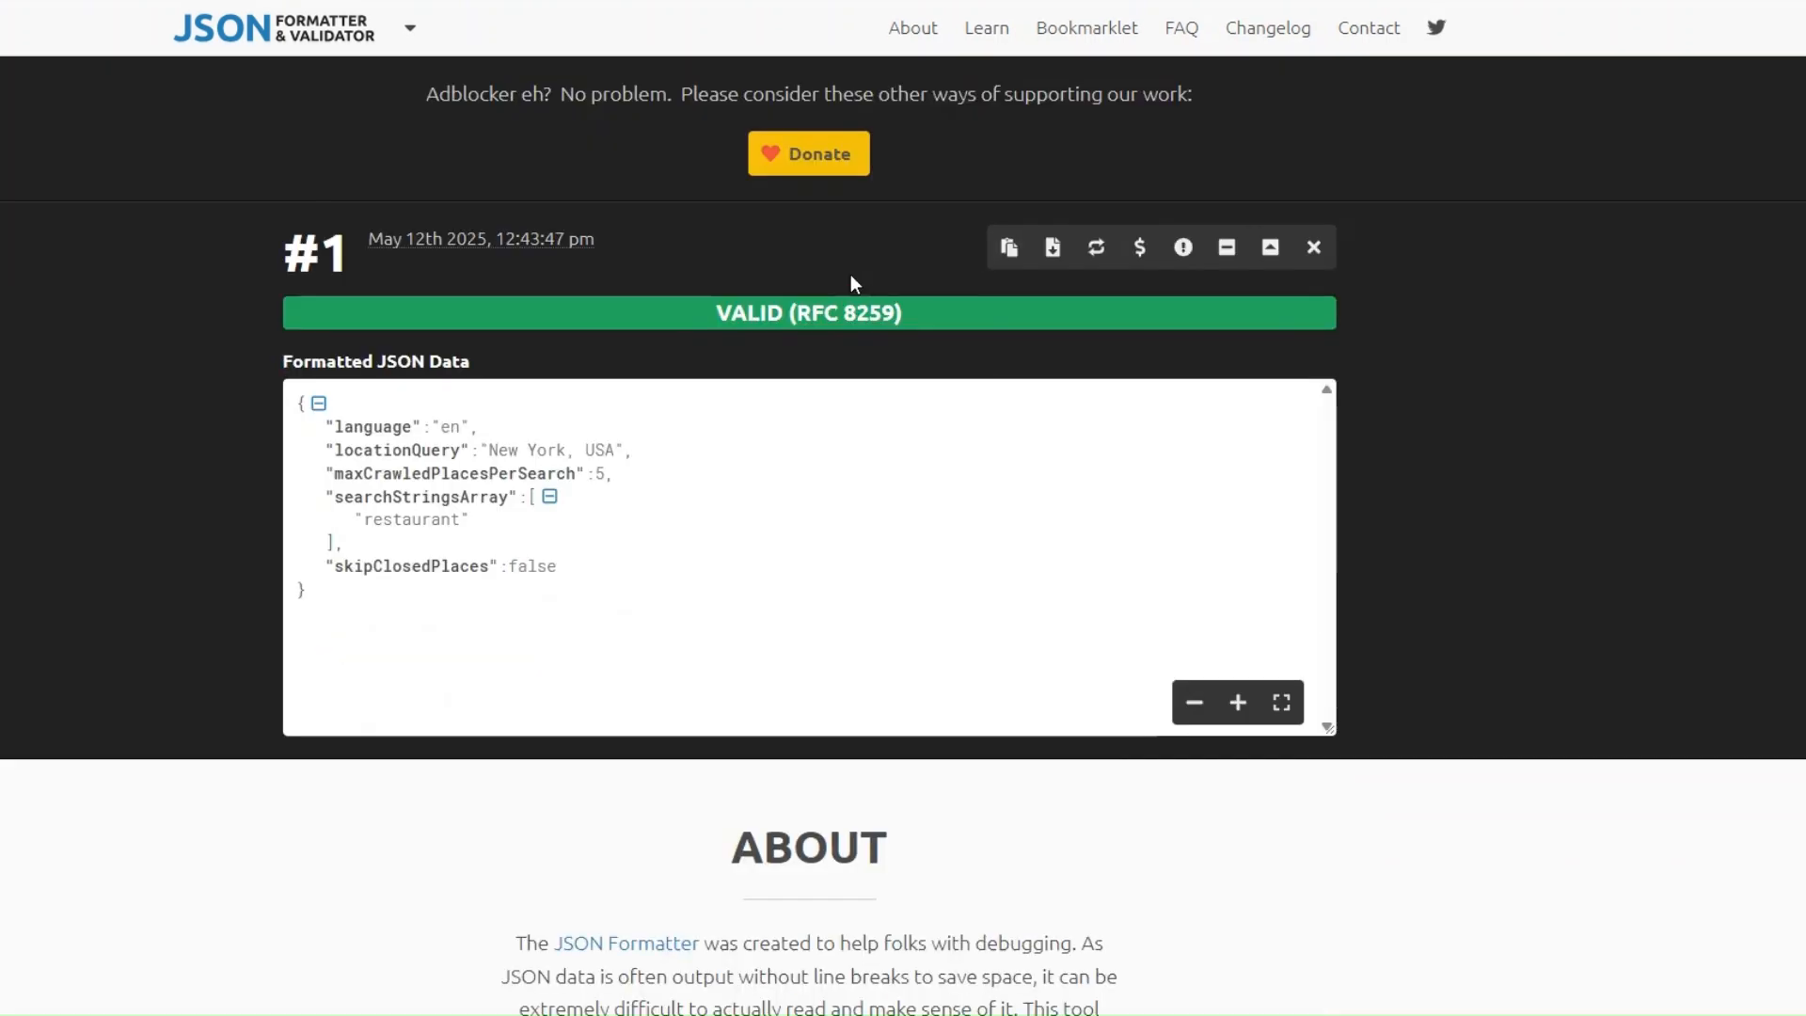
{"action": "left_click", "coordinate": [1004, 246]}
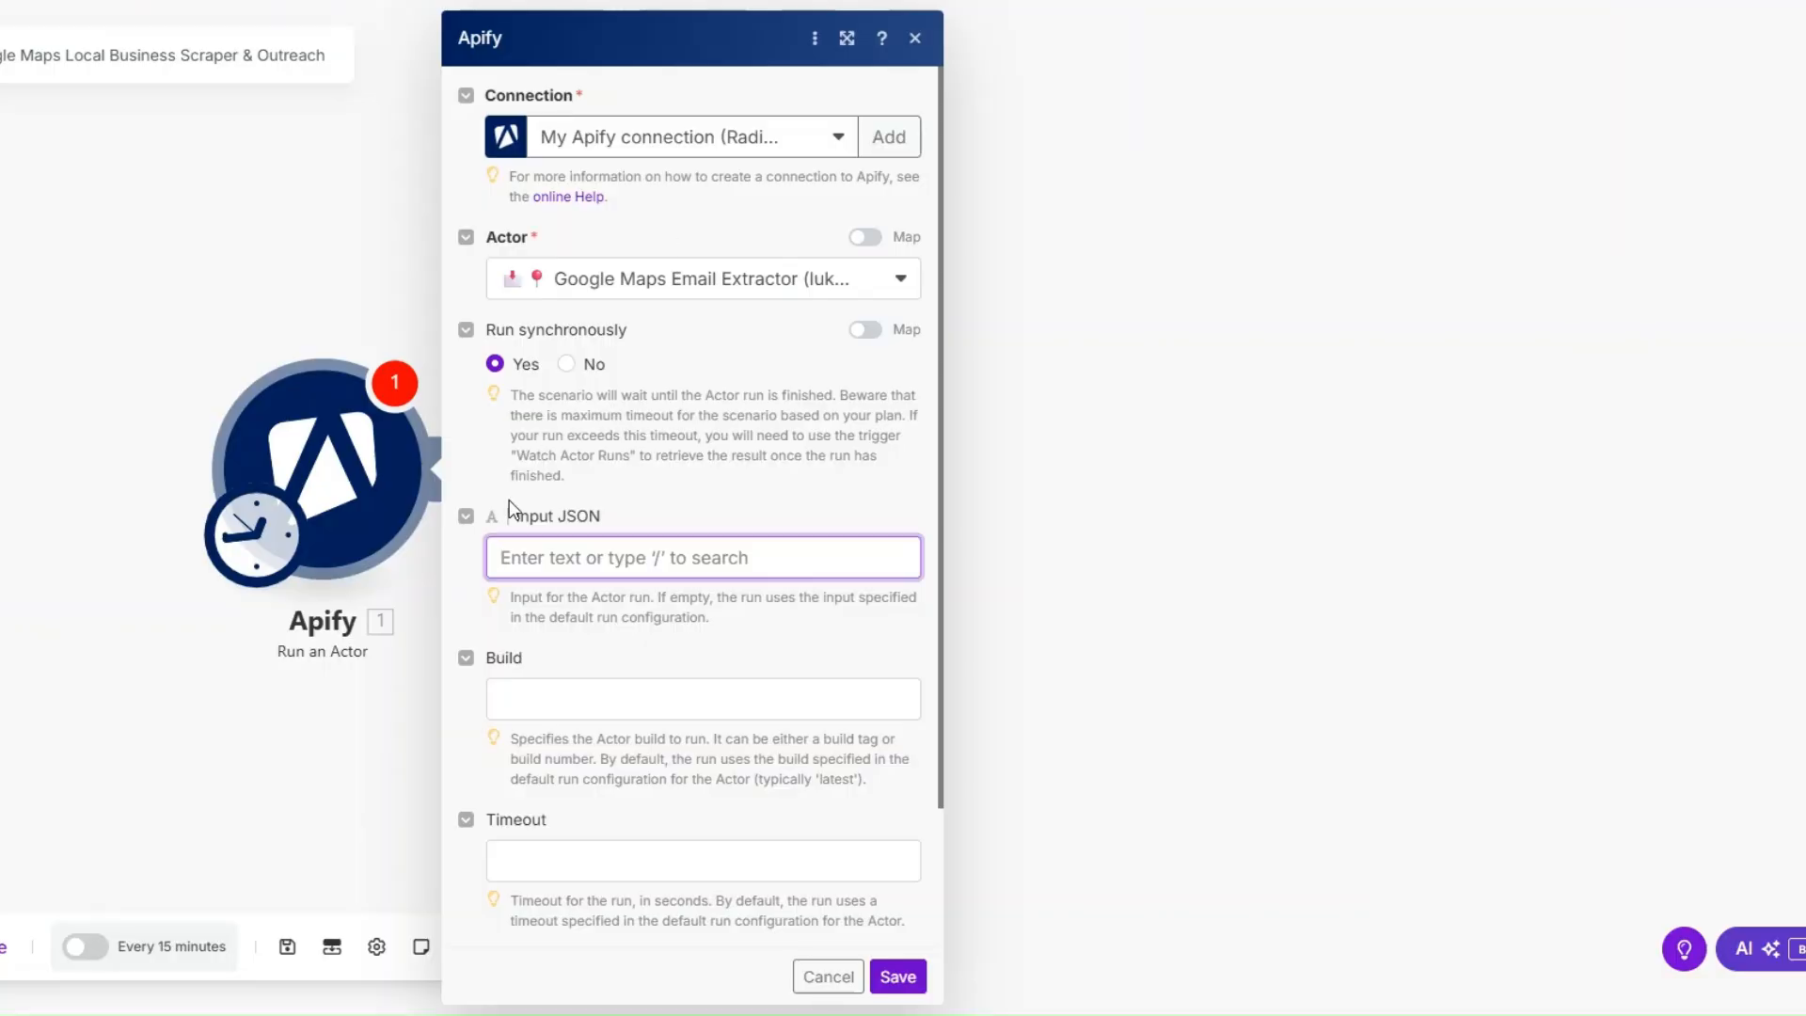
{"action": "key", "text": "ctrl+v"}
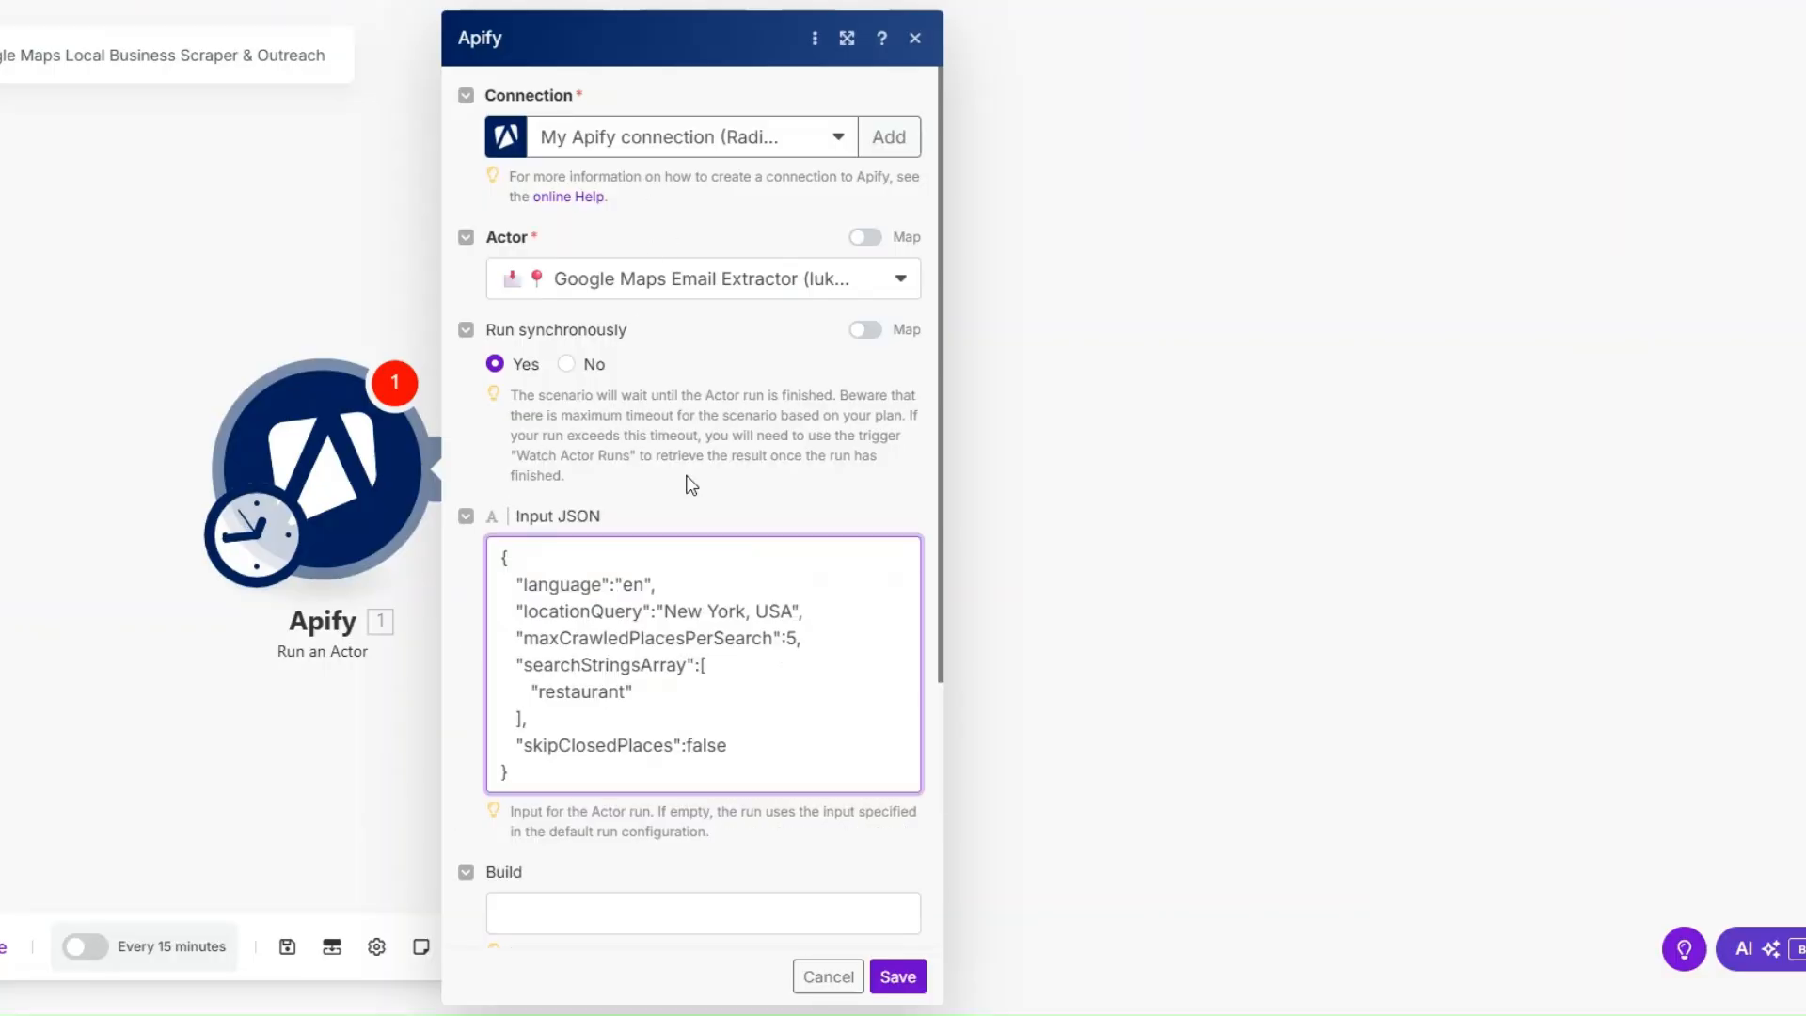
{"action": "scroll", "coordinate": [690, 481], "scroll_direction": "down", "scroll_amount": 4}
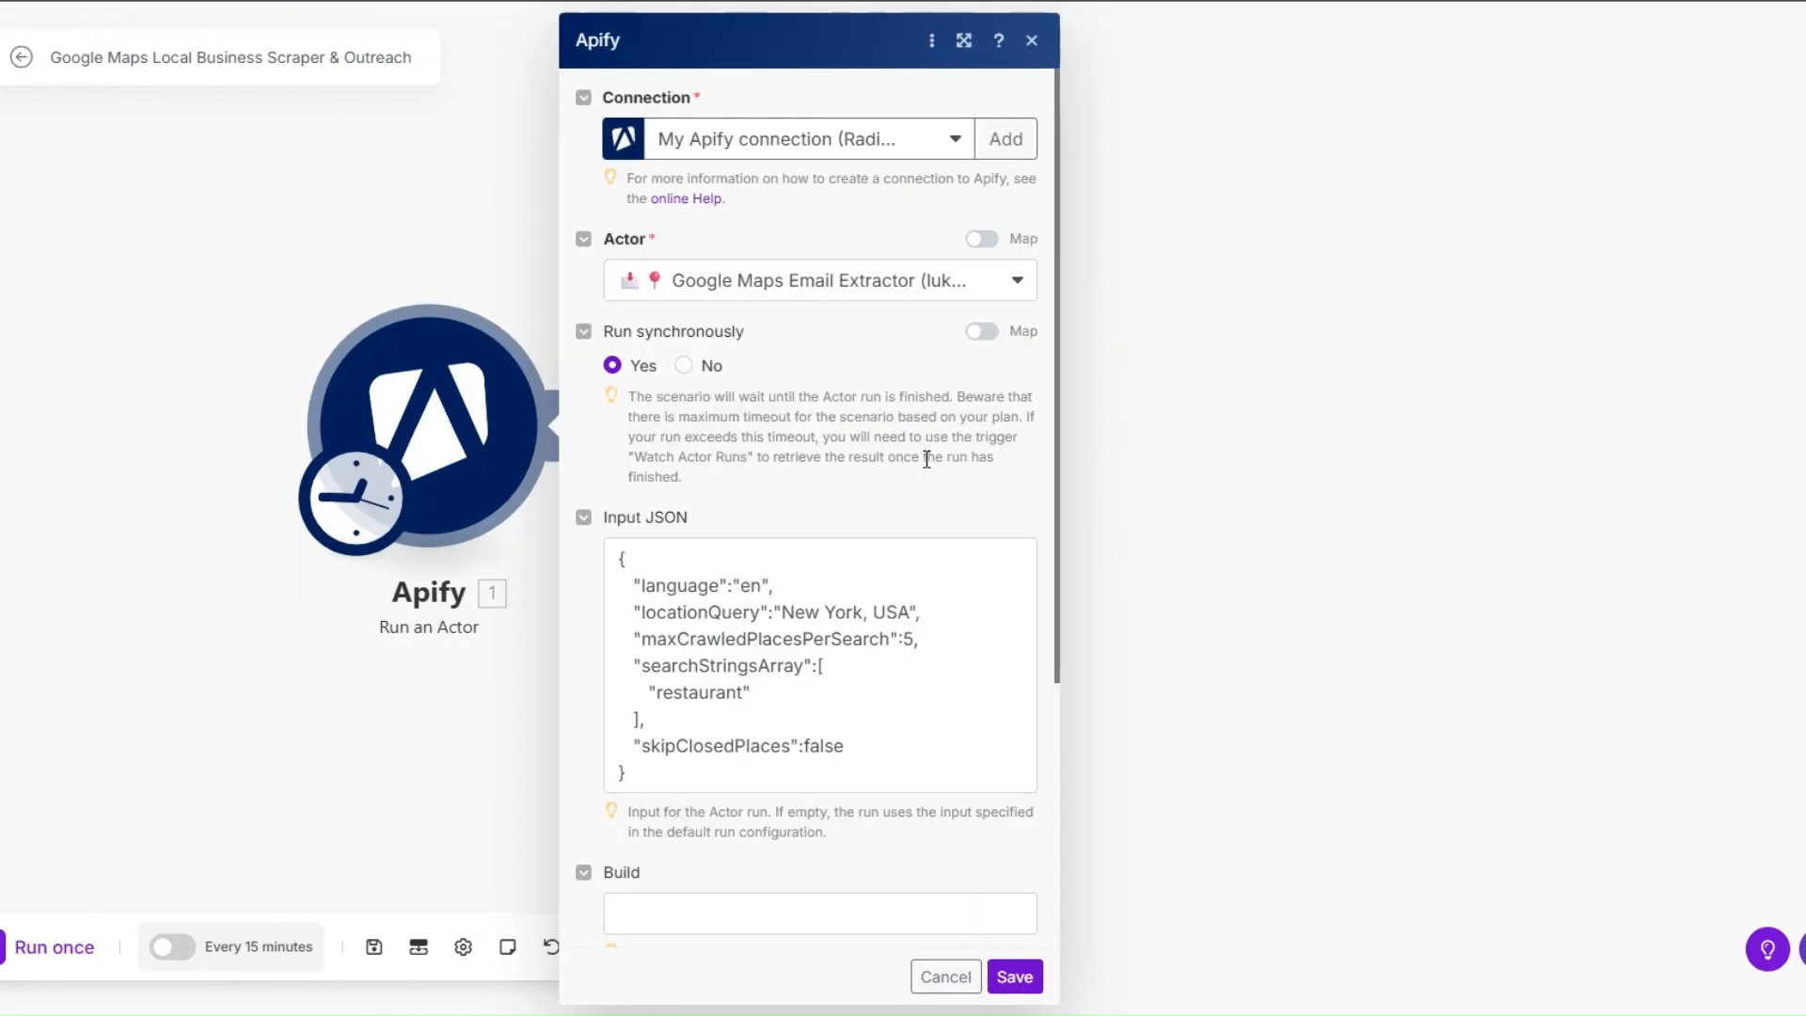
{"action": "scroll", "coordinate": [814, 564], "scroll_direction": "down", "scroll_amount": 5}
{"action": "left_click", "coordinate": [1038, 976]}
- Rename the Run an Actor module as "Local Business Scraper"
{"action": "right_click", "coordinate": [442, 467]}
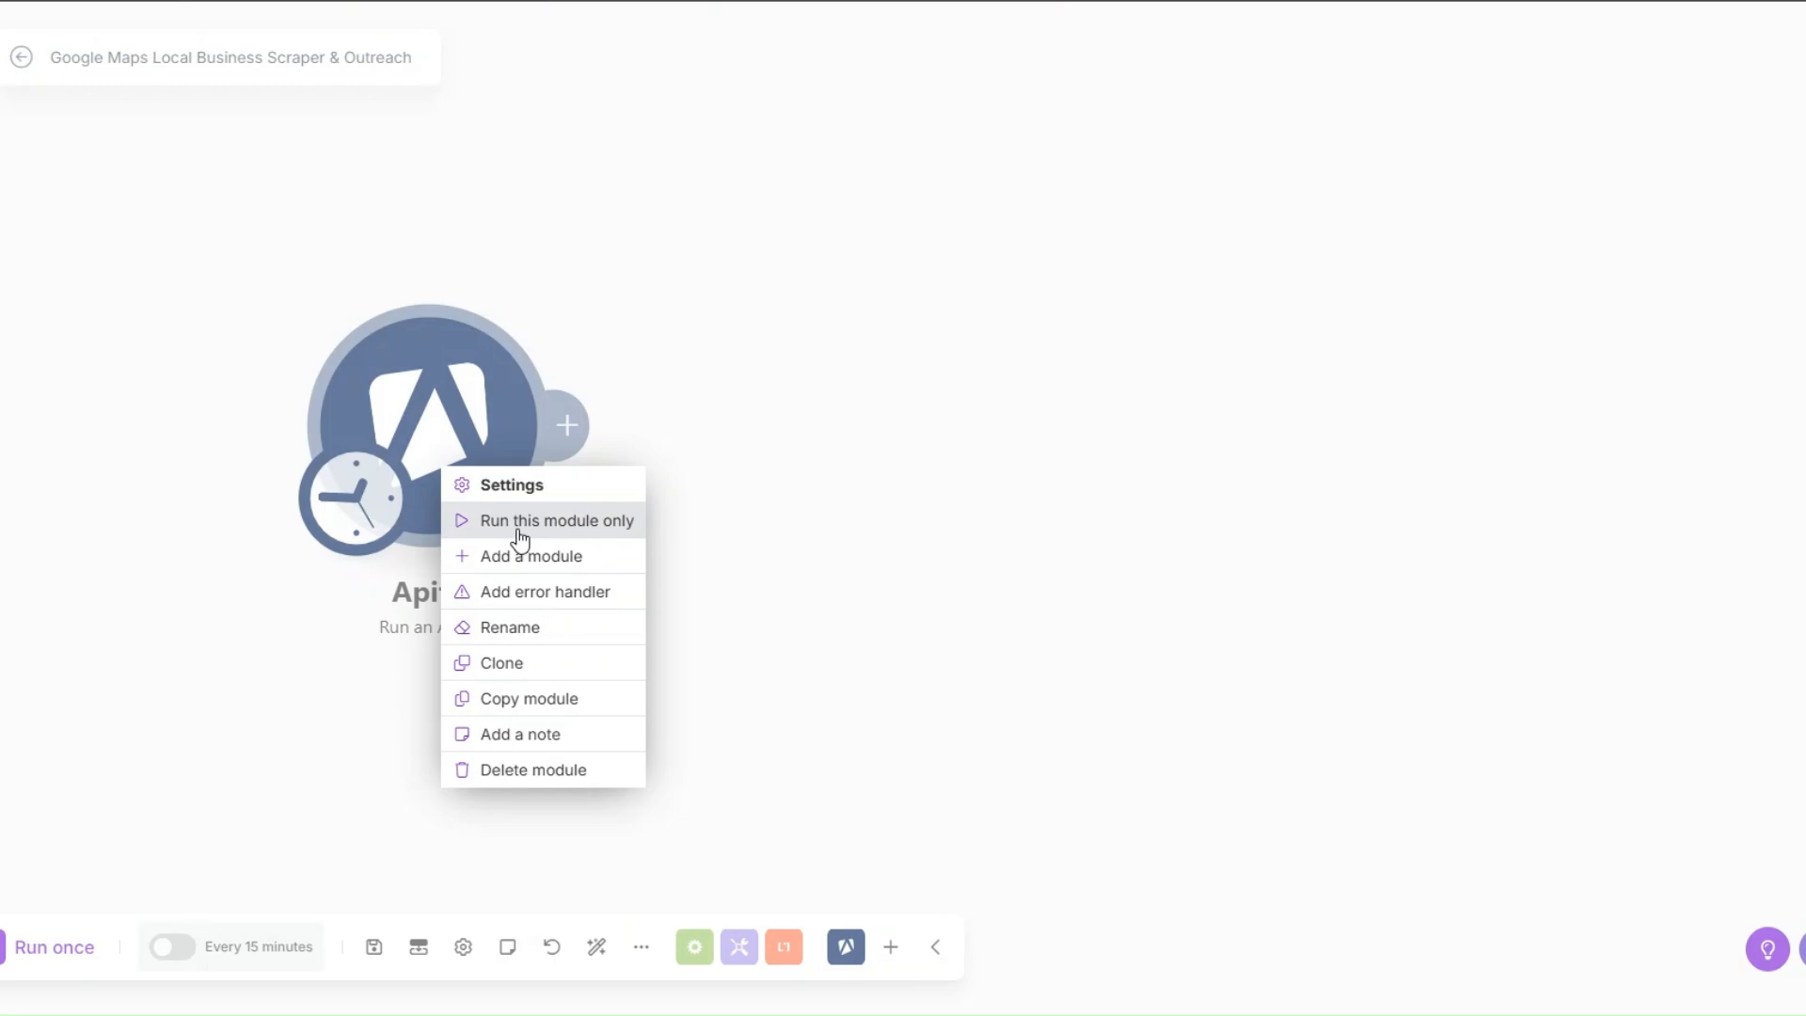
{"action": "left_click", "coordinate": [512, 627]}
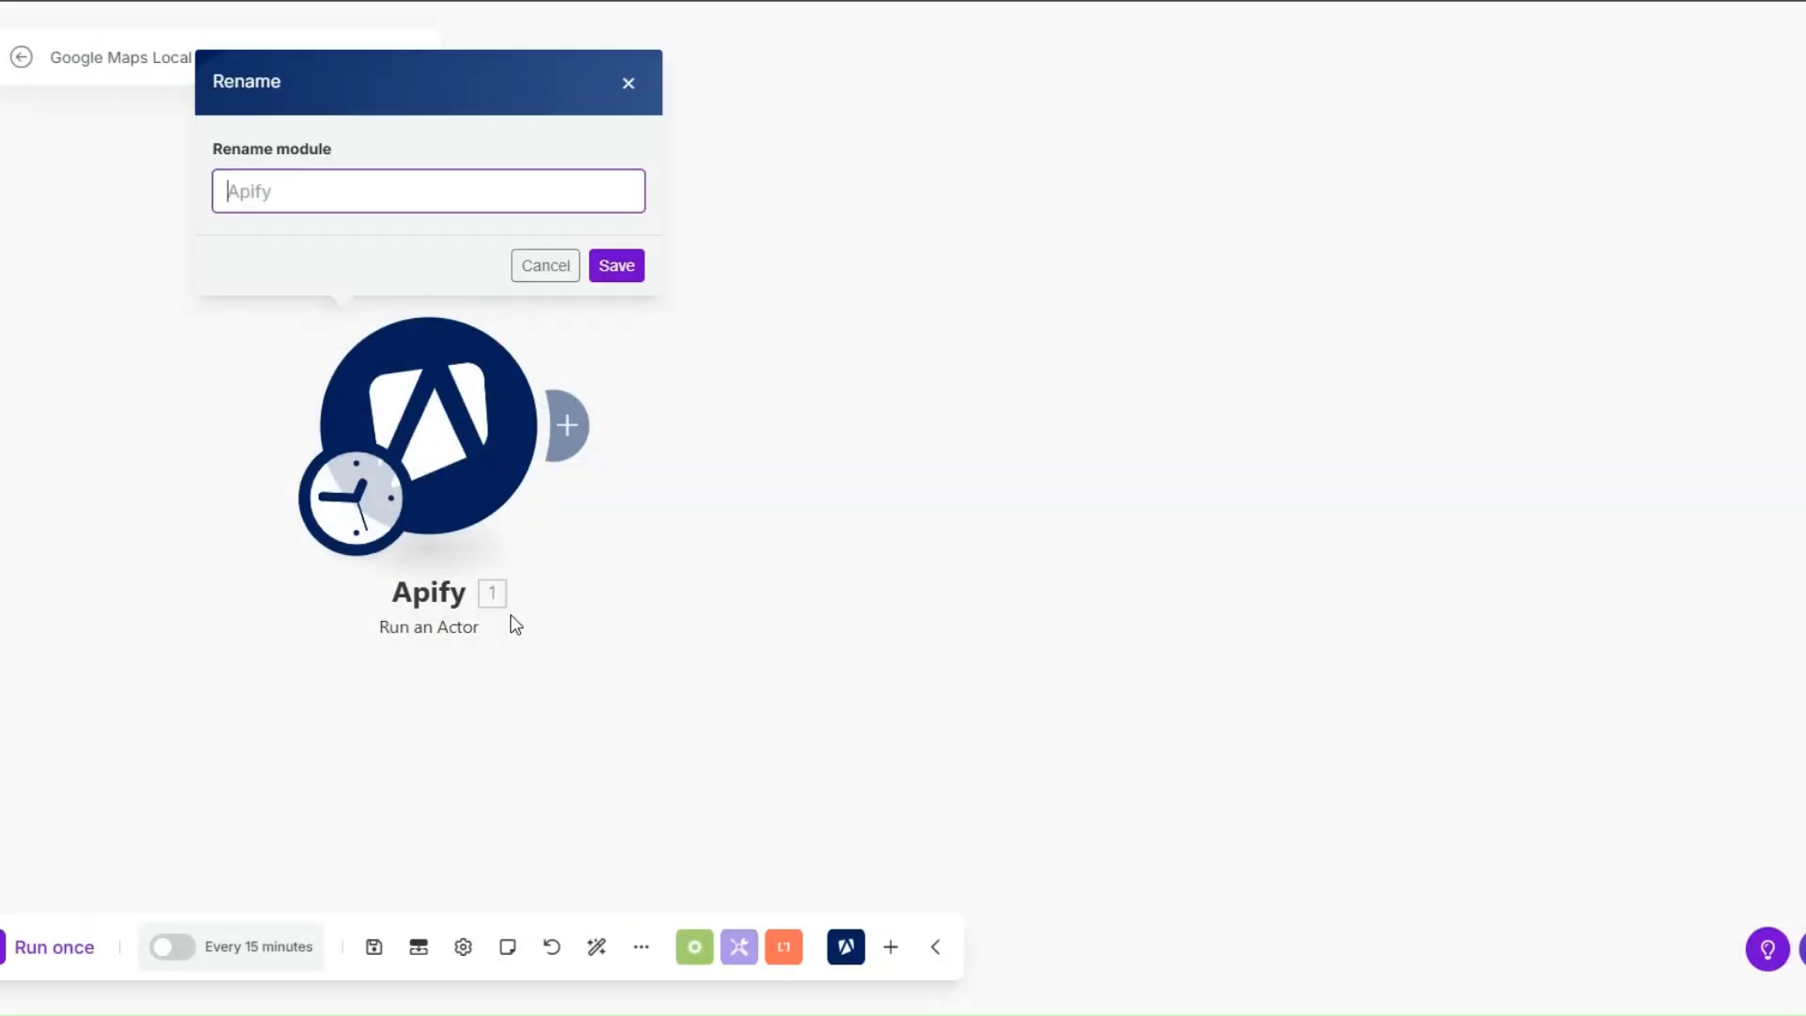
{"action": "type", "text": "Local Business Scraper"}
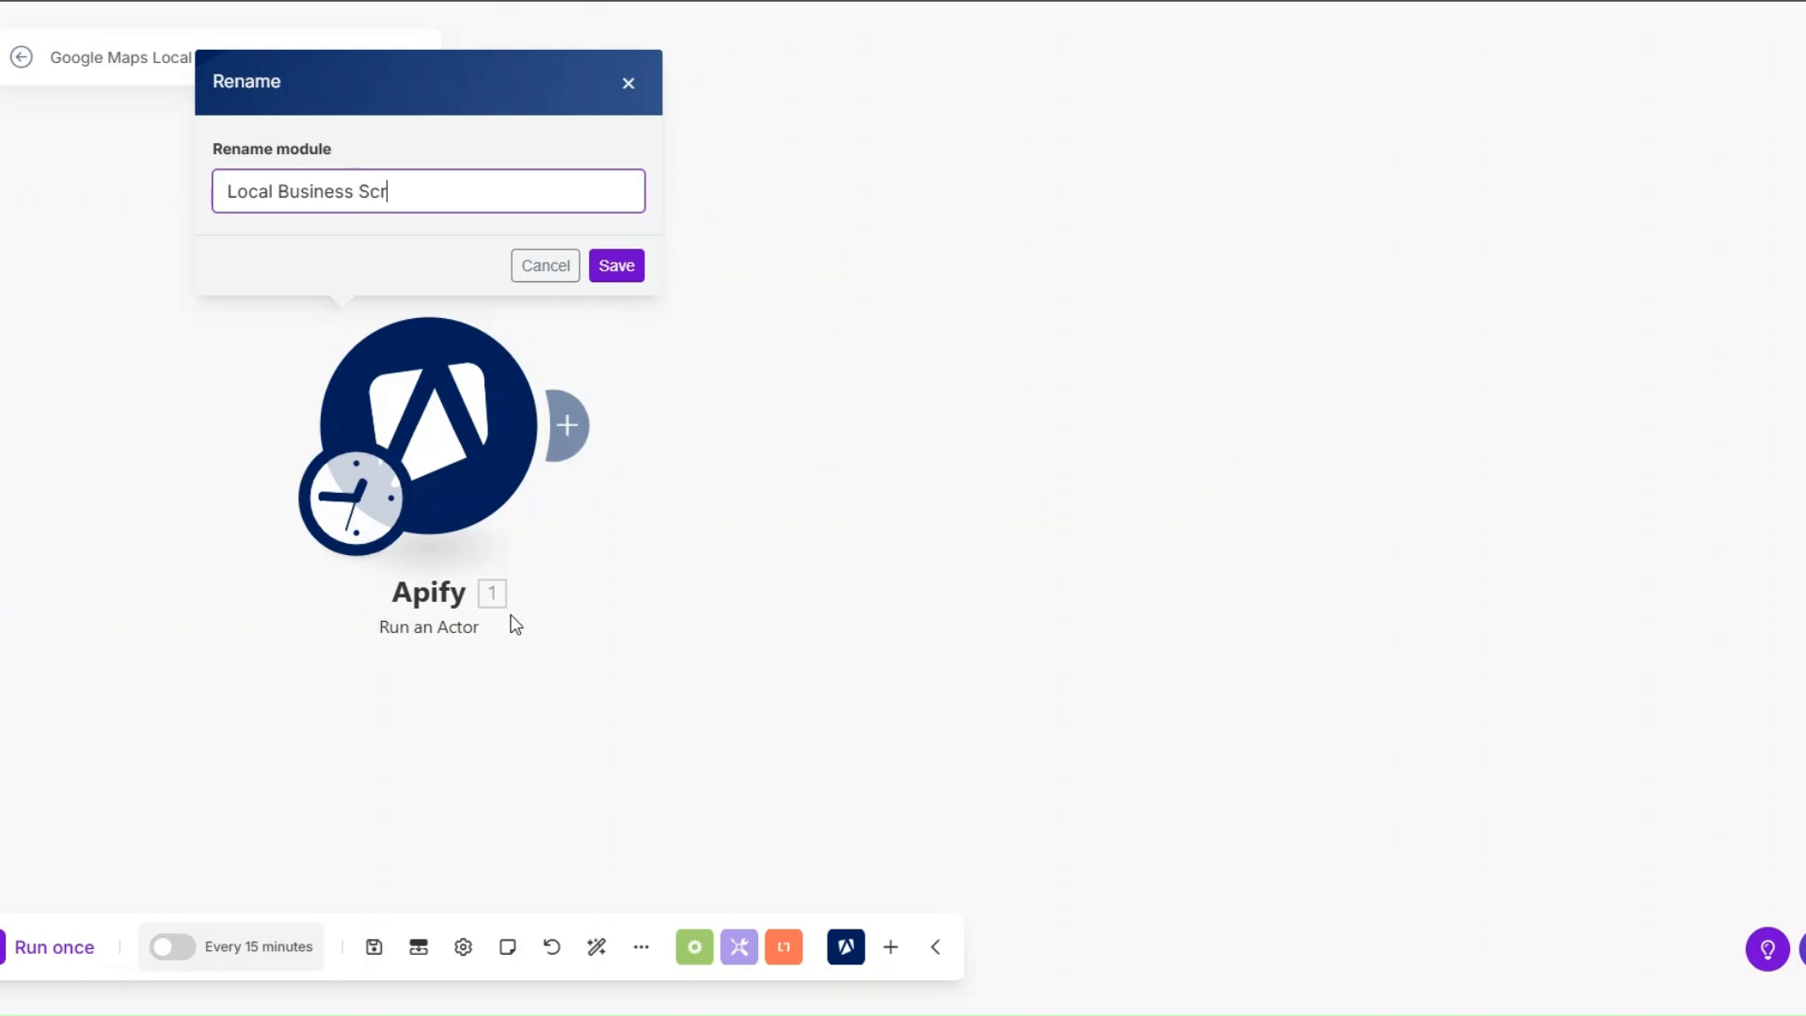
{"action": "left_click", "coordinate": [613, 266]}
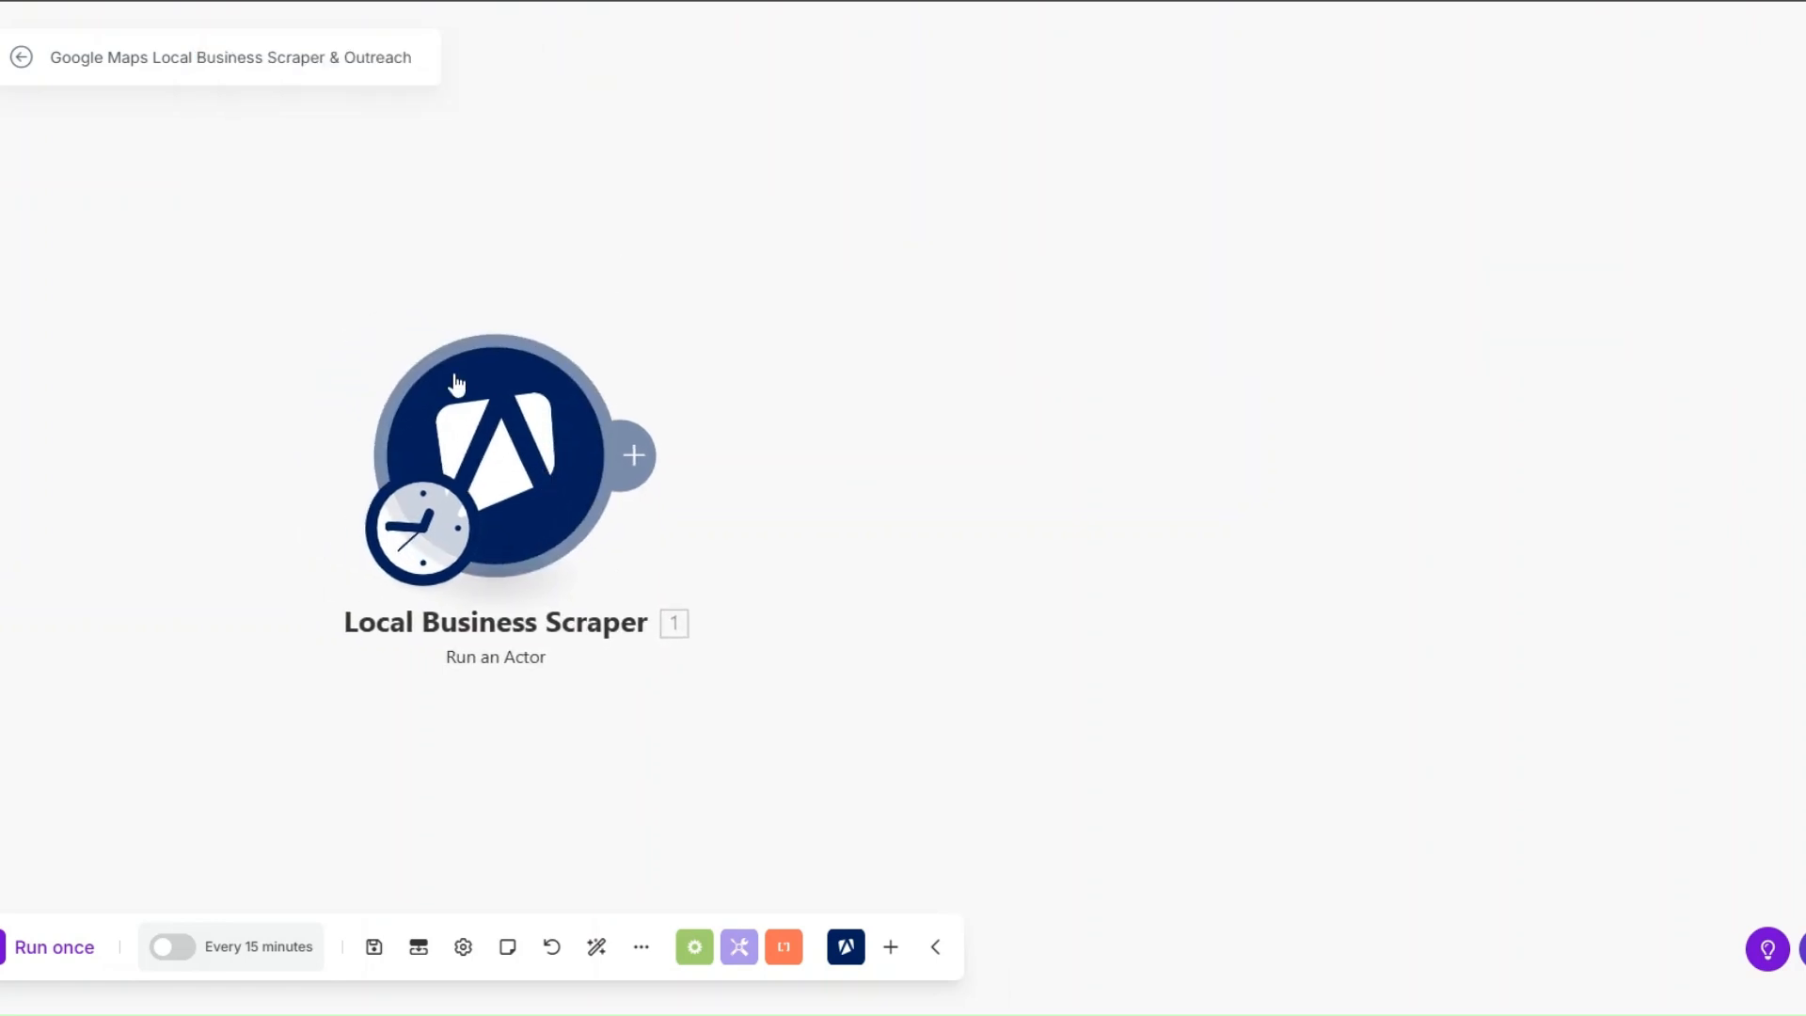
- Add an Apify Get Dataset Items module after Local Business Scraper
{"action": "left_click", "coordinate": [637, 455]}
{"action": "left_click", "coordinate": [1161, 280]}
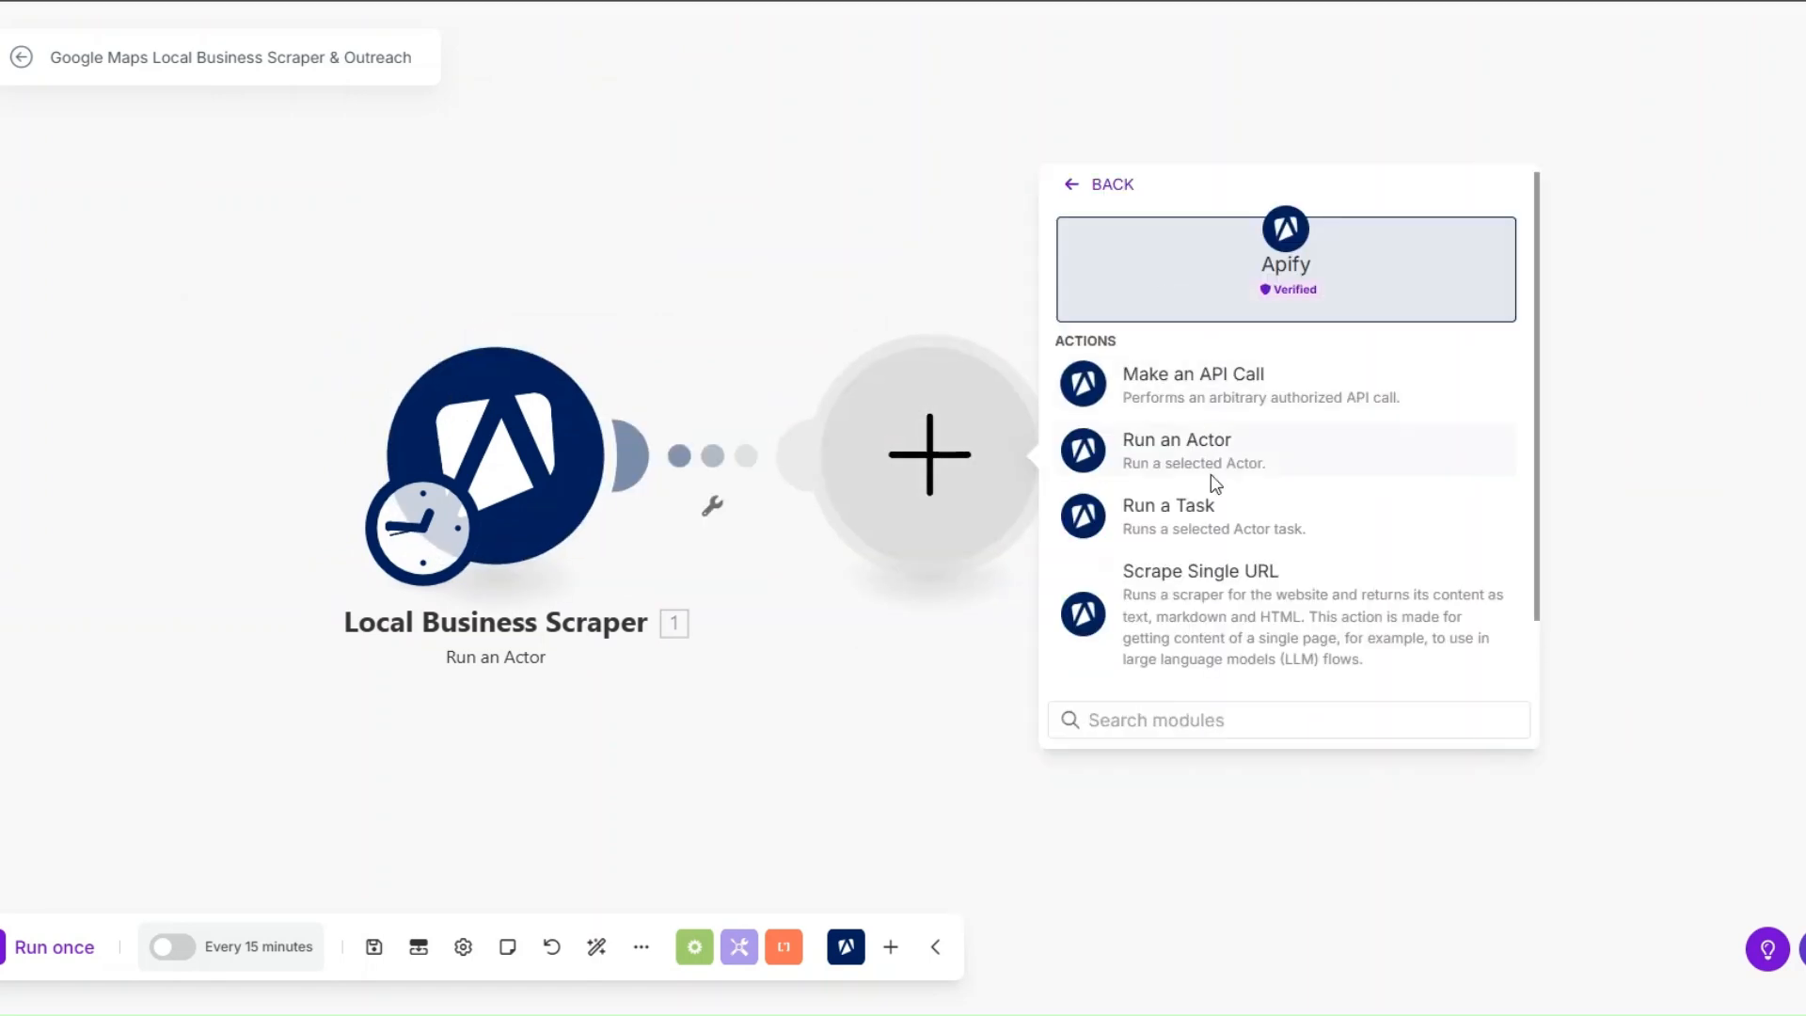
{"action": "scroll", "coordinate": [1213, 479], "scroll_direction": "down", "scroll_amount": 1}
{"action": "left_click", "coordinate": [1216, 657]}
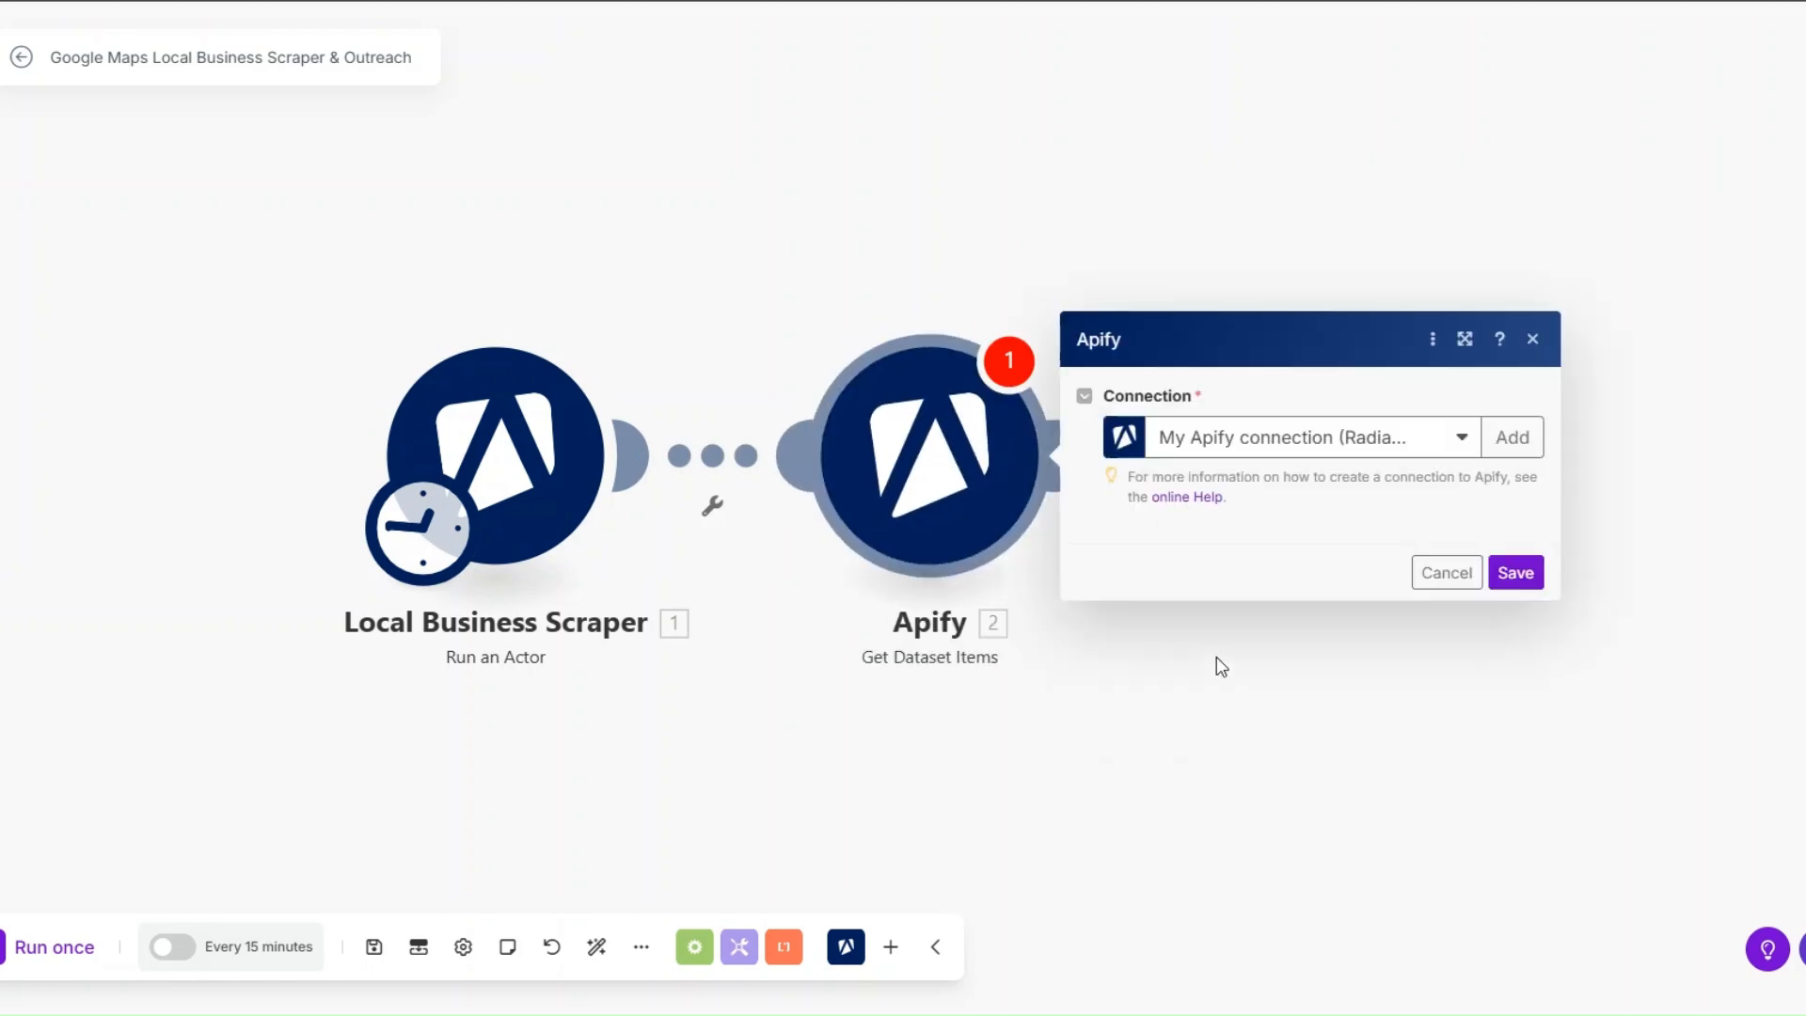
- Map the Dataset ID to the scraper's defaultDatasetId, set the Limit to 1000 and save the module
{"action": "left_click", "coordinate": [1207, 281]}
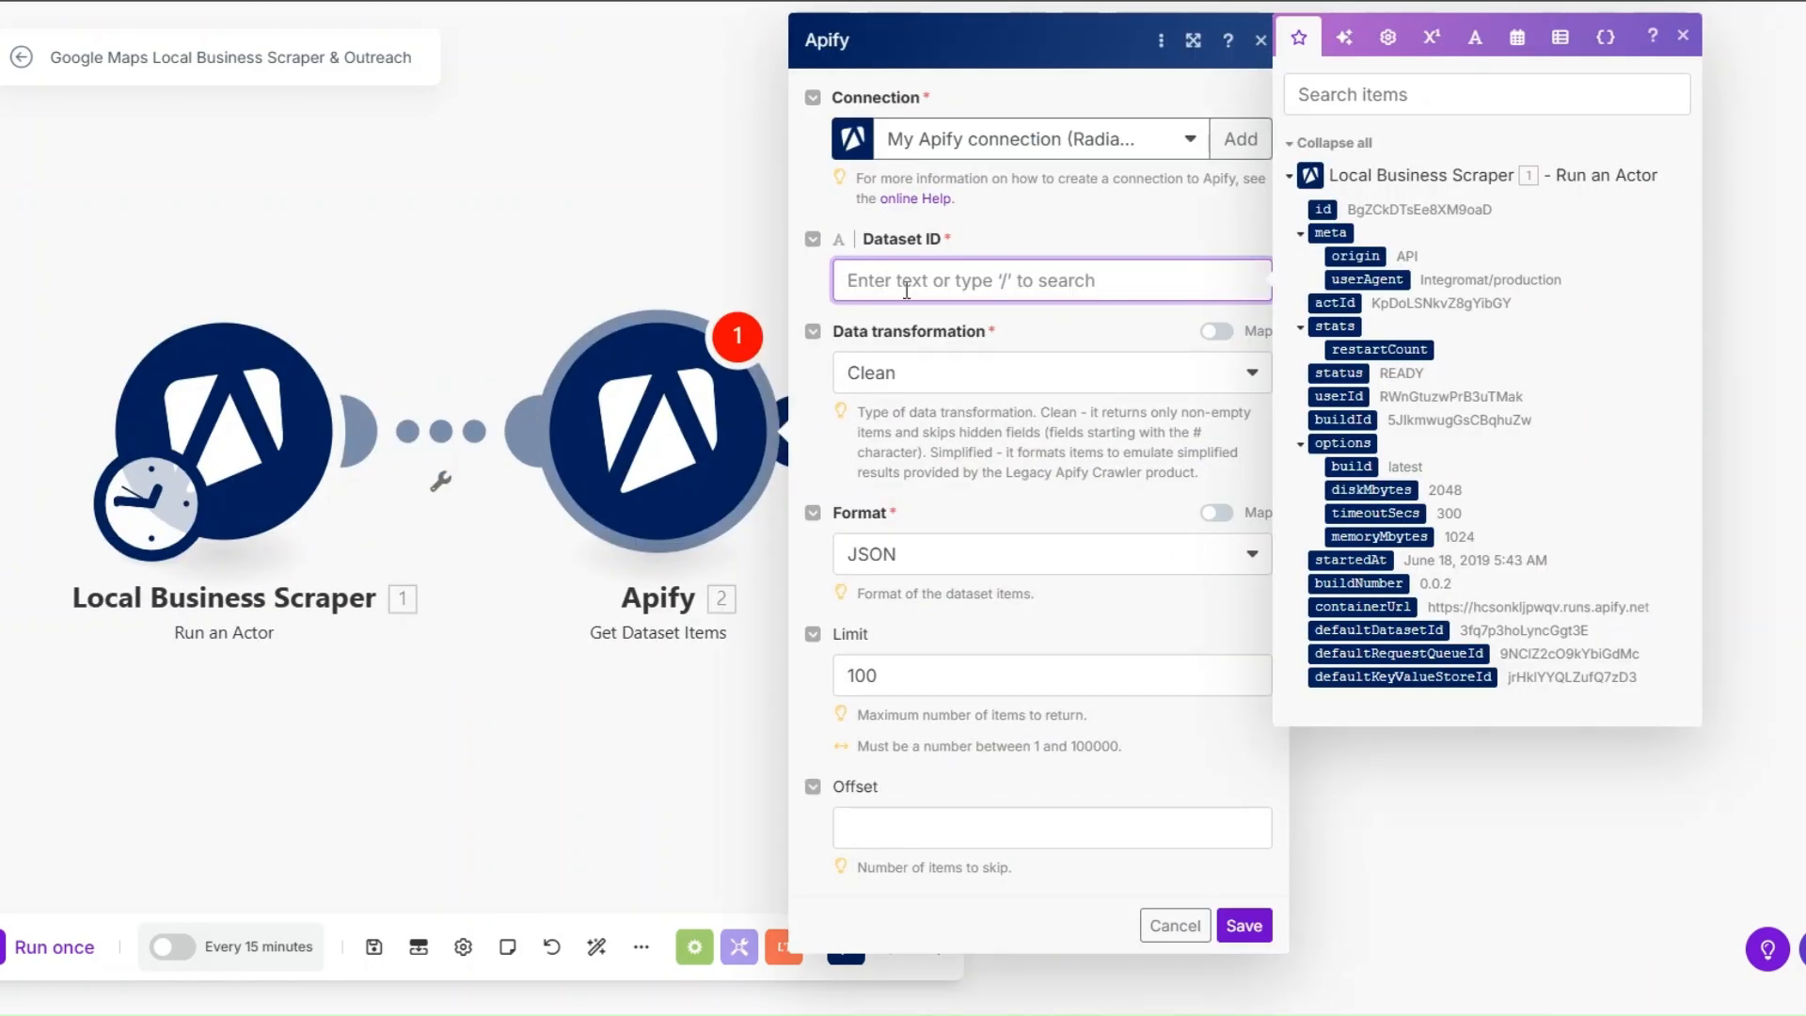
{"action": "left_click", "coordinate": [1379, 629]}
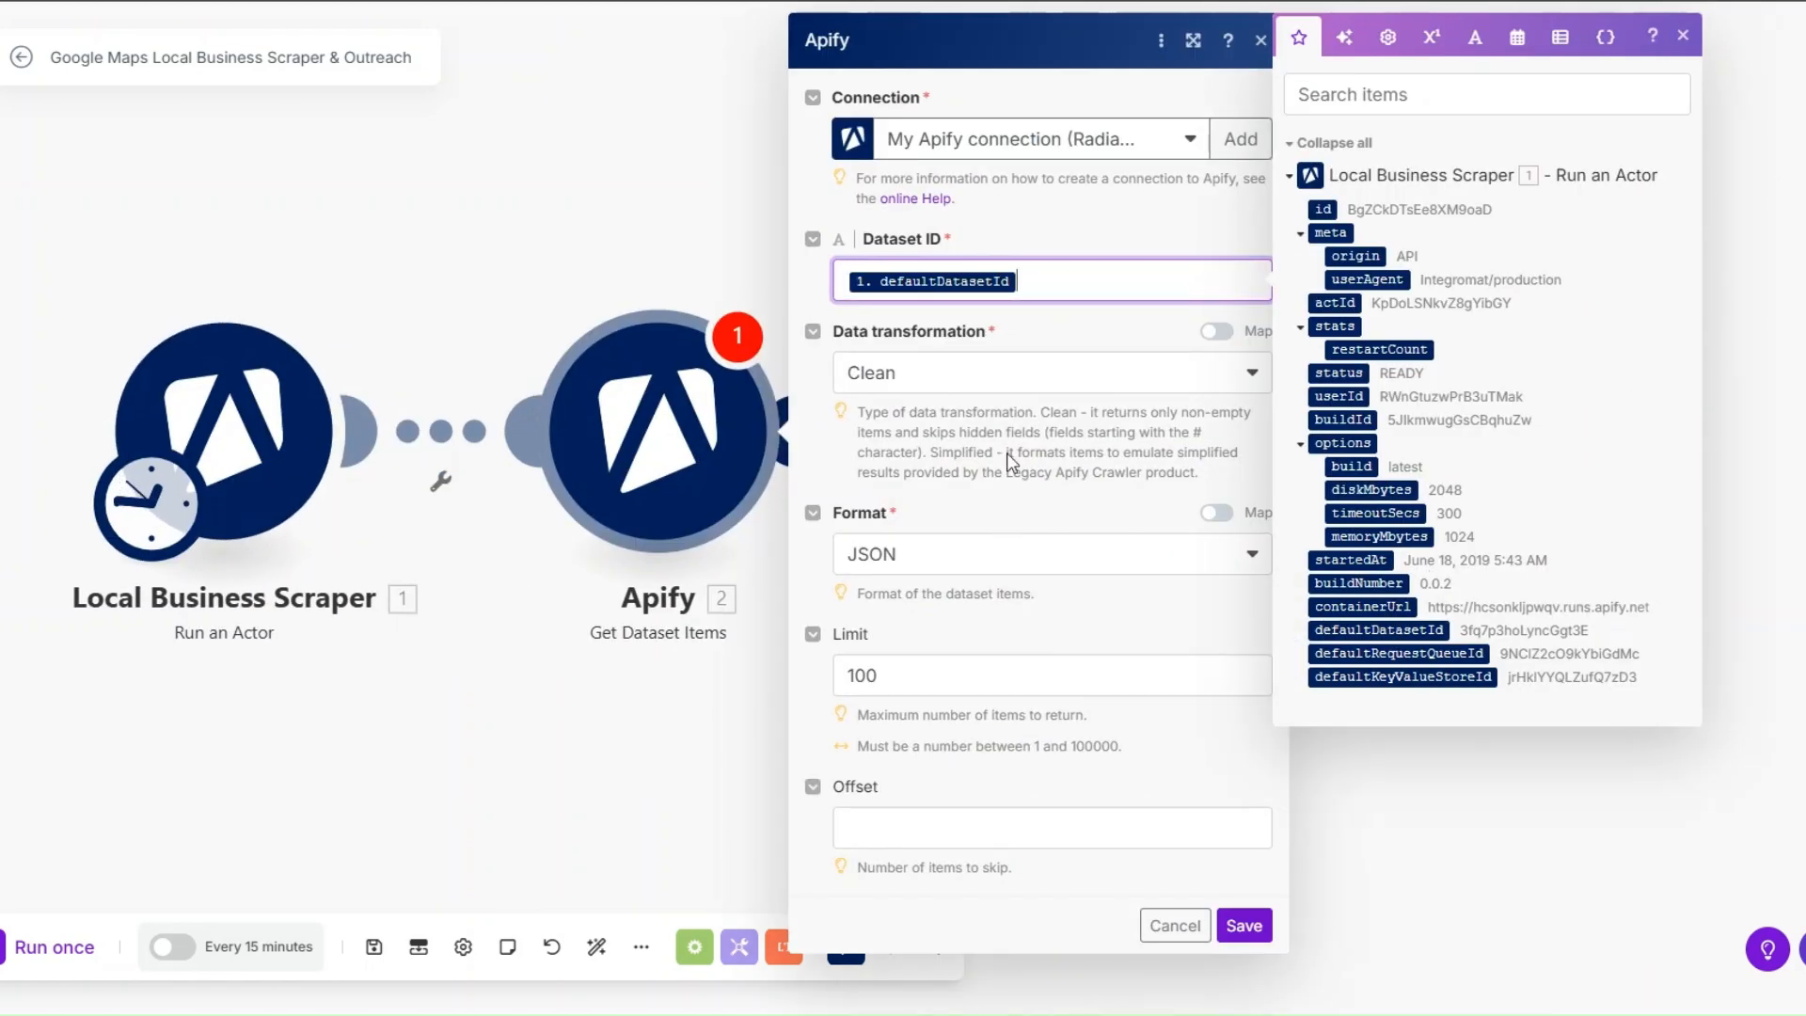
{"action": "left_click", "coordinate": [974, 511]}
{"action": "left_click", "coordinate": [948, 692]}
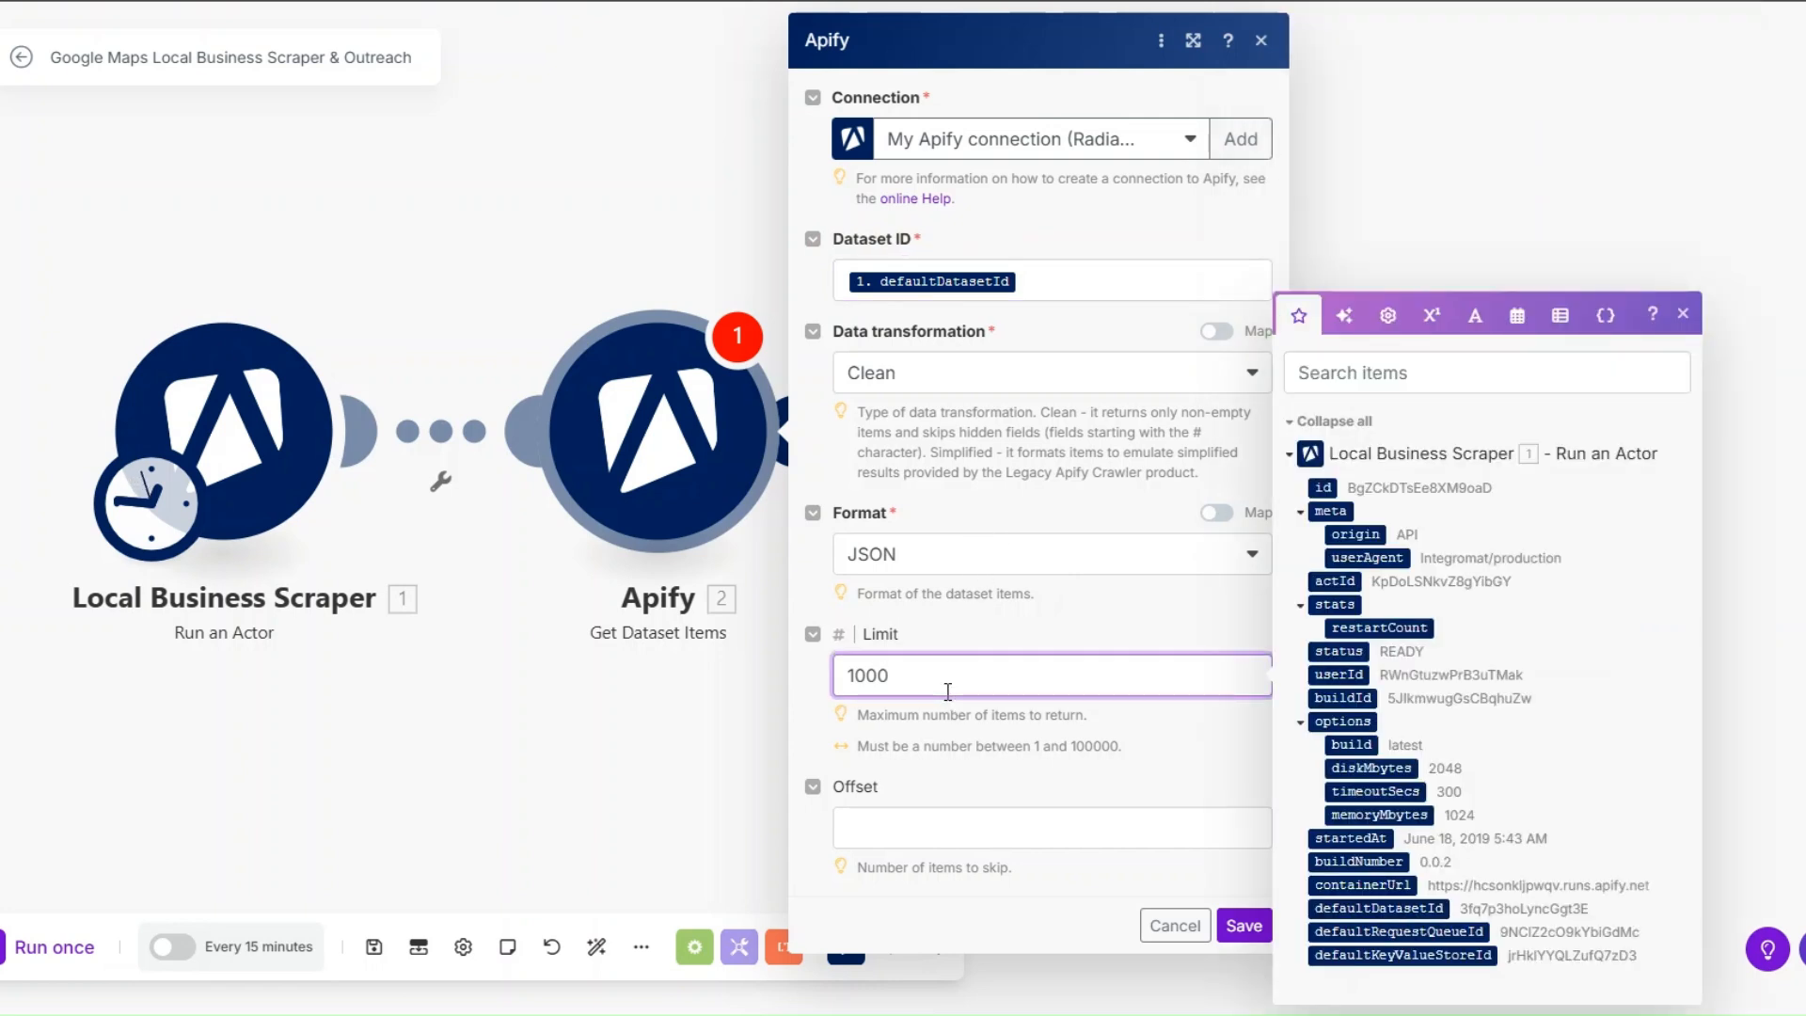
{"action": "left_click", "coordinate": [1243, 925]}
- Rename the Get Dataset Items module as "Get Scraped Leads"
{"action": "right_click", "coordinate": [706, 527]}
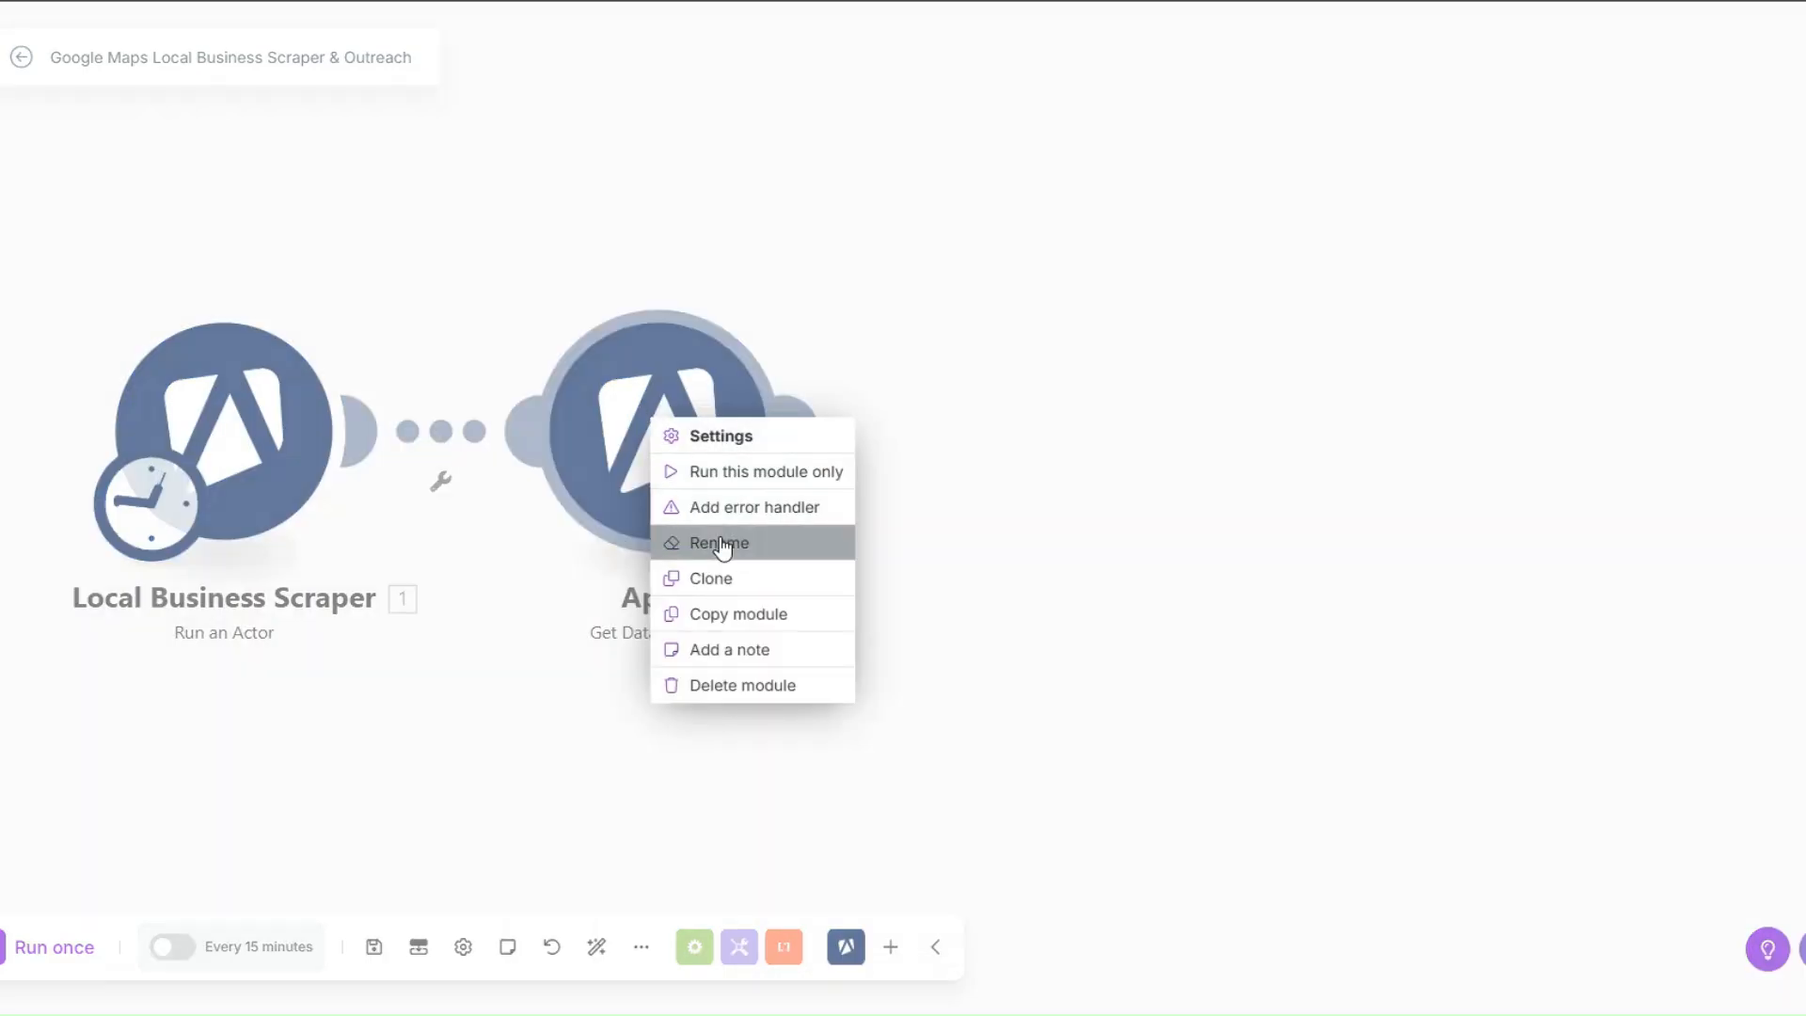
{"action": "left_click", "coordinate": [720, 544]}
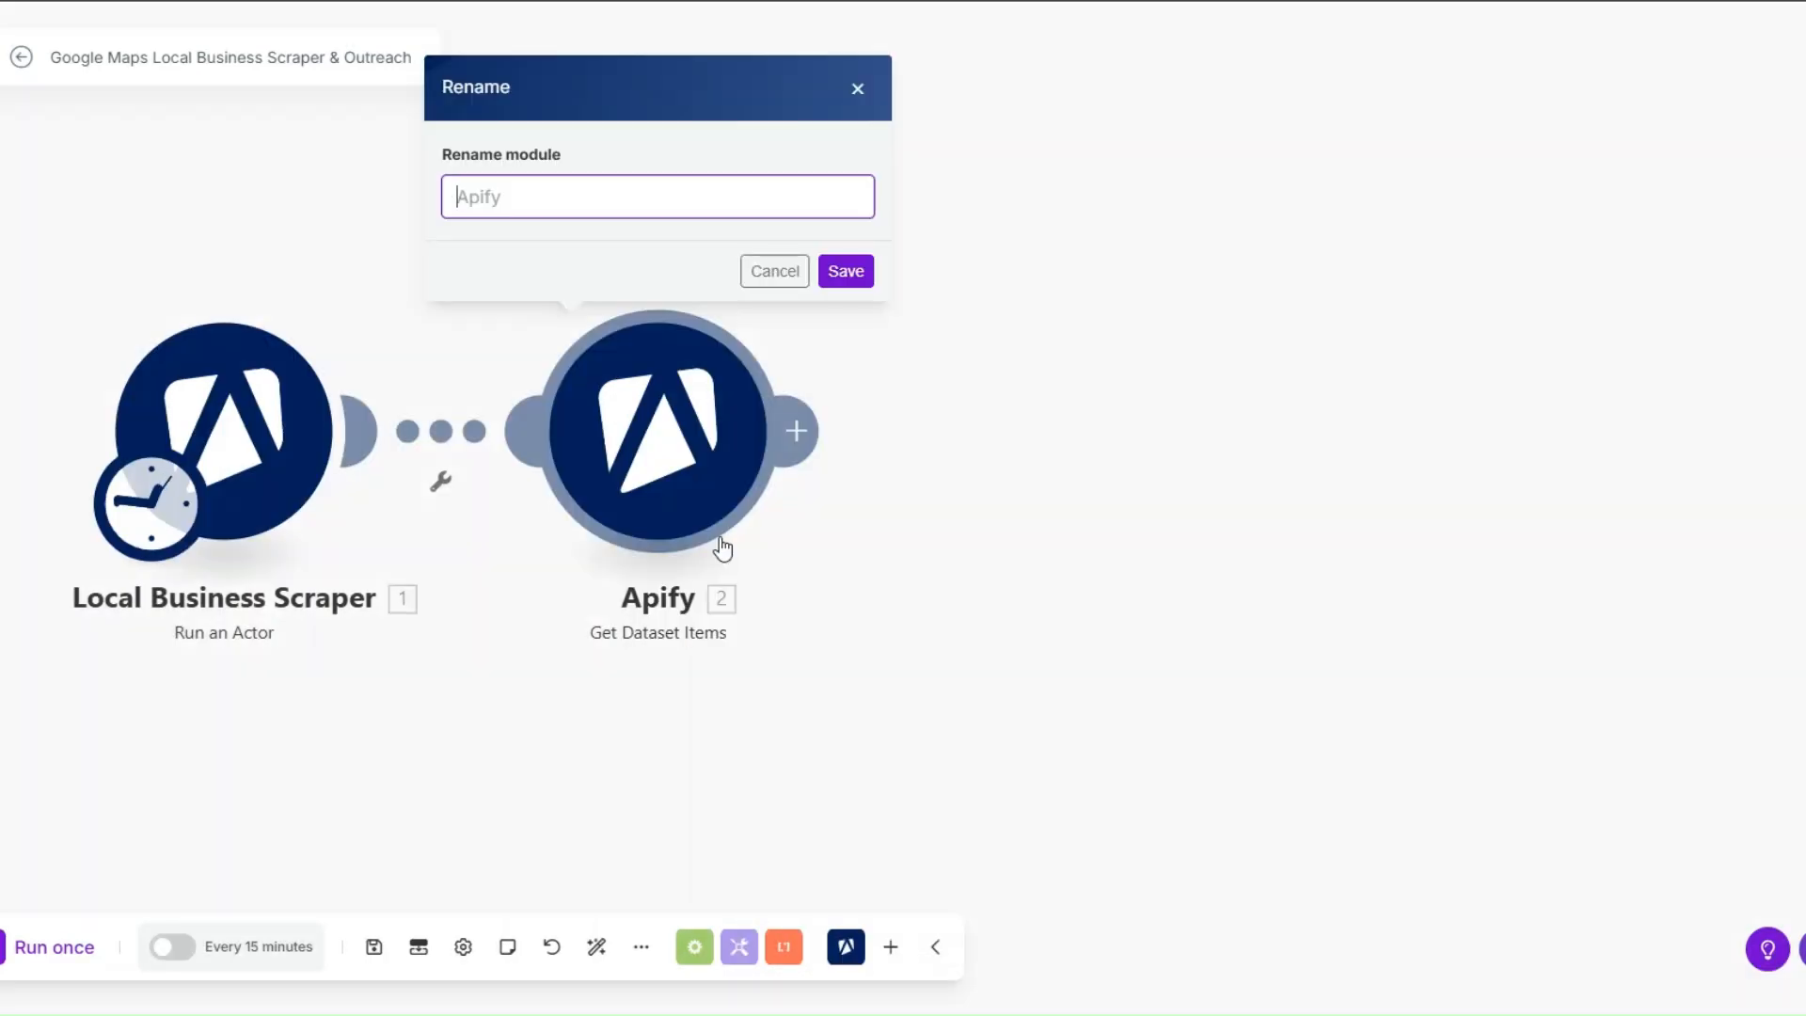
{"action": "type", "text": "Get Scraped Leads"}
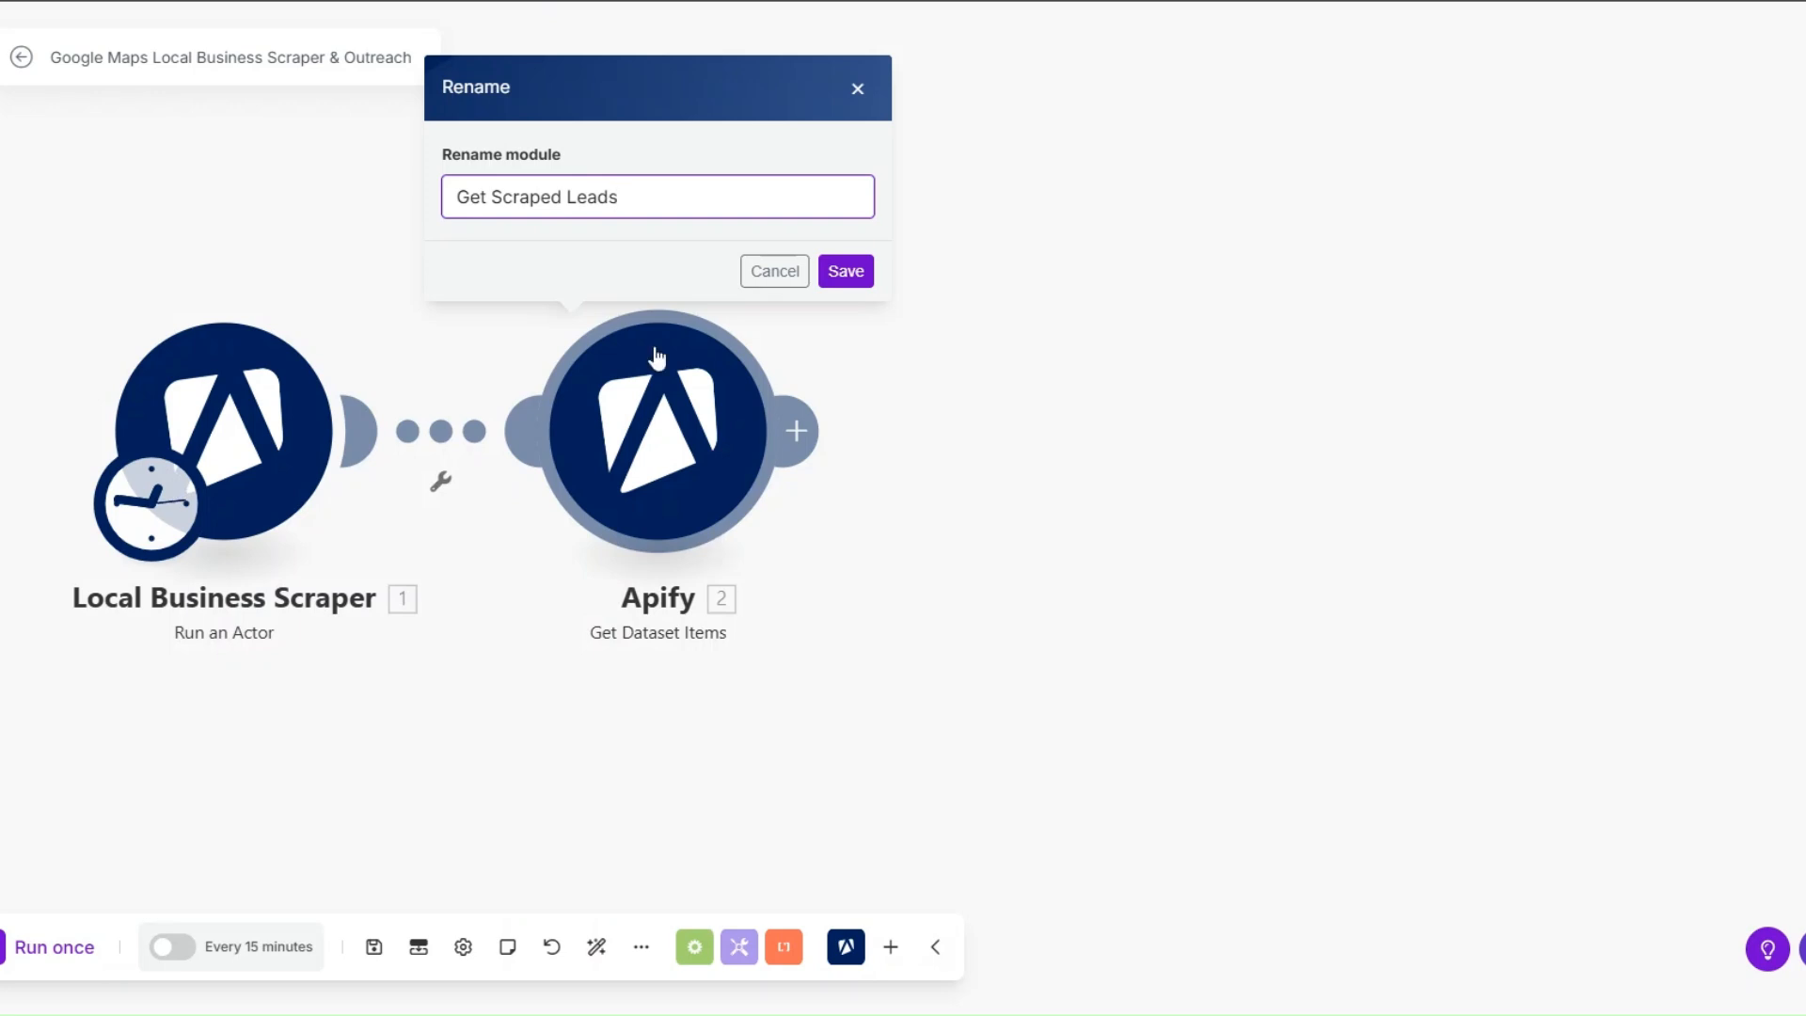
{"action": "left_click", "coordinate": [851, 274]}
- Run the scenario once and check the run status in the Local Business Scraper module's output
{"action": "left_click_drag", "start_coordinate": [417, 640], "coordinate": [534, 663]}
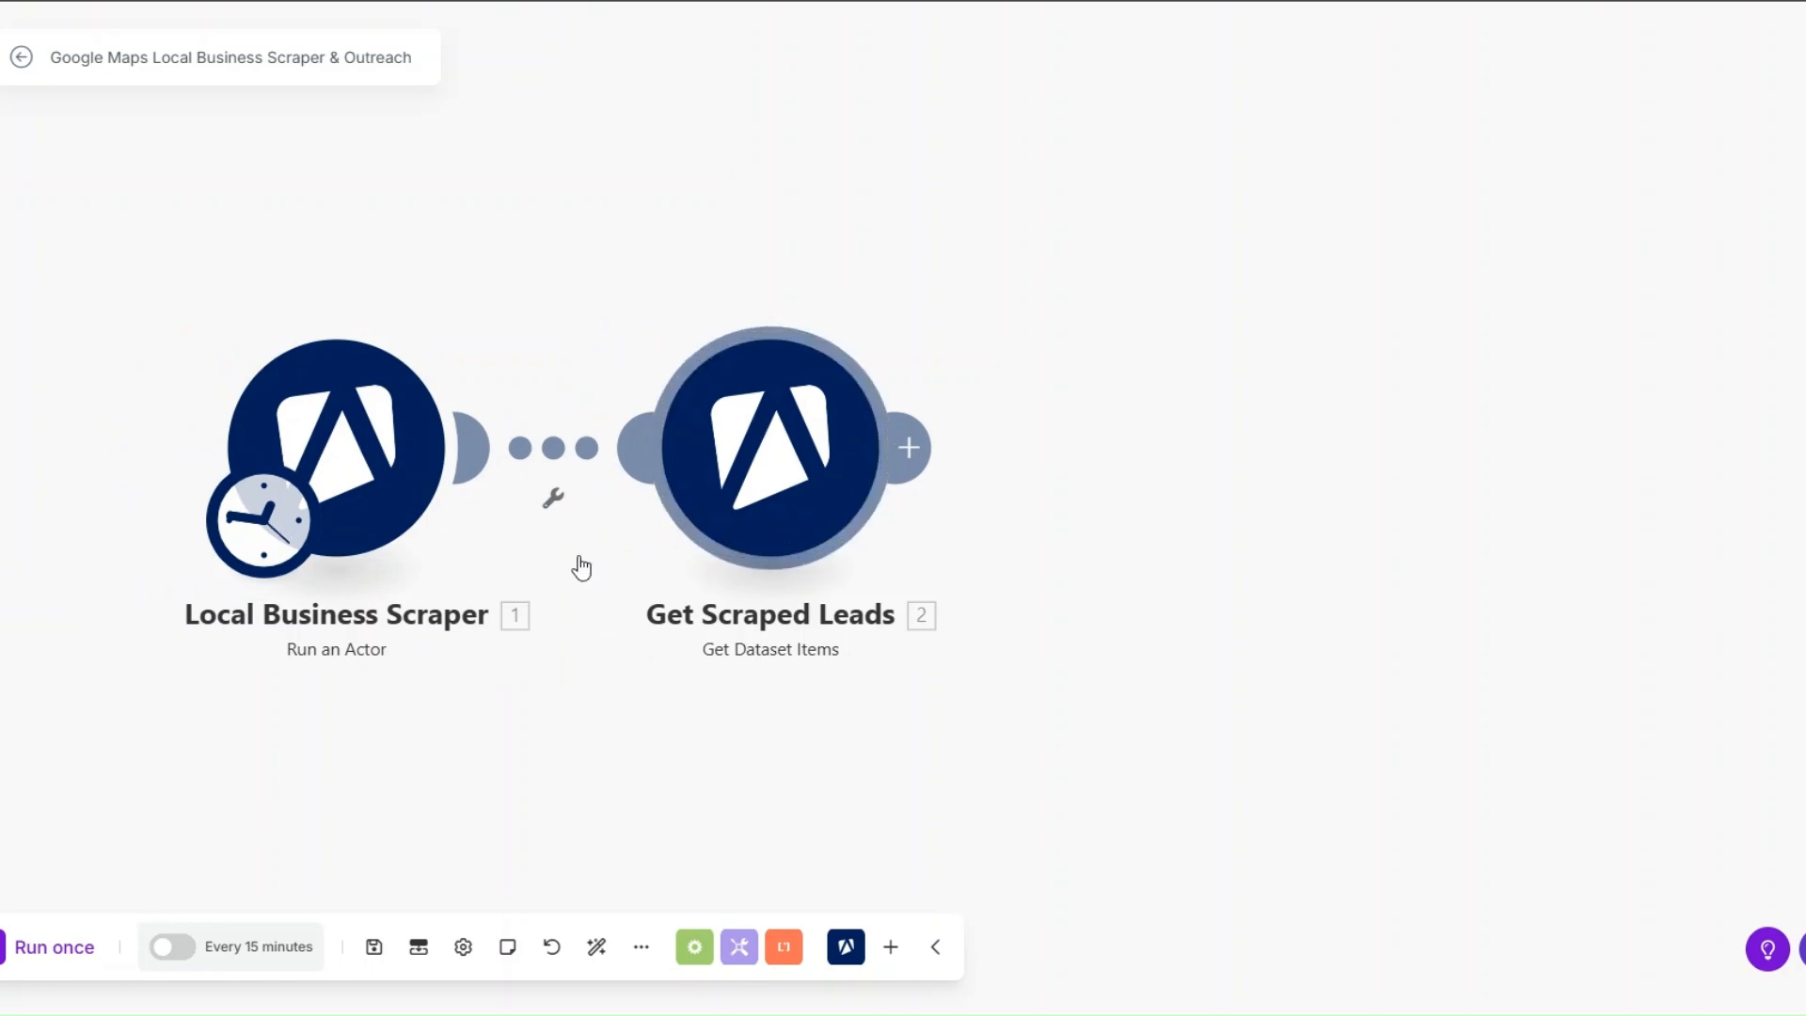
{"action": "left_click", "coordinate": [66, 950]}
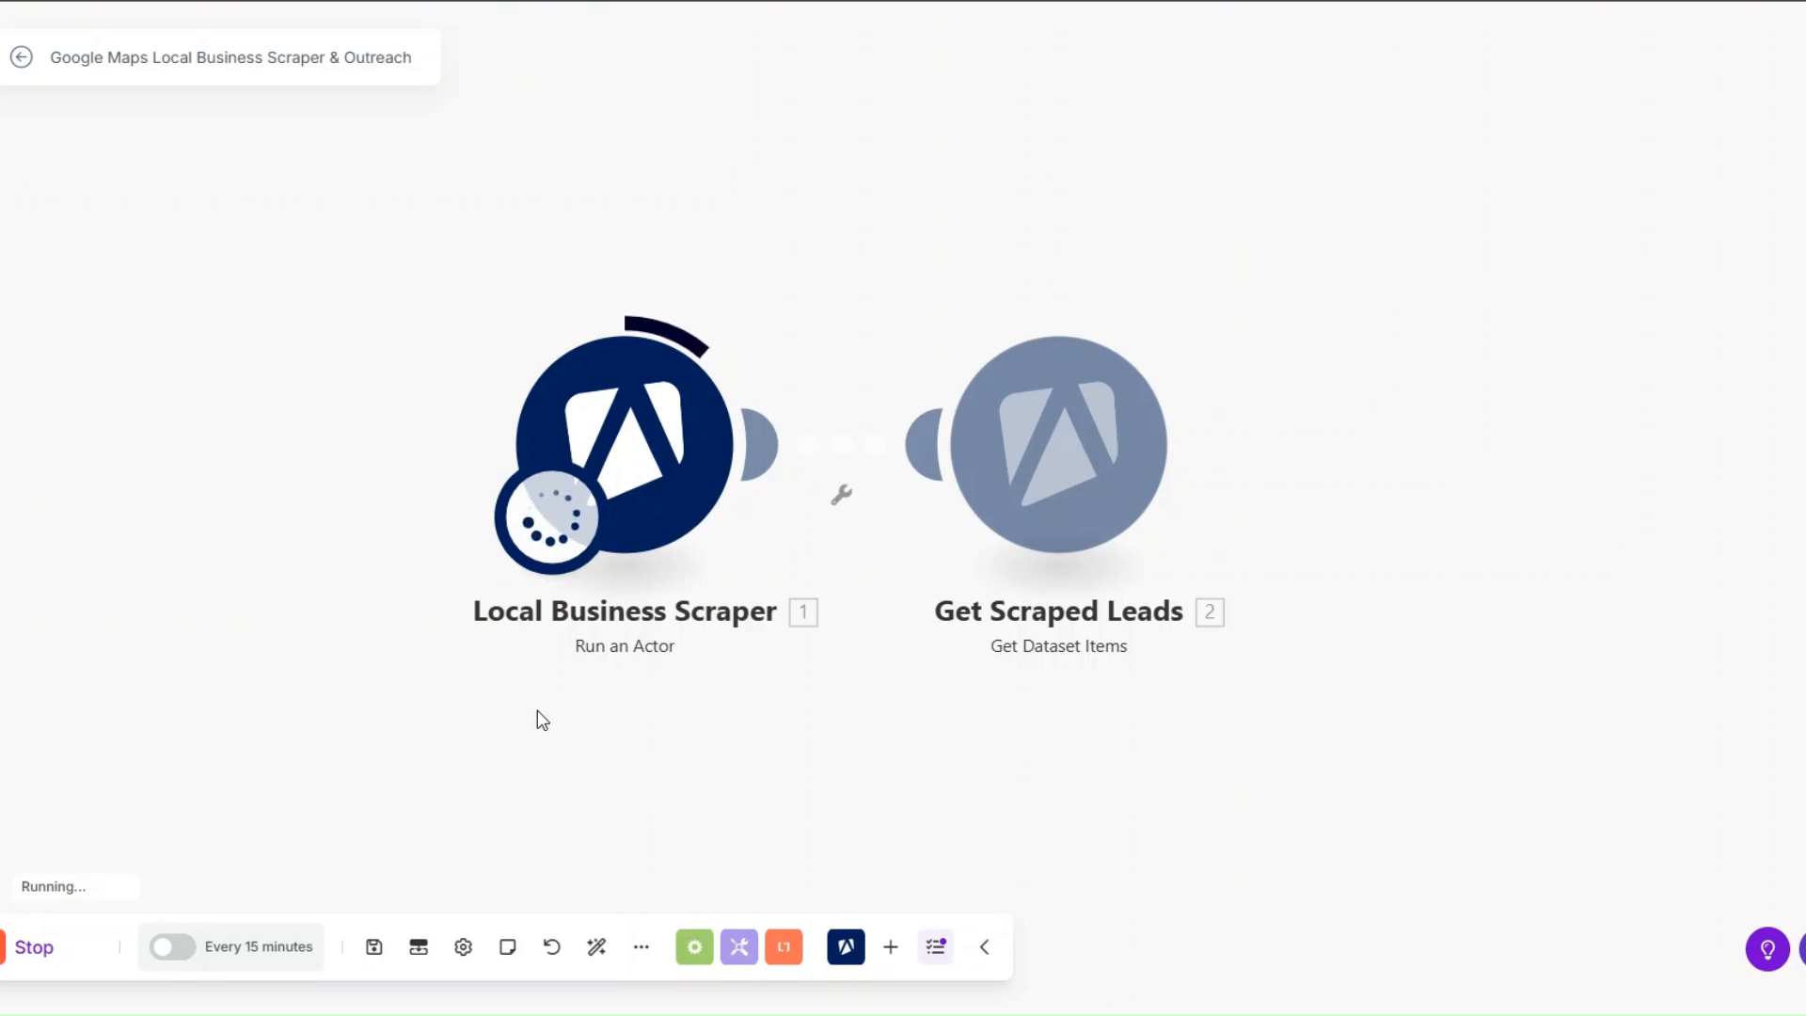
{"action": "left_click", "coordinate": [760, 319]}
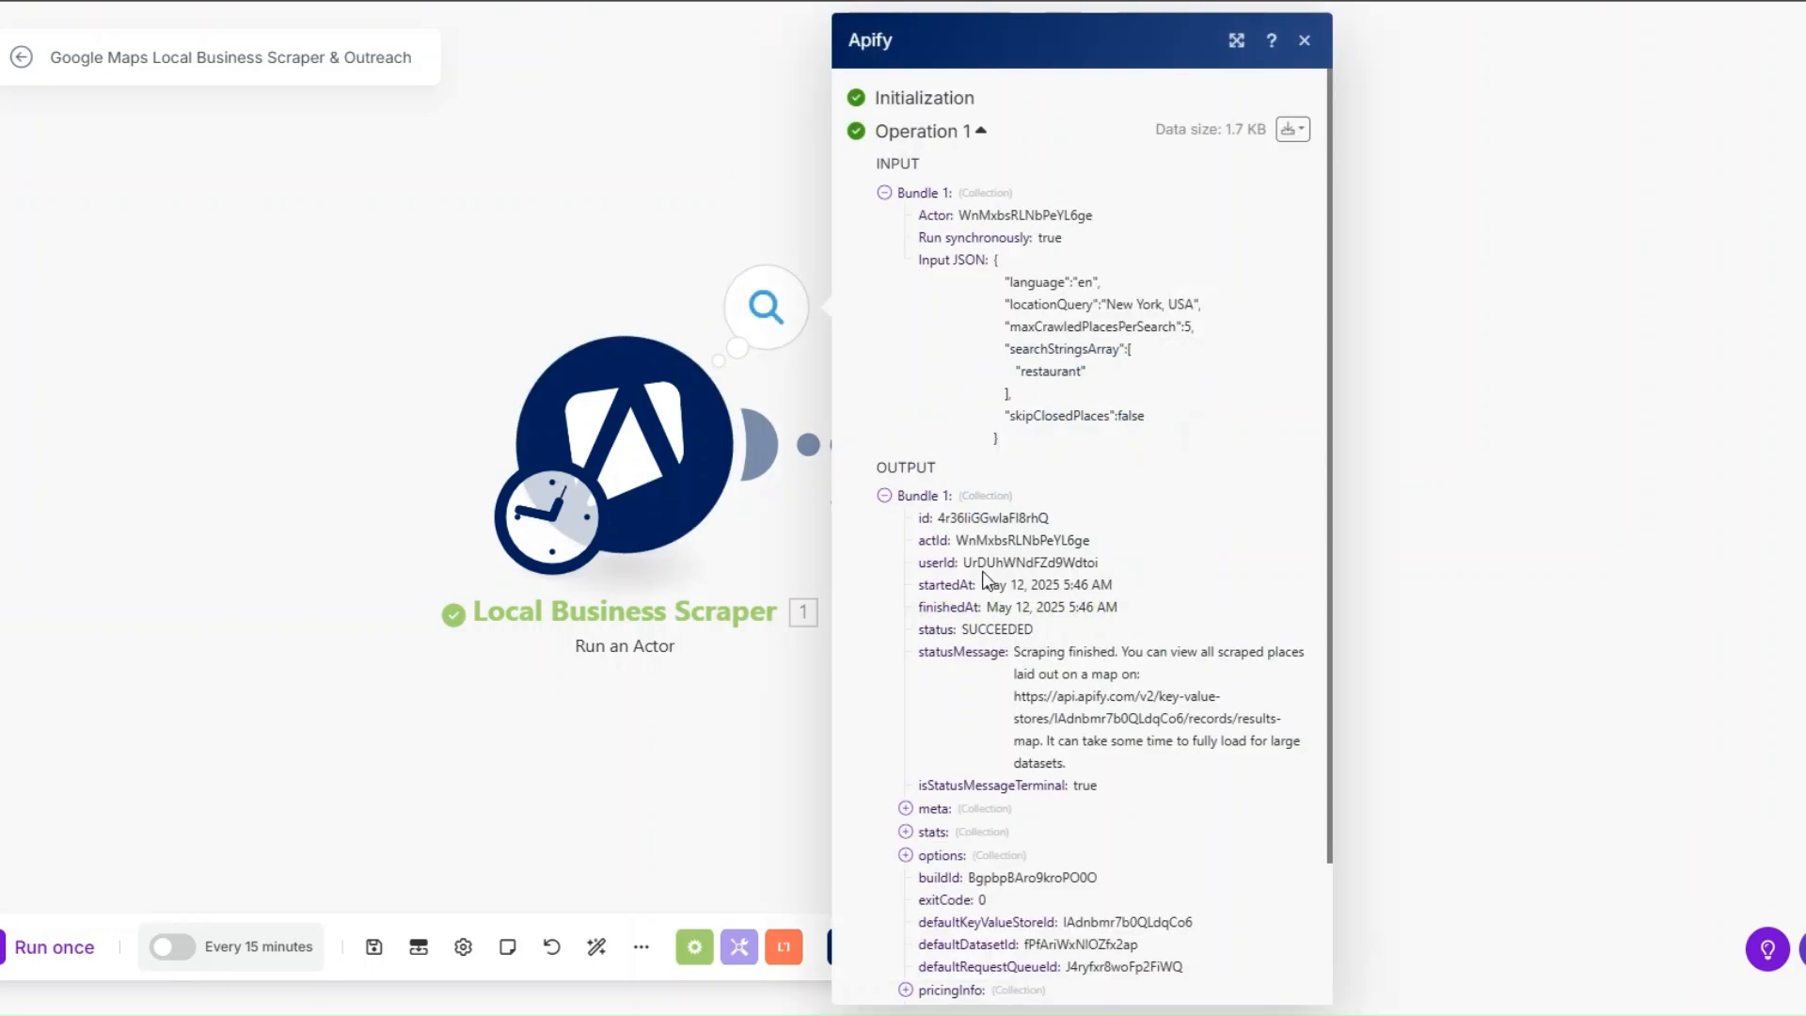
{"action": "left_click_drag", "start_coordinate": [962, 628], "coordinate": [1084, 636]}
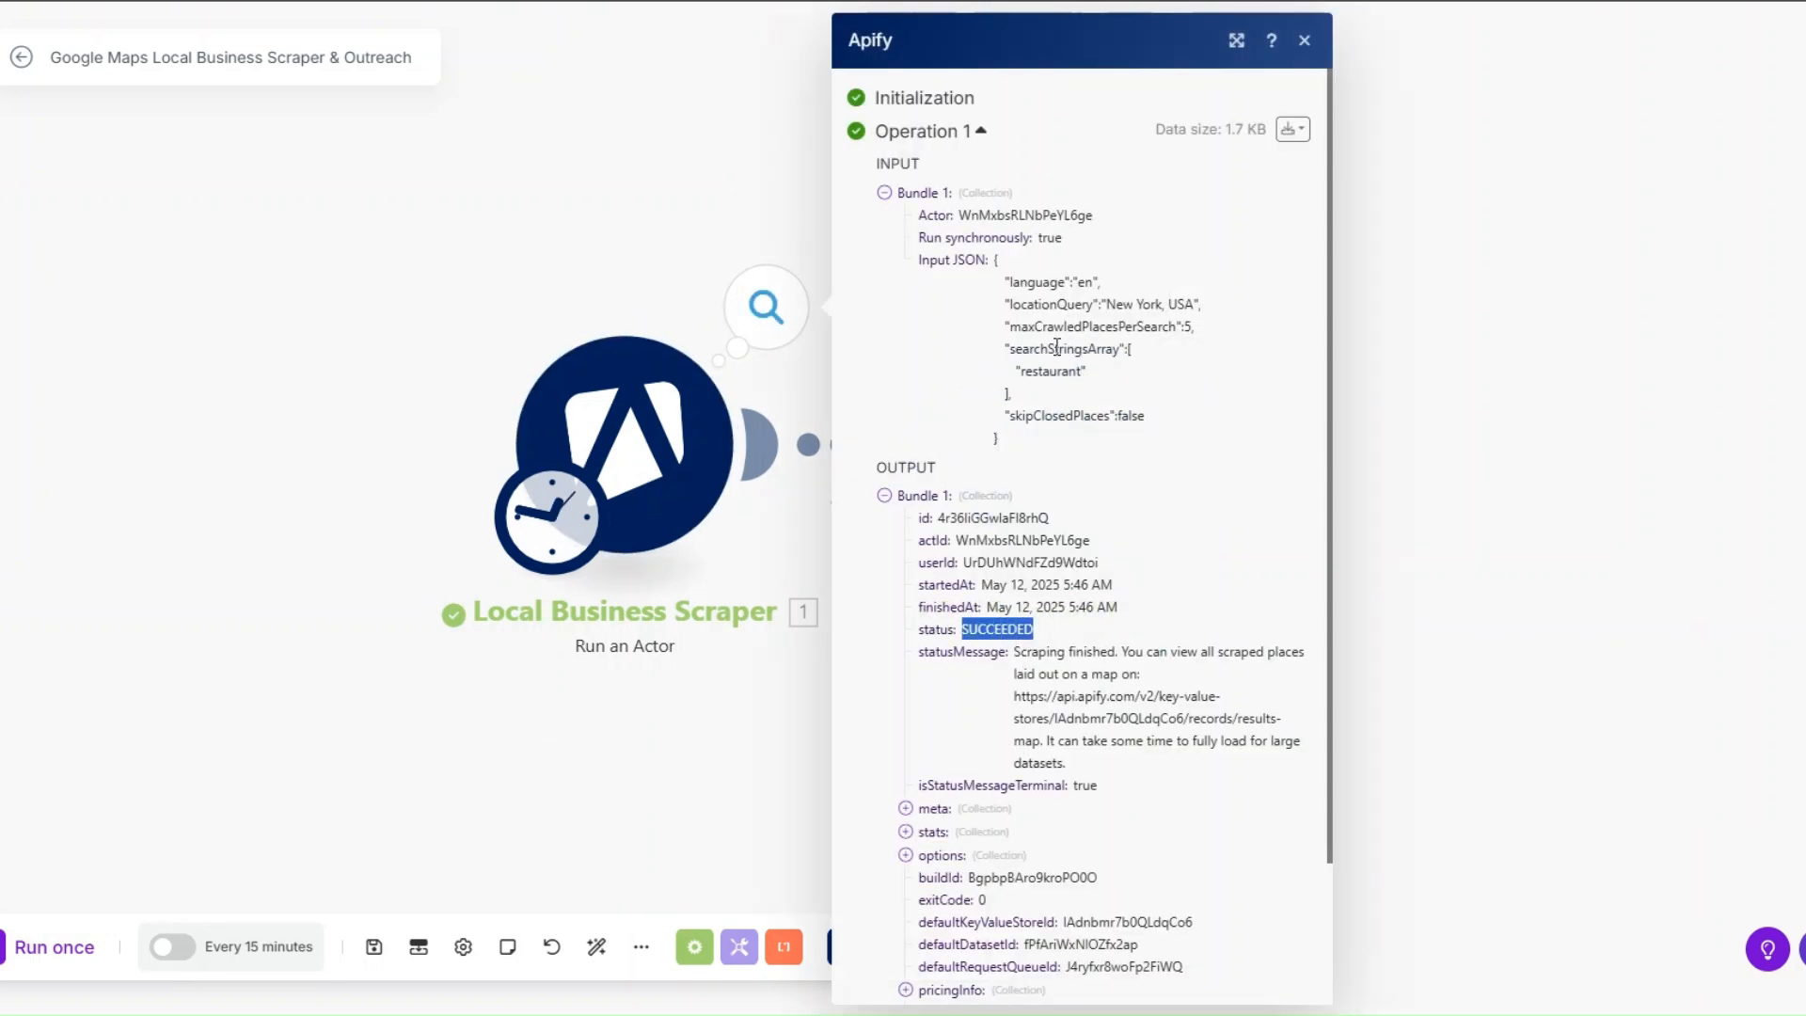
{"action": "left_click", "coordinate": [1467, 455]}
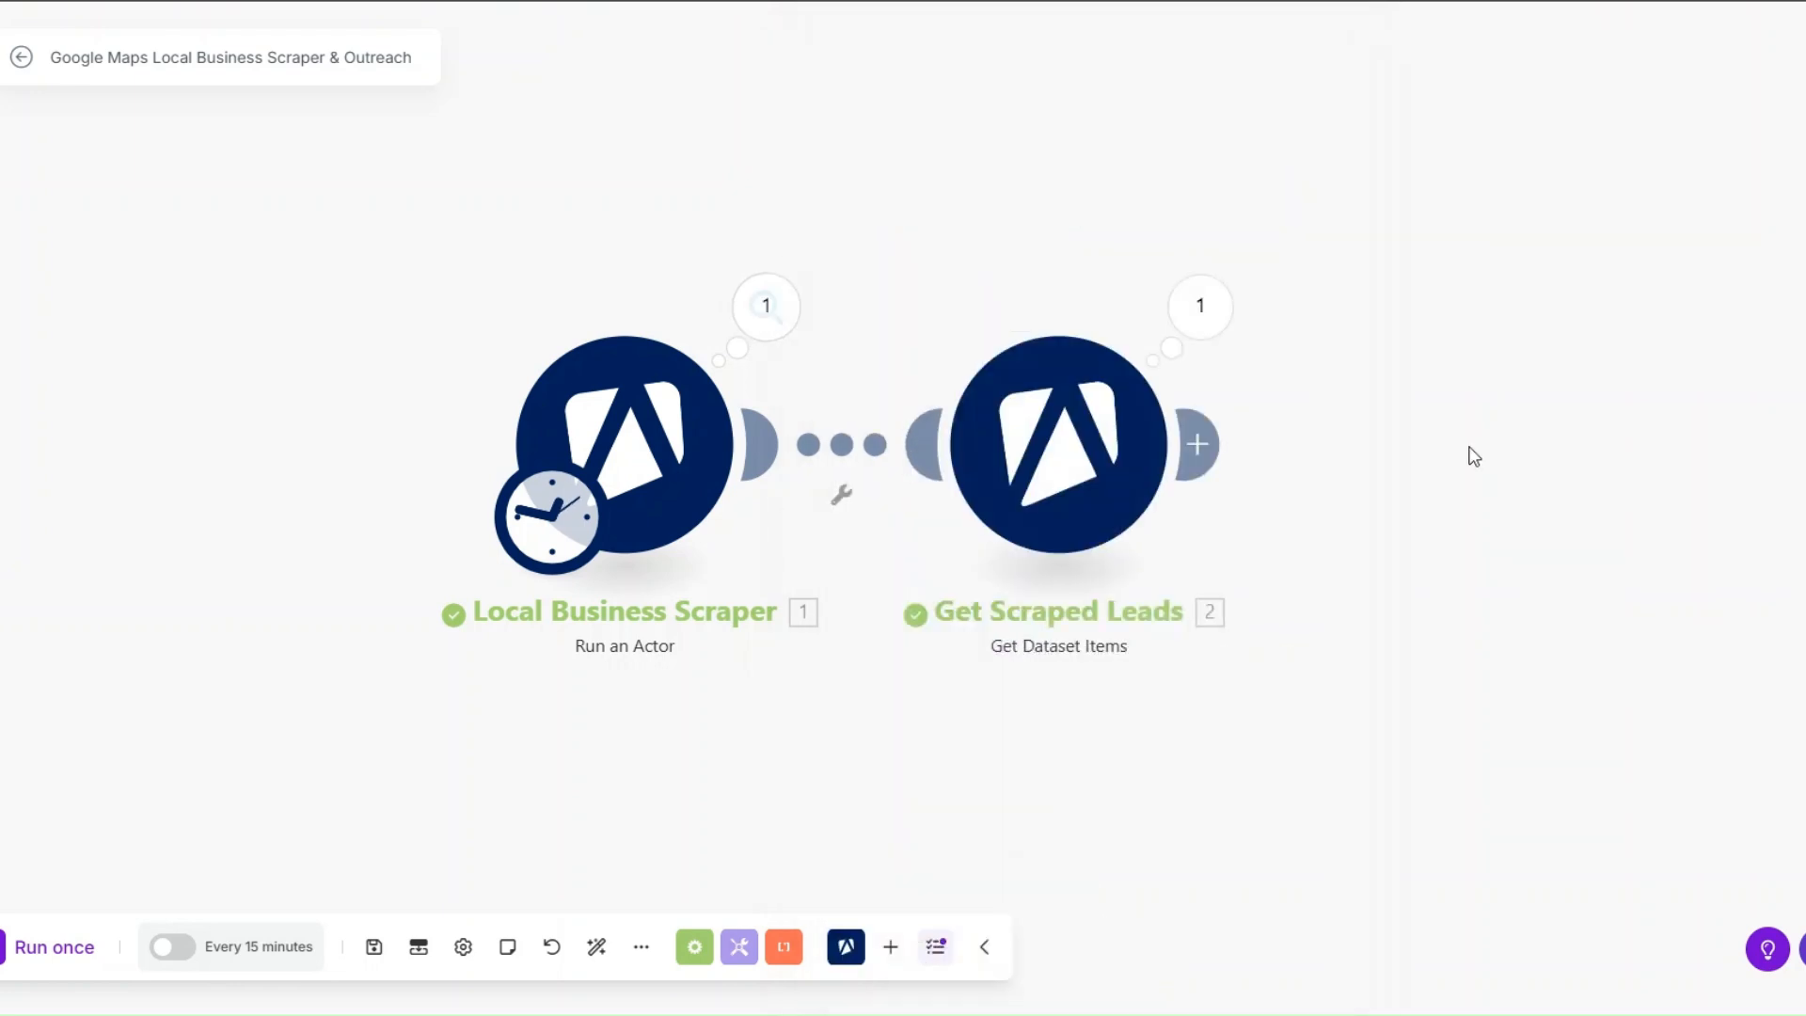
- Examine the first business's details in the Get Scraped Leads output, expanding its emails array
{"action": "left_click", "coordinate": [1232, 308]}
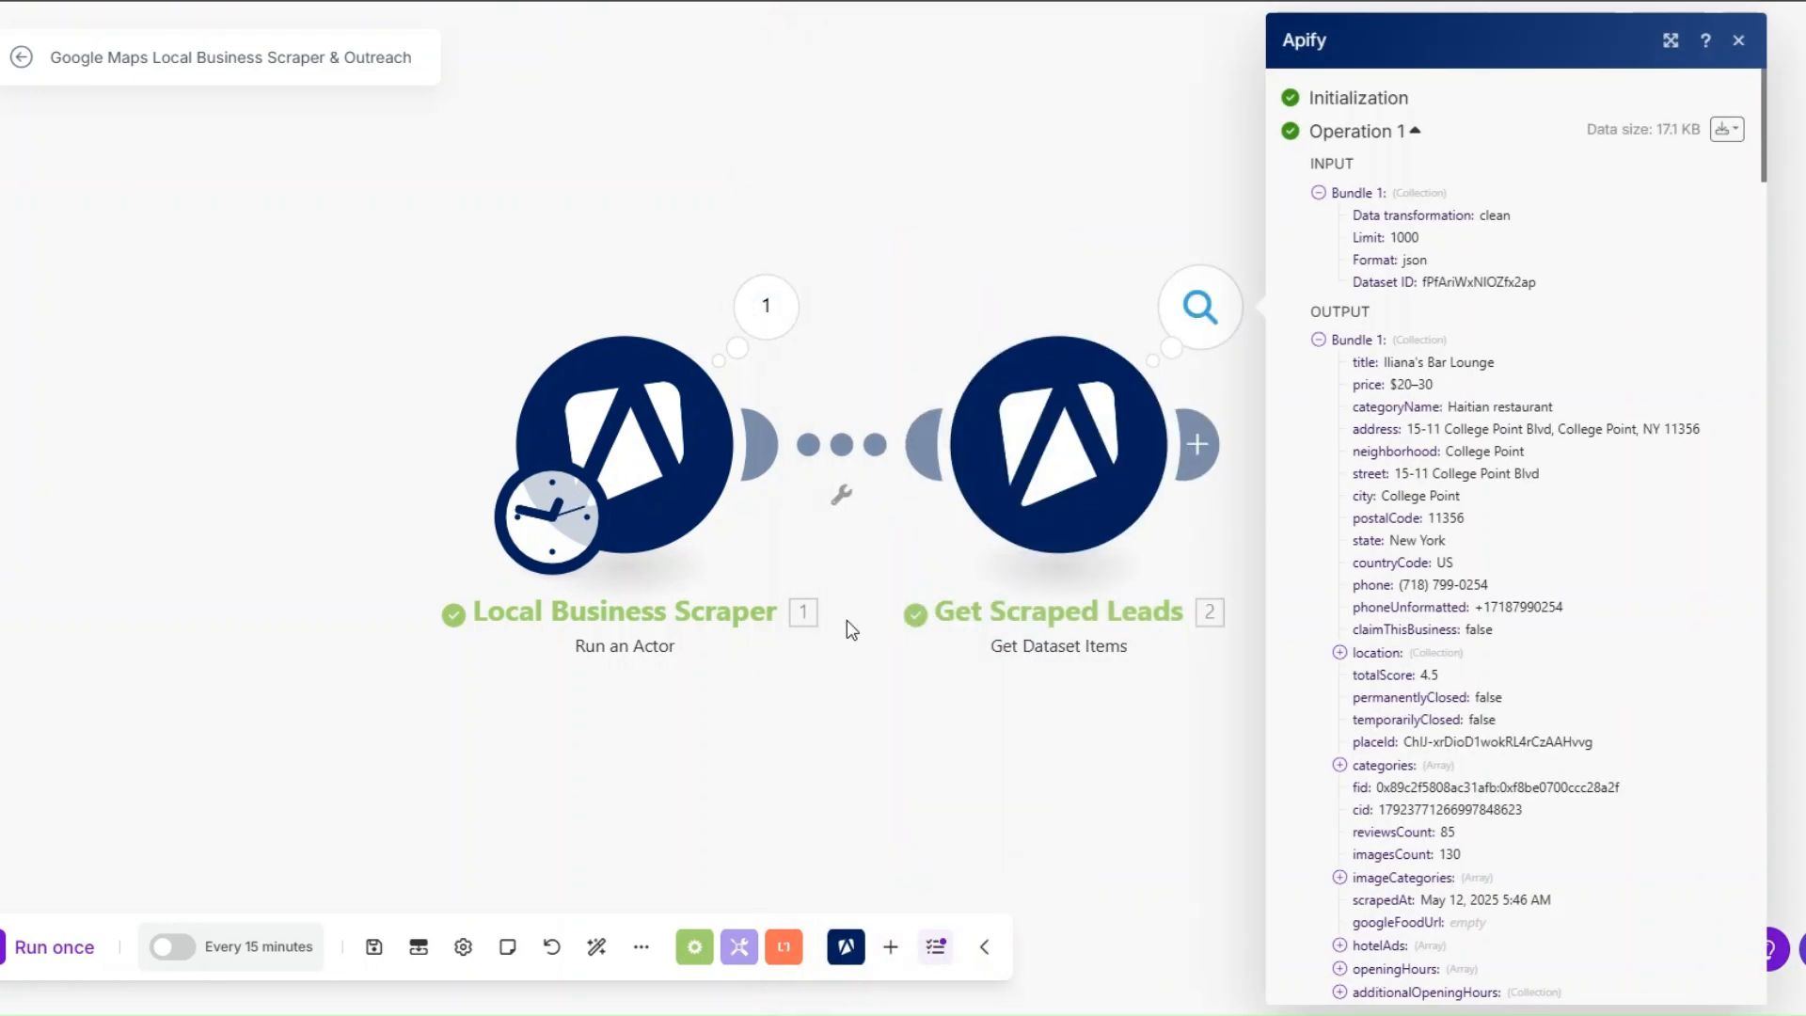
{"action": "left_click_drag", "start_coordinate": [847, 621], "coordinate": [636, 621]}
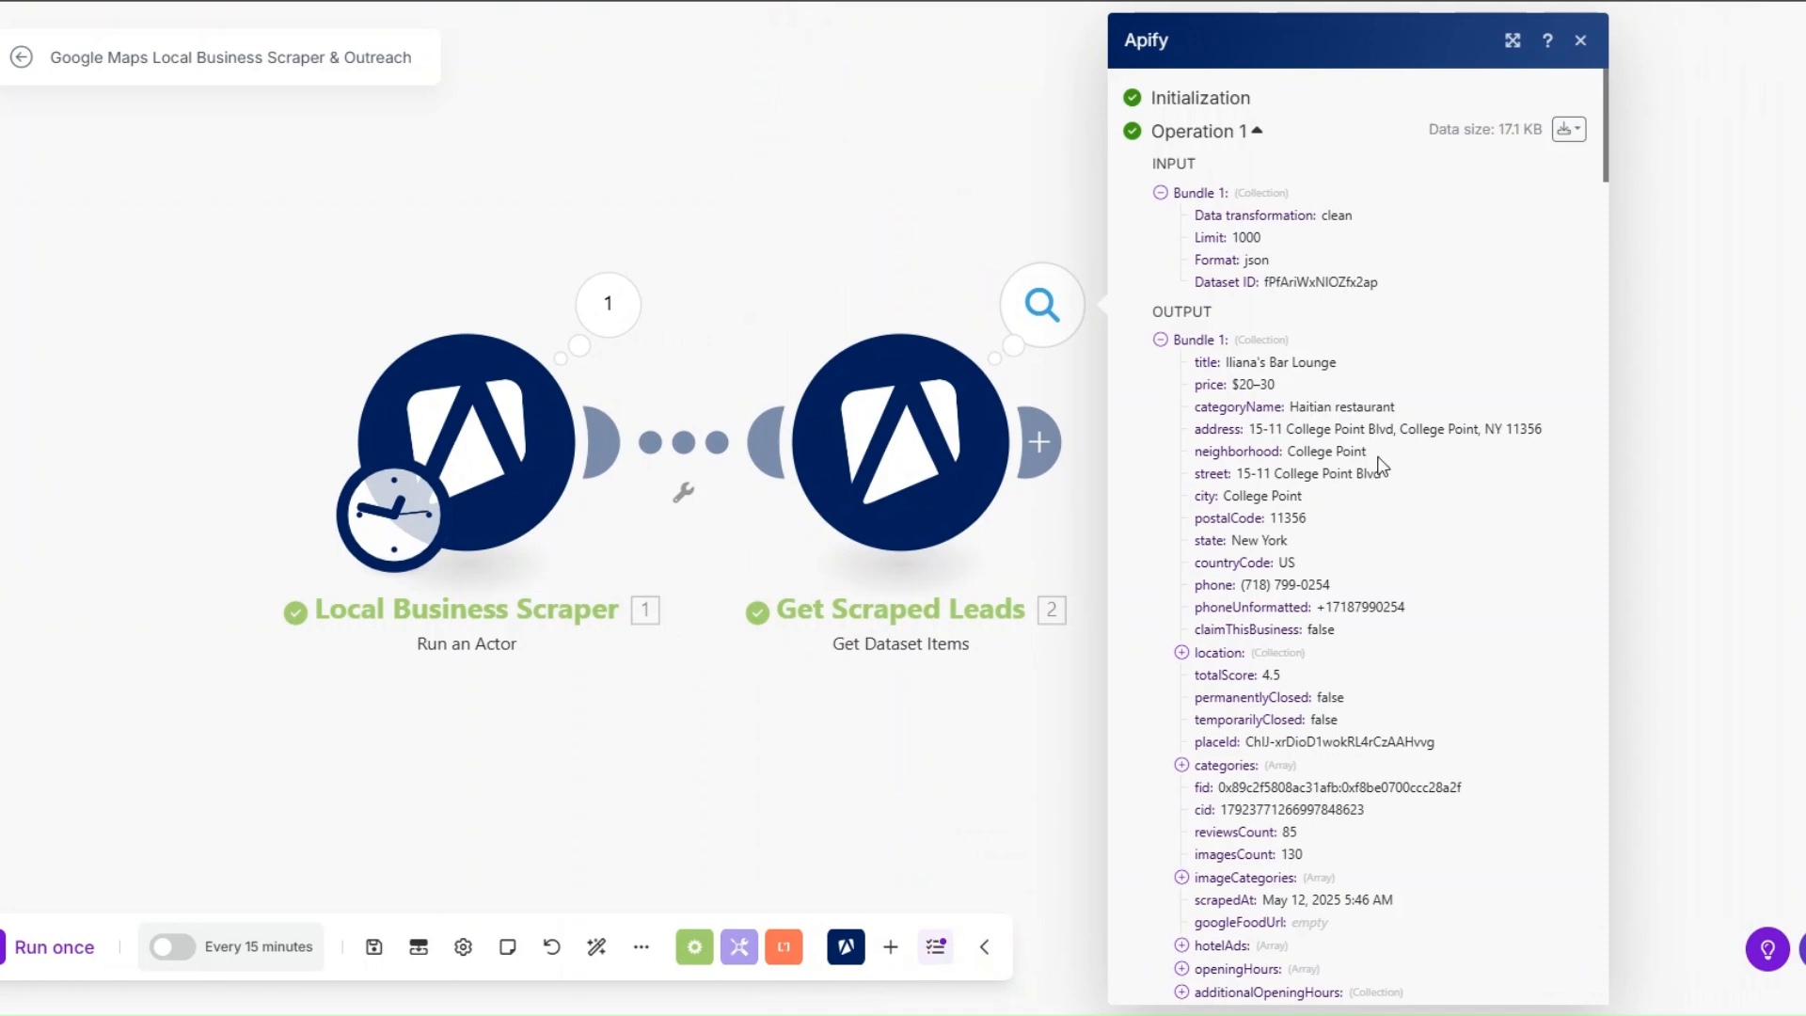
{"action": "scroll", "coordinate": [1379, 465], "scroll_direction": "down", "scroll_amount": 1}
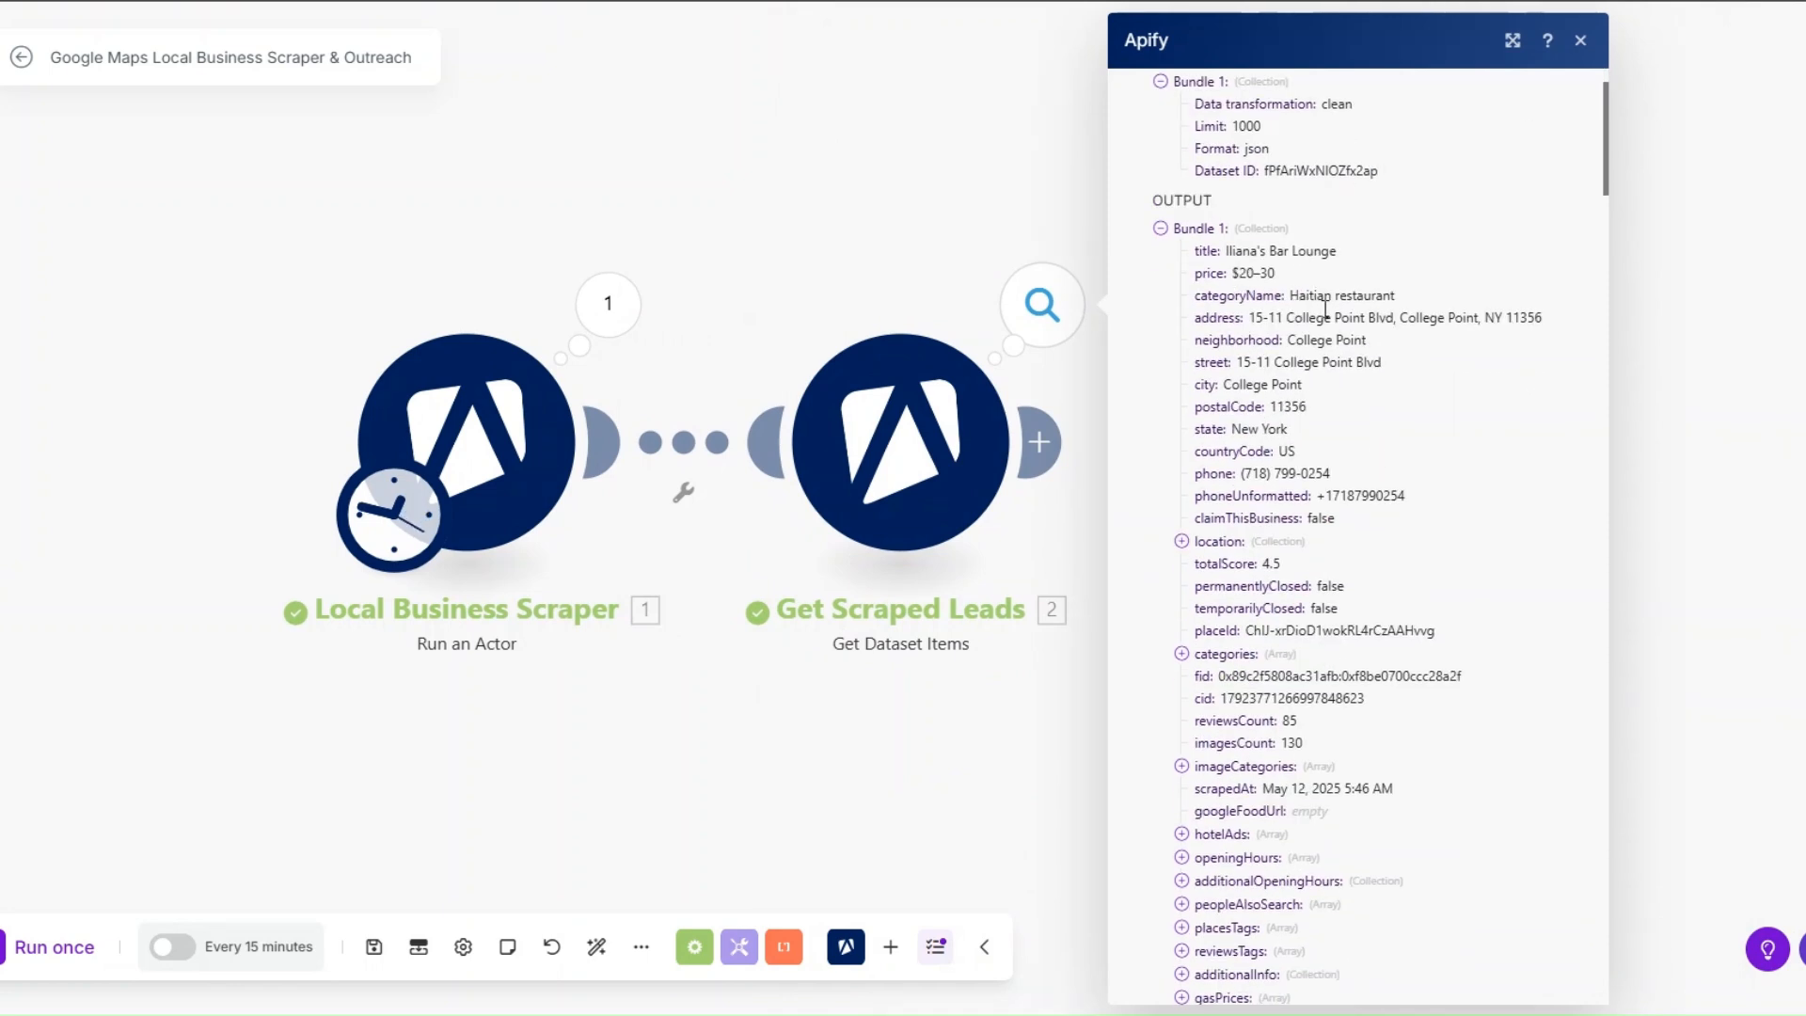
{"action": "scroll", "coordinate": [1310, 456], "scroll_direction": "down", "scroll_amount": 1}
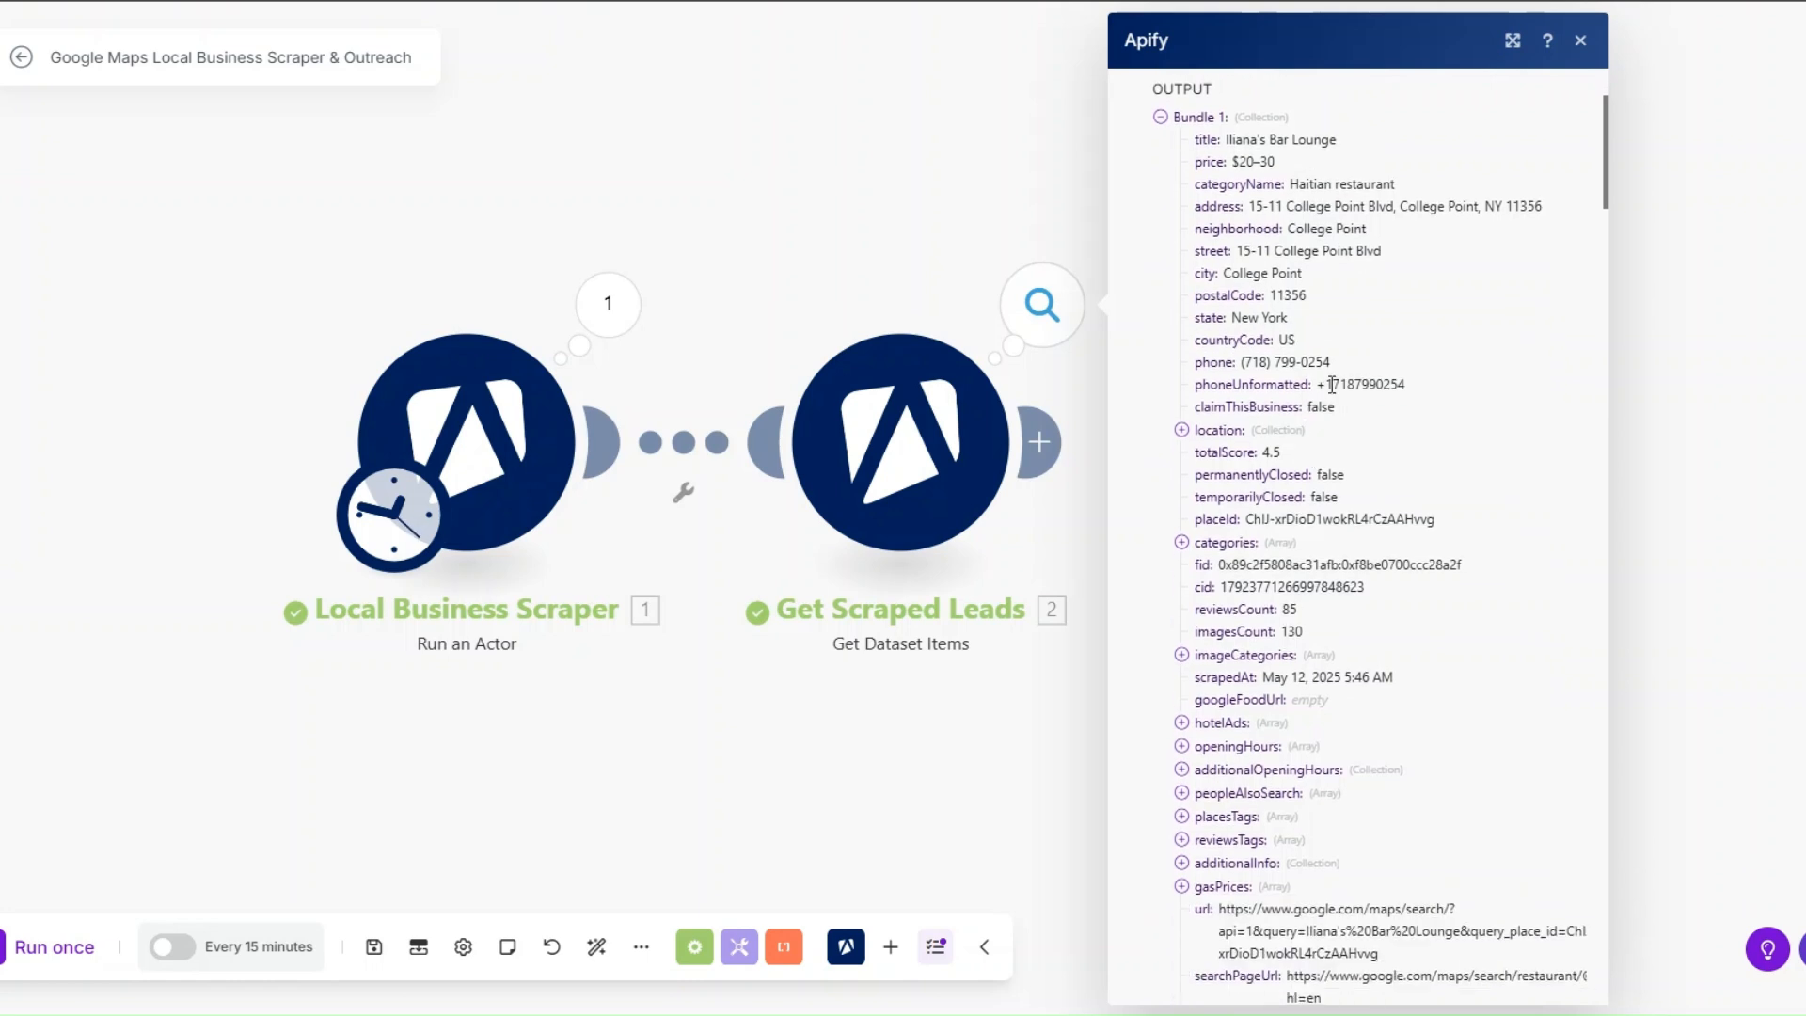
{"action": "scroll", "coordinate": [1336, 378], "scroll_direction": "down", "scroll_amount": 2}
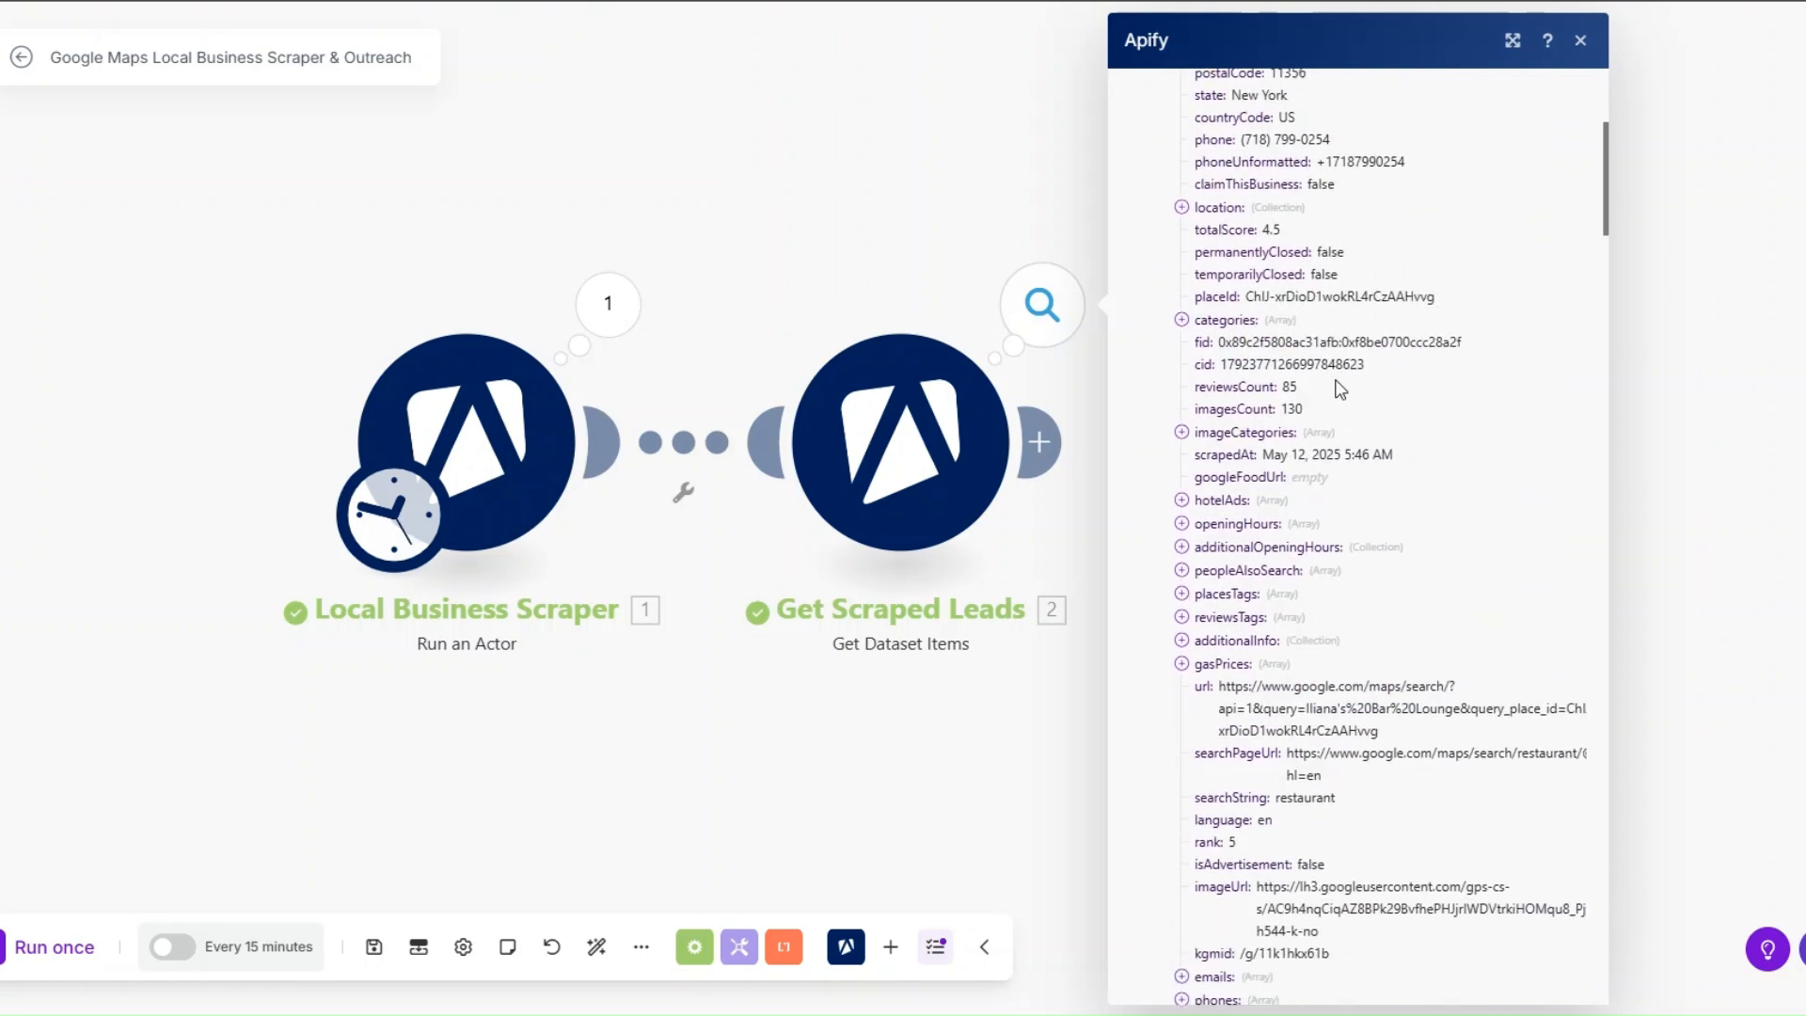
{"action": "scroll", "coordinate": [1340, 388], "scroll_direction": "down", "scroll_amount": 2}
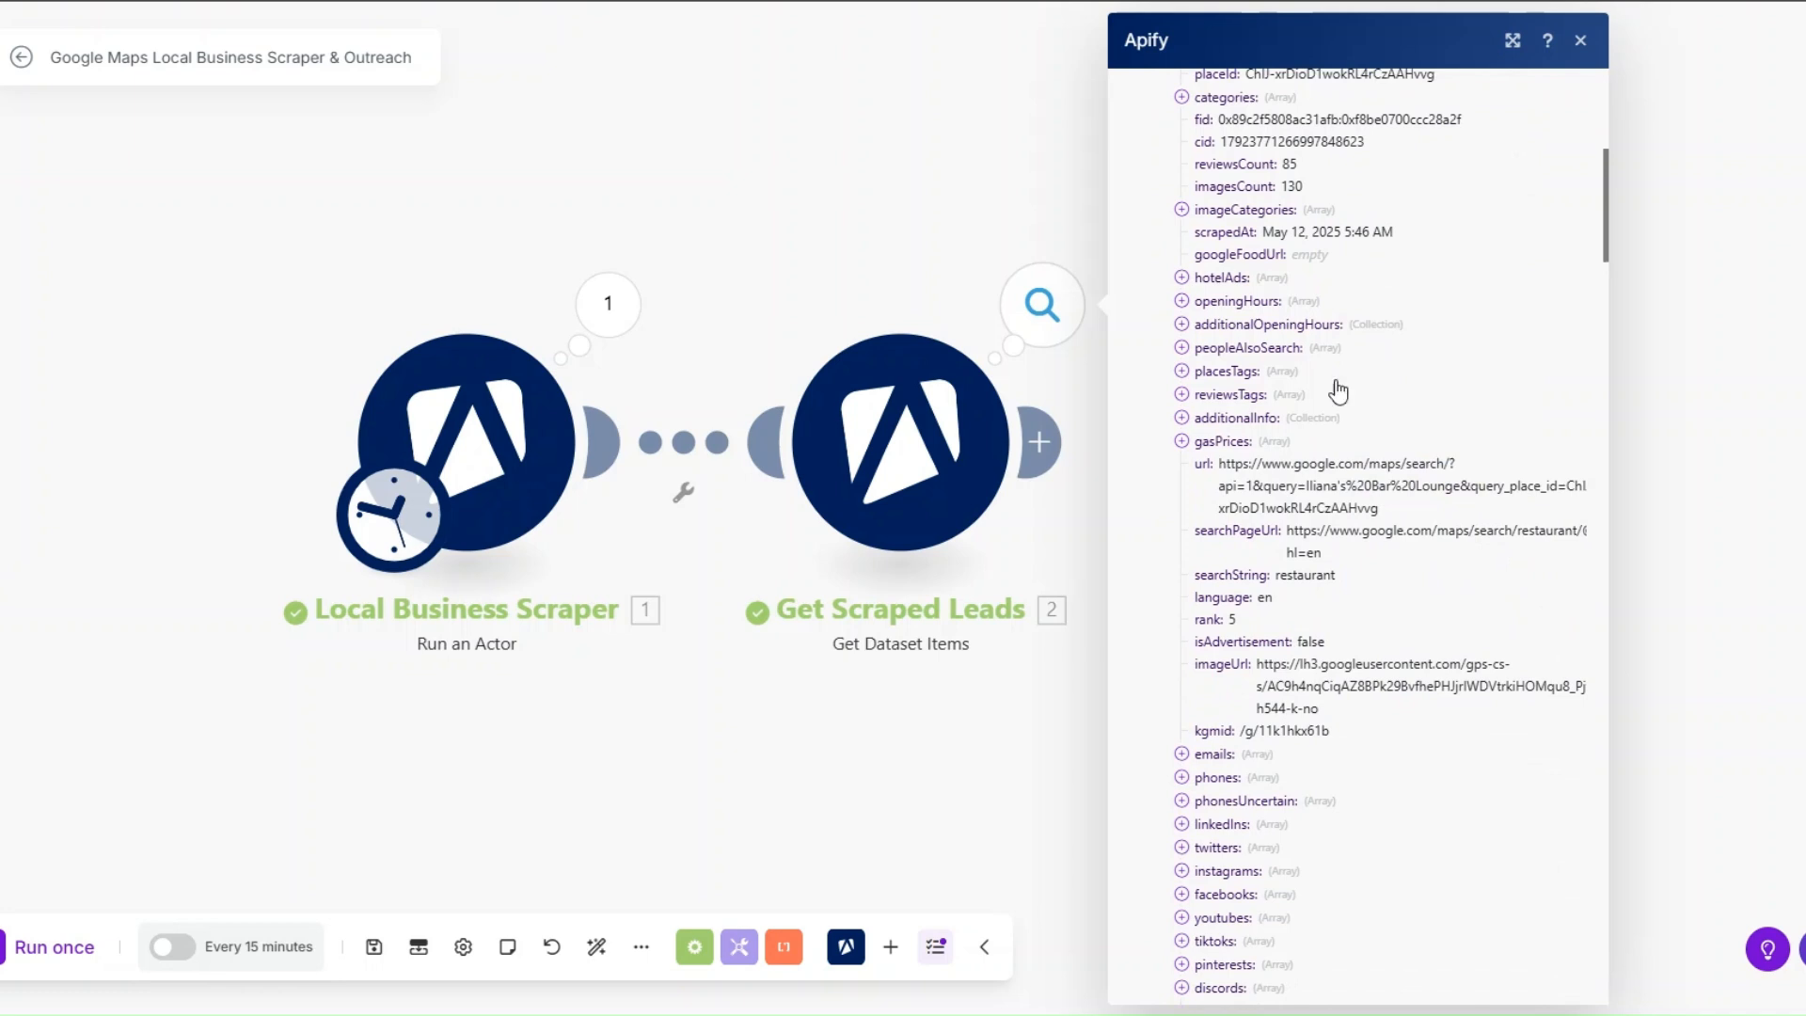
{"action": "scroll", "coordinate": [1340, 387], "scroll_direction": "down", "scroll_amount": 3}
{"action": "left_click", "coordinate": [1181, 419]}
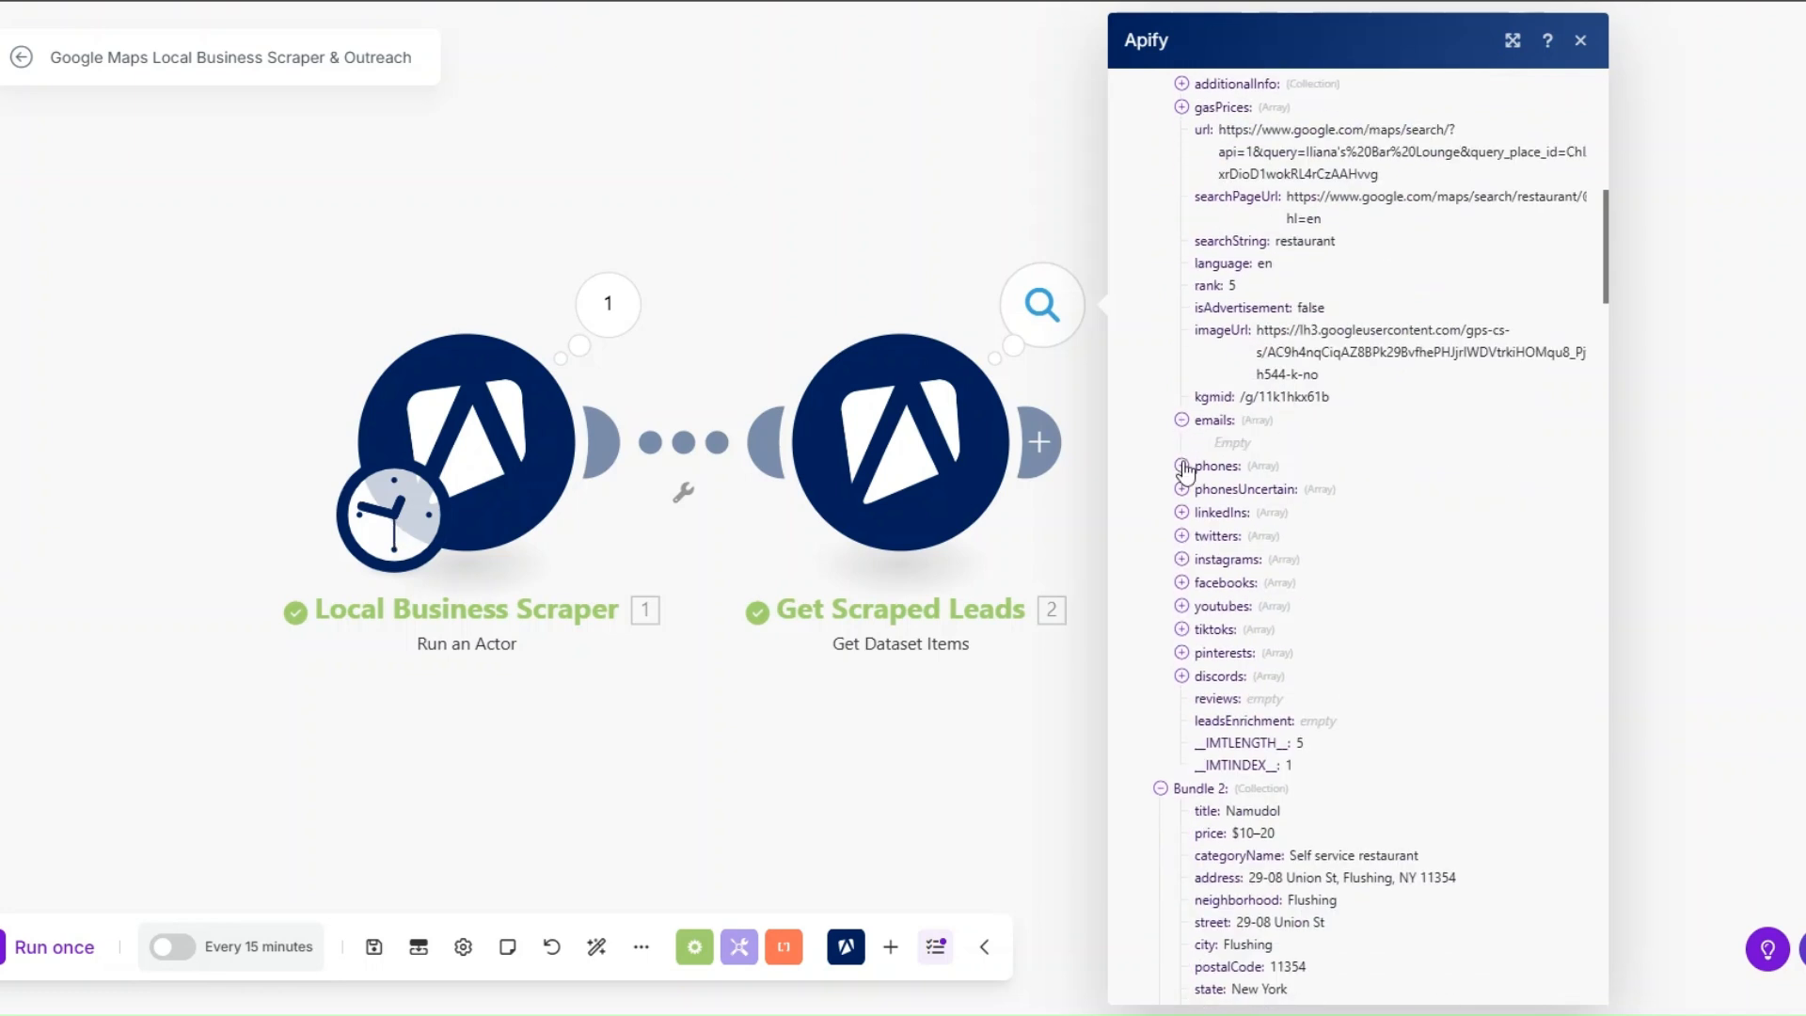
- Examine the second and third businesses' details in the Get Scraped Leads output, expanding the third business's emails array
{"action": "scroll", "coordinate": [1265, 330], "scroll_direction": "down", "scroll_amount": 5}
{"action": "scroll", "coordinate": [1266, 329], "scroll_direction": "up", "scroll_amount": 4}
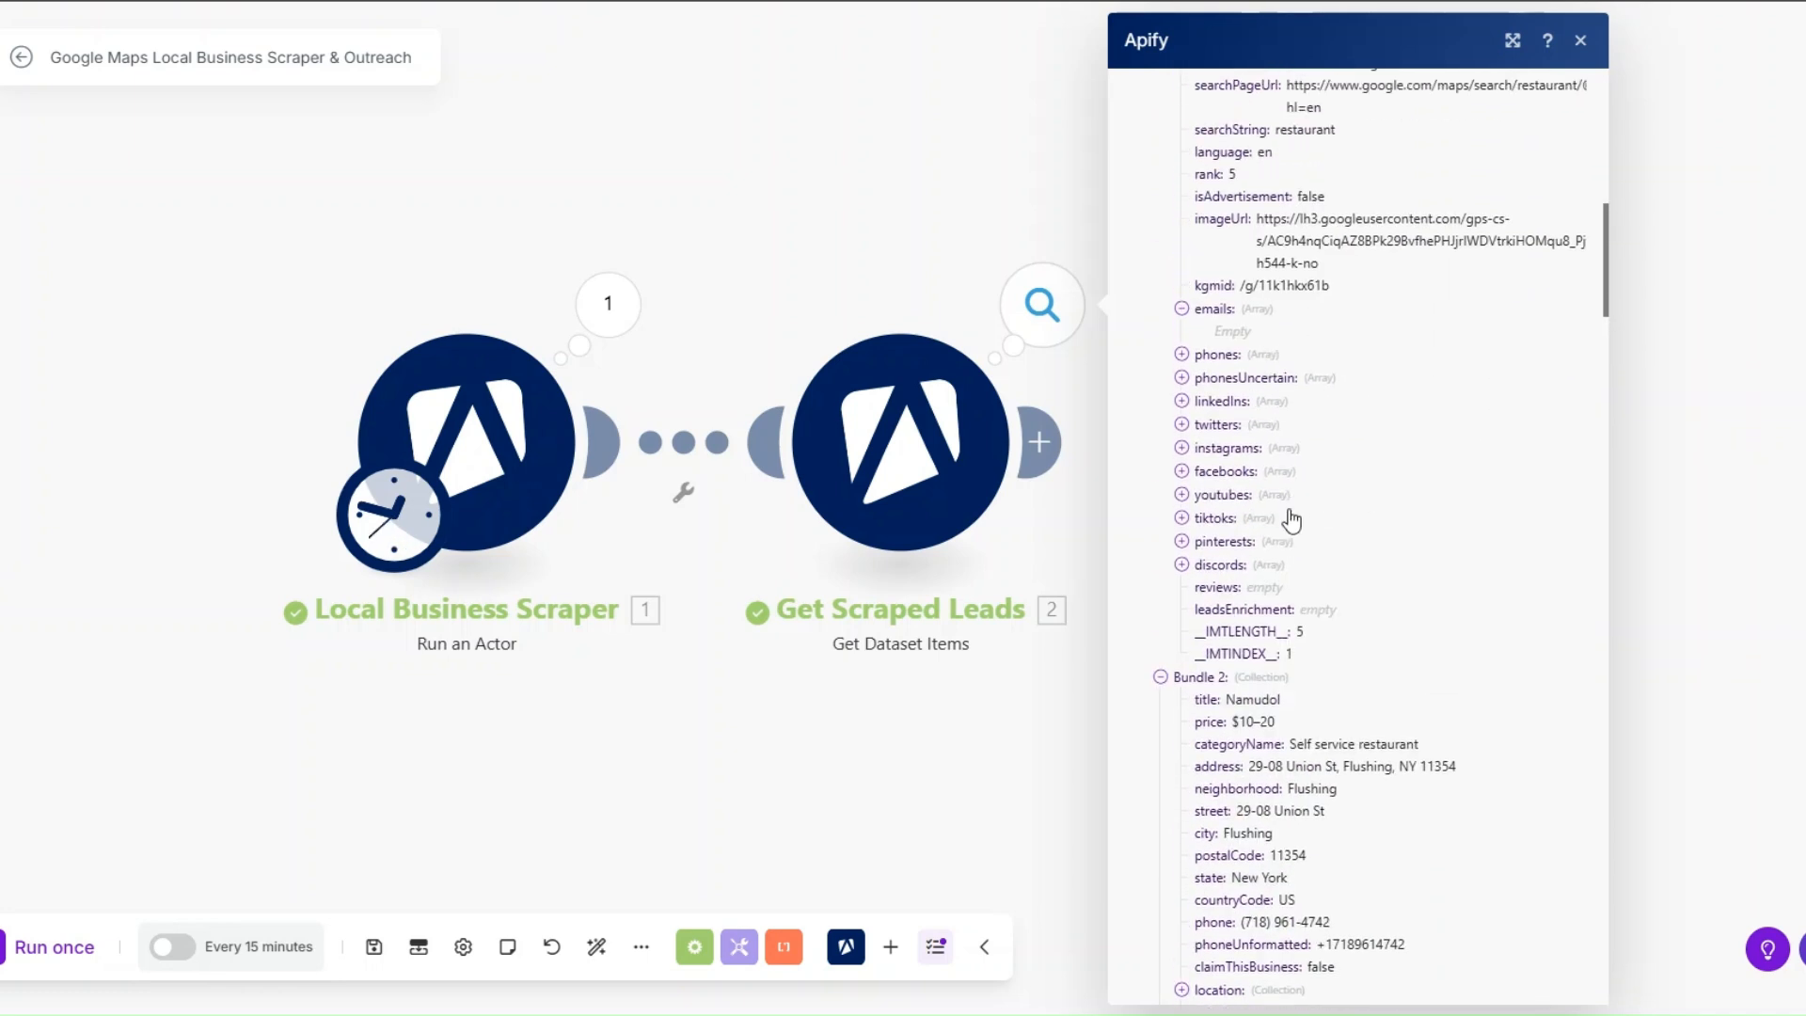
{"action": "scroll", "coordinate": [1281, 442], "scroll_direction": "down", "scroll_amount": 3}
{"action": "scroll", "coordinate": [1278, 433], "scroll_direction": "down", "scroll_amount": 4}
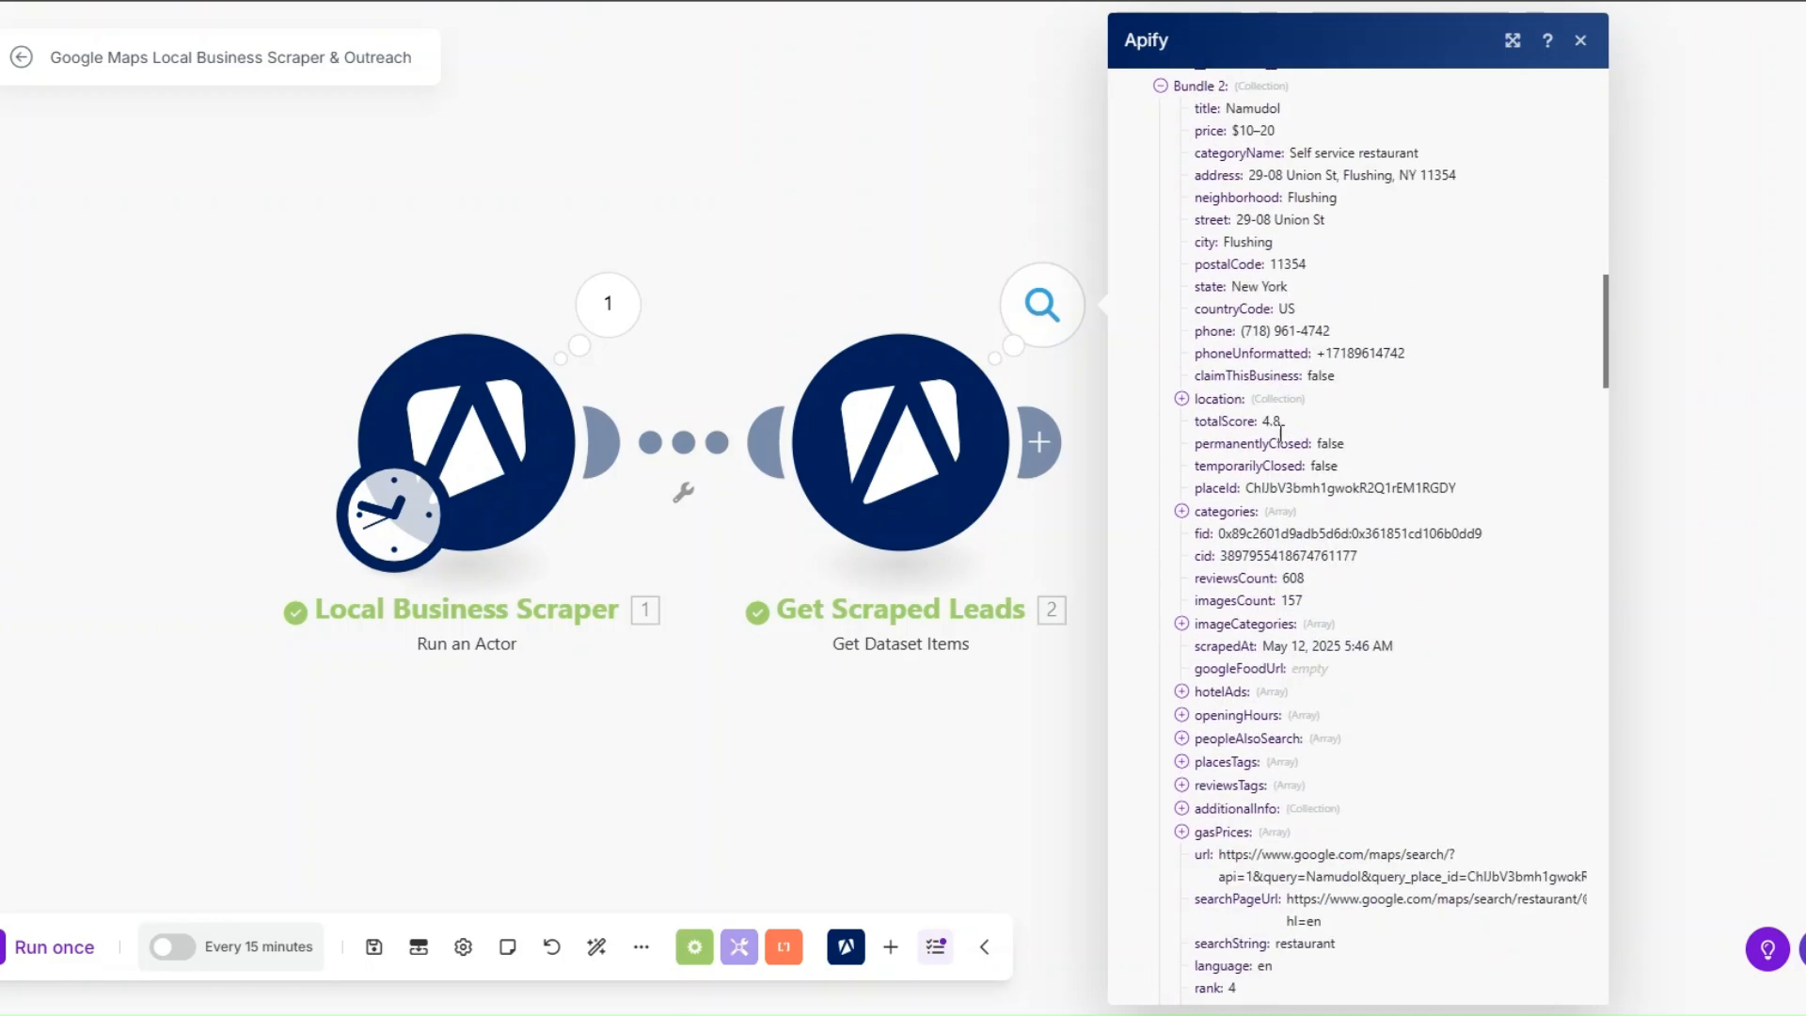
{"action": "scroll", "coordinate": [1278, 433], "scroll_direction": "down", "scroll_amount": 2}
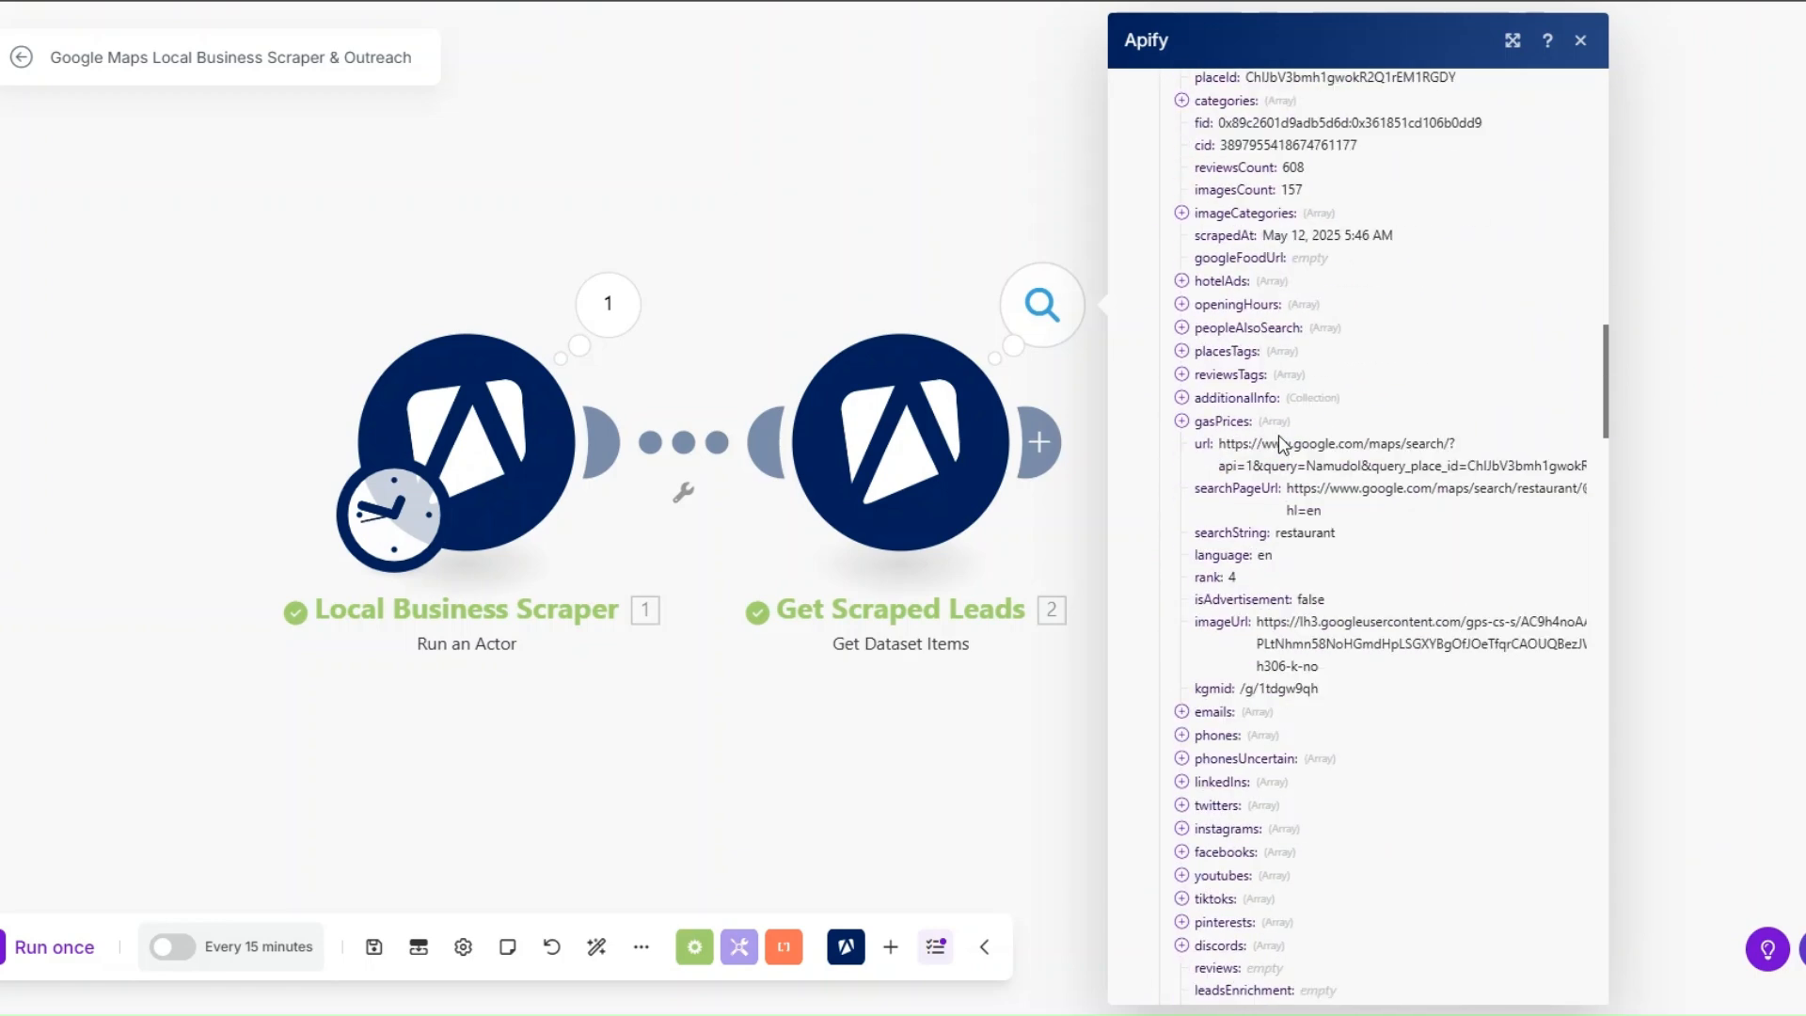
{"action": "scroll", "coordinate": [1278, 435], "scroll_direction": "down", "scroll_amount": 15}
{"action": "left_click", "coordinate": [1183, 360]}
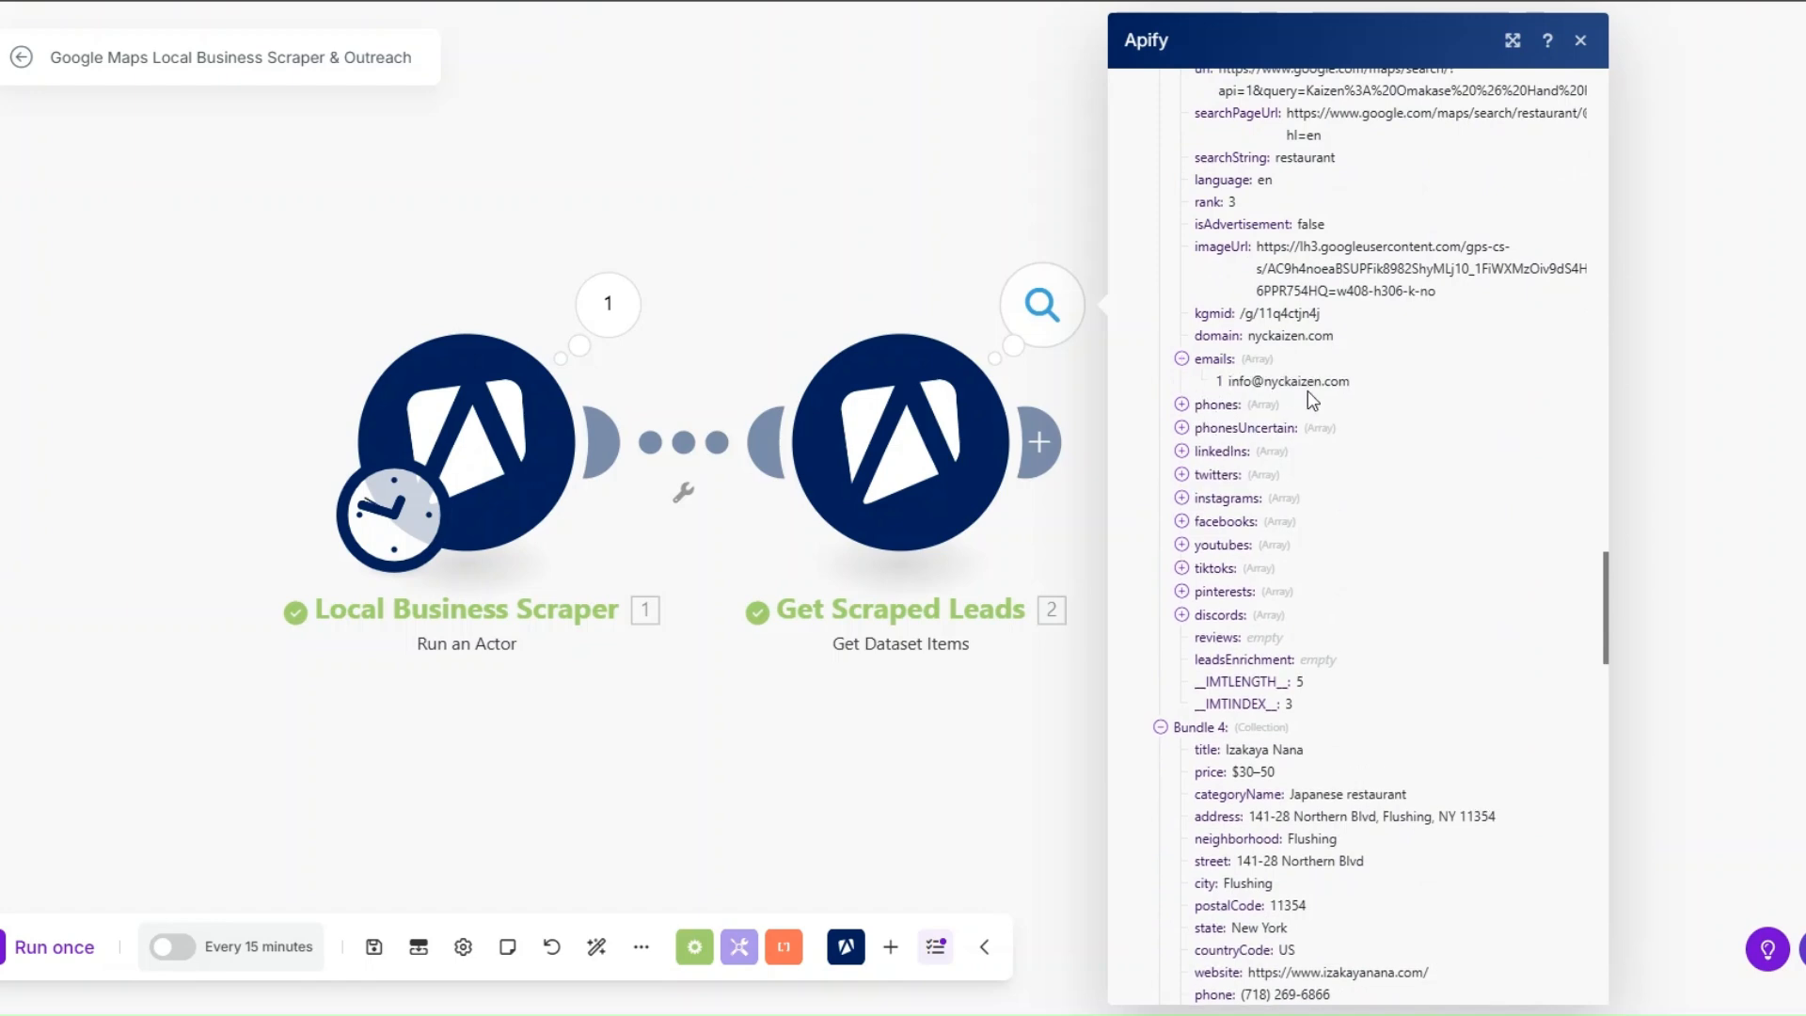
{"action": "scroll", "coordinate": [1309, 403], "scroll_direction": "down", "scroll_amount": 4}
{"action": "scroll", "coordinate": [1364, 409], "scroll_direction": "up", "scroll_amount": 5}
{"action": "left_click_drag", "start_coordinate": [1218, 496], "coordinate": [1364, 500]}
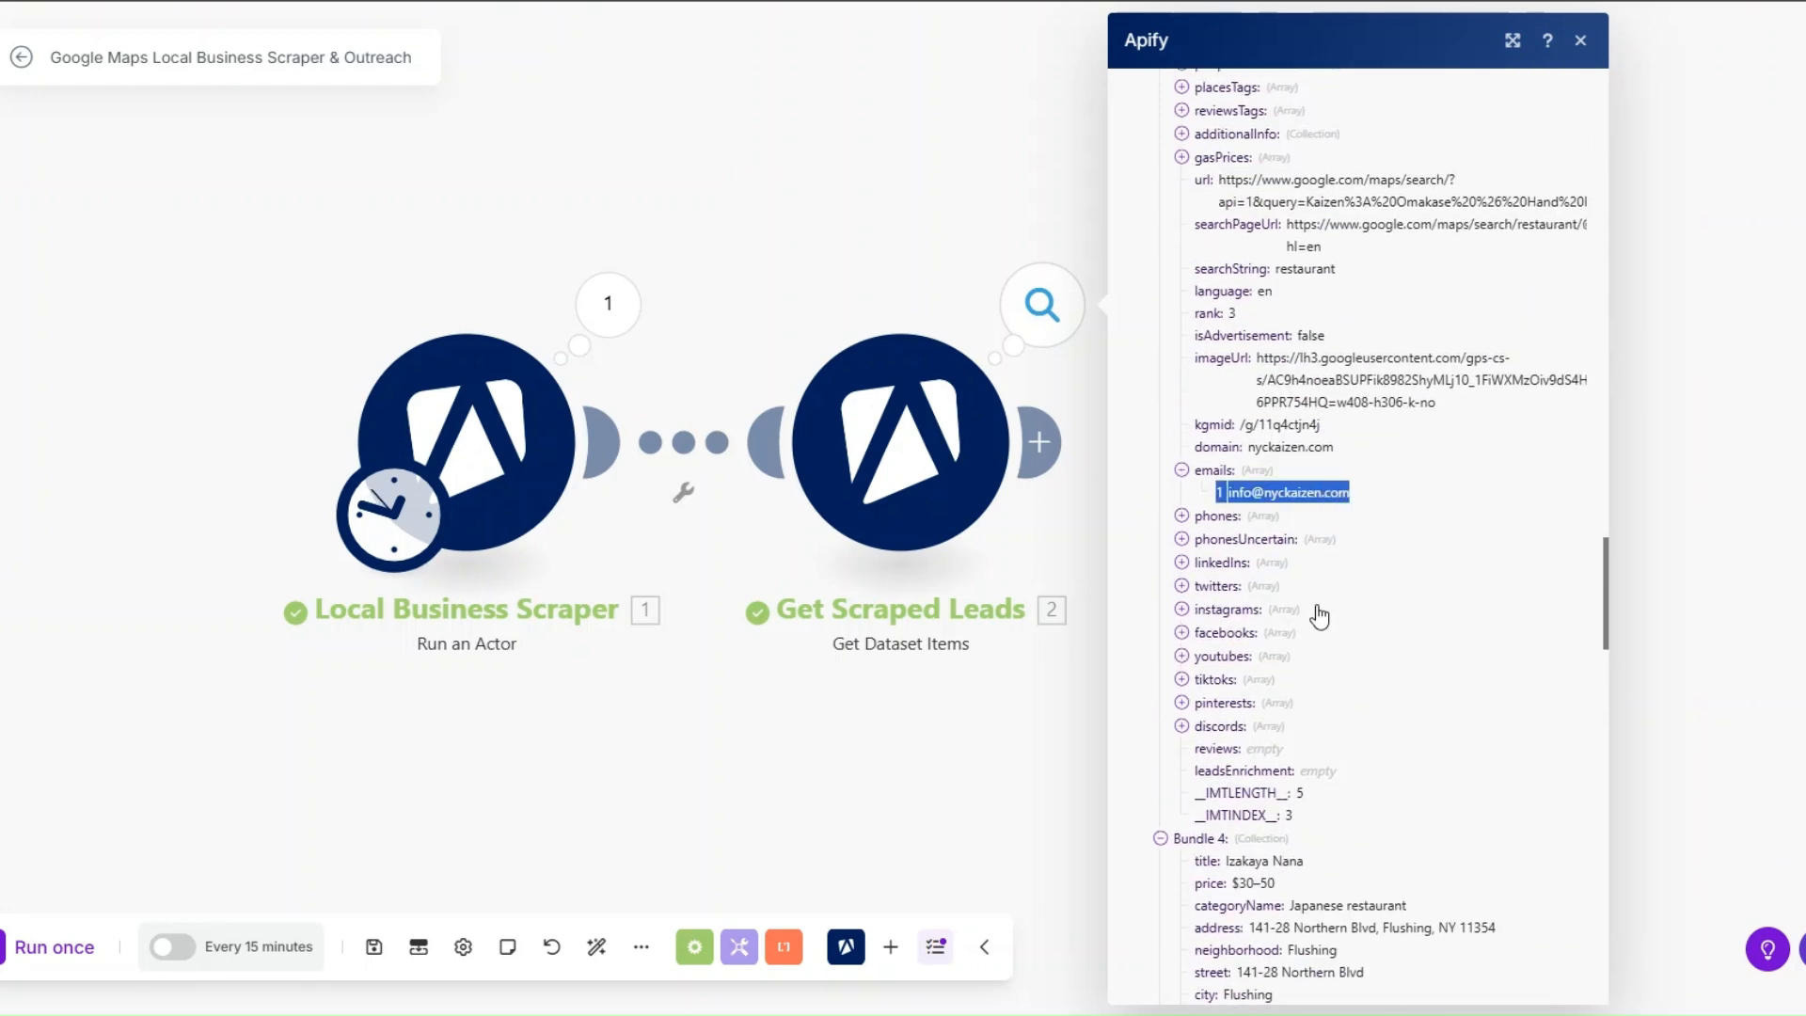
{"action": "left_click", "coordinate": [1319, 616]}
- Expand the third business's social media arrays, including instagrams, twitters, youtubes and pinterests, to check its profile links
{"action": "scroll", "coordinate": [1317, 611], "scroll_direction": "down", "scroll_amount": 3}
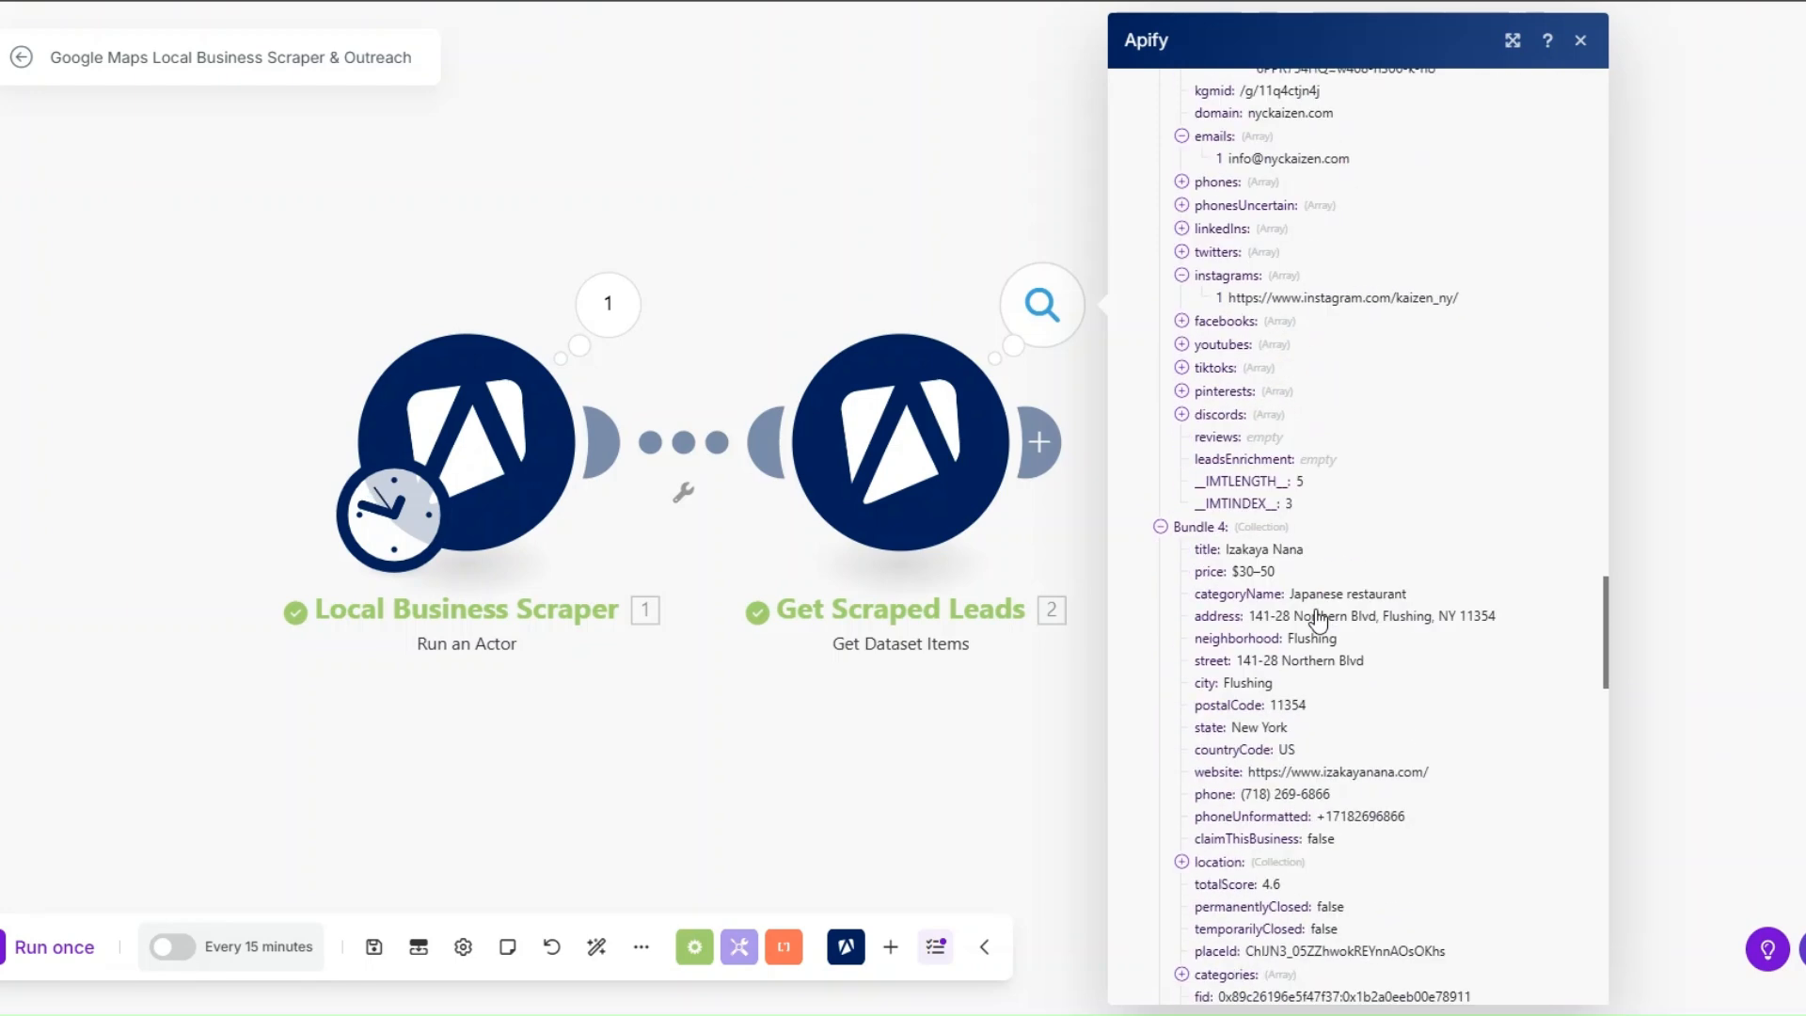
{"action": "left_click", "coordinate": [1182, 252]}
{"action": "left_click", "coordinate": [1182, 344]}
{"action": "left_click", "coordinate": [1182, 389]}
{"action": "scroll", "coordinate": [1188, 400], "scroll_direction": "down", "scroll_amount": 6}
{"action": "scroll", "coordinate": [1290, 419], "scroll_direction": "up", "scroll_amount": 4}
- Examine the emails arrays of the fourth and fifth businesses and close the module output
{"action": "scroll", "coordinate": [1291, 419], "scroll_direction": "down", "scroll_amount": 12}
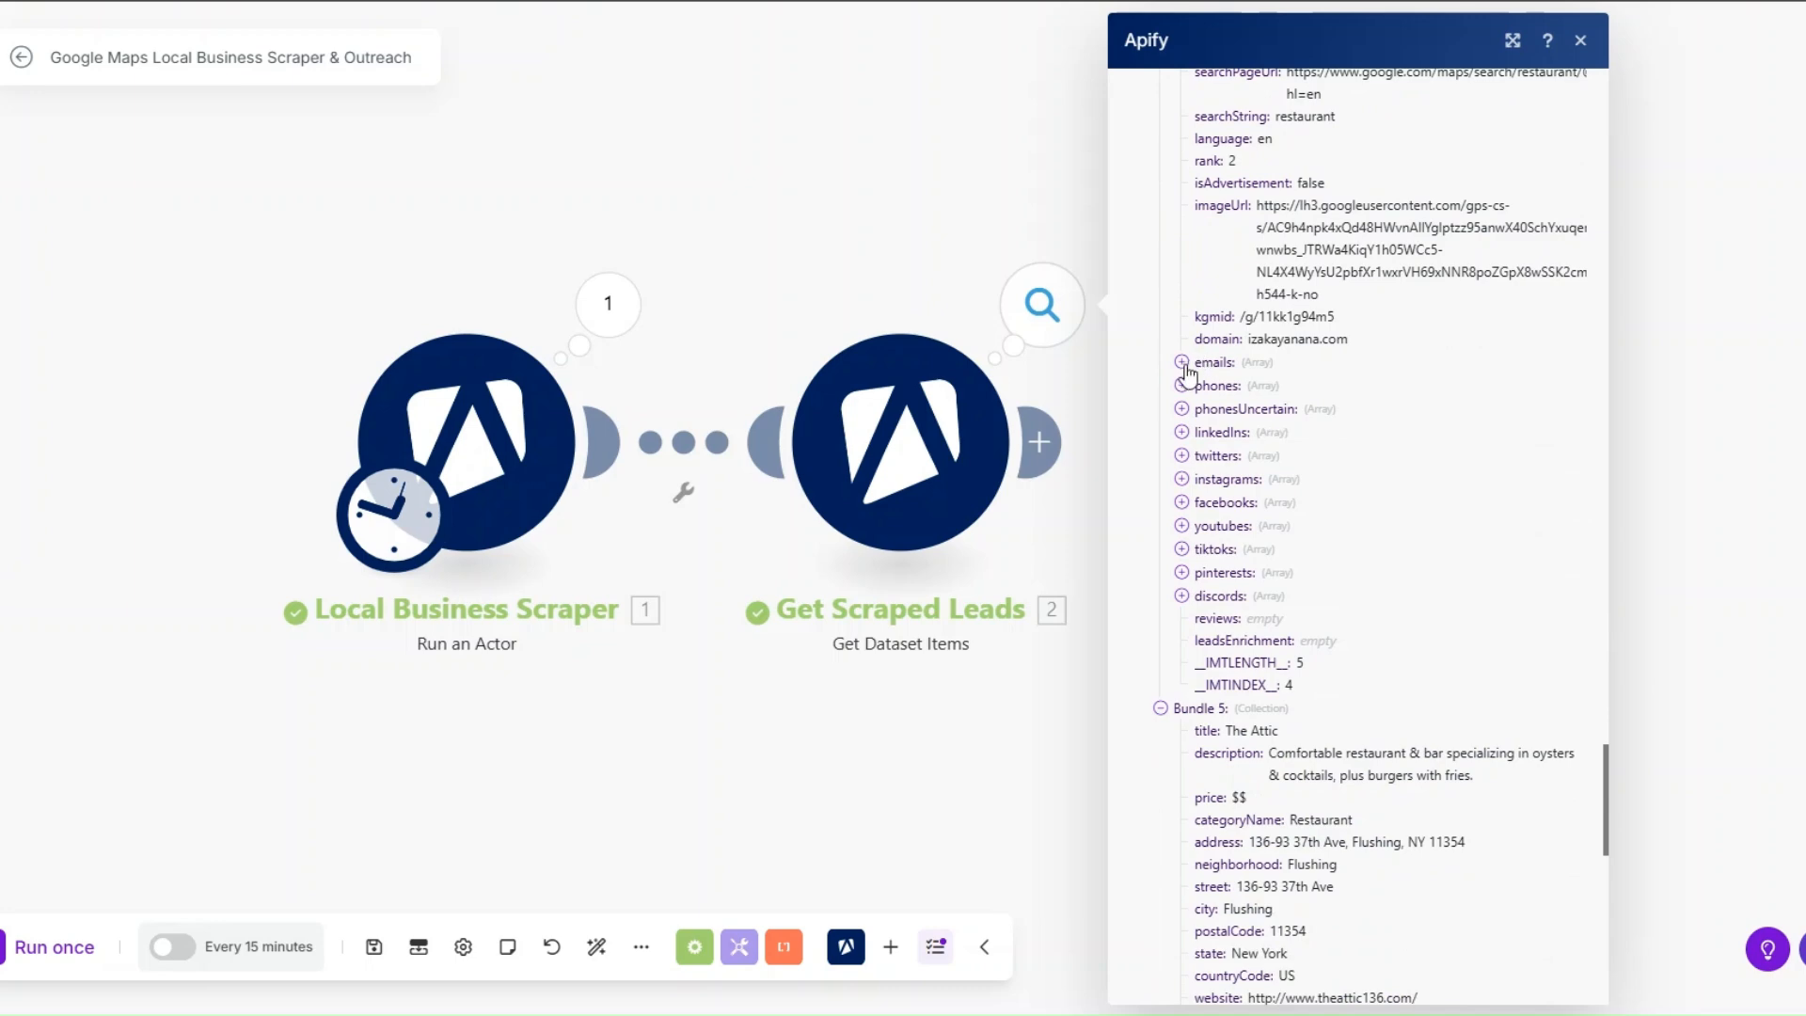
{"action": "left_click", "coordinate": [1182, 363]}
{"action": "scroll", "coordinate": [1383, 402], "scroll_direction": "down", "scroll_amount": 15}
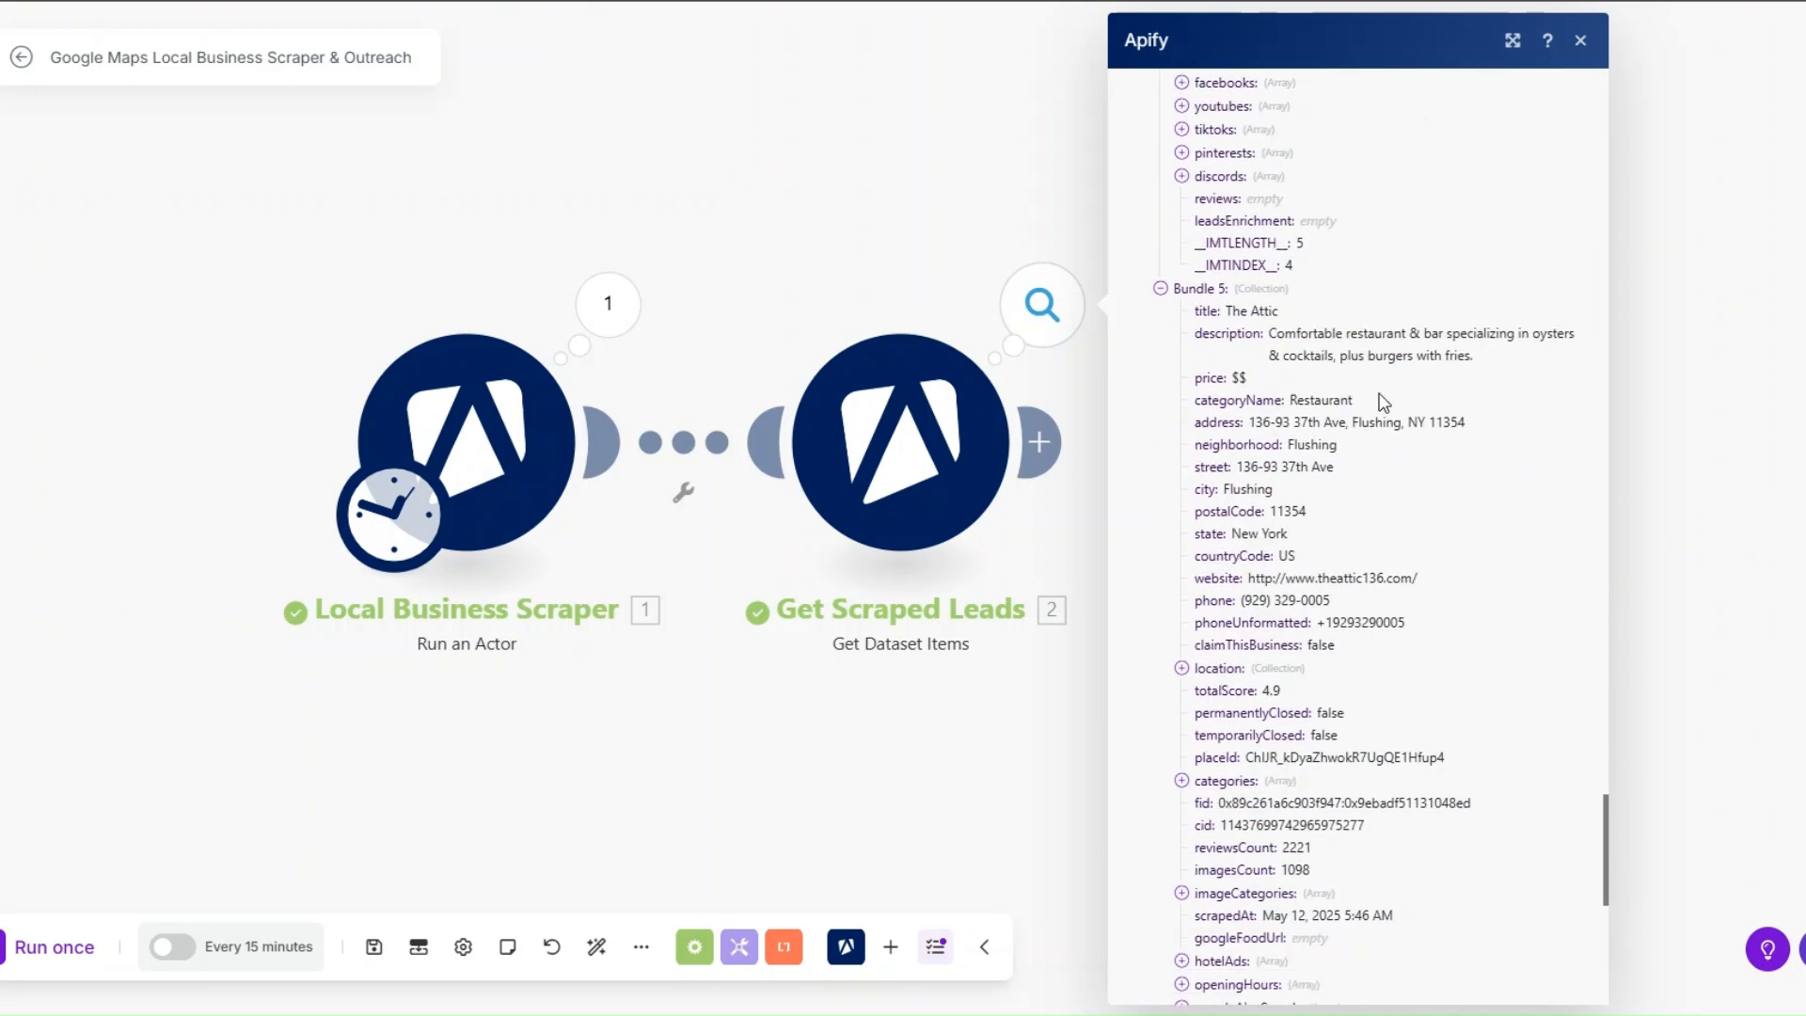
{"action": "left_click", "coordinate": [1194, 635]}
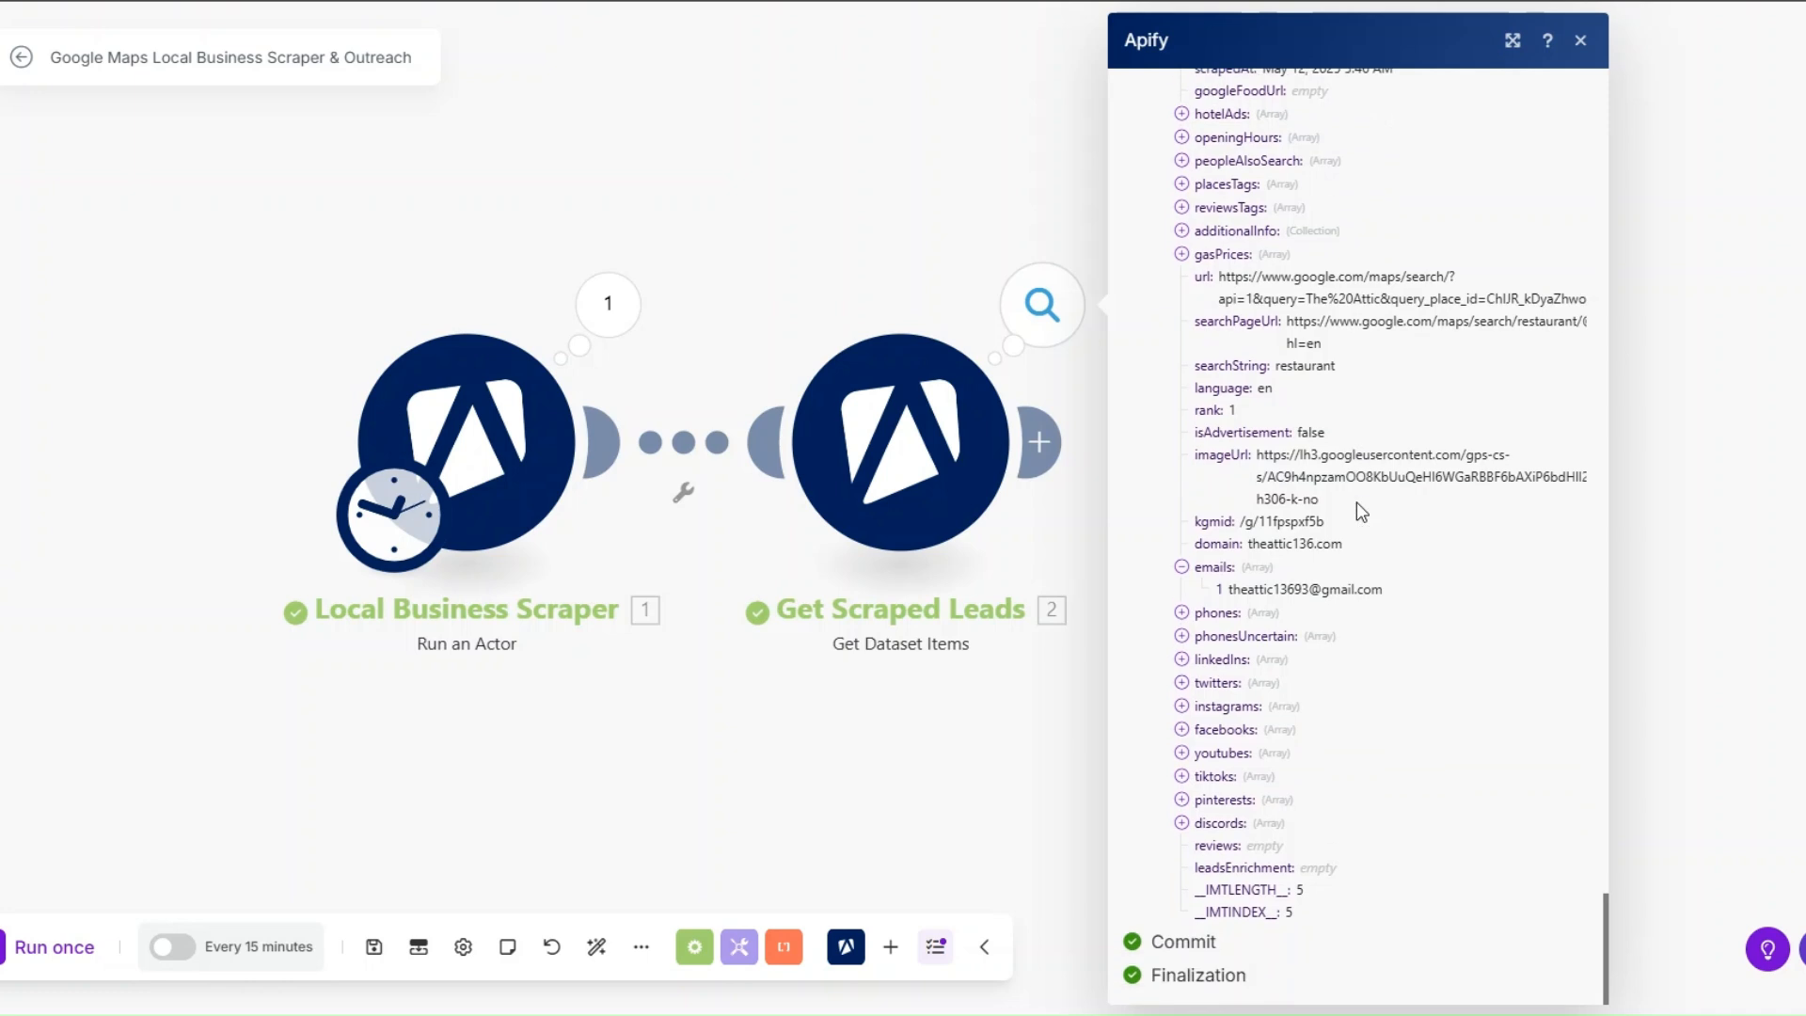
{"action": "left_click", "coordinate": [761, 716]}
{"action": "scroll", "coordinate": [751, 687], "scroll_direction": "down", "scroll_amount": 1}
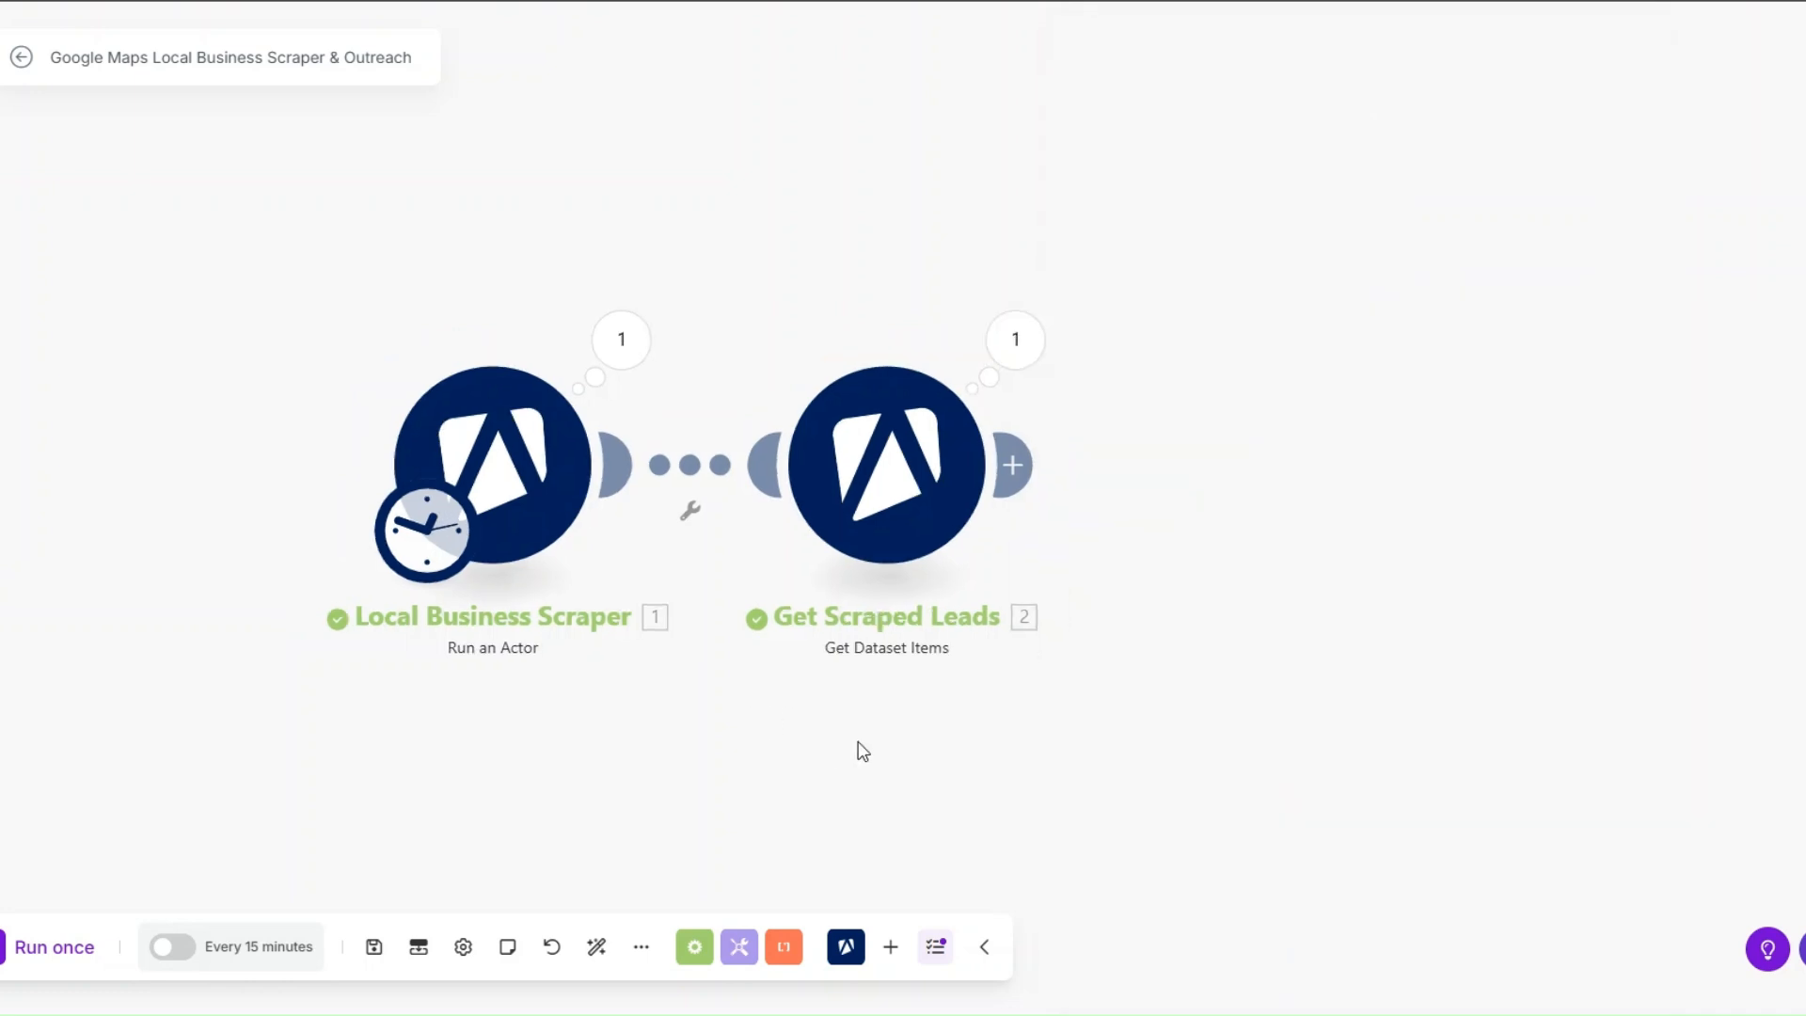
- Attach a new module after Get Scraped Leads and choose Google Sheets as its app
{"action": "left_click", "coordinate": [864, 233]}
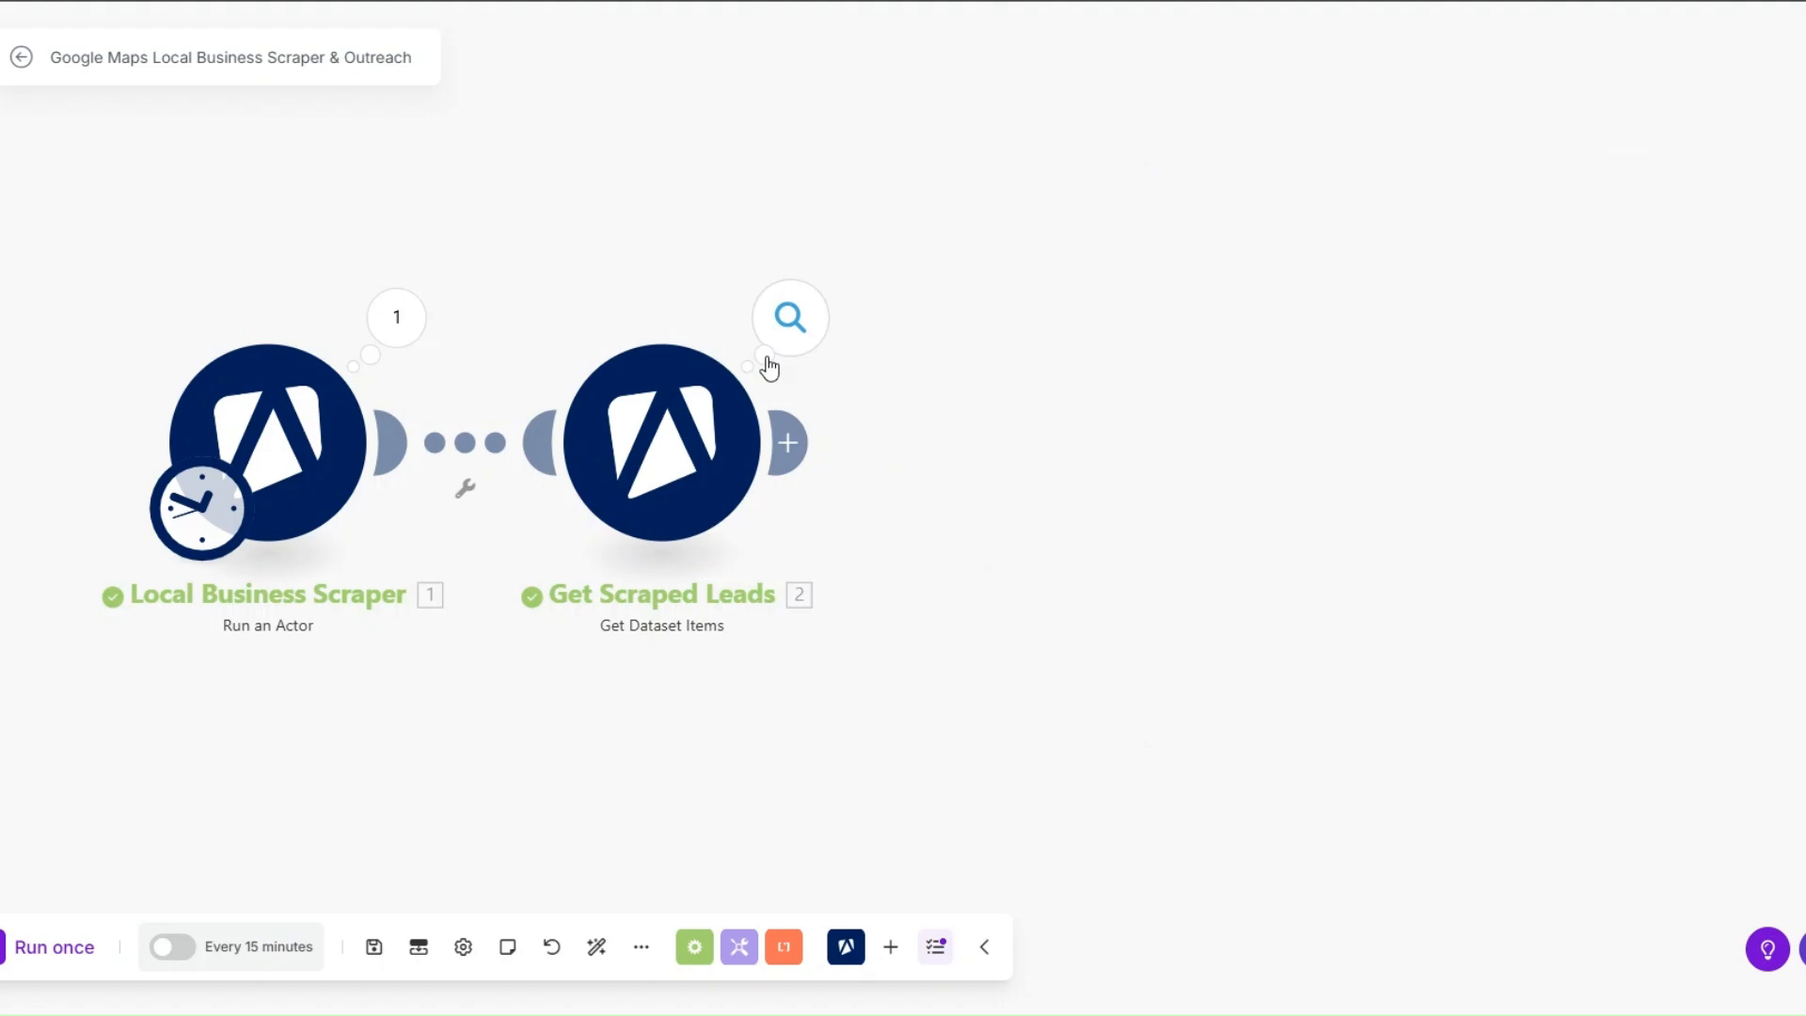
{"action": "left_click", "coordinate": [788, 442]}
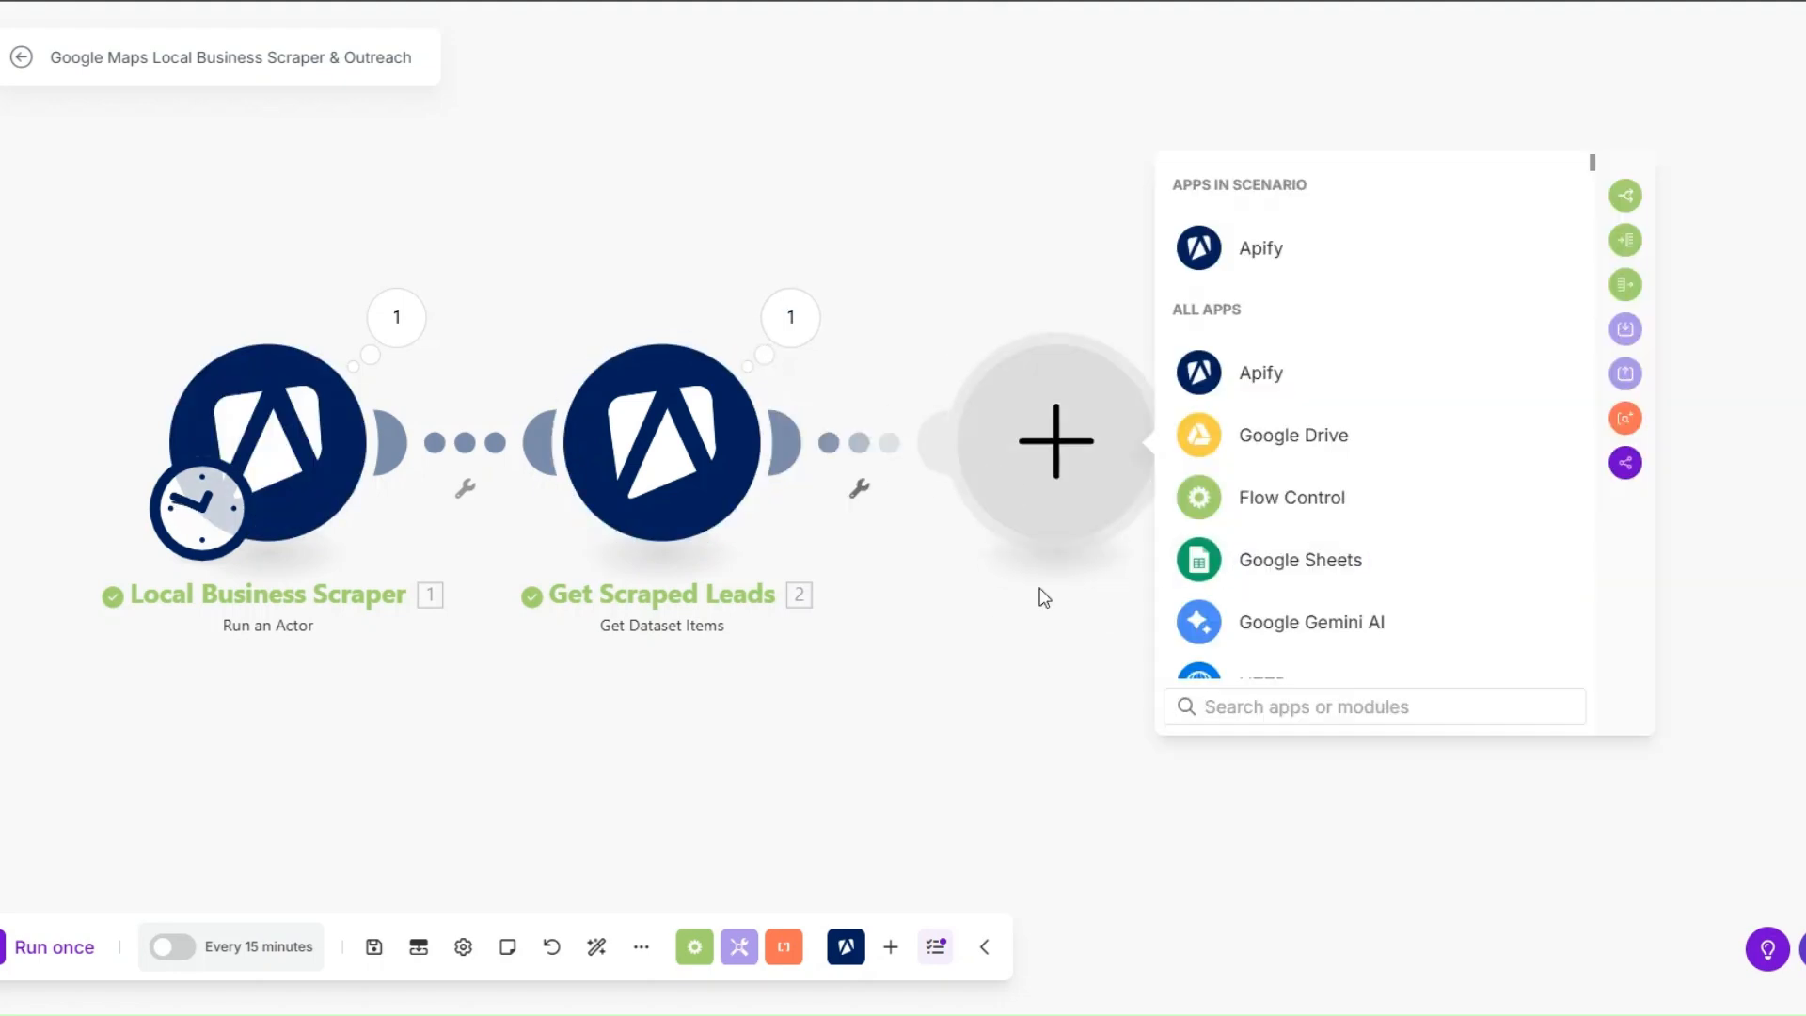
{"action": "left_click", "coordinate": [1253, 575]}
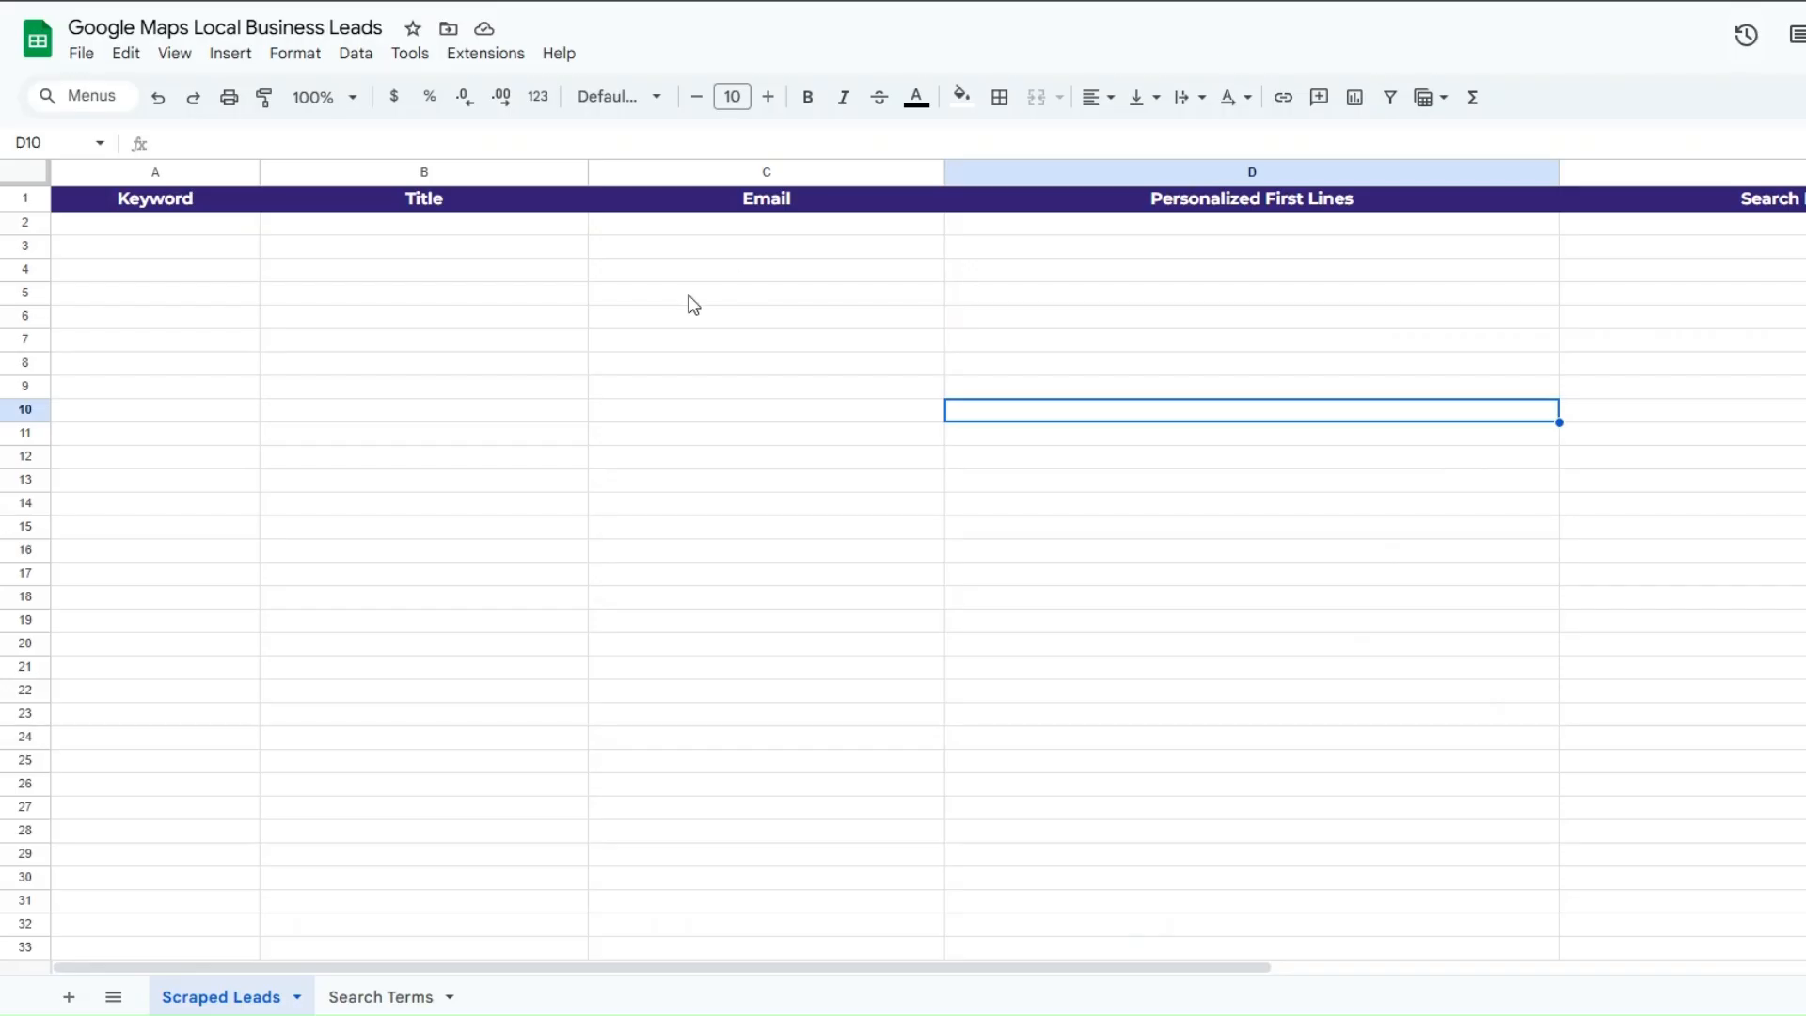
- Switch to the Google Maps Local Business Leads spreadsheet and review the column headers of the Scraped Leads sheet
{"action": "left_click", "coordinate": [694, 304]}
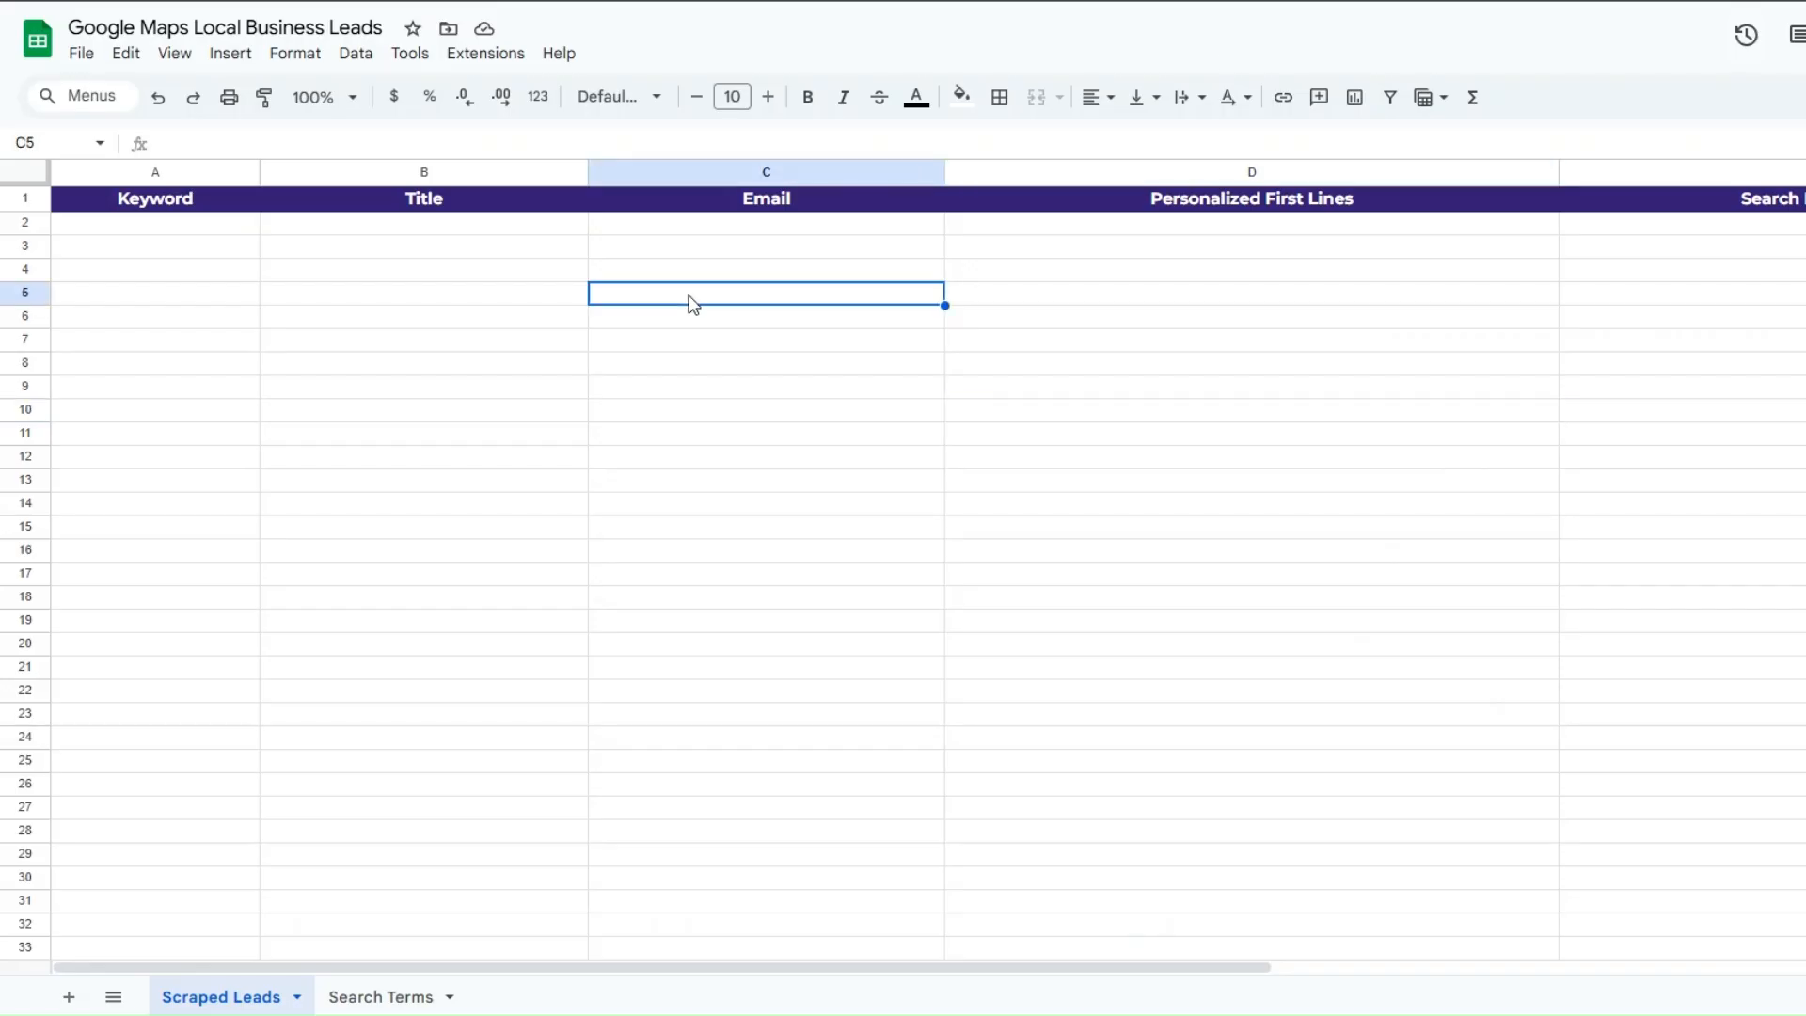
{"action": "left_click", "coordinate": [188, 271]}
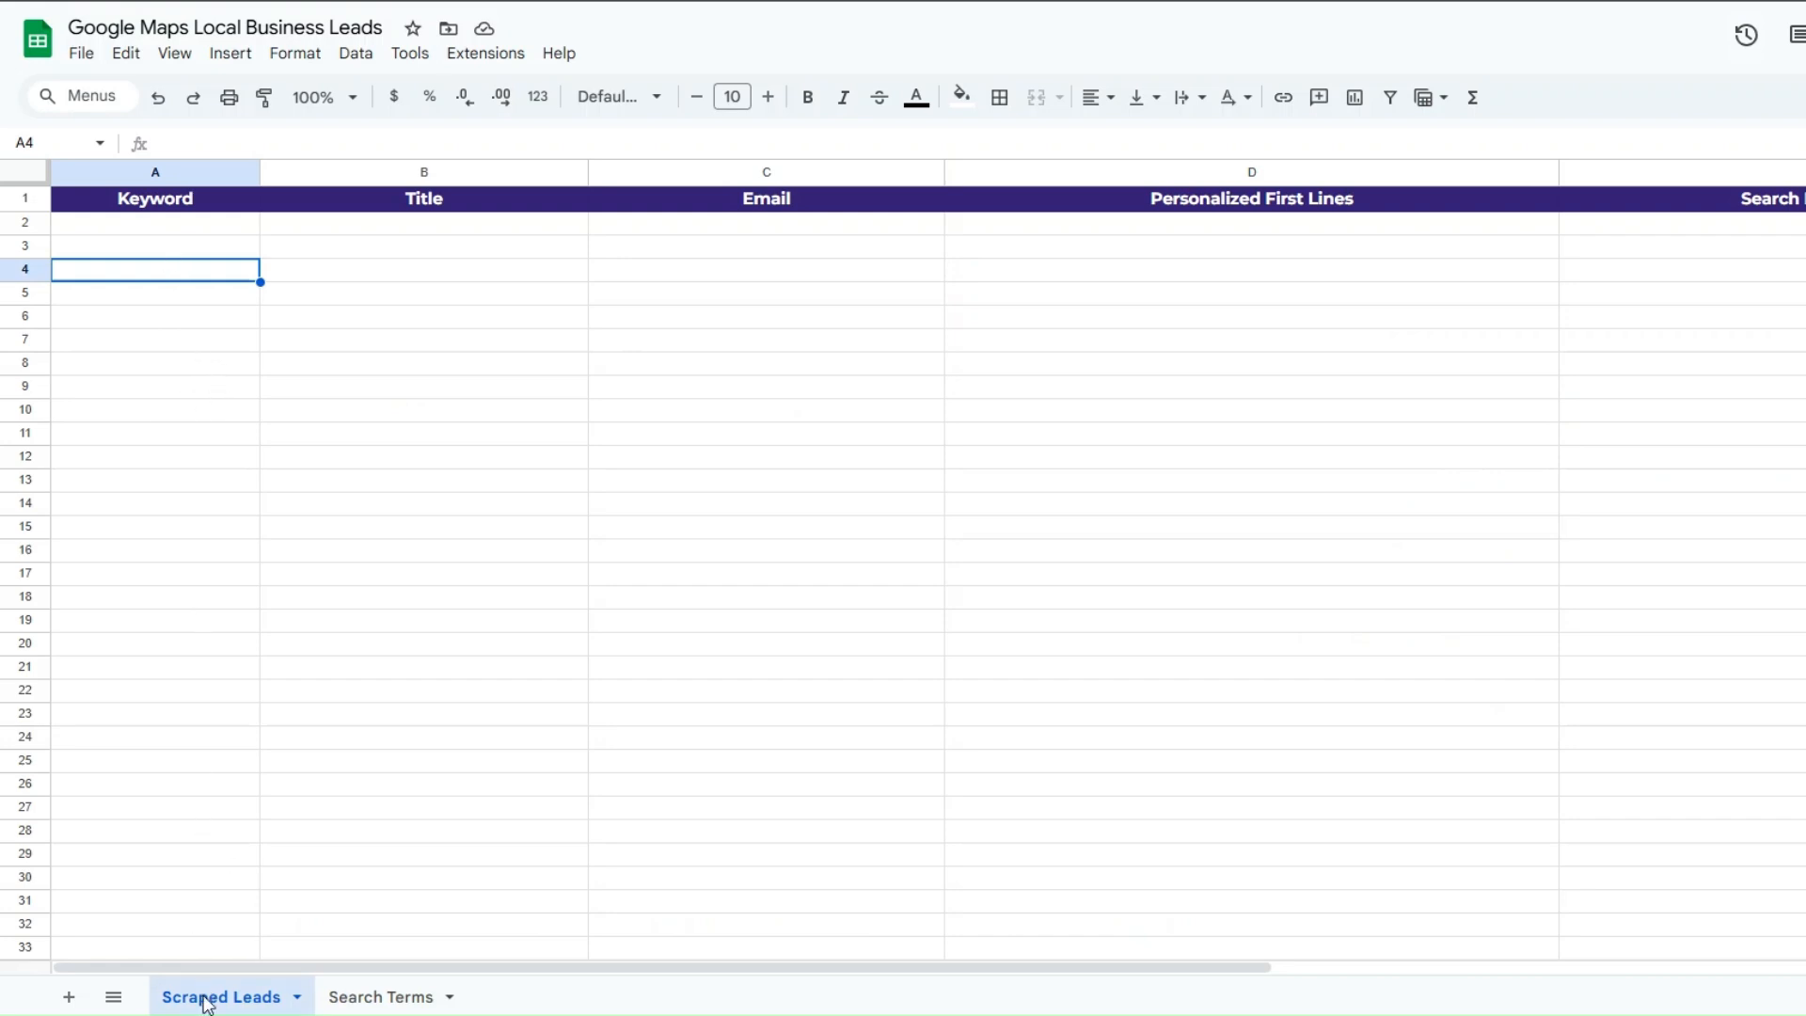
{"action": "left_click", "coordinate": [174, 344]}
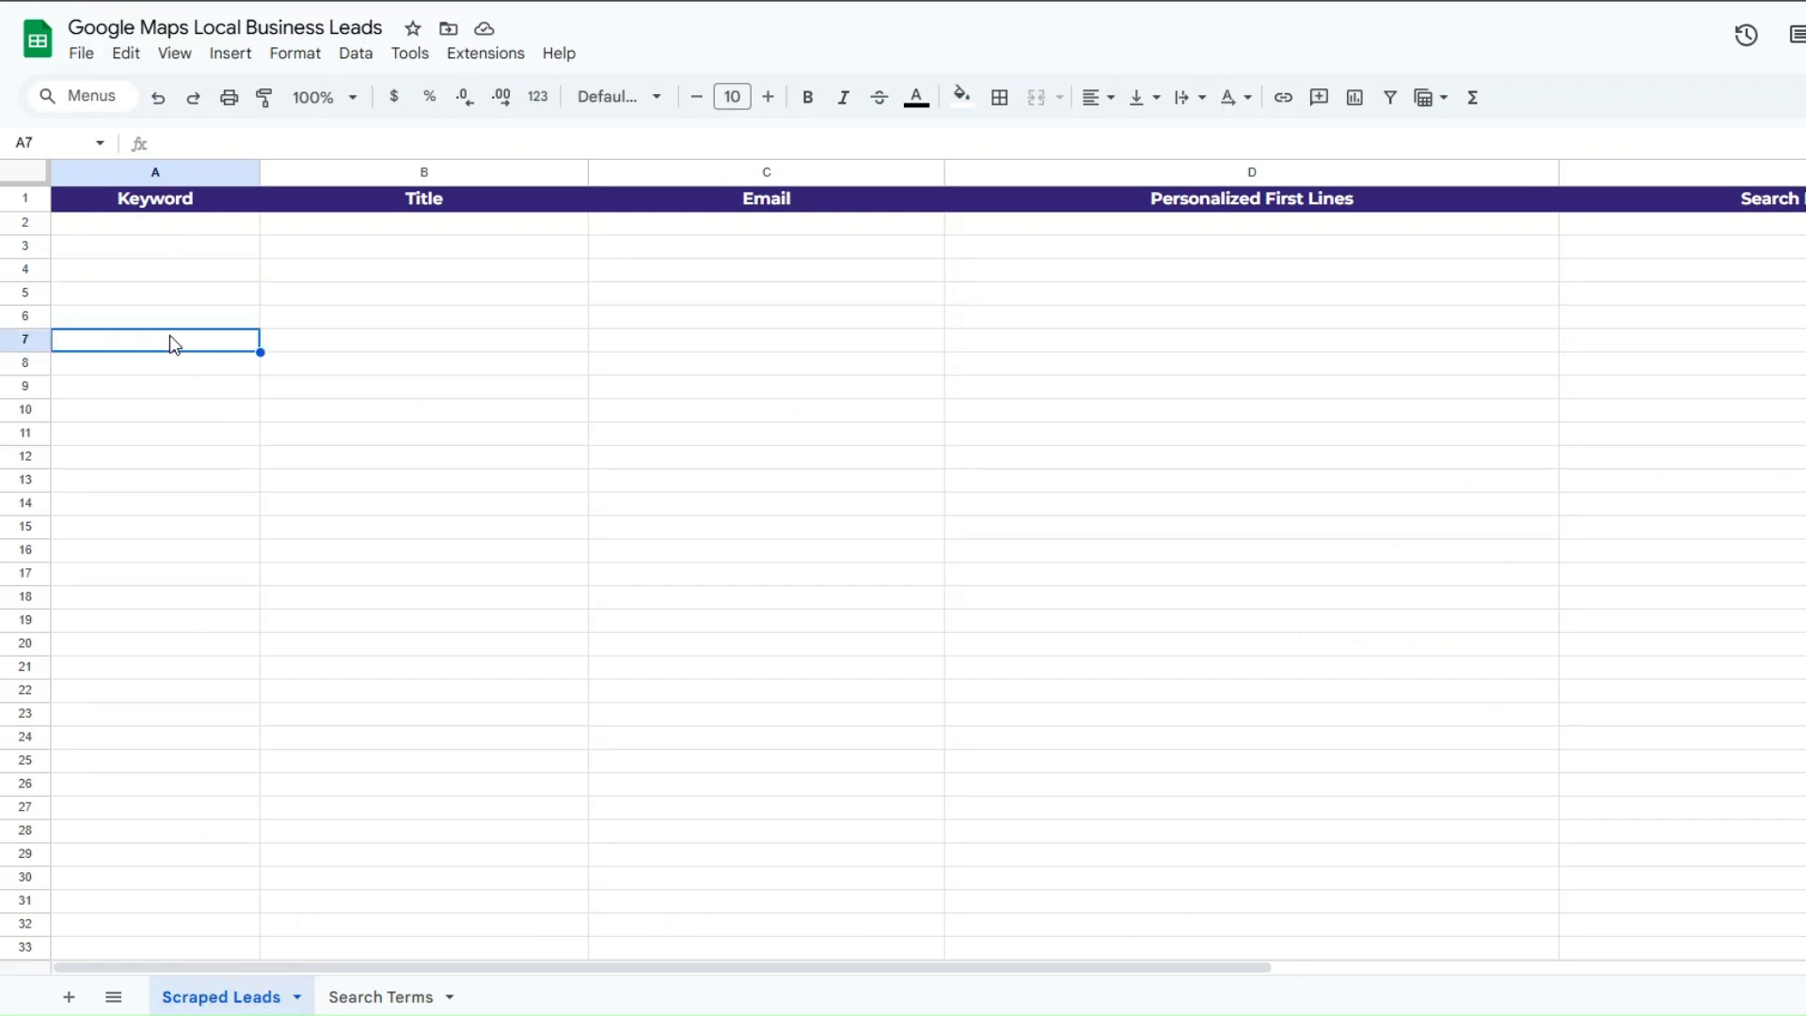
{"action": "left_click", "coordinate": [161, 301]}
{"action": "left_click", "coordinate": [431, 288]}
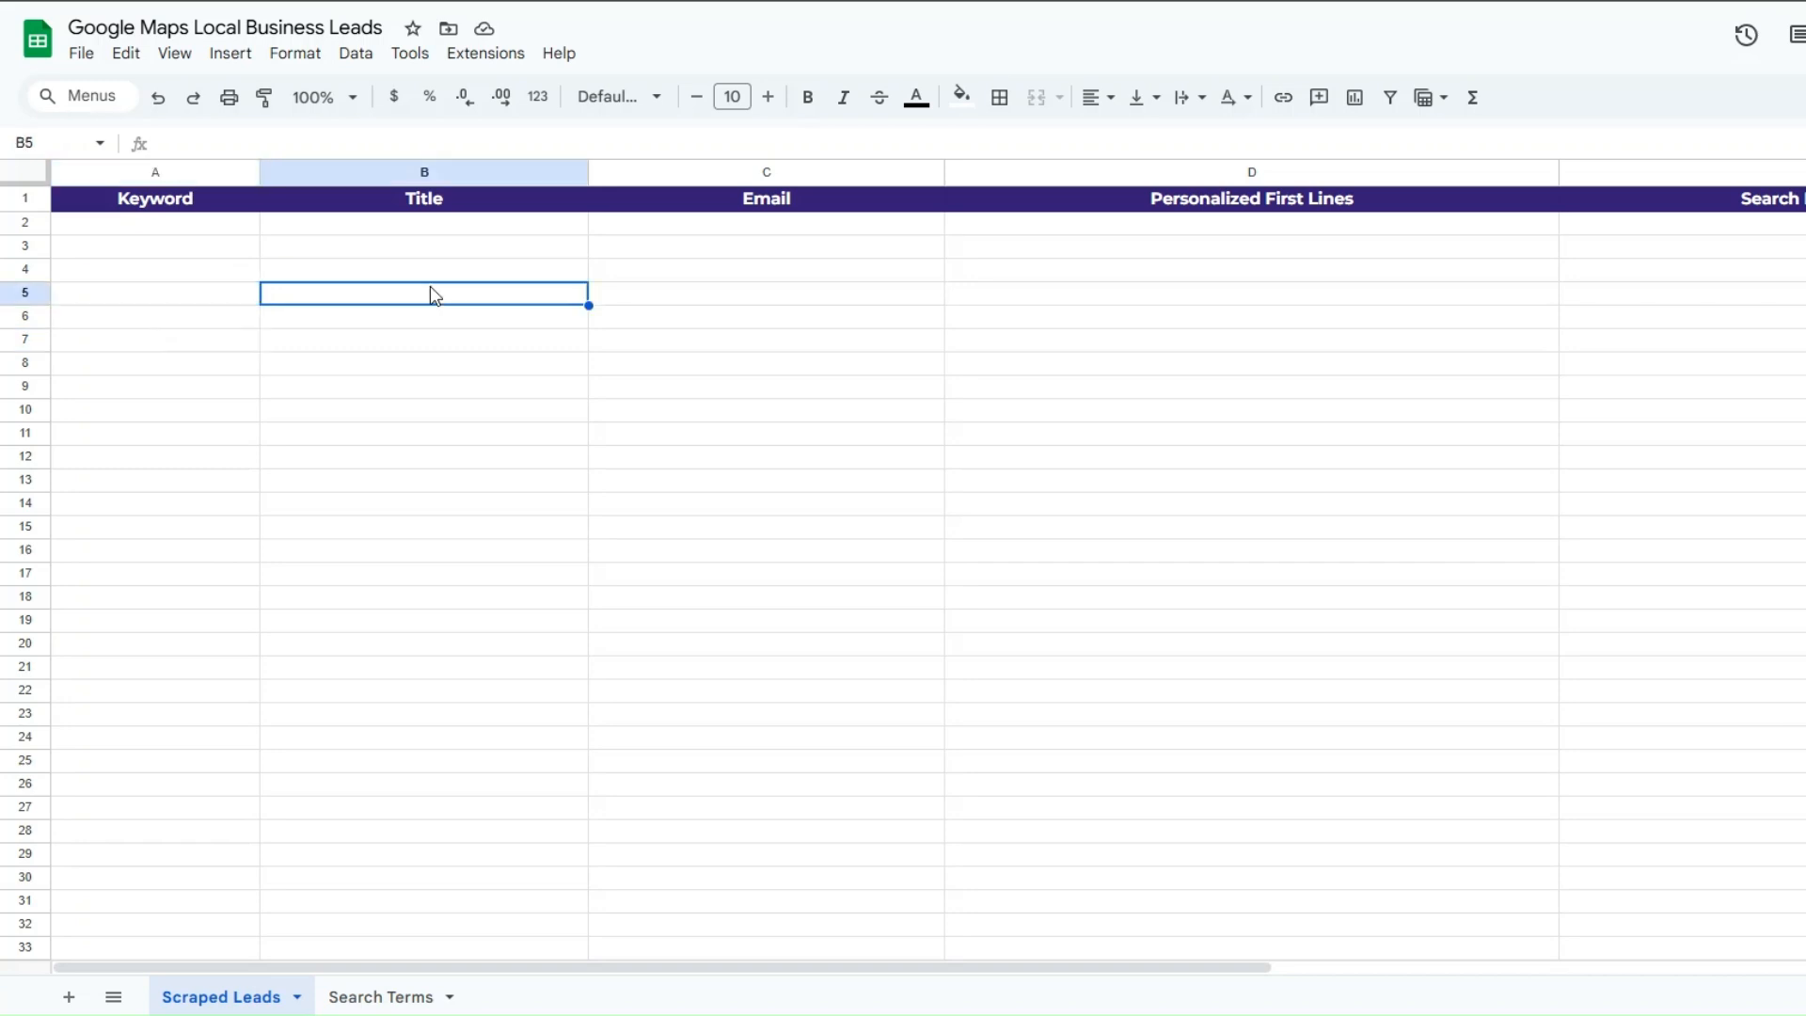
{"action": "left_click", "coordinate": [820, 318]}
{"action": "left_click", "coordinate": [1233, 318]}
{"action": "left_click", "coordinate": [1739, 317]}
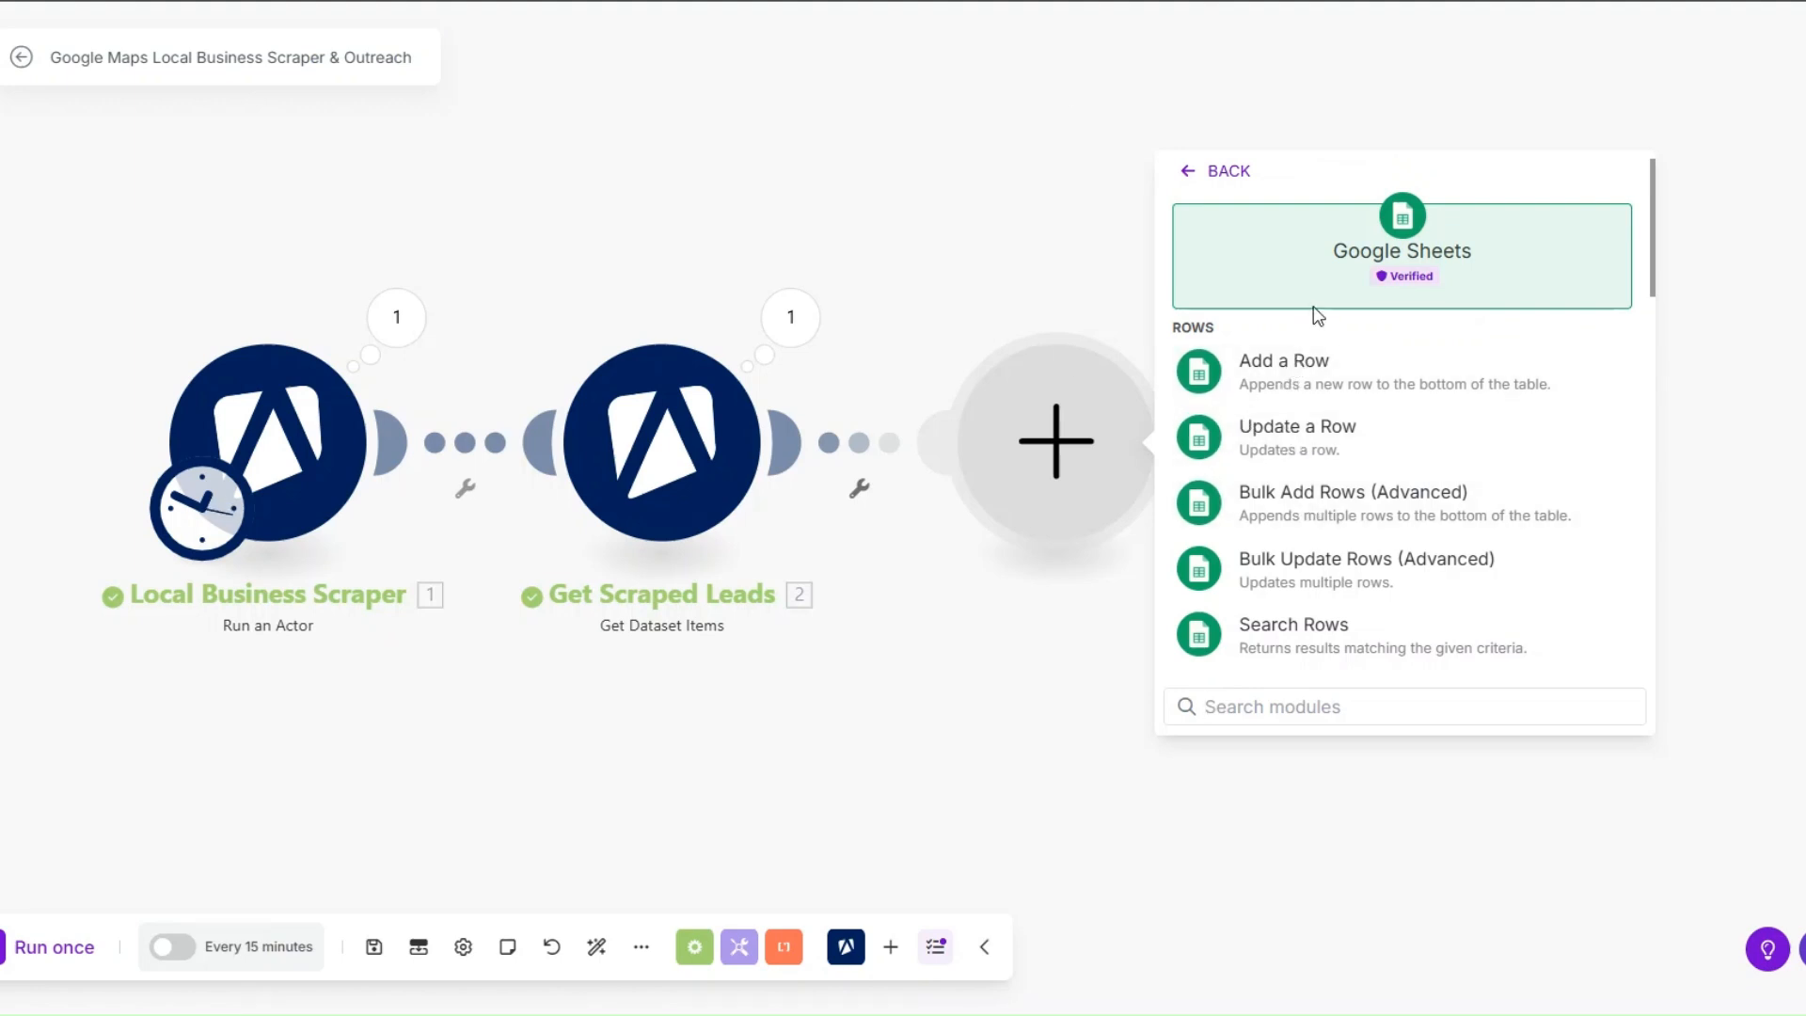
- Back in Make, add the Add a Row module with the Google Maps Local Business Leads spreadsheet and its Scraped Leads sheet
{"action": "left_click", "coordinate": [1301, 367]}
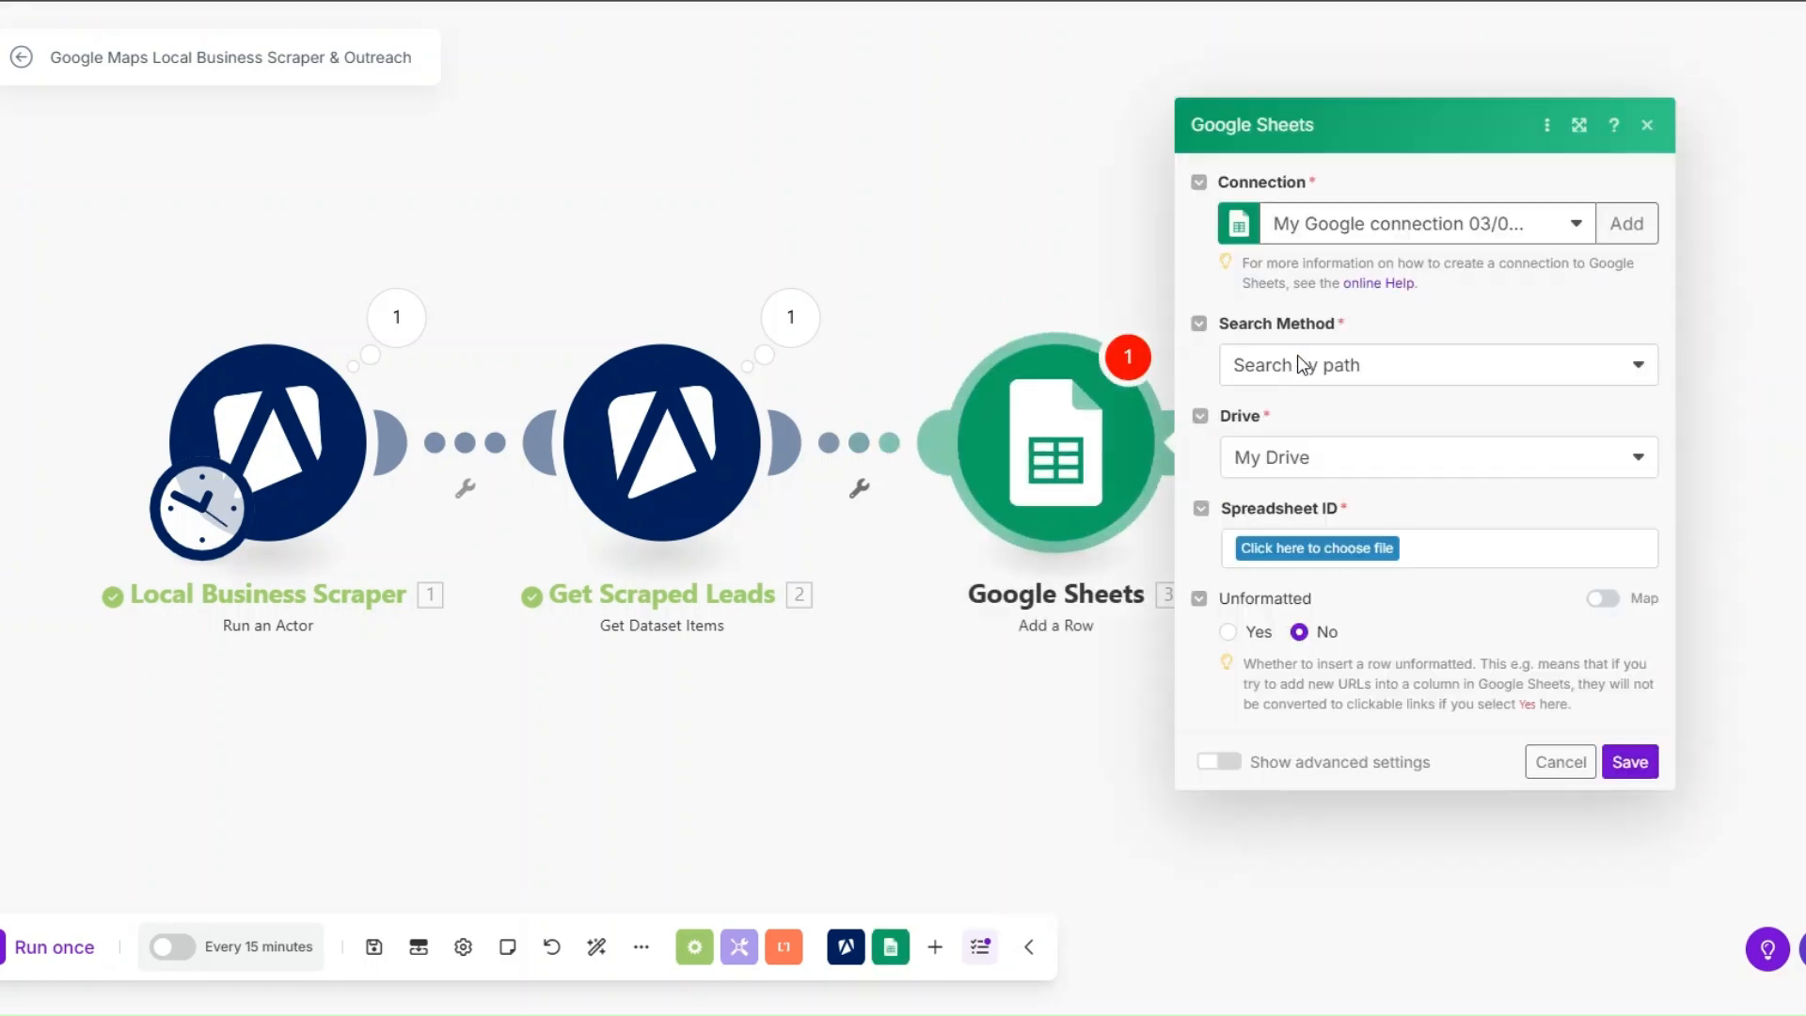
{"action": "left_click", "coordinate": [1303, 547]}
{"action": "left_click", "coordinate": [1101, 628]}
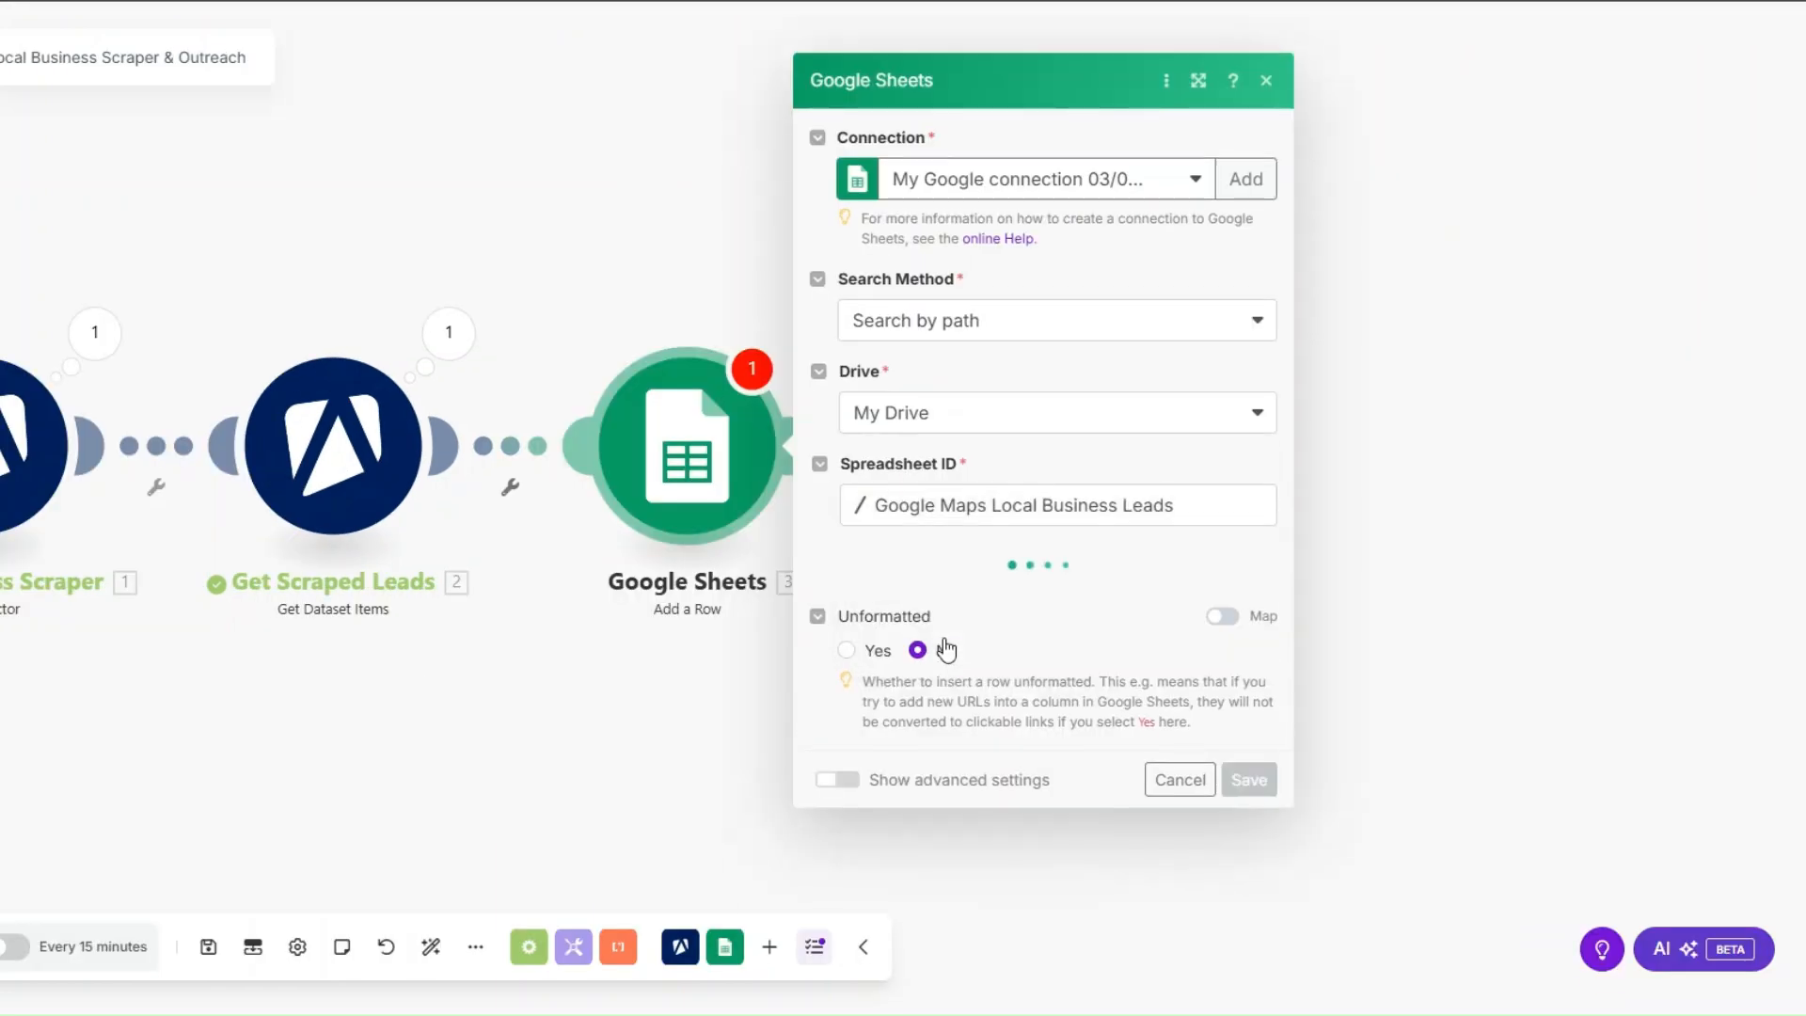
{"action": "left_click", "coordinate": [926, 592]}
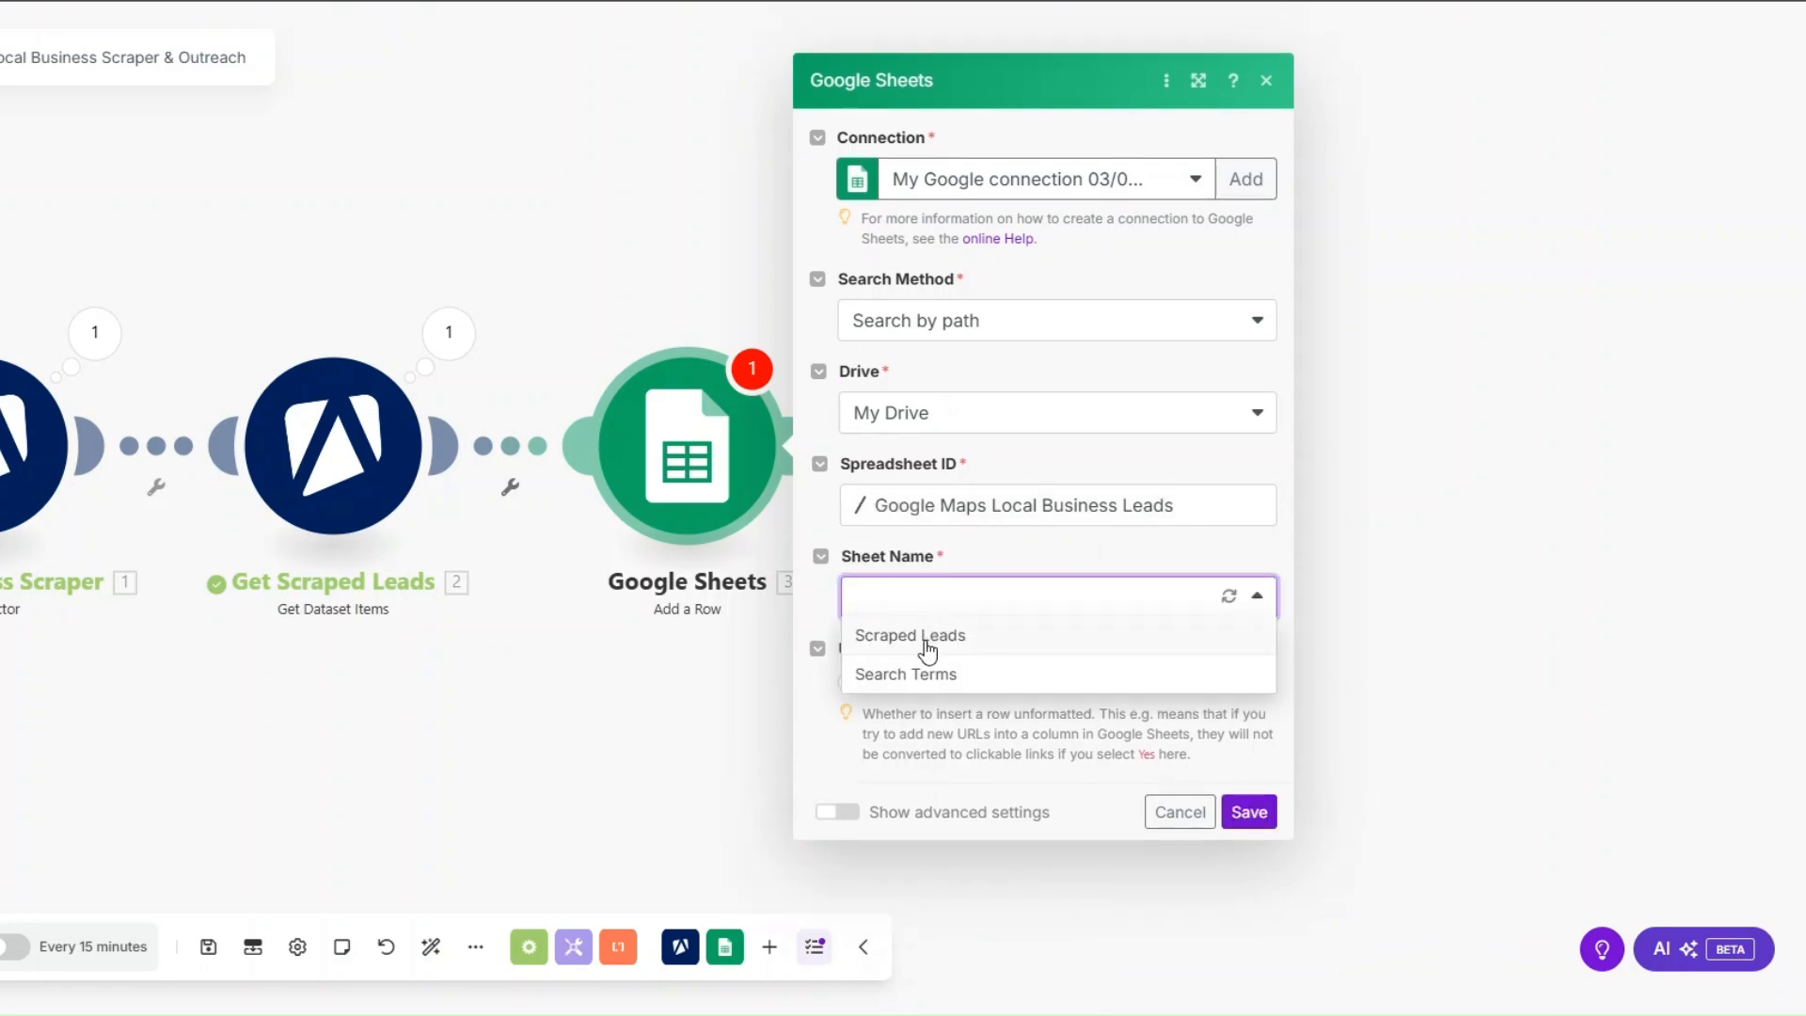
{"action": "left_click", "coordinate": [922, 632]}
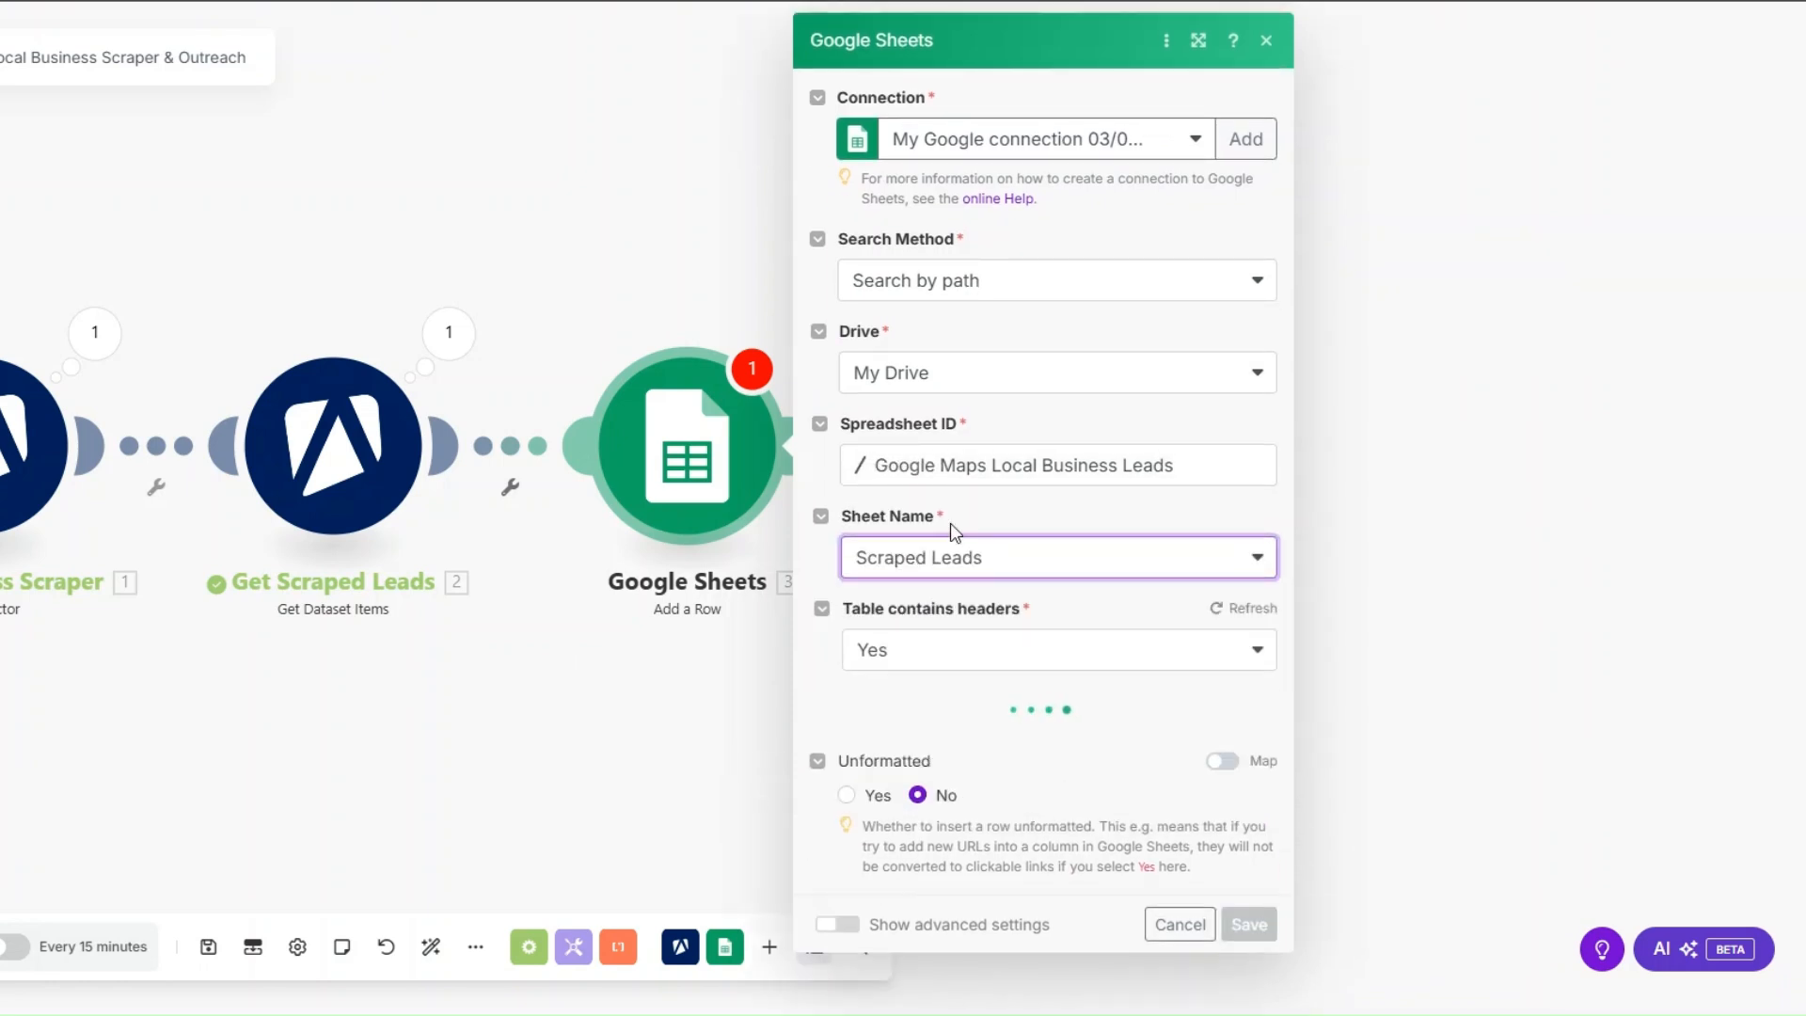
- Map the Keyword column to categoryName and the Title column to title from Get Scraped Leads
{"action": "scroll", "coordinate": [950, 522], "scroll_direction": "down", "scroll_amount": 2}
{"action": "scroll", "coordinate": [950, 523], "scroll_direction": "down", "scroll_amount": 3}
{"action": "left_click", "coordinate": [920, 328]}
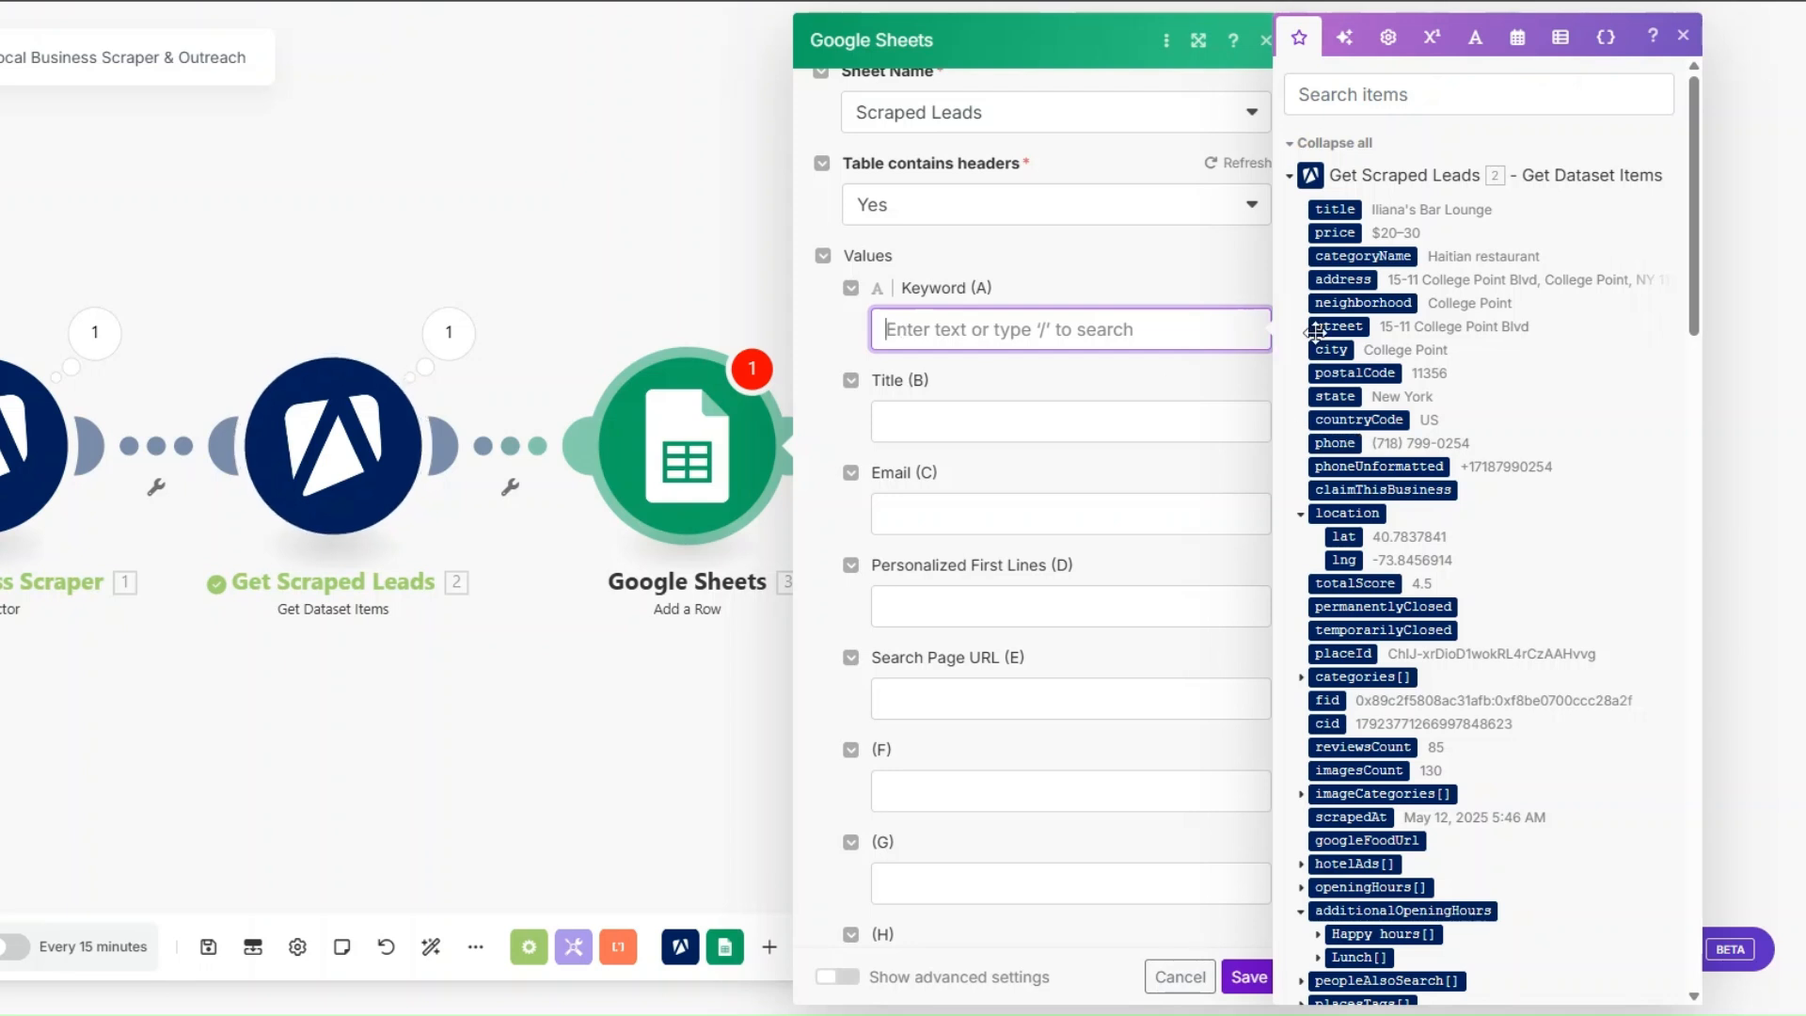
{"action": "left_click_drag", "start_coordinate": [1363, 256], "coordinate": [1054, 334]}
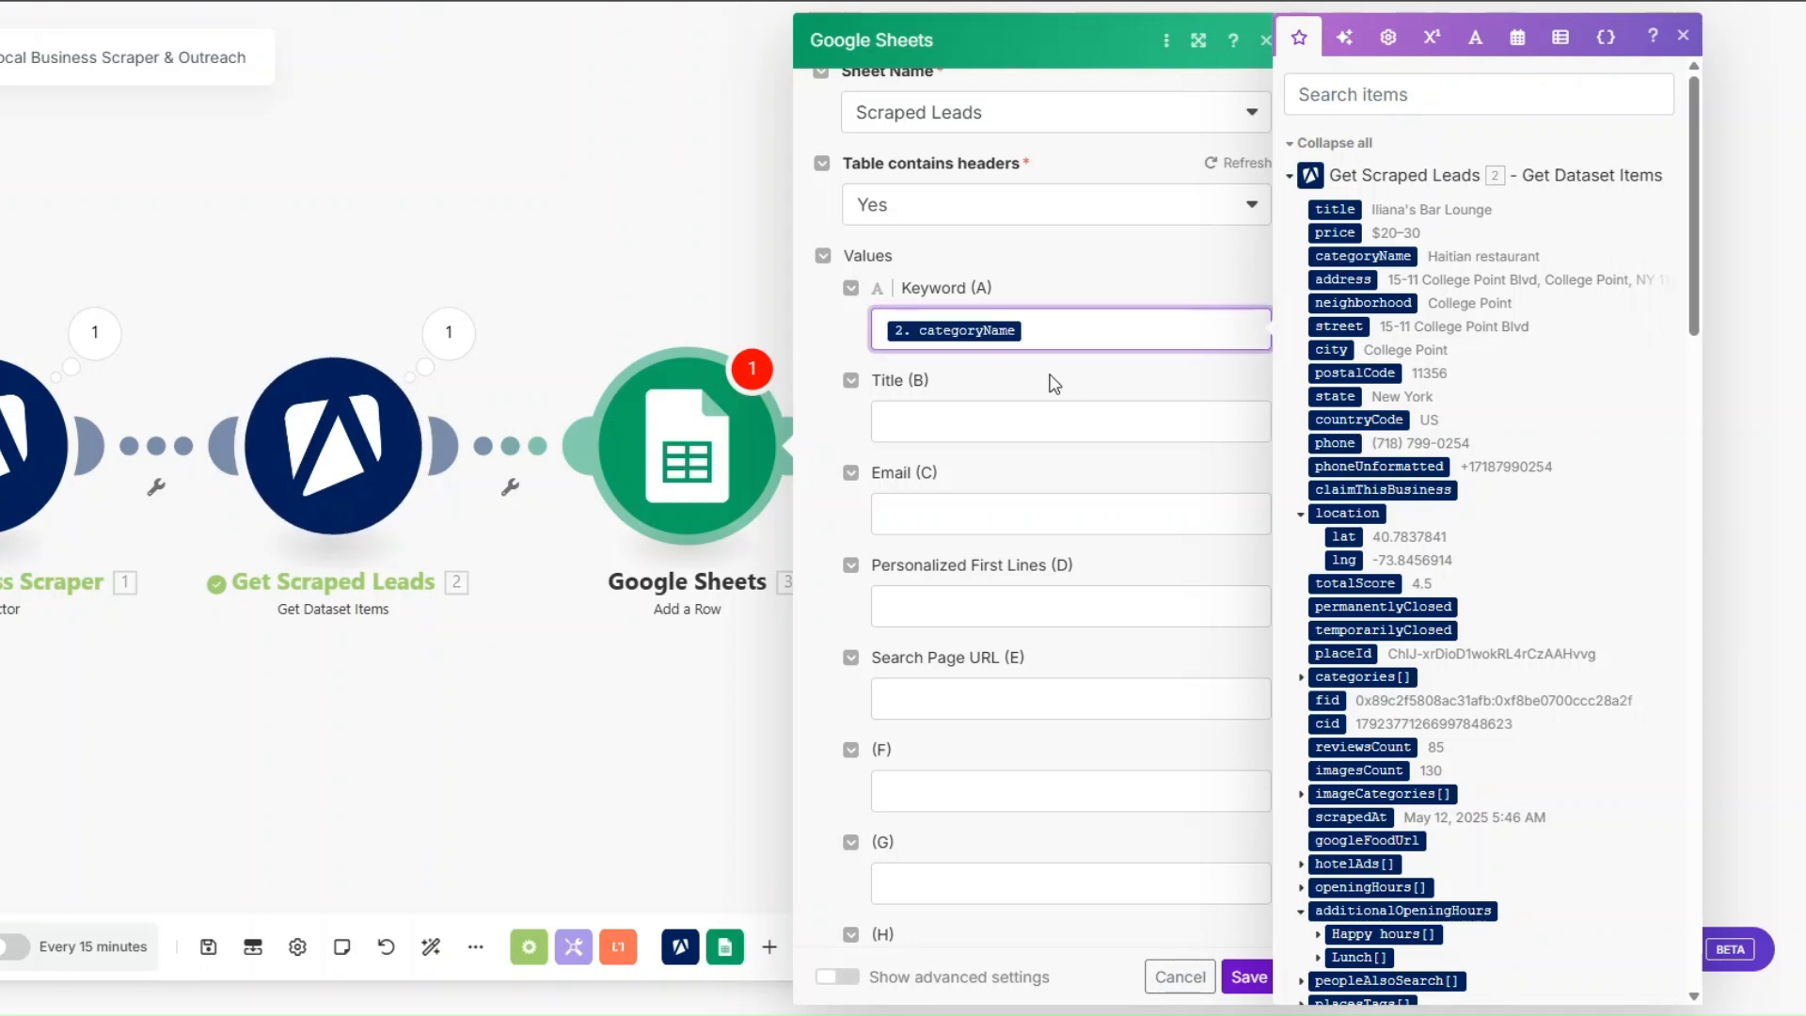
{"action": "left_click", "coordinate": [913, 430]}
{"action": "left_click", "coordinate": [1335, 209]}
- Map the Email column to the first item of the emails array from Get Scraped Leads
{"action": "left_click", "coordinate": [929, 522]}
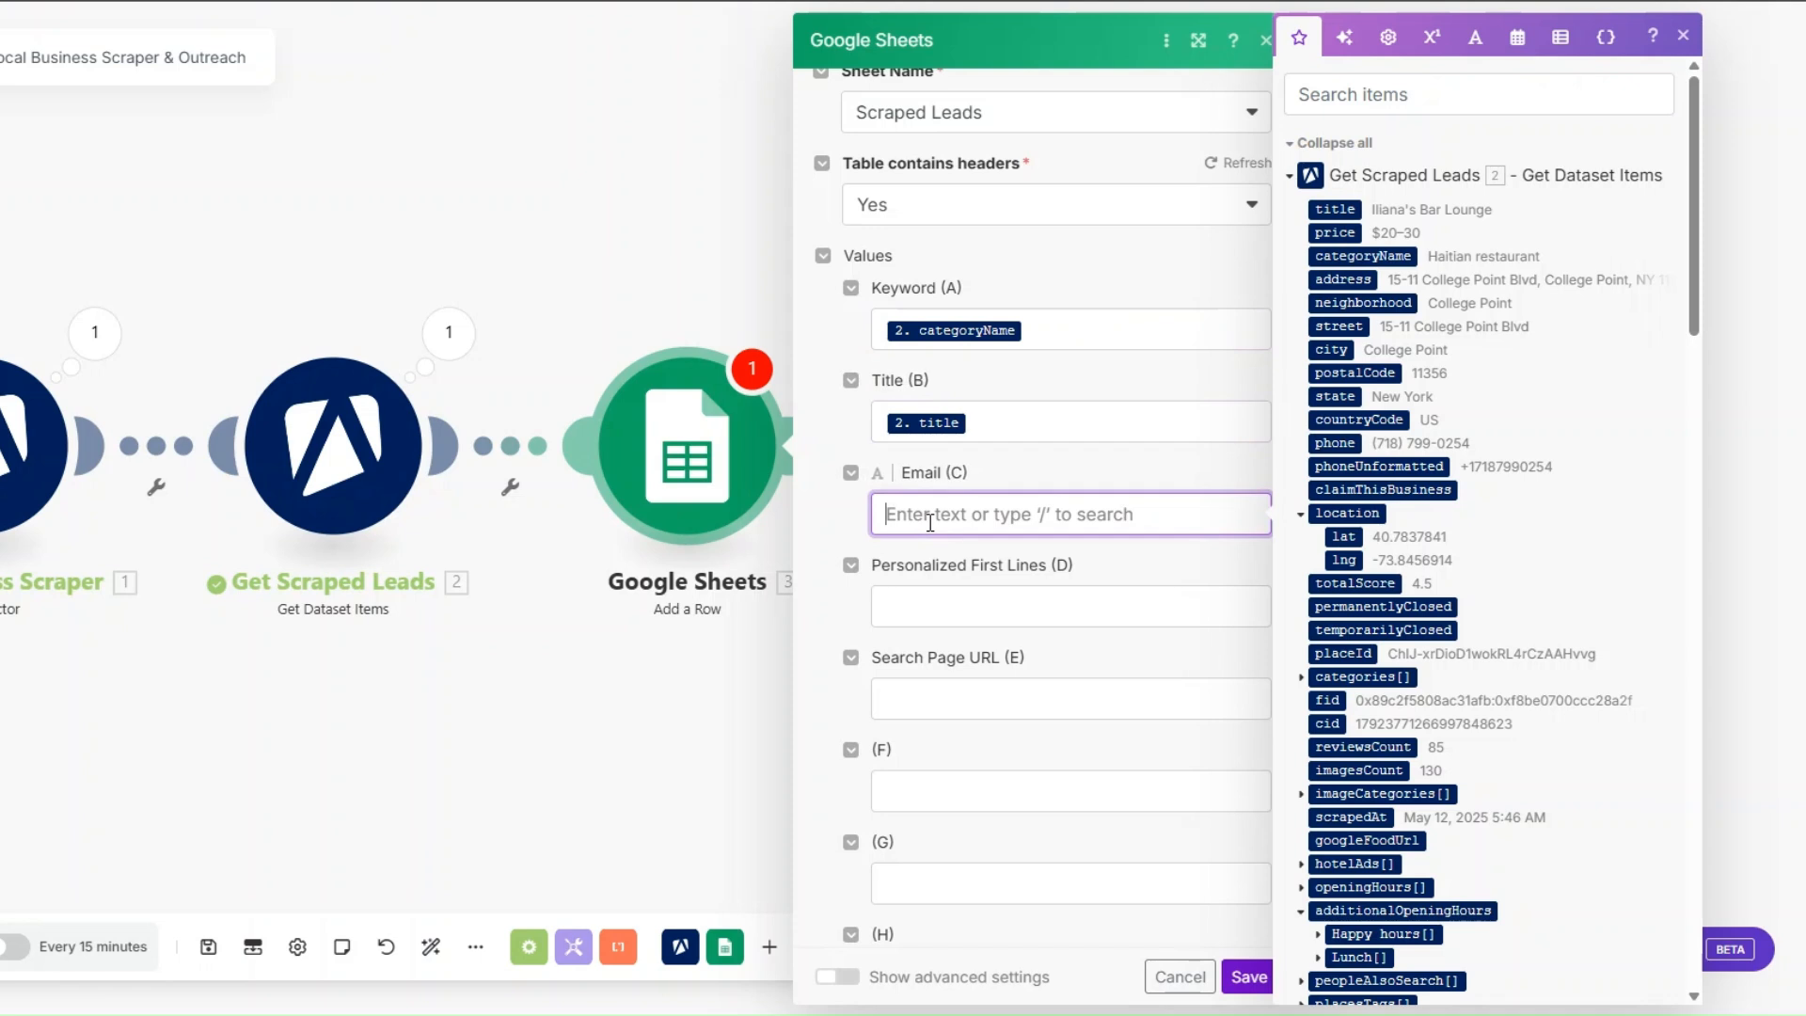
{"action": "left_click", "coordinate": [1376, 97]}
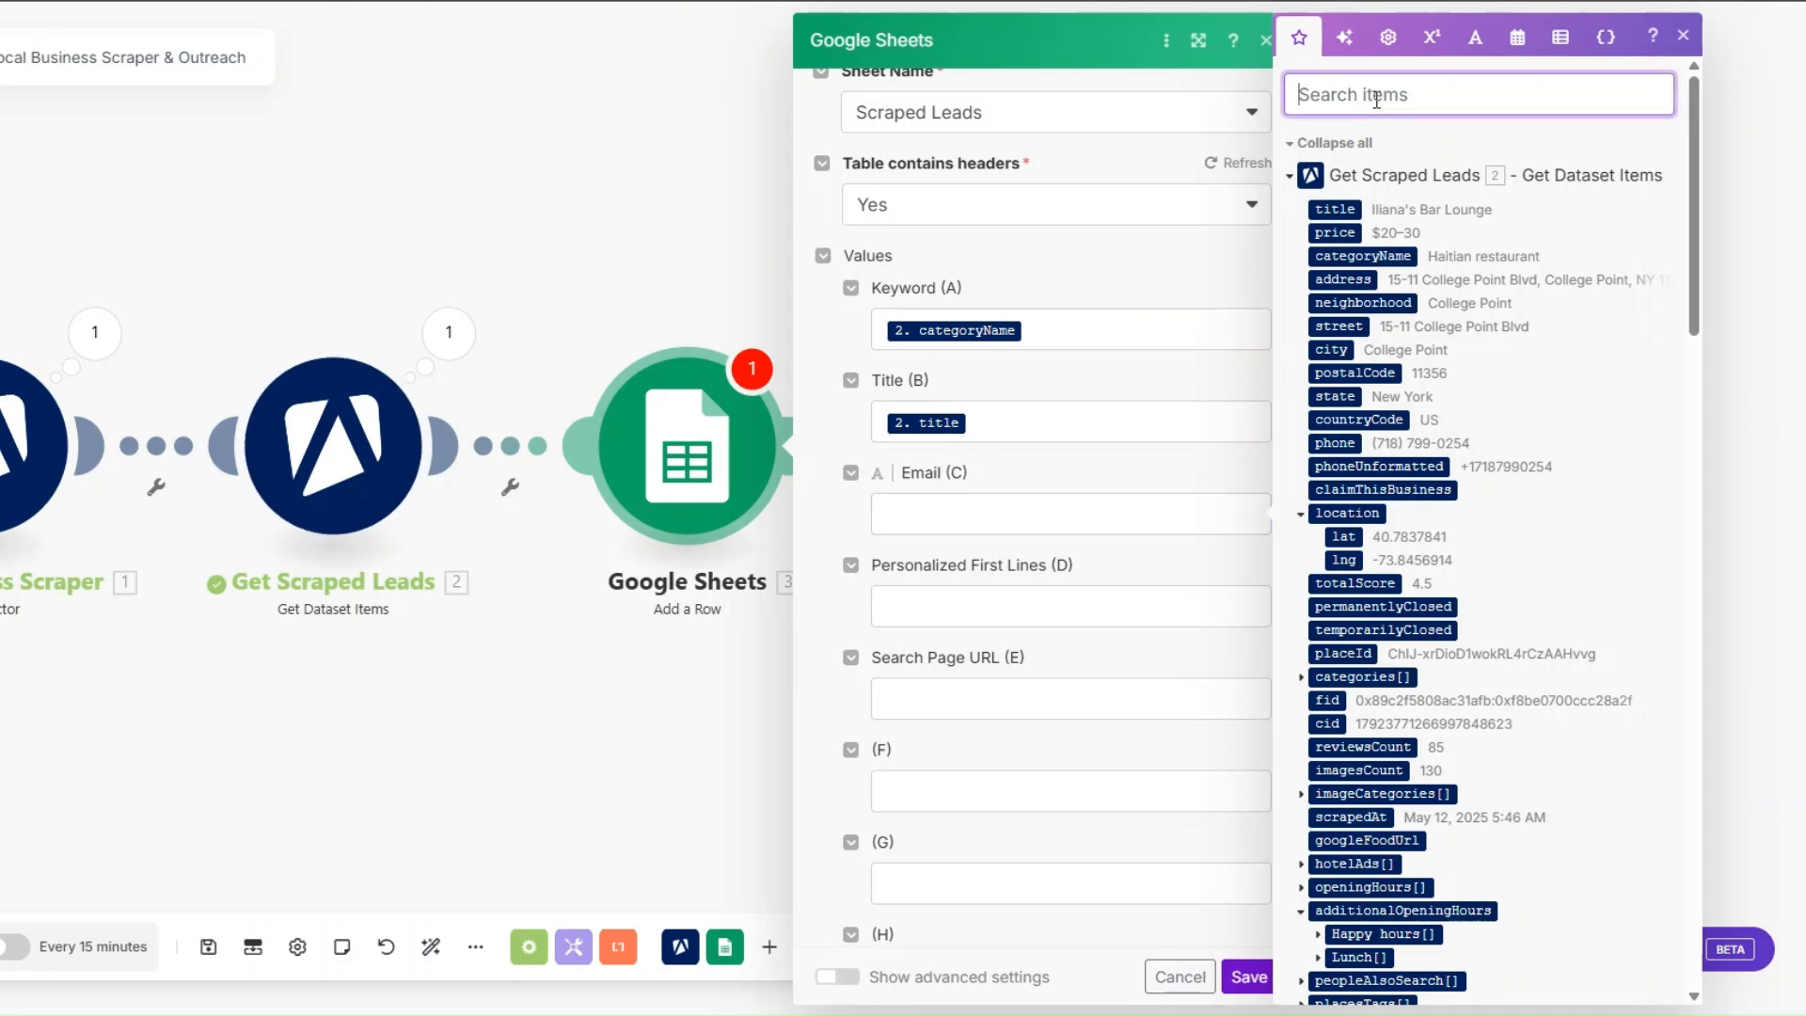
{"action": "type", "text": "em"}
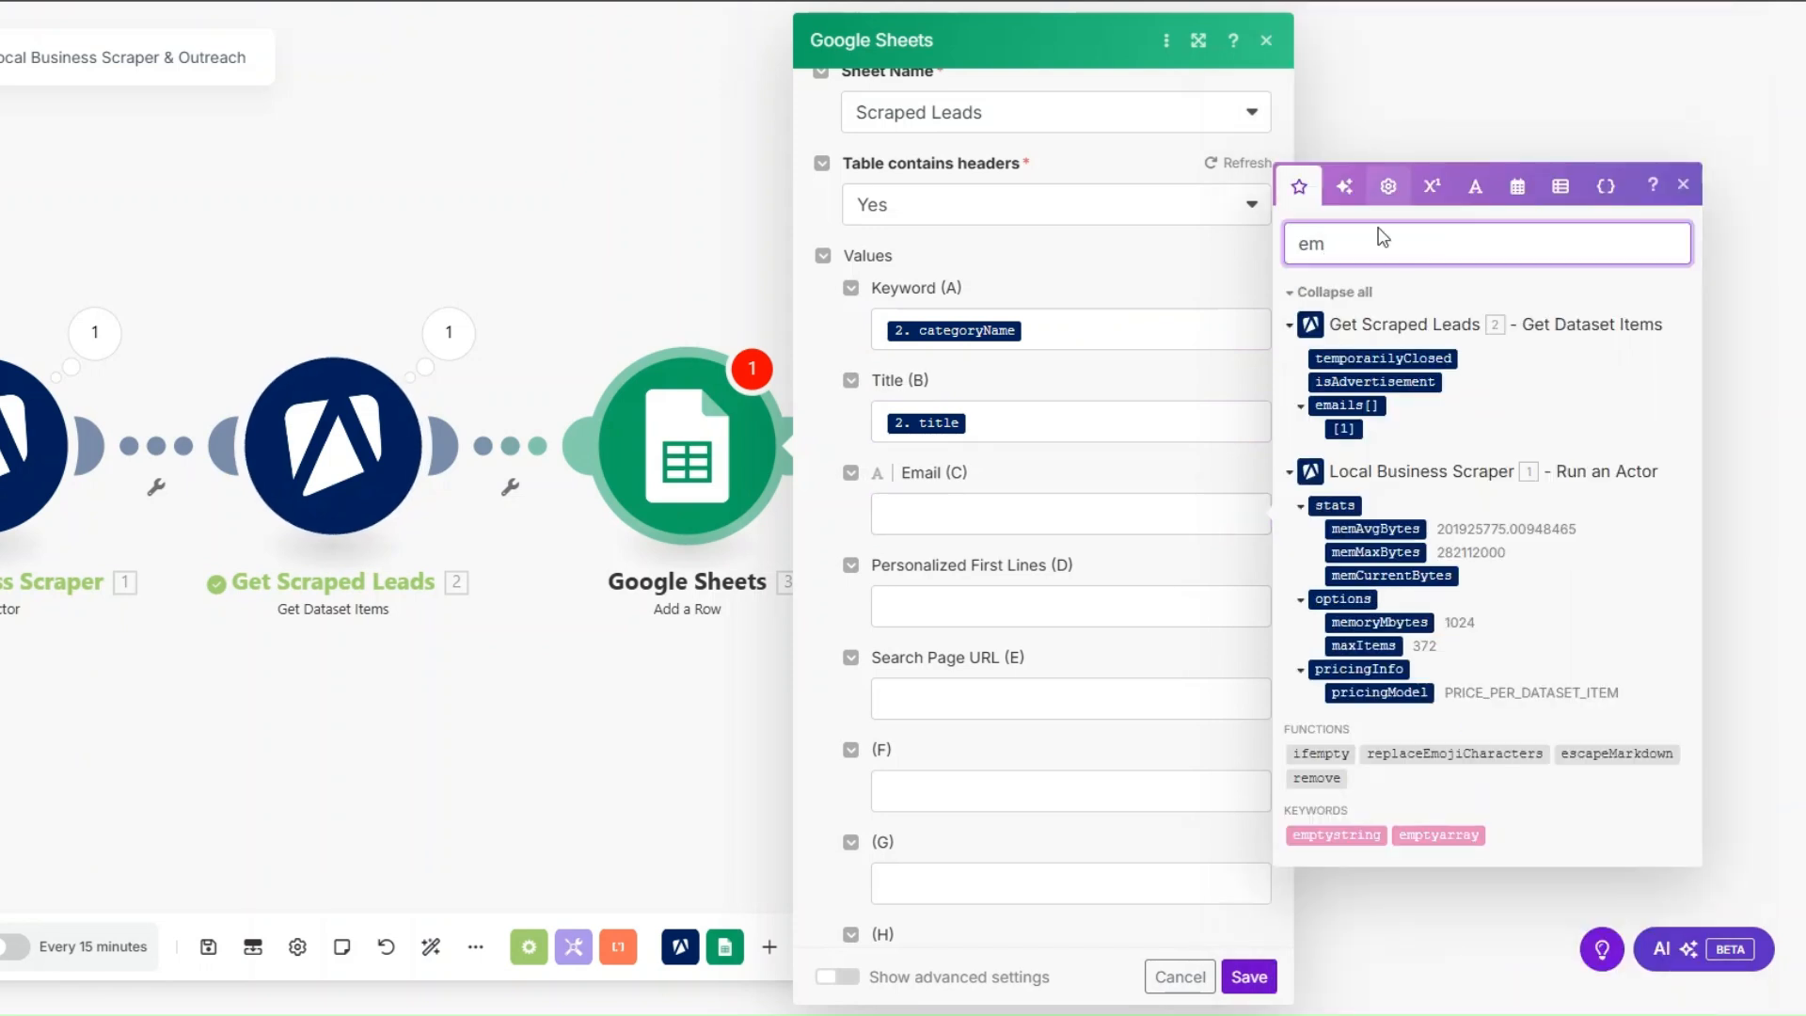
{"action": "left_click", "coordinate": [1341, 430]}
- Map the Search Page URL column to searchPageUrl, leave Personalized First Lines empty and save the module
{"action": "left_click", "coordinate": [984, 613]}
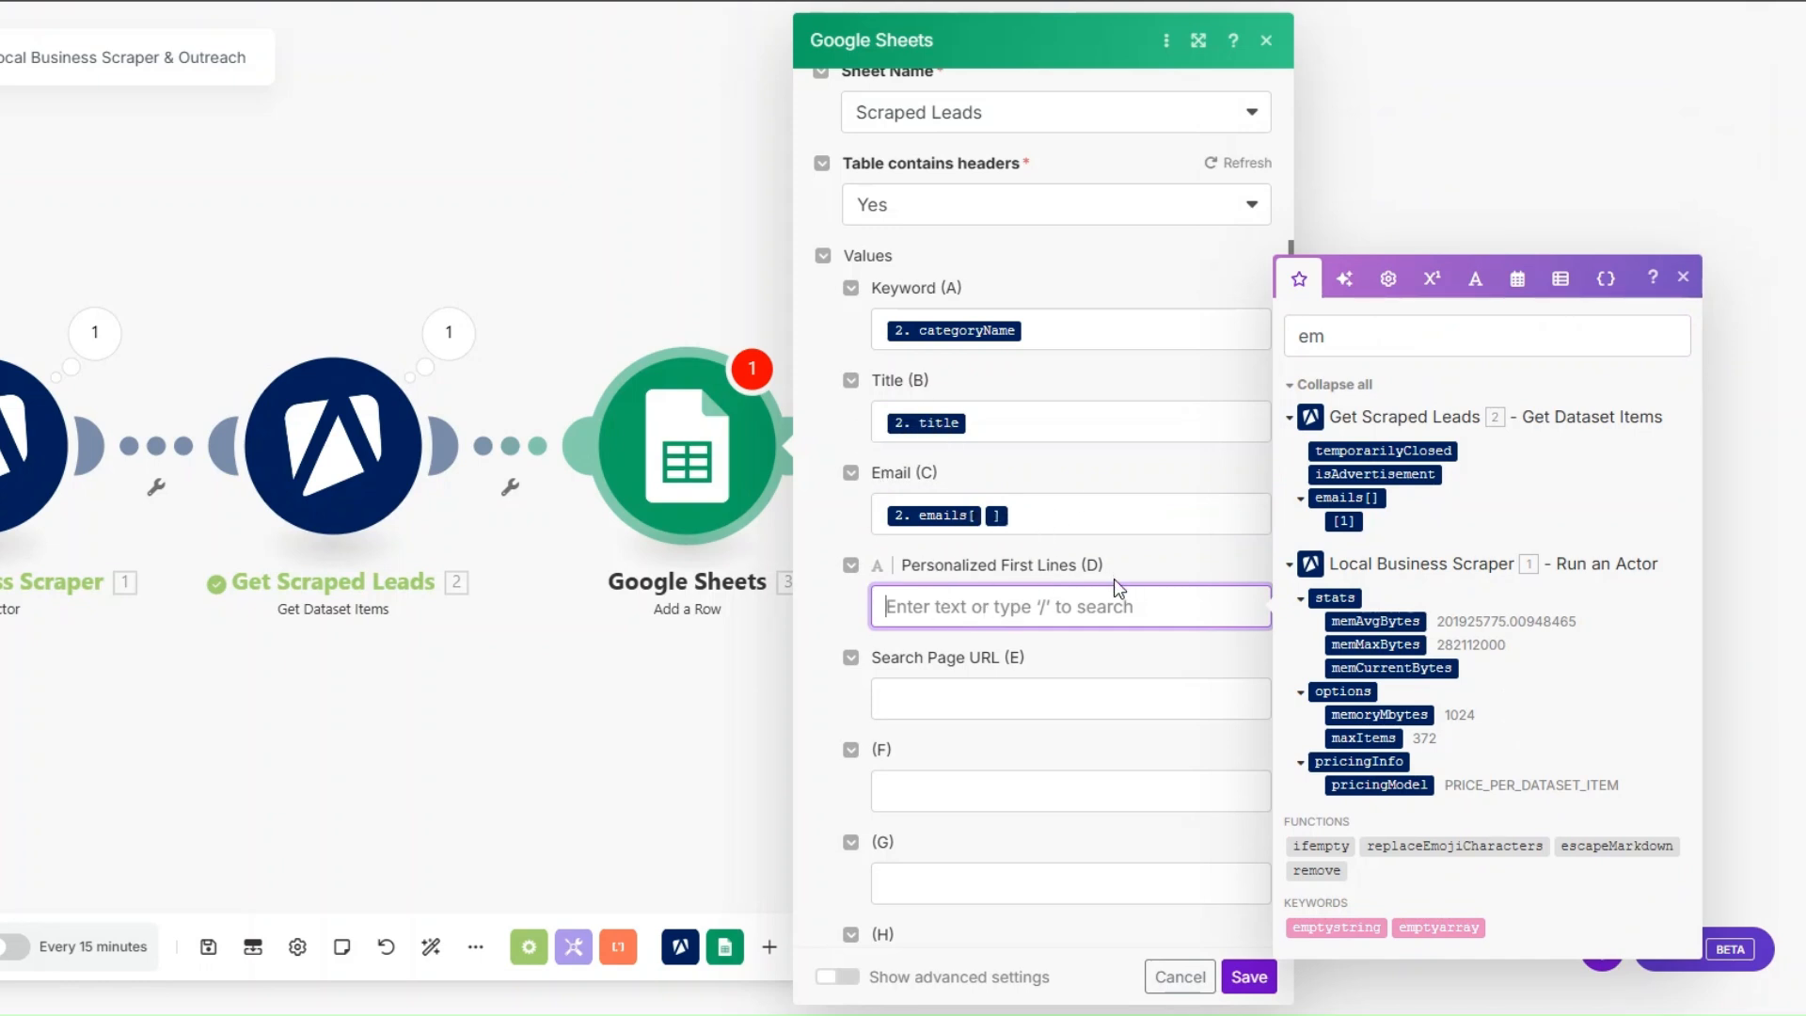
{"action": "left_click", "coordinate": [982, 684]}
{"action": "left_click", "coordinate": [1339, 385]}
{"action": "key", "text": "BackSpace"}
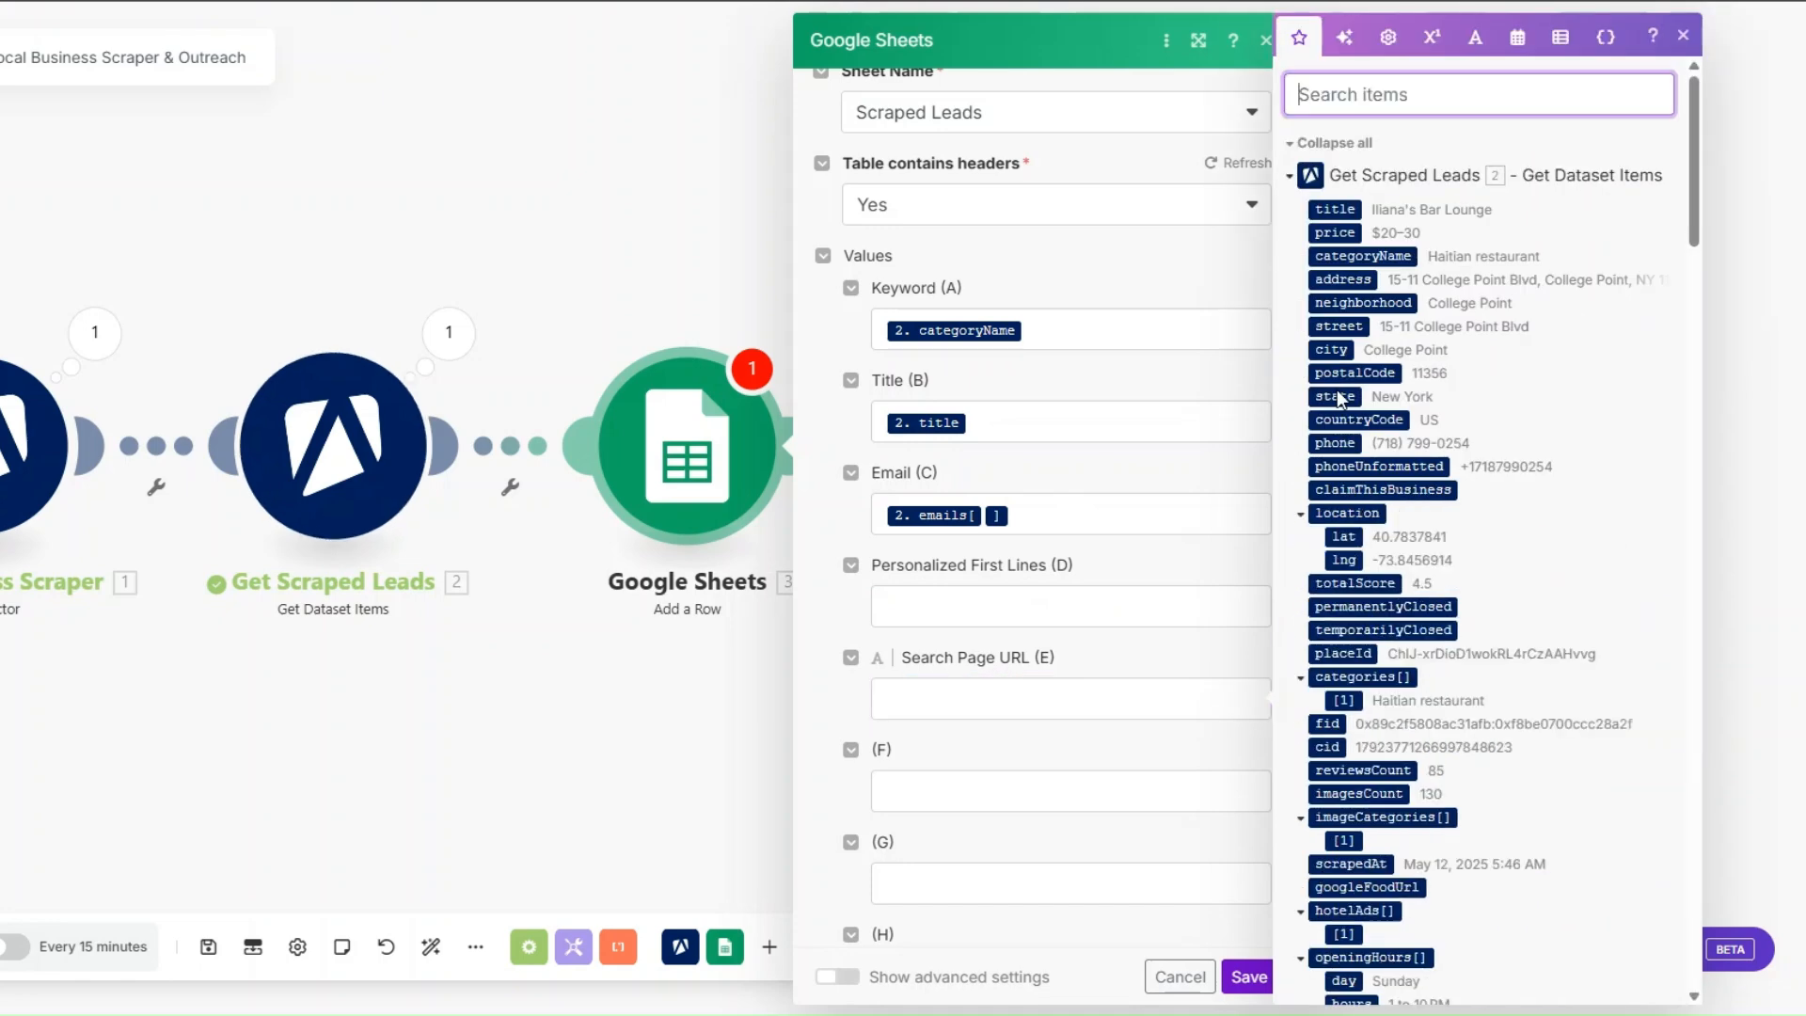
{"action": "scroll", "coordinate": [1345, 414], "scroll_direction": "down", "scroll_amount": 12}
{"action": "scroll", "coordinate": [1369, 458], "scroll_direction": "up", "scroll_amount": 5}
{"action": "scroll", "coordinate": [1368, 460], "scroll_direction": "up", "scroll_amount": 4}
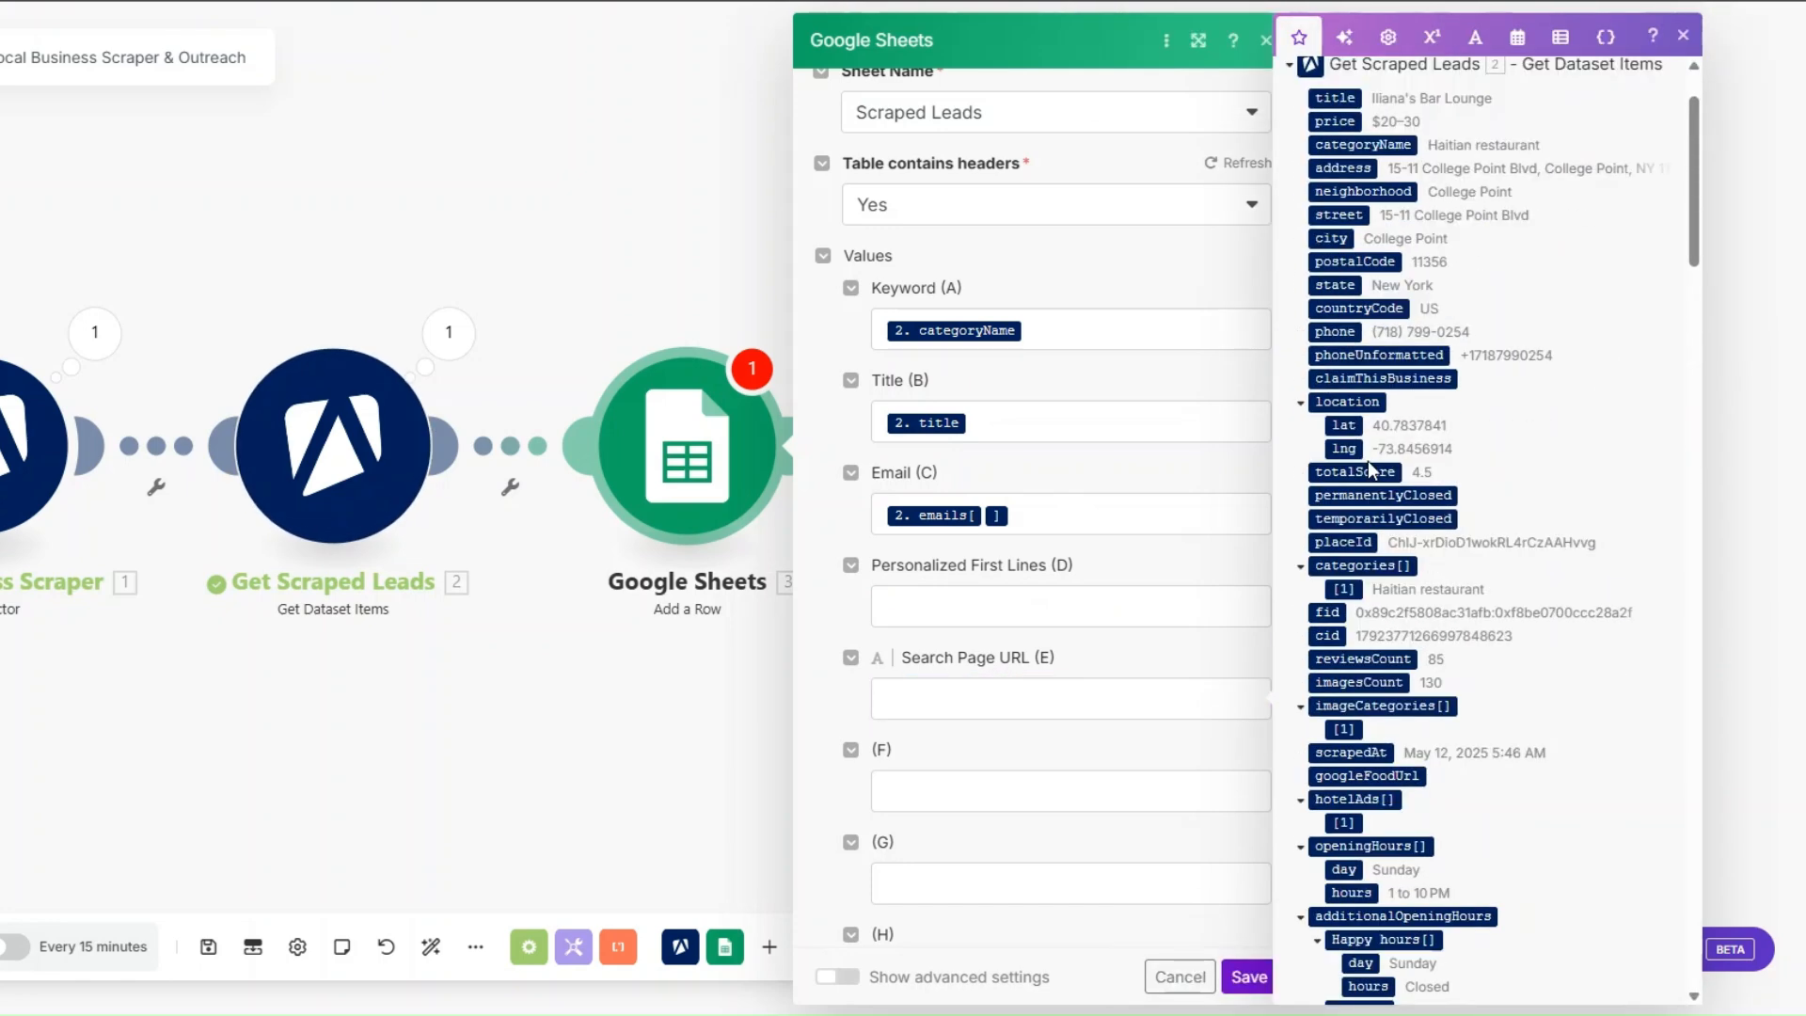
{"action": "scroll", "coordinate": [1367, 460], "scroll_direction": "down", "scroll_amount": 7}
{"action": "scroll", "coordinate": [1372, 471], "scroll_direction": "down", "scroll_amount": 10}
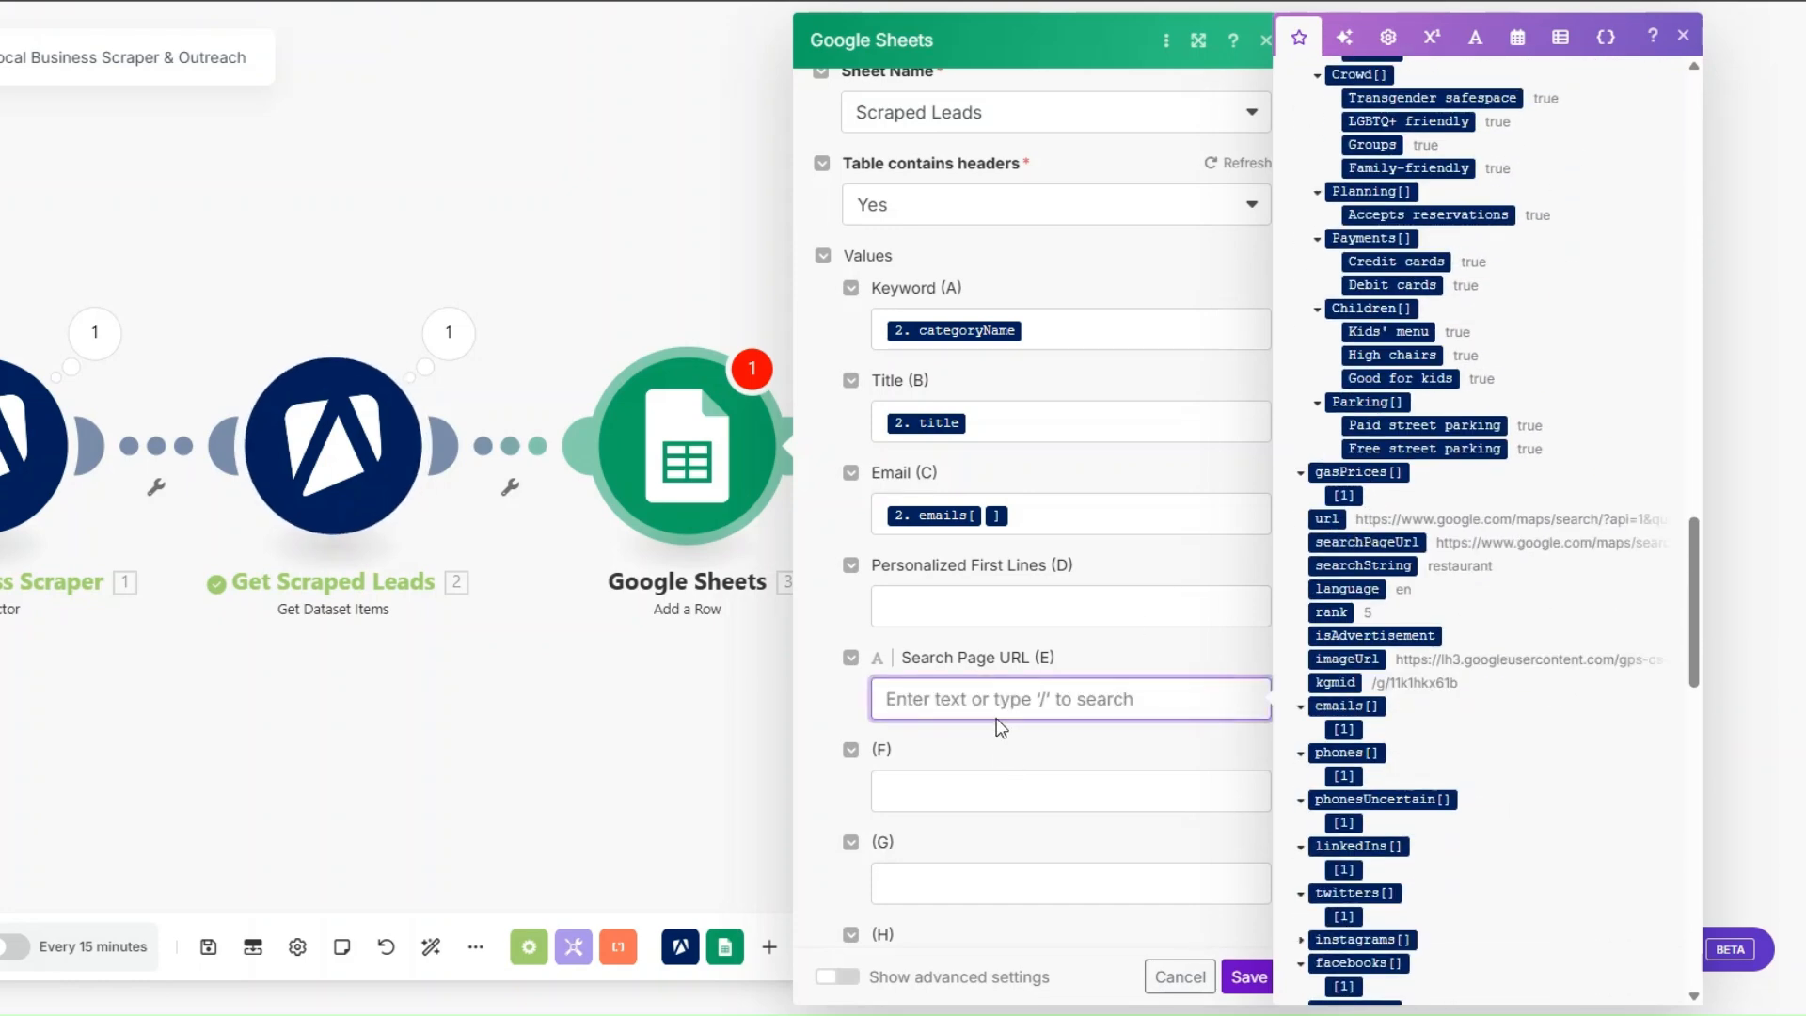
{"action": "left_click", "coordinate": [1340, 543]}
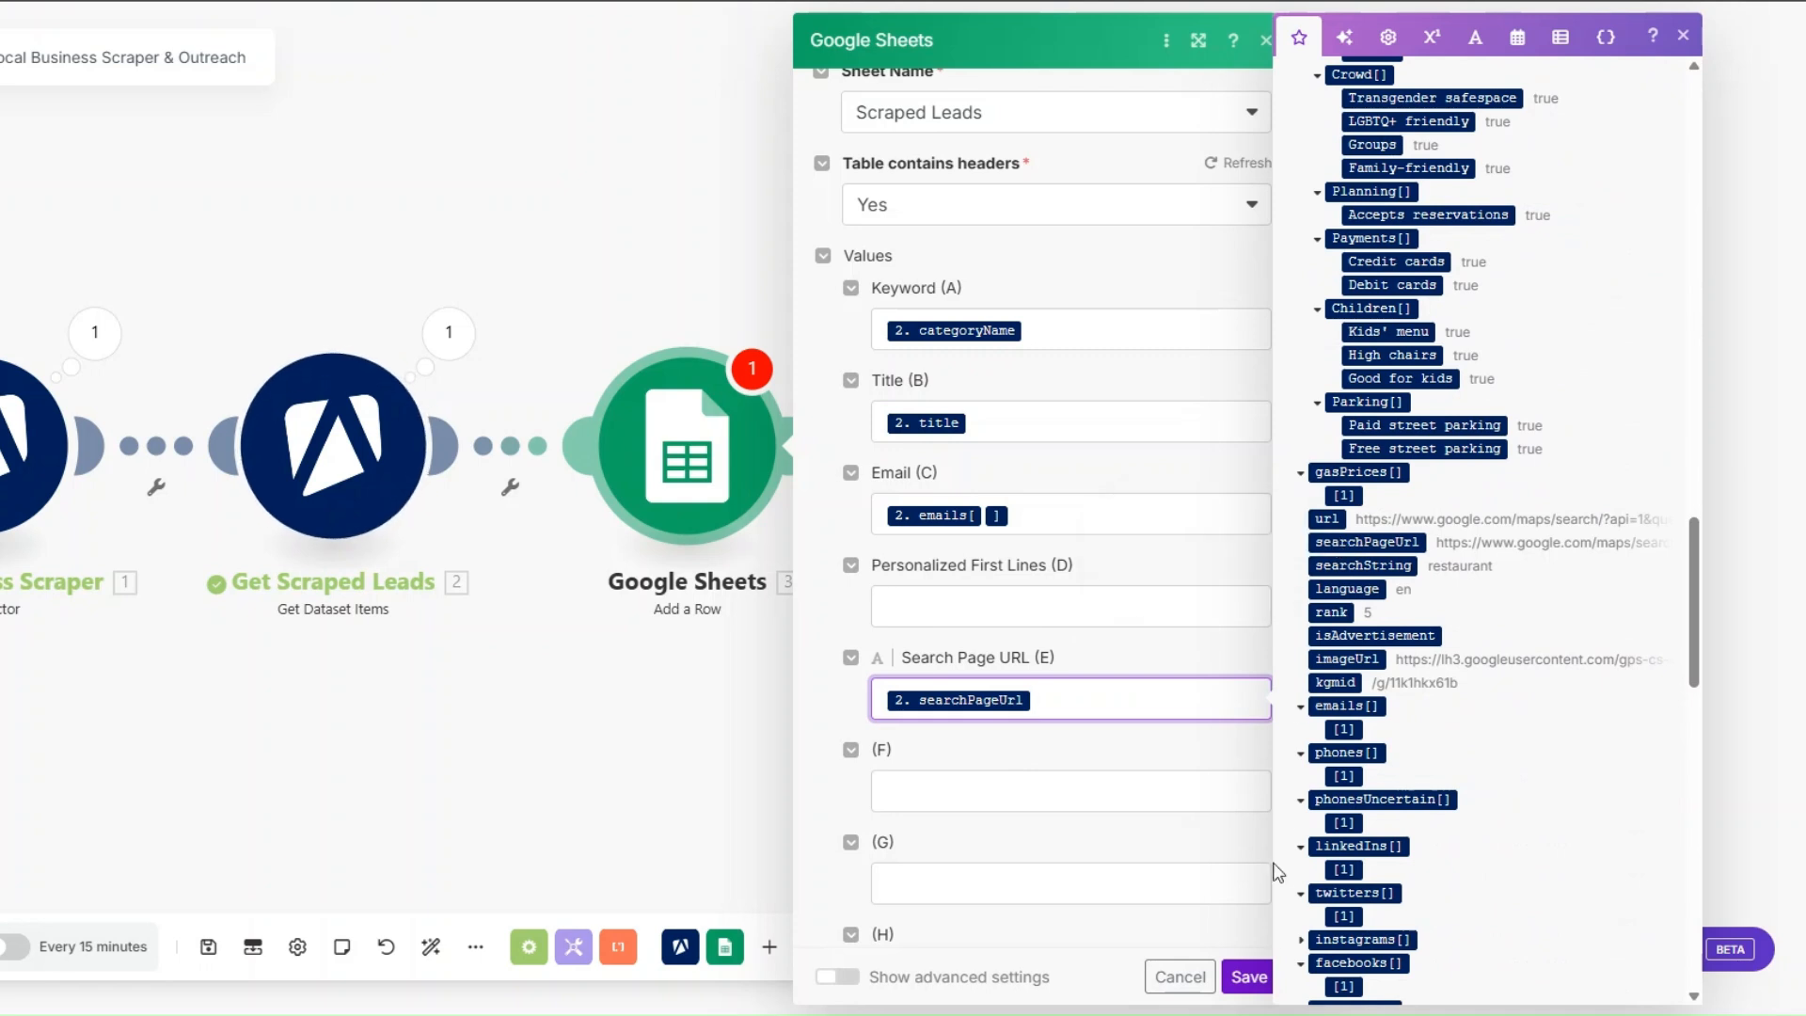
{"action": "left_click", "coordinate": [1251, 978]}
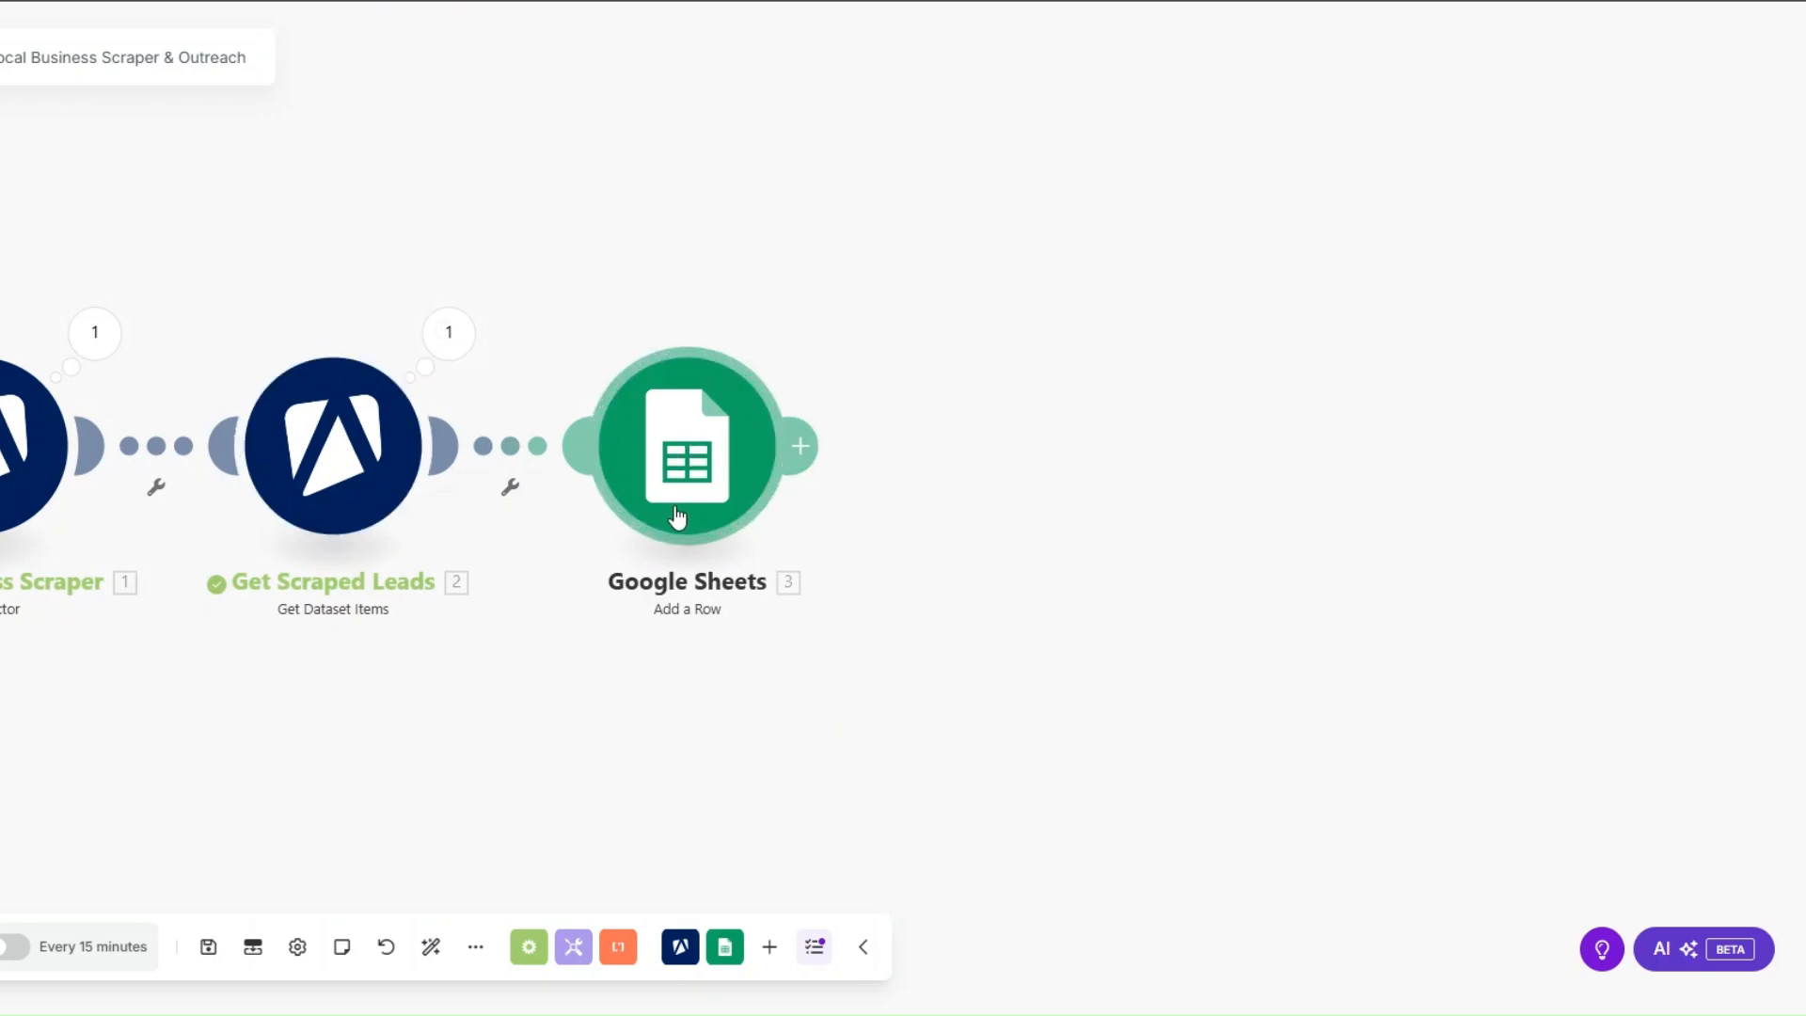
- Add a filter labelled "Email exists?" between Get Scraped Leads and Google Sheets, requiring the first item of the emails array to exist
{"action": "left_click", "coordinate": [510, 487]}
{"action": "left_click", "coordinate": [511, 511]}
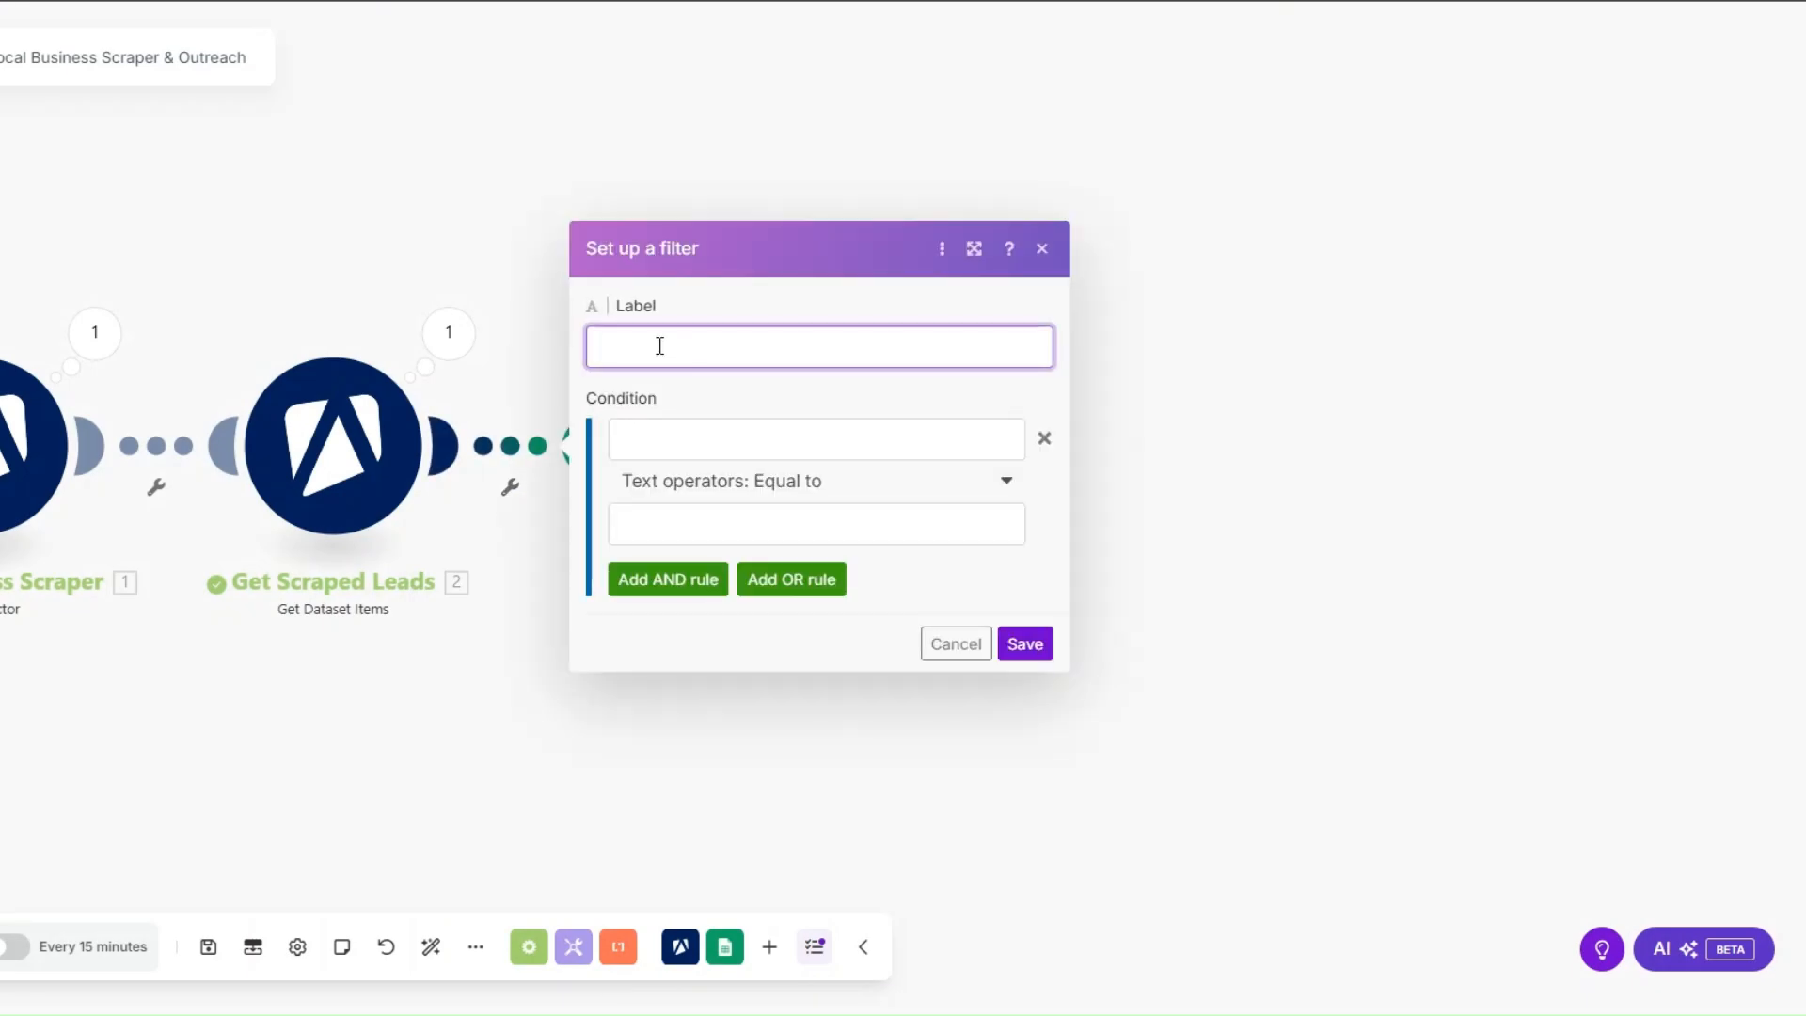
{"action": "type", "text": "Email exists?"}
{"action": "left_click", "coordinate": [705, 441]}
{"action": "left_click", "coordinate": [1171, 101]}
{"action": "type", "text": "email"}
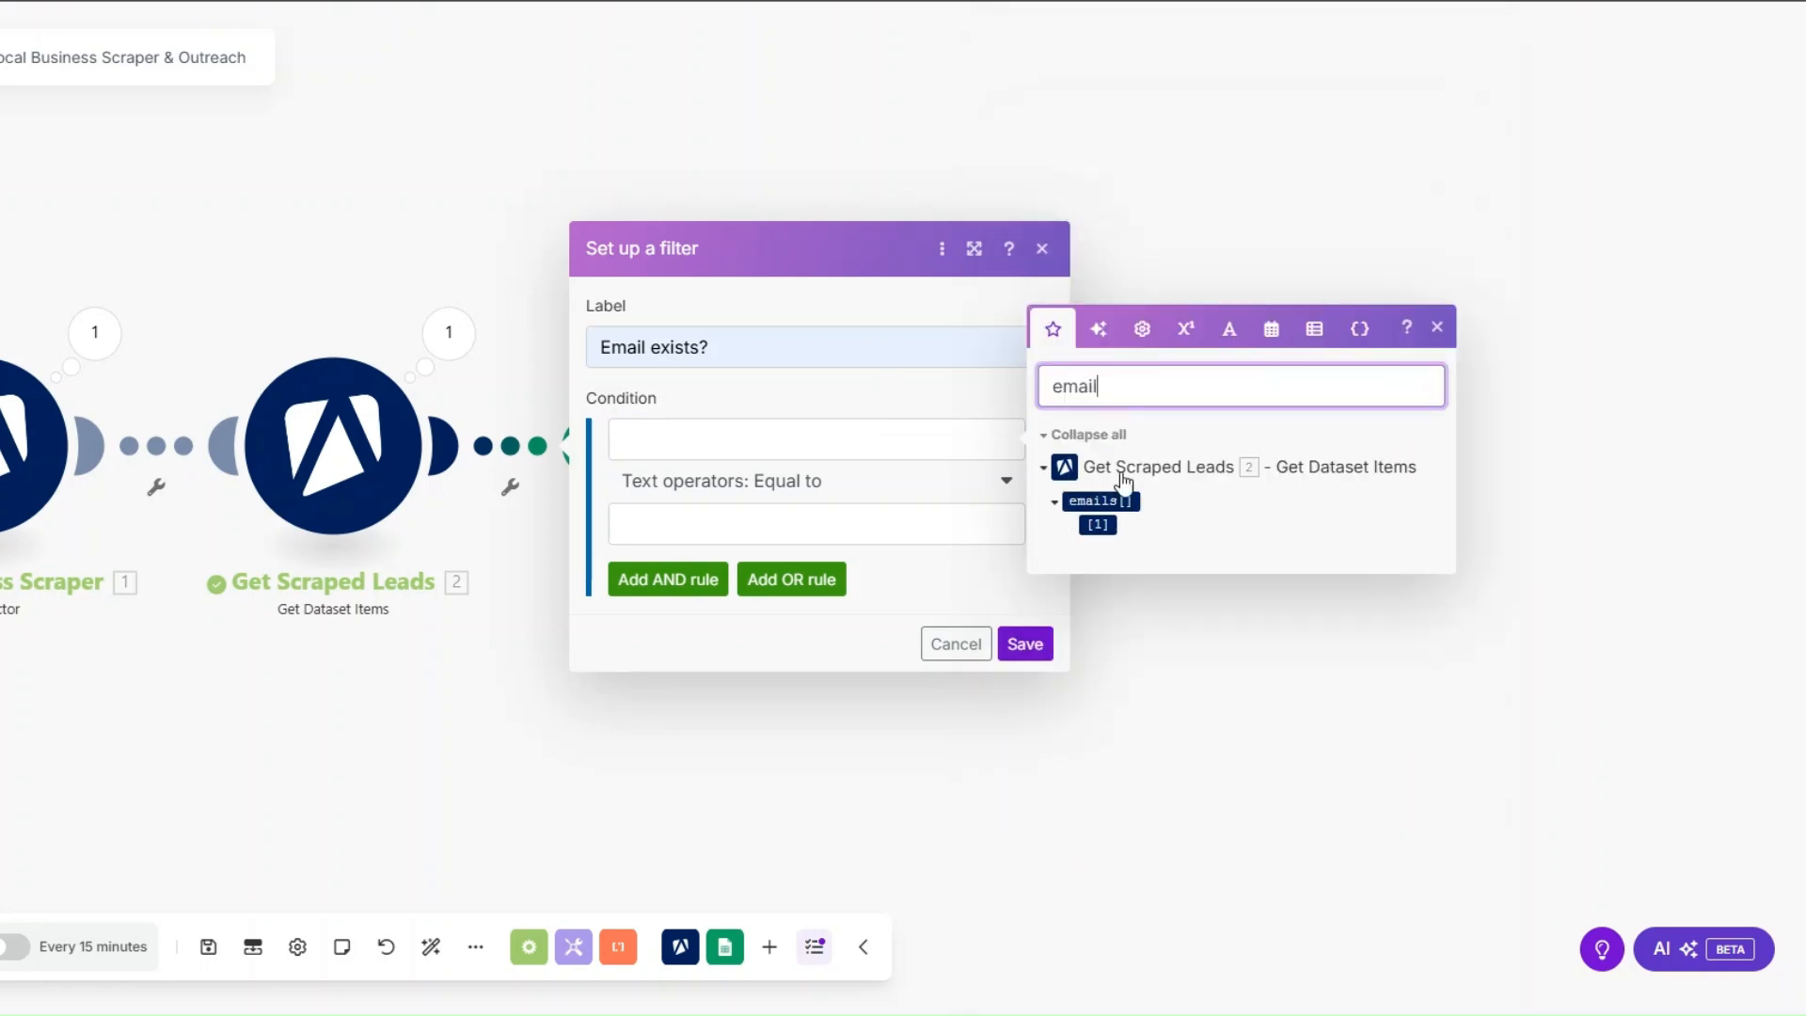
{"action": "left_click", "coordinate": [726, 439]}
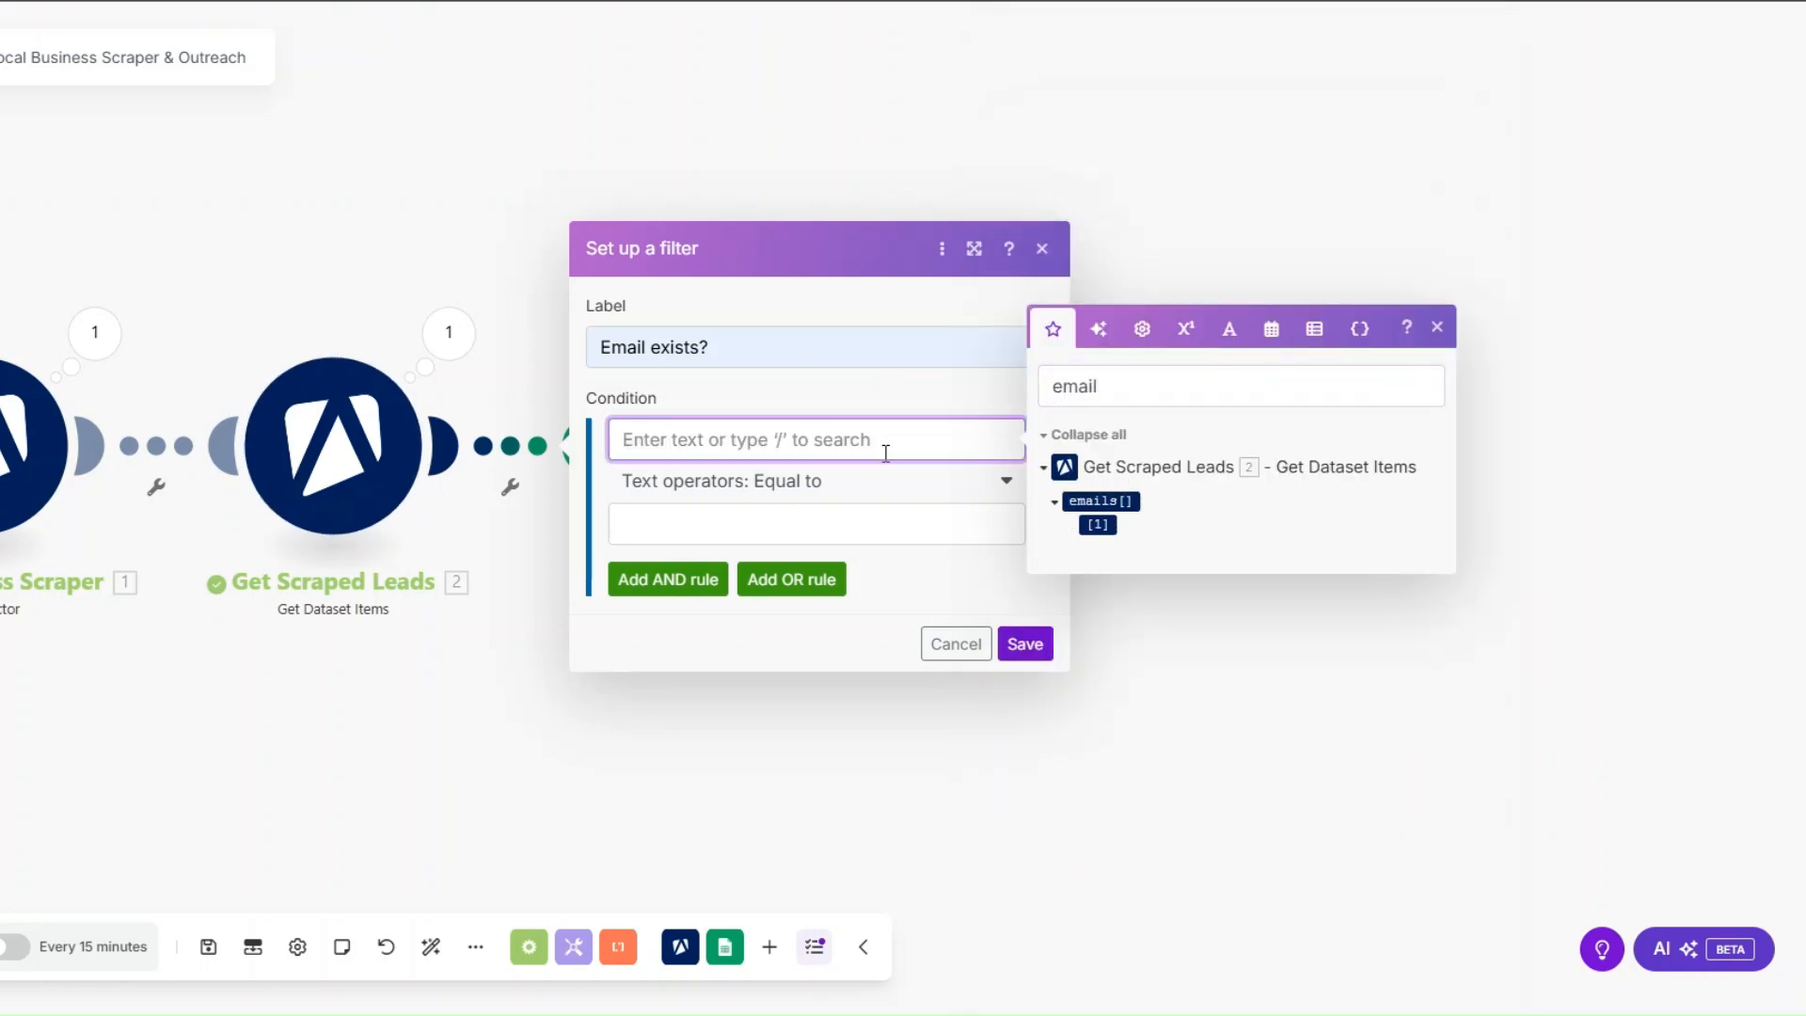
{"action": "left_click", "coordinate": [1097, 524]}
{"action": "left_click", "coordinate": [786, 490]}
{"action": "left_click", "coordinate": [738, 587]}
{"action": "left_click", "coordinate": [1025, 602]}
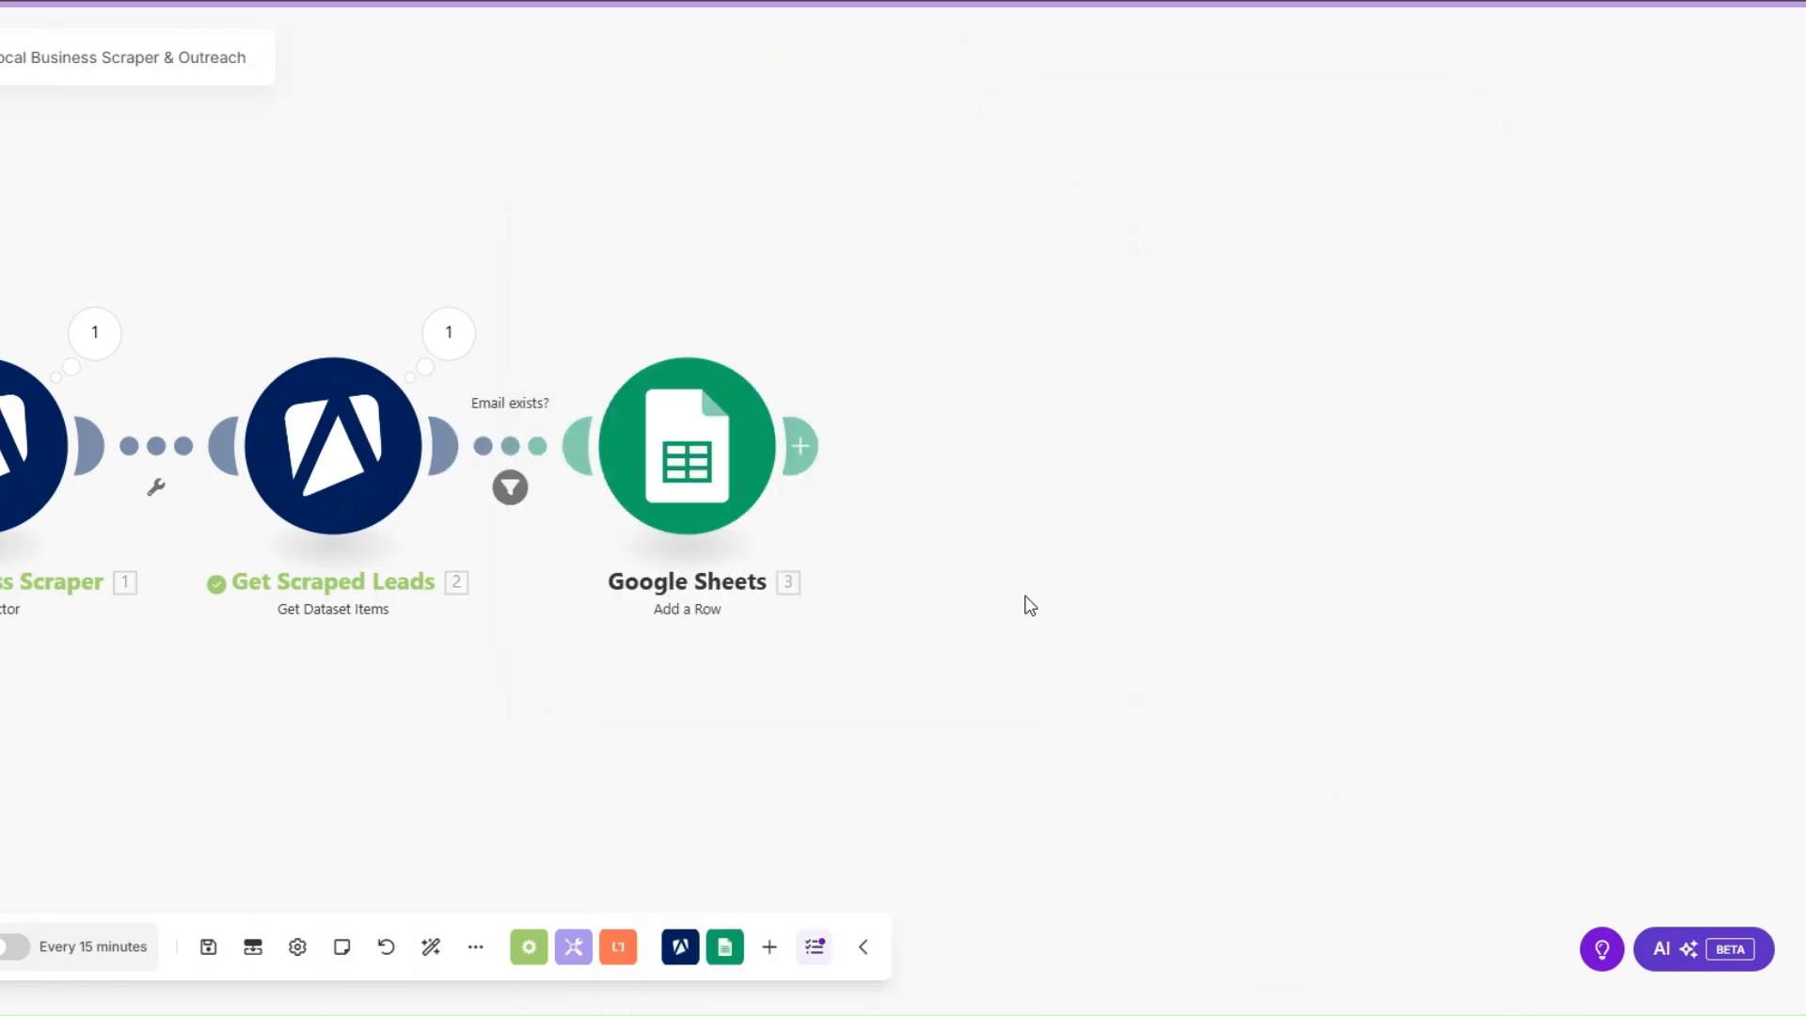
- Run the scenario once to test the scraping, the email filter and the Google Sheets module
{"action": "left_click_drag", "start_coordinate": [551, 622], "coordinate": [721, 628]}
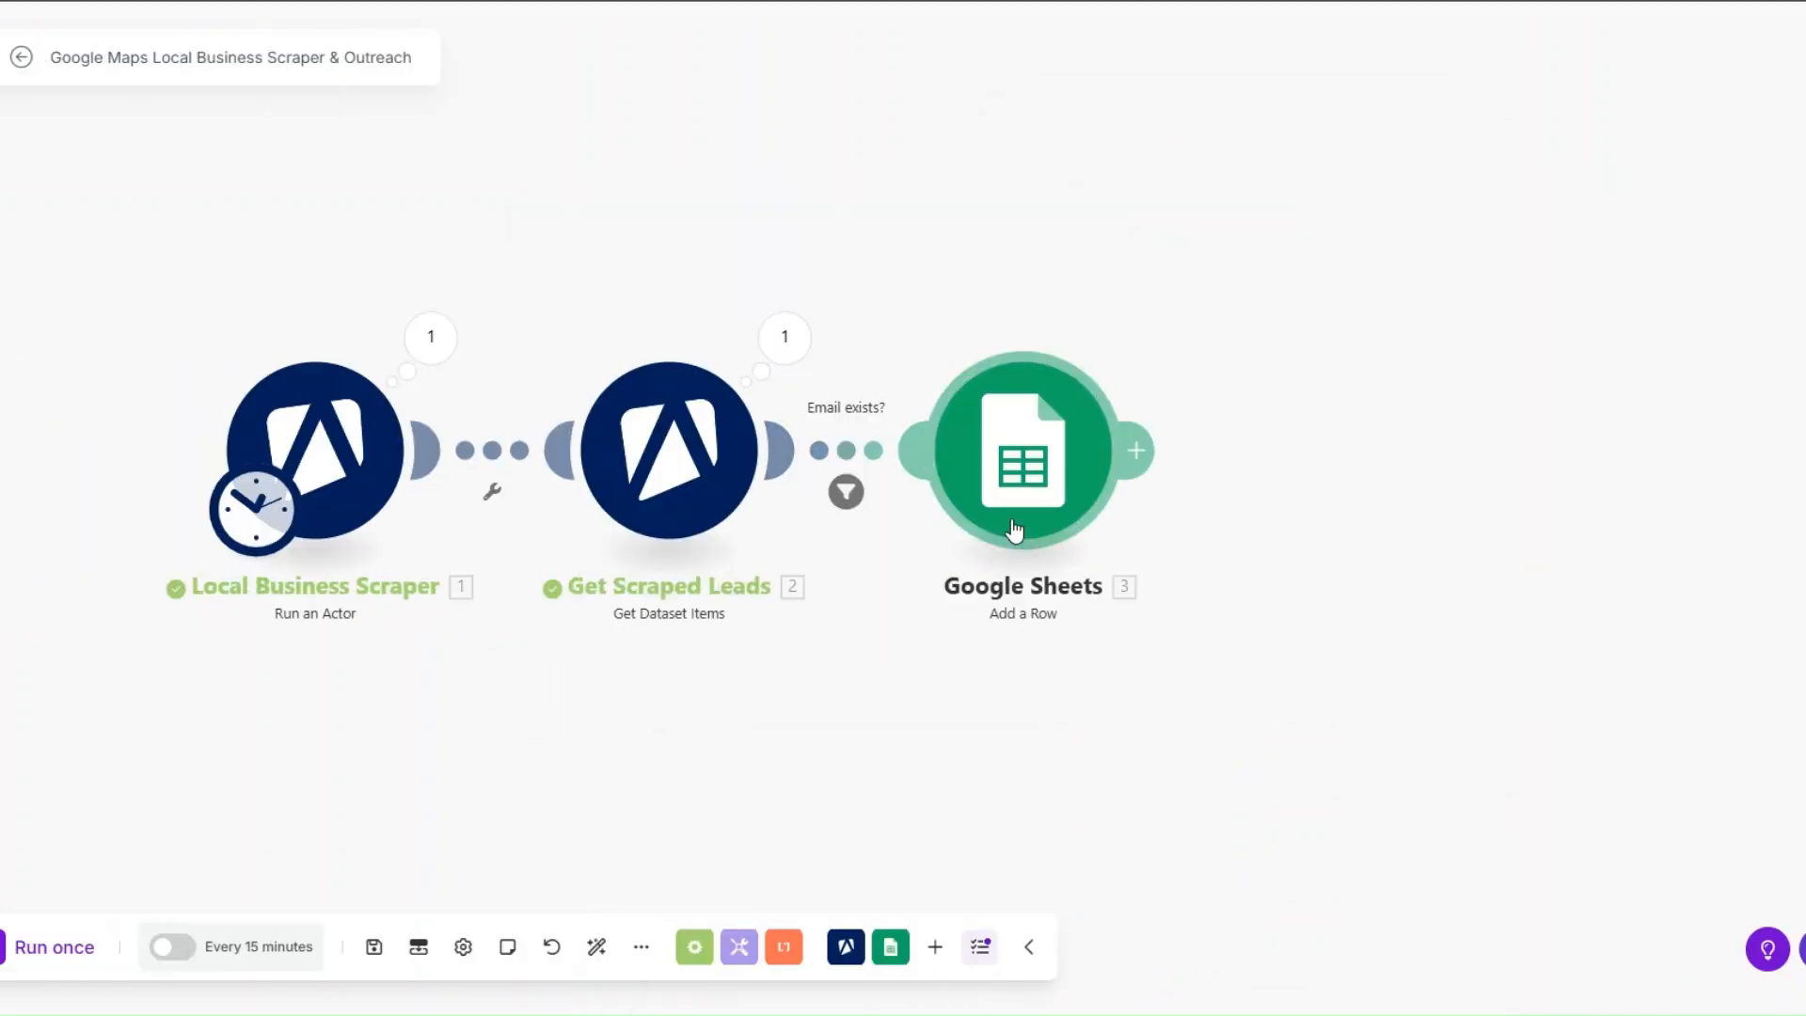
{"action": "left_click", "coordinate": [71, 944]}
{"action": "left_click_drag", "start_coordinate": [599, 735], "coordinate": [494, 718]}
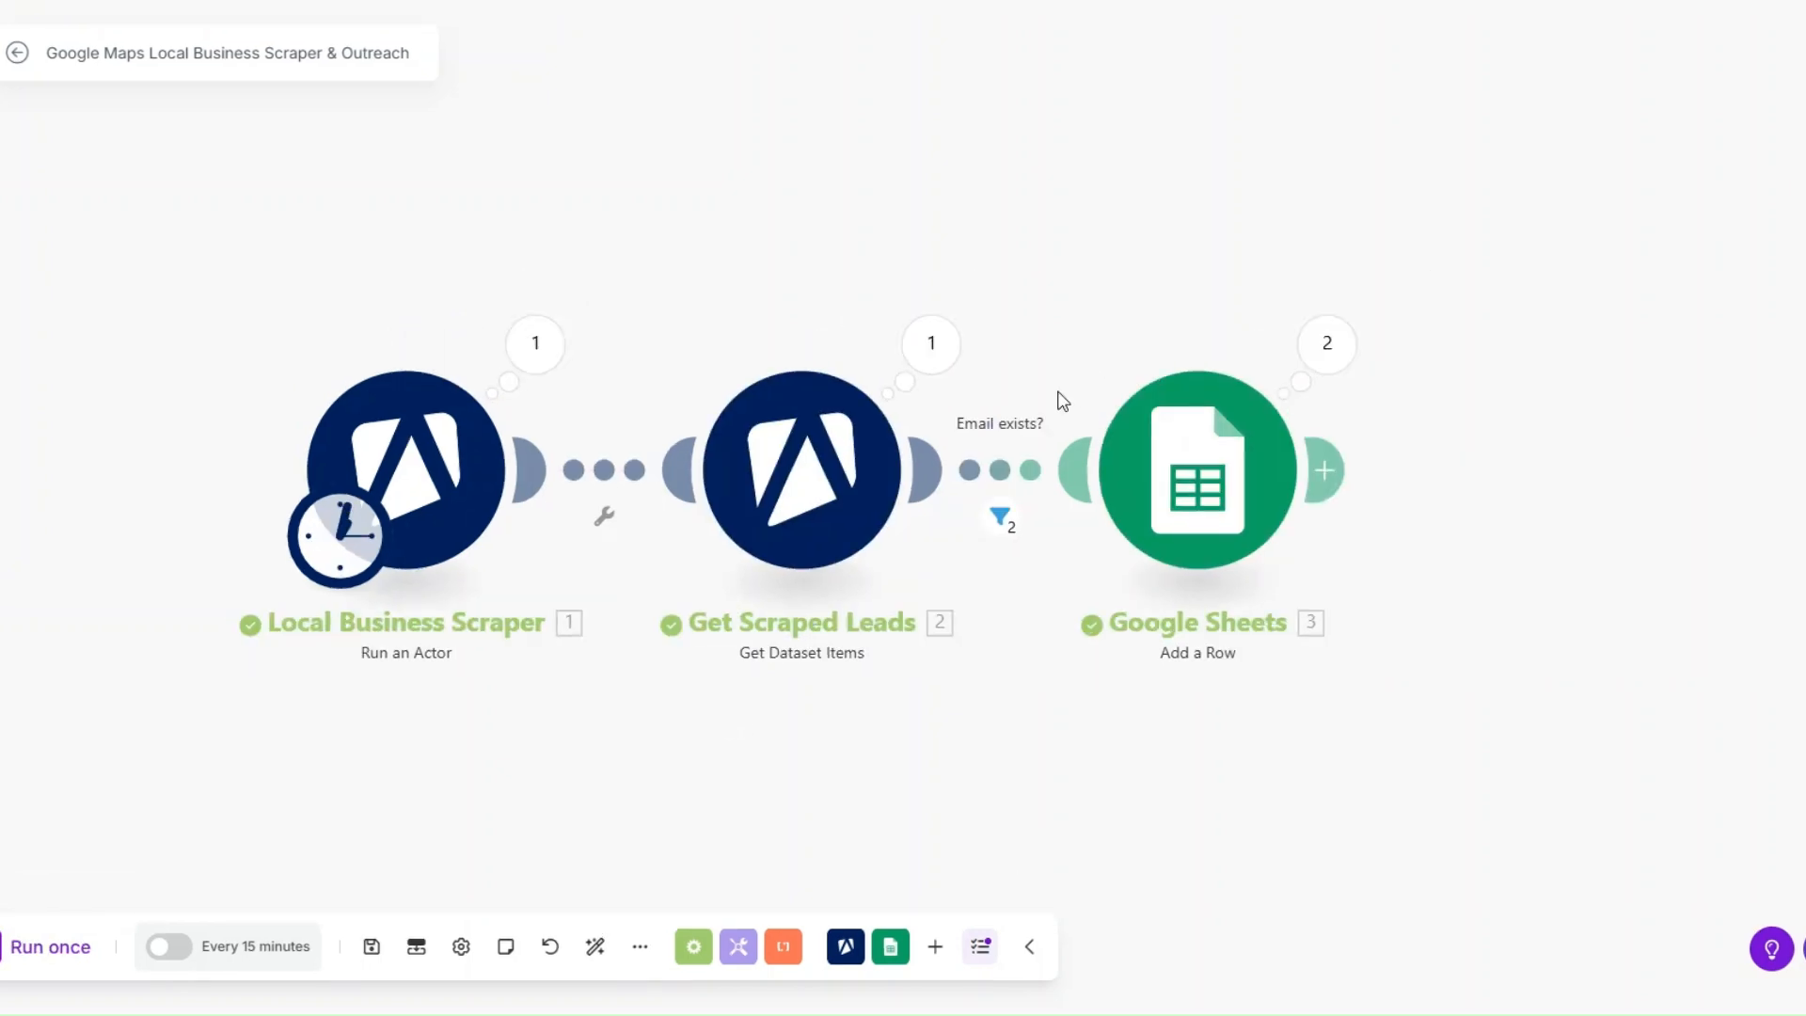
{"action": "scroll", "coordinate": [871, 696], "scroll_direction": "down", "scroll_amount": 2}
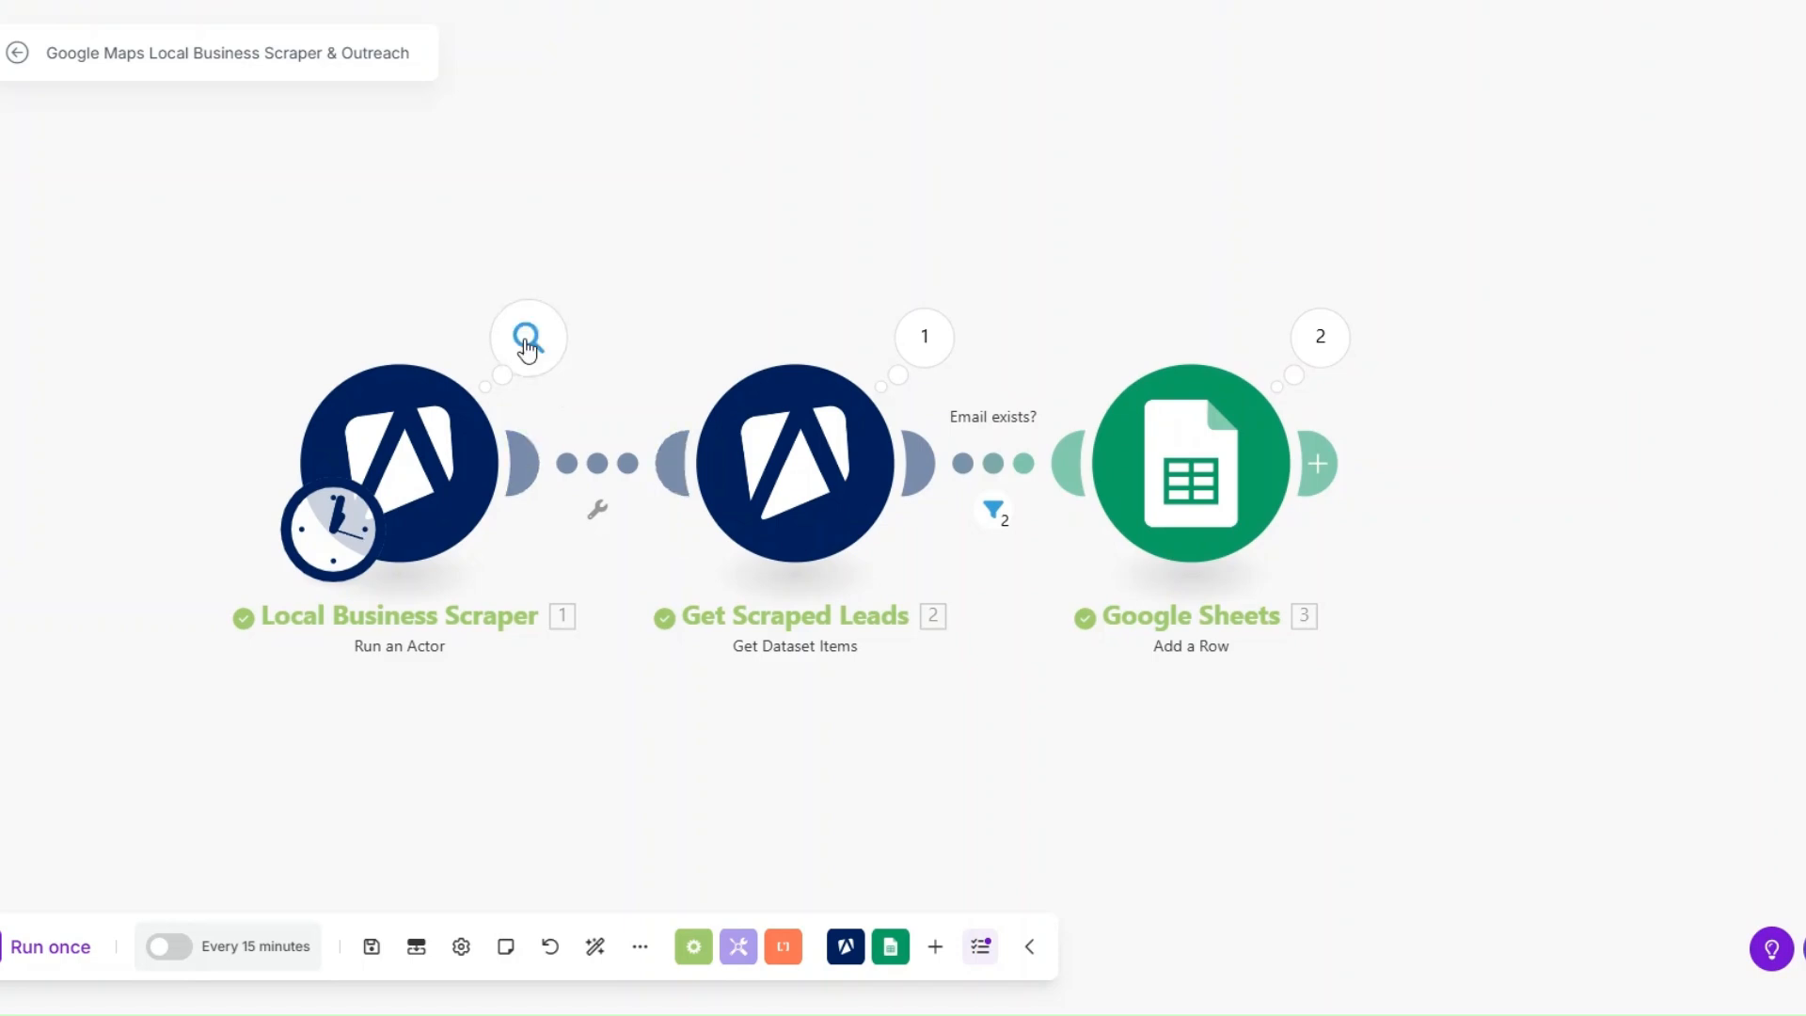
- Inspect the run output of Local Business Scraper and the lead bundles returned by Get Scraped Leads
{"action": "left_click", "coordinate": [529, 337]}
{"action": "left_click", "coordinate": [545, 233]}
{"action": "left_click", "coordinate": [923, 337]}
{"action": "scroll", "coordinate": [1309, 515], "scroll_direction": "down", "scroll_amount": 10}
{"action": "scroll", "coordinate": [1309, 517], "scroll_direction": "down", "scroll_amount": 15}
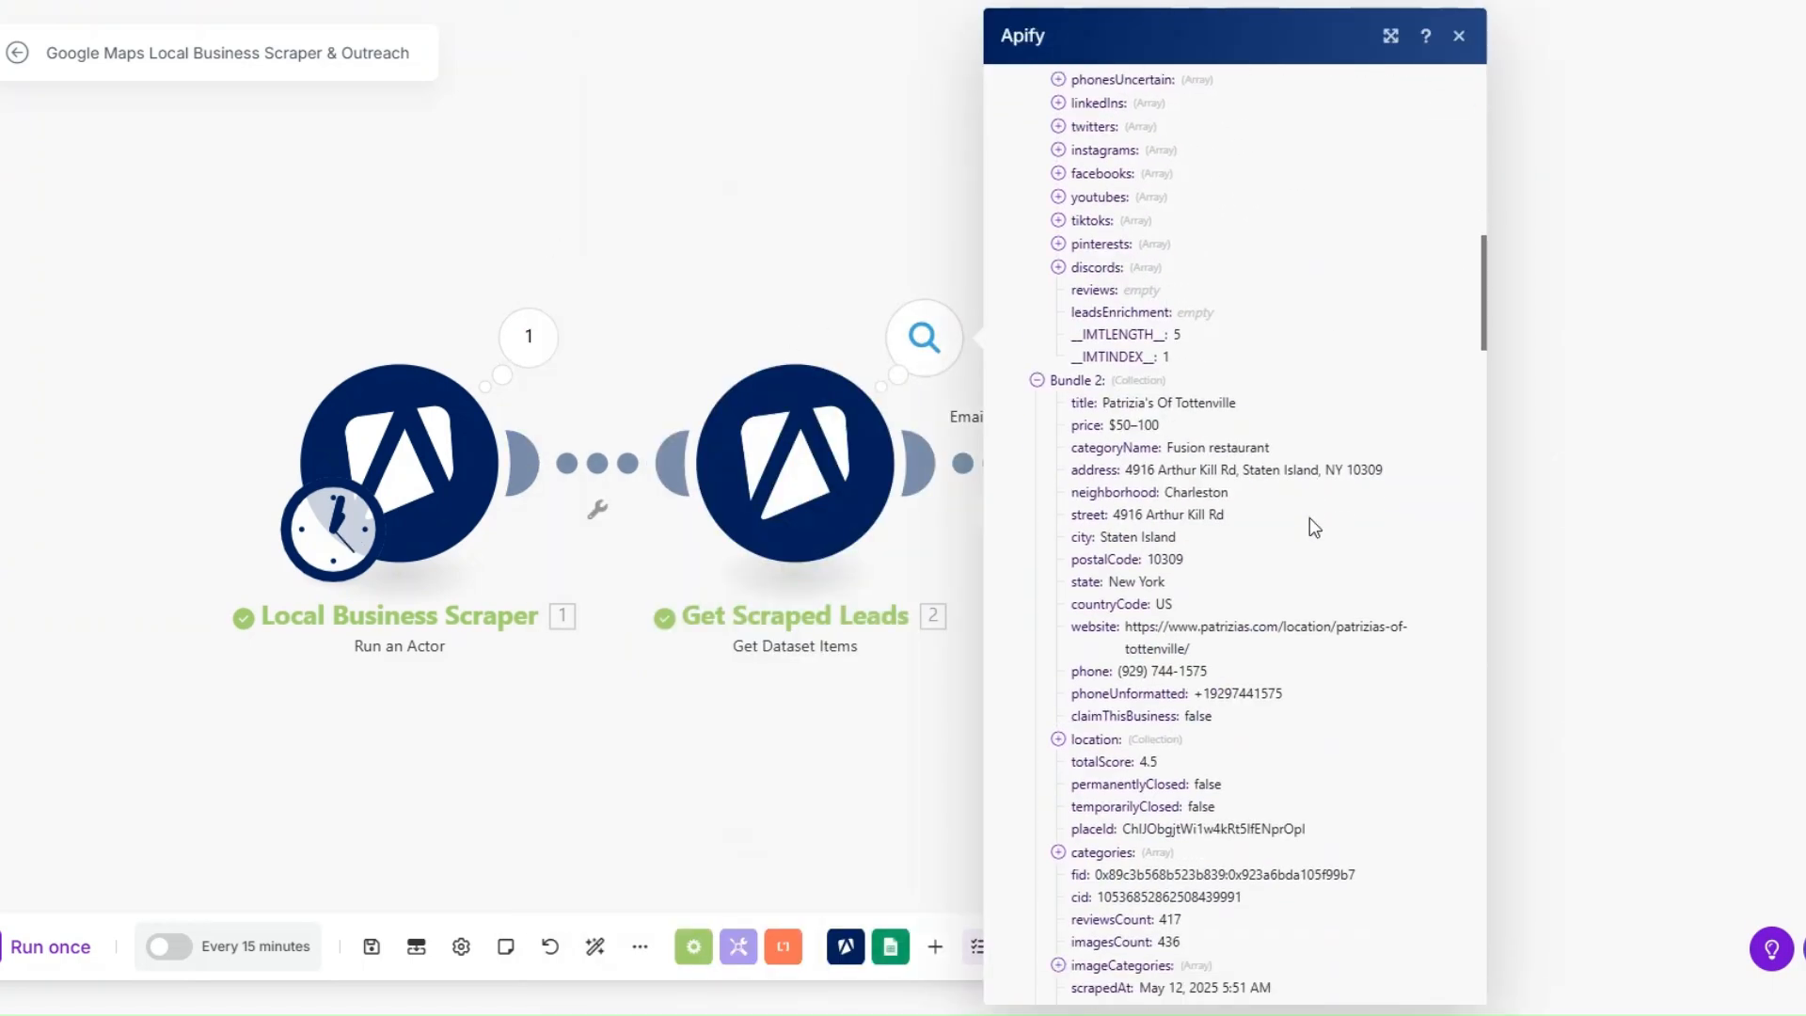
{"action": "left_click_drag", "start_coordinate": [1485, 439], "coordinate": [1467, 980]}
{"action": "left_click", "coordinate": [850, 802]}
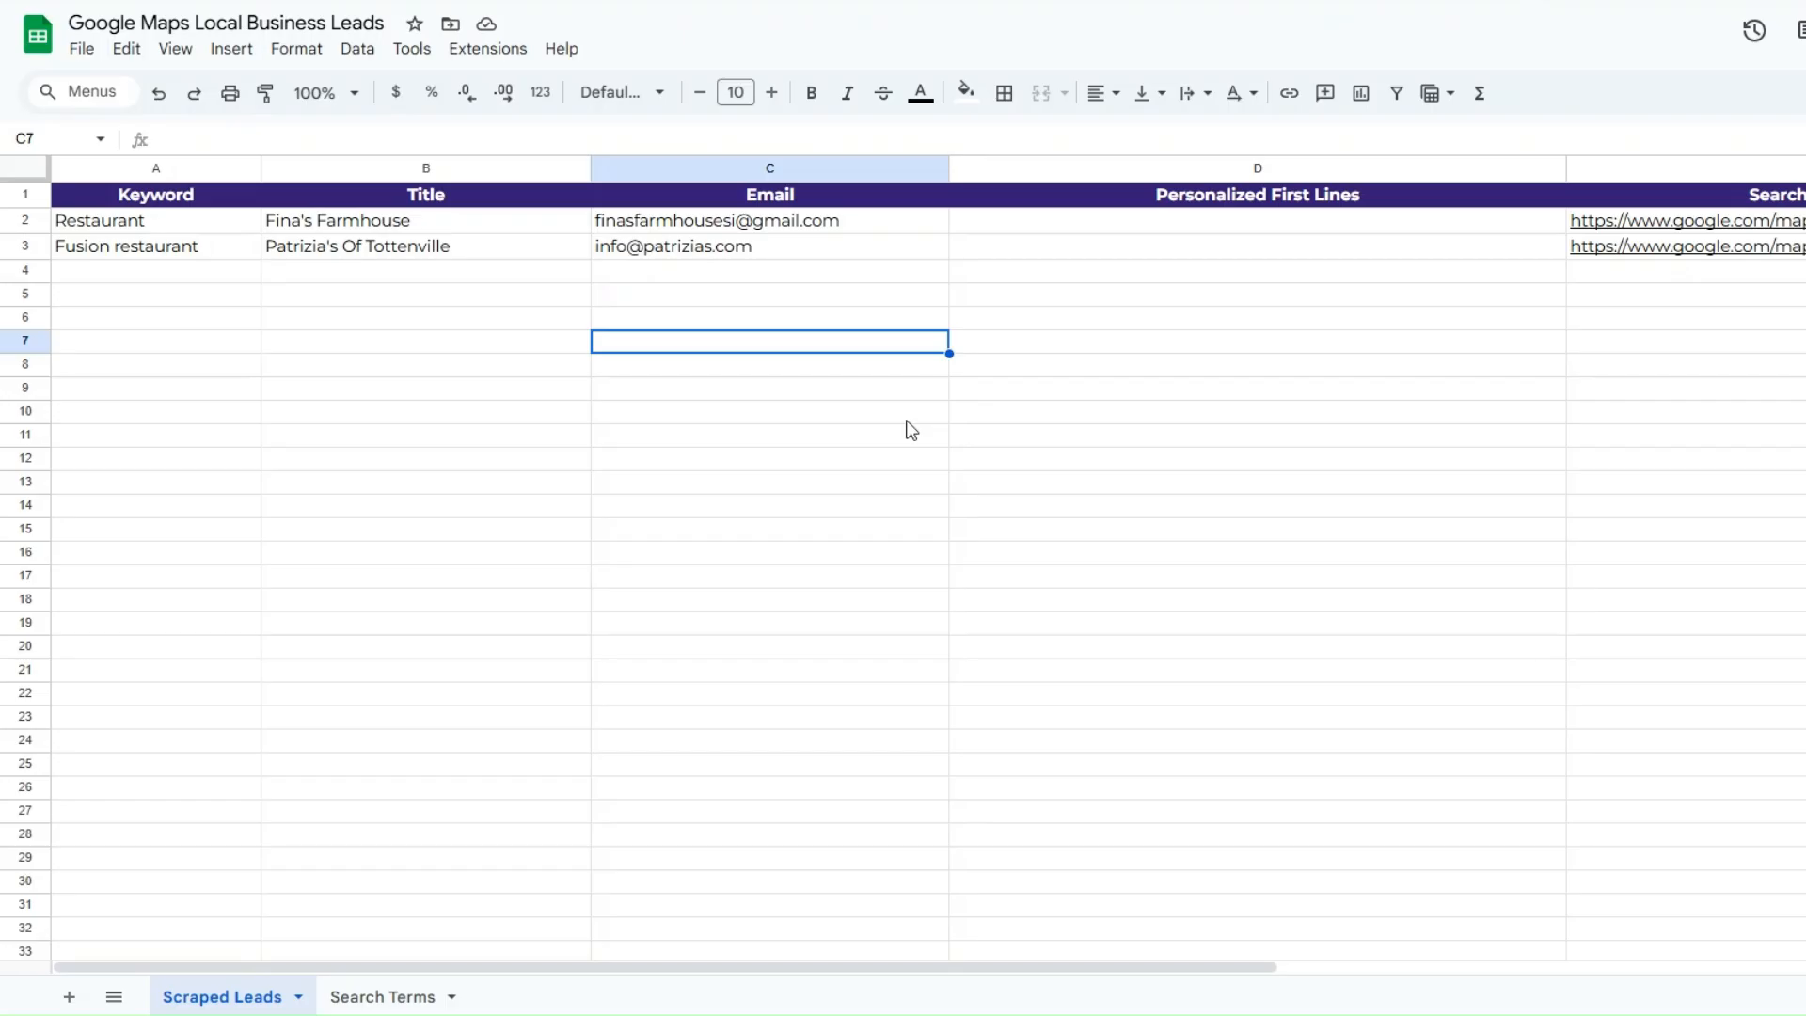
- In the Google Maps Local Business Leads spreadsheet, review the added rows across the Keyword, Title, Email, Personalized First Lines and Search Page URL columns
{"action": "left_click", "coordinate": [899, 418]}
{"action": "left_click", "coordinate": [158, 301]}
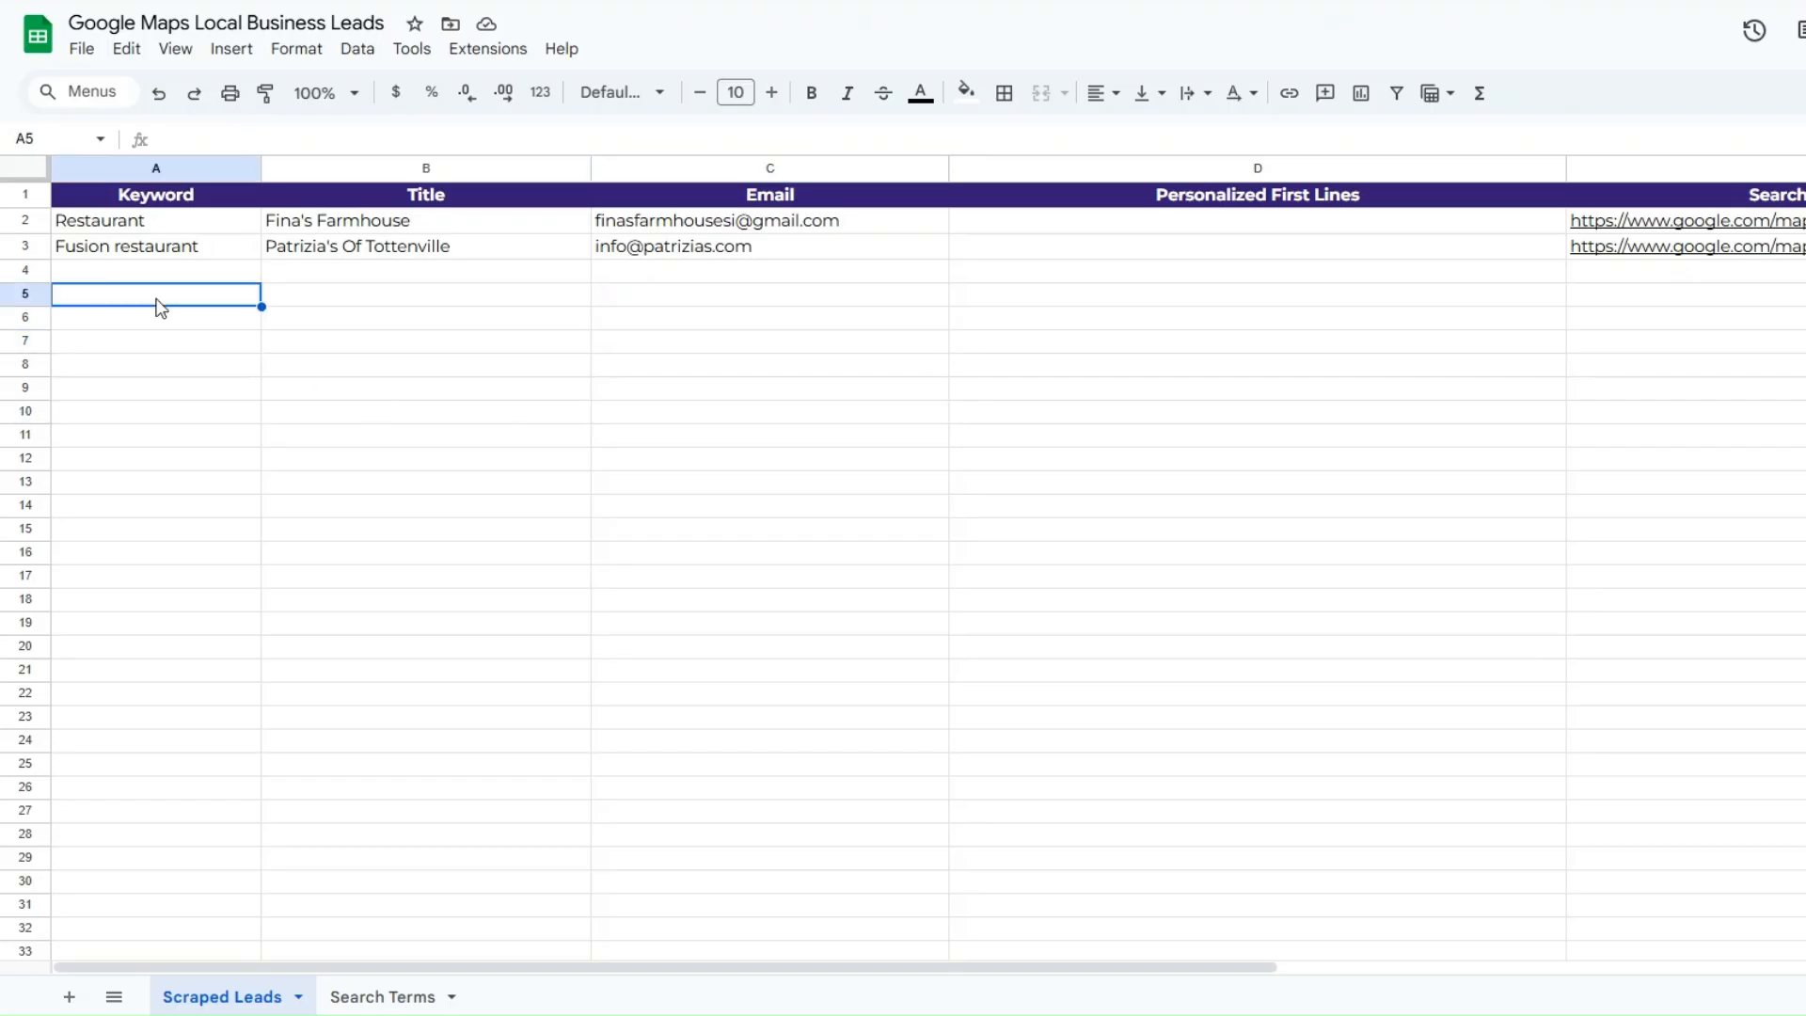
{"action": "left_click", "coordinate": [381, 325]}
{"action": "left_click", "coordinate": [218, 316]}
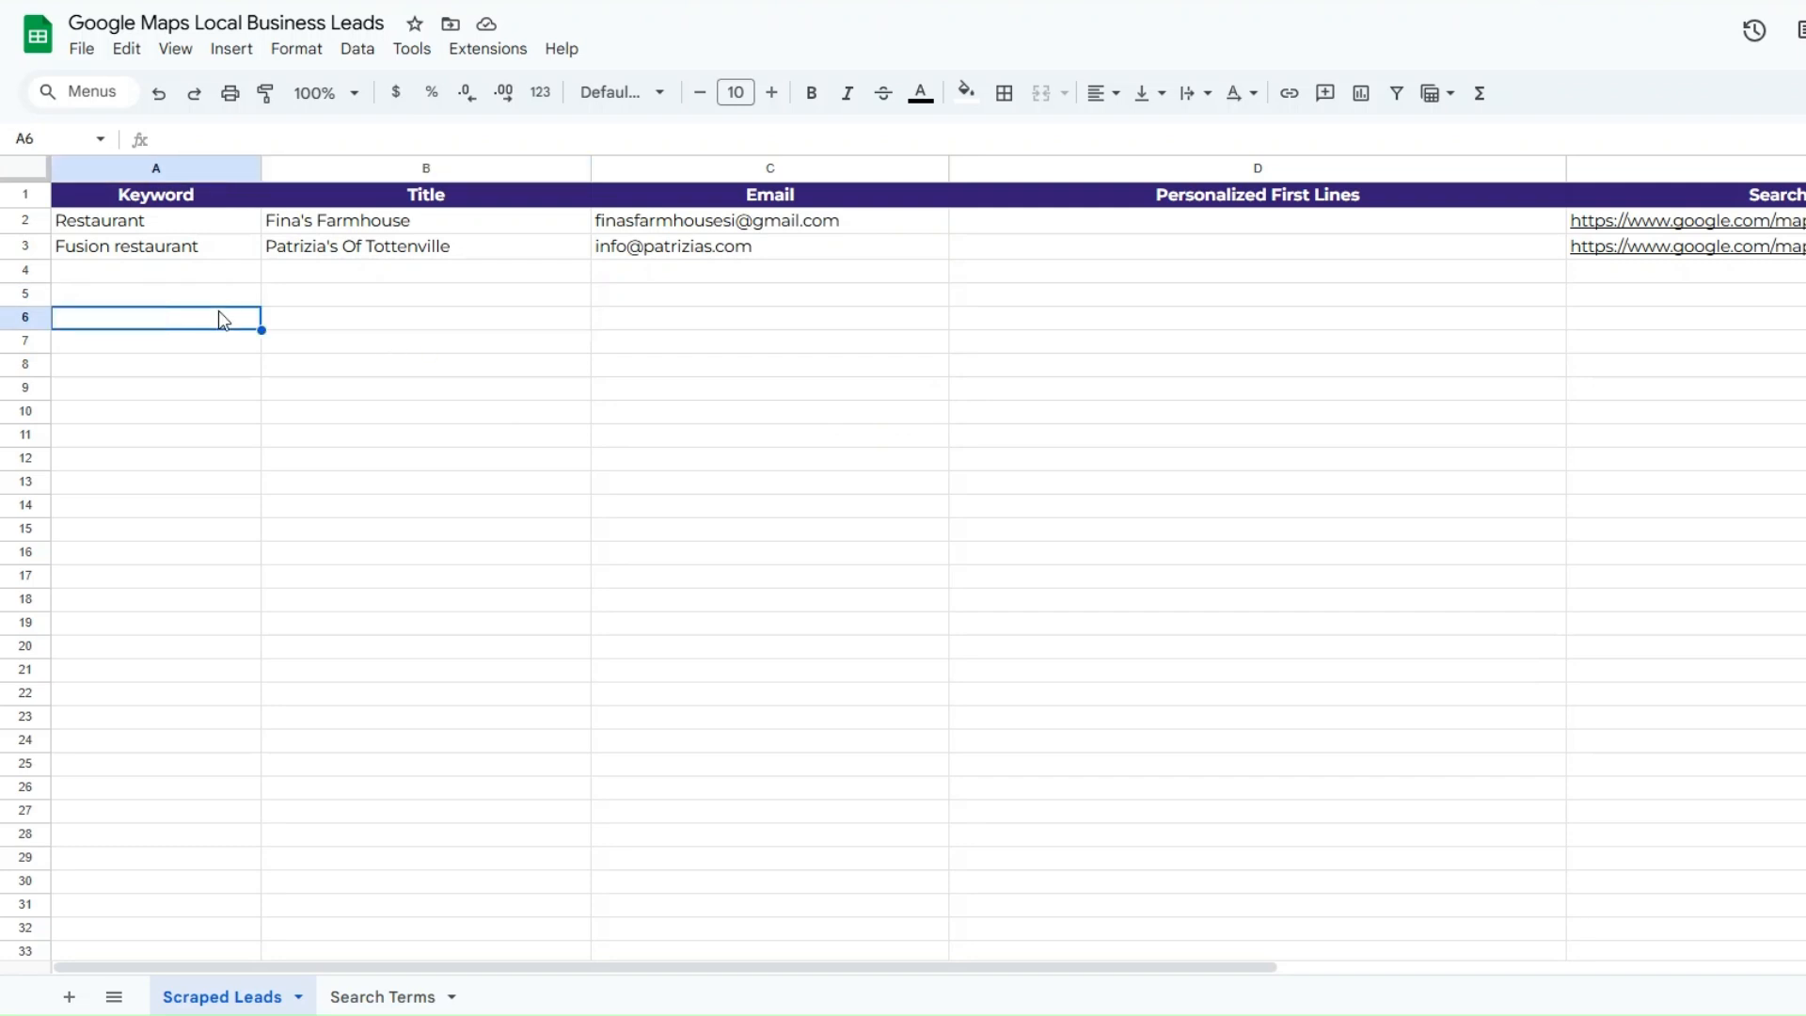
{"action": "left_click", "coordinate": [377, 317]}
{"action": "left_click", "coordinate": [750, 337]}
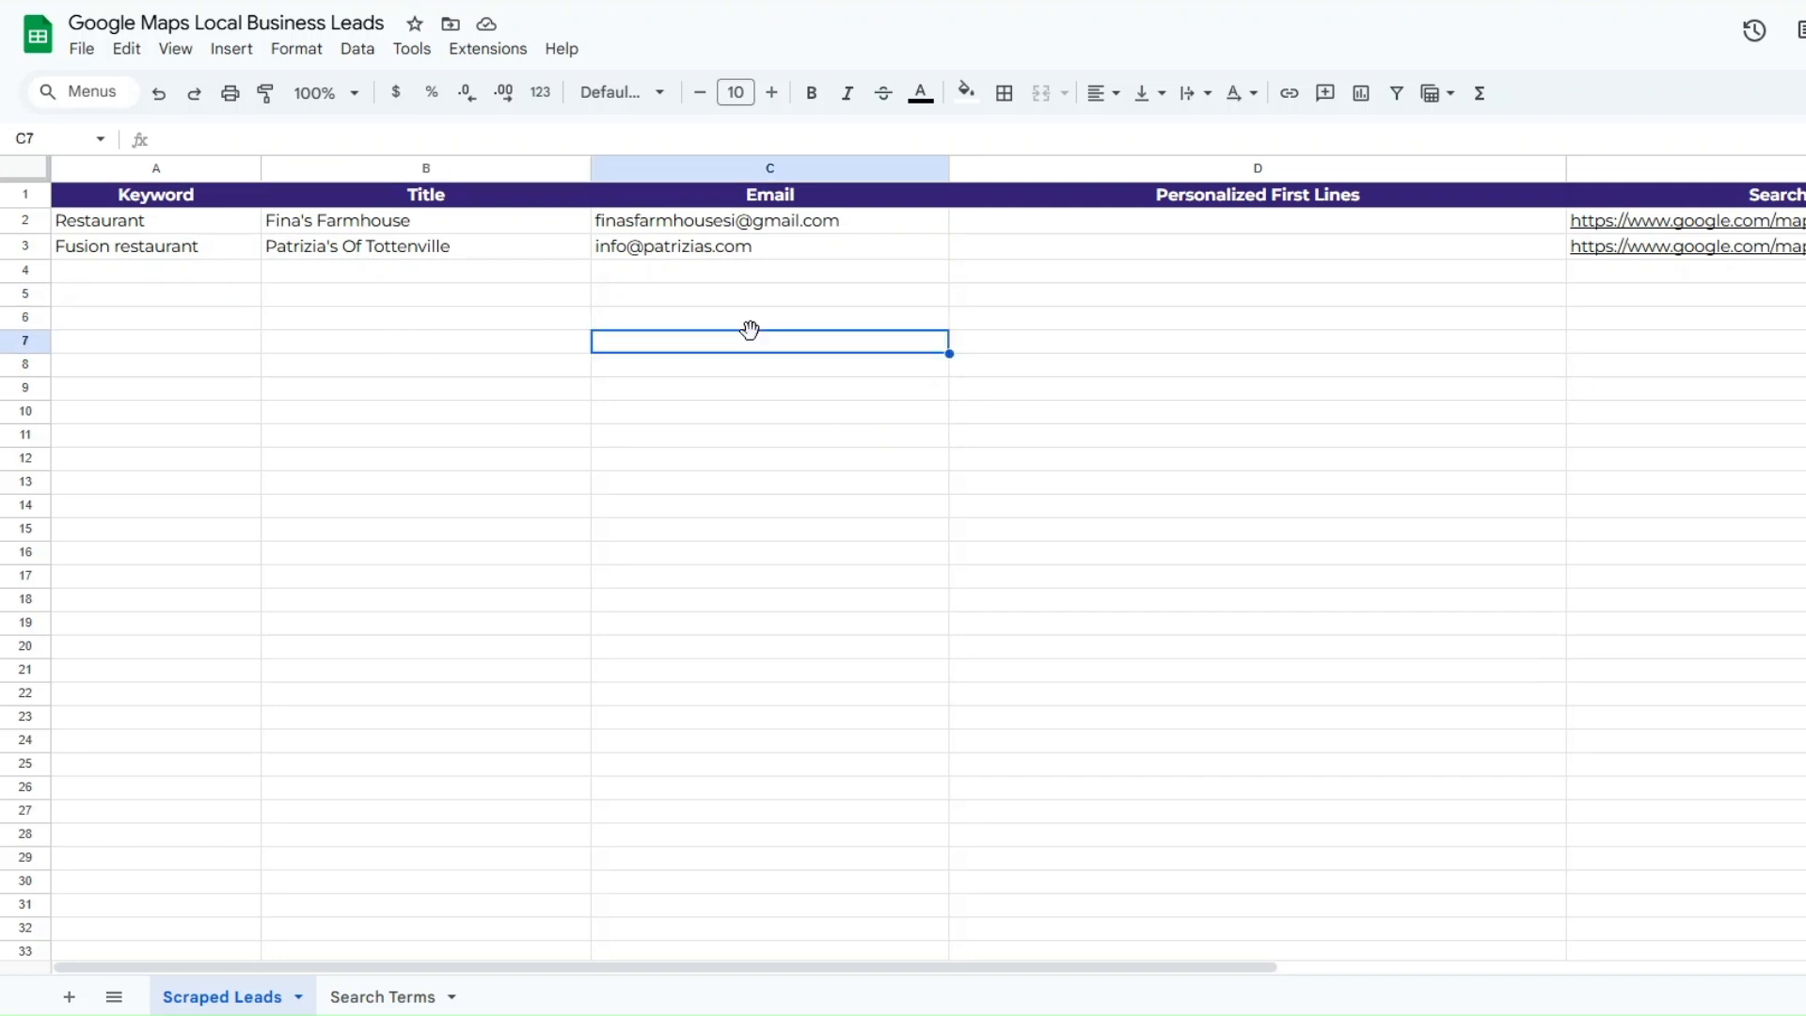
{"action": "left_click", "coordinate": [1206, 324]}
{"action": "left_click", "coordinate": [1799, 325]}
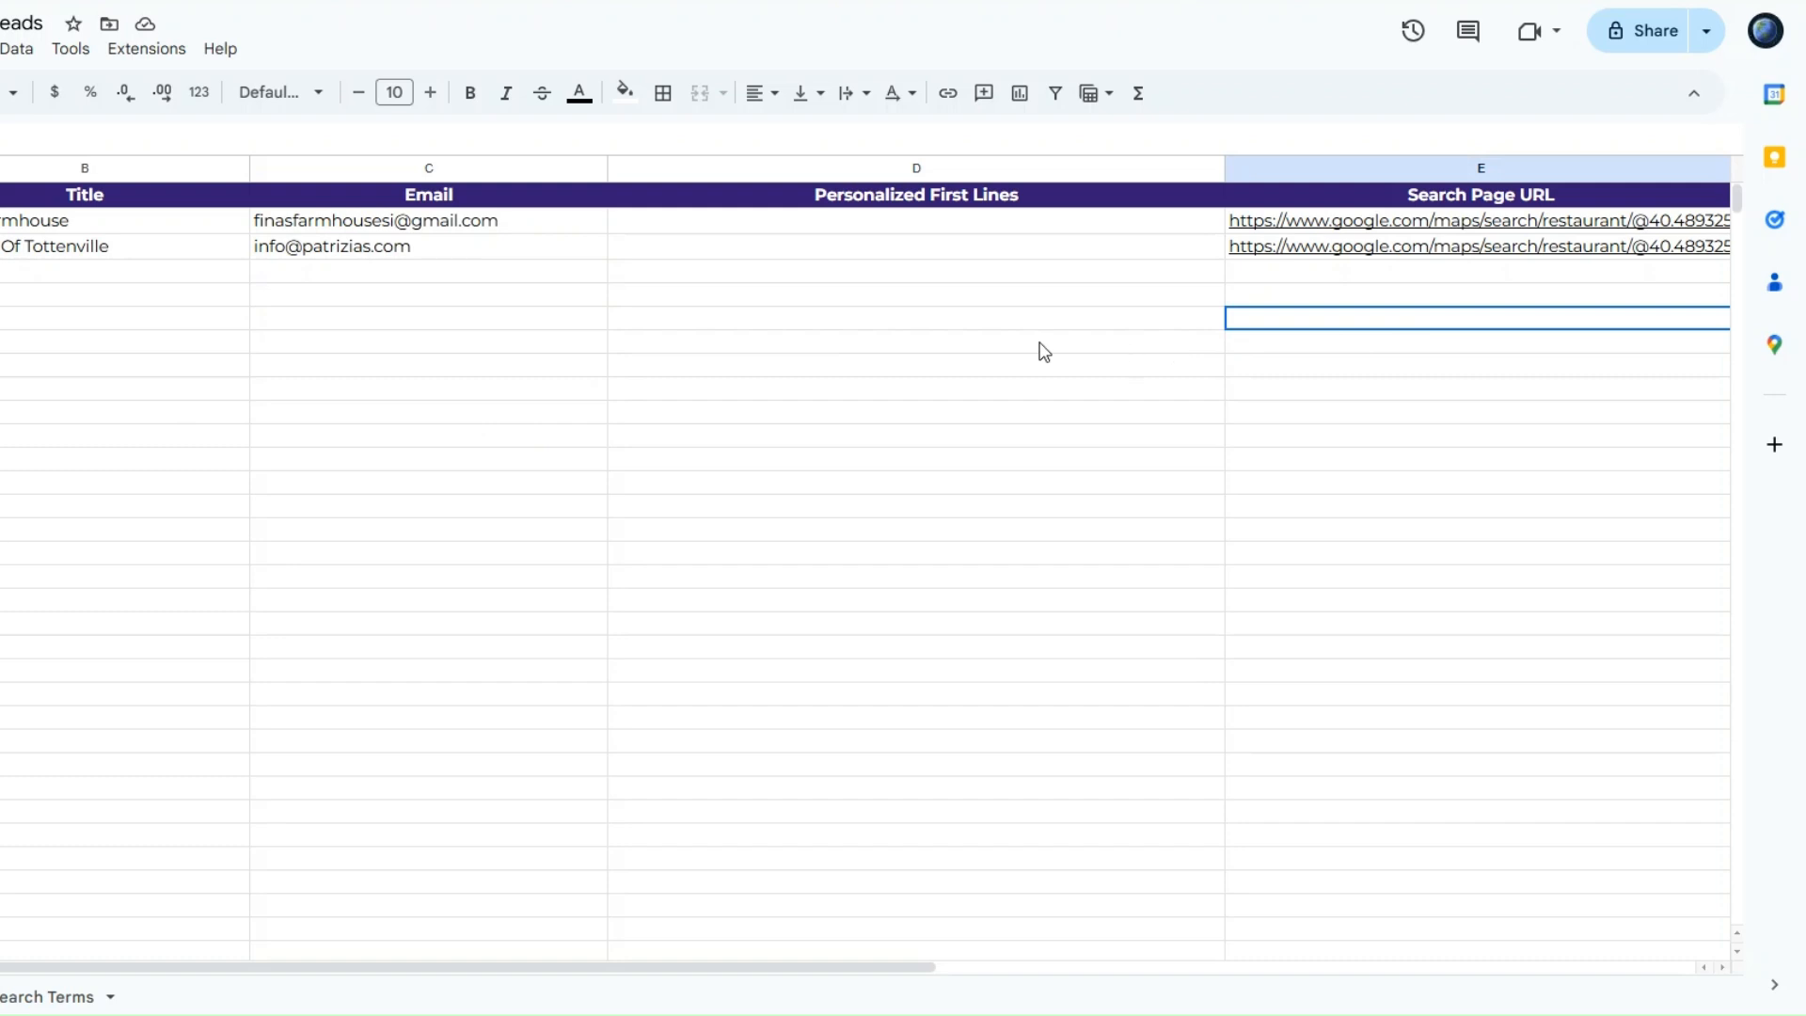
{"action": "left_click", "coordinate": [833, 245]}
{"action": "left_click", "coordinate": [846, 227]}
{"action": "left_click", "coordinate": [845, 251]}
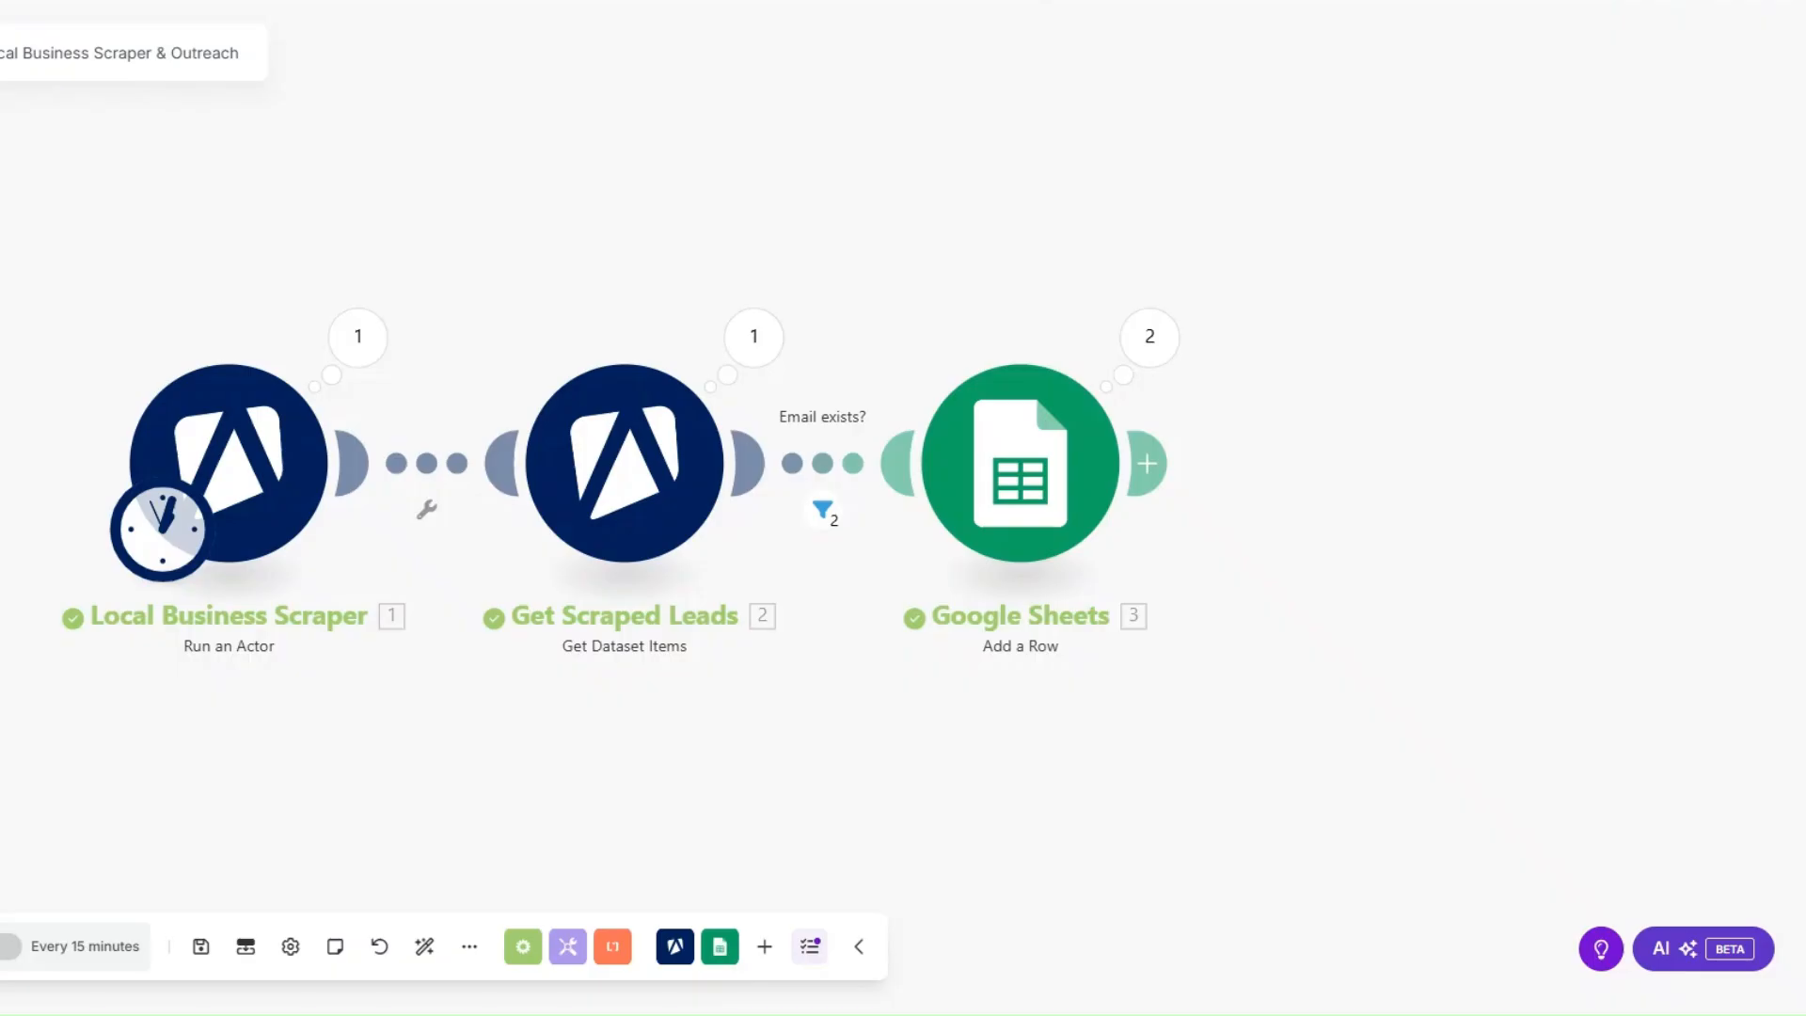
- Back in Make, rename the Google Sheets module as Leads Data
{"action": "right_click", "coordinate": [990, 485]}
{"action": "left_click", "coordinate": [1058, 604]}
{"action": "type", "text": "Leads G"}
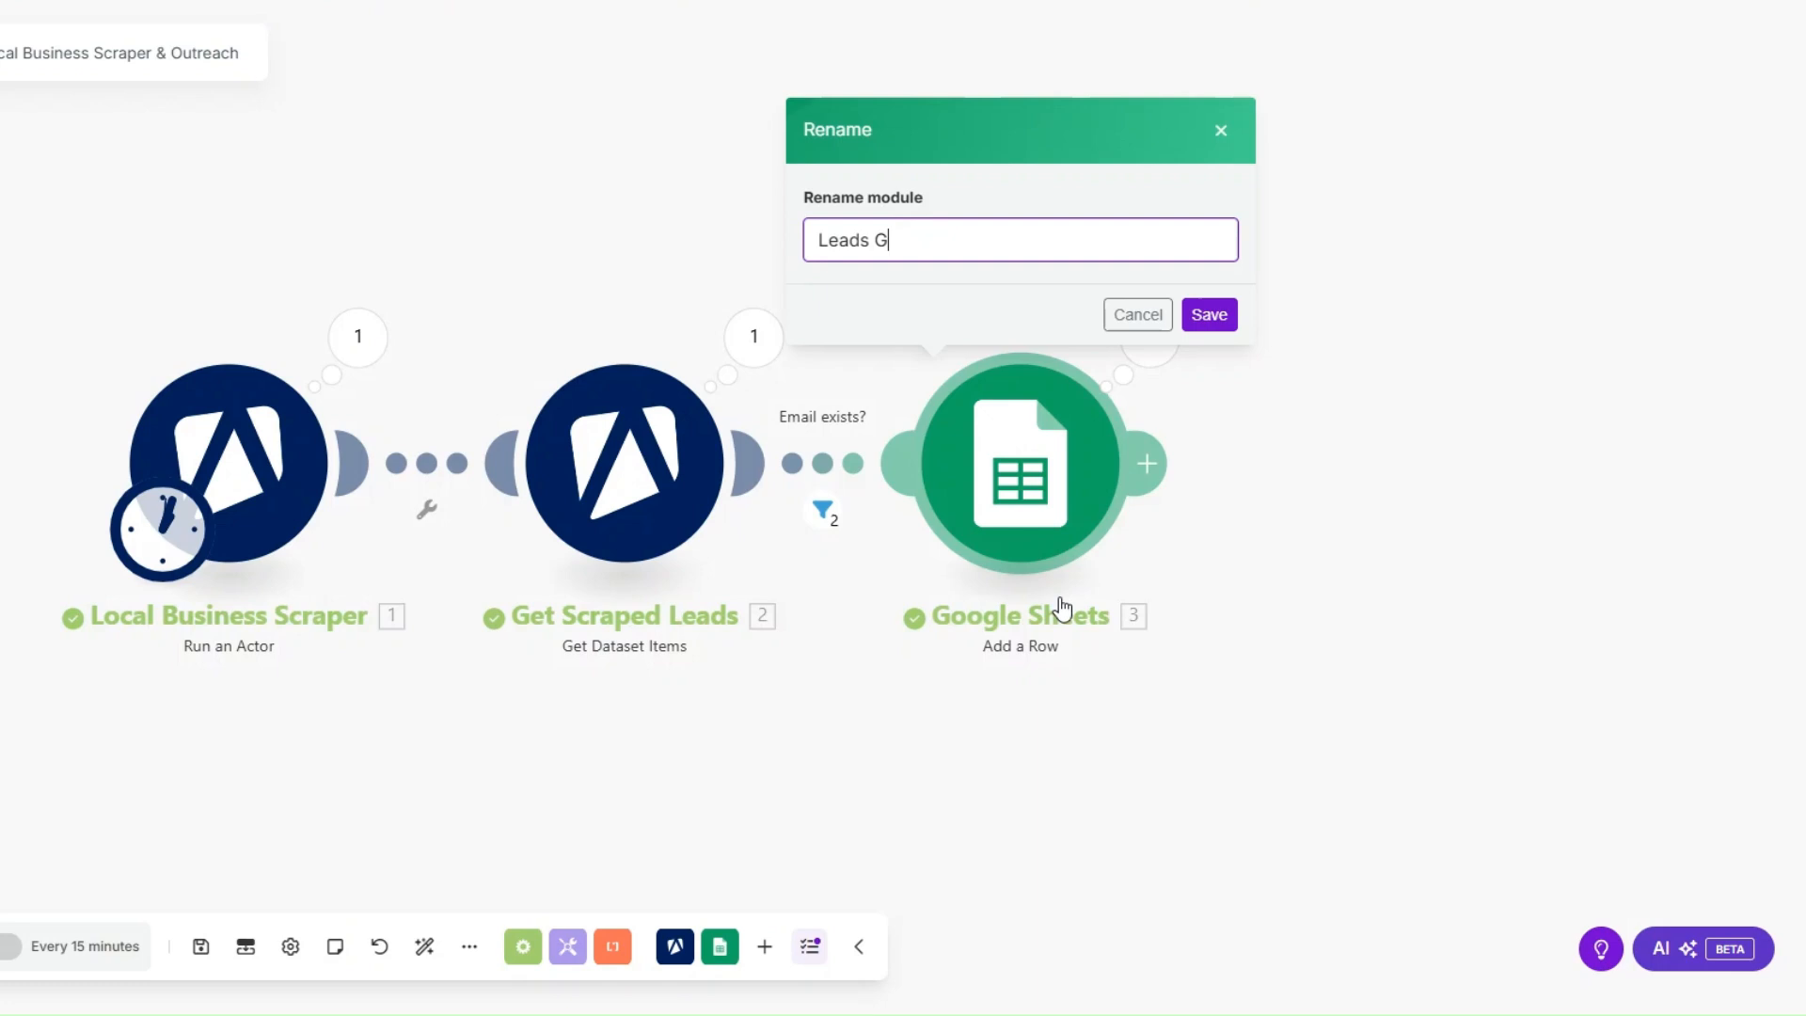
{"action": "key", "text": "BackSpace"}
{"action": "type", "text": "Data"}
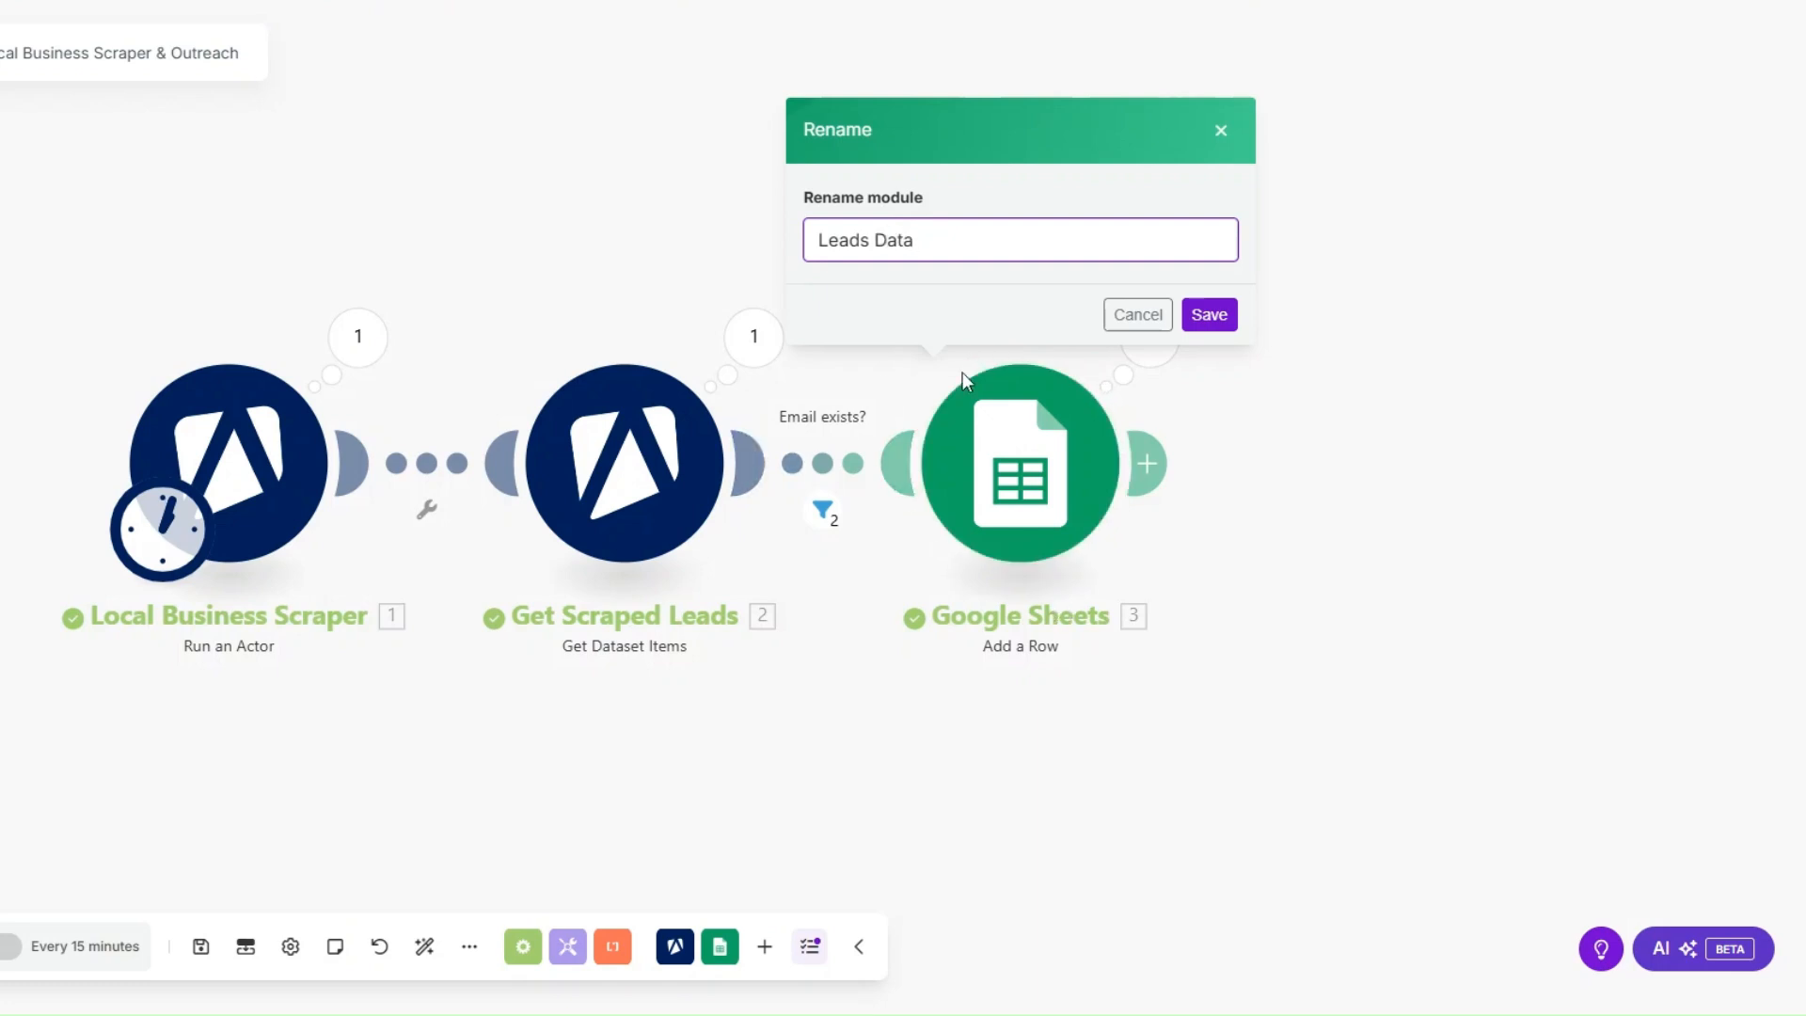
{"action": "left_click", "coordinate": [1209, 314]}
- Add a Google Gemini AI Create a Completion module after Leads Data and set its AI model to Gemini 2.0 Flash
{"action": "left_click_drag", "start_coordinate": [843, 697], "coordinate": [637, 633]}
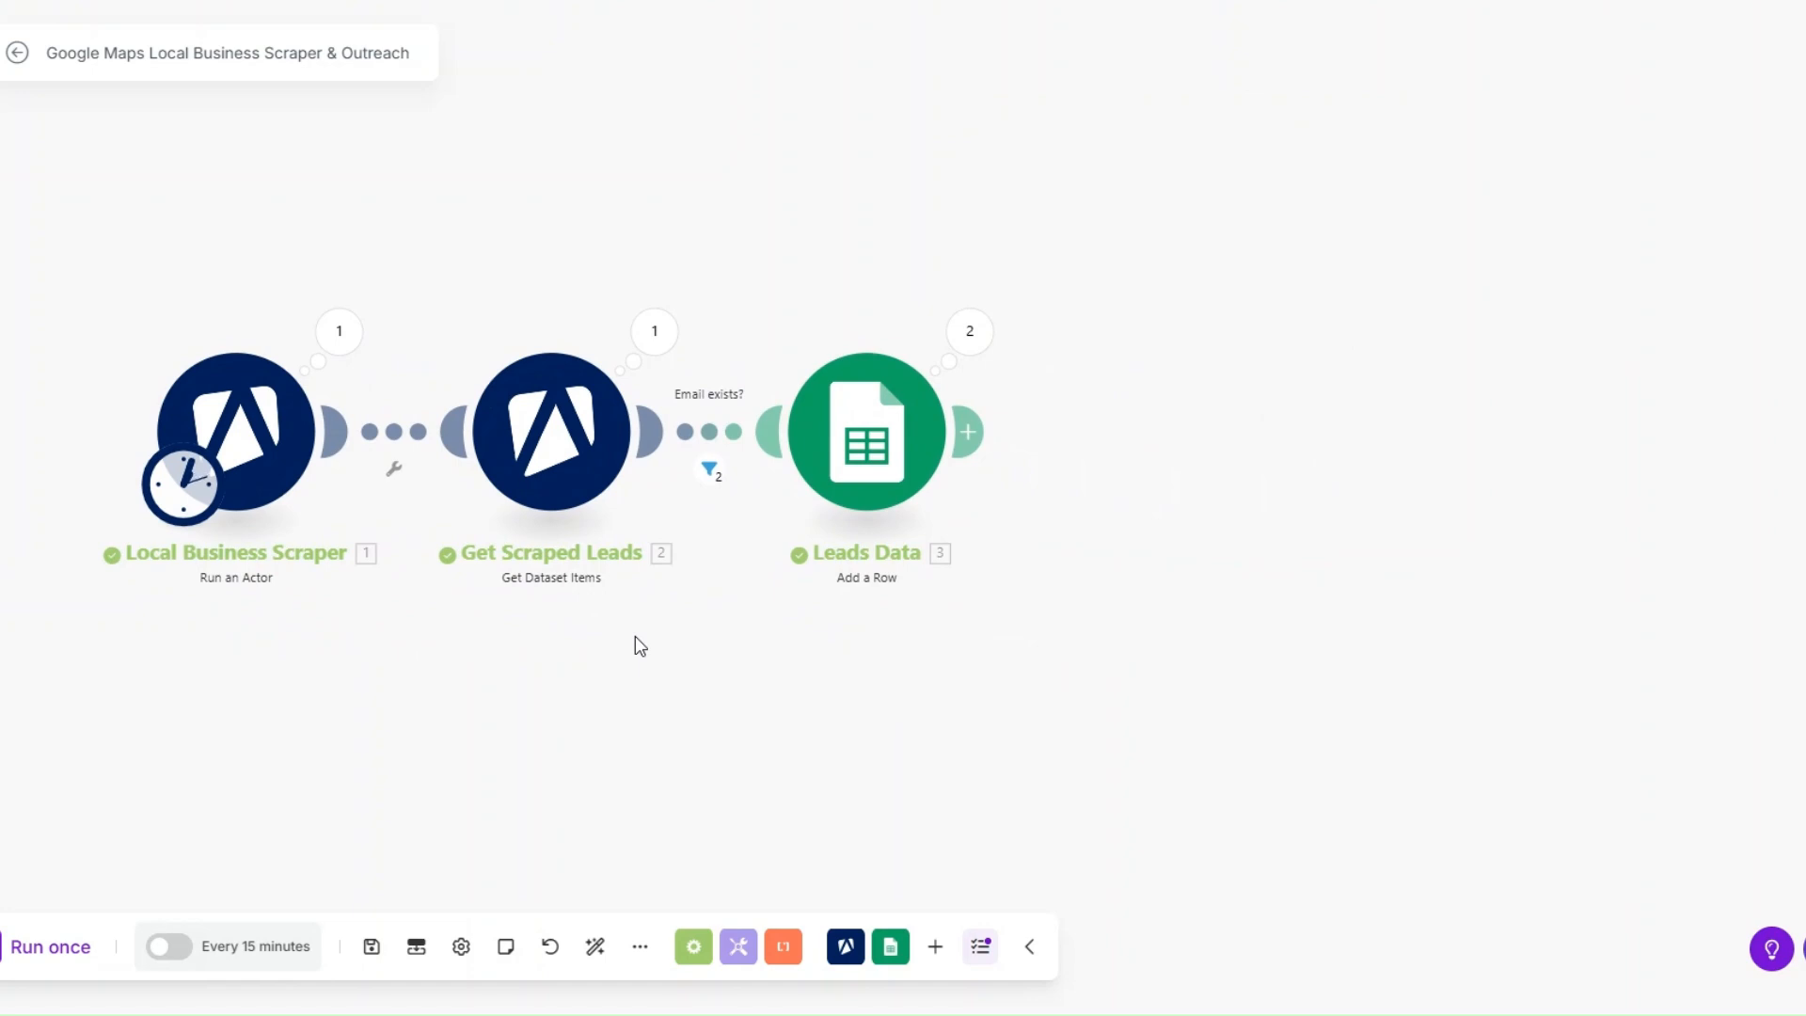
{"action": "left_click", "coordinate": [968, 431]}
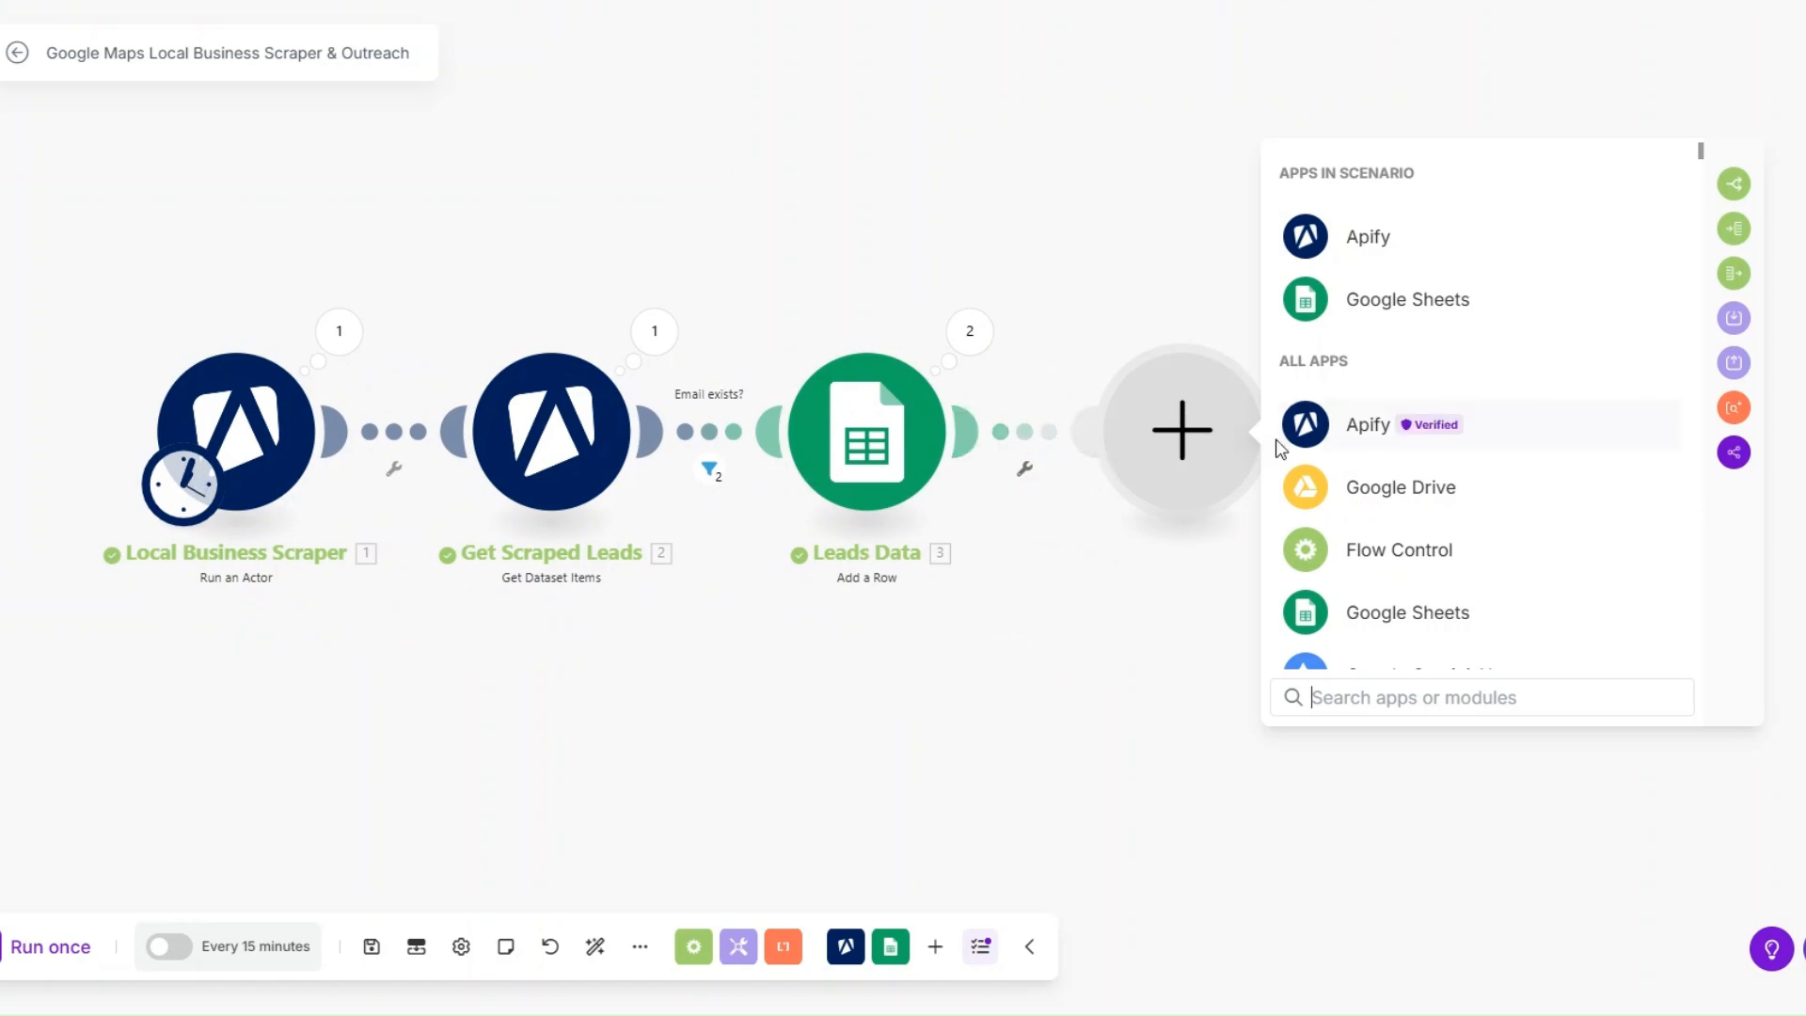
{"action": "scroll", "coordinate": [1354, 448], "scroll_direction": "down", "scroll_amount": 2}
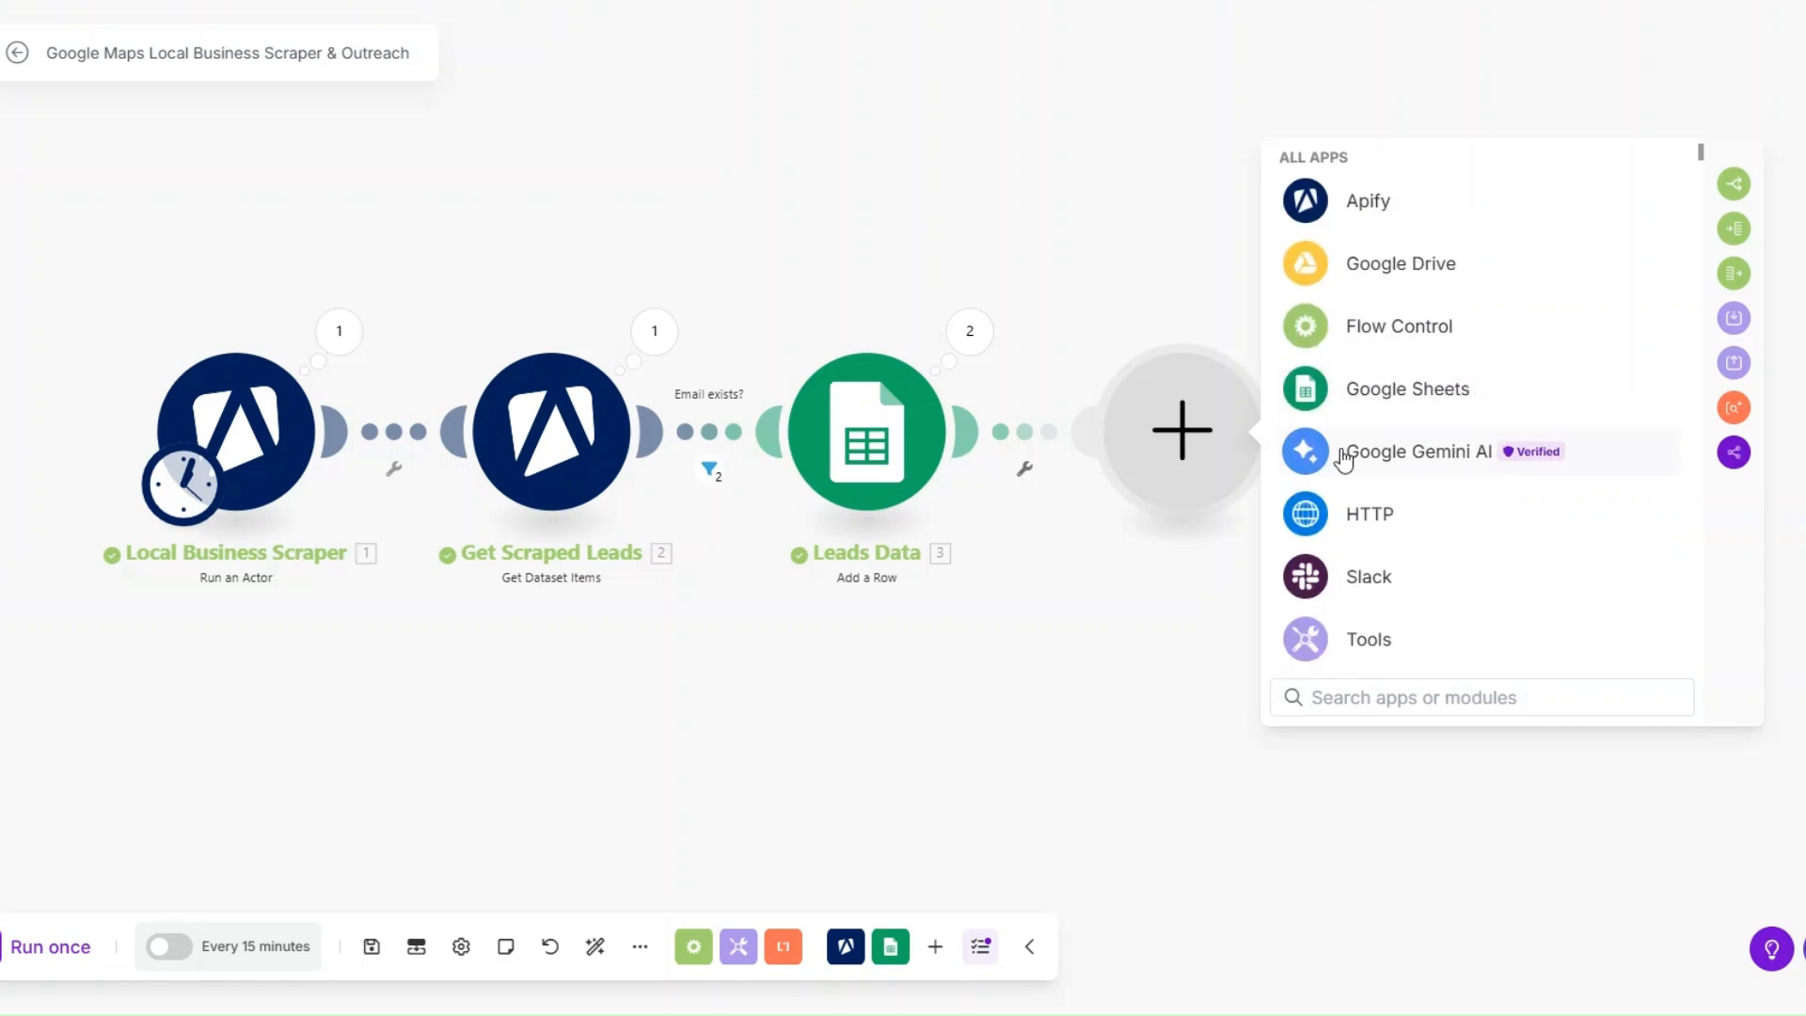
{"action": "left_click", "coordinate": [1381, 451]}
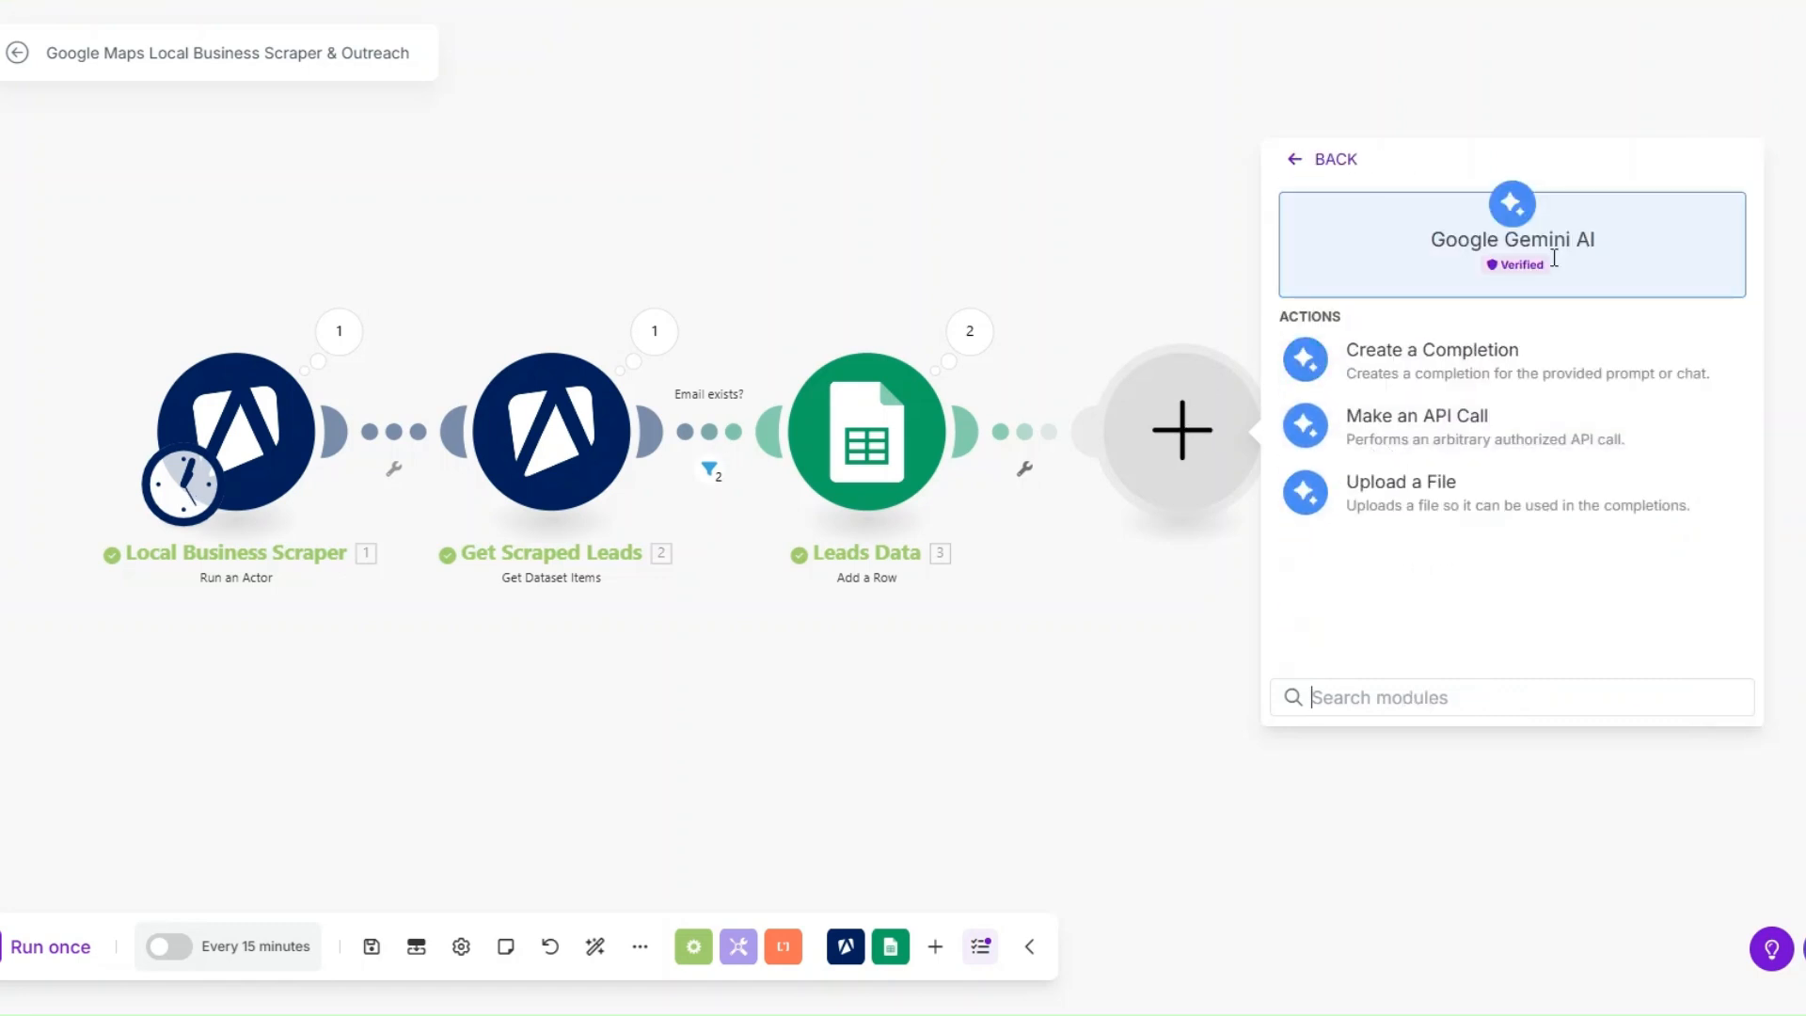
{"action": "left_click", "coordinate": [1449, 362]}
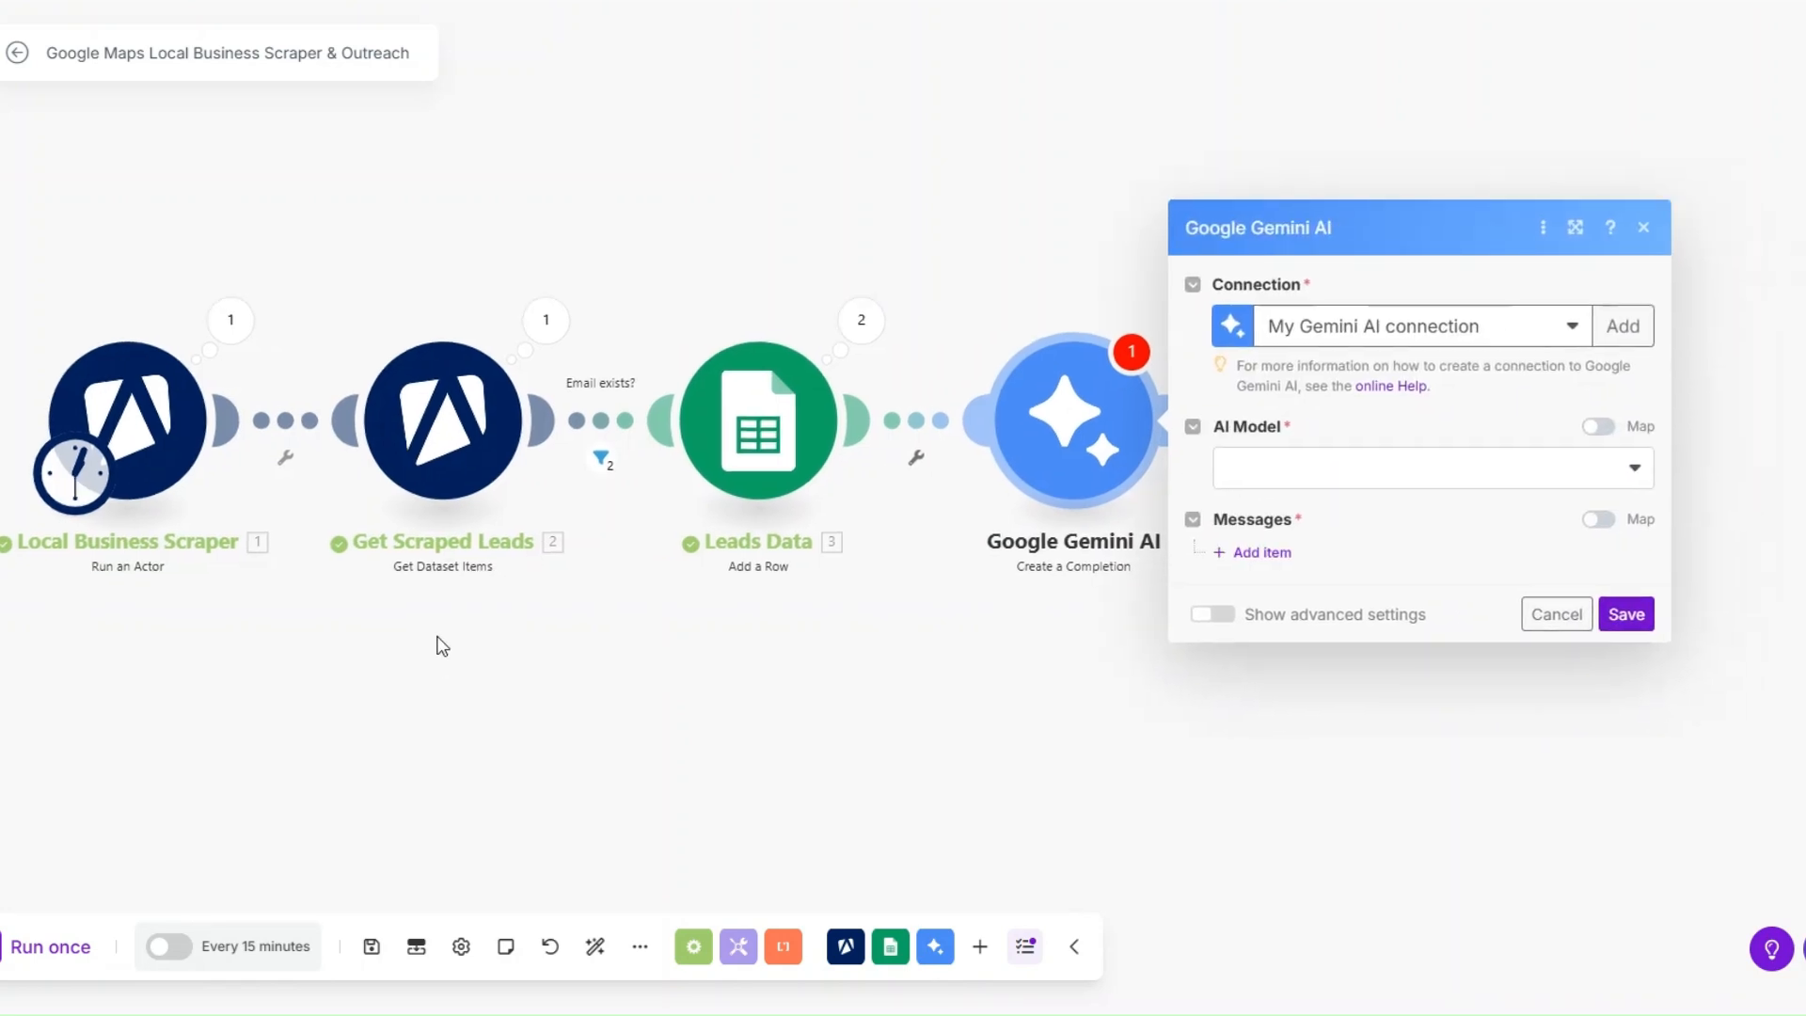
{"action": "left_click", "coordinate": [1333, 478]}
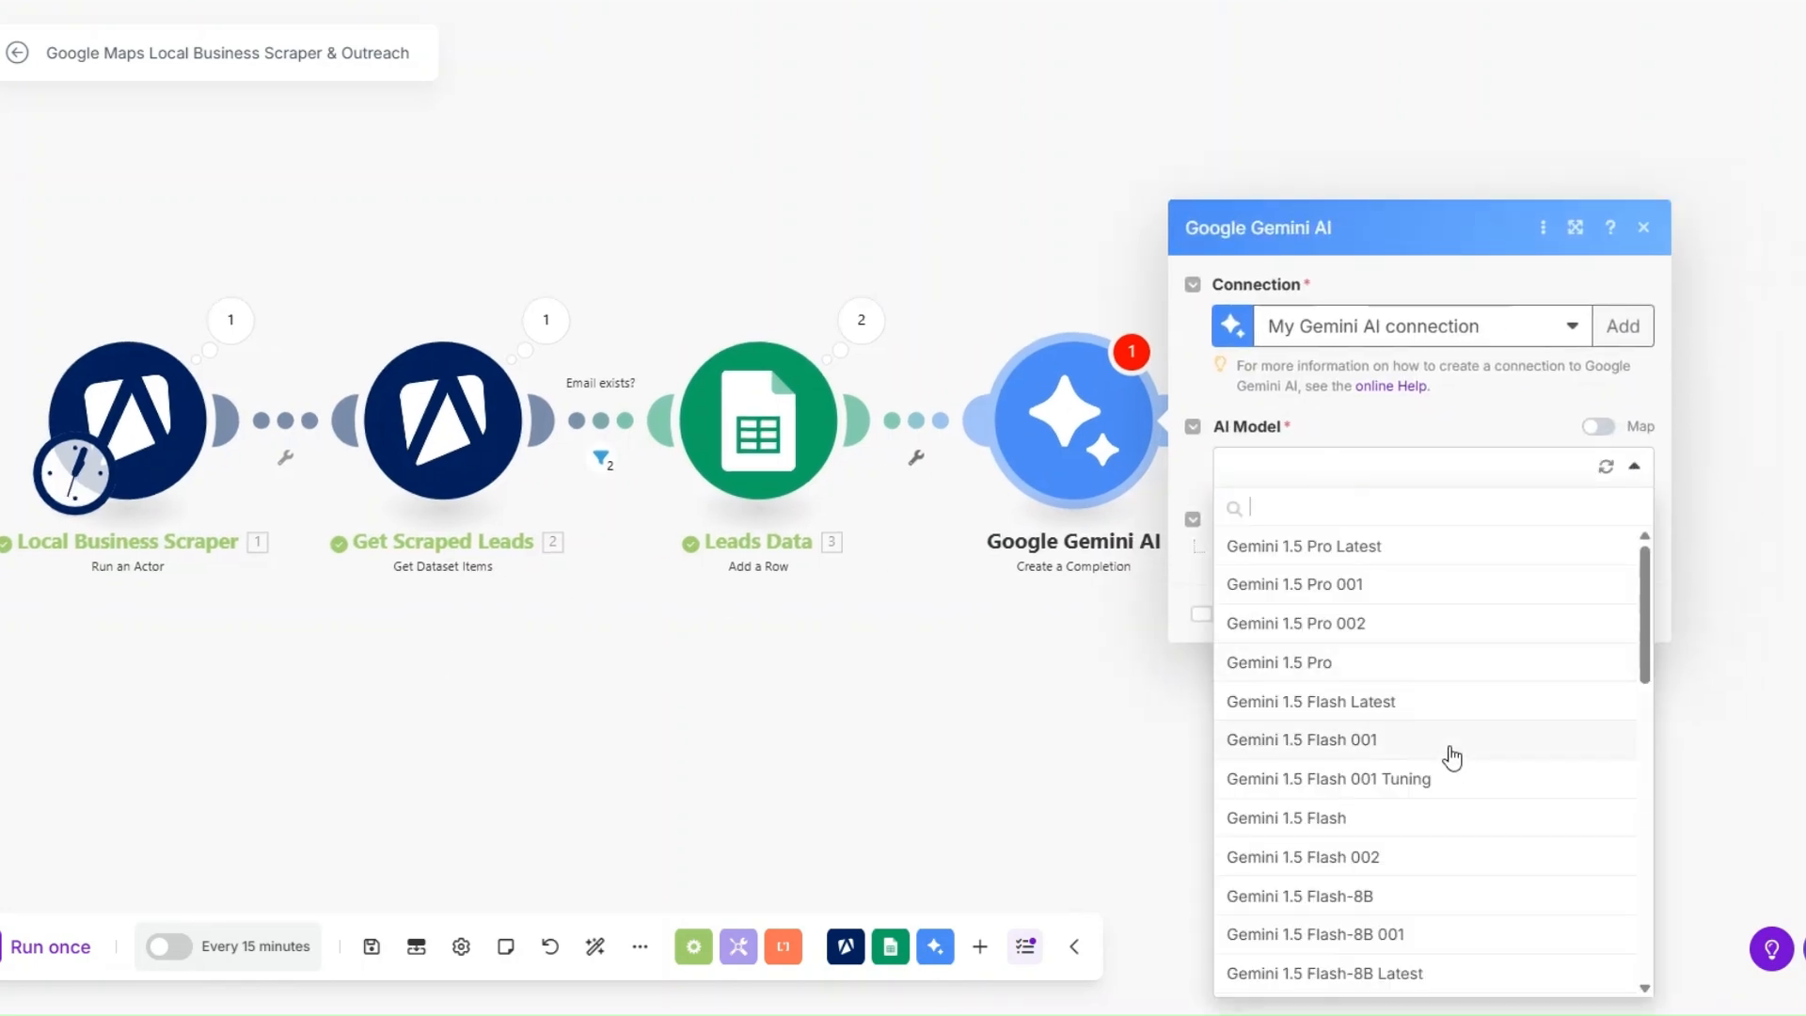
{"action": "scroll", "coordinate": [1449, 753], "scroll_direction": "down", "scroll_amount": 7}
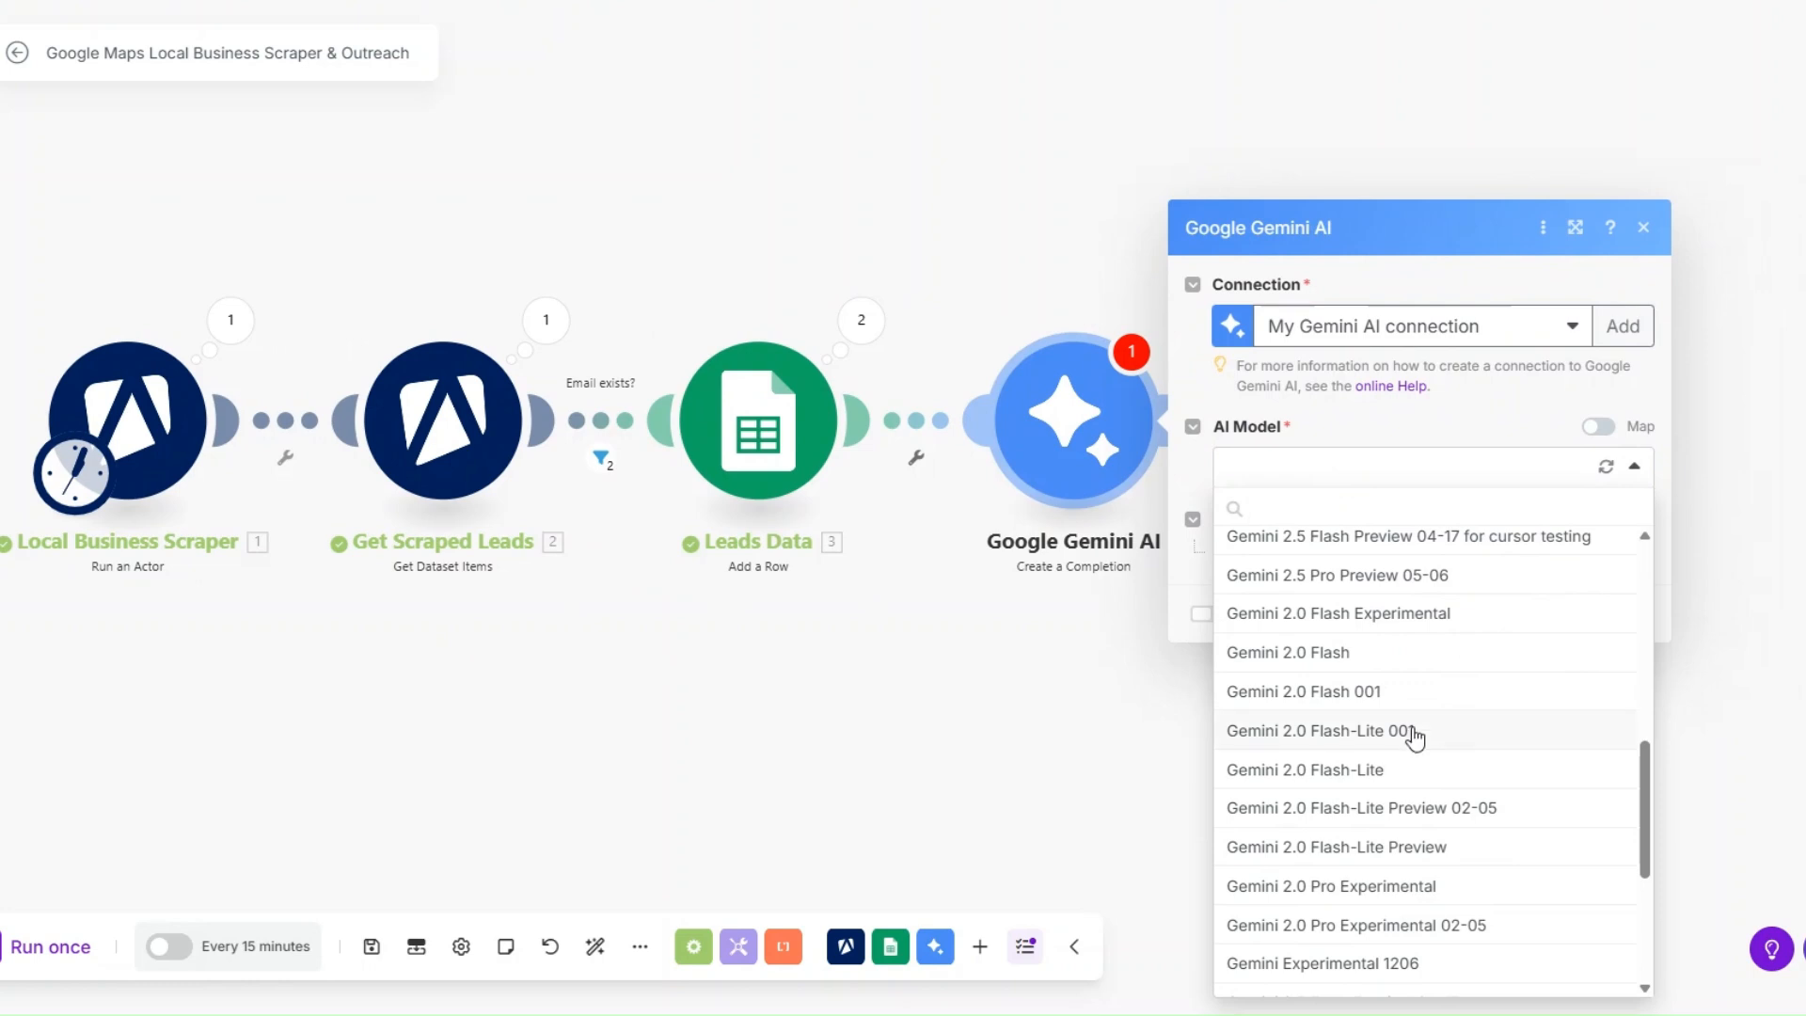
{"action": "left_click", "coordinate": [1329, 650]}
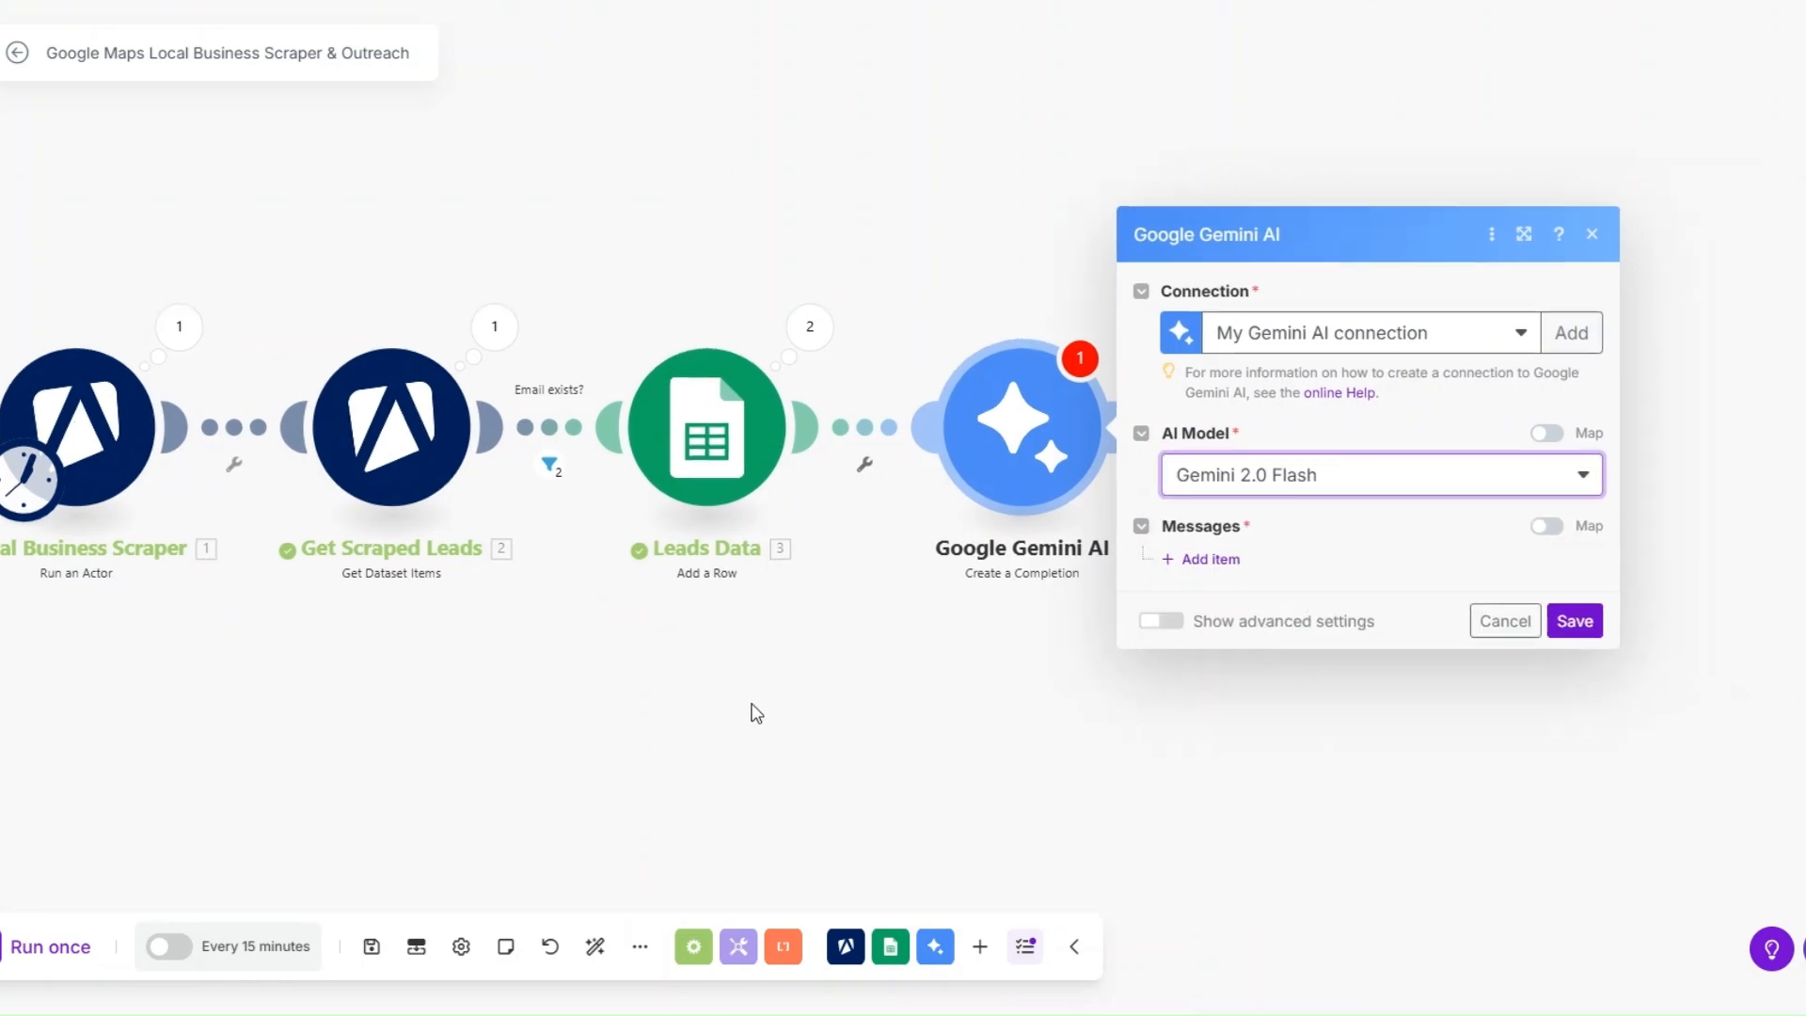
- Add a message with the Model role and a Text part reading "You are an intelligent writing assistant."
{"action": "left_click", "coordinate": [1208, 558]}
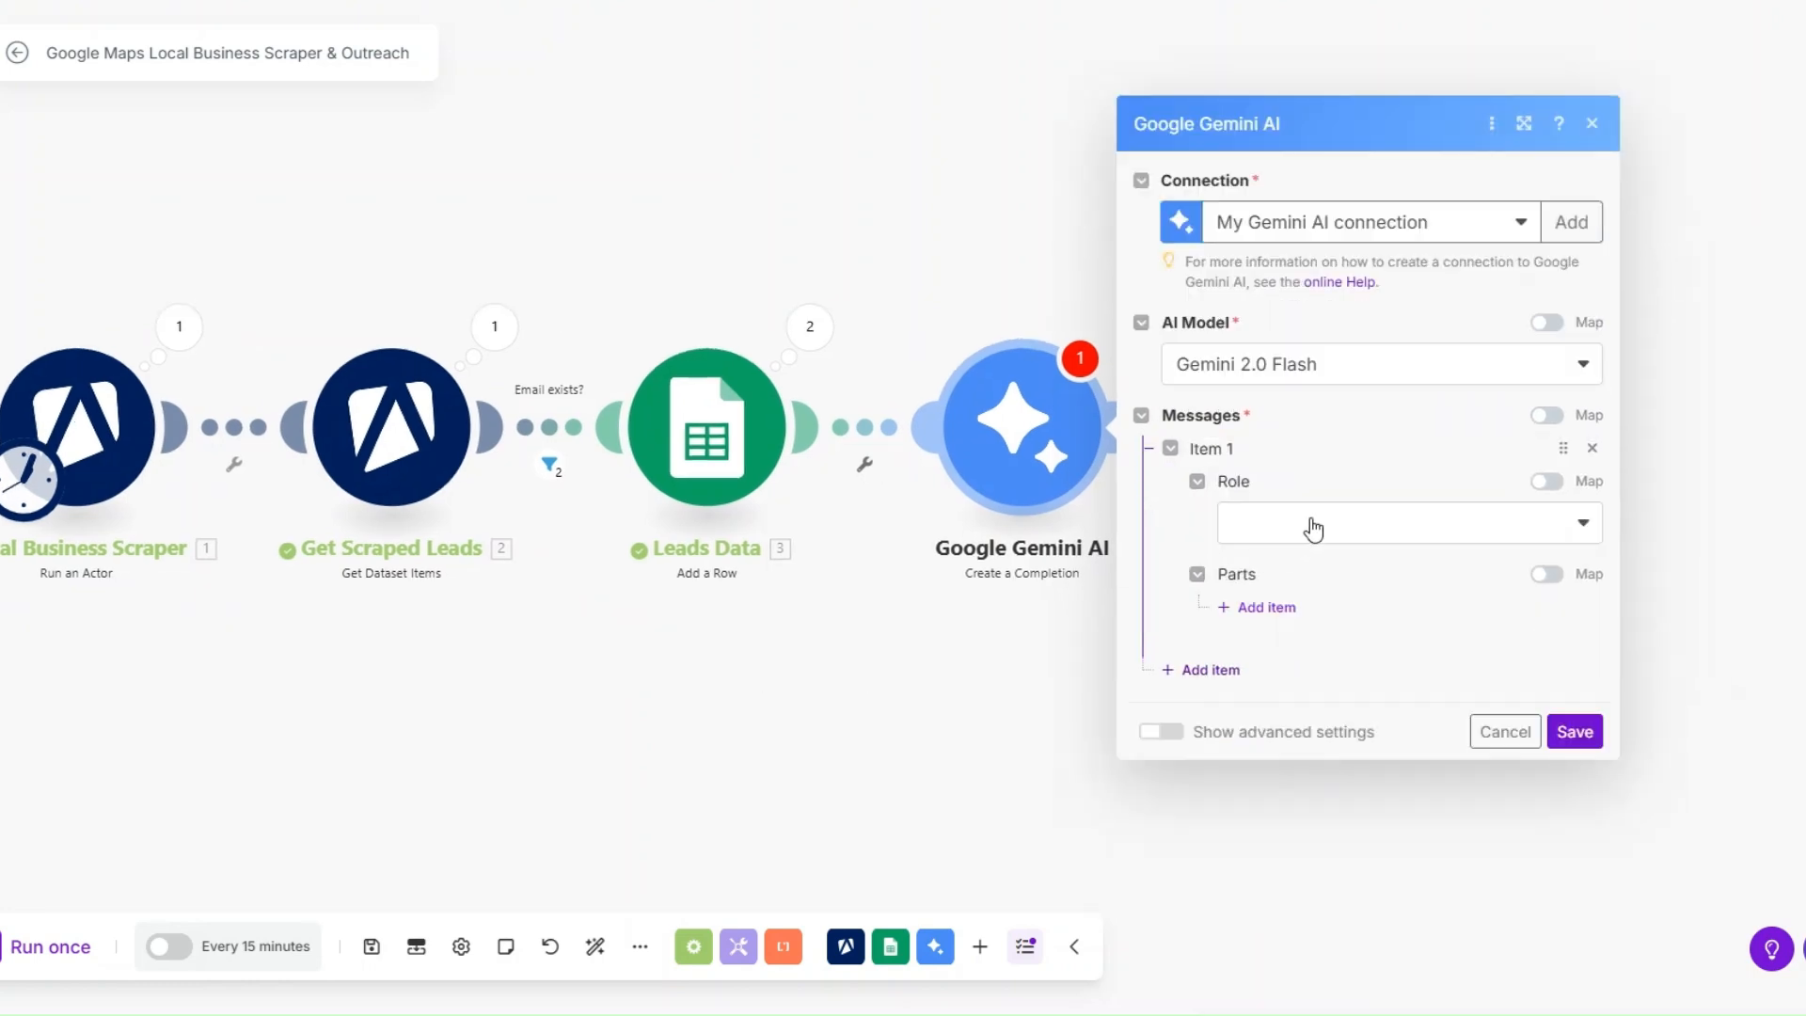
{"action": "left_click", "coordinate": [1314, 526]}
{"action": "left_click", "coordinate": [1307, 636]}
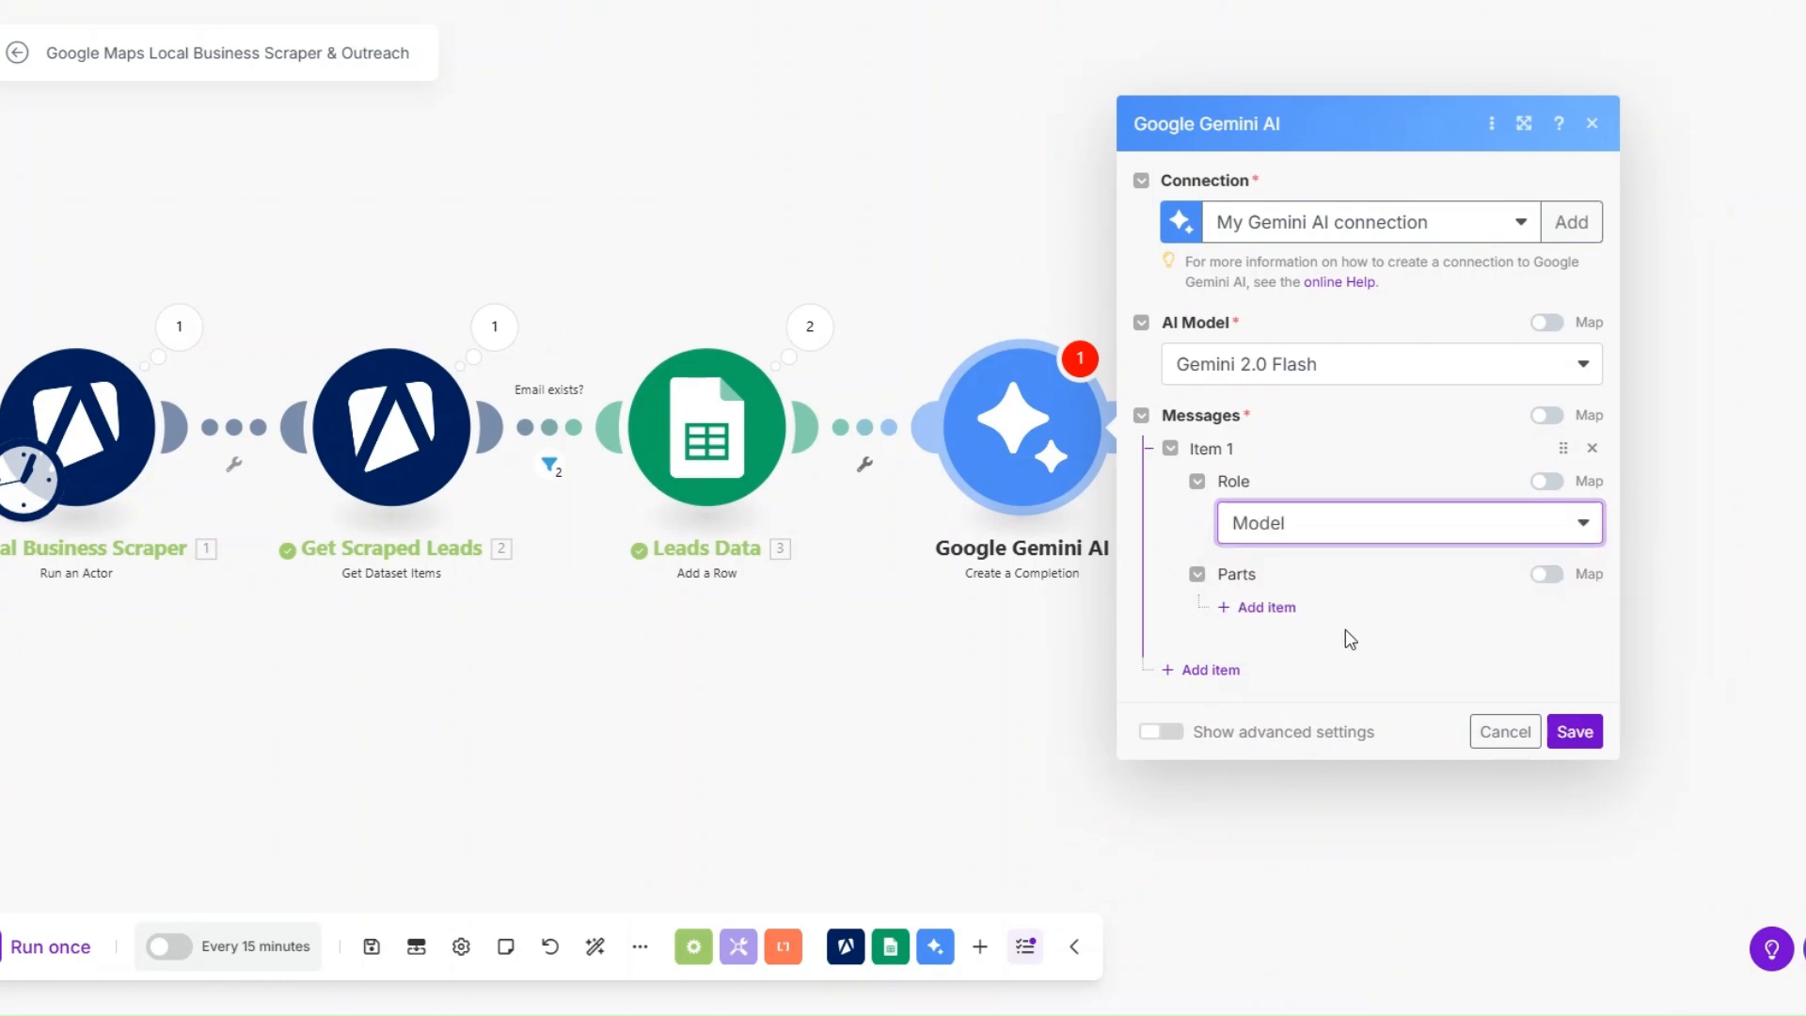
{"action": "left_click", "coordinate": [1277, 607]}
{"action": "left_click", "coordinate": [1284, 611]}
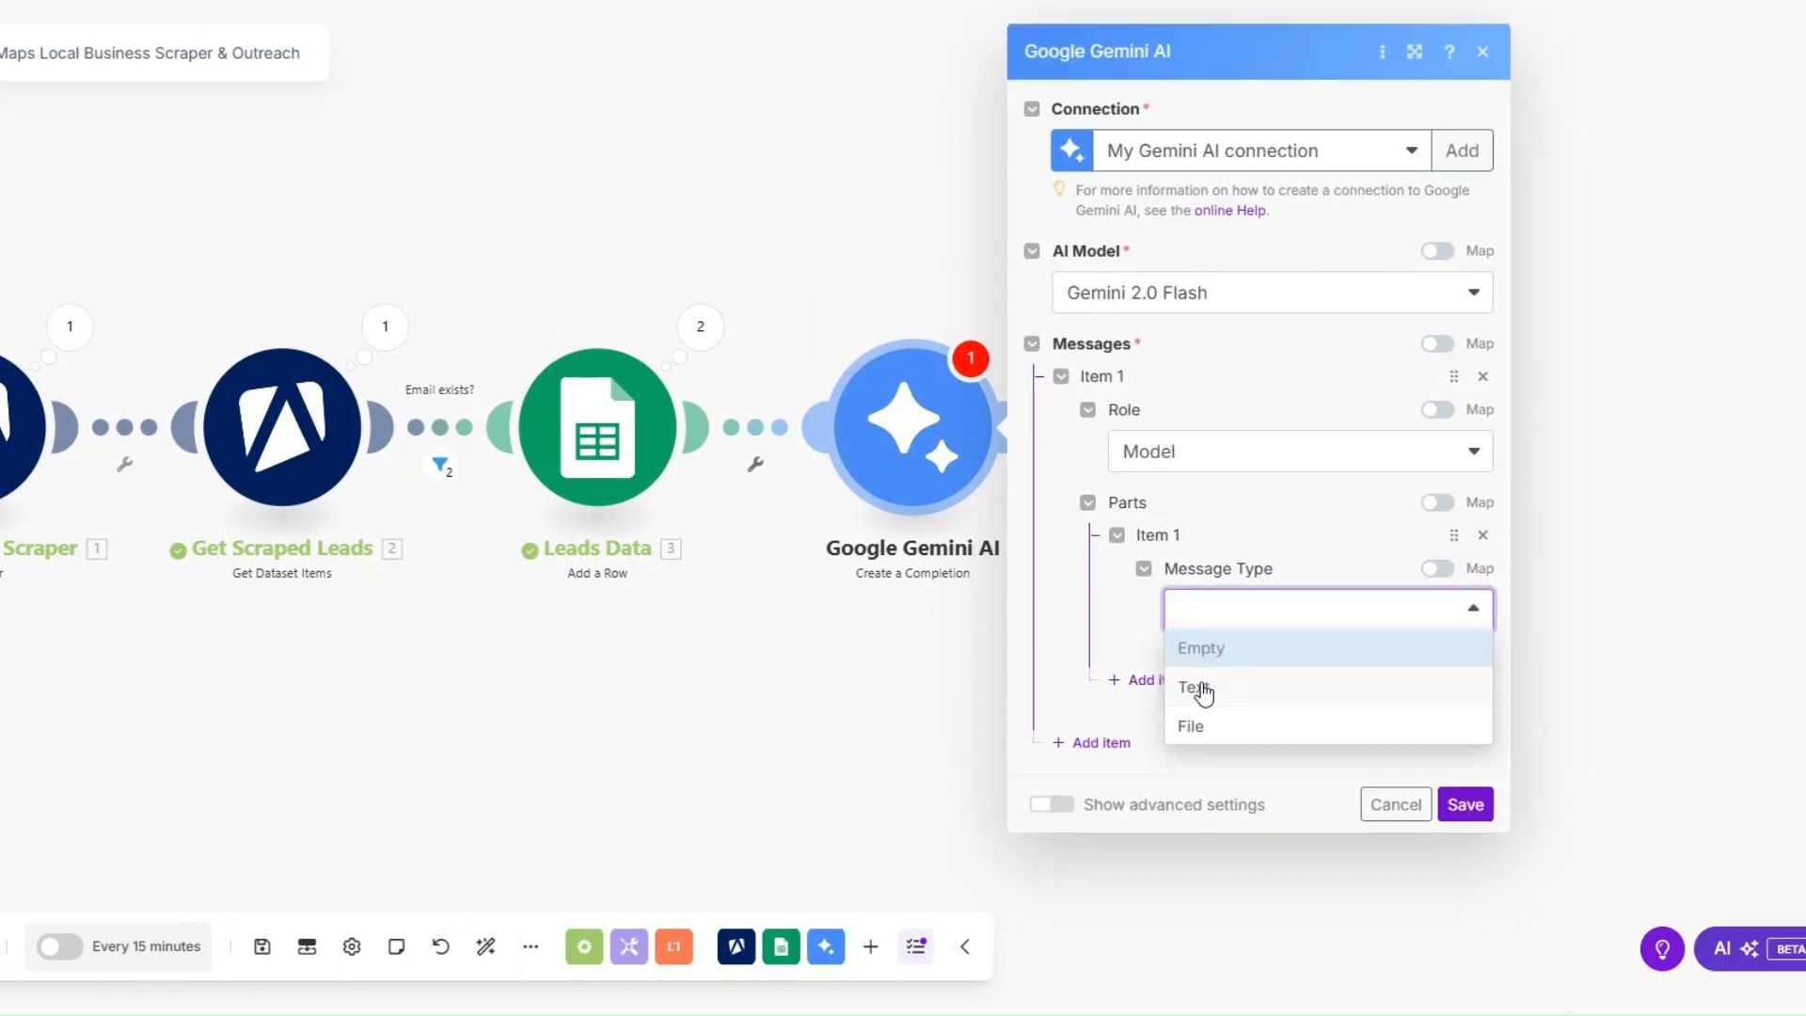
{"action": "left_click", "coordinate": [1203, 692]}
{"action": "left_click", "coordinate": [1199, 687]}
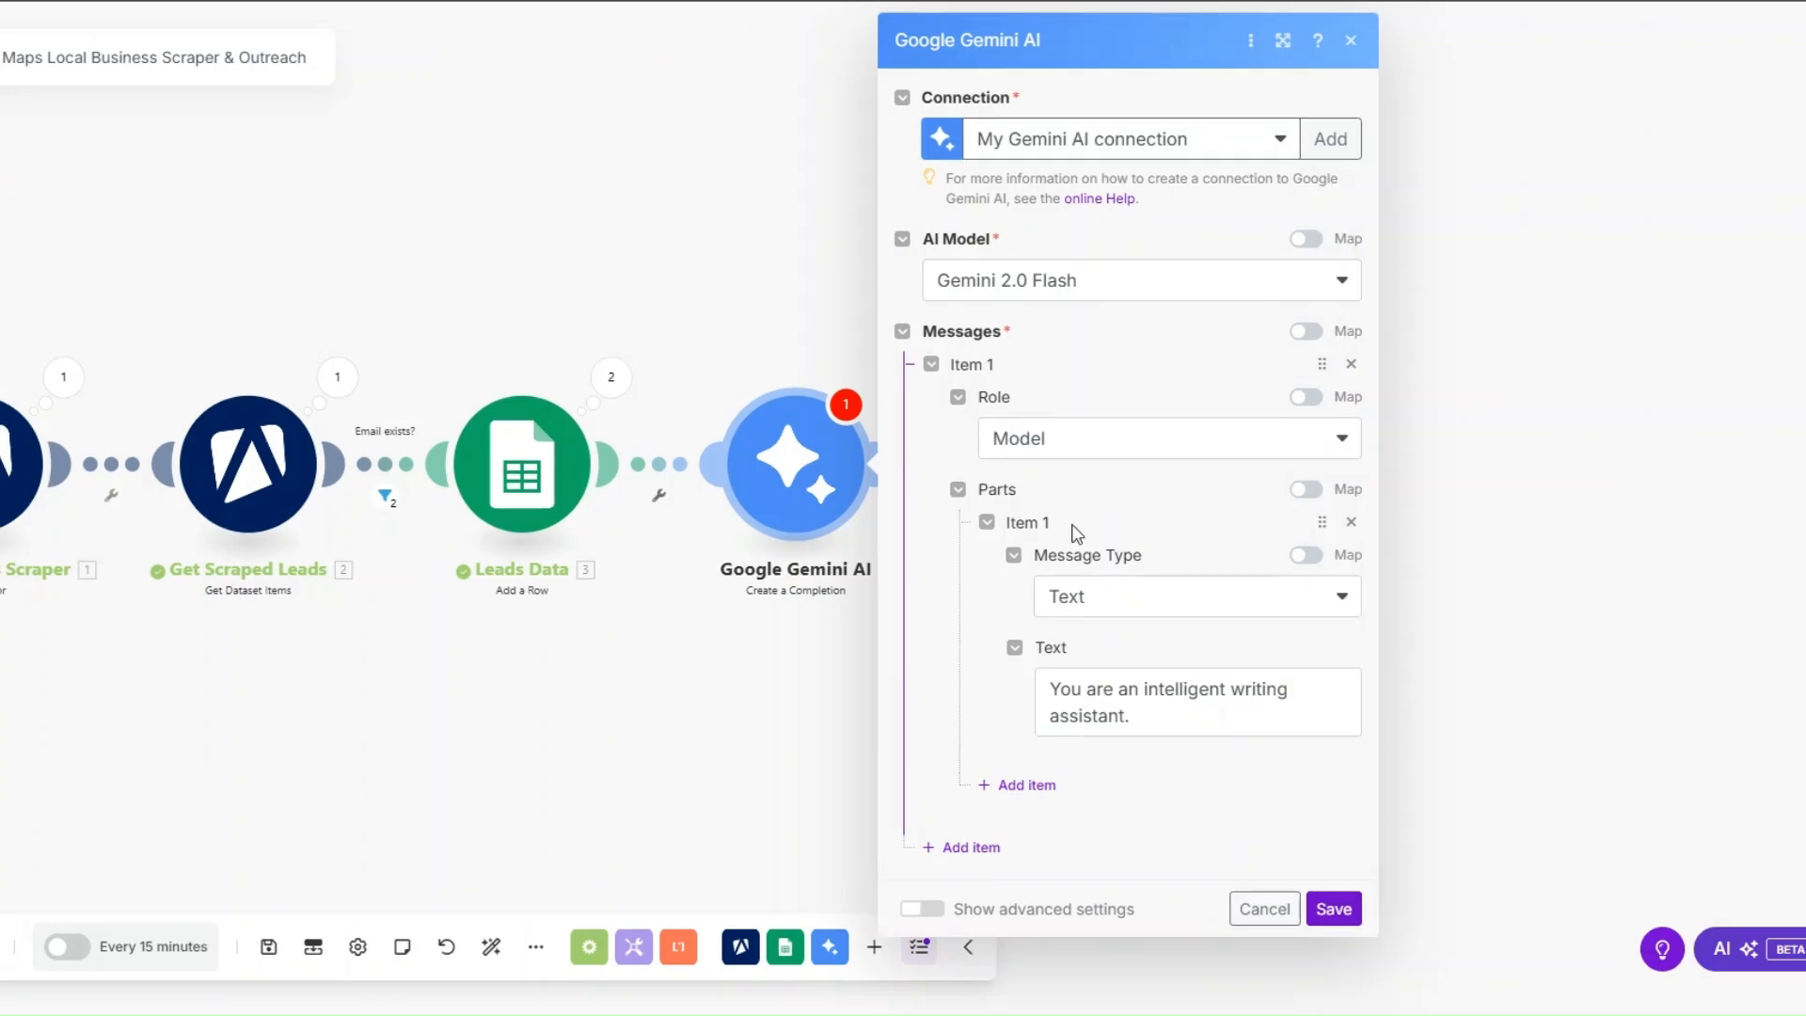
{"action": "left_click", "coordinate": [1136, 715]}
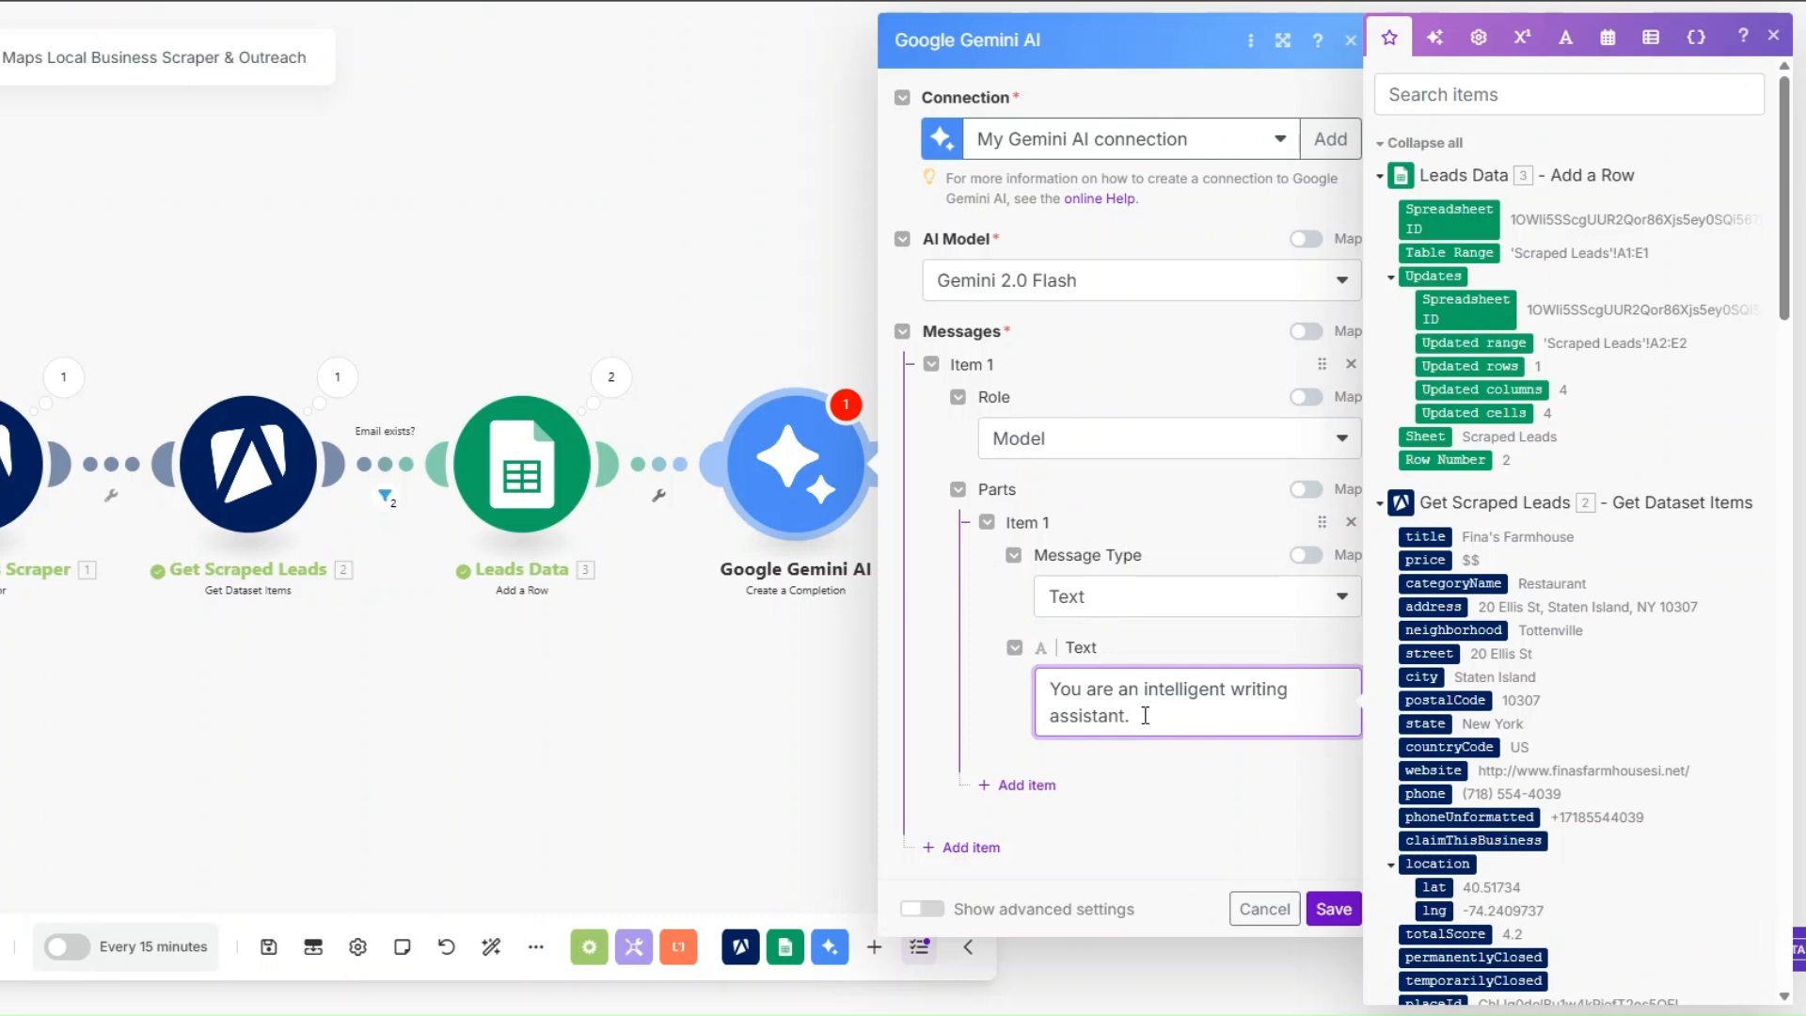
{"action": "left_click", "coordinate": [975, 841]}
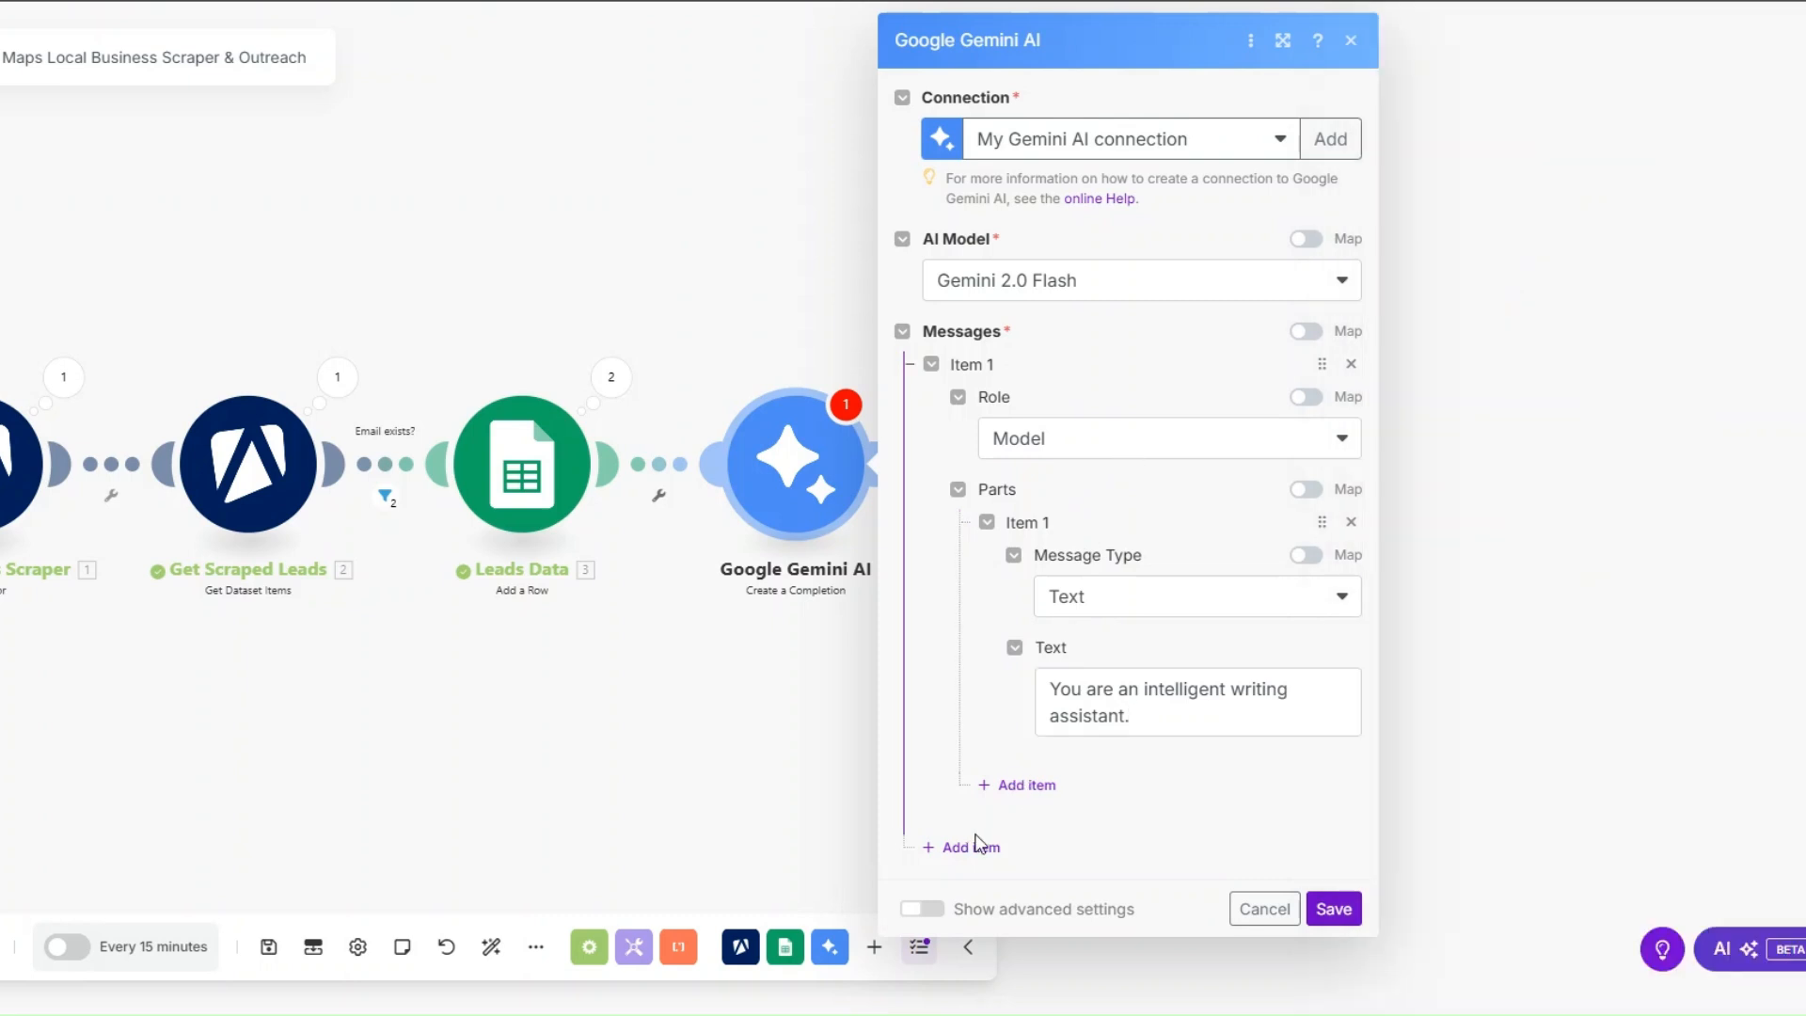
- Add a second message with the User role and one part of the Text message type
{"action": "left_click", "coordinate": [978, 845]}
{"action": "scroll", "coordinate": [1064, 589], "scroll_direction": "down", "scroll_amount": 2}
{"action": "left_click", "coordinate": [1061, 776]}
{"action": "left_click", "coordinate": [1008, 803]}
{"action": "scroll", "coordinate": [1082, 701], "scroll_direction": "down", "scroll_amount": 2}
{"action": "left_click", "coordinate": [1181, 786]}
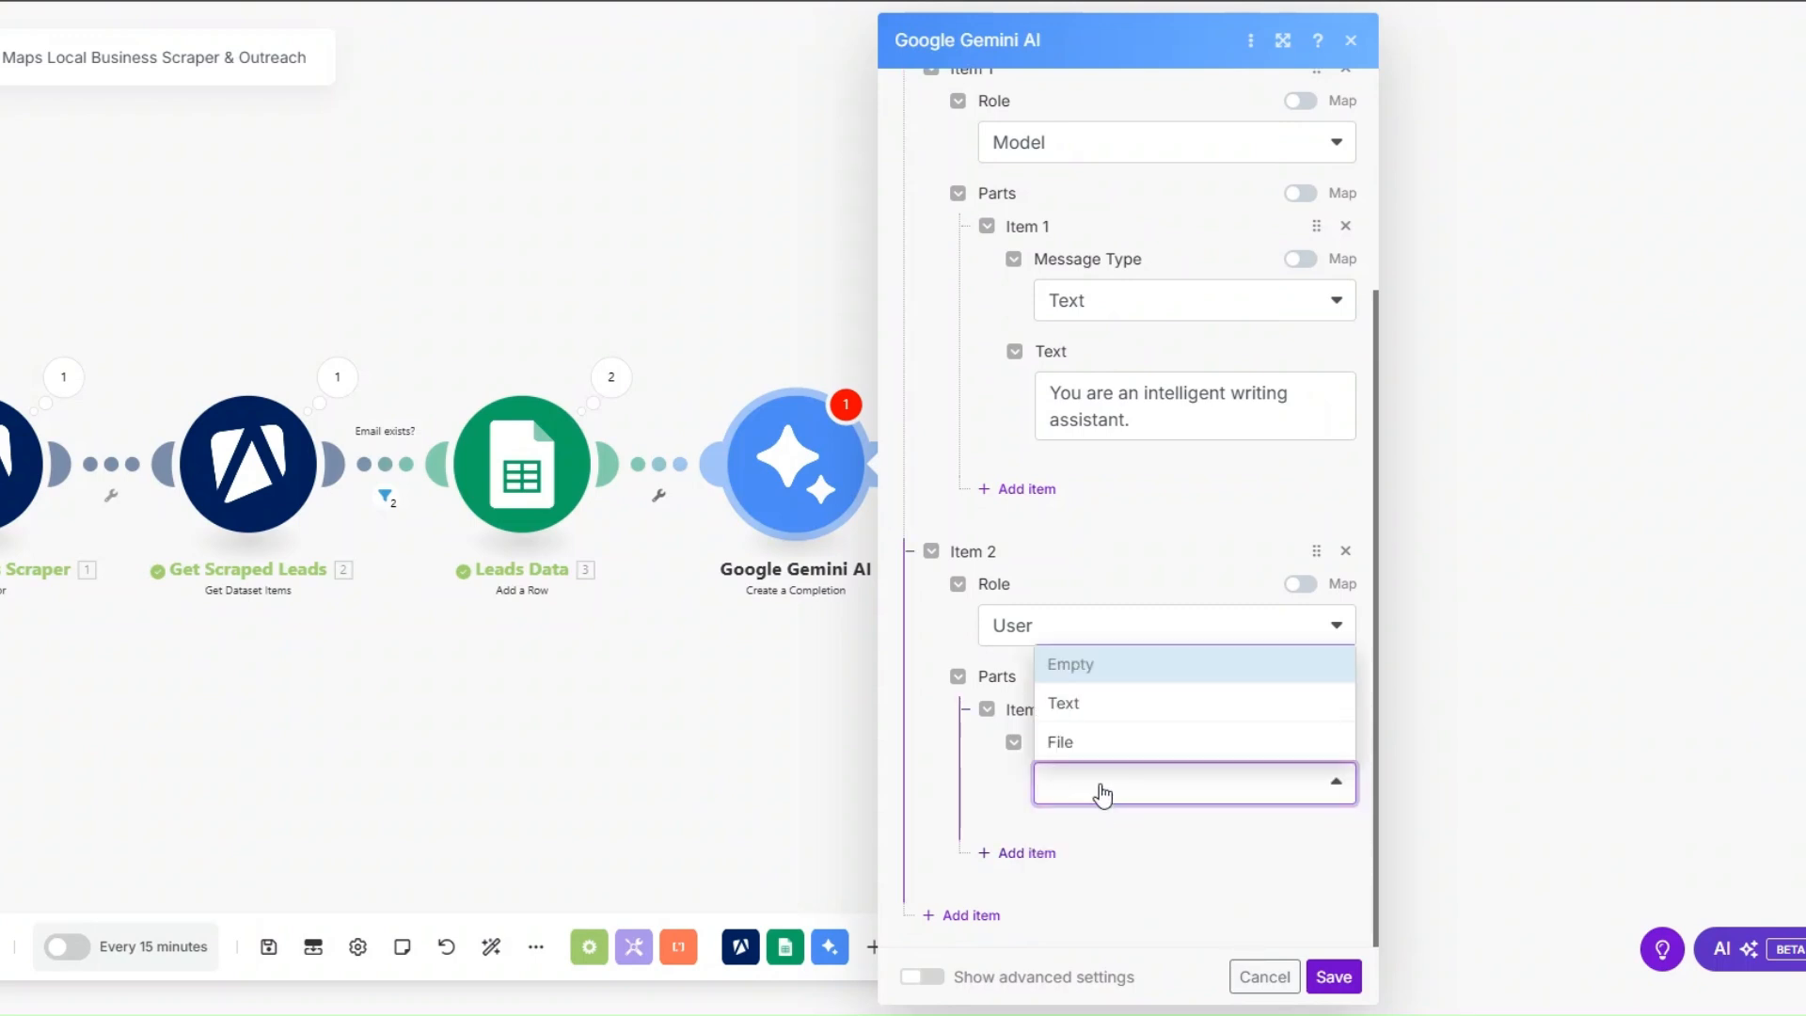
{"action": "left_click", "coordinate": [1097, 707]}
{"action": "scroll", "coordinate": [1046, 650], "scroll_direction": "down", "scroll_amount": 1}
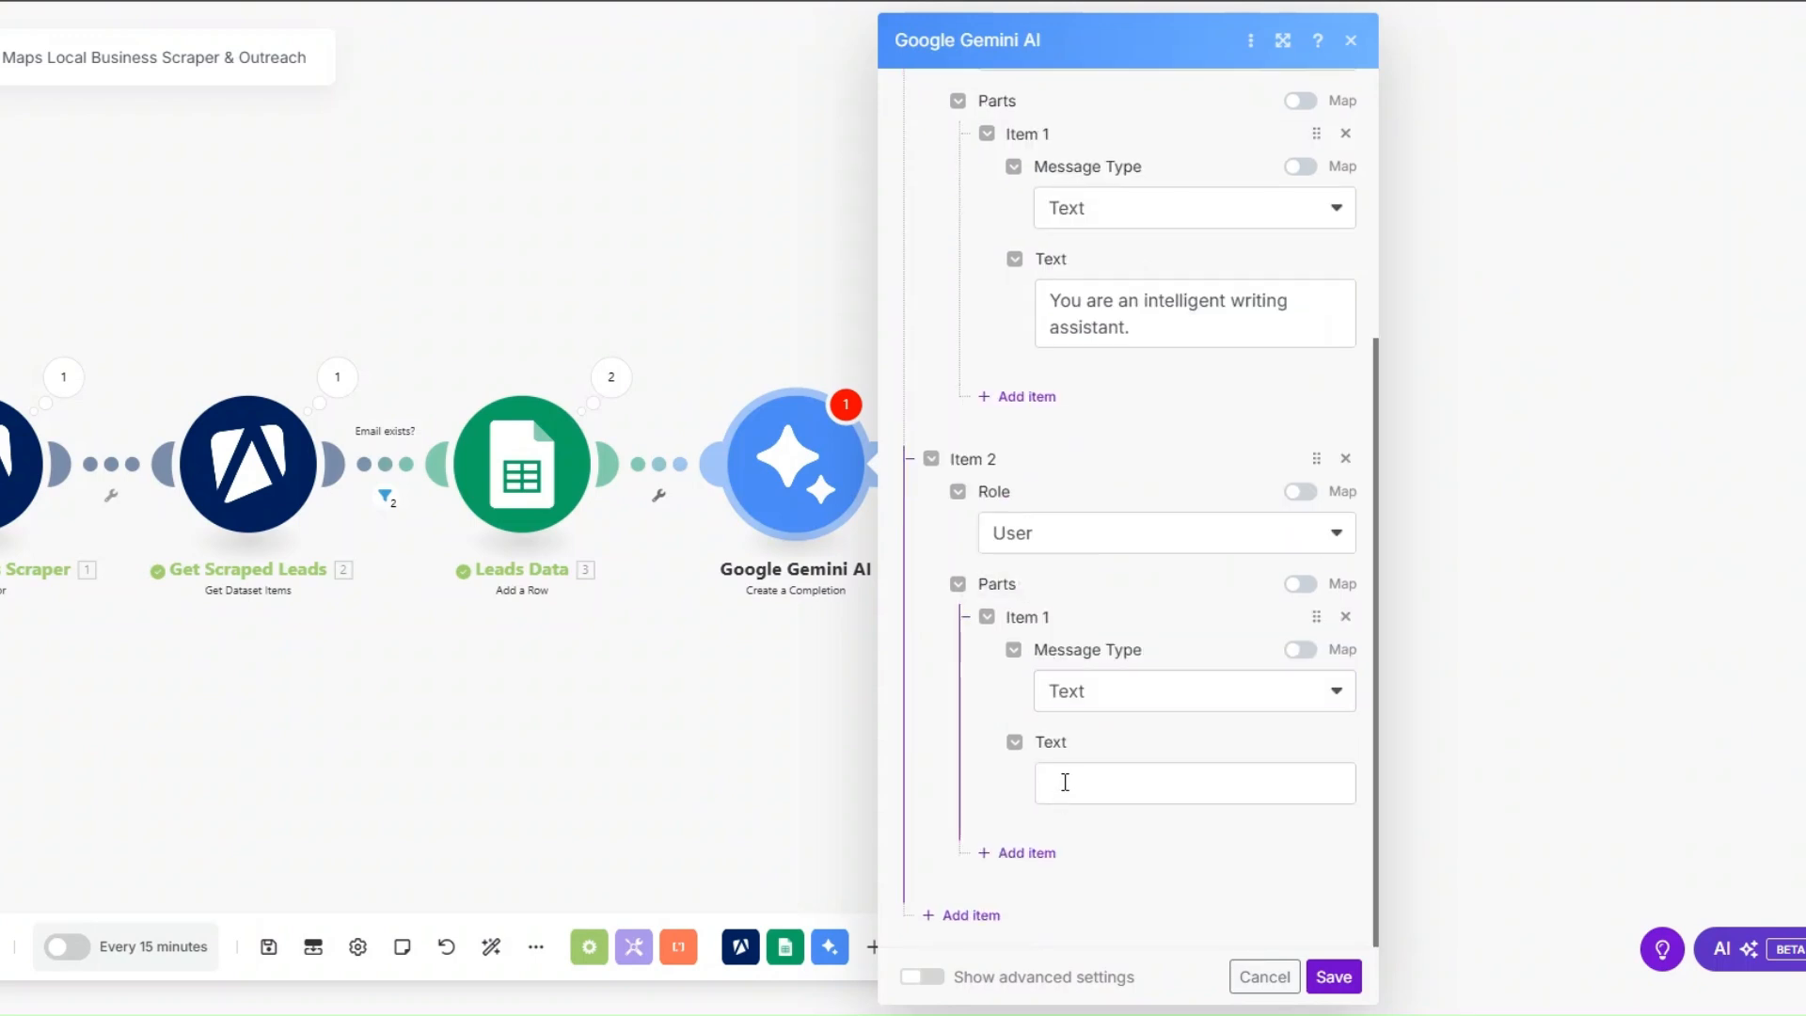
- Paste the personalized cold email first-line prompt into the User message and map website from Get Scraped Leads after "Website:"
{"action": "left_click", "coordinate": [1065, 782]}
{"action": "key", "text": "ctrl+v"}
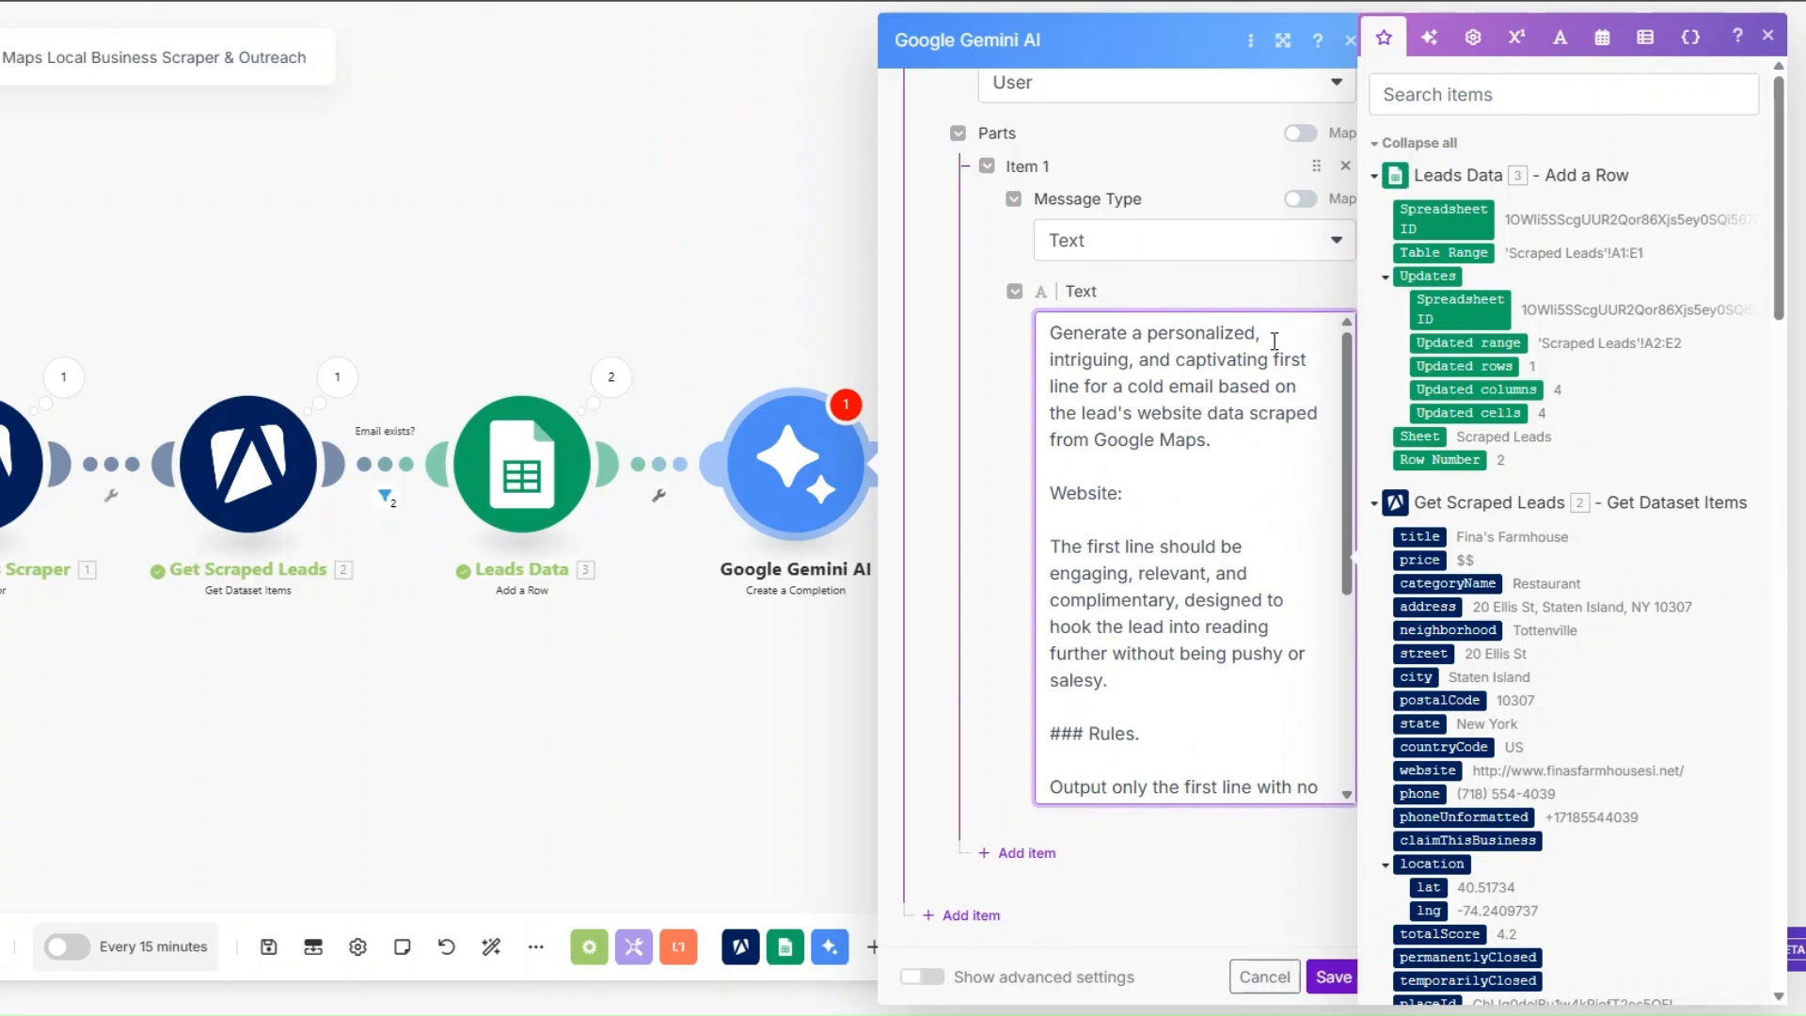
{"action": "left_click", "coordinate": [1154, 494]}
{"action": "scroll", "coordinate": [1424, 612], "scroll_direction": "down", "scroll_amount": 2}
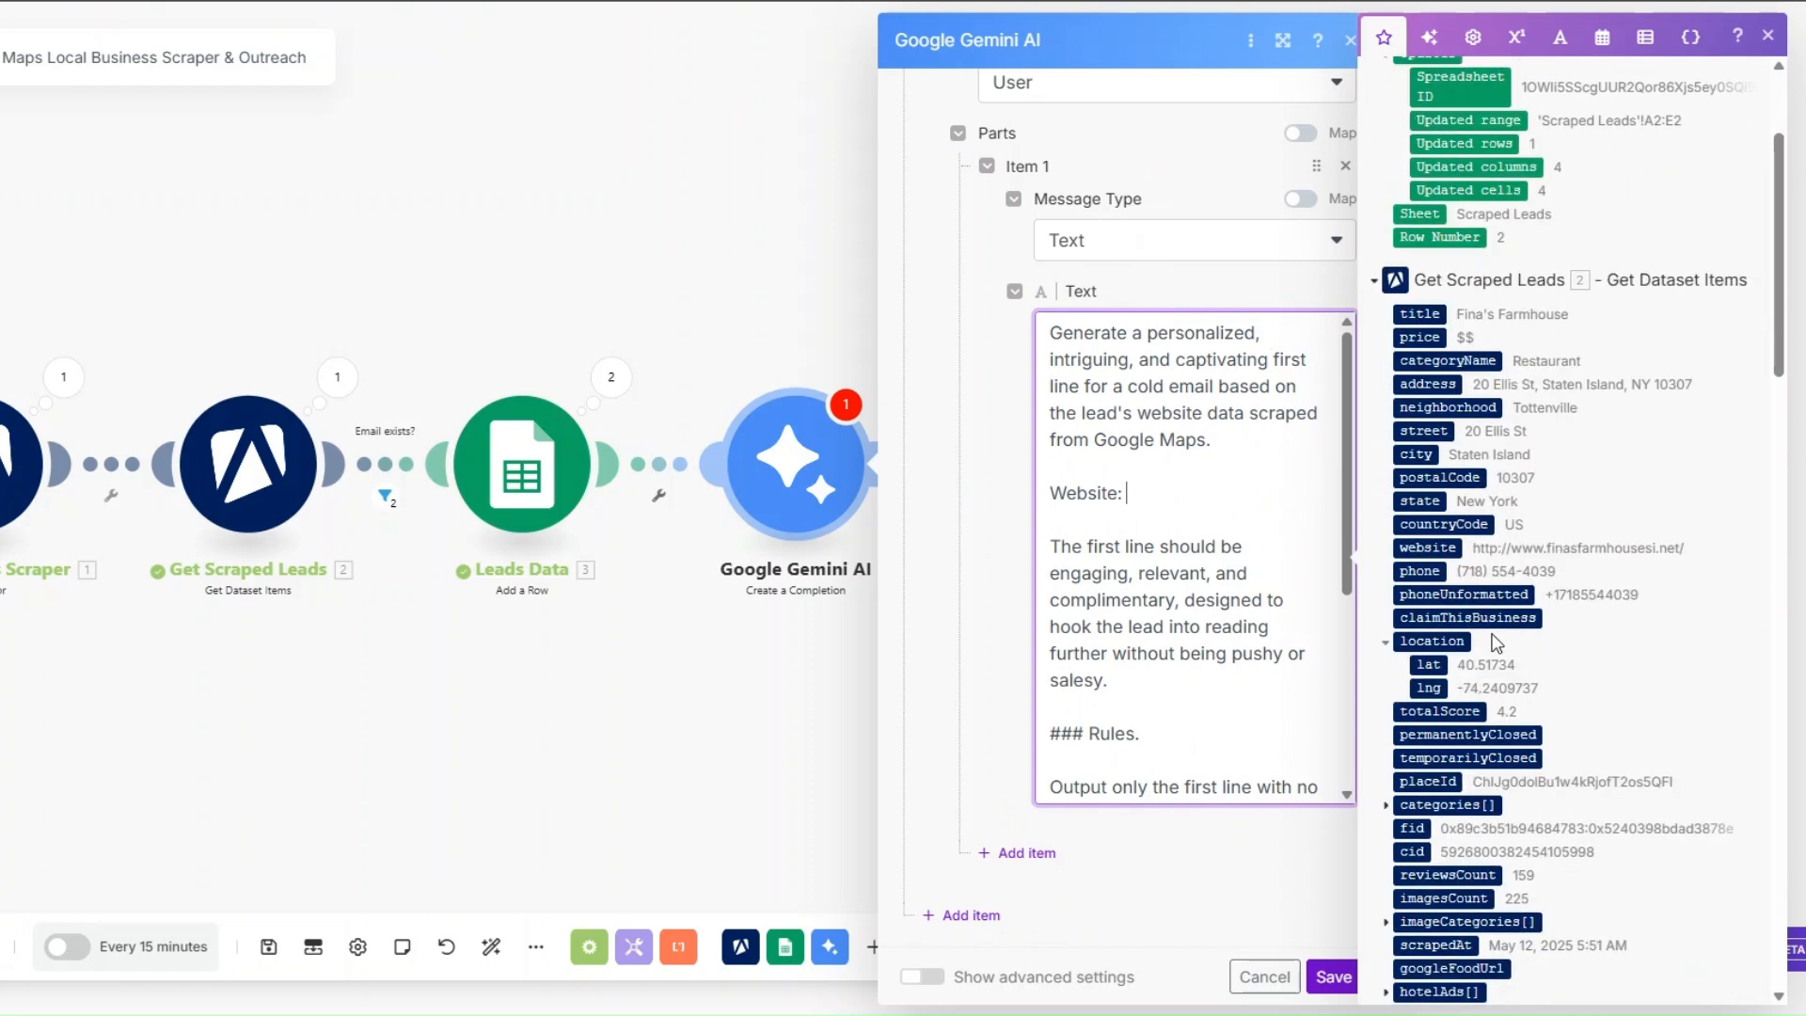
{"action": "left_click", "coordinate": [1424, 546]}
{"action": "scroll", "coordinate": [1144, 550], "scroll_direction": "down", "scroll_amount": 1}
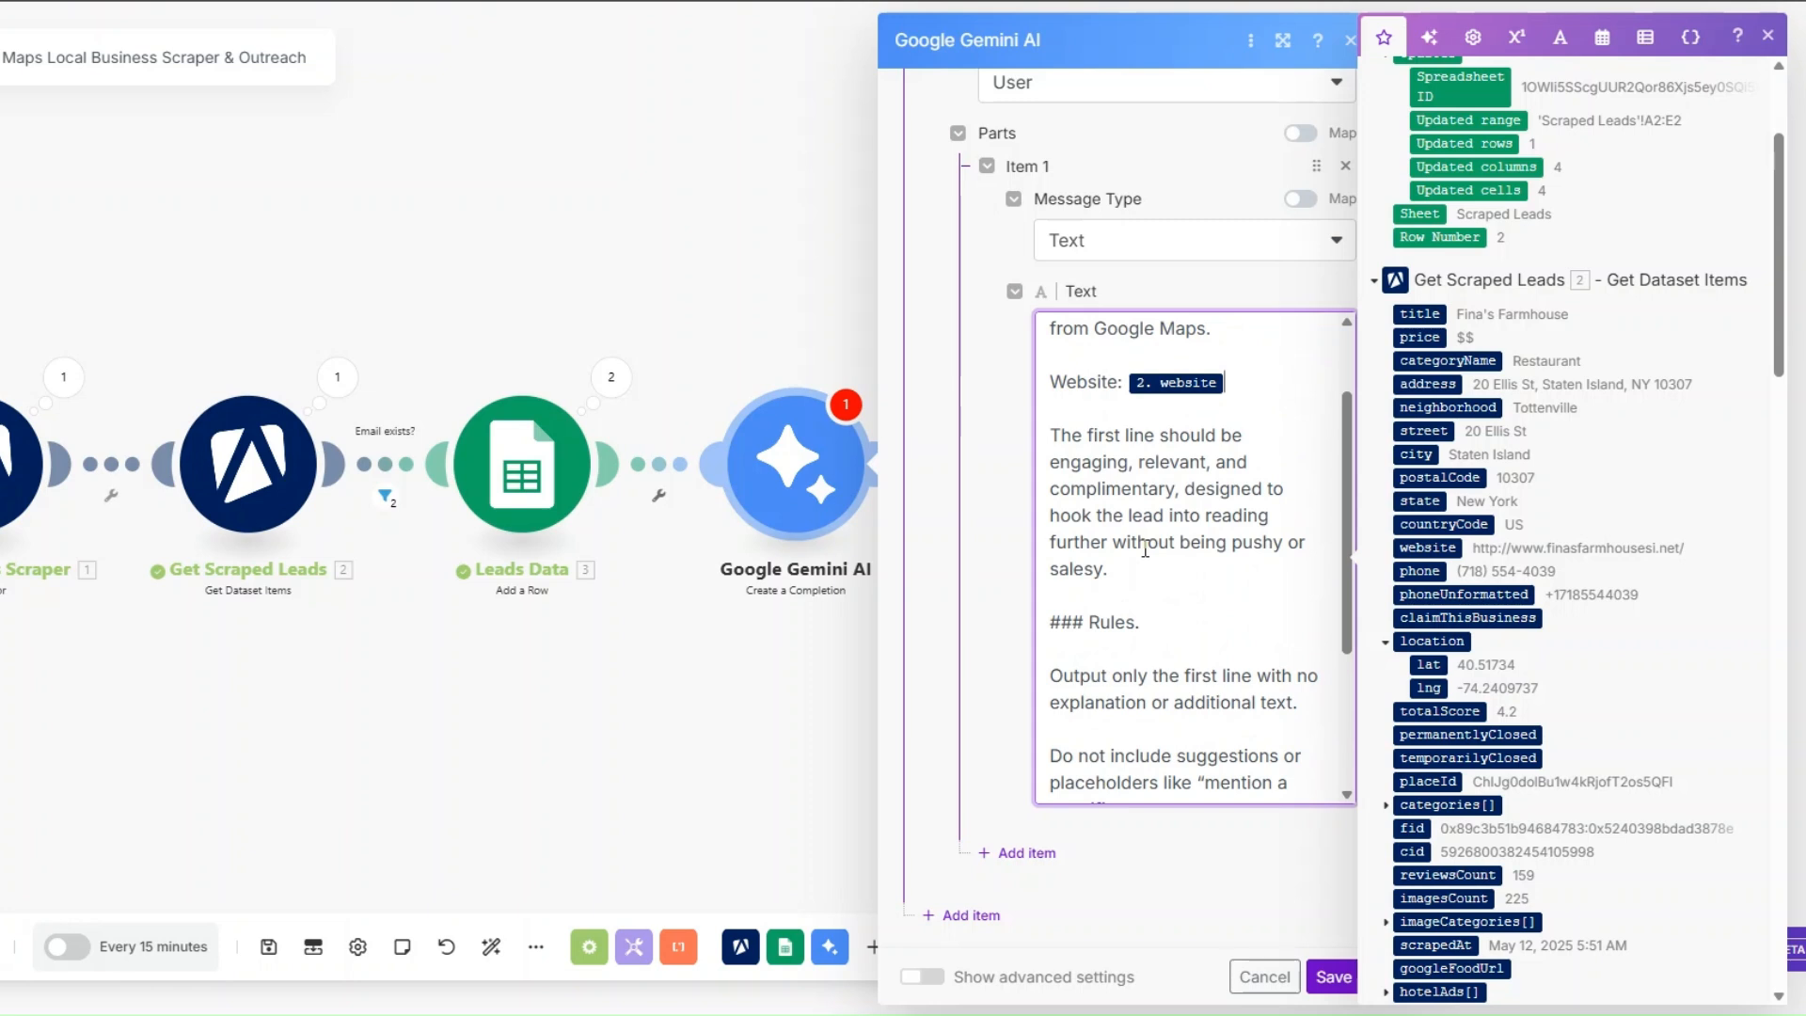
- Review the rules section of the User message prompt and save the Google Gemini AI module
{"action": "scroll", "coordinate": [1144, 550], "scroll_direction": "down", "scroll_amount": 2}
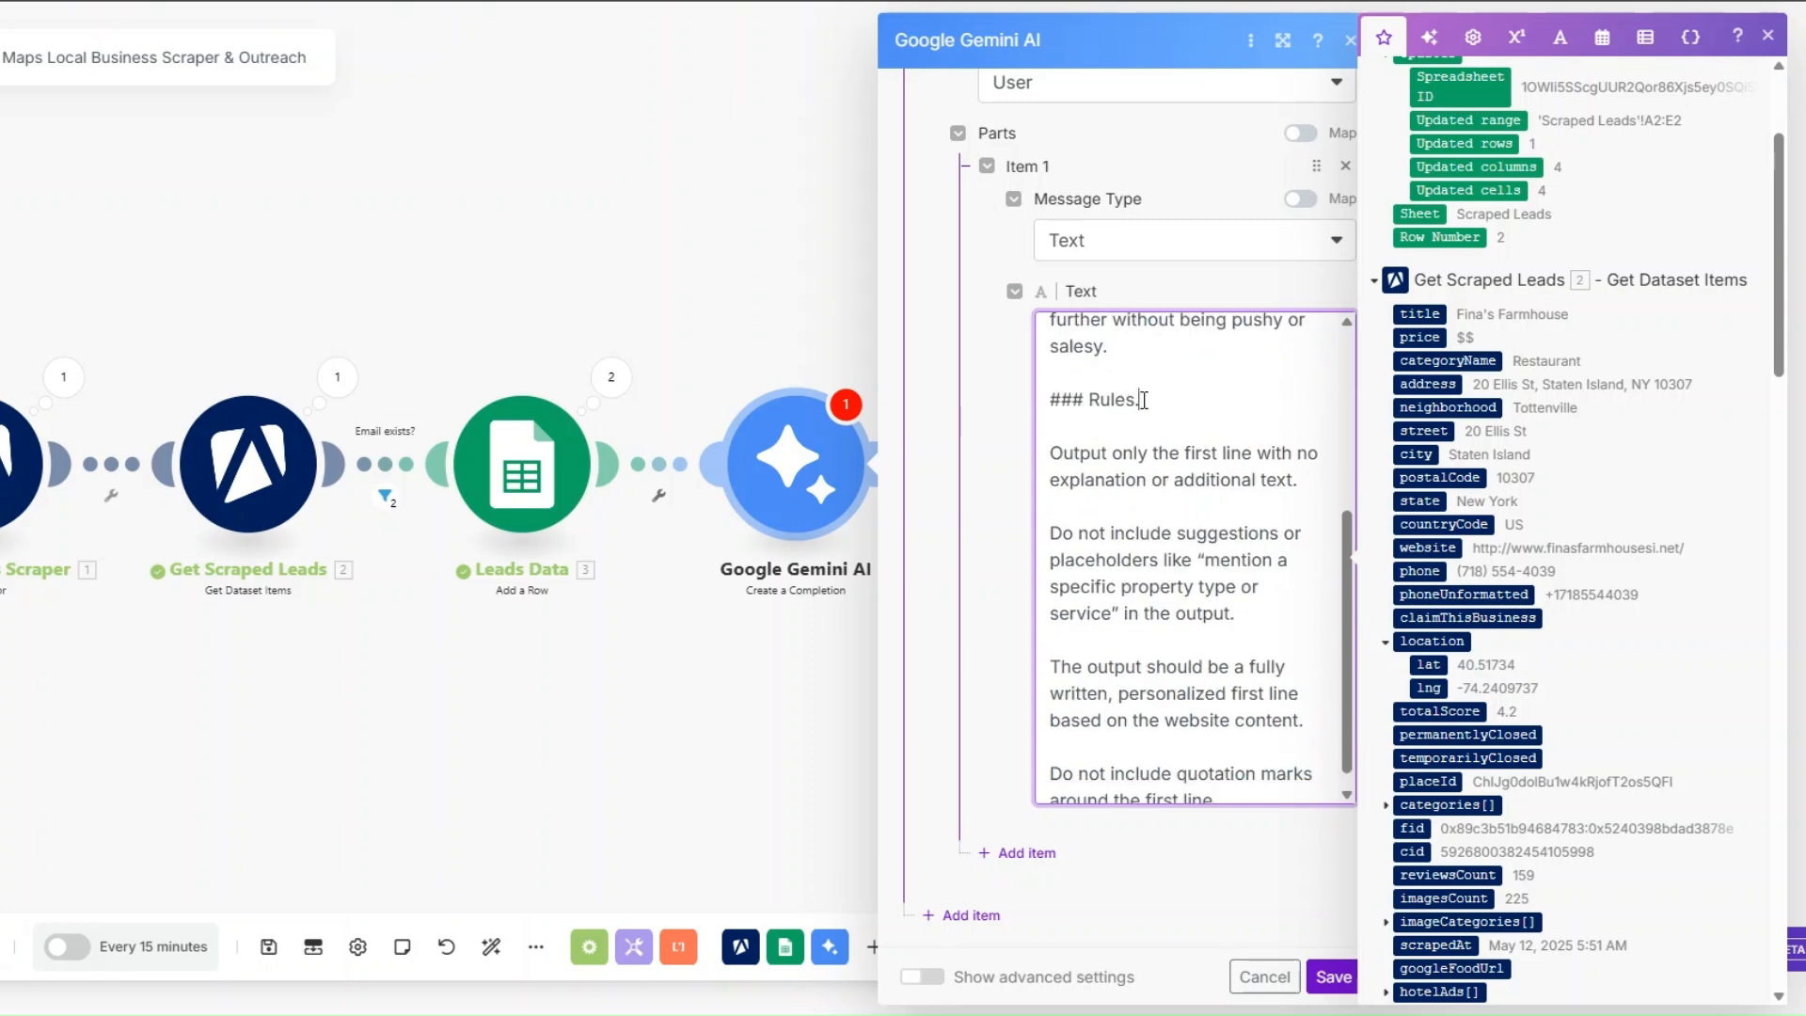
{"action": "left_click_drag", "start_coordinate": [1141, 400], "coordinate": [1051, 410]}
{"action": "left_click", "coordinate": [1058, 426]}
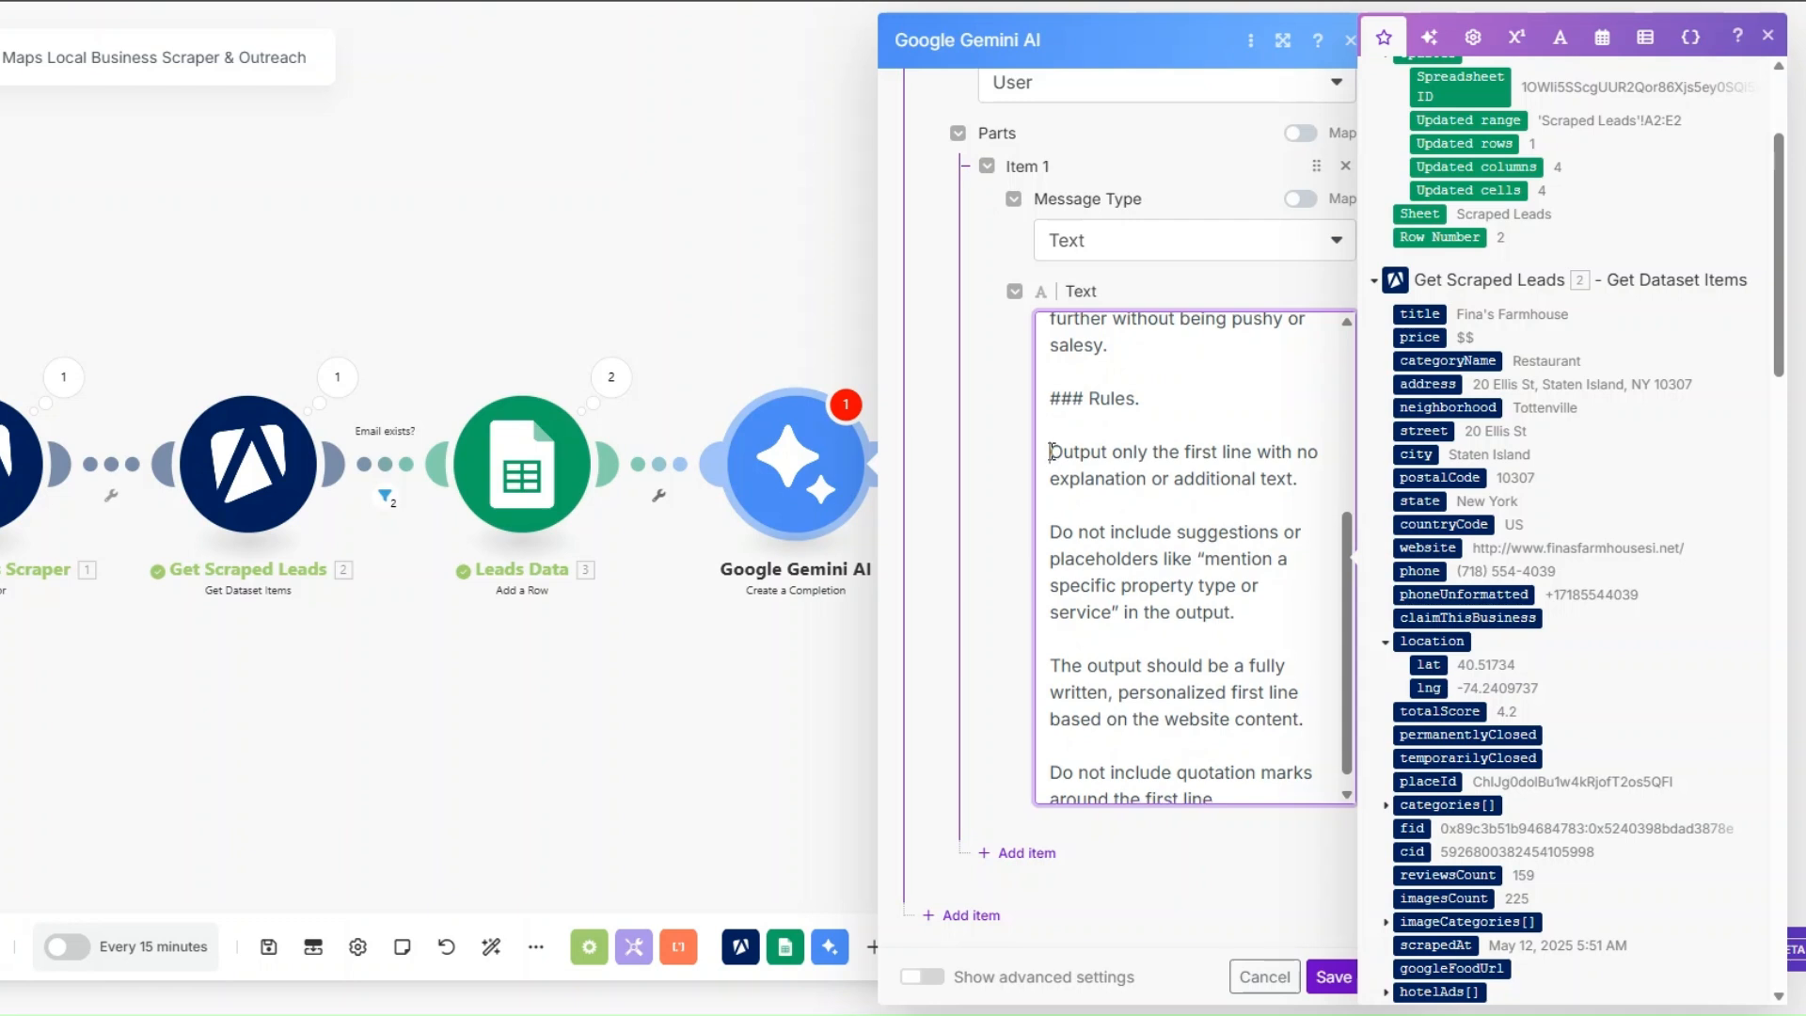
{"action": "scroll", "coordinate": [1049, 471], "scroll_direction": "down", "scroll_amount": 1}
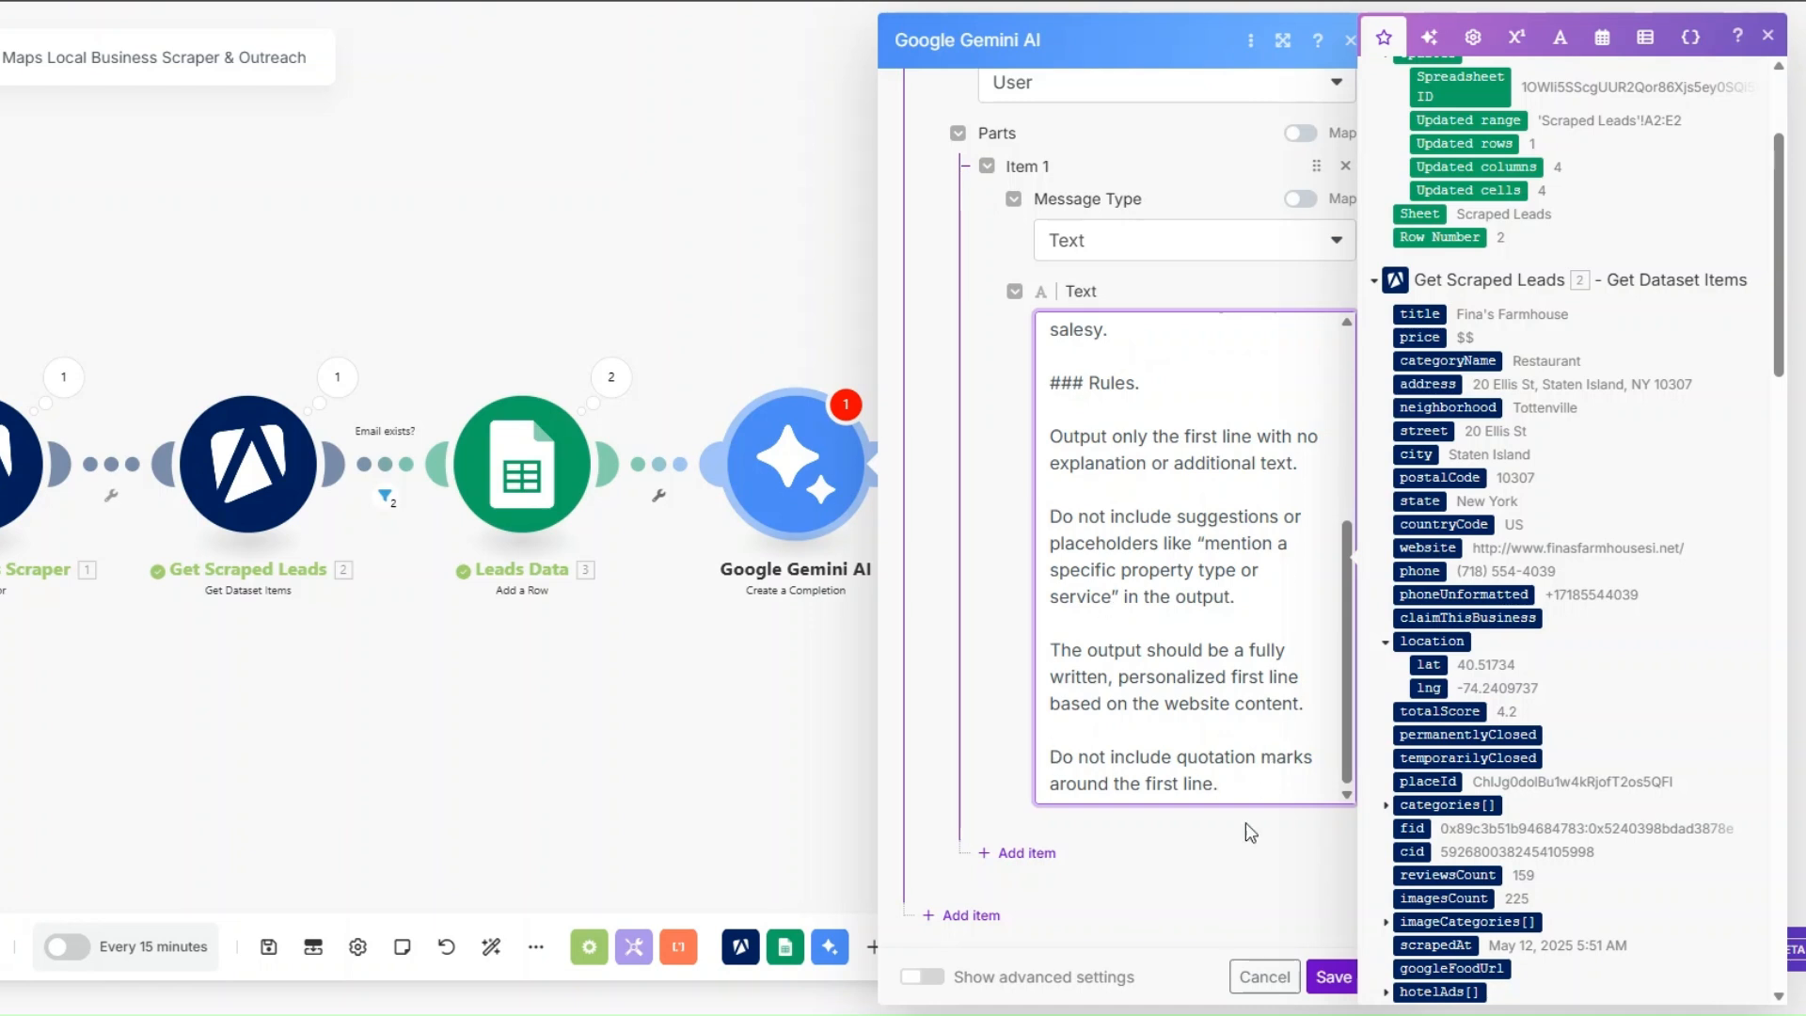
{"action": "left_click", "coordinate": [1334, 977]}
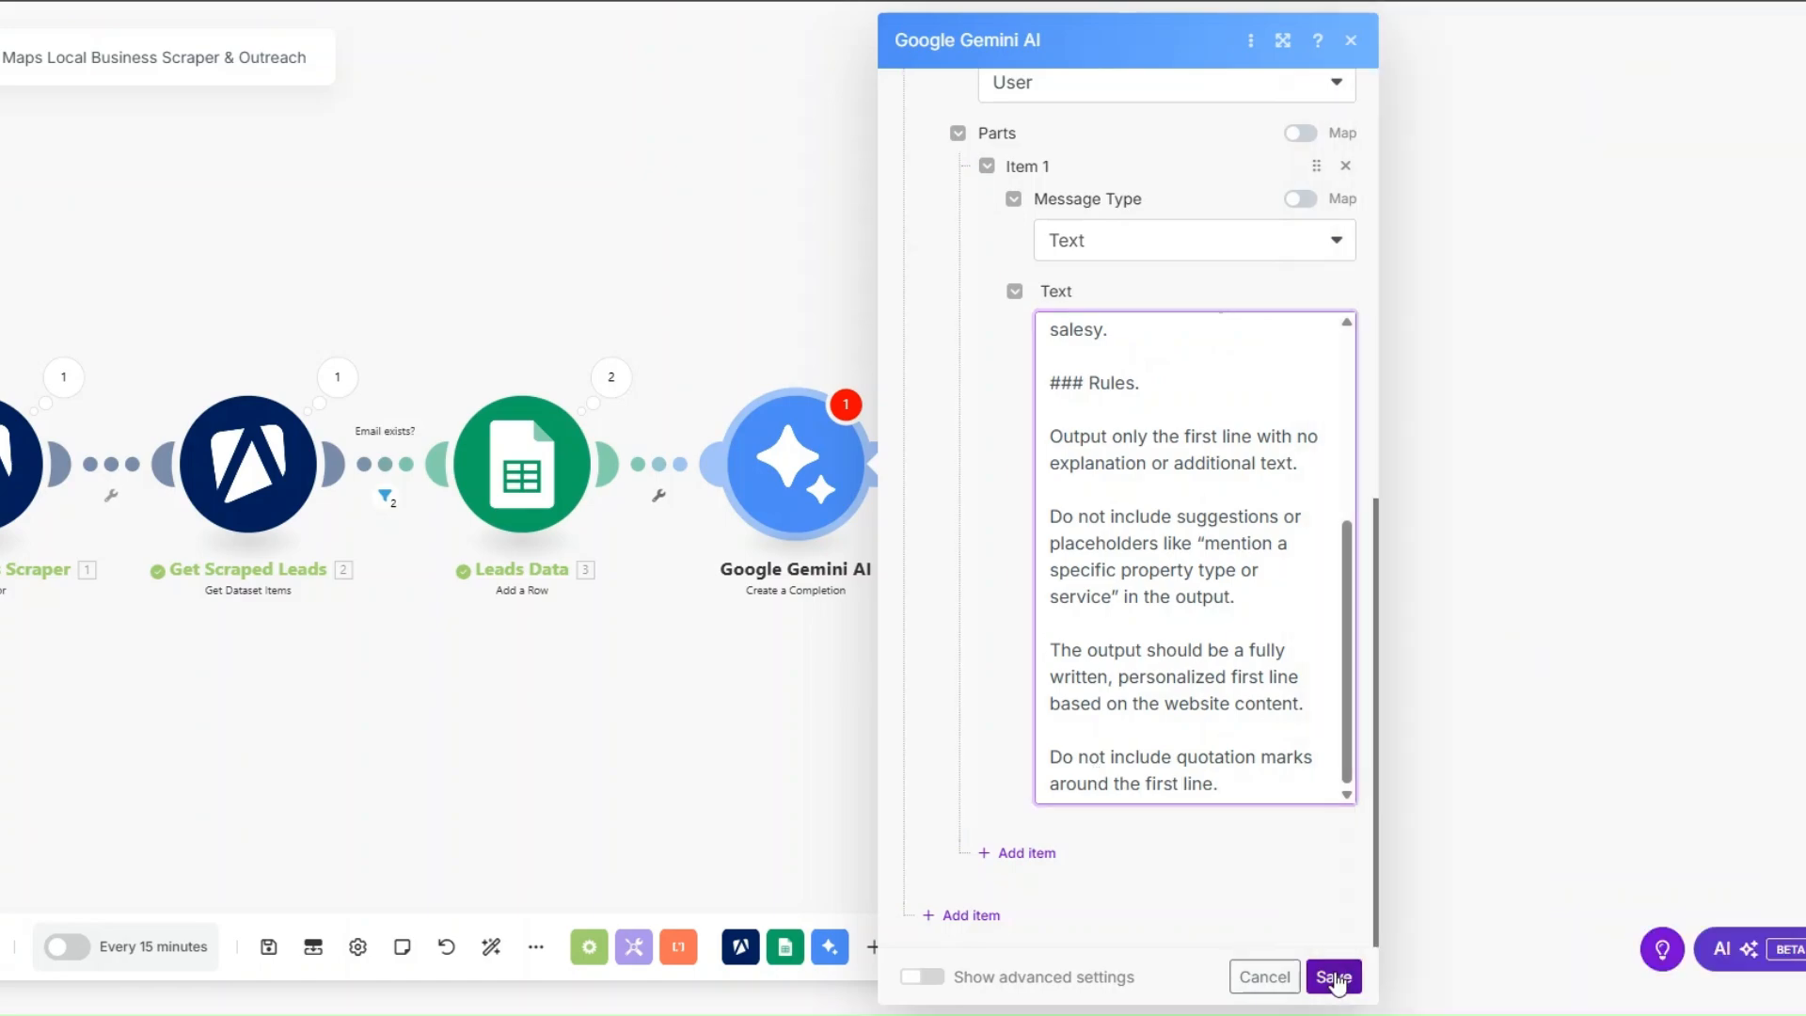
- Rename the Google Gemini AI module to "Generate First Lines"
{"action": "right_click", "coordinate": [1261, 453]}
{"action": "left_click", "coordinate": [1304, 580]}
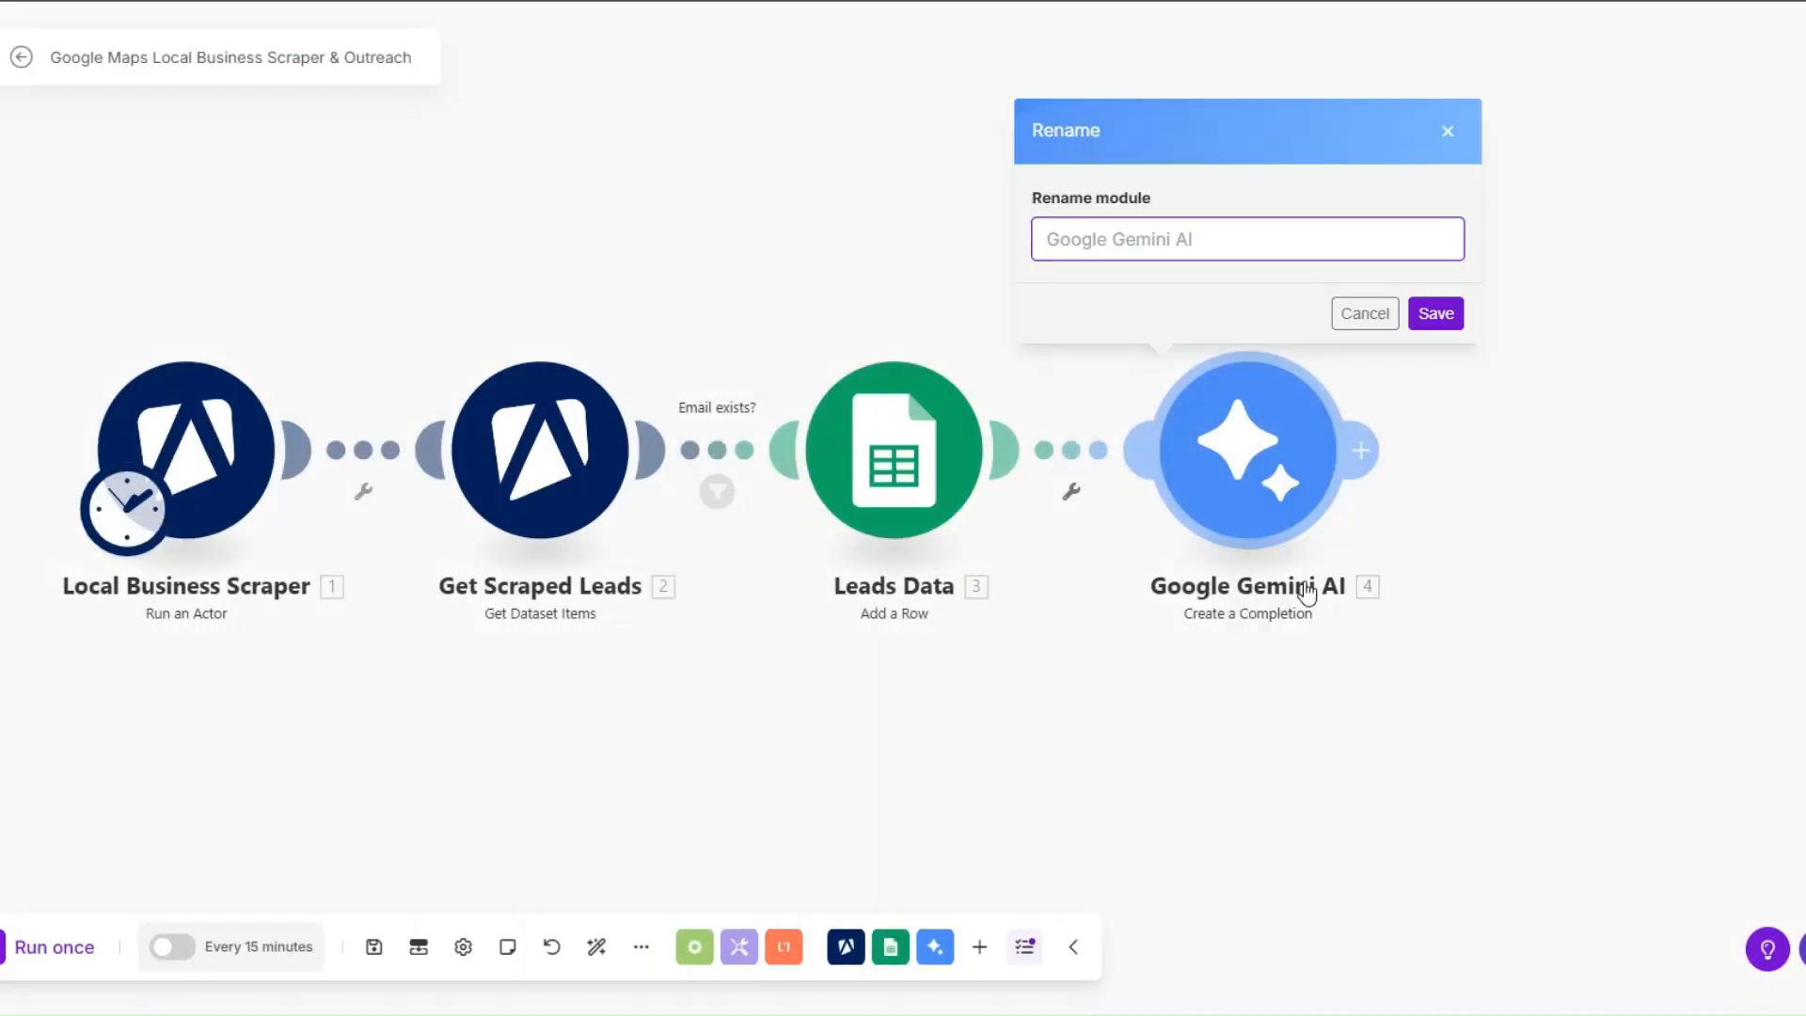
{"action": "type", "text": "Generate"}
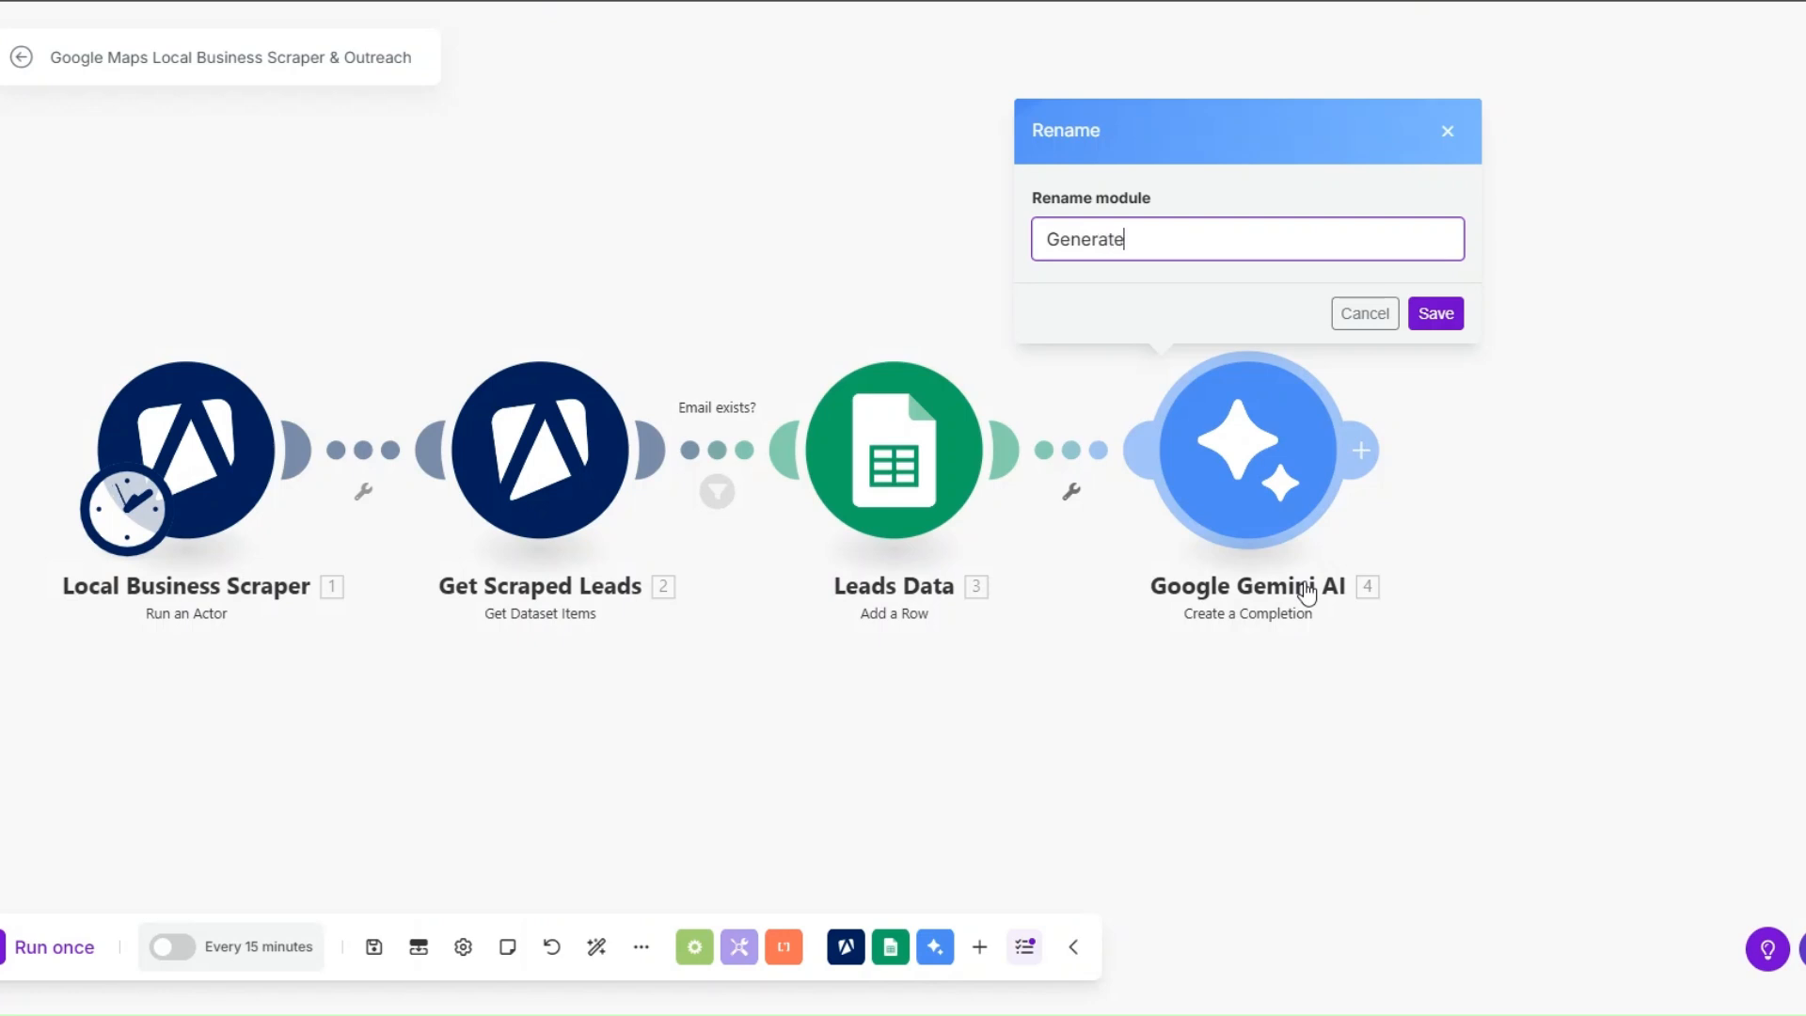
{"action": "type", "text": " First Lines"}
{"action": "left_click", "coordinate": [1428, 321]}
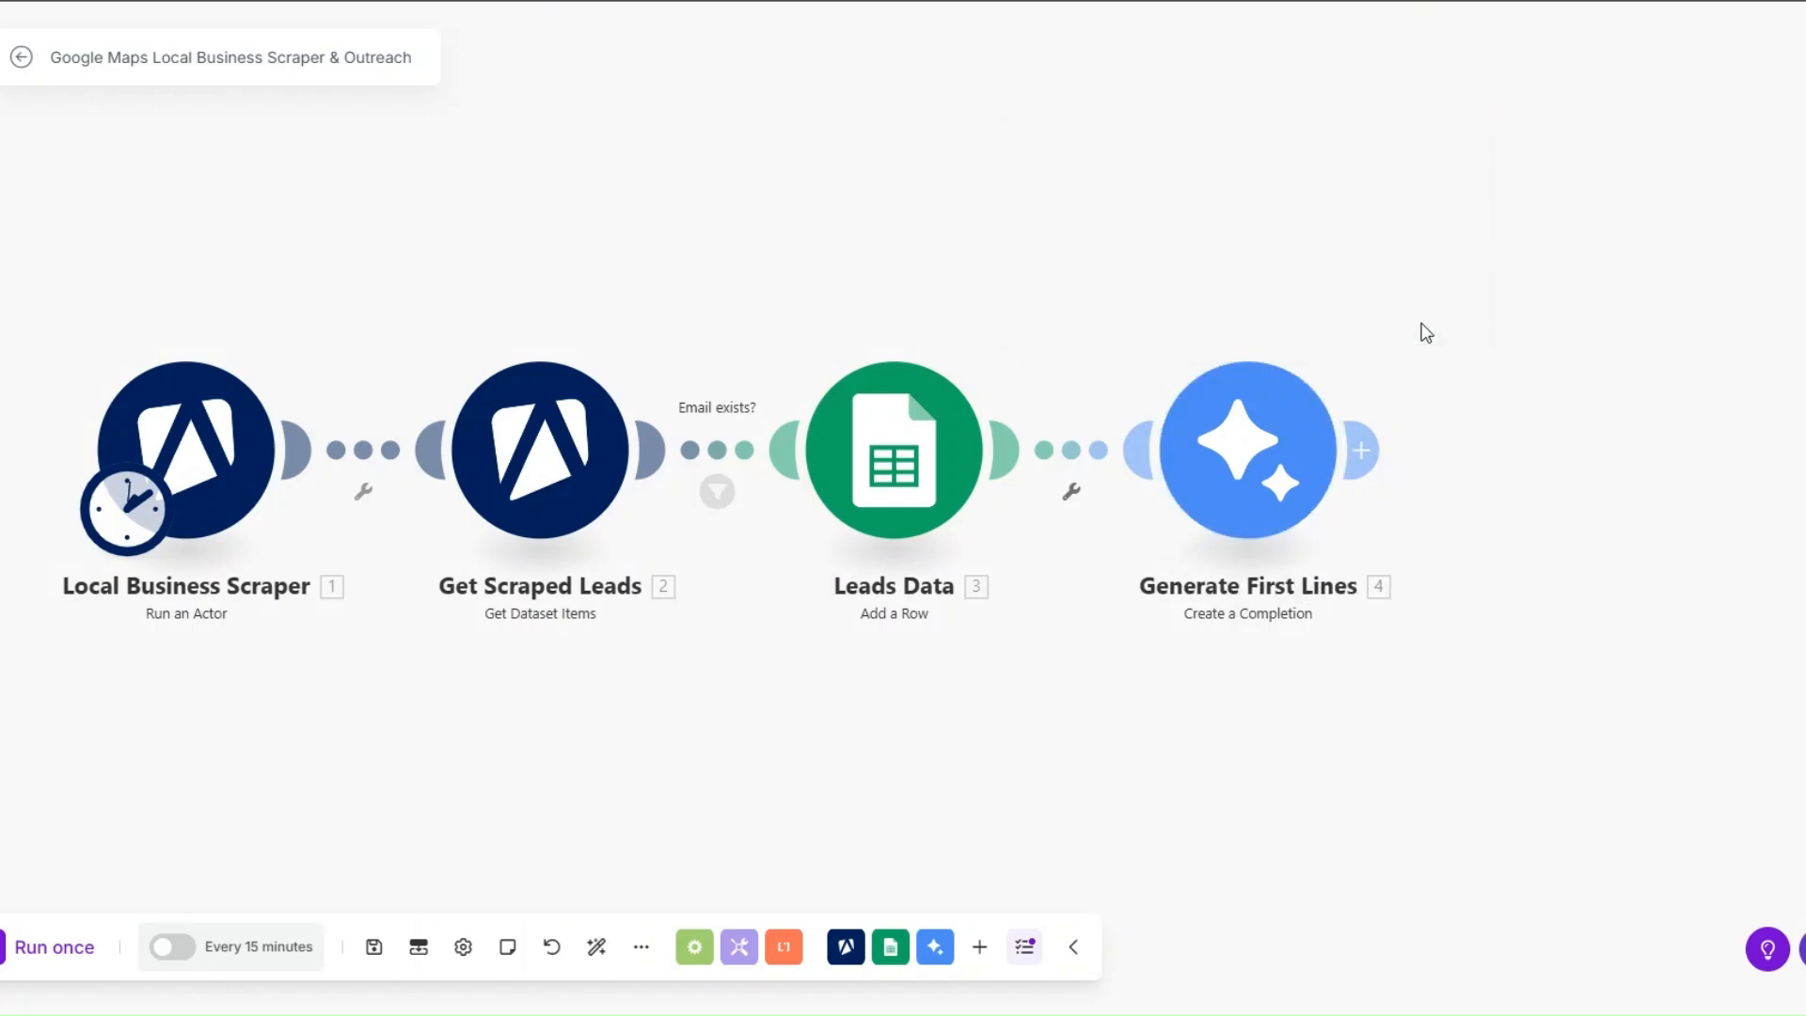
- Add a Google Sheets Update a Row module after Generate First Lines, using the Google Maps Local Business Leads spreadsheet and its Scraped Leads sheet
{"action": "left_click", "coordinate": [1361, 450]}
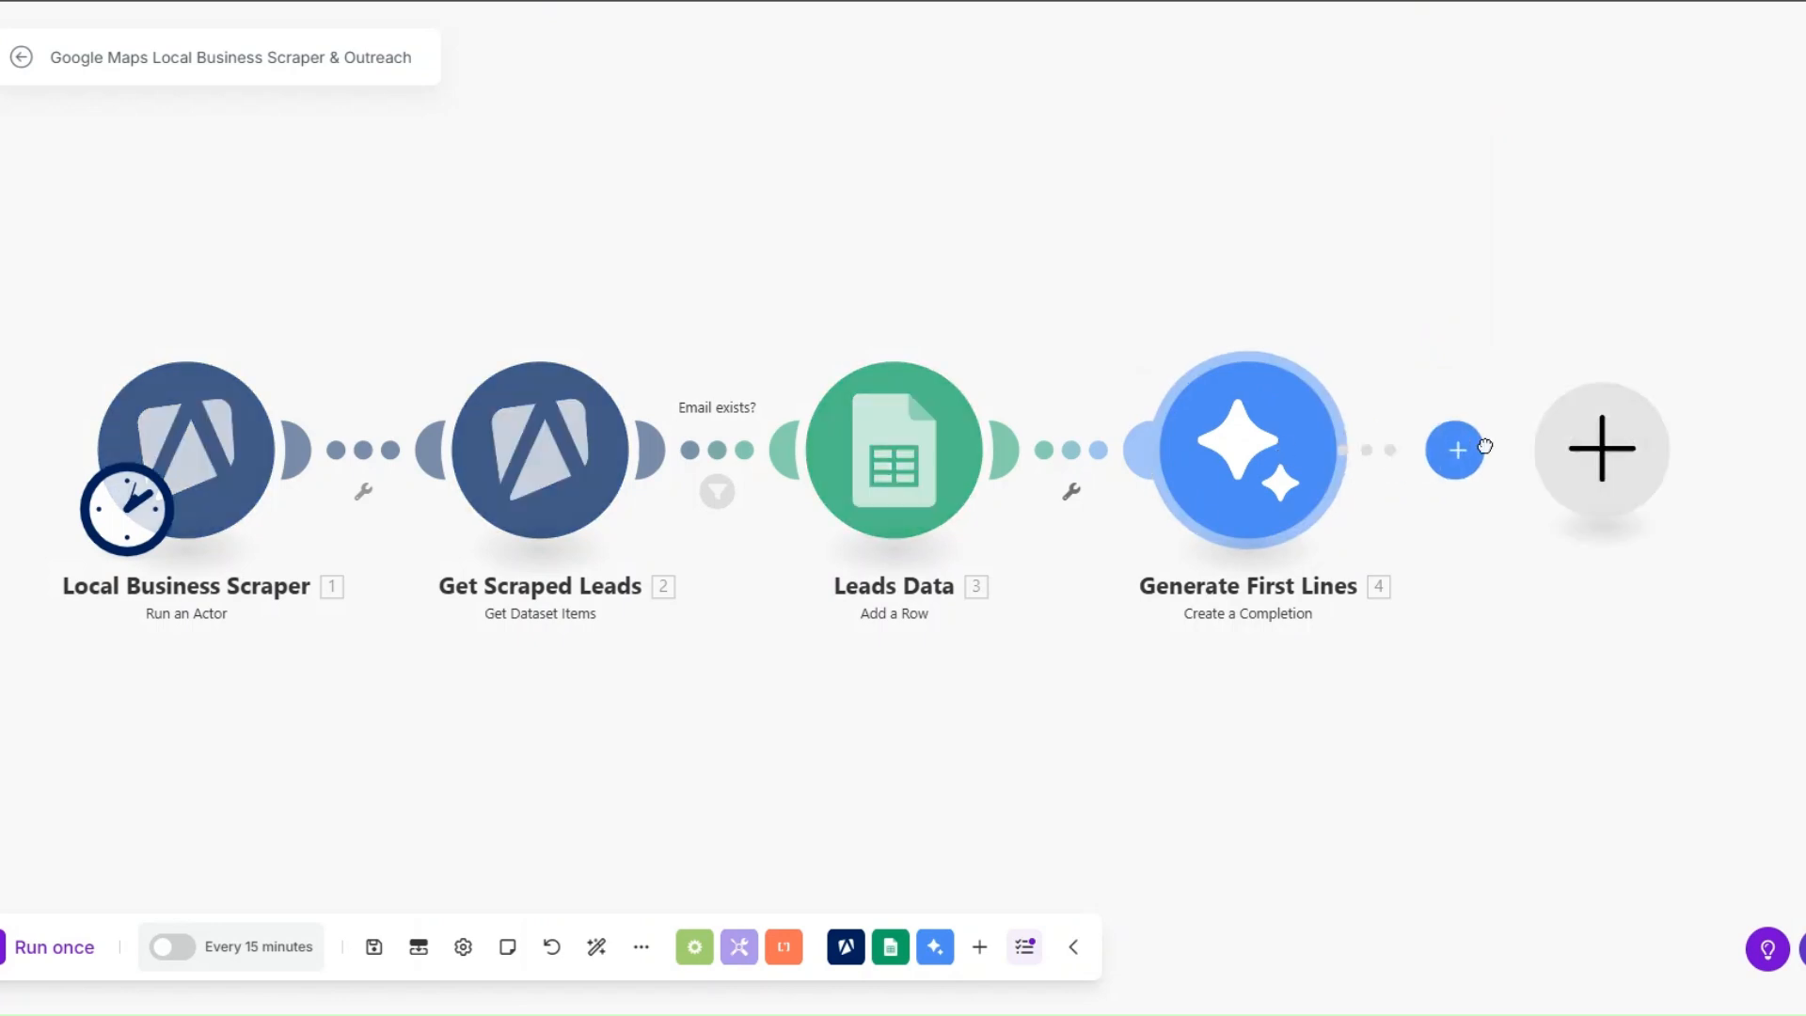
{"action": "left_click", "coordinate": [1543, 330]}
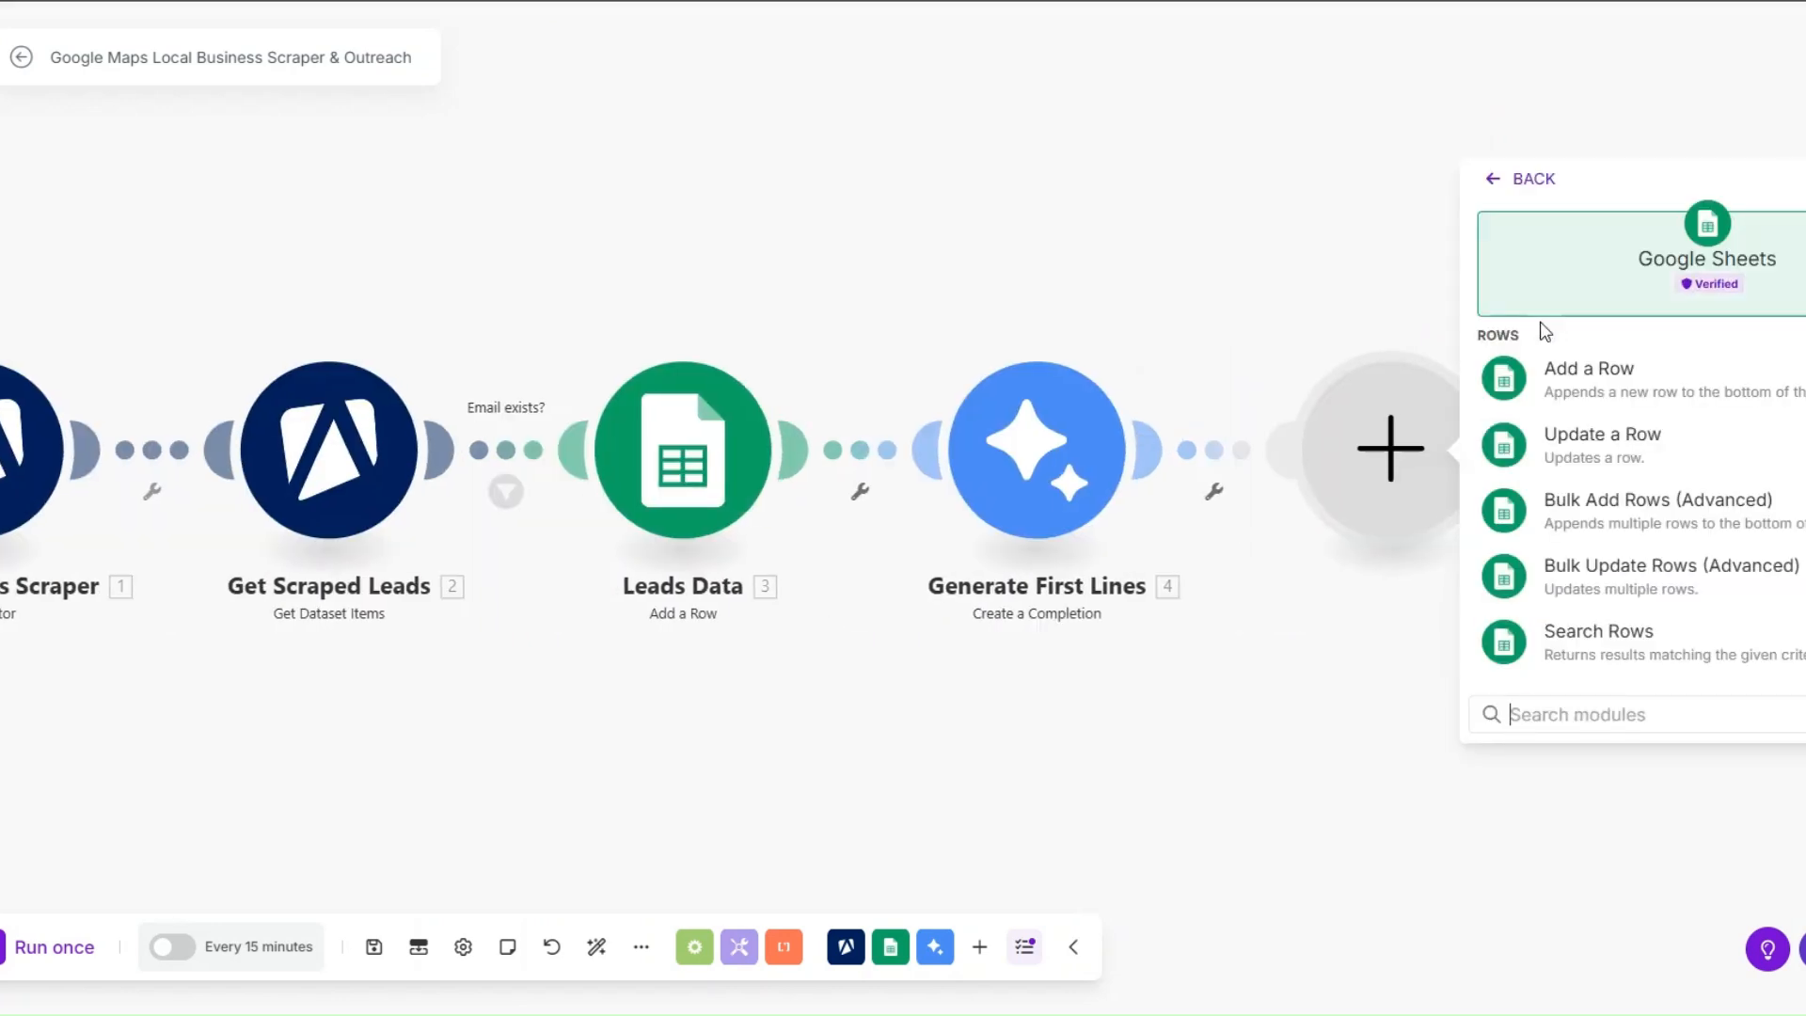
{"action": "left_click", "coordinate": [1578, 449]}
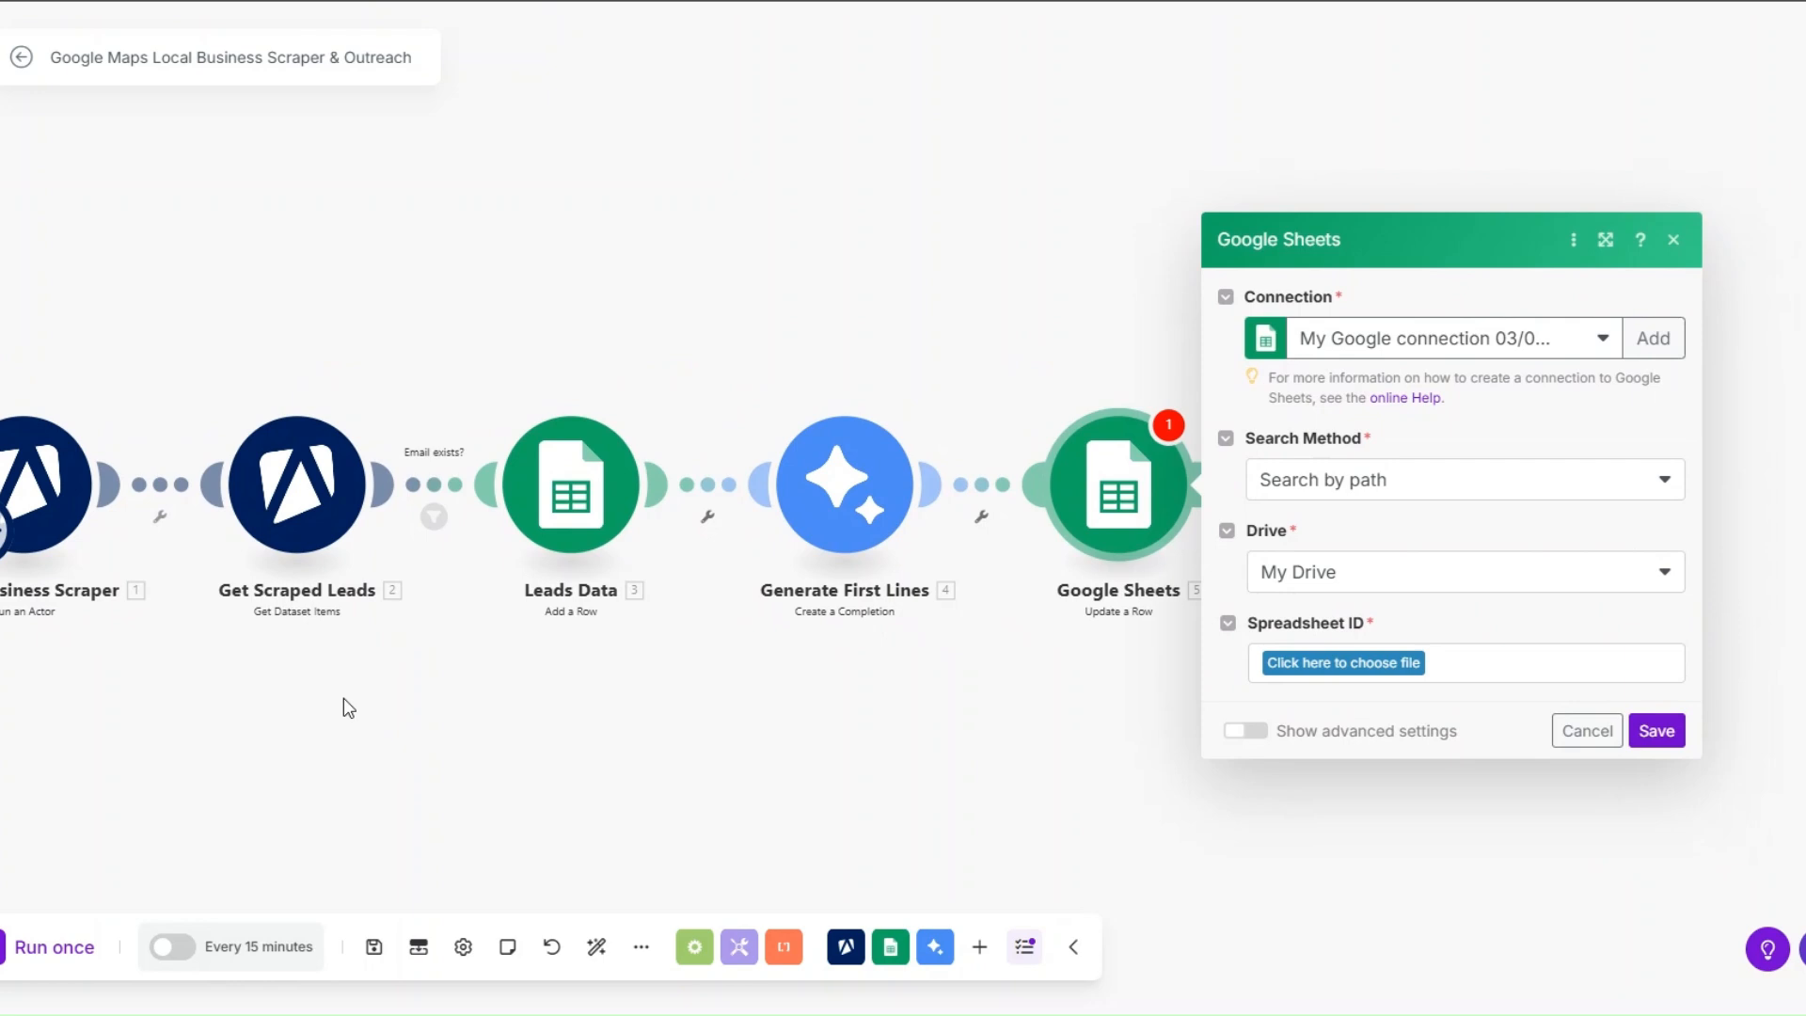
{"action": "left_click", "coordinate": [1322, 657]}
{"action": "left_click", "coordinate": [1382, 736]}
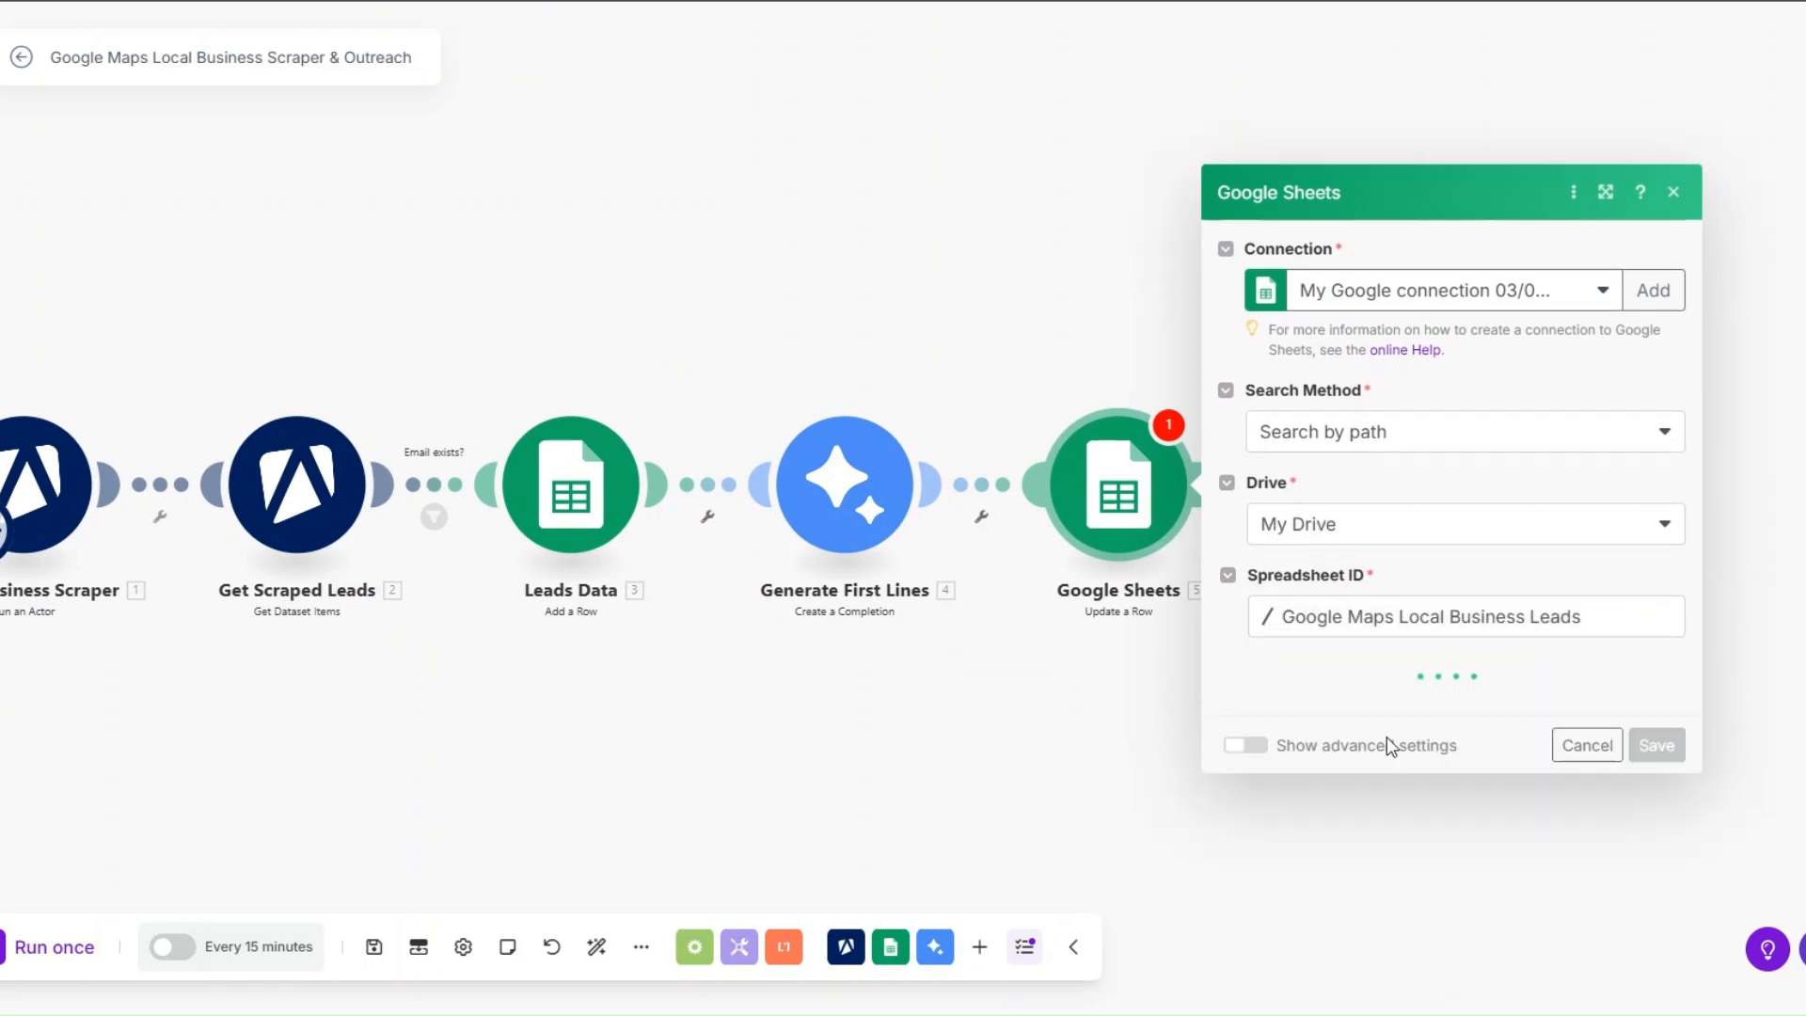
{"action": "left_click", "coordinate": [1334, 707]}
{"action": "left_click", "coordinate": [1326, 748]}
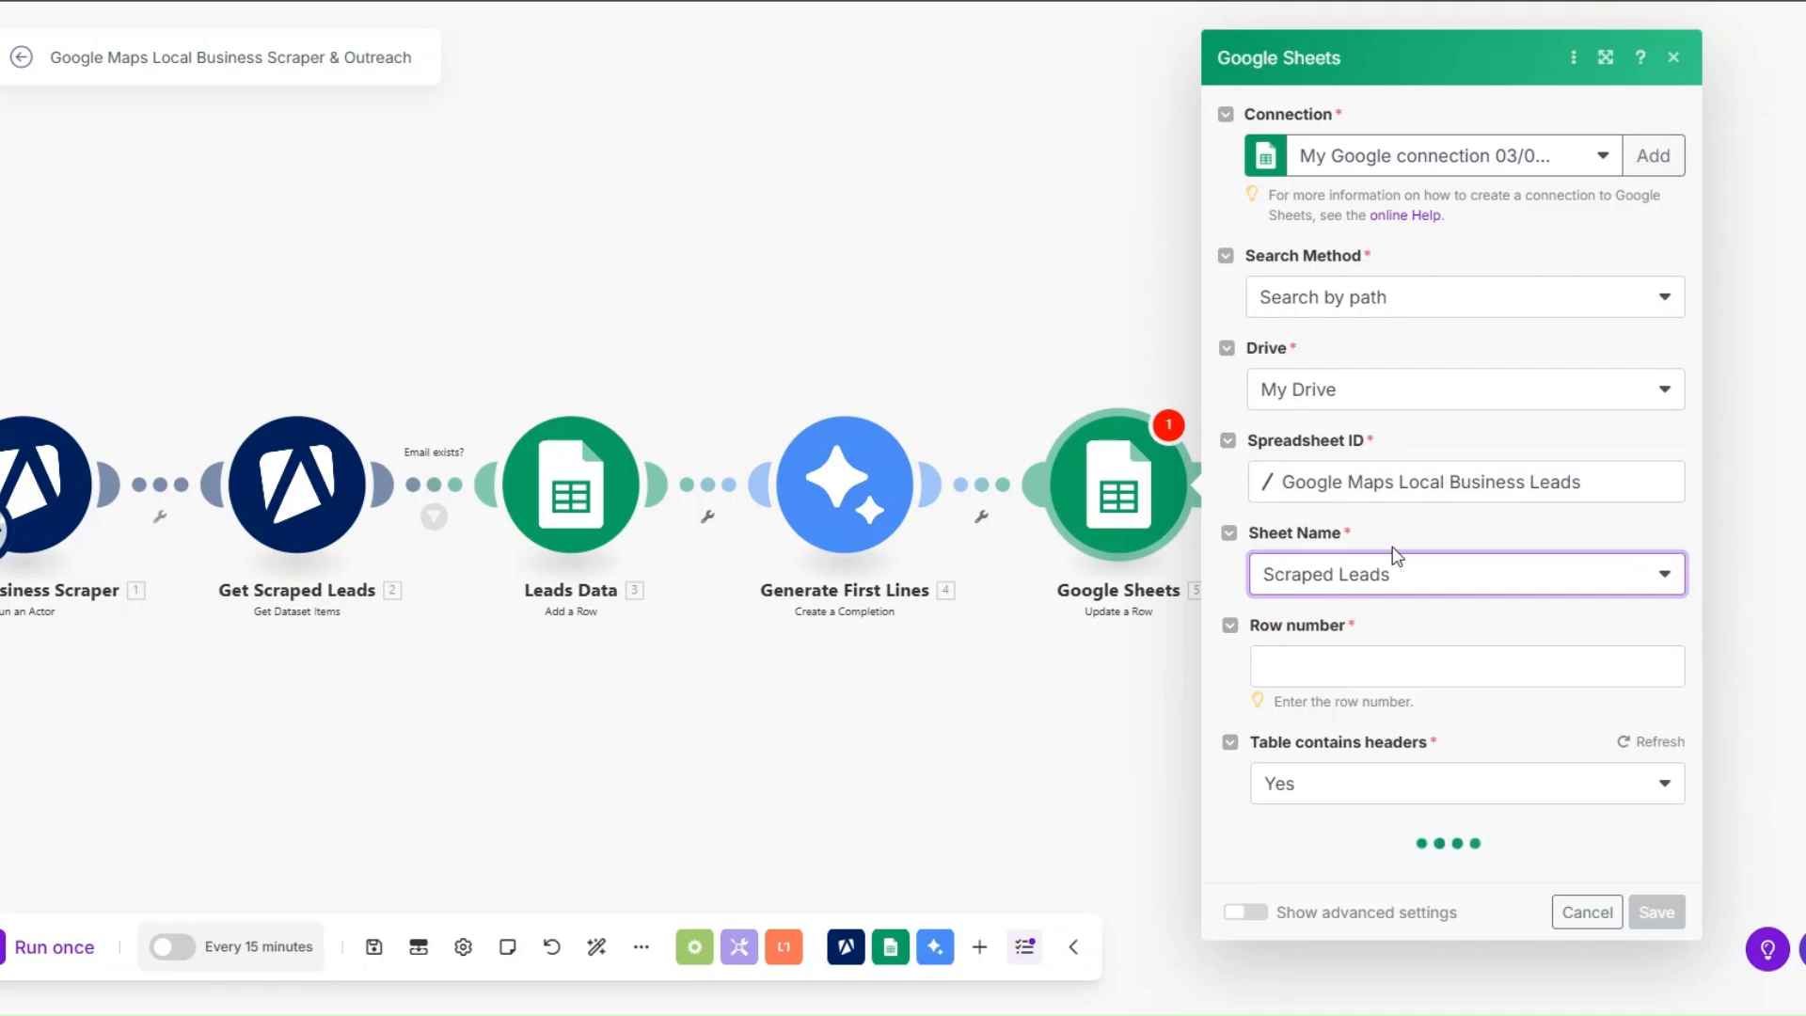
- Map Row Number from Leads Data to the row number and Result from Generate First Lines to Personalized First Lines (D), and save the module
{"action": "scroll", "coordinate": [835, 694], "scroll_direction": "down", "scroll_amount": 3}
{"action": "left_click_drag", "start_coordinate": [835, 694], "coordinate": [651, 697]}
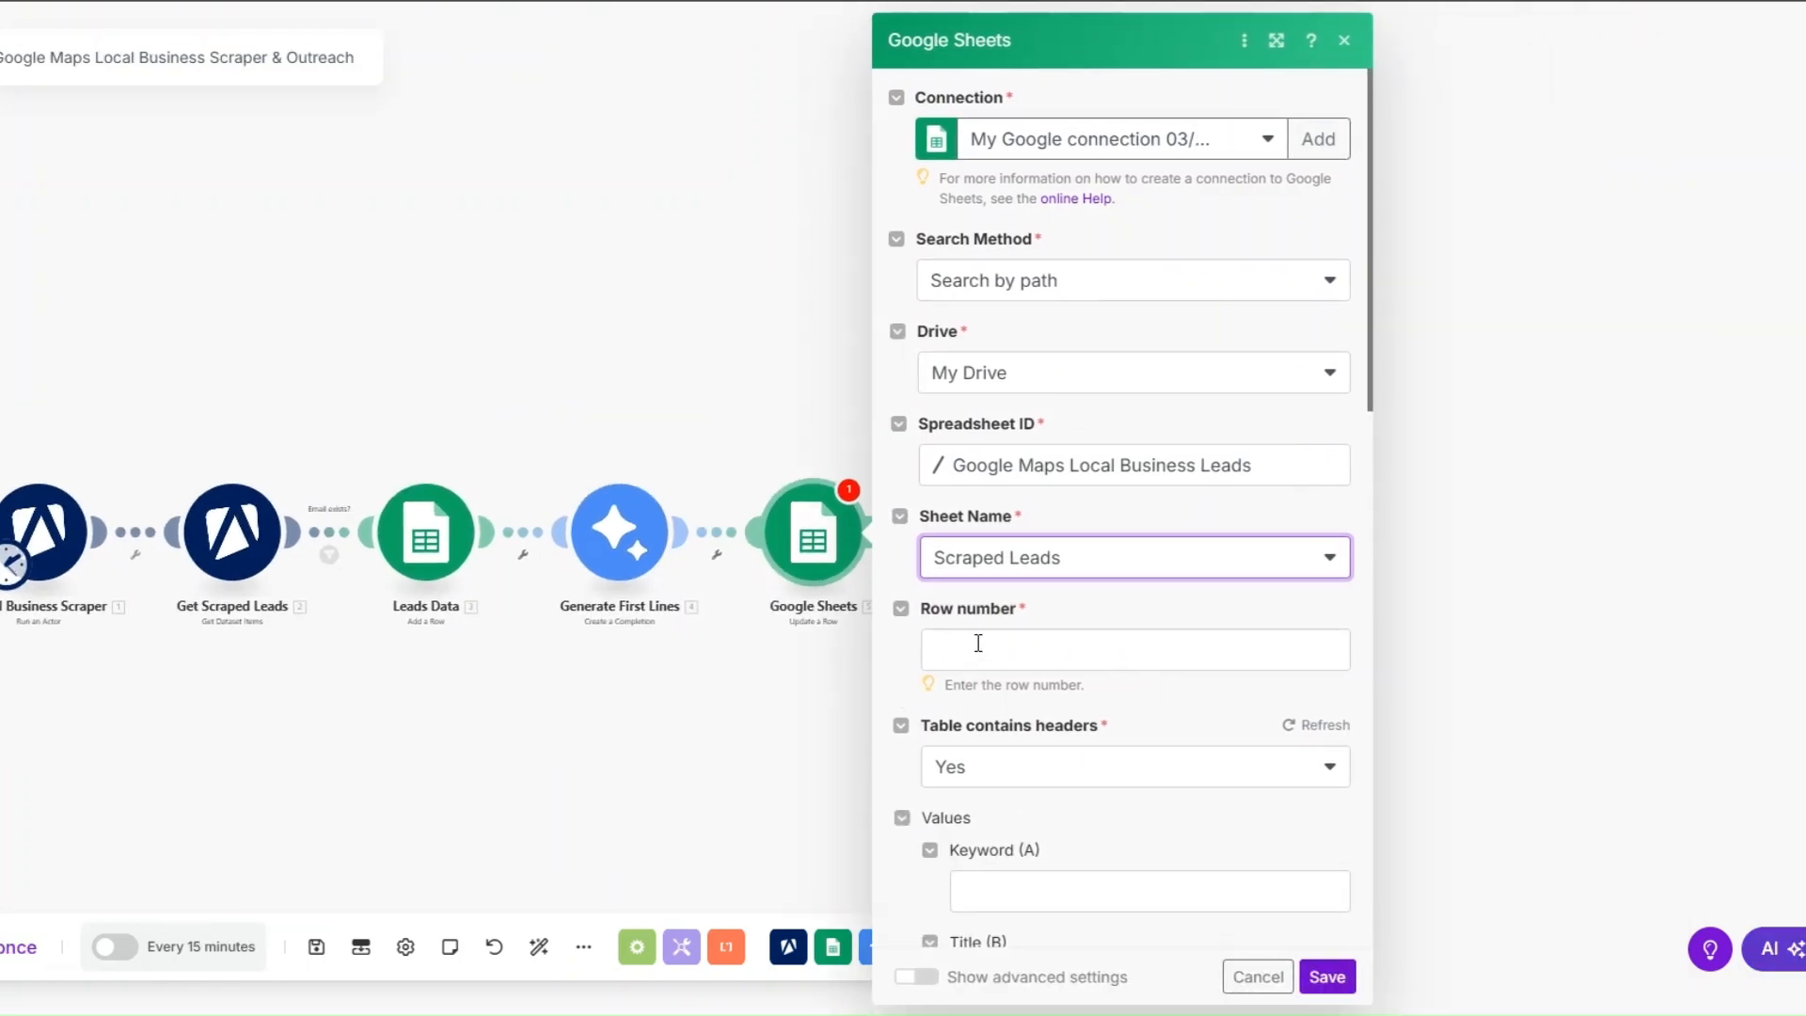
{"action": "left_click", "coordinate": [968, 654]}
{"action": "left_click_drag", "start_coordinate": [1436, 669], "coordinate": [1033, 635]}
{"action": "scroll", "coordinate": [1081, 536], "scroll_direction": "down", "scroll_amount": 5}
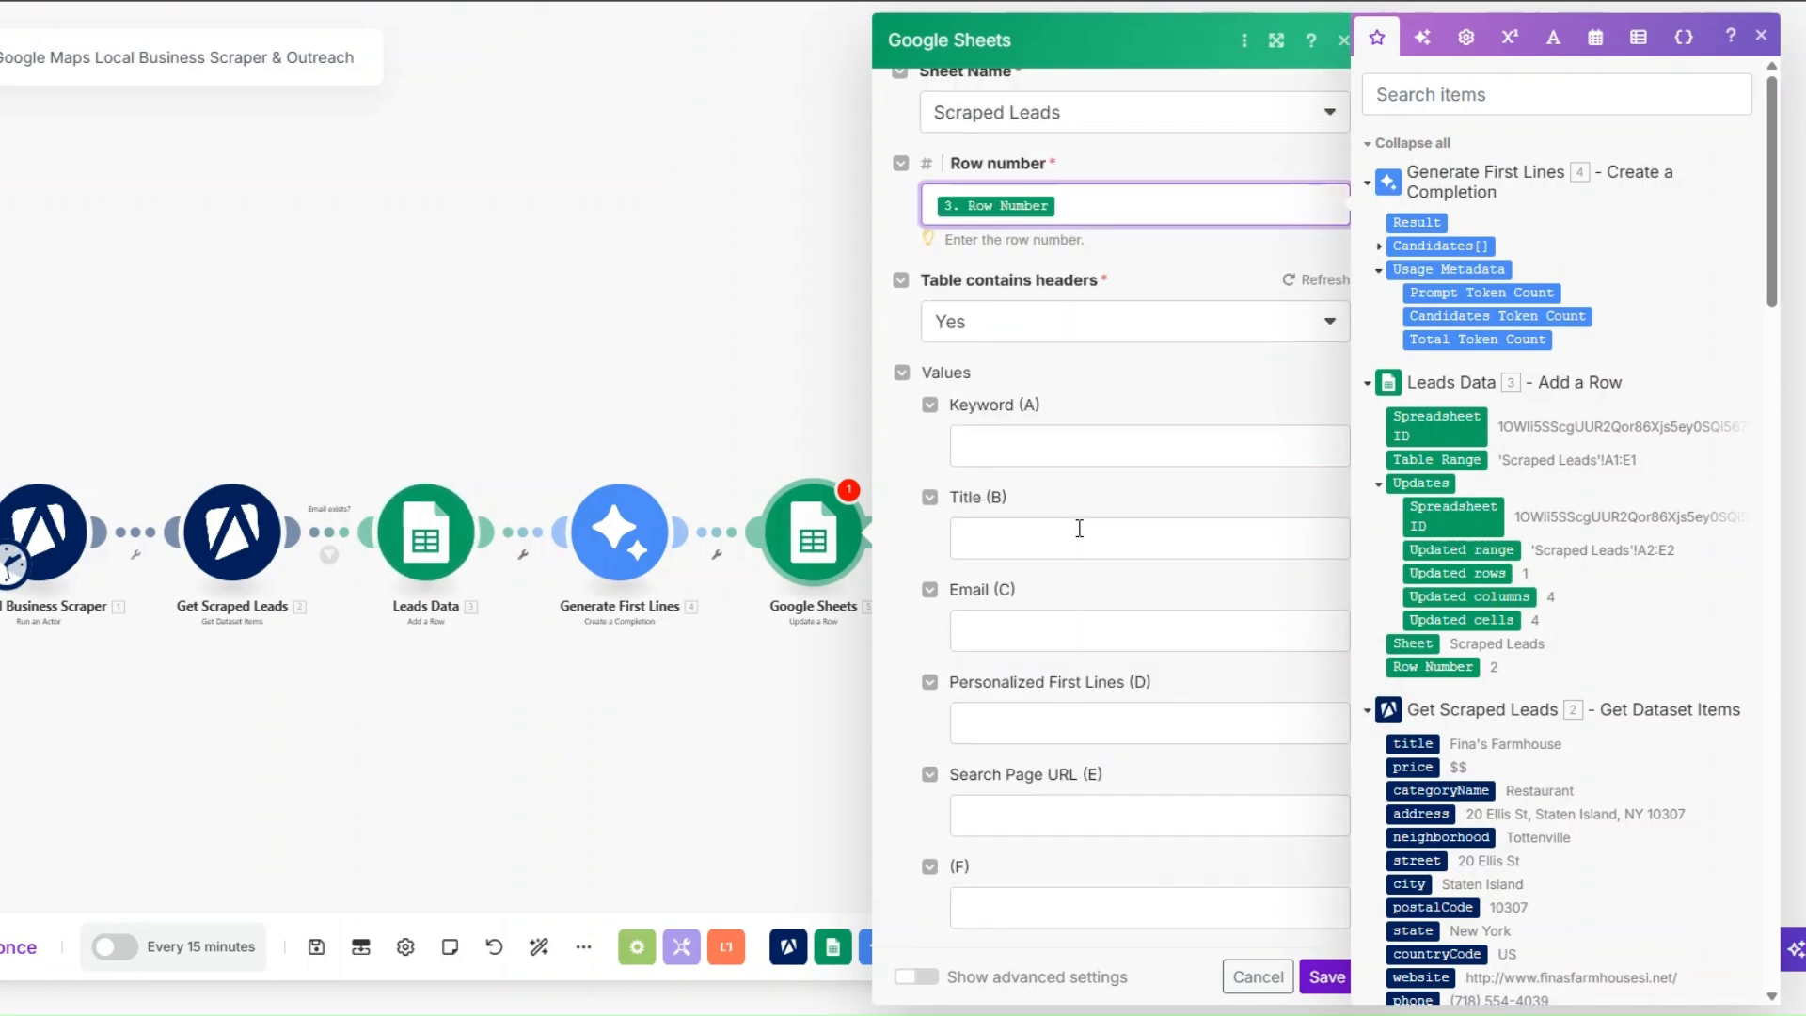
{"action": "left_click", "coordinate": [1046, 715]}
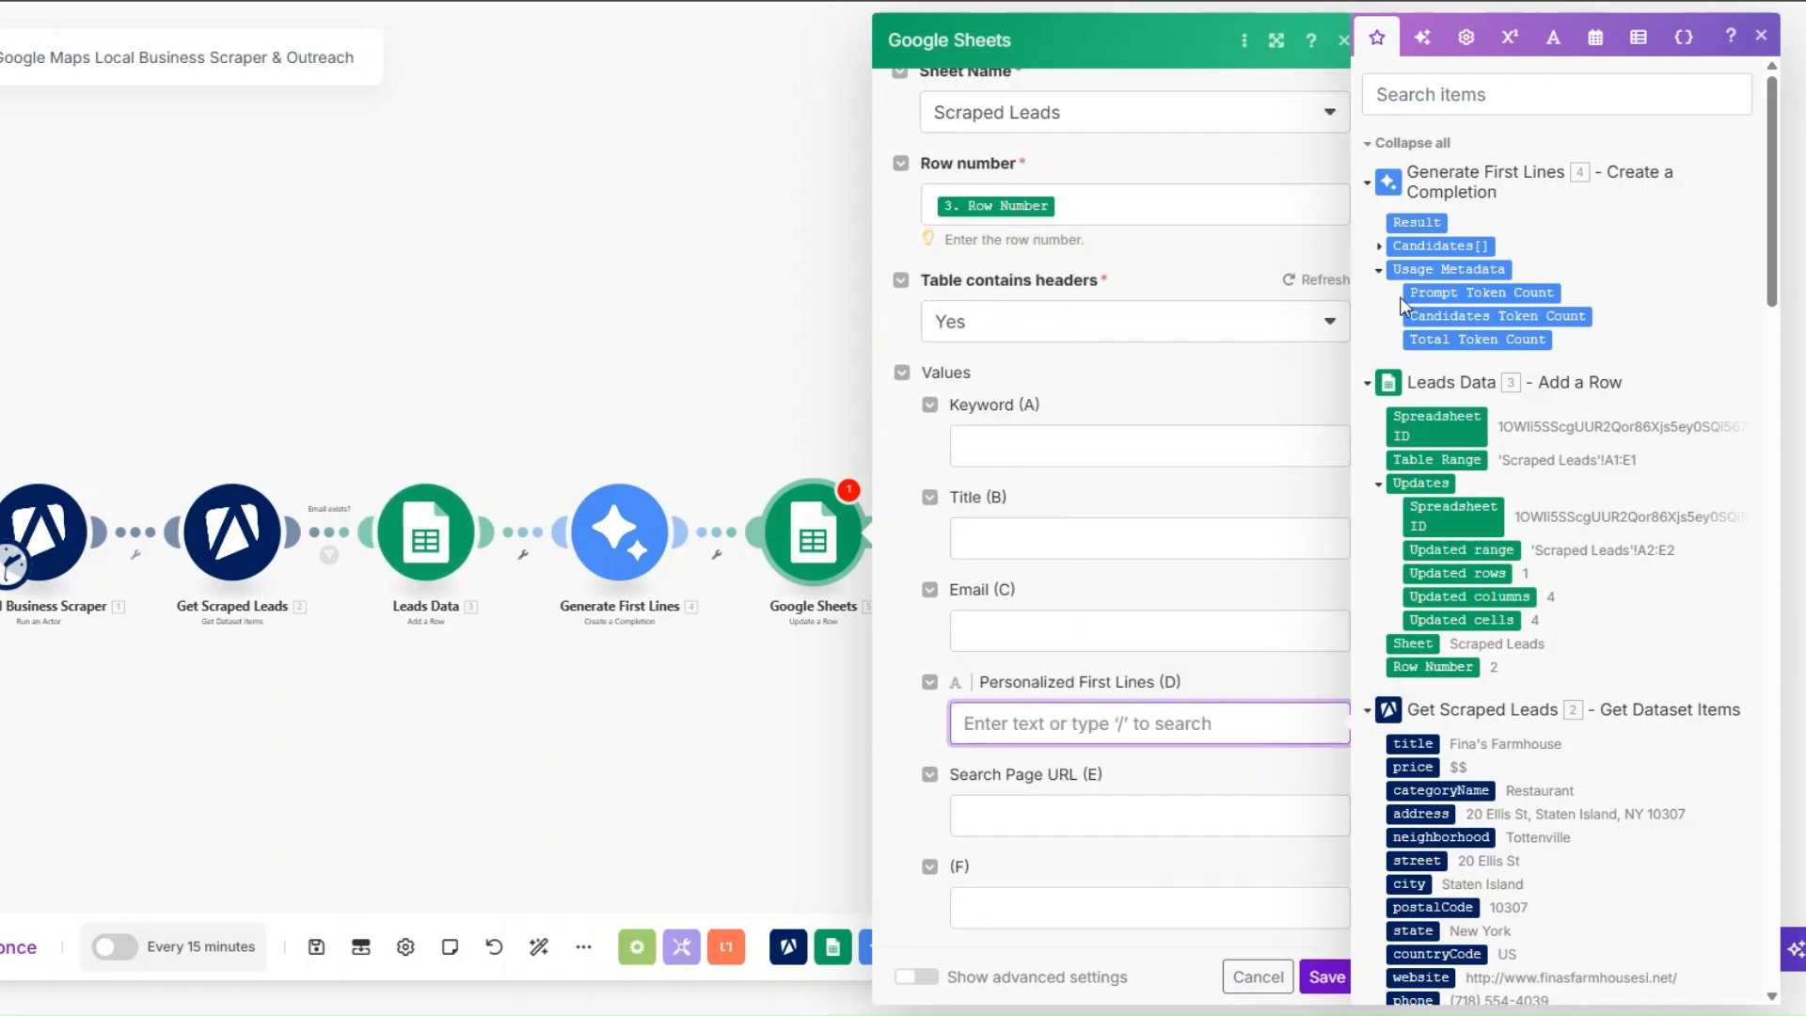
{"action": "left_click", "coordinate": [1393, 231]}
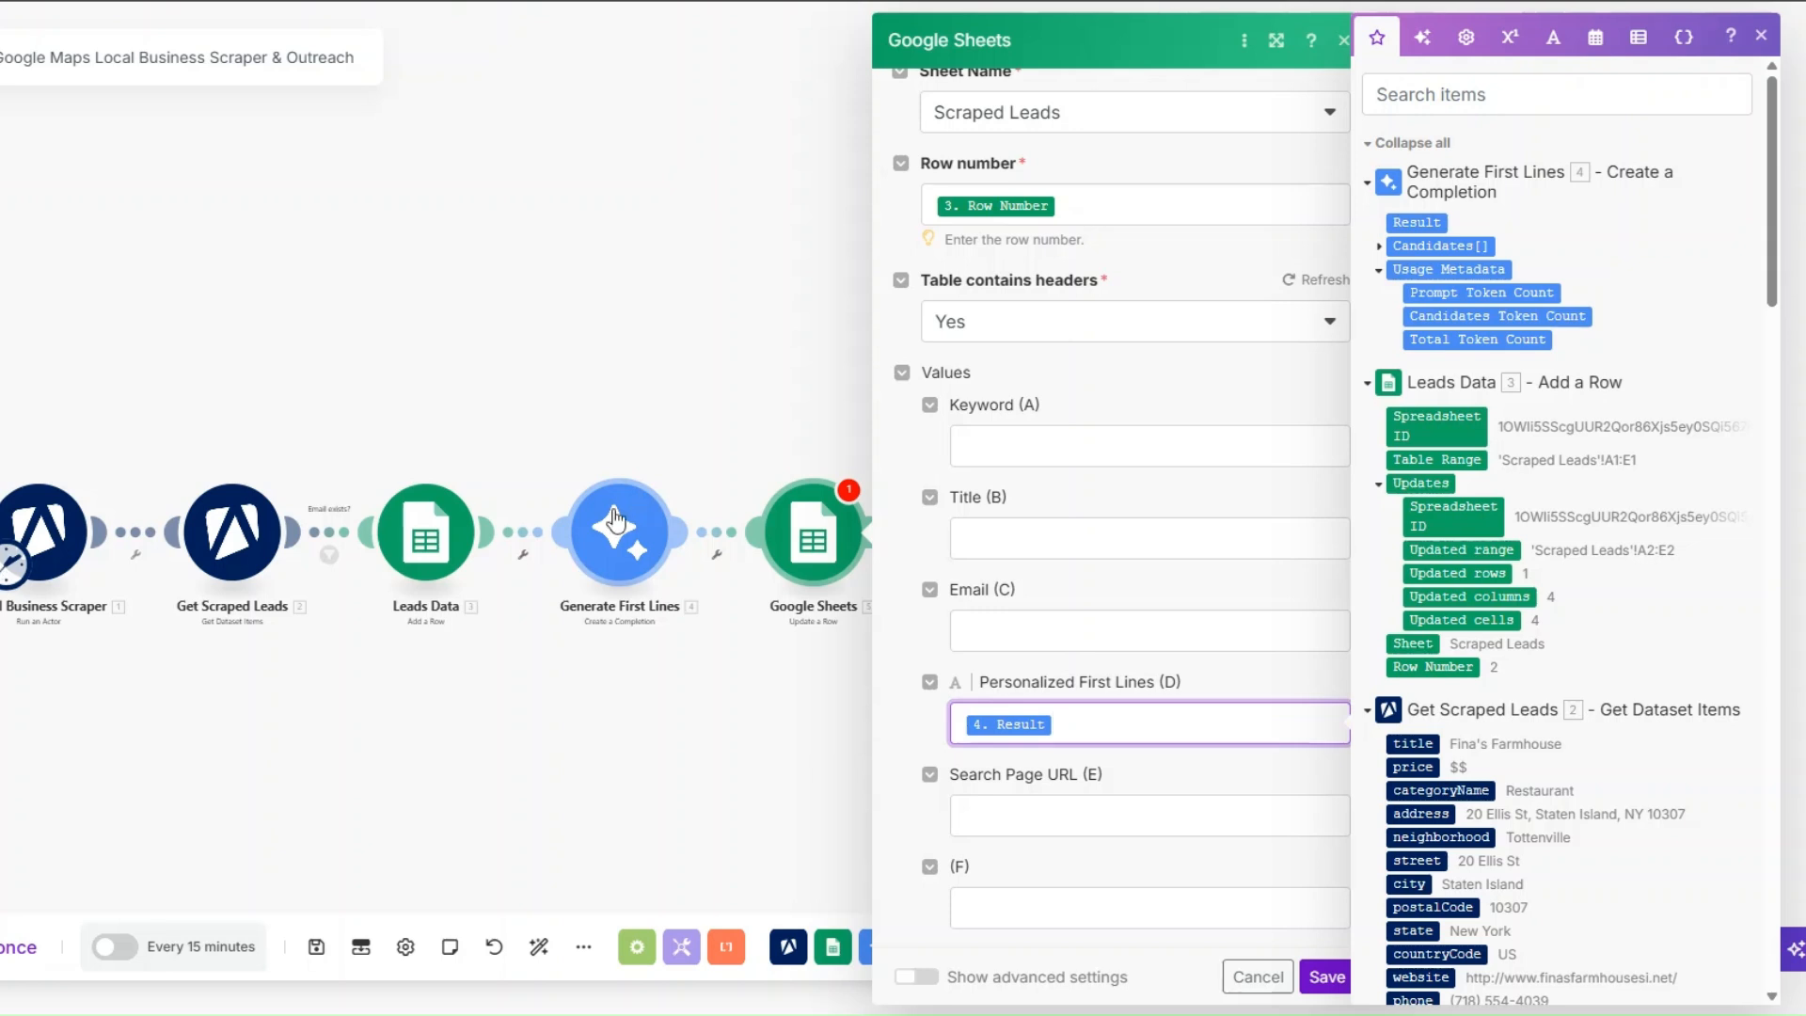
{"action": "scroll", "coordinate": [1171, 622], "scroll_direction": "down", "scroll_amount": 3}
{"action": "left_click", "coordinate": [1326, 976]}
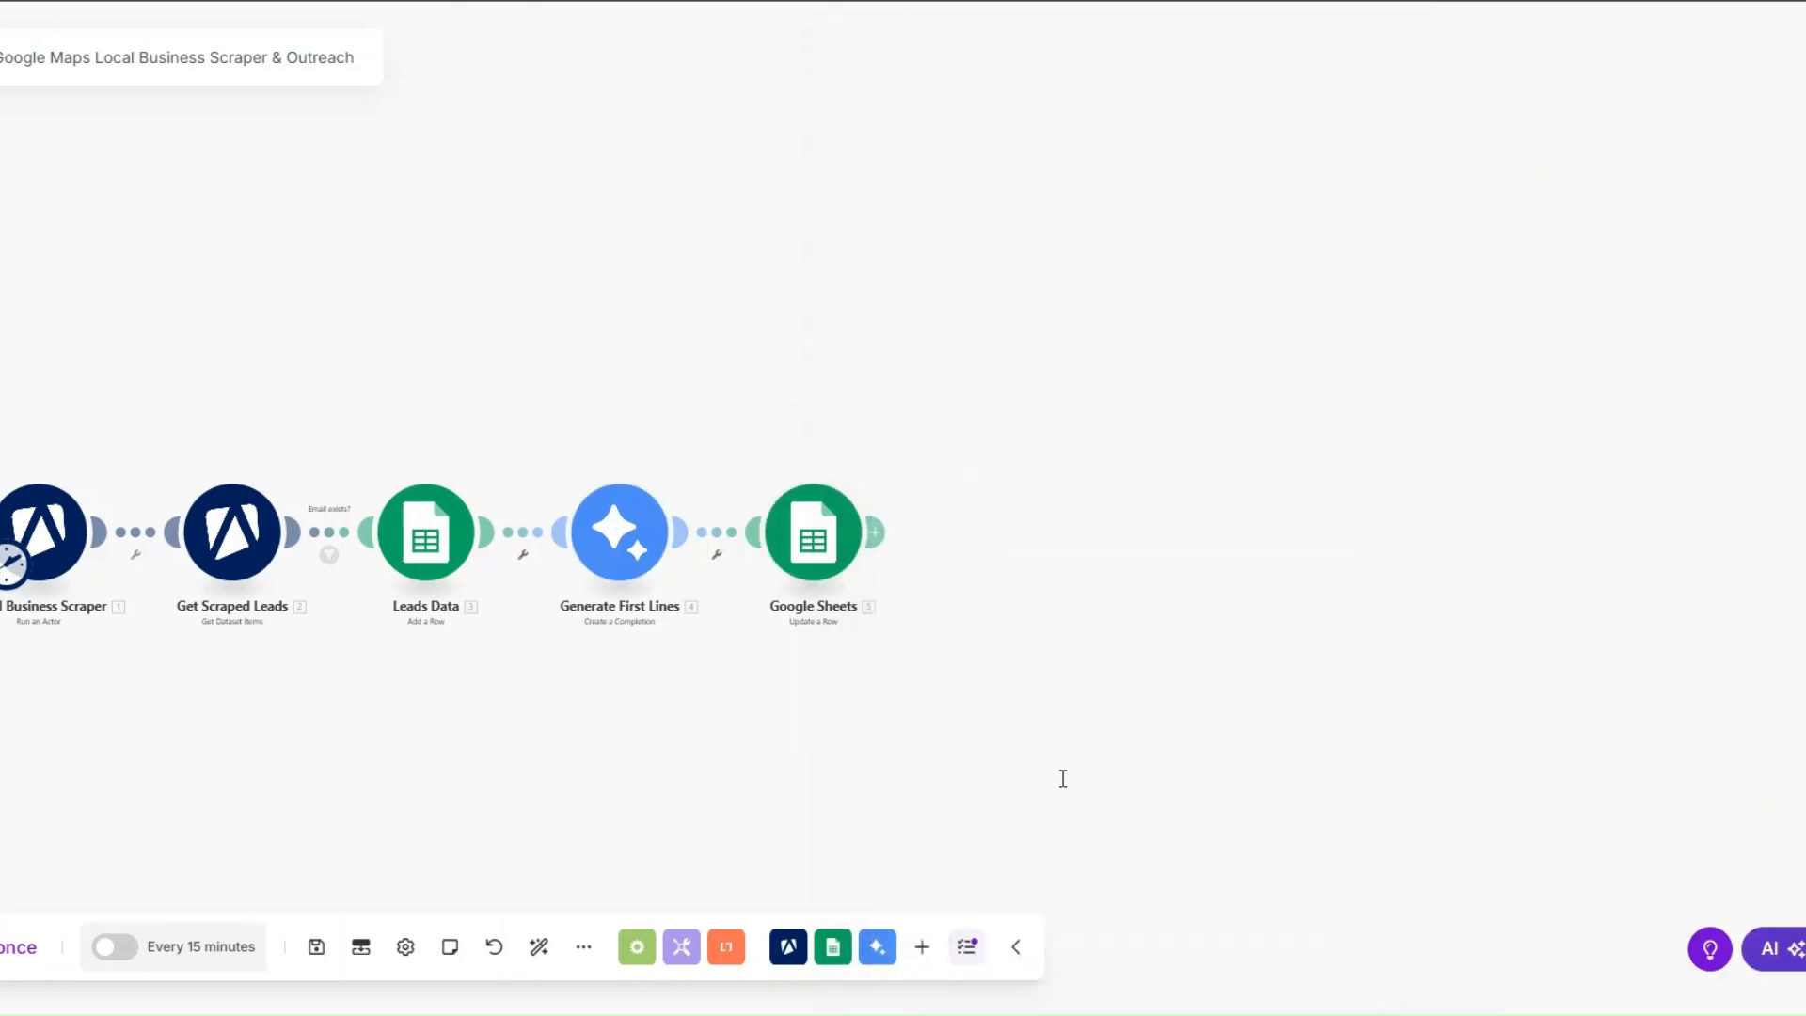
- Rename the Update a Row module to "Personalized First Lines"
{"action": "right_click", "coordinate": [799, 548]}
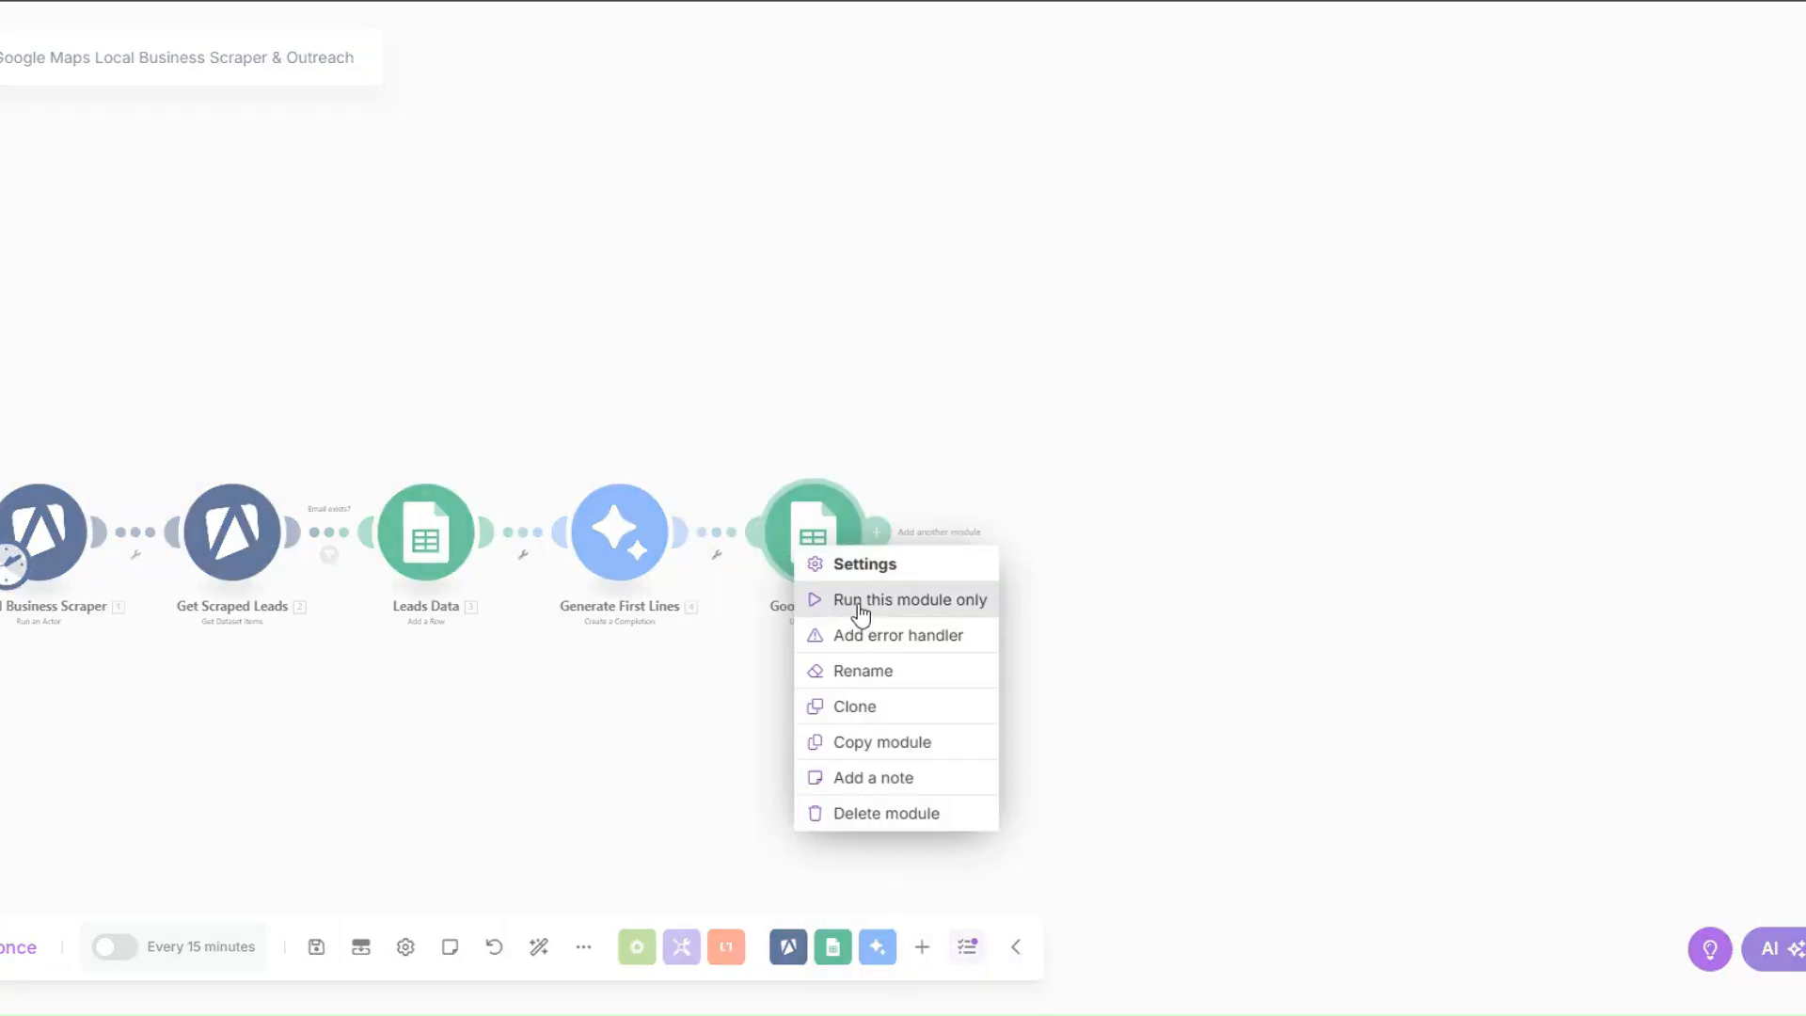
{"action": "left_click", "coordinate": [856, 670]}
{"action": "left_click", "coordinate": [999, 444]}
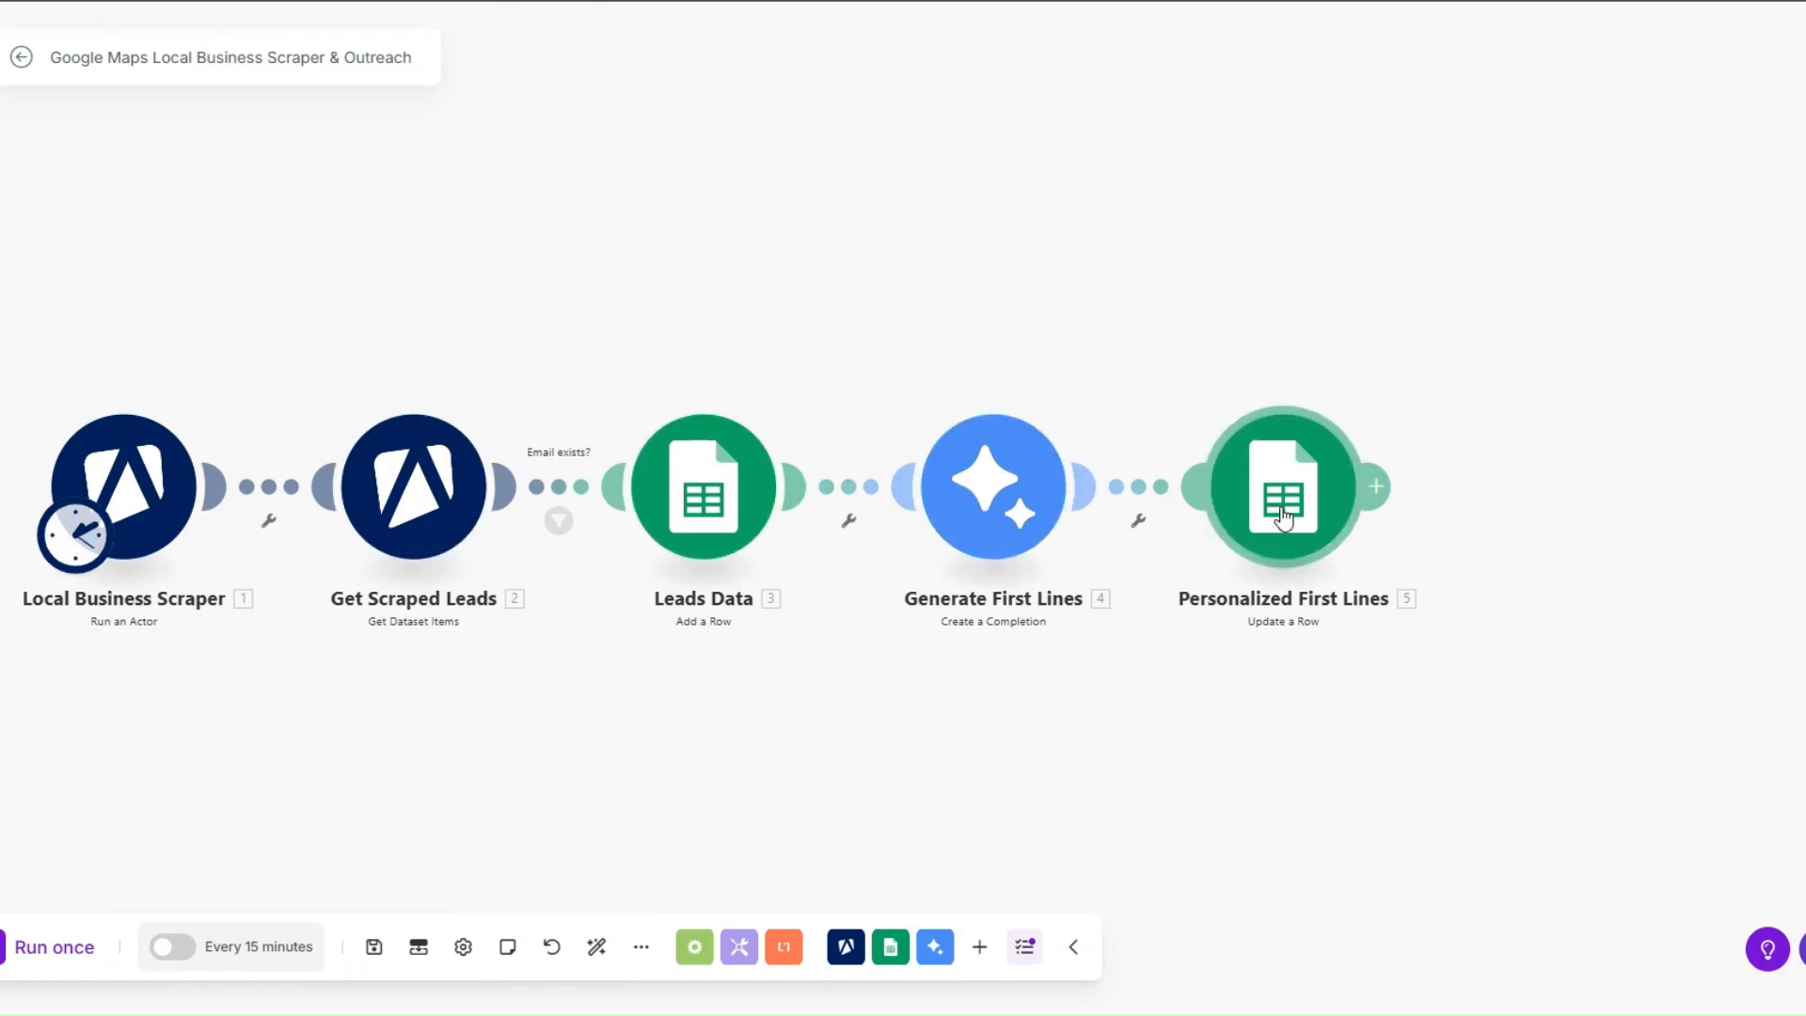
- Run the complete scenario once
{"action": "left_click", "coordinate": [75, 949]}
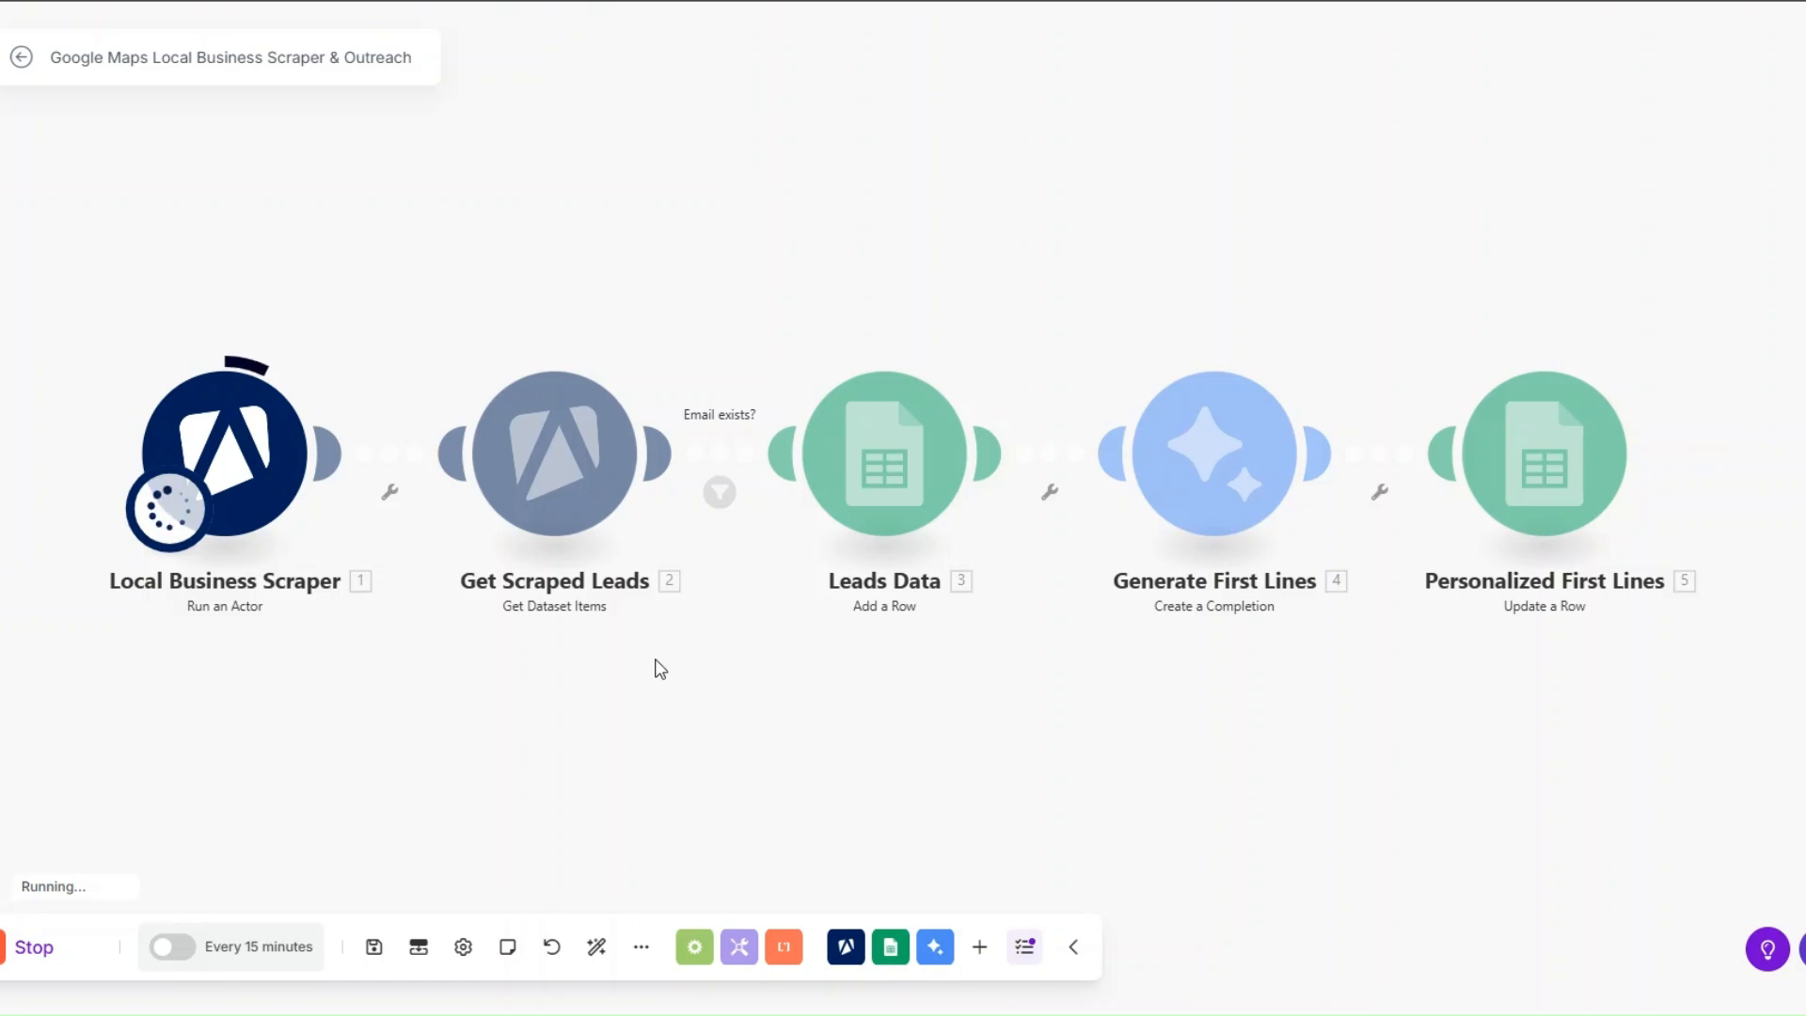
{"action": "left_click_drag", "start_coordinate": [660, 669], "coordinate": [674, 667]}
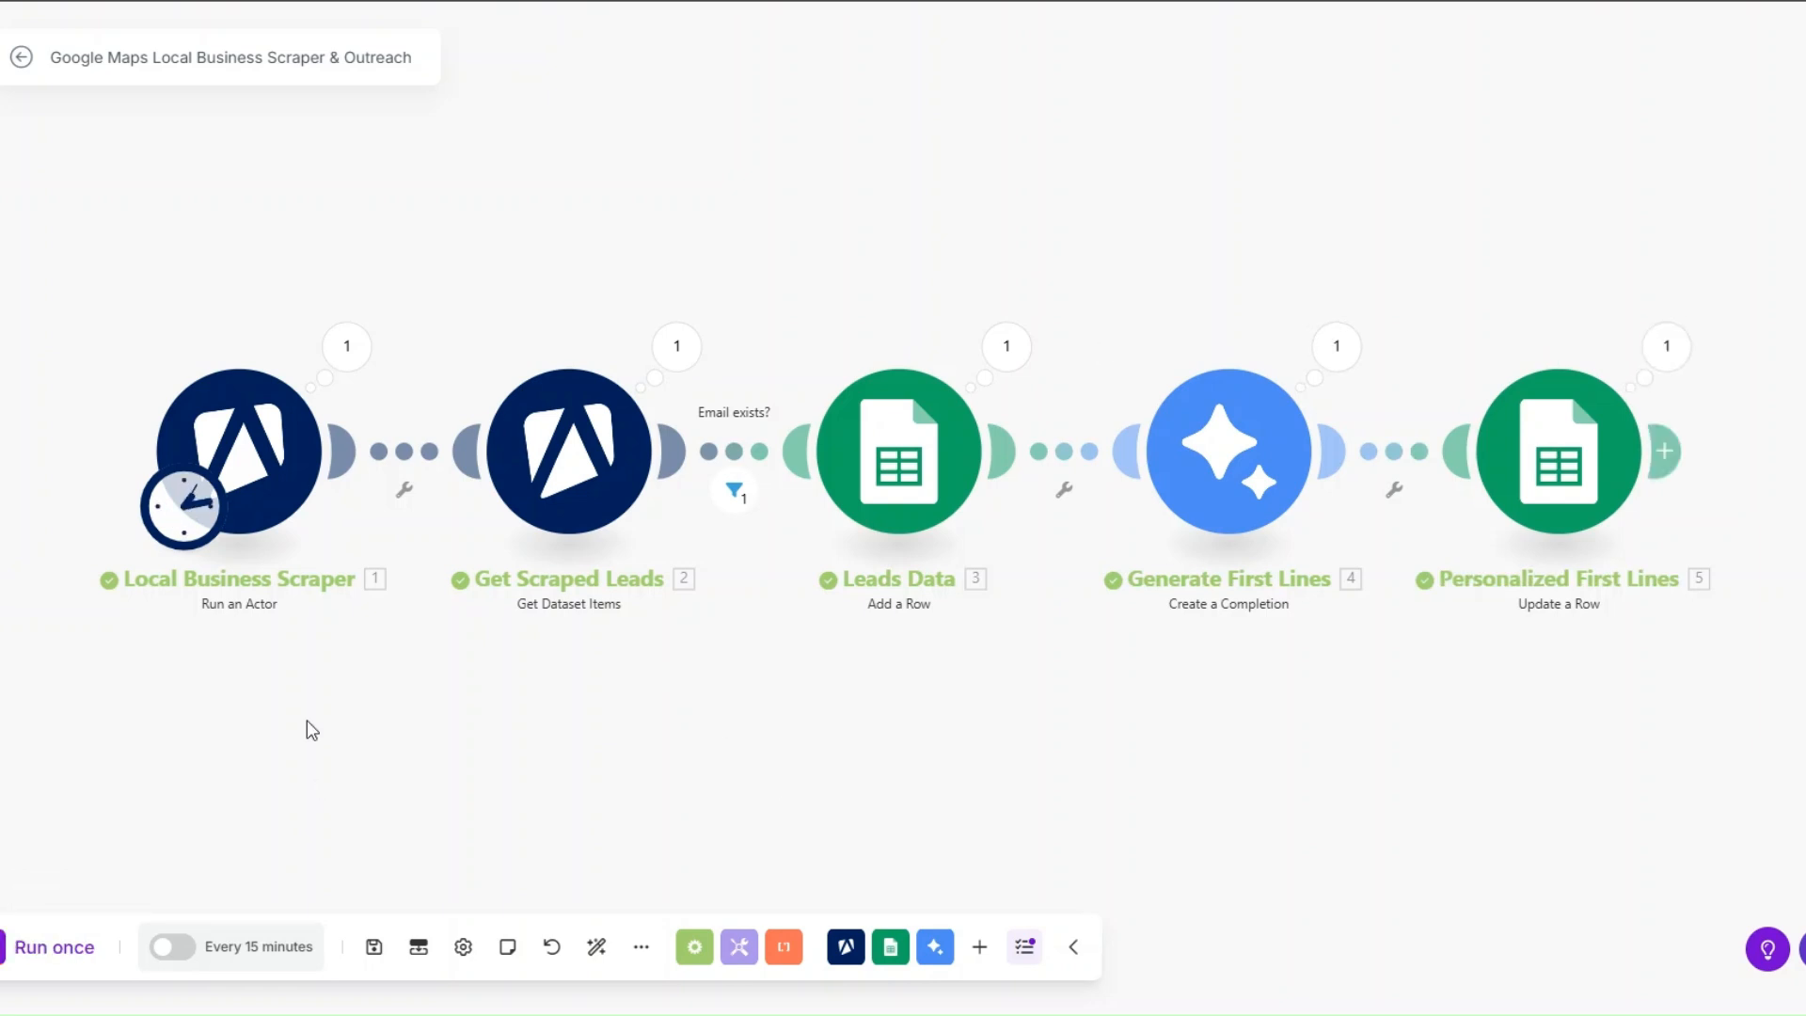
- Inspect the run output of the Local Business Scraper, Get Scraped Leads and Generate First Lines modules
{"action": "left_click", "coordinate": [344, 350]}
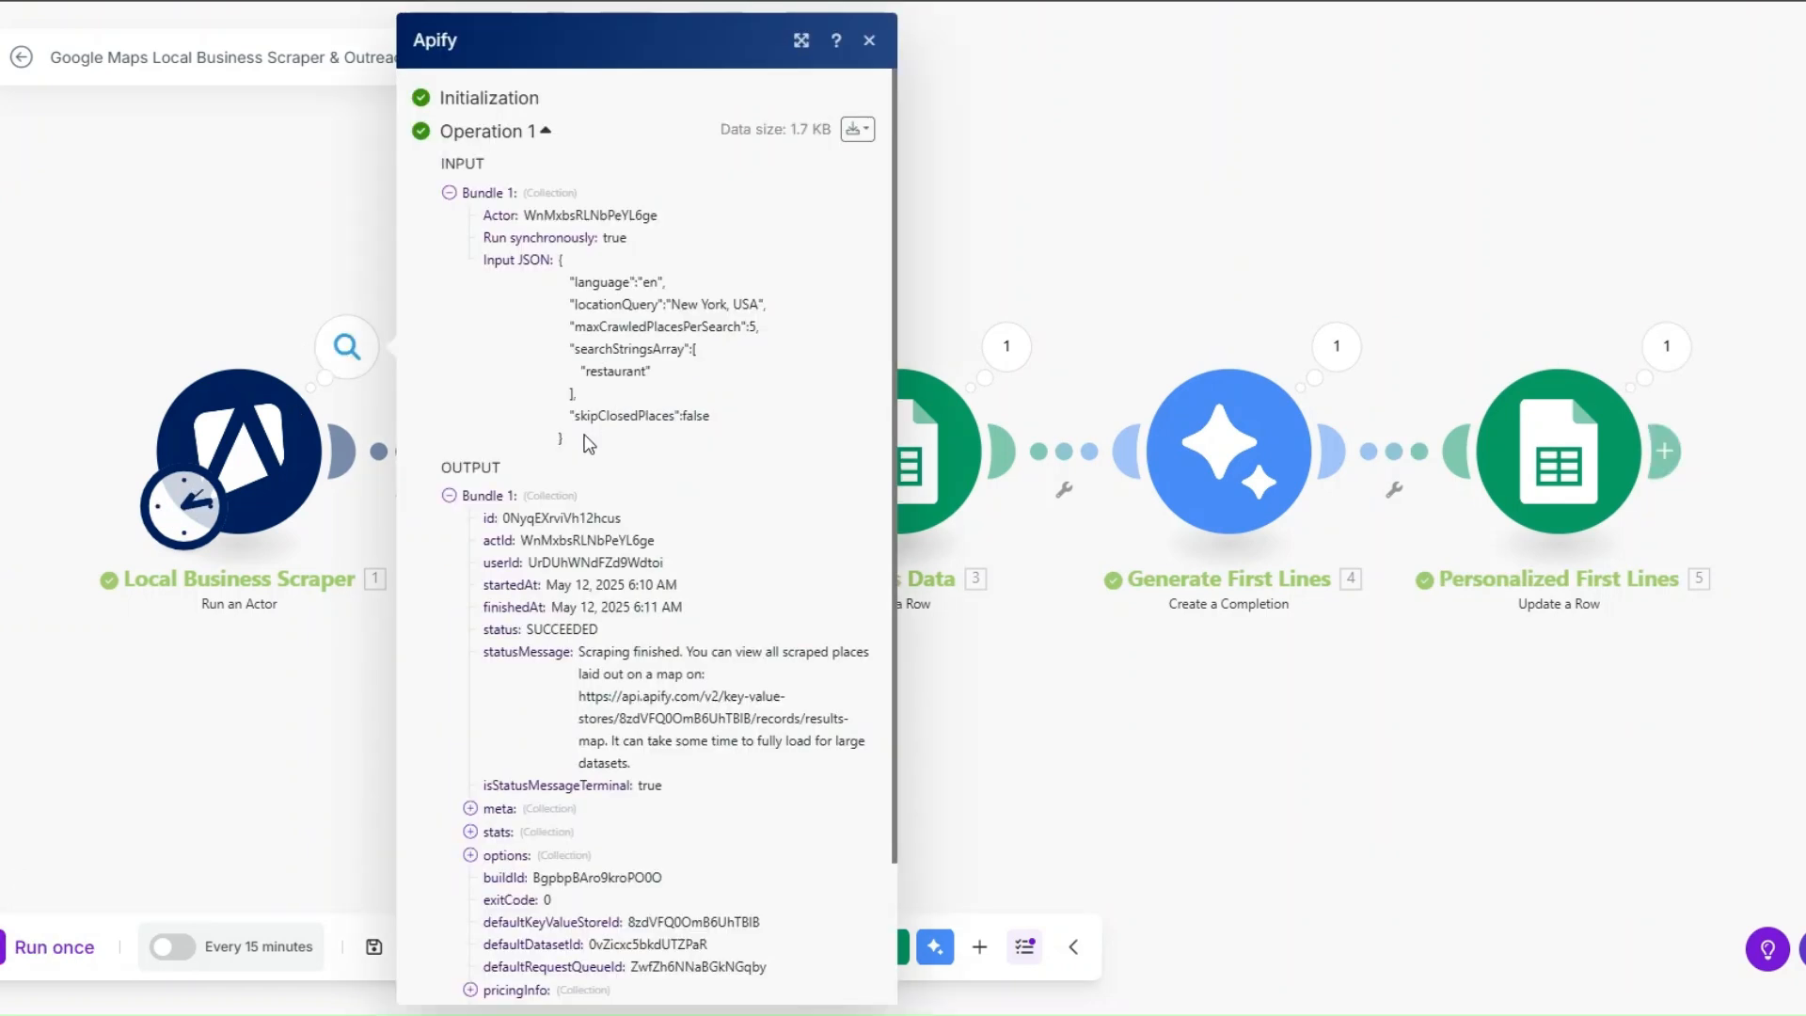
{"action": "left_click", "coordinate": [319, 635]}
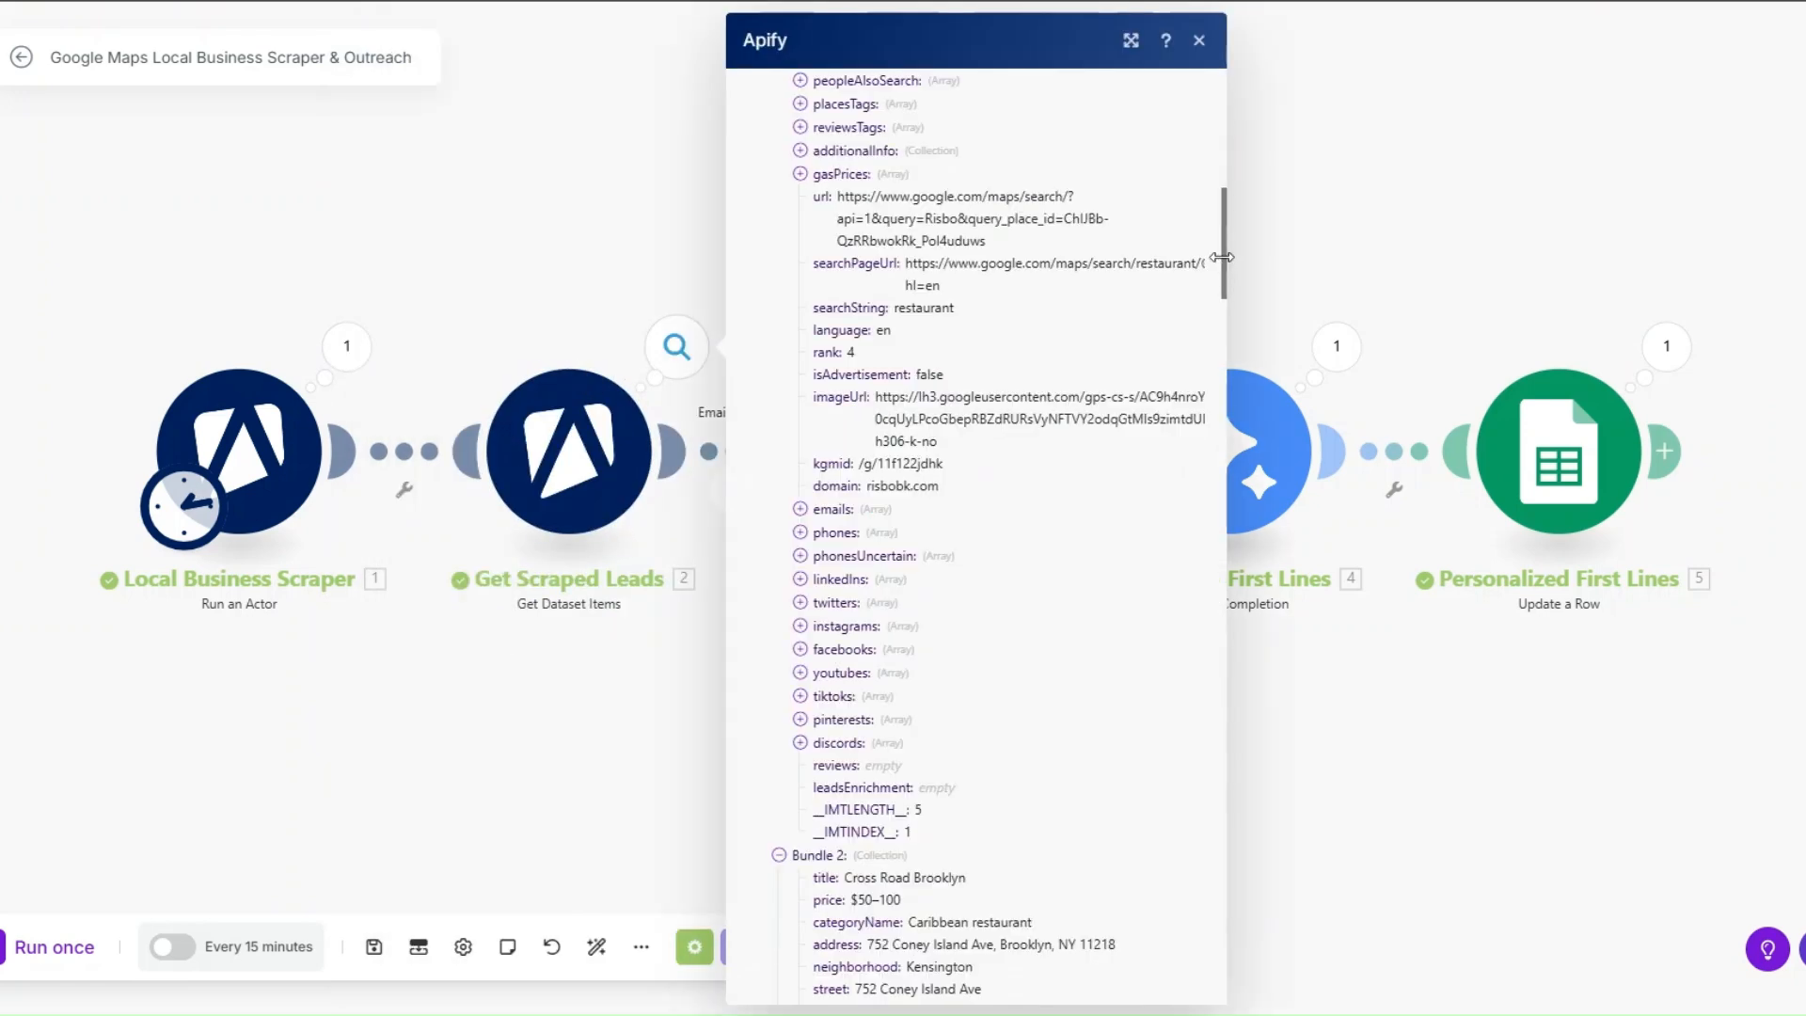
{"action": "left_click_drag", "start_coordinate": [1221, 257], "coordinate": [659, 754]}
{"action": "left_click", "coordinate": [658, 754]}
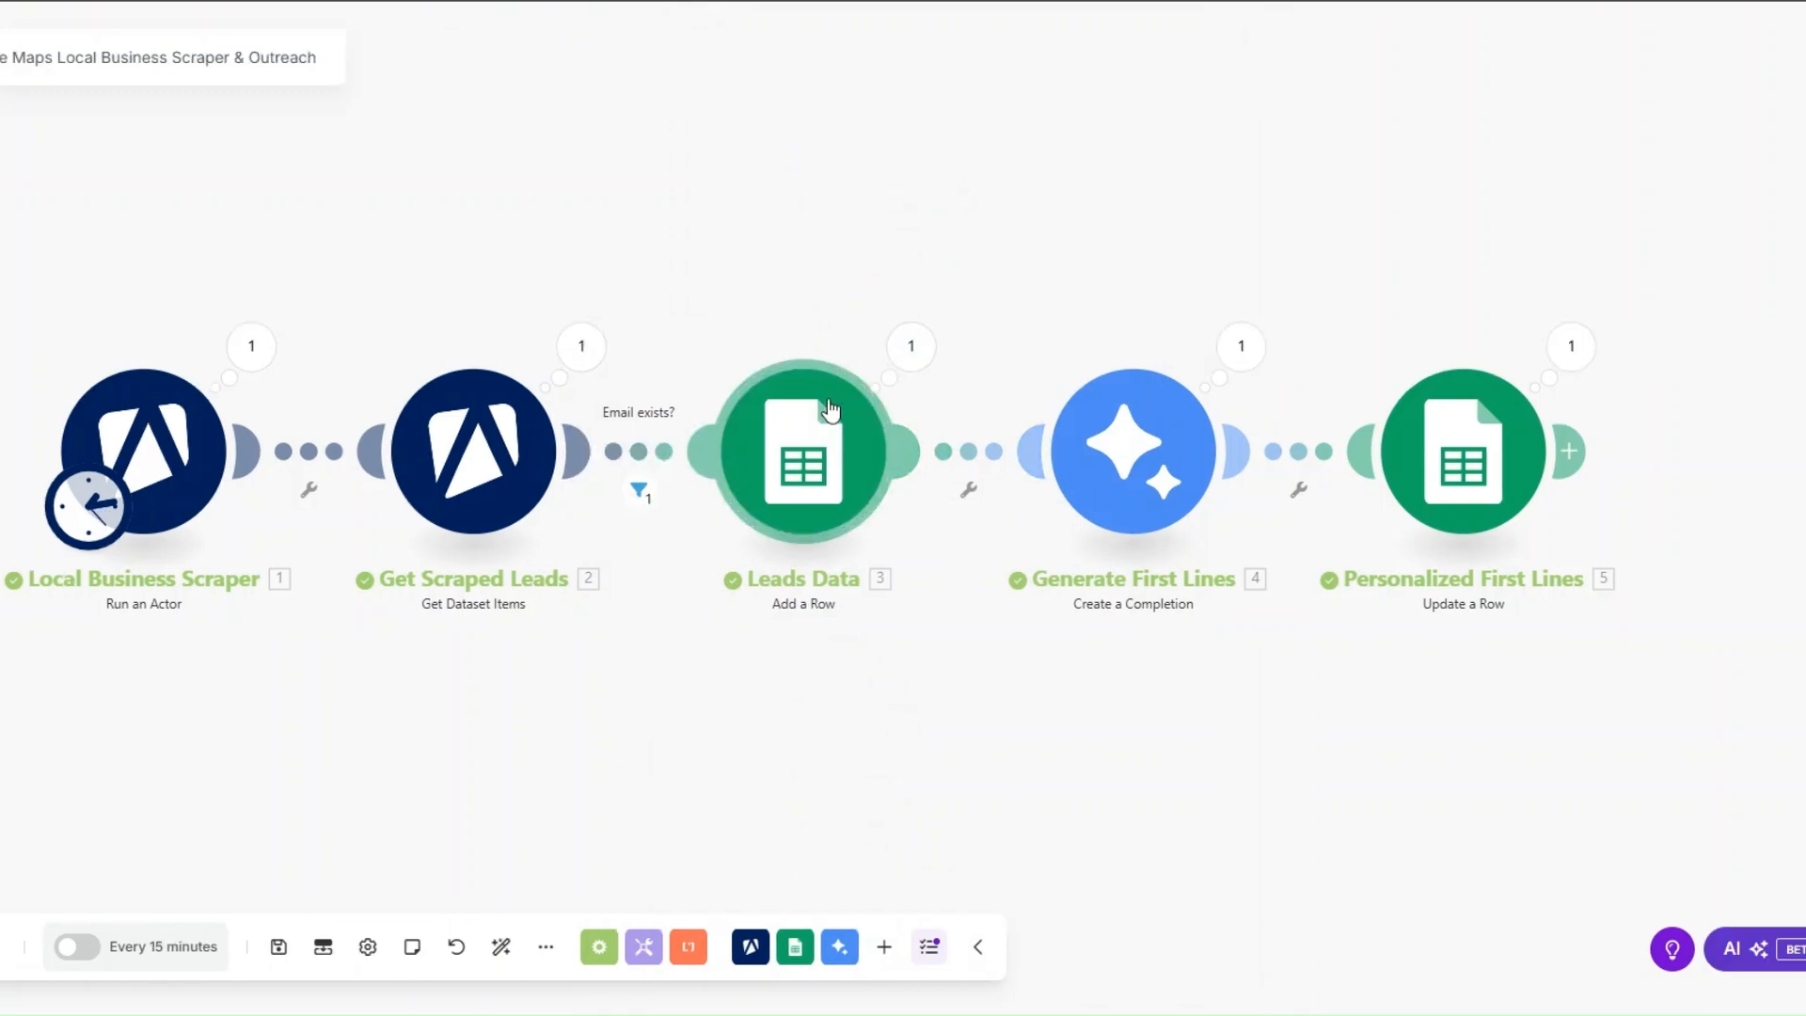
{"action": "left_click", "coordinate": [1254, 357]}
{"action": "left_click_drag", "start_coordinate": [1426, 403], "coordinate": [1471, 447]}
{"action": "left_click", "coordinate": [1471, 448]}
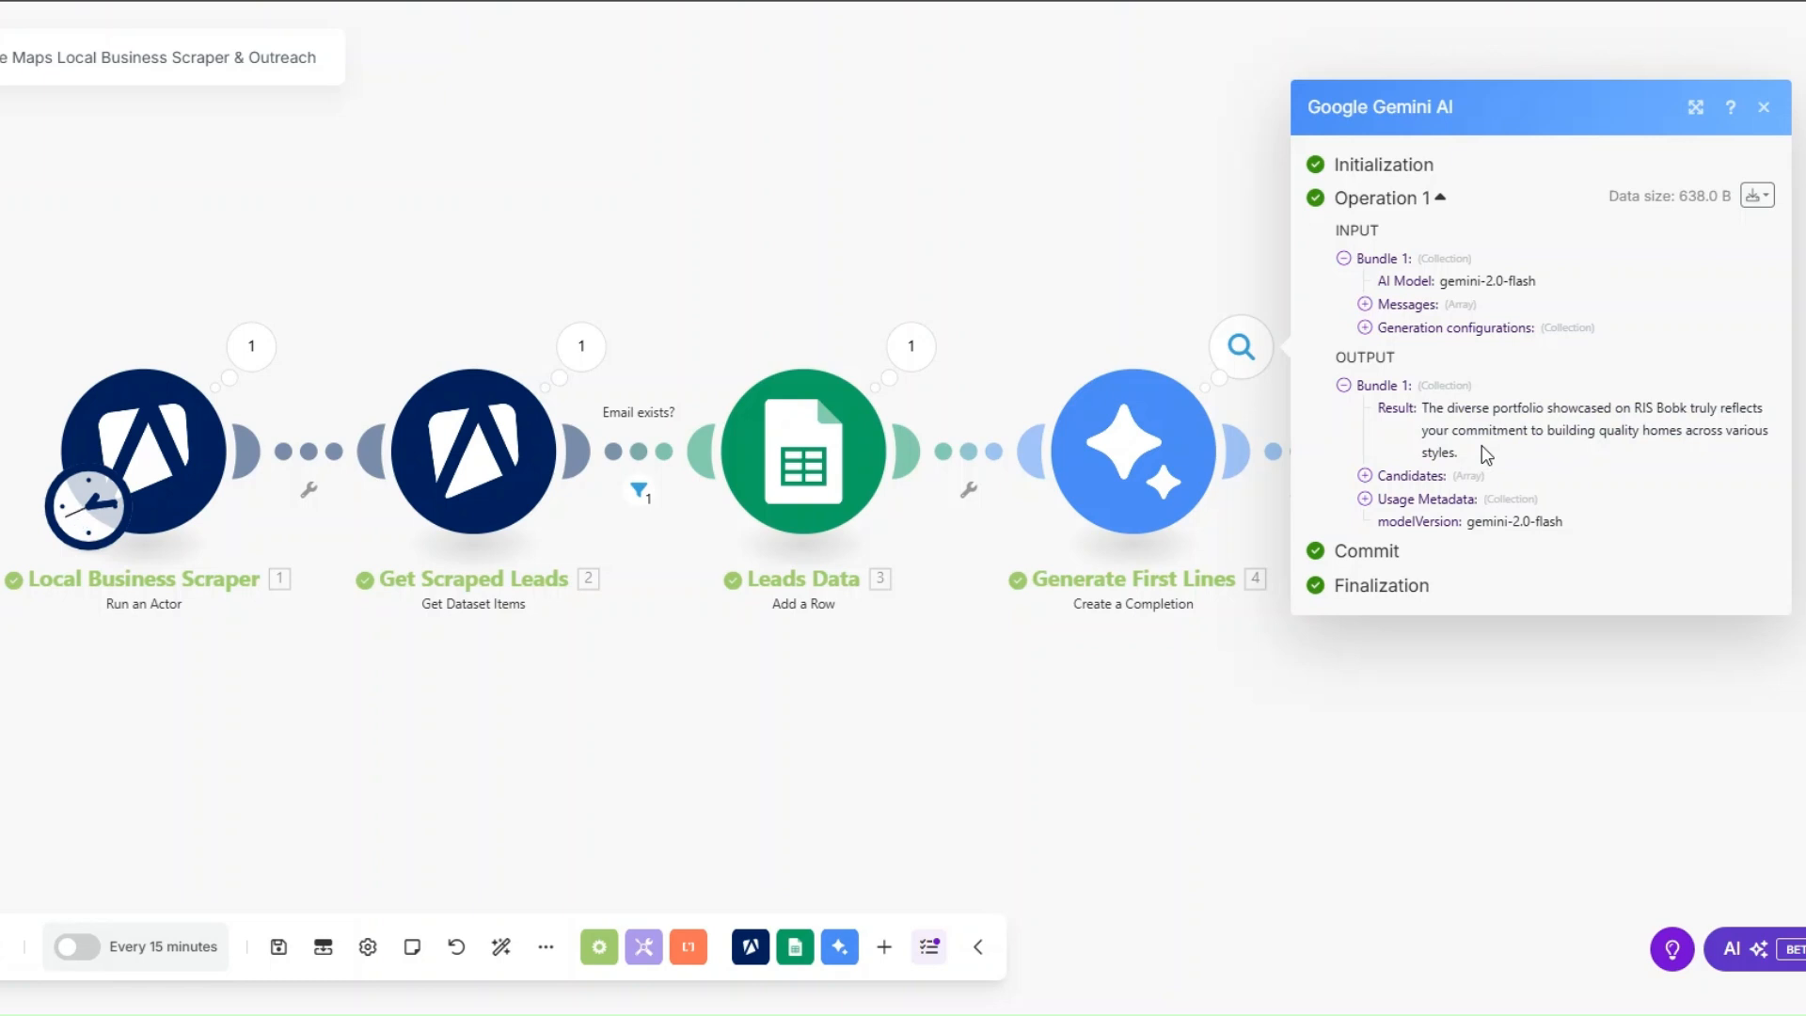
{"action": "left_click", "coordinate": [1460, 731]}
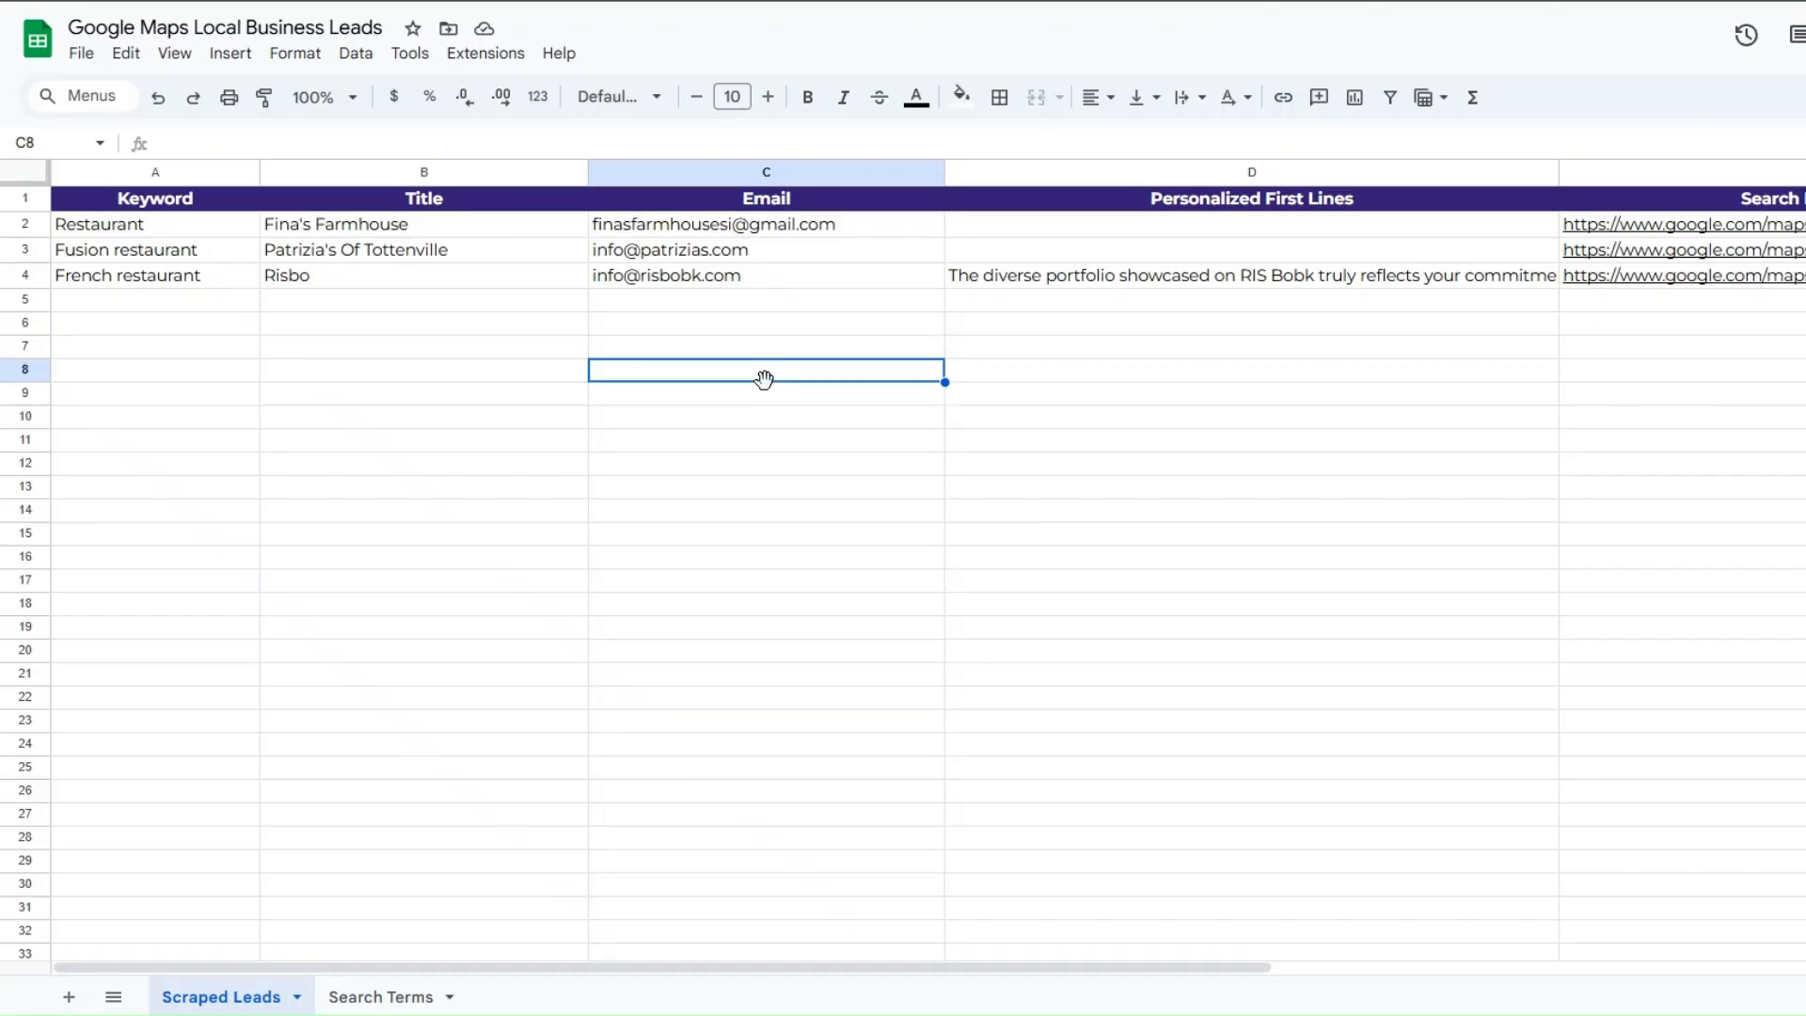
- Switch to Google Sheets and check the keyword, title, email, personalized first line and search page URL in row 4 of Scraped Leads
{"action": "left_click", "coordinate": [189, 286]}
{"action": "left_click", "coordinate": [185, 299]}
{"action": "left_click", "coordinate": [190, 280]}
{"action": "left_click", "coordinate": [354, 280]}
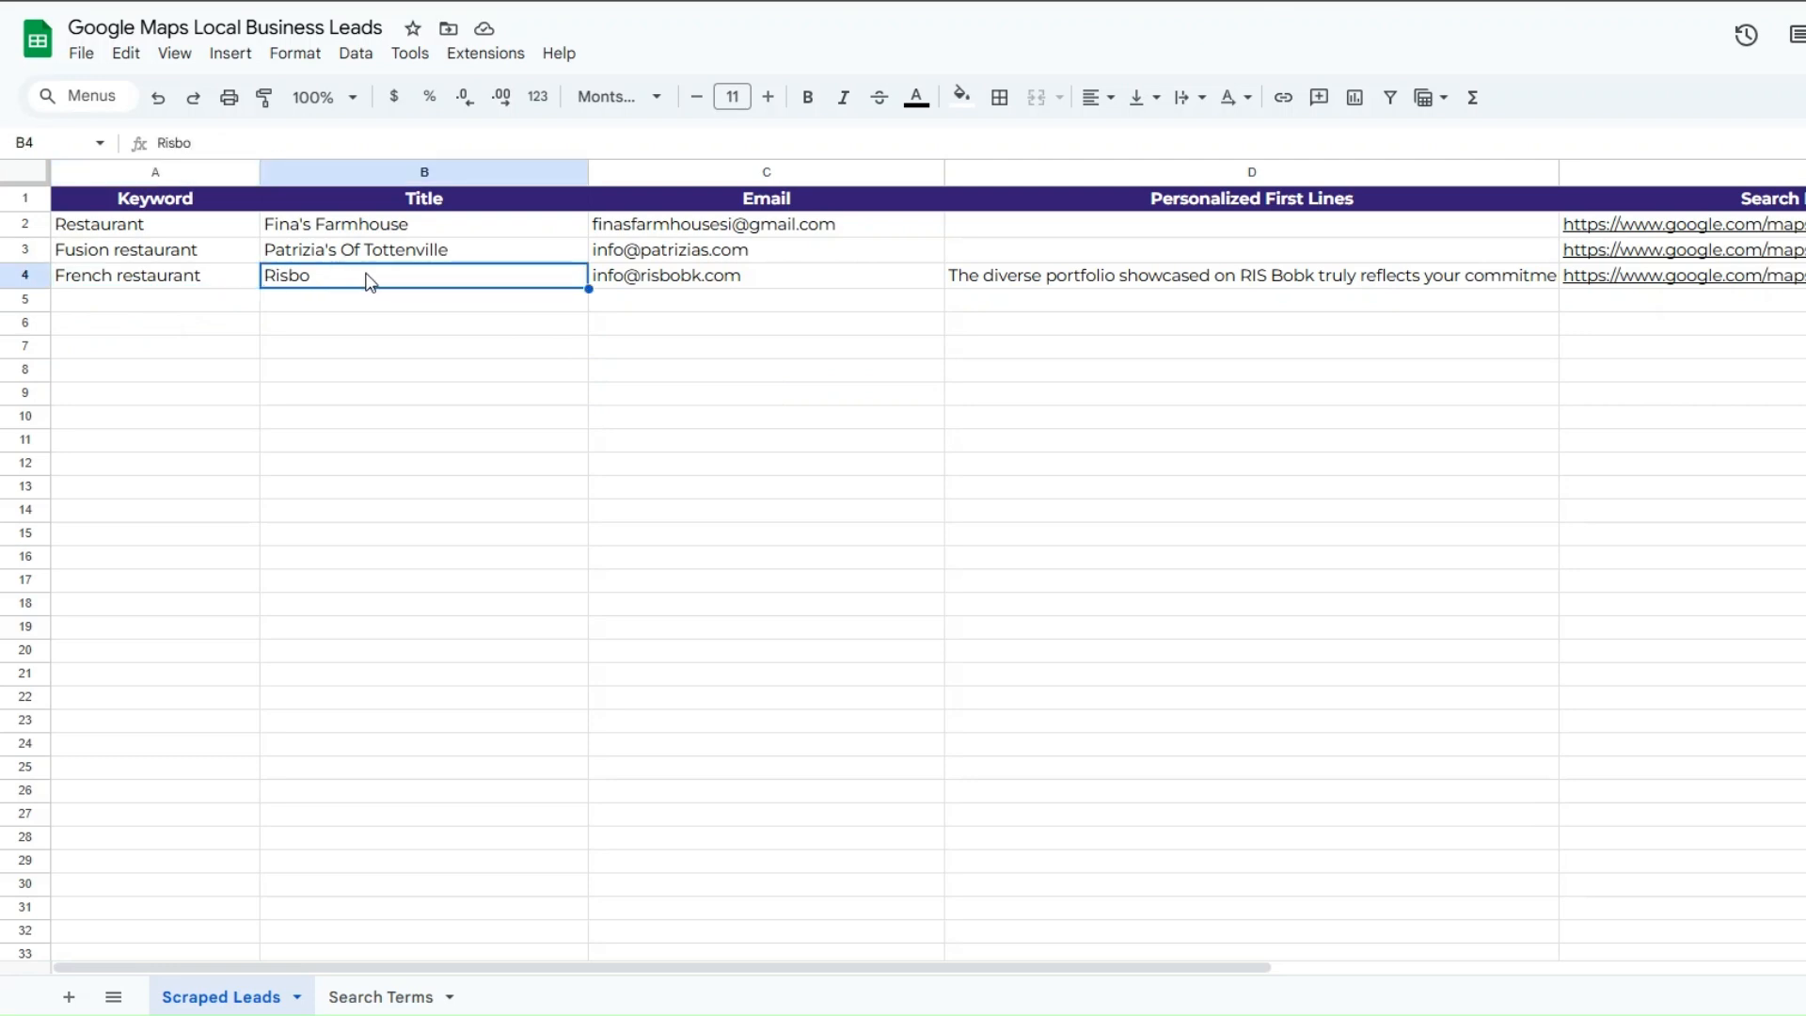
{"action": "left_click", "coordinate": [728, 281]}
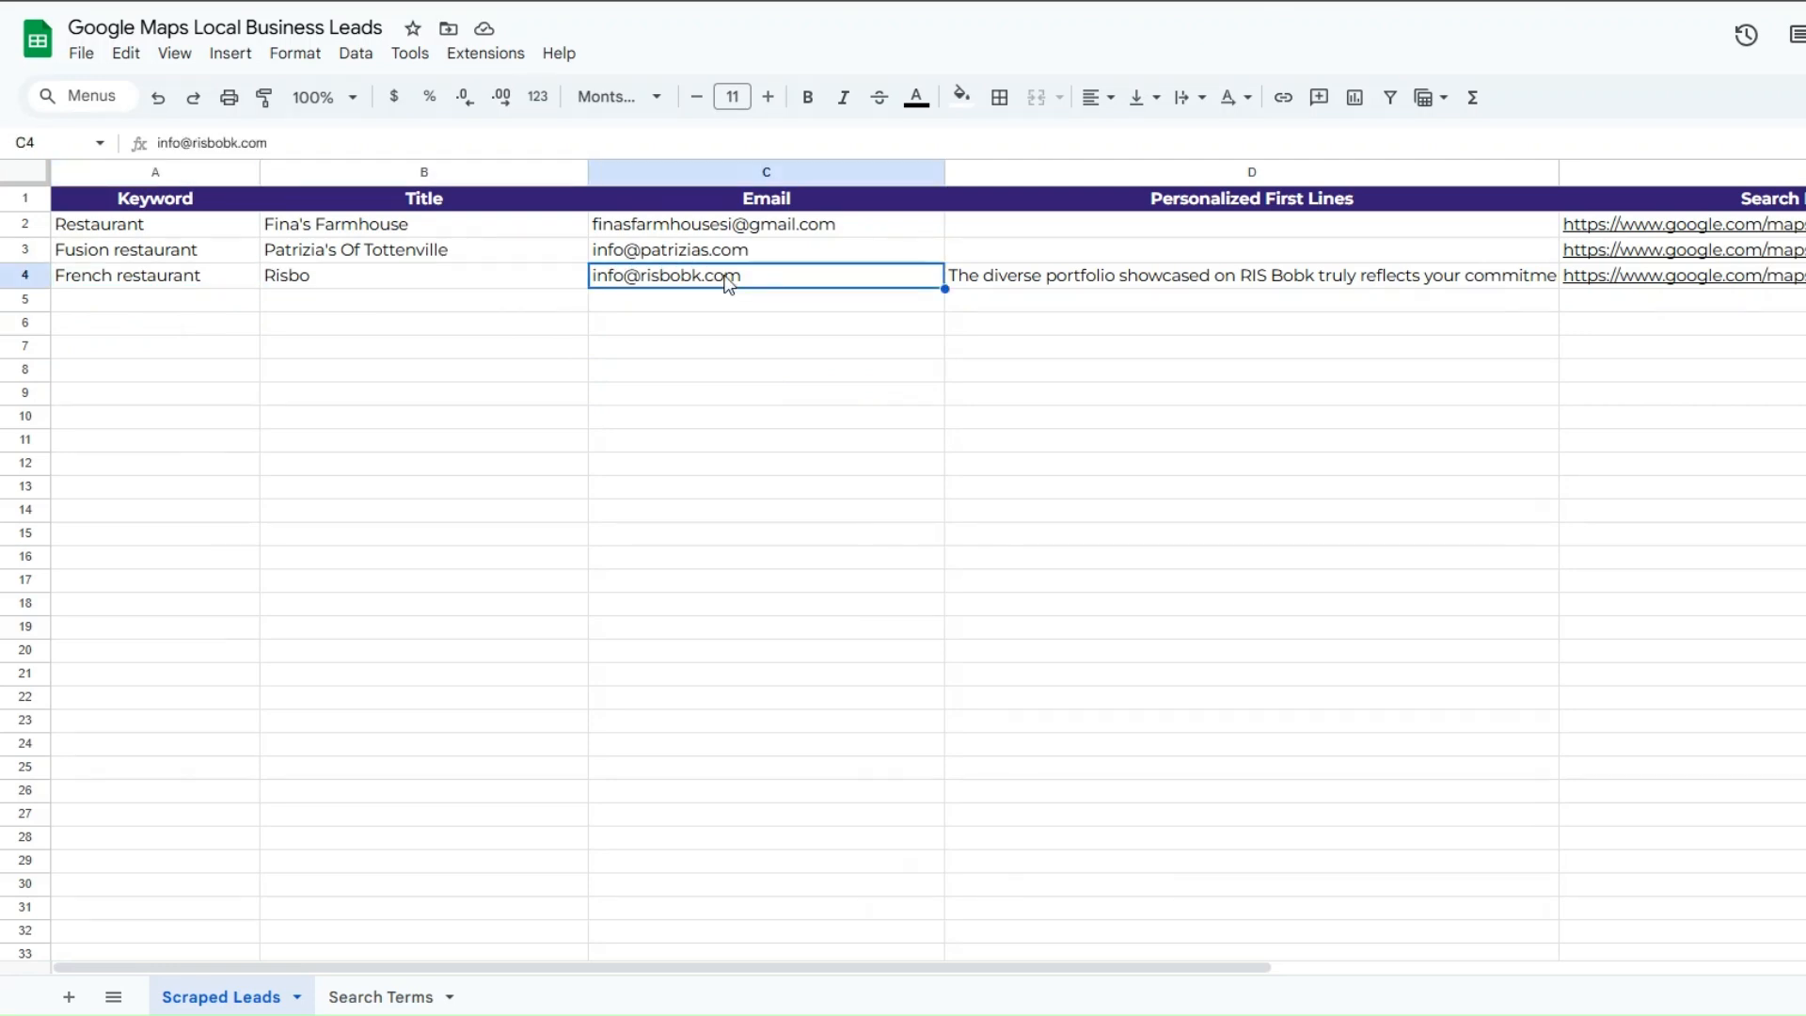
{"action": "double_click", "coordinate": [997, 275]}
{"action": "left_click", "coordinate": [1004, 350]}
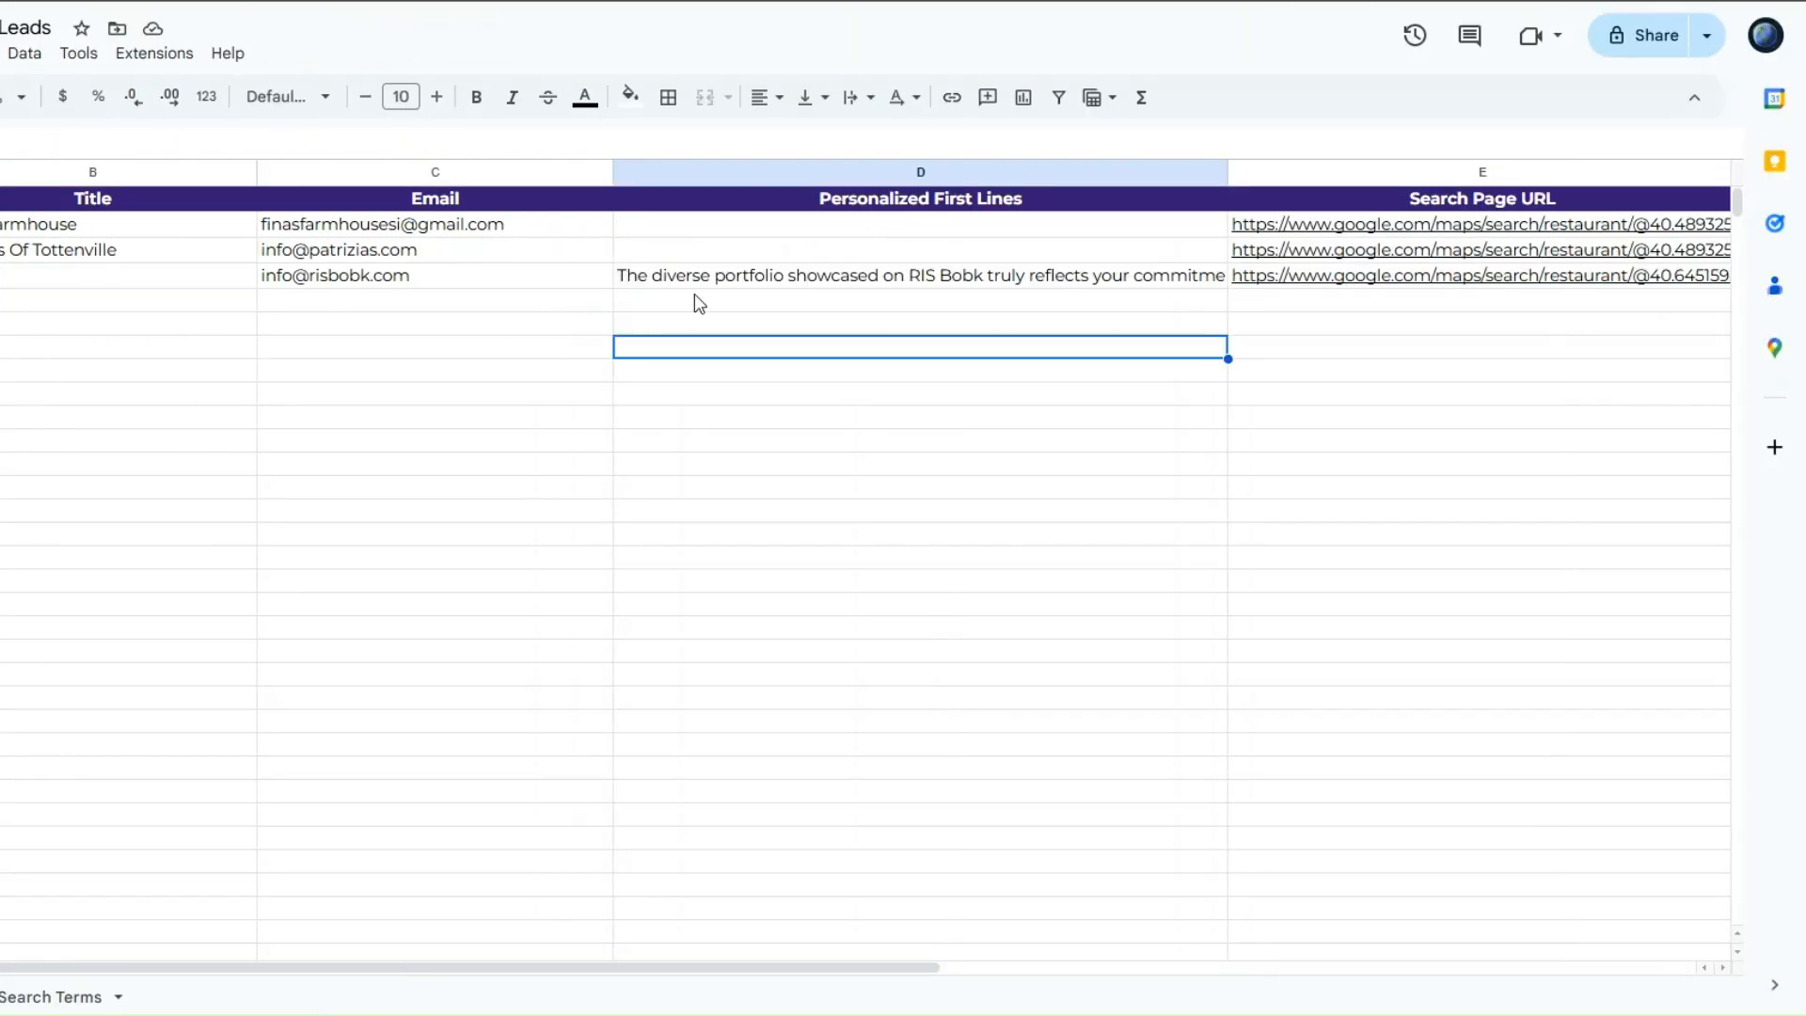
{"action": "left_click", "coordinate": [1378, 280]}
{"action": "left_click", "coordinate": [1102, 312]}
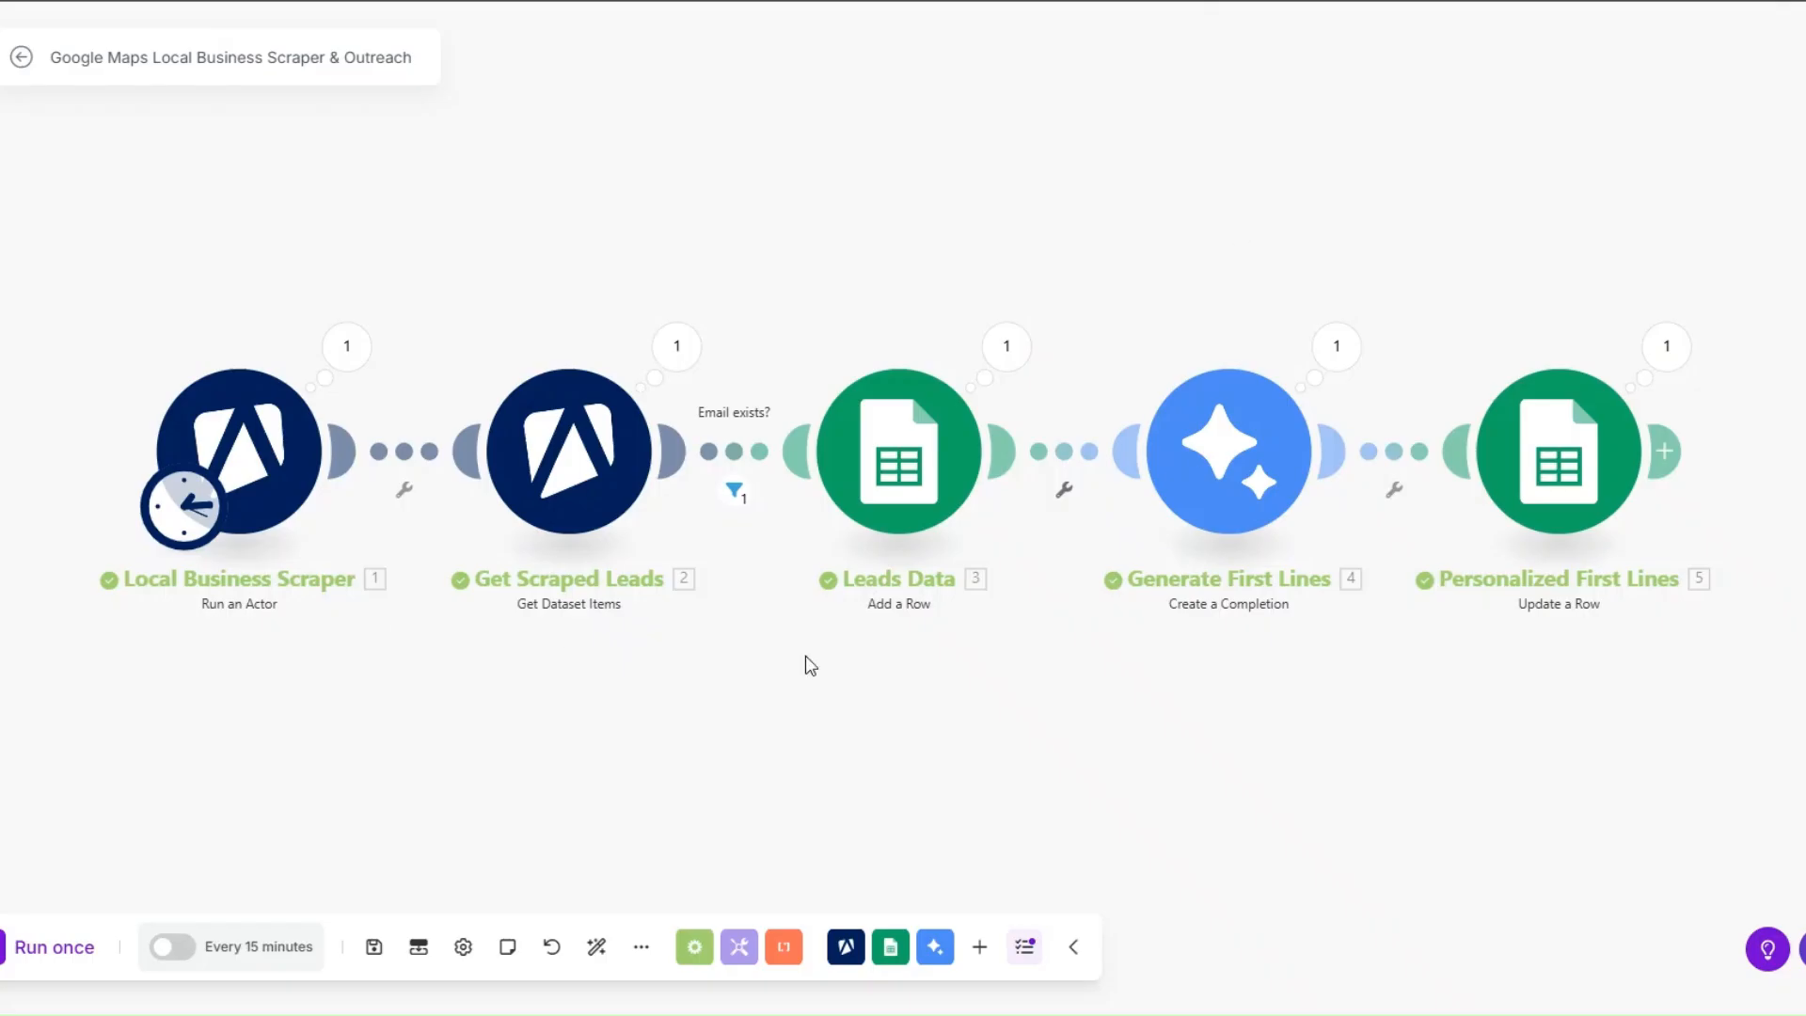
- Back in Make, examine the "restaurant" search string in the Local Business Scraper's Input JSON and save the module unedited
{"action": "left_click_drag", "start_coordinate": [766, 675], "coordinate": [760, 675]}
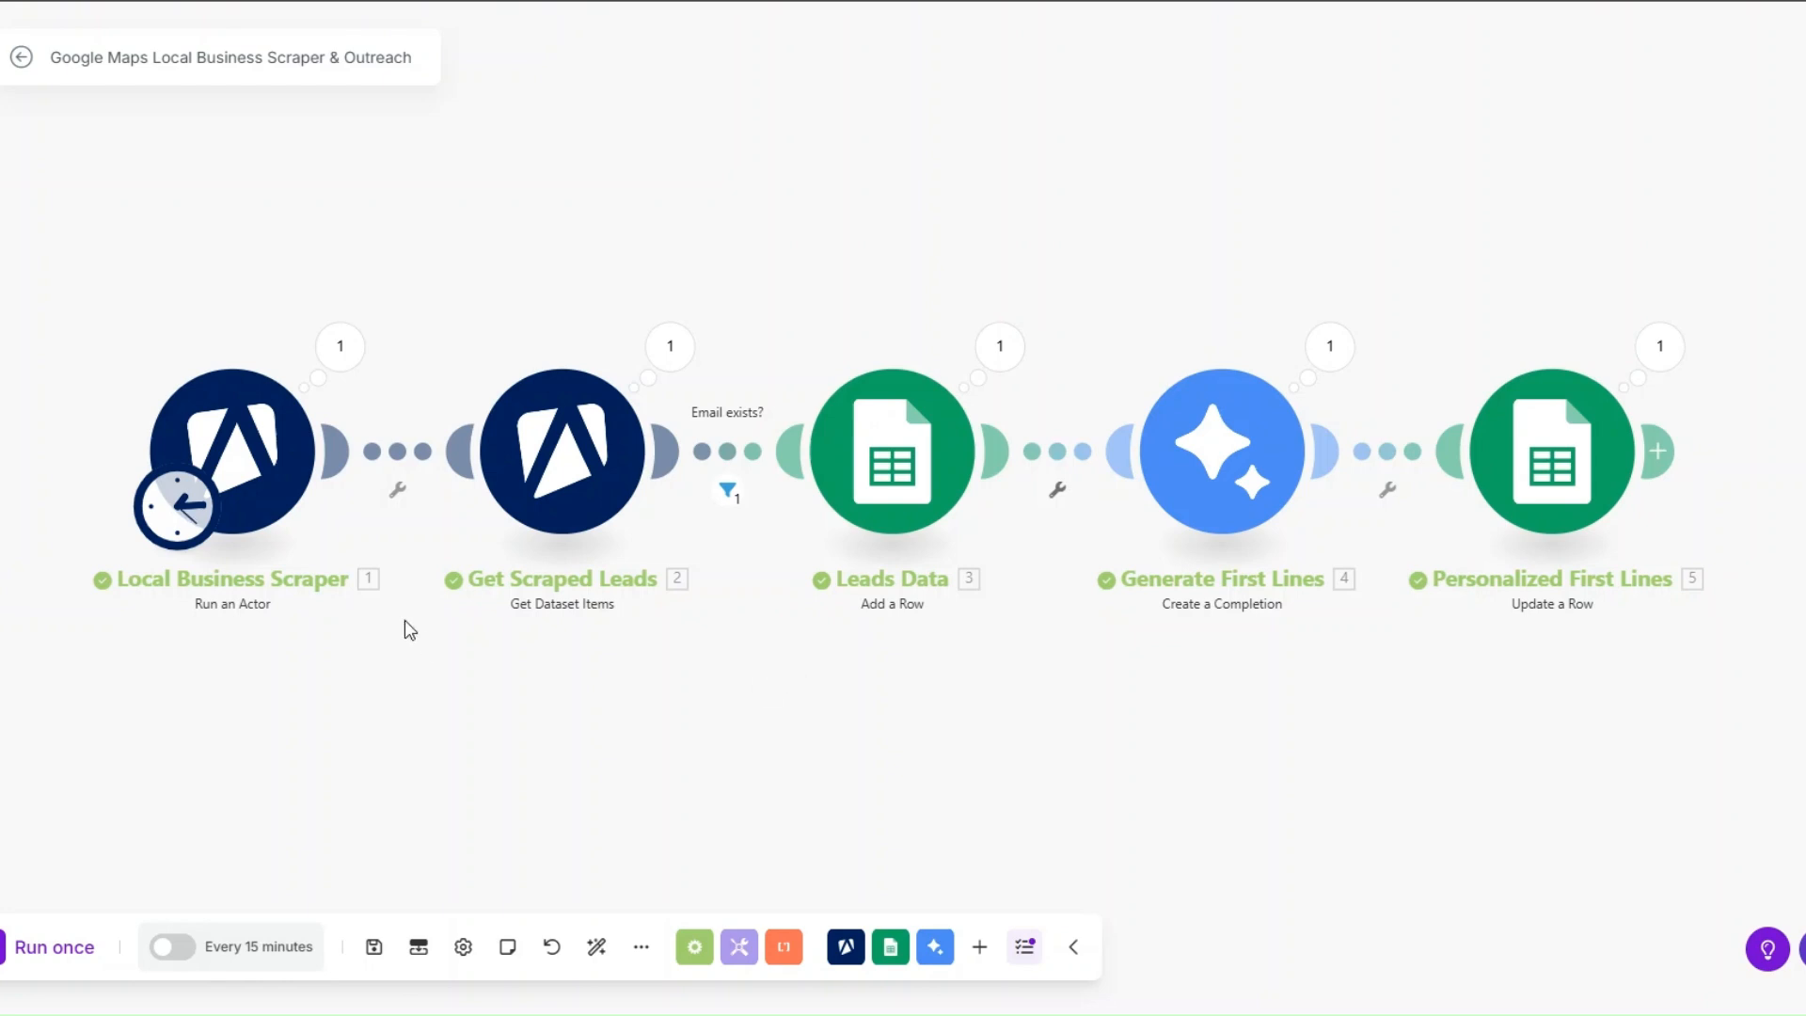
{"action": "left_click", "coordinate": [311, 448]}
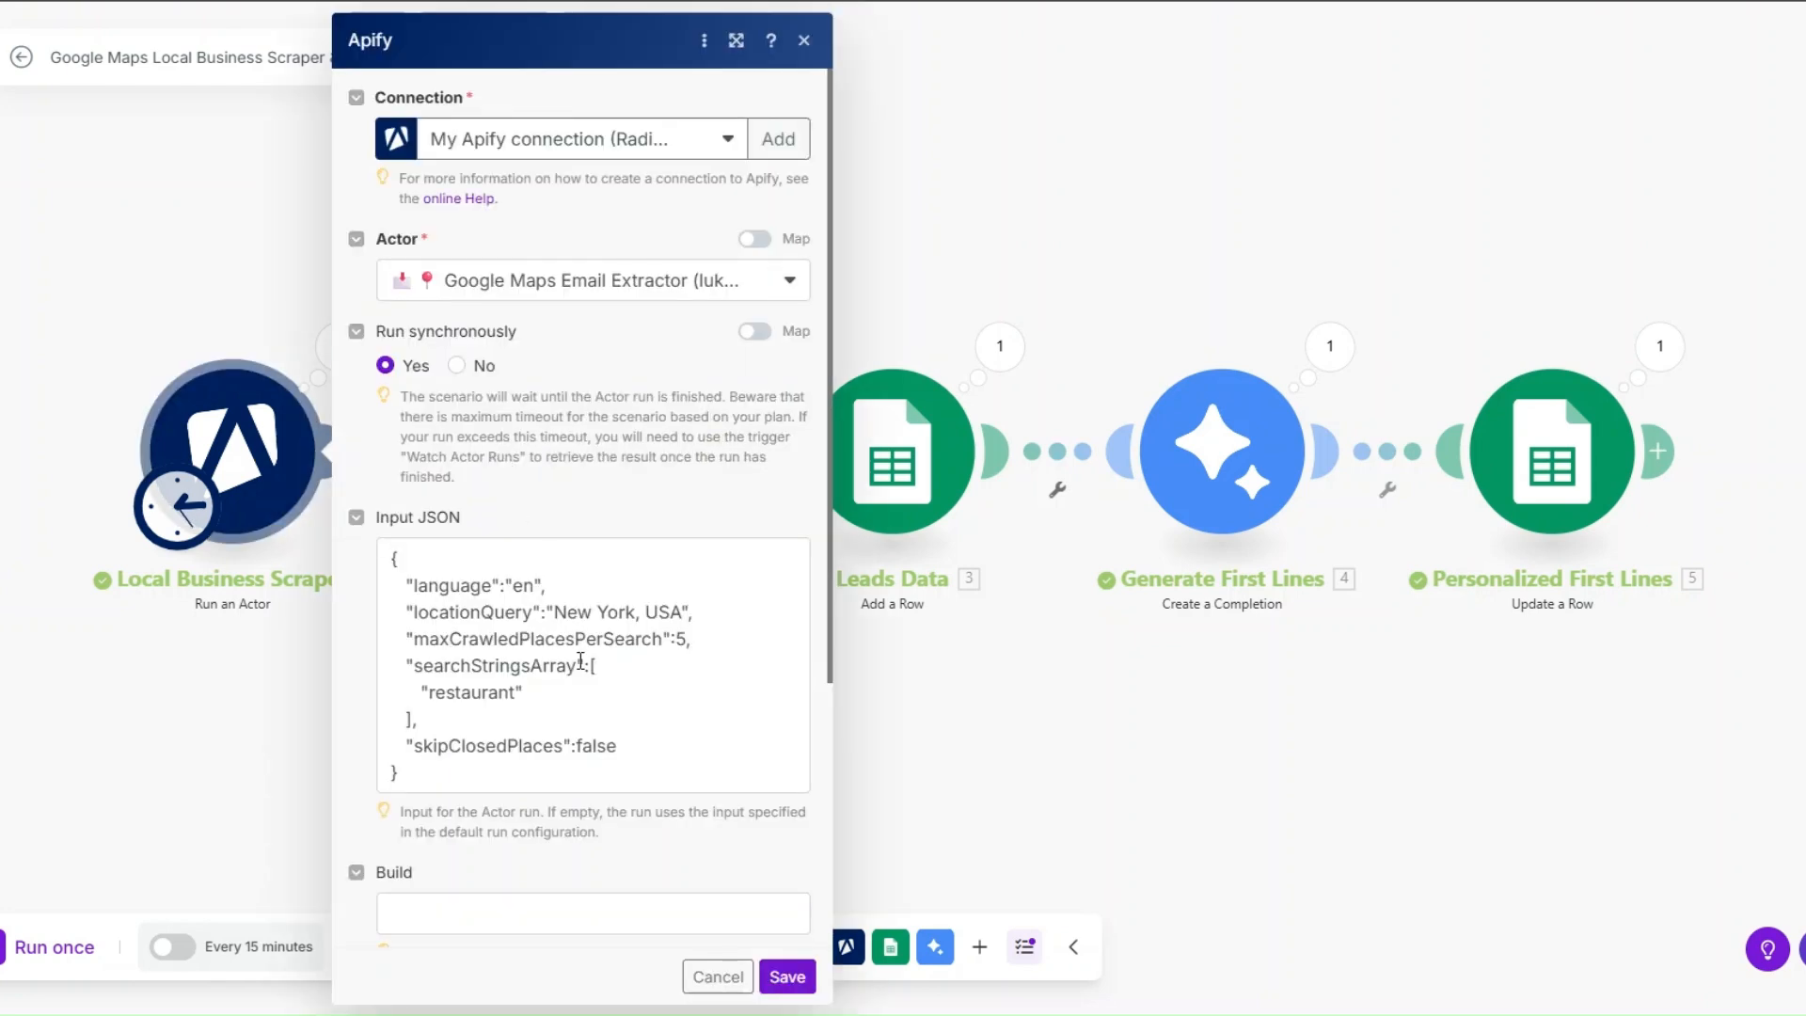
{"action": "left_click_drag", "start_coordinate": [431, 694], "coordinate": [515, 694]}
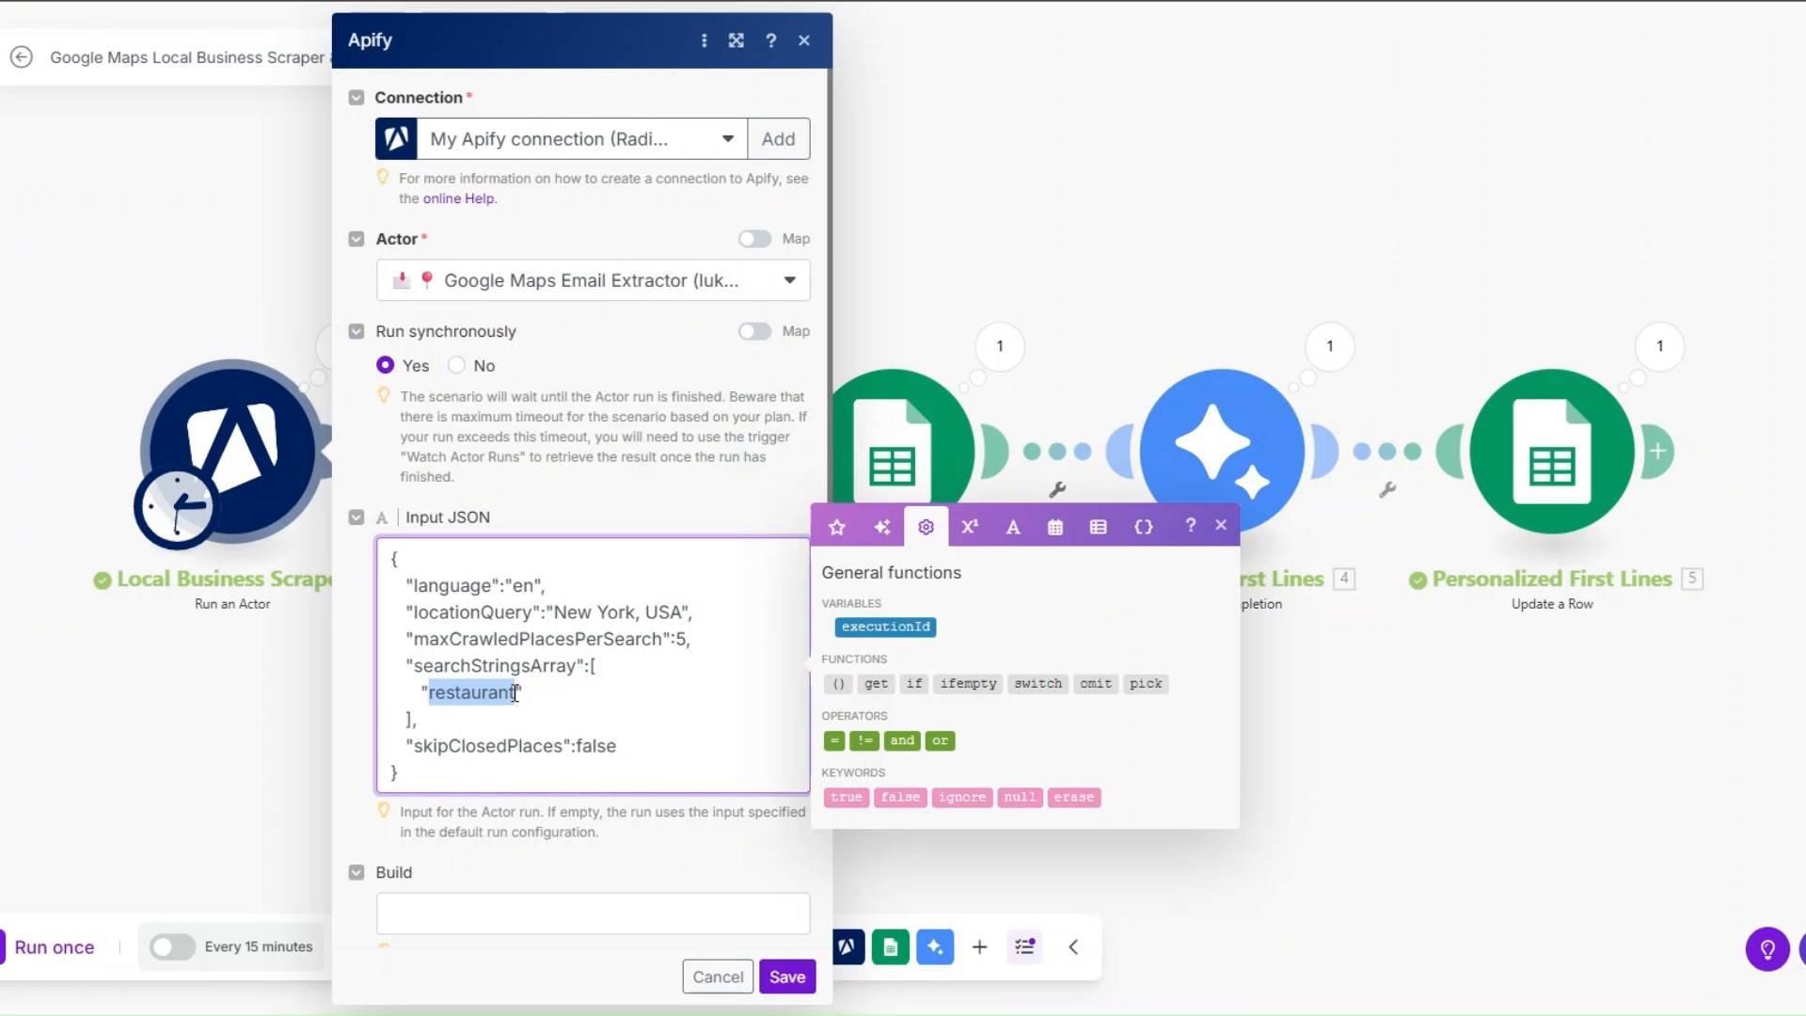
{"action": "left_click", "coordinate": [731, 941]}
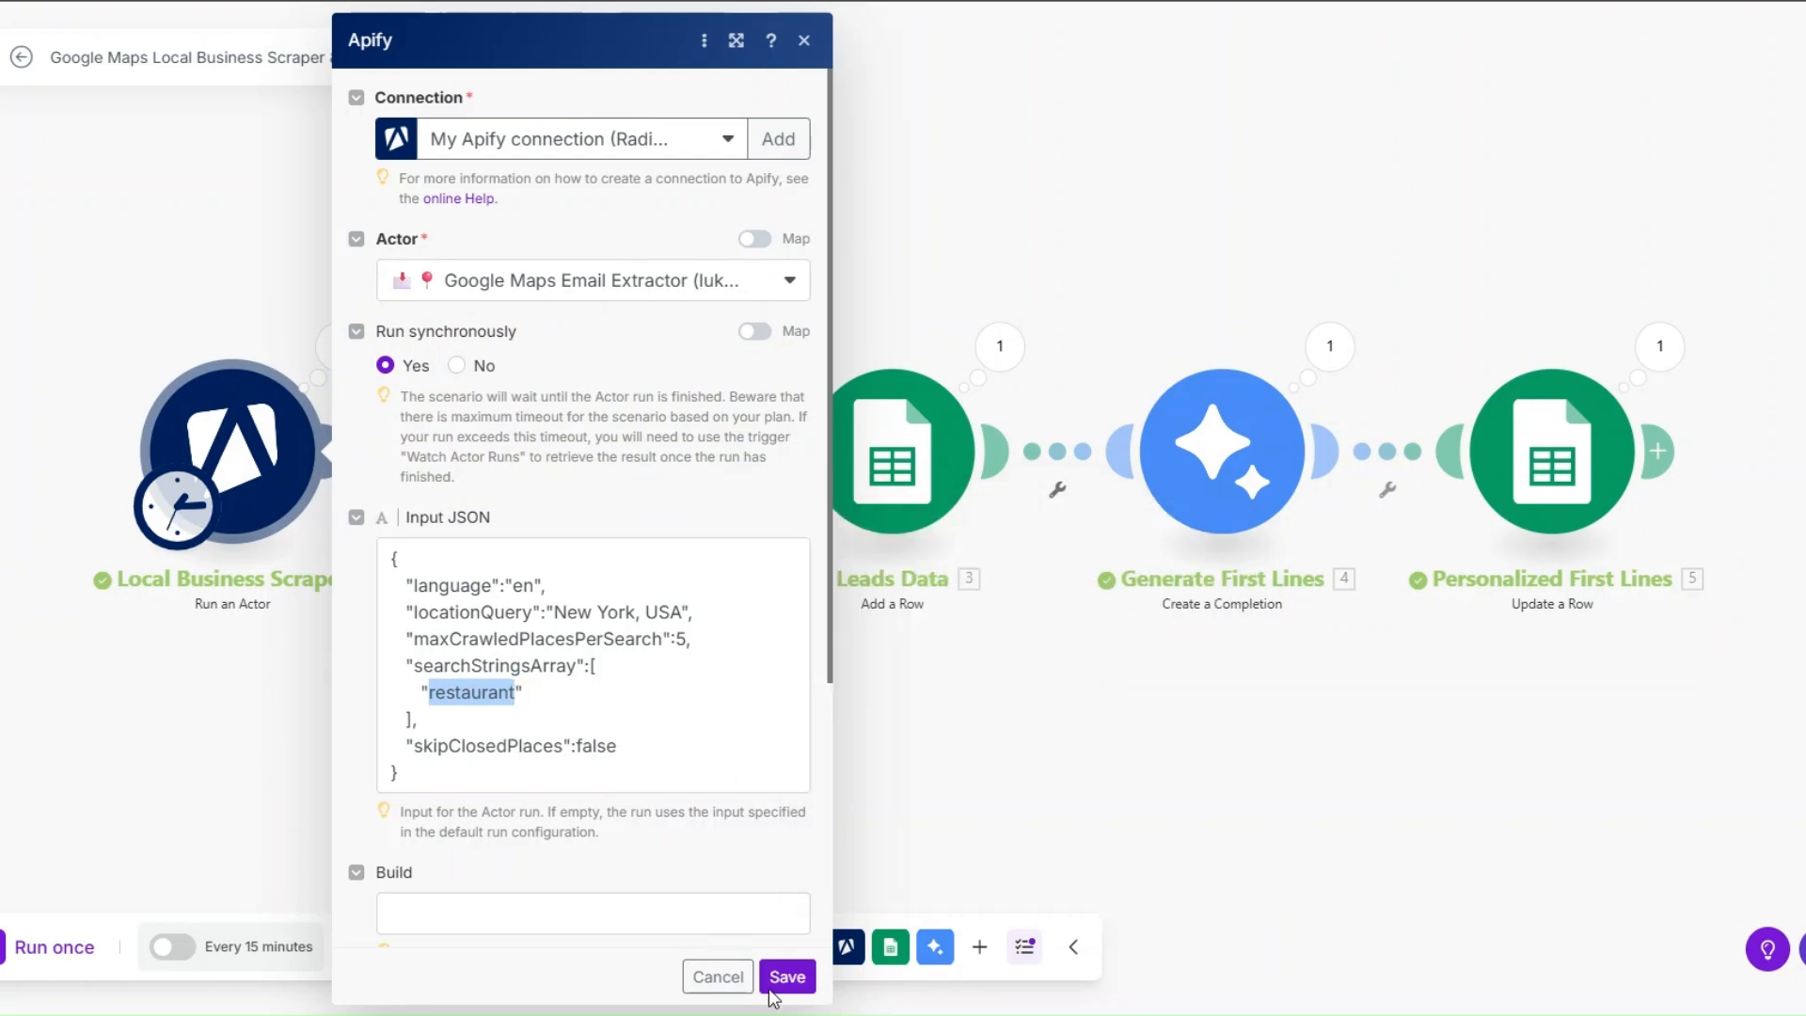
{"action": "left_click", "coordinate": [787, 976]}
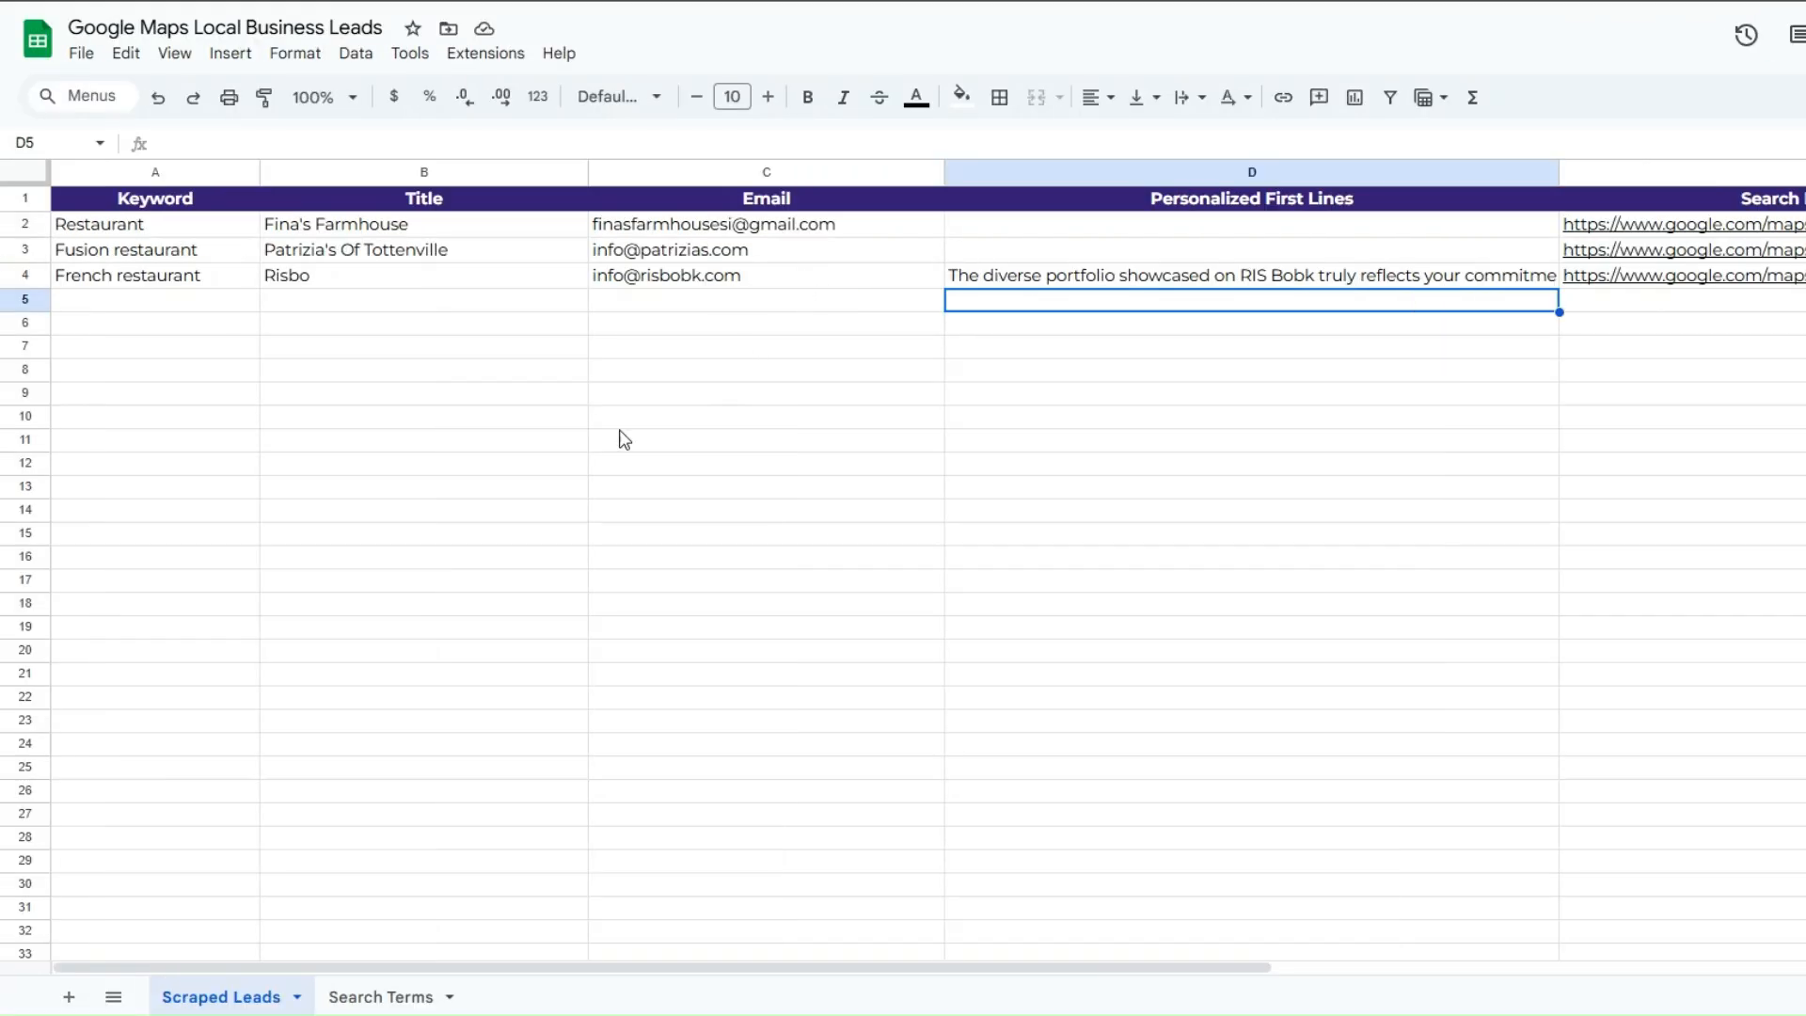
- Open the Search Terms sheet in Google Sheets and rename the column A header to Search Terms
{"action": "left_click", "coordinate": [471, 532]}
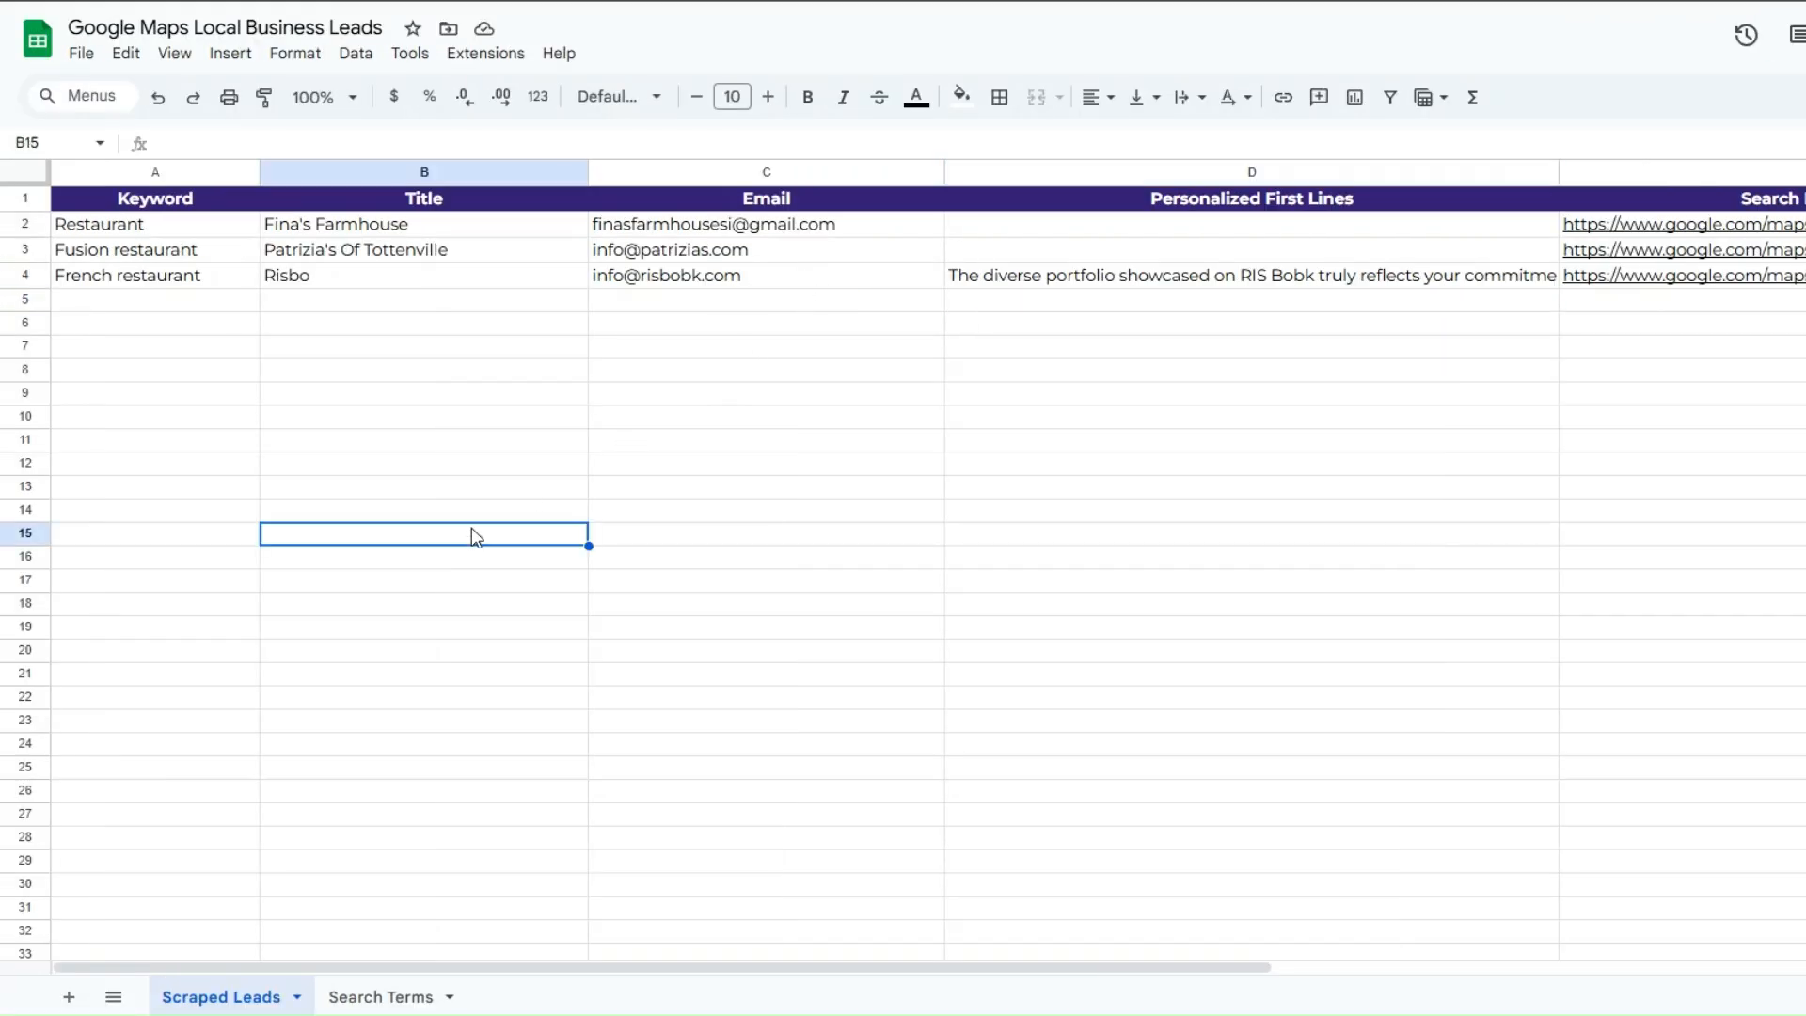
{"action": "left_click", "coordinate": [377, 997]}
{"action": "left_click", "coordinate": [328, 426]}
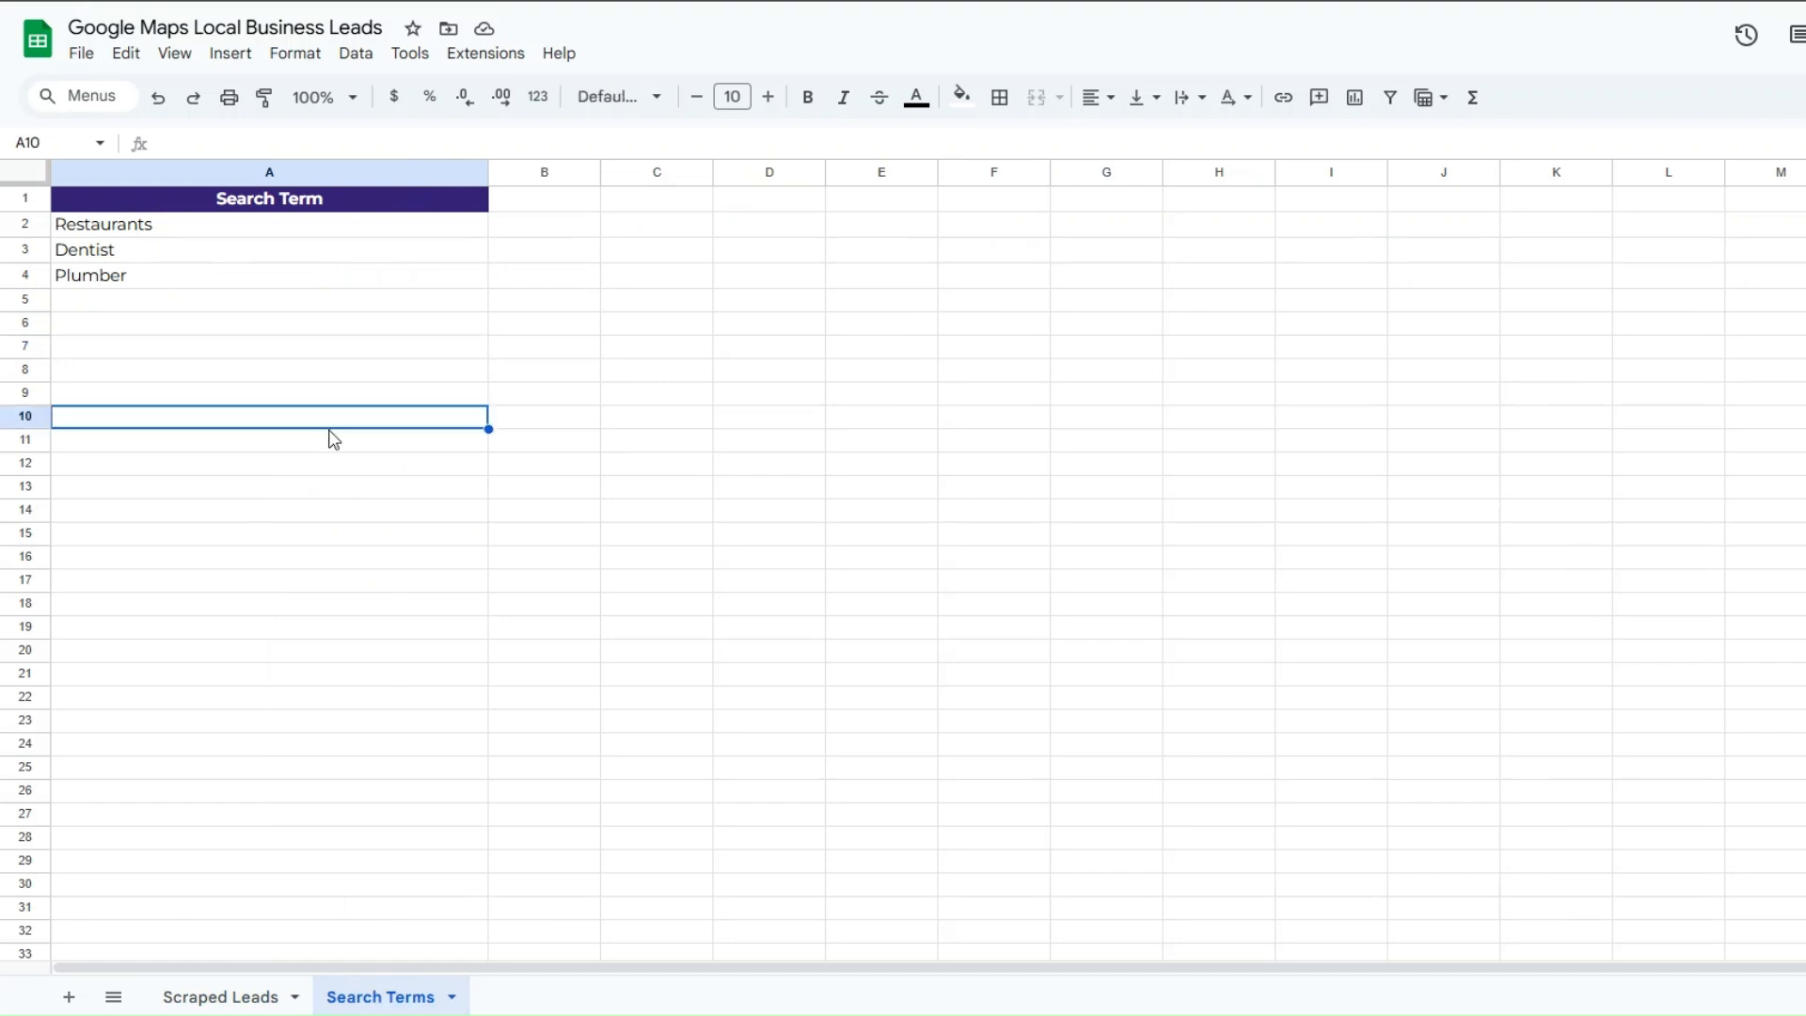
{"action": "left_click", "coordinate": [236, 228]}
{"action": "double_click", "coordinate": [301, 209]}
{"action": "type", "text": "s"}
{"action": "left_click", "coordinate": [307, 273]}
{"action": "left_click", "coordinate": [192, 225]}
{"action": "left_click", "coordinate": [192, 257]}
{"action": "left_click", "coordinate": [192, 285]}
{"action": "left_click", "coordinate": [191, 333]}
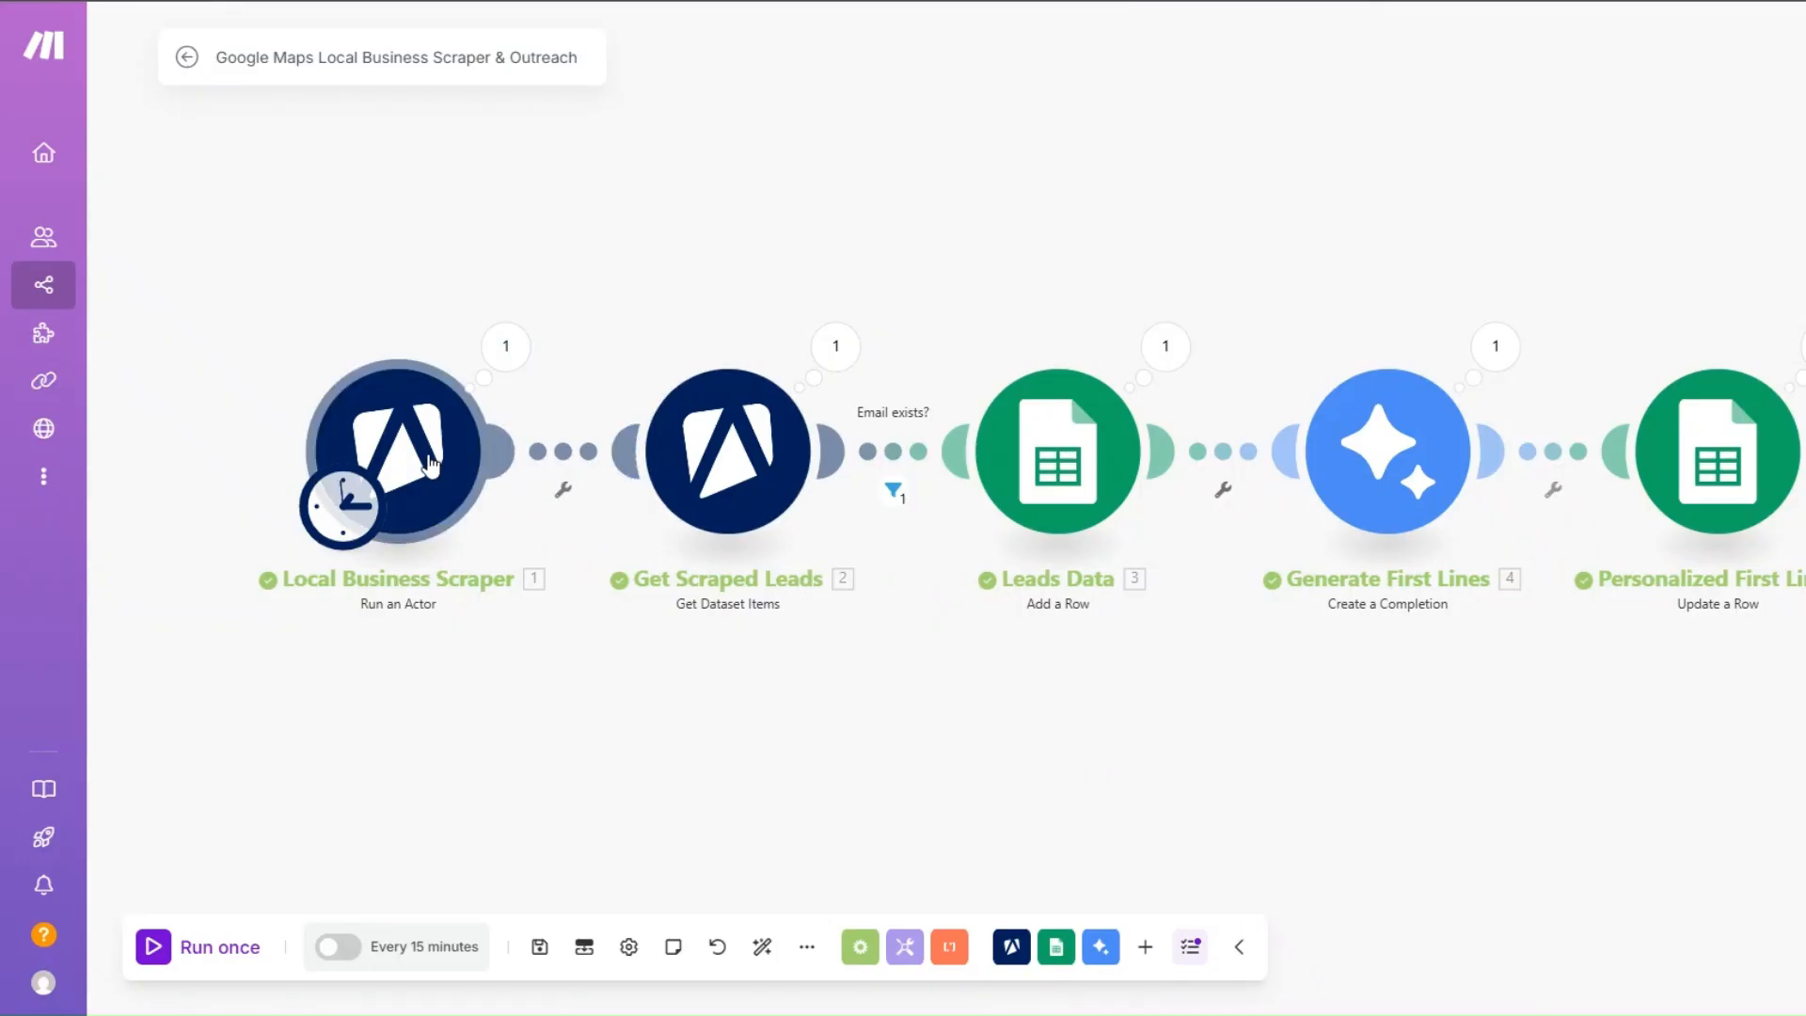
- In Make, add a Google Sheets Watch New Rows module as the trigger before Local Business Scraper and auto-align the scenario
{"action": "left_click_drag", "start_coordinate": [552, 654], "coordinate": [639, 662]}
{"action": "left_click", "coordinate": [1056, 946]}
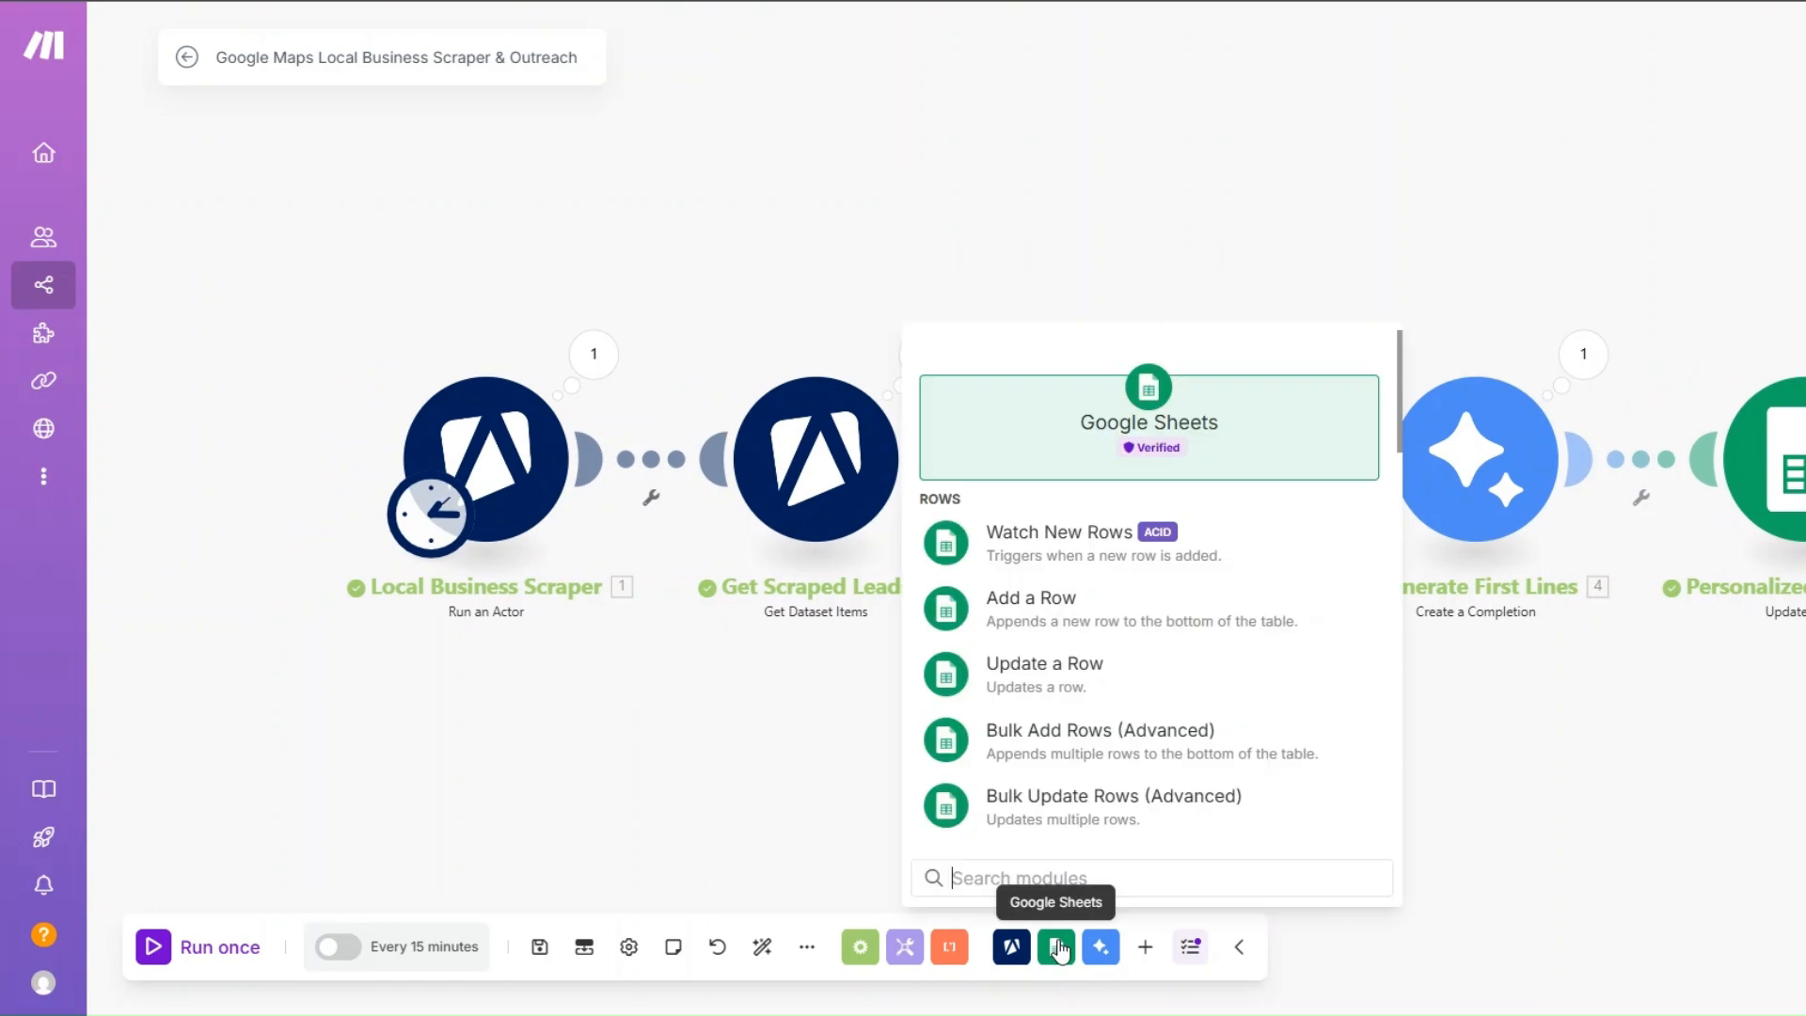
{"action": "left_click", "coordinate": [1061, 528]}
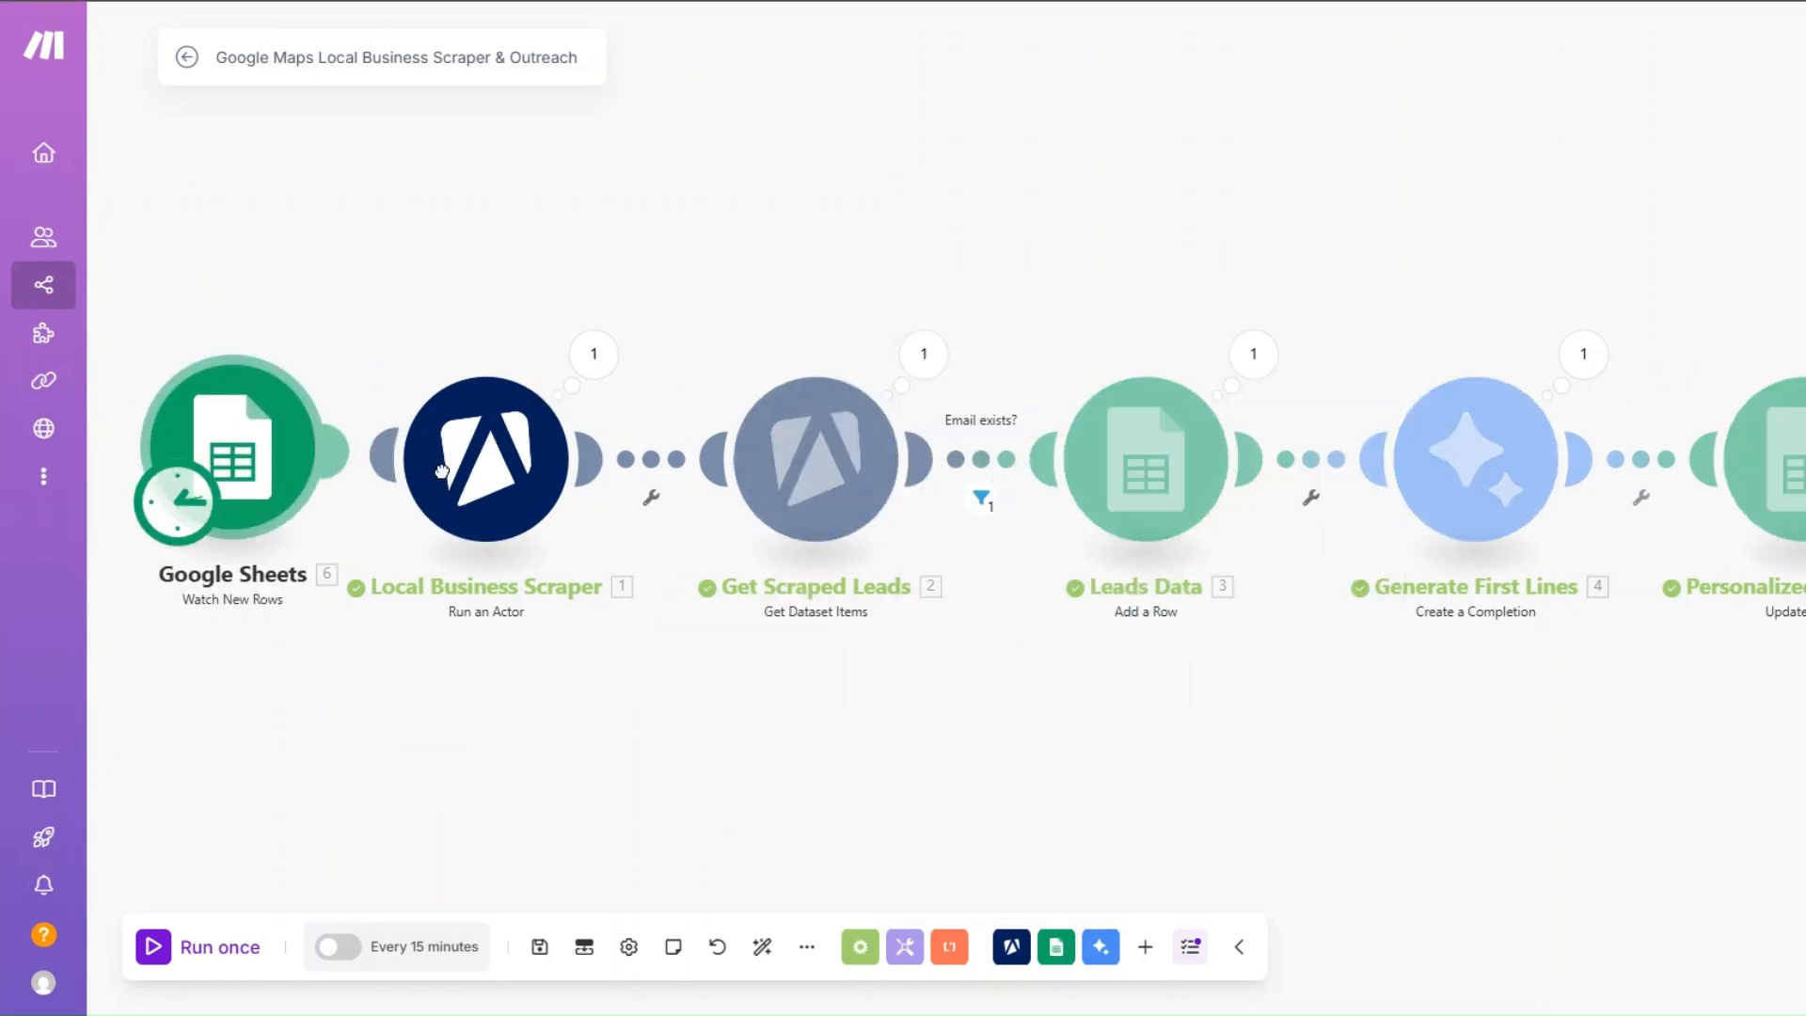
{"action": "left_click", "coordinate": [762, 946]}
{"action": "scroll", "coordinate": [548, 667], "scroll_direction": "down", "scroll_amount": 1}
{"action": "left_click_drag", "start_coordinate": [505, 690], "coordinate": [446, 657]}
- Rename the Watch New Rows module as Search Terms
{"action": "right_click", "coordinate": [217, 461]}
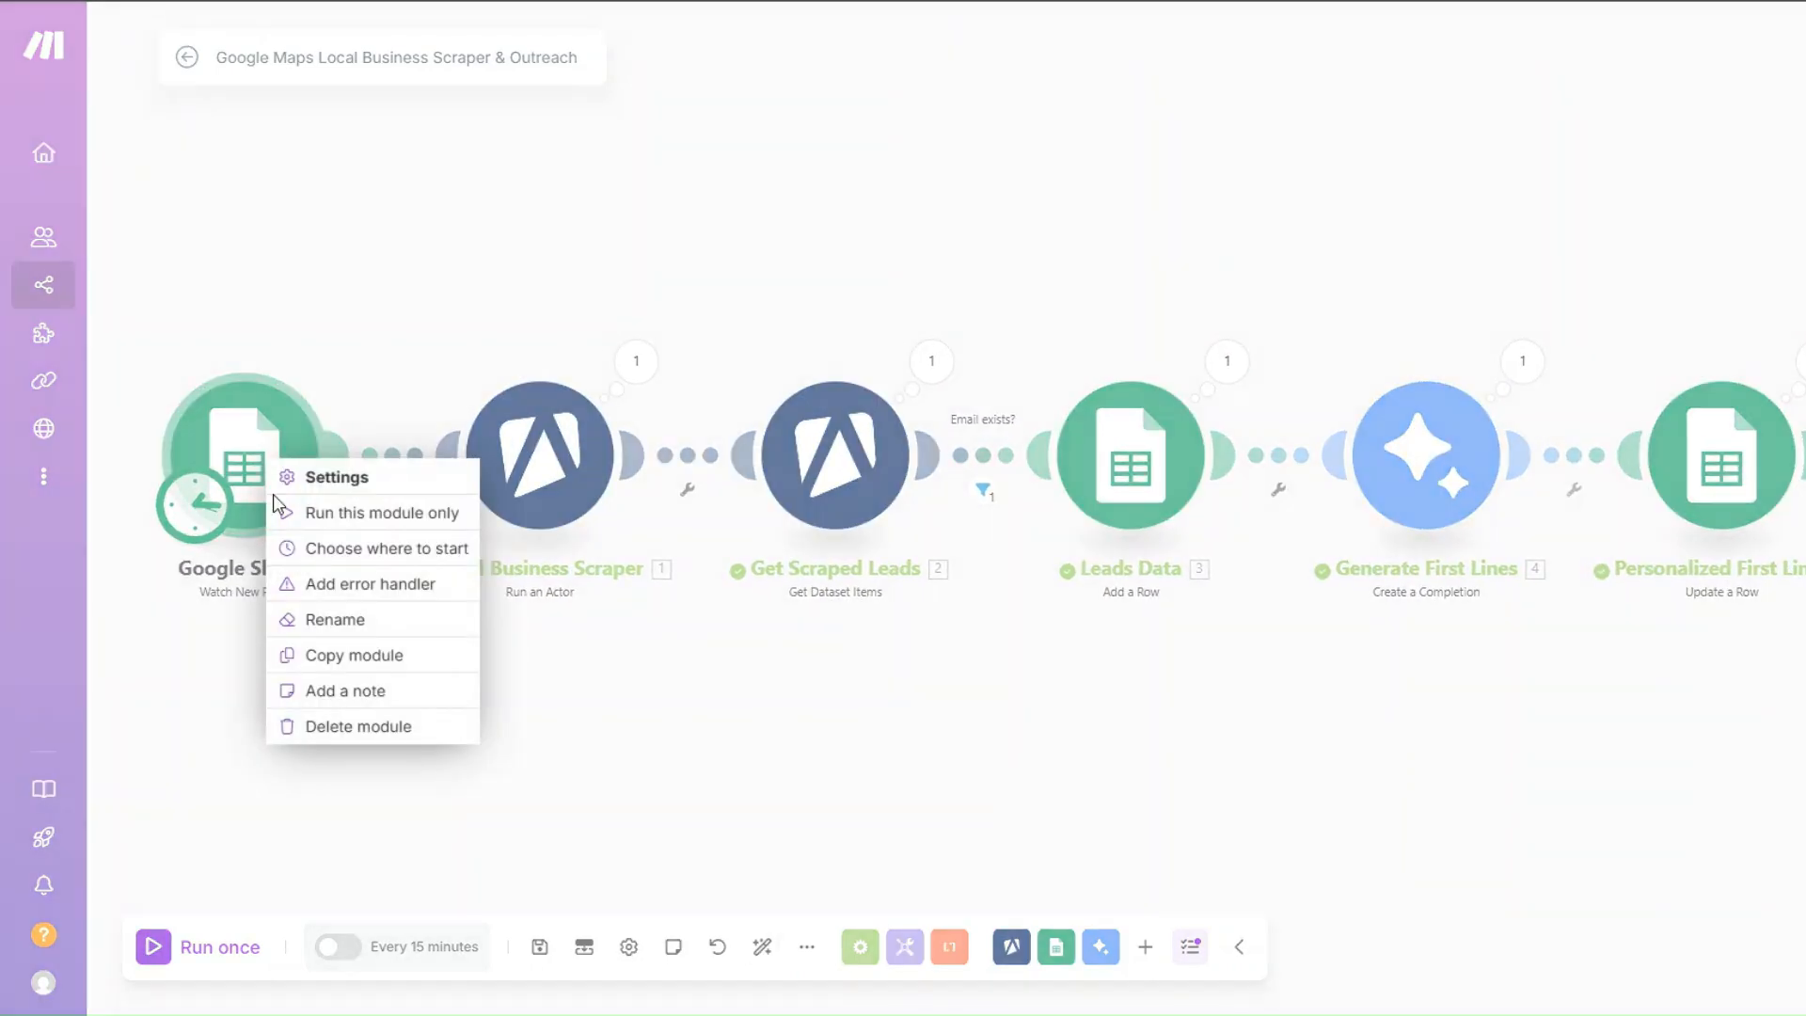
{"action": "left_click", "coordinate": [334, 616]}
{"action": "type", "text": "Search Terms"}
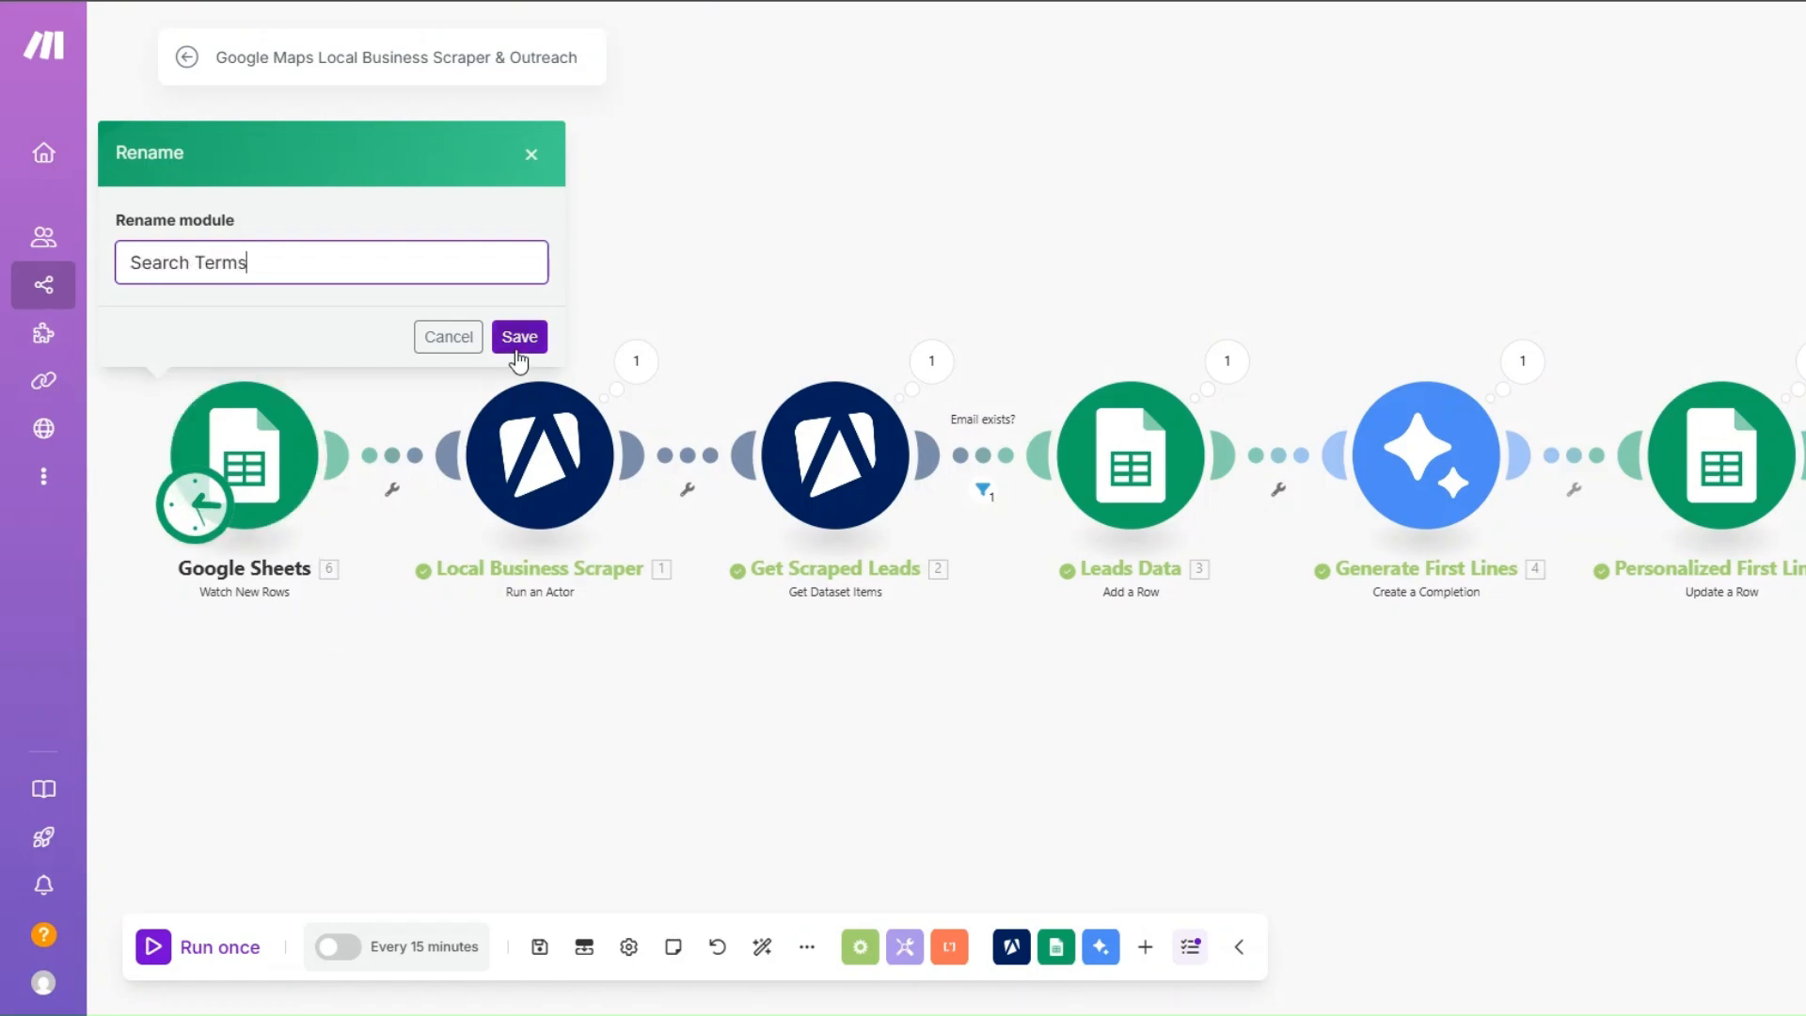
{"action": "left_click", "coordinate": [515, 350]}
- Configure the Search Terms module with the Google Maps Local Business Leads spreadsheet and Search Terms sheet, lower its limit by one, and save
{"action": "left_click", "coordinate": [247, 460]}
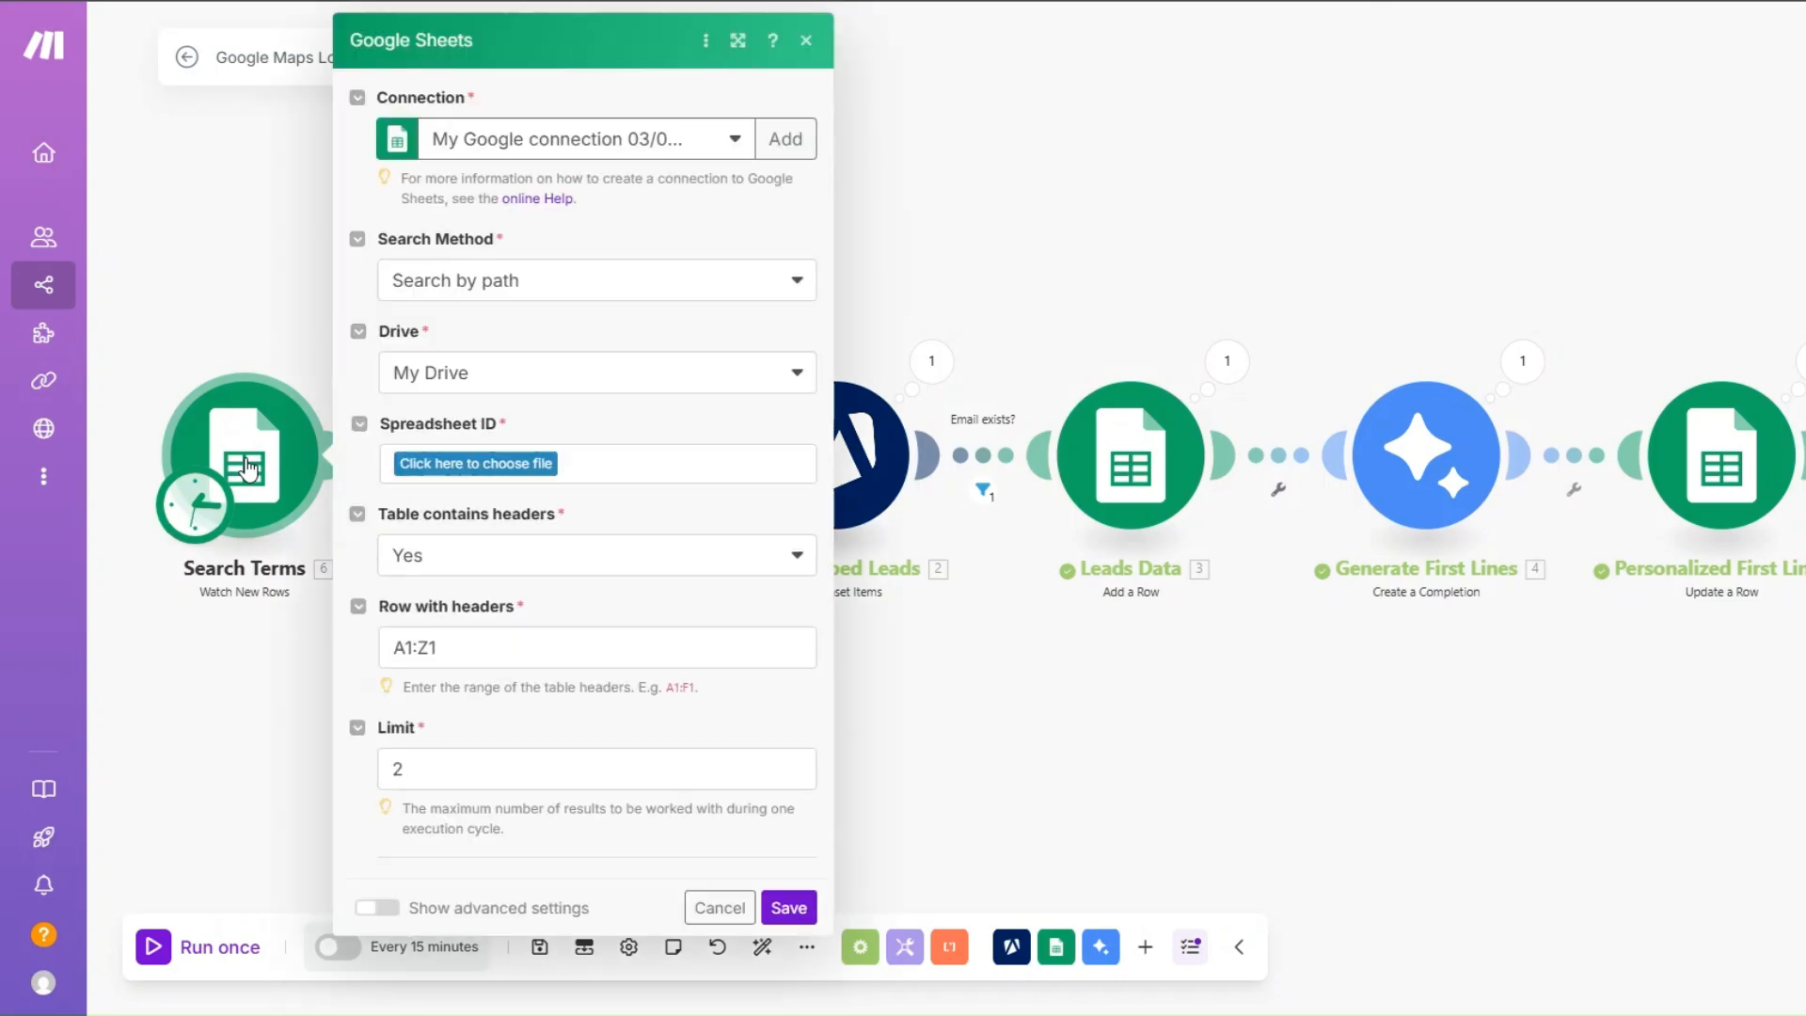
{"action": "left_click", "coordinate": [520, 465]}
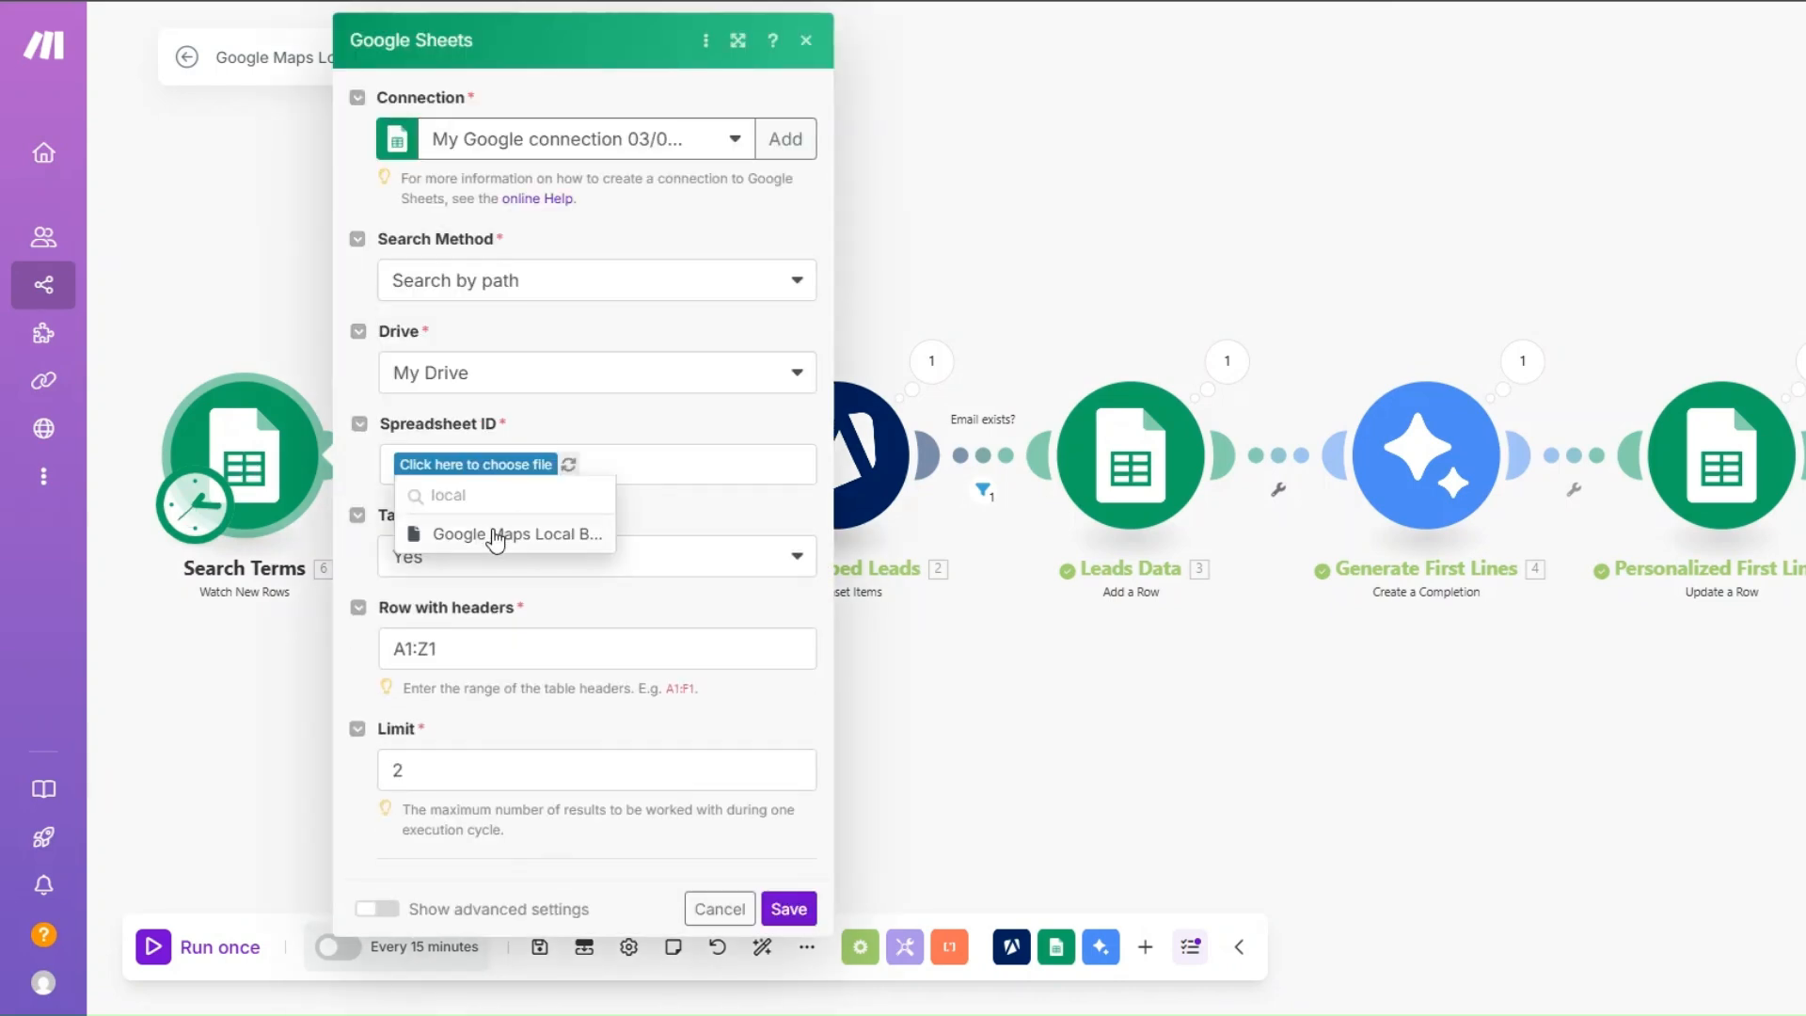
{"action": "left_click", "coordinate": [496, 533]}
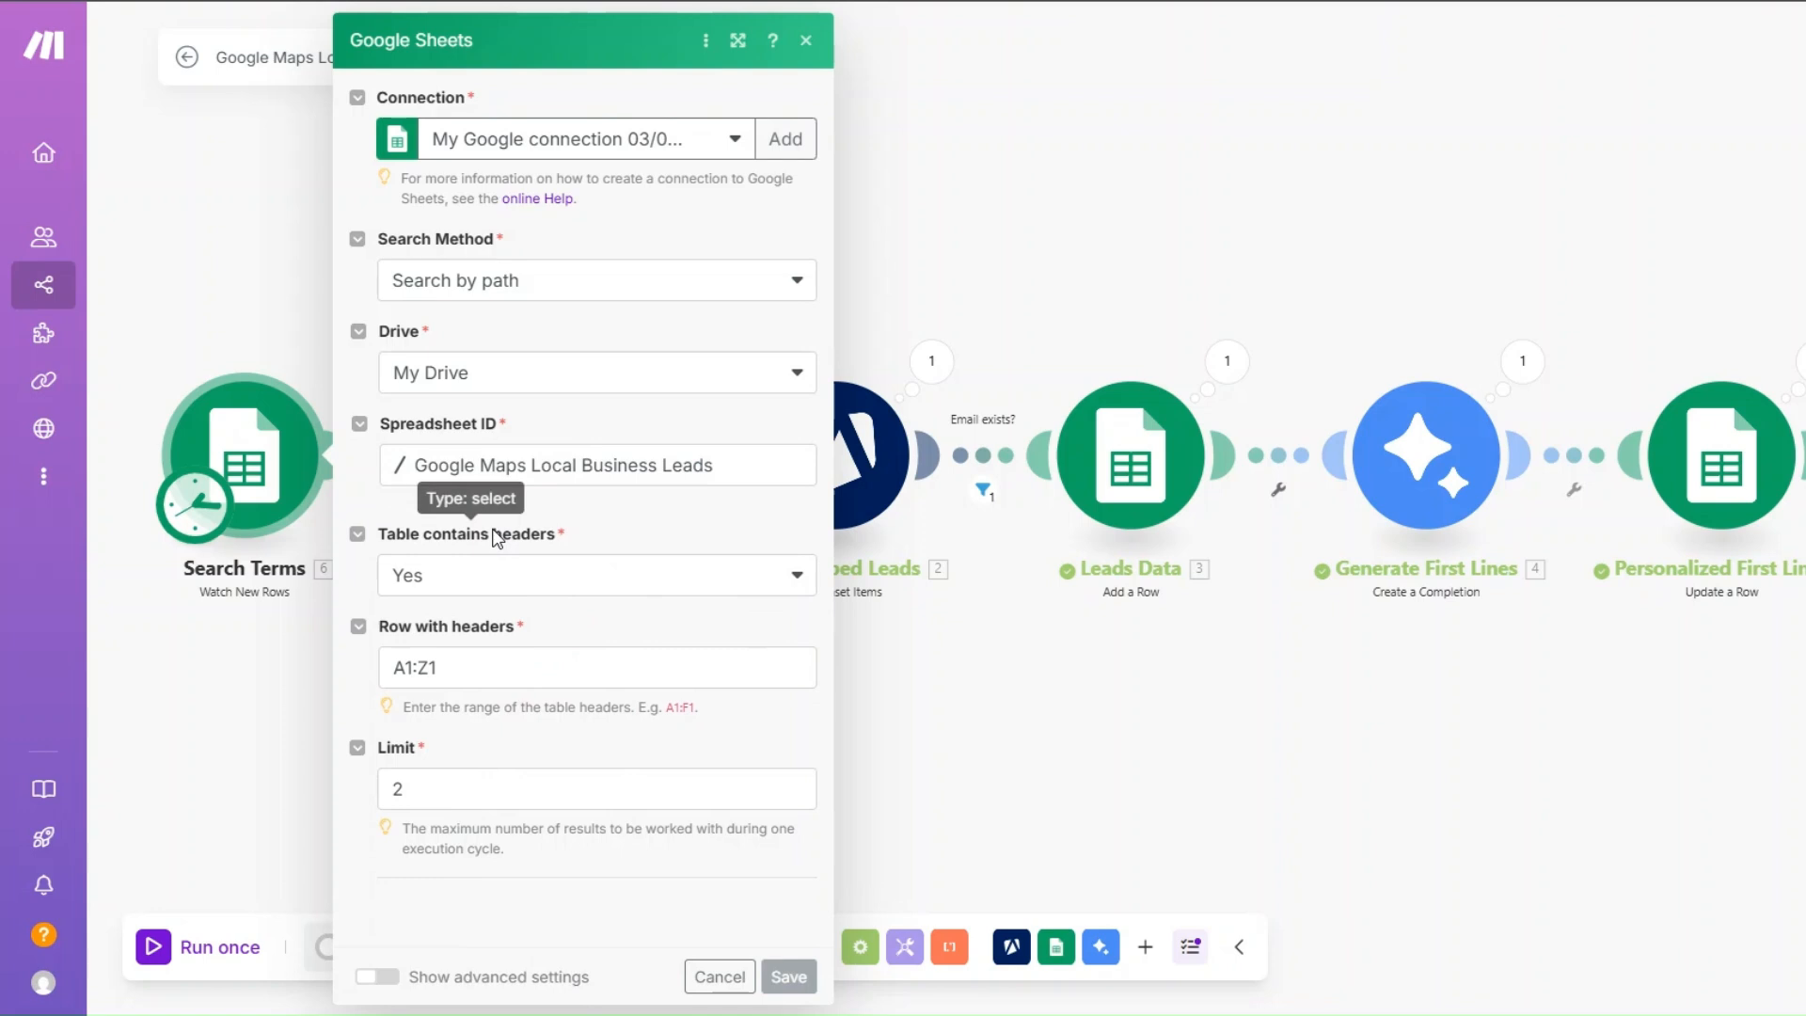
{"action": "left_click", "coordinate": [496, 557]}
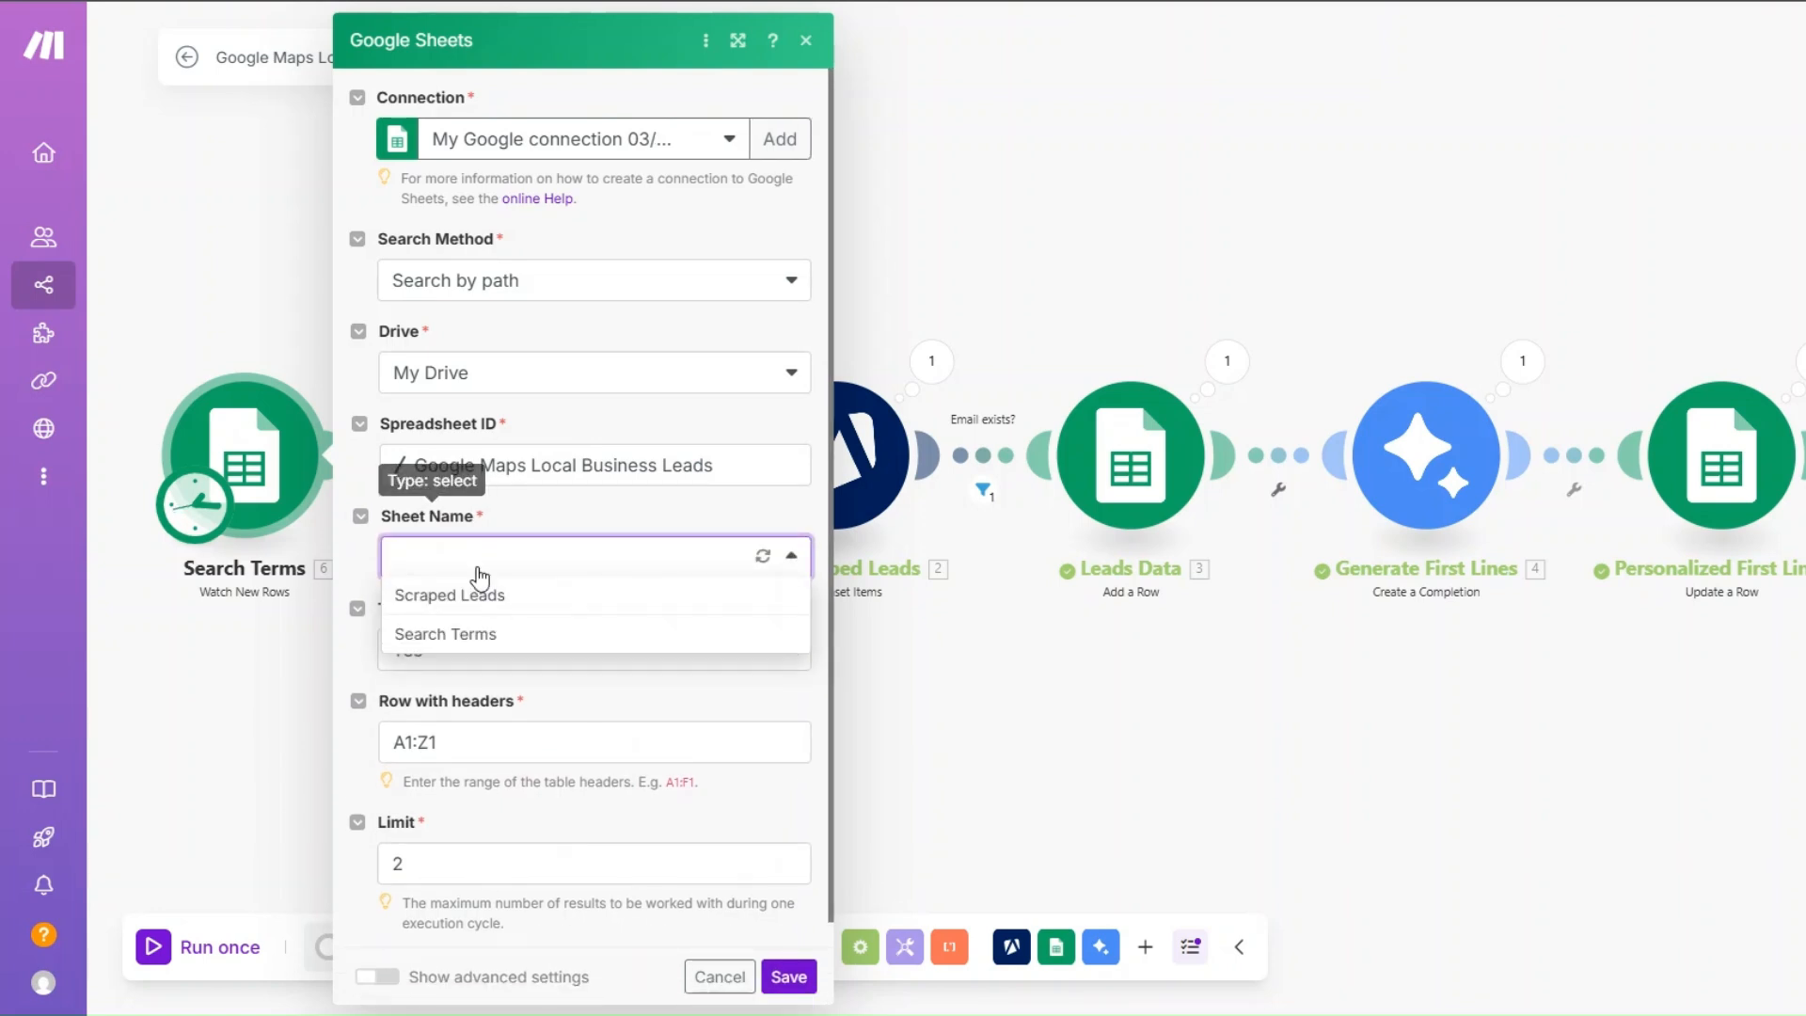
{"action": "left_click", "coordinate": [471, 635]}
{"action": "scroll", "coordinate": [499, 528], "scroll_direction": "down", "scroll_amount": 1}
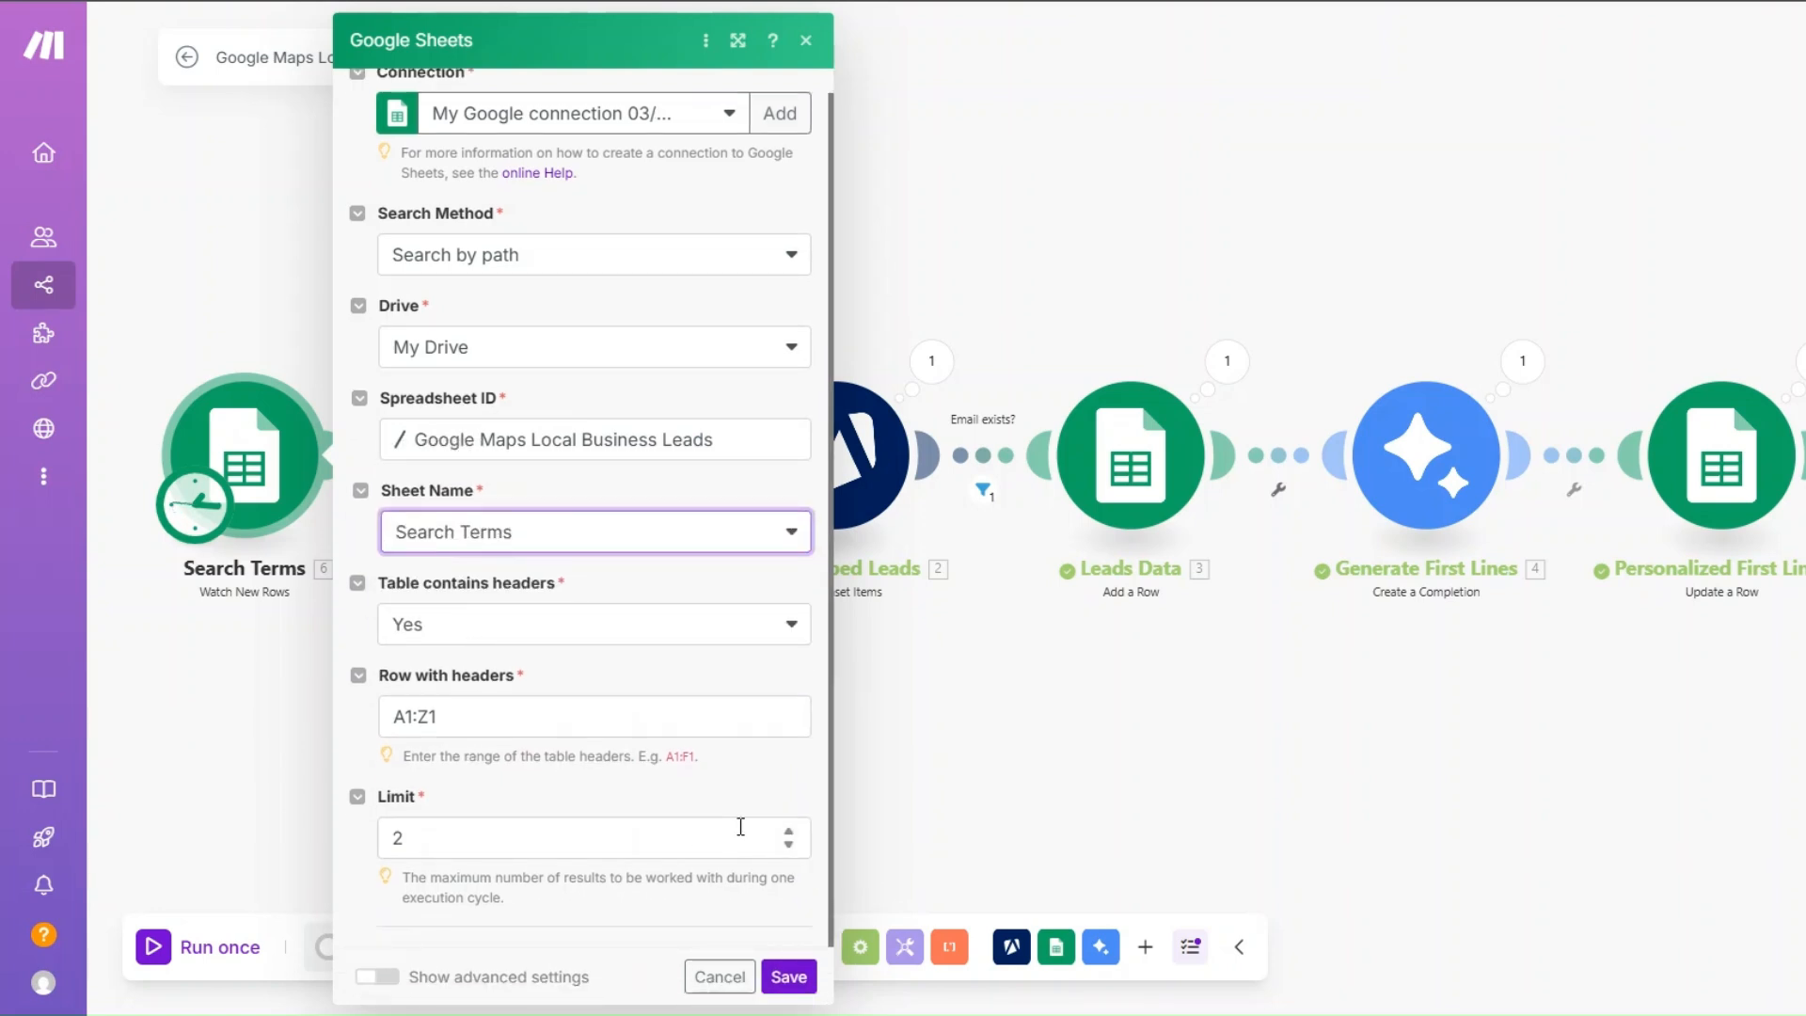
{"action": "left_click", "coordinate": [789, 844]}
{"action": "left_click", "coordinate": [788, 974]}
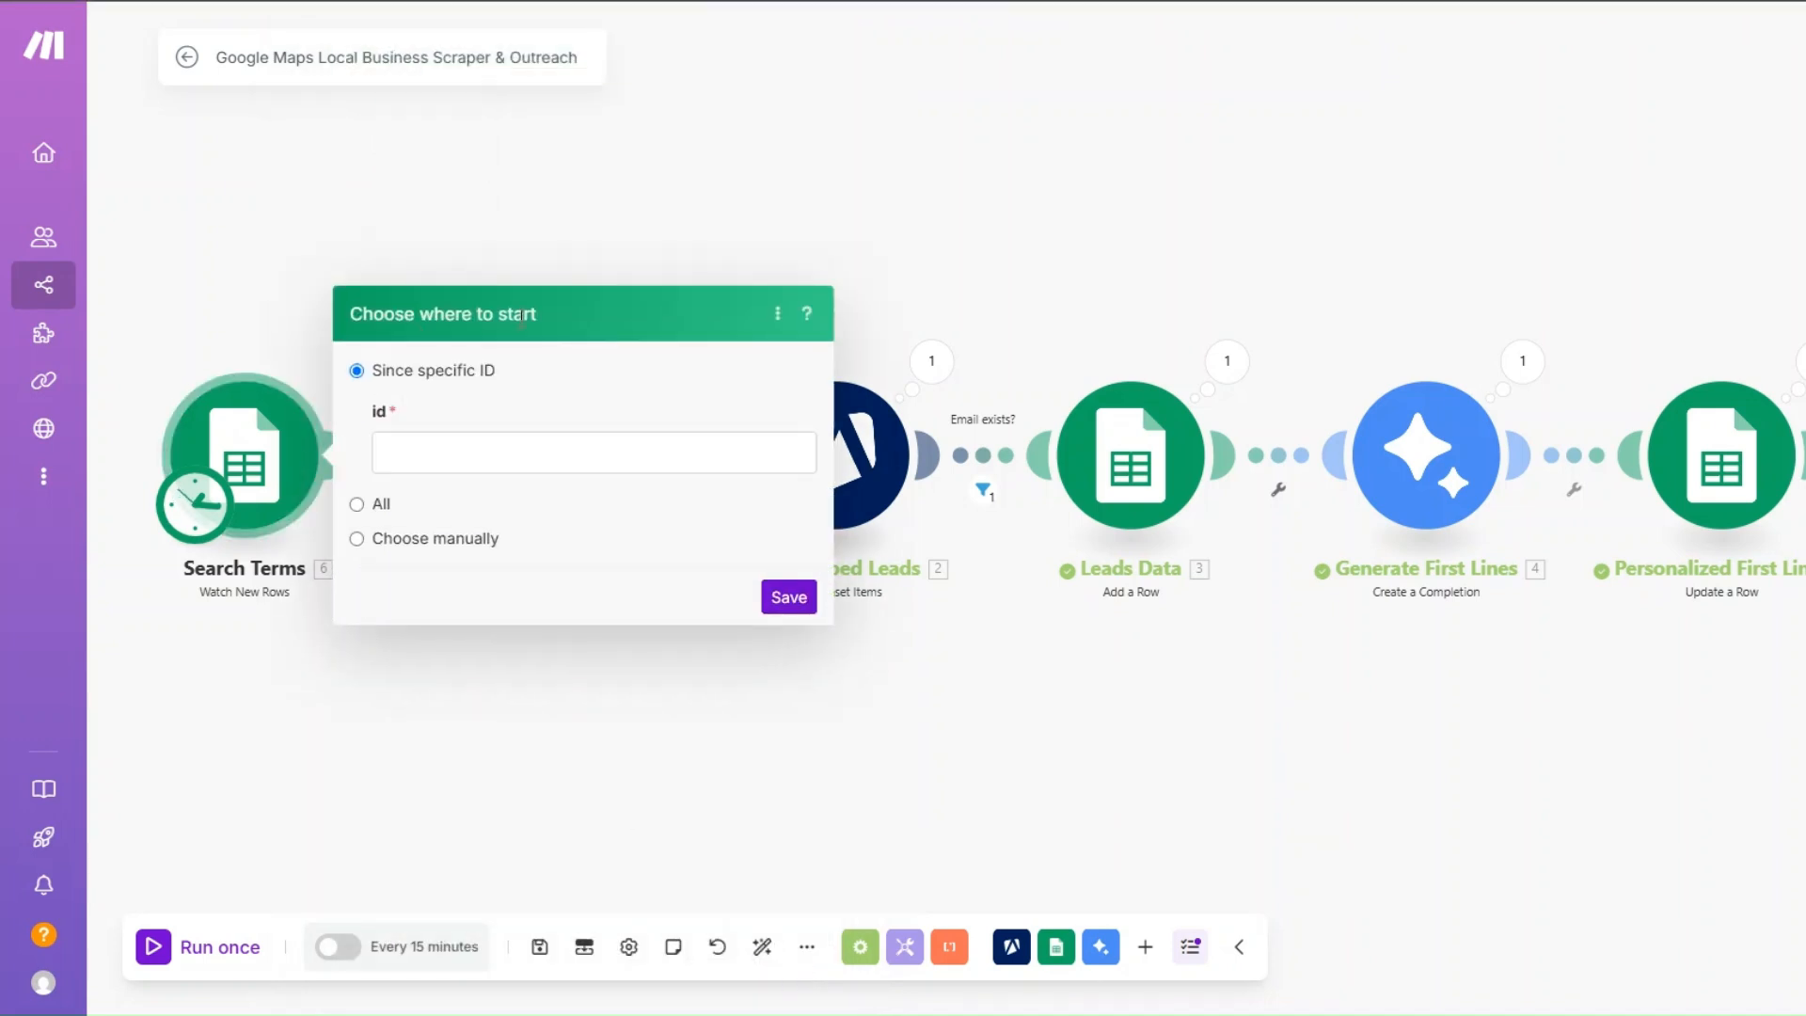
- Manually choose the Restaurants row as the starting point for the Search Terms trigger and save
{"action": "left_click", "coordinate": [376, 508]}
{"action": "left_click", "coordinate": [367, 442]}
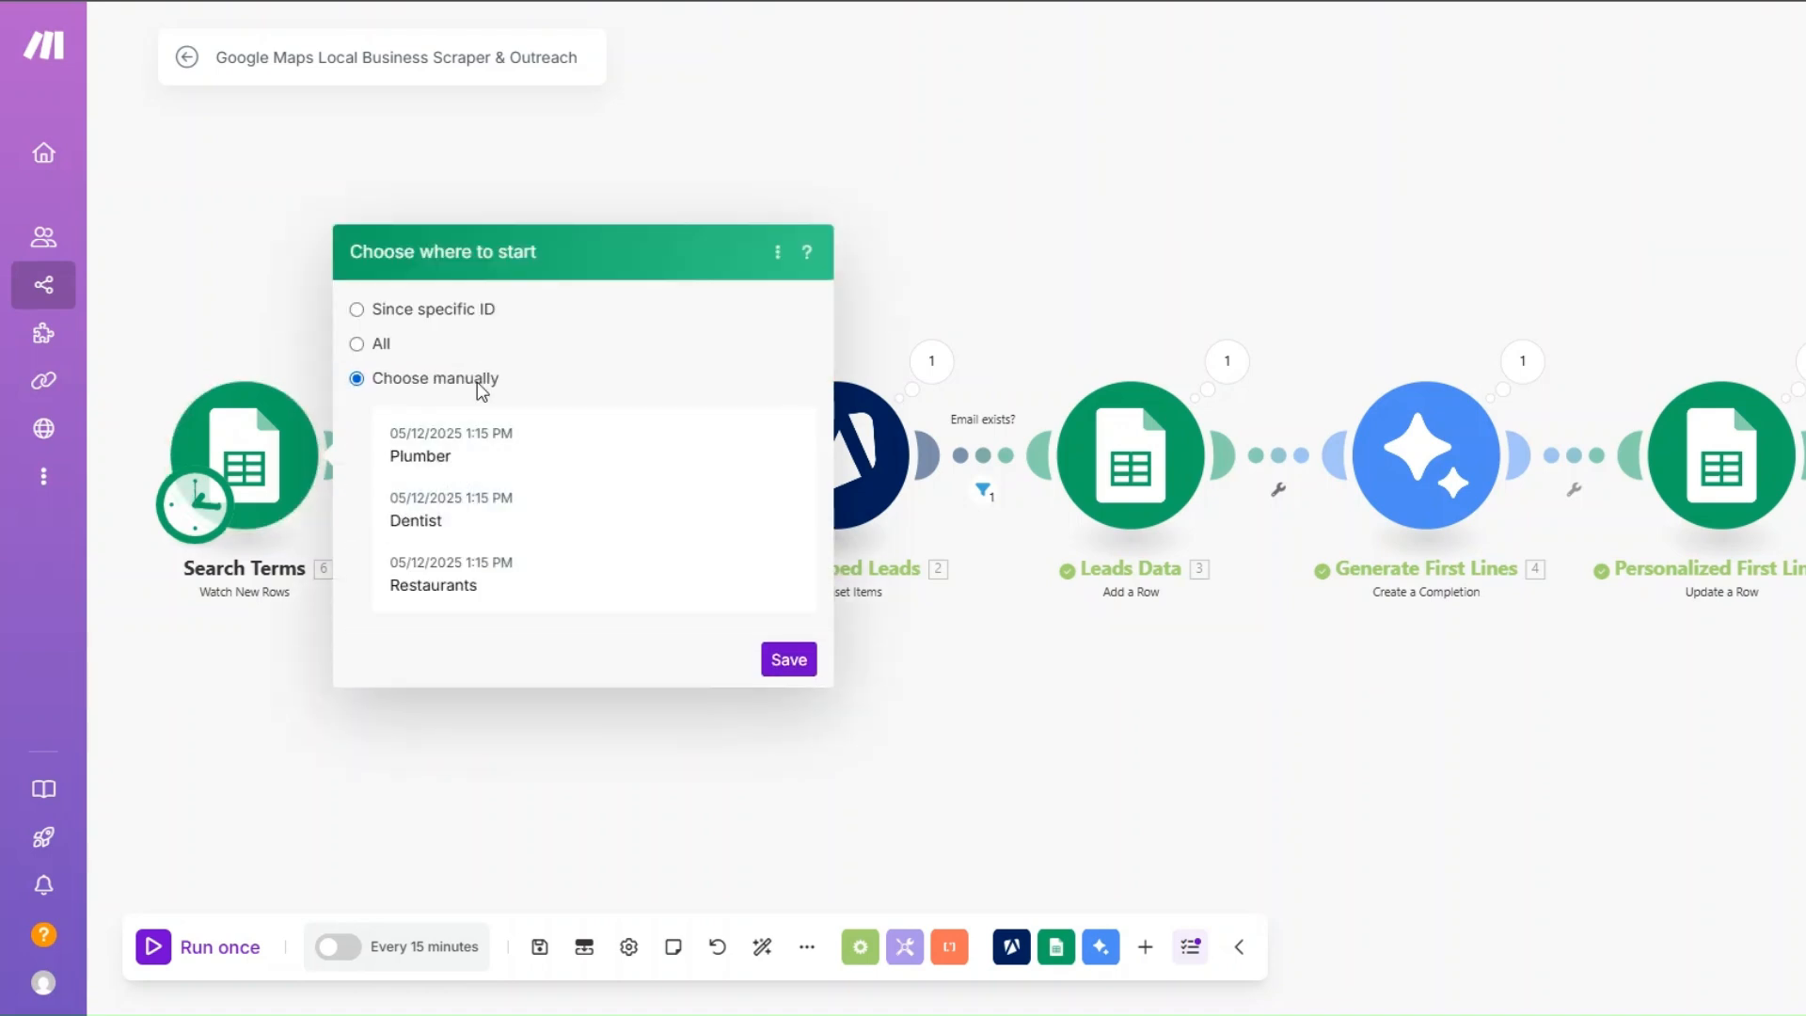
{"action": "left_click", "coordinate": [484, 581]}
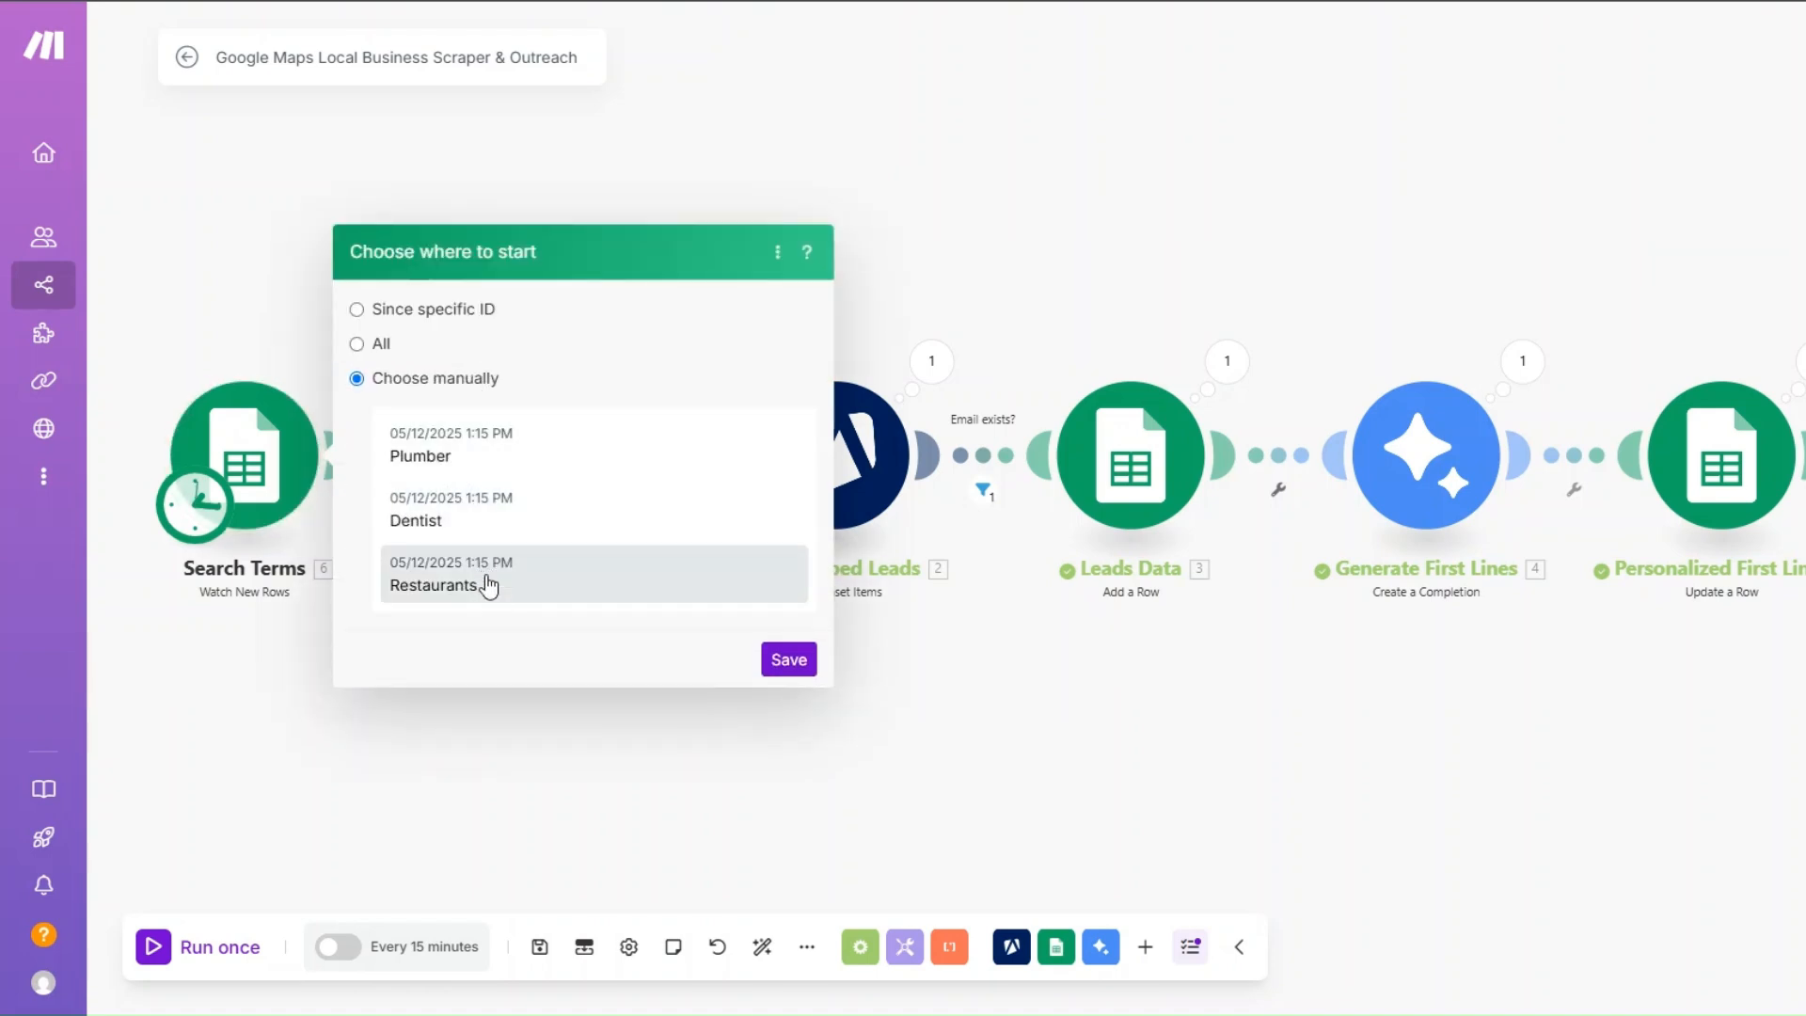
{"action": "left_click", "coordinate": [788, 659]}
- Run only the Search Terms module and check its output bundle
{"action": "right_click", "coordinate": [282, 471]}
{"action": "left_click", "coordinate": [327, 506]}
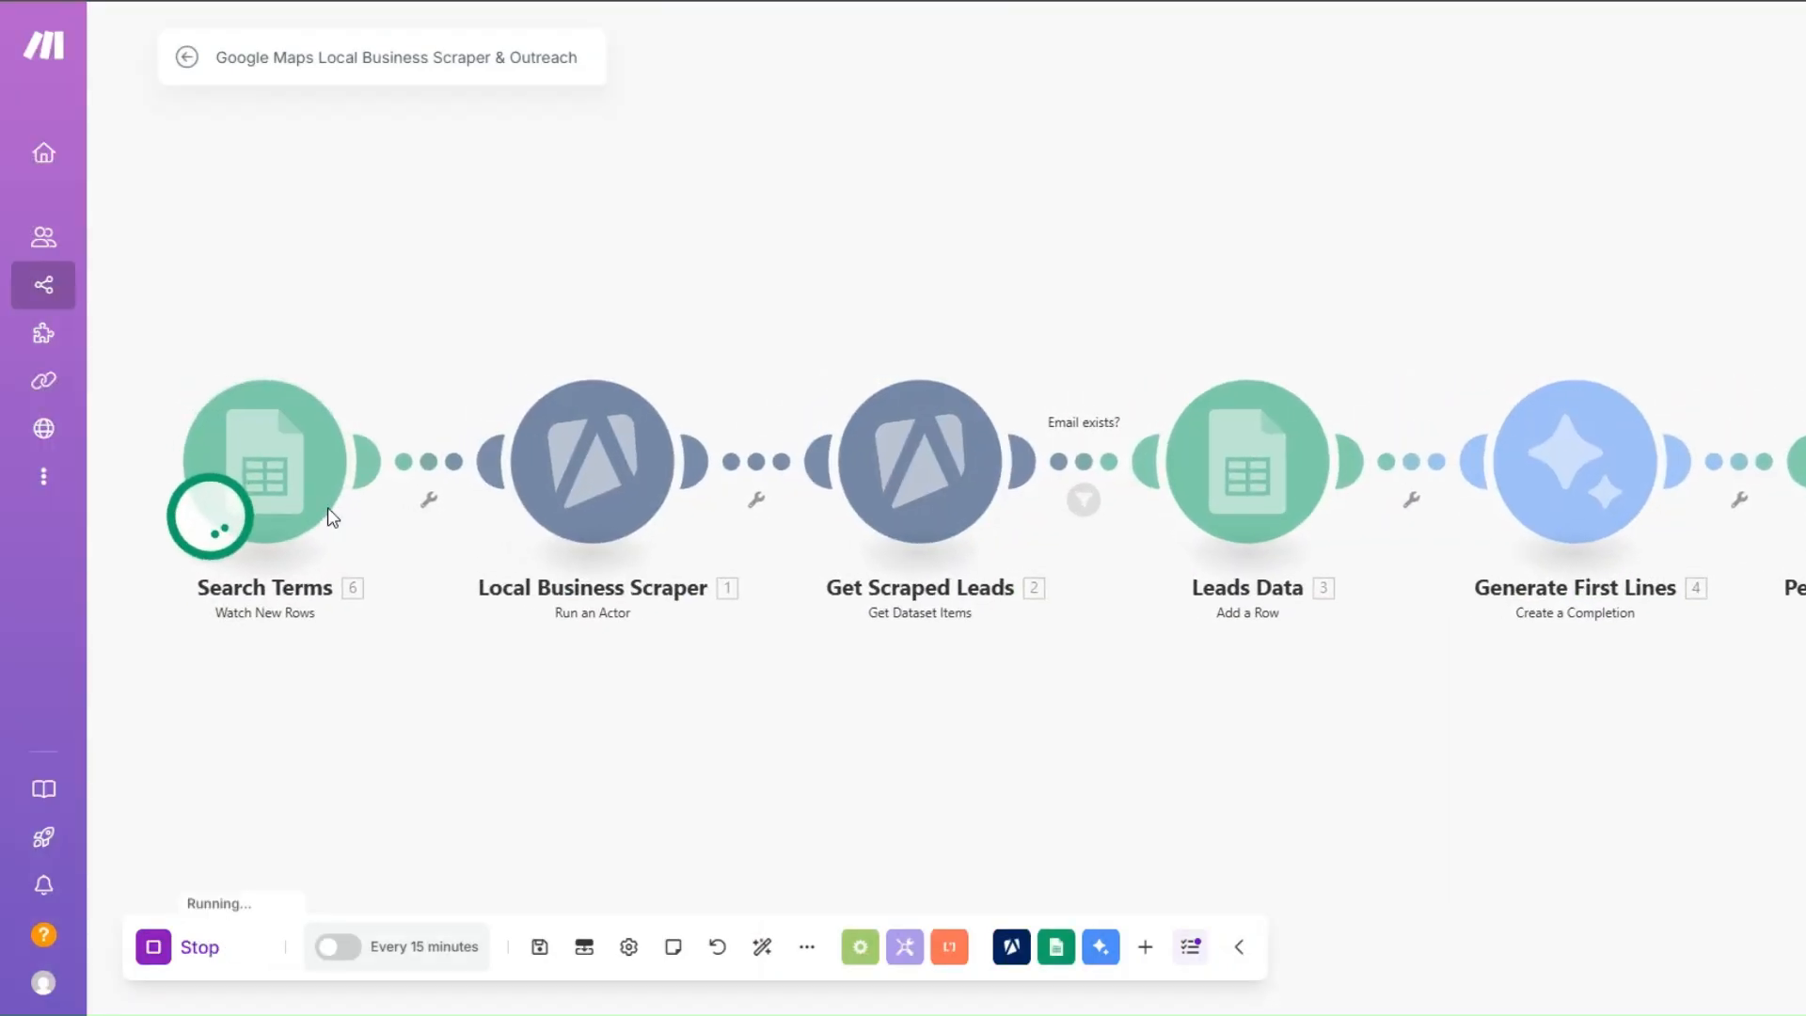
{"action": "left_click", "coordinate": [388, 404]}
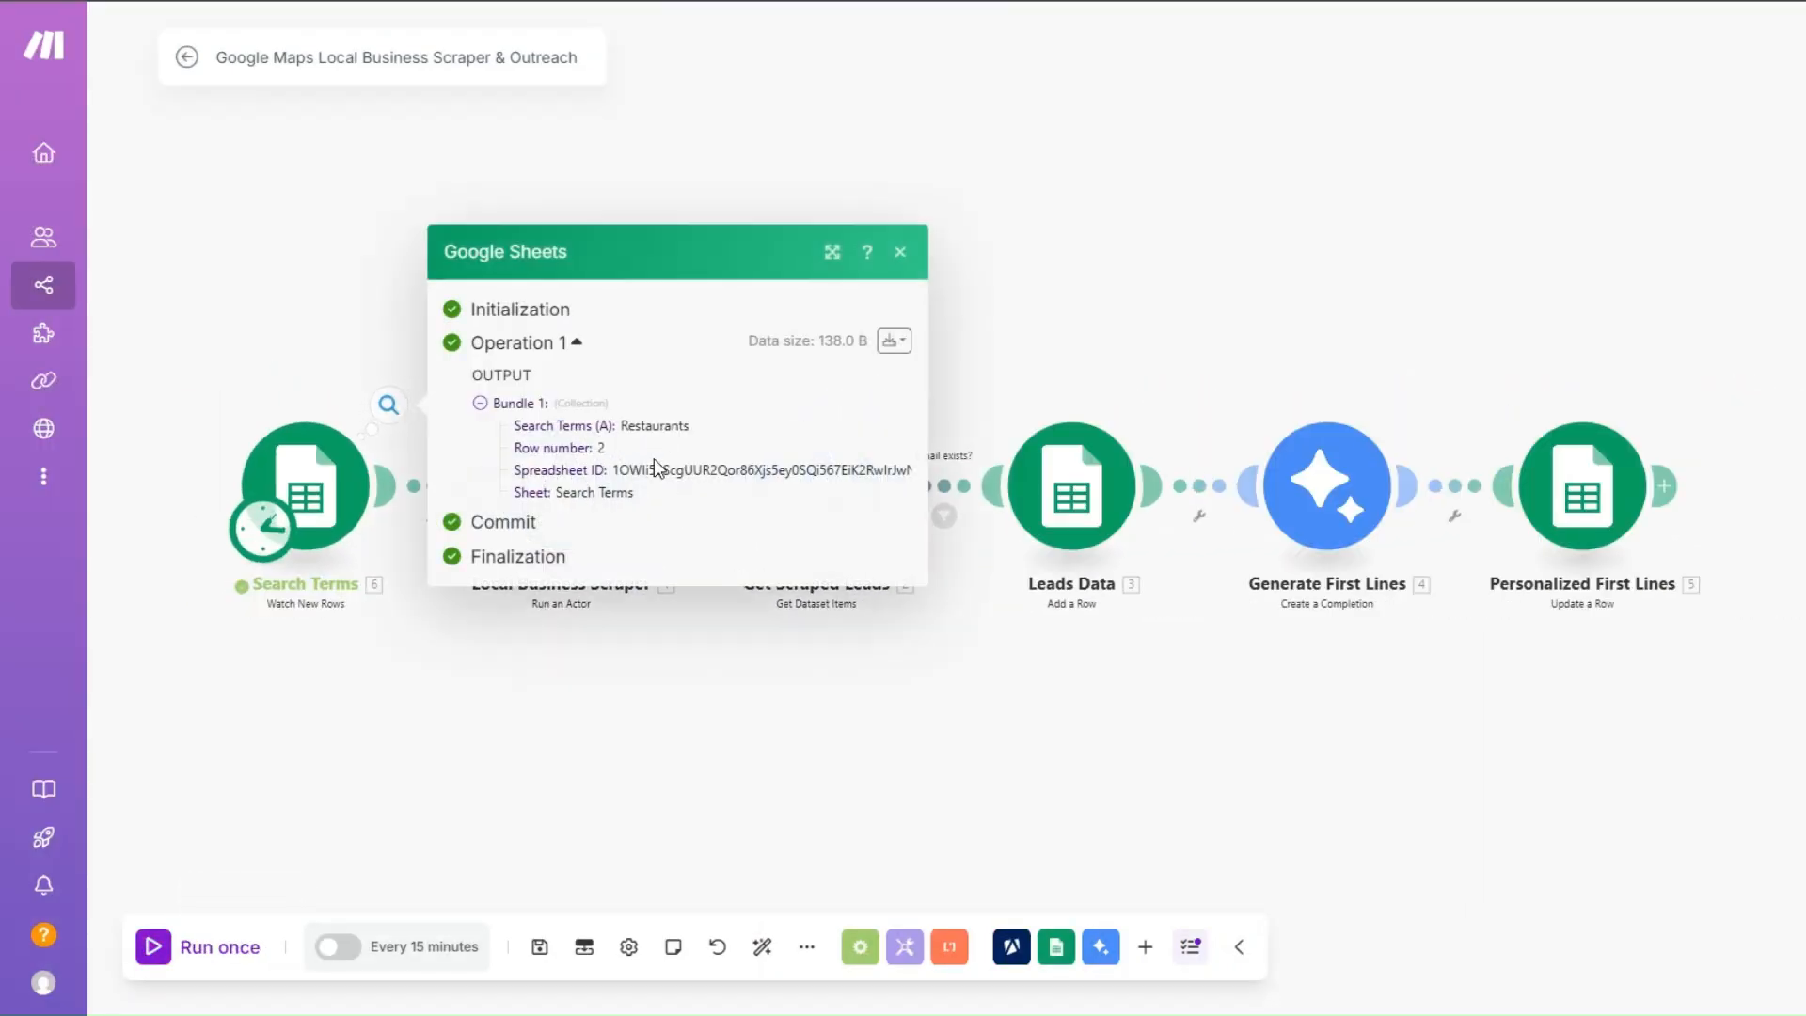
{"action": "left_click", "coordinate": [571, 664]}
- Replace "restaurant" in the Local Business Scraper's Input JSON search strings with the mapped Search Terms (A) value and save
{"action": "left_click", "coordinate": [561, 508]}
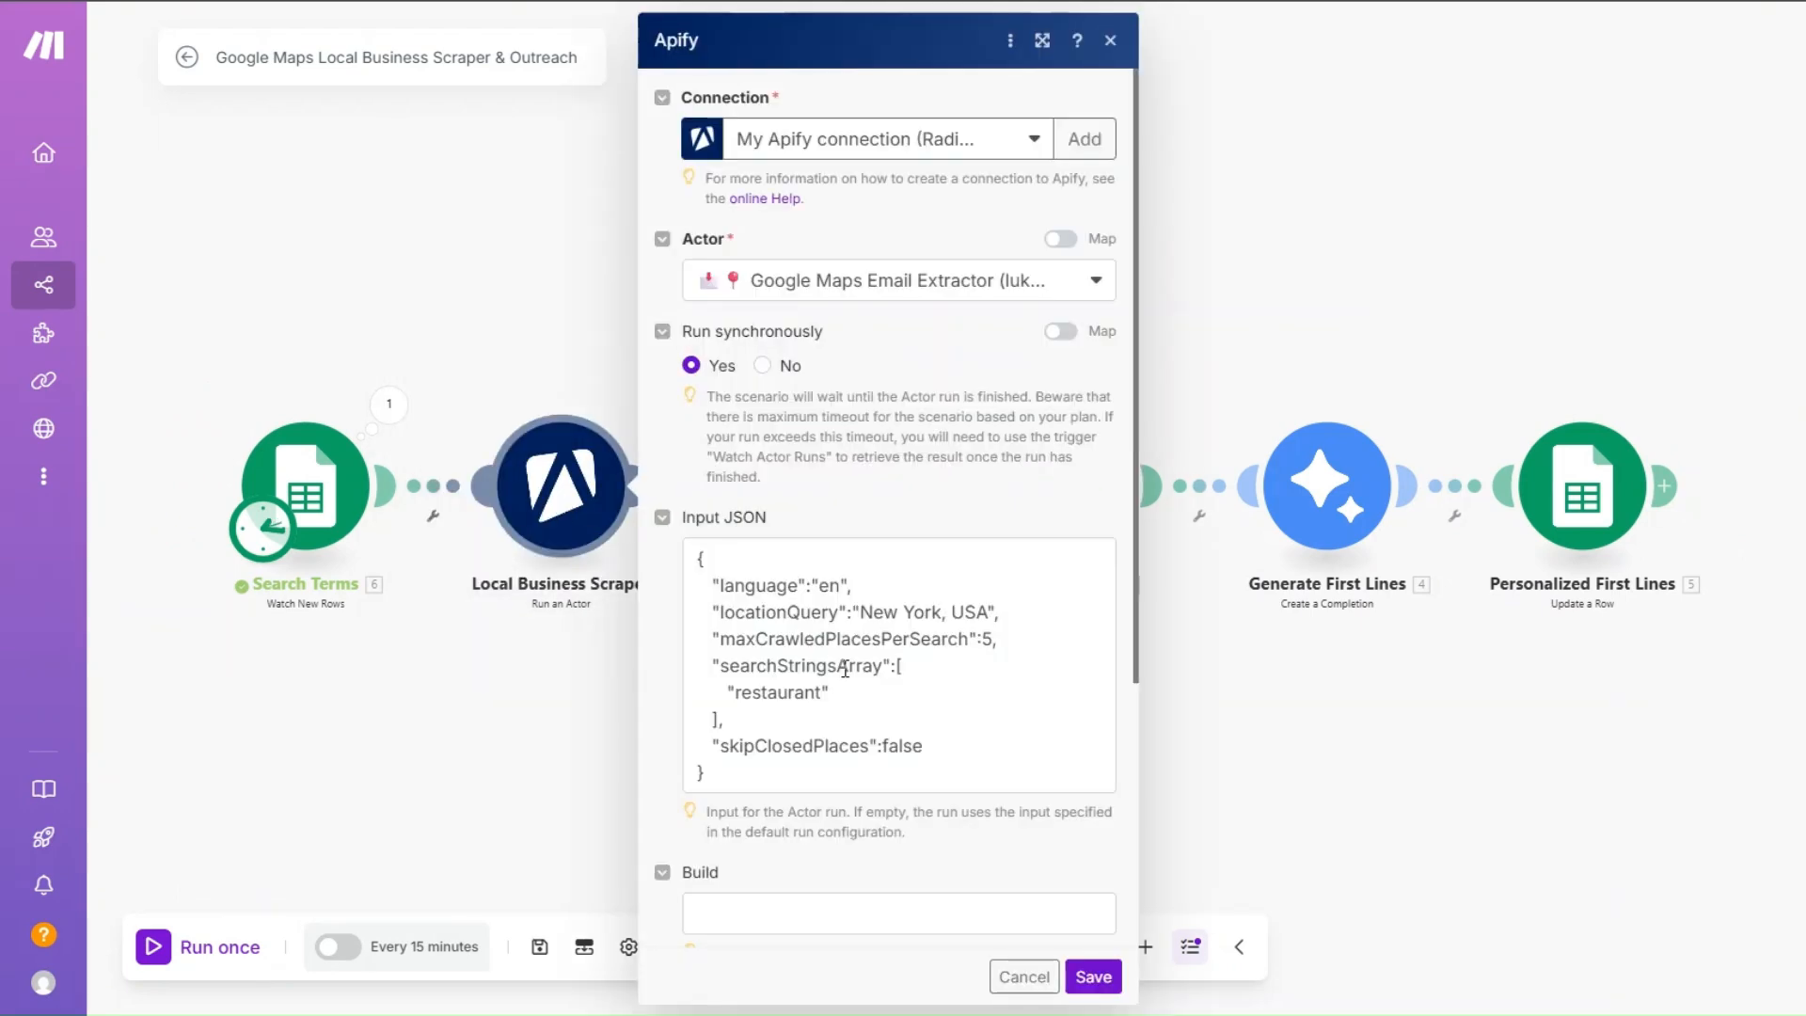
{"action": "left_click_drag", "start_coordinate": [738, 698], "coordinate": [831, 694]}
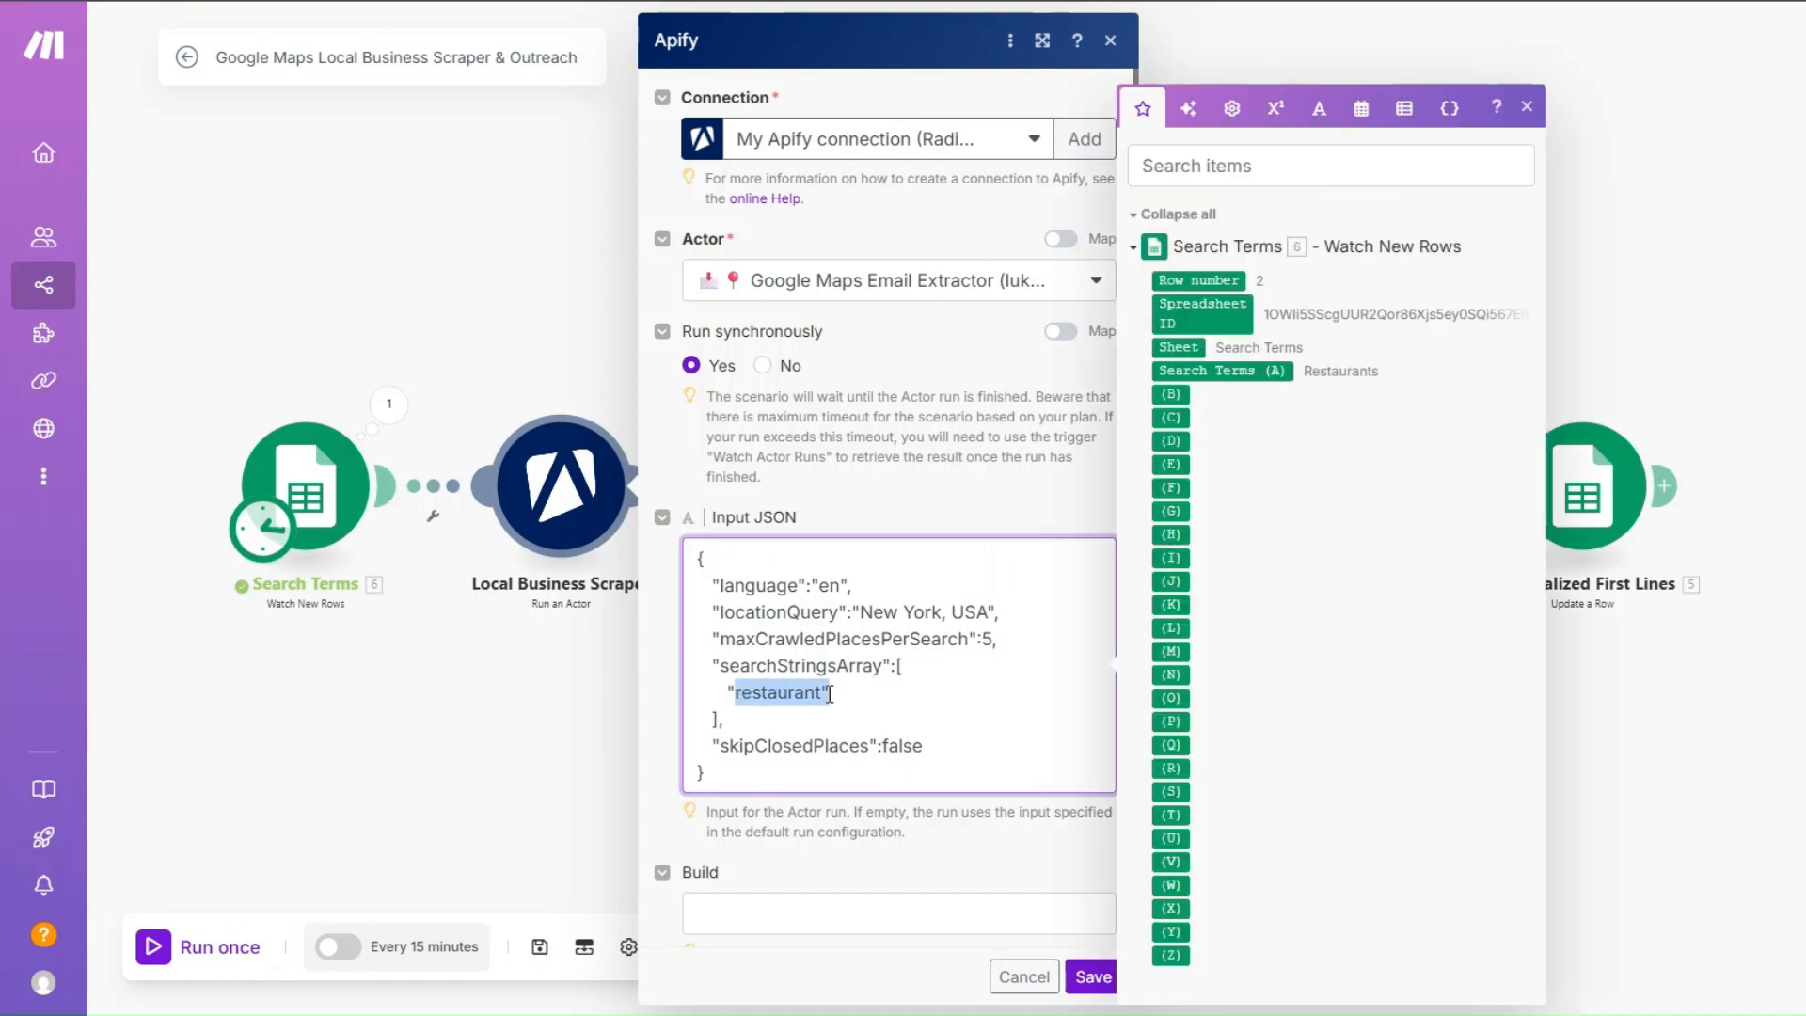
{"action": "key", "text": "BackSpace"}
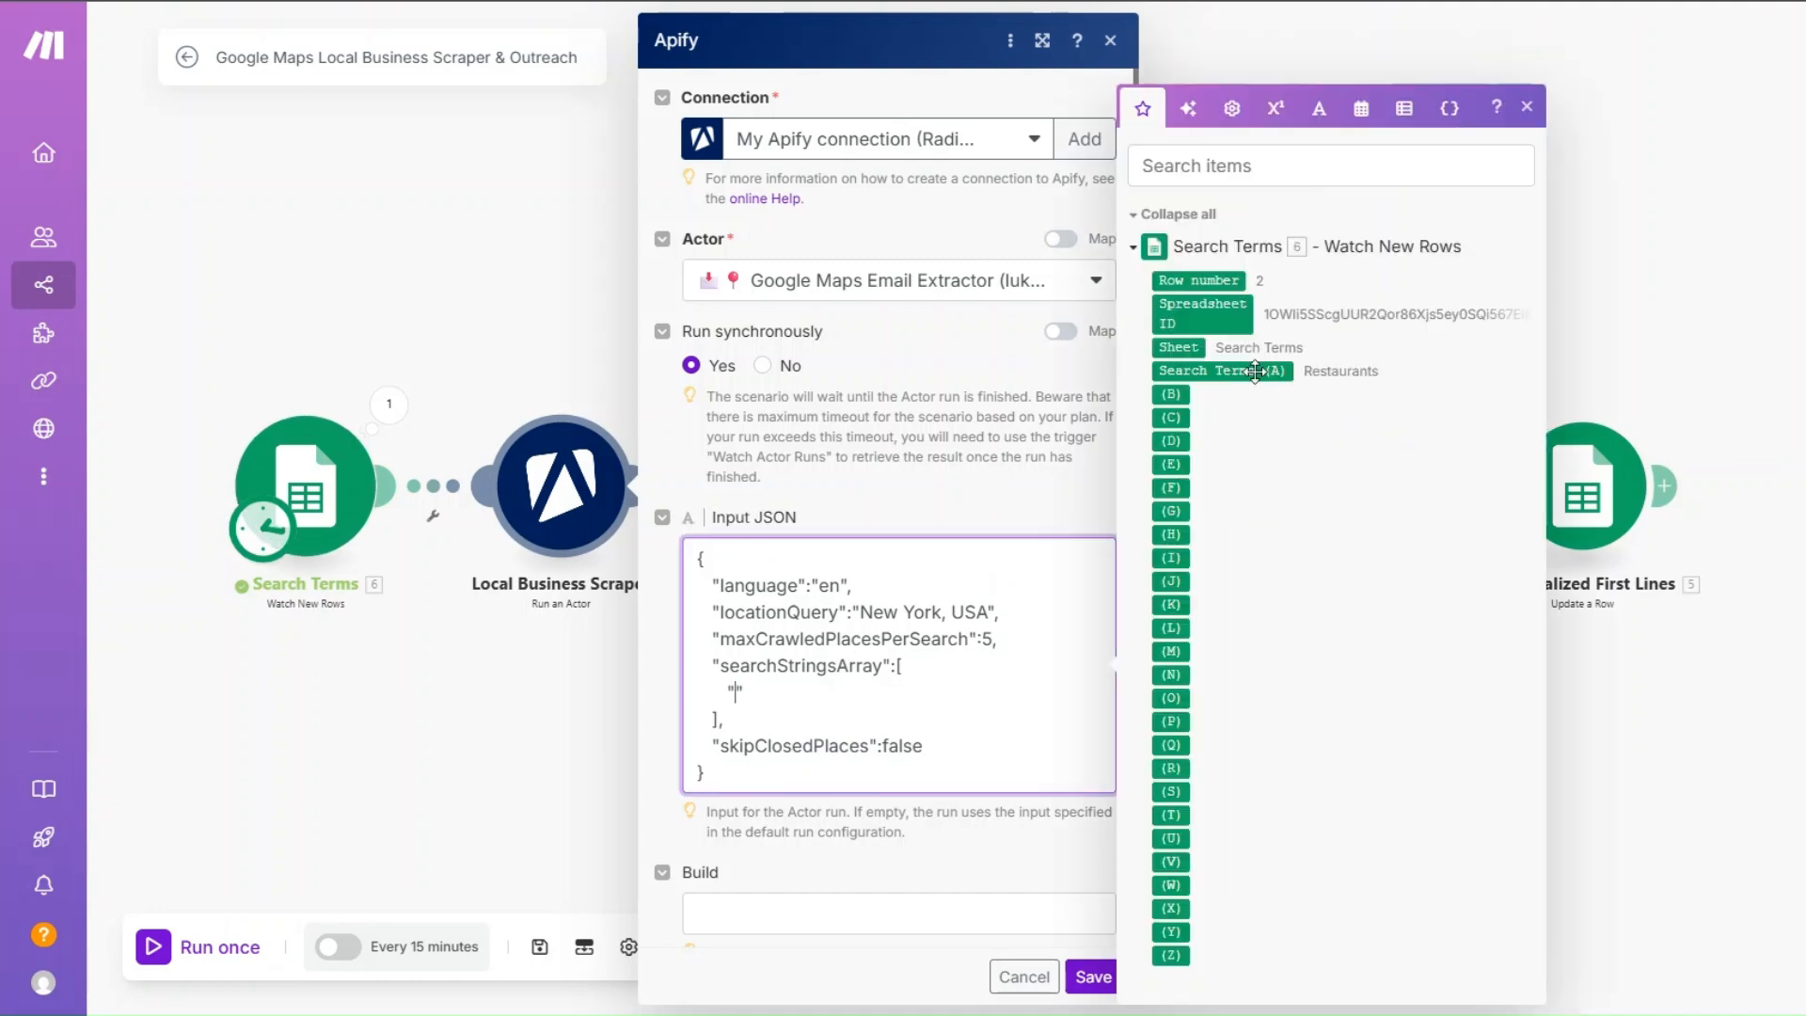
{"action": "left_click", "coordinate": [1225, 372]}
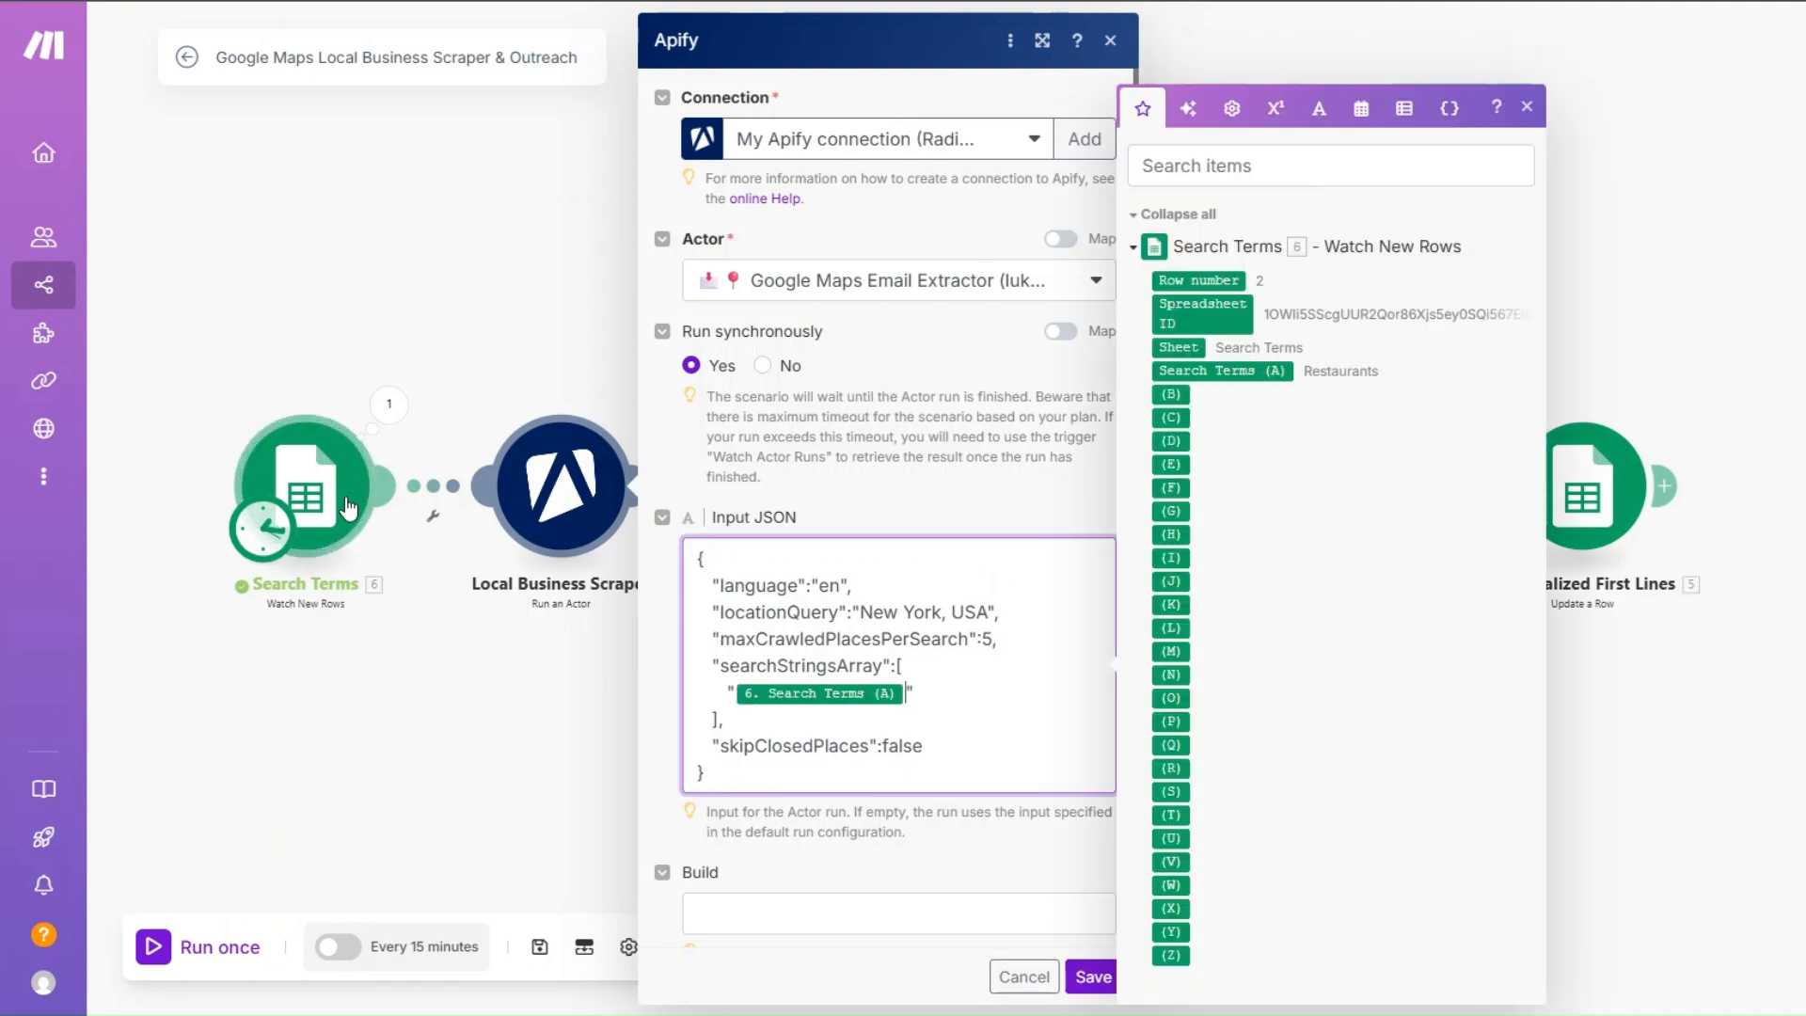
{"action": "left_click", "coordinate": [1070, 977]}
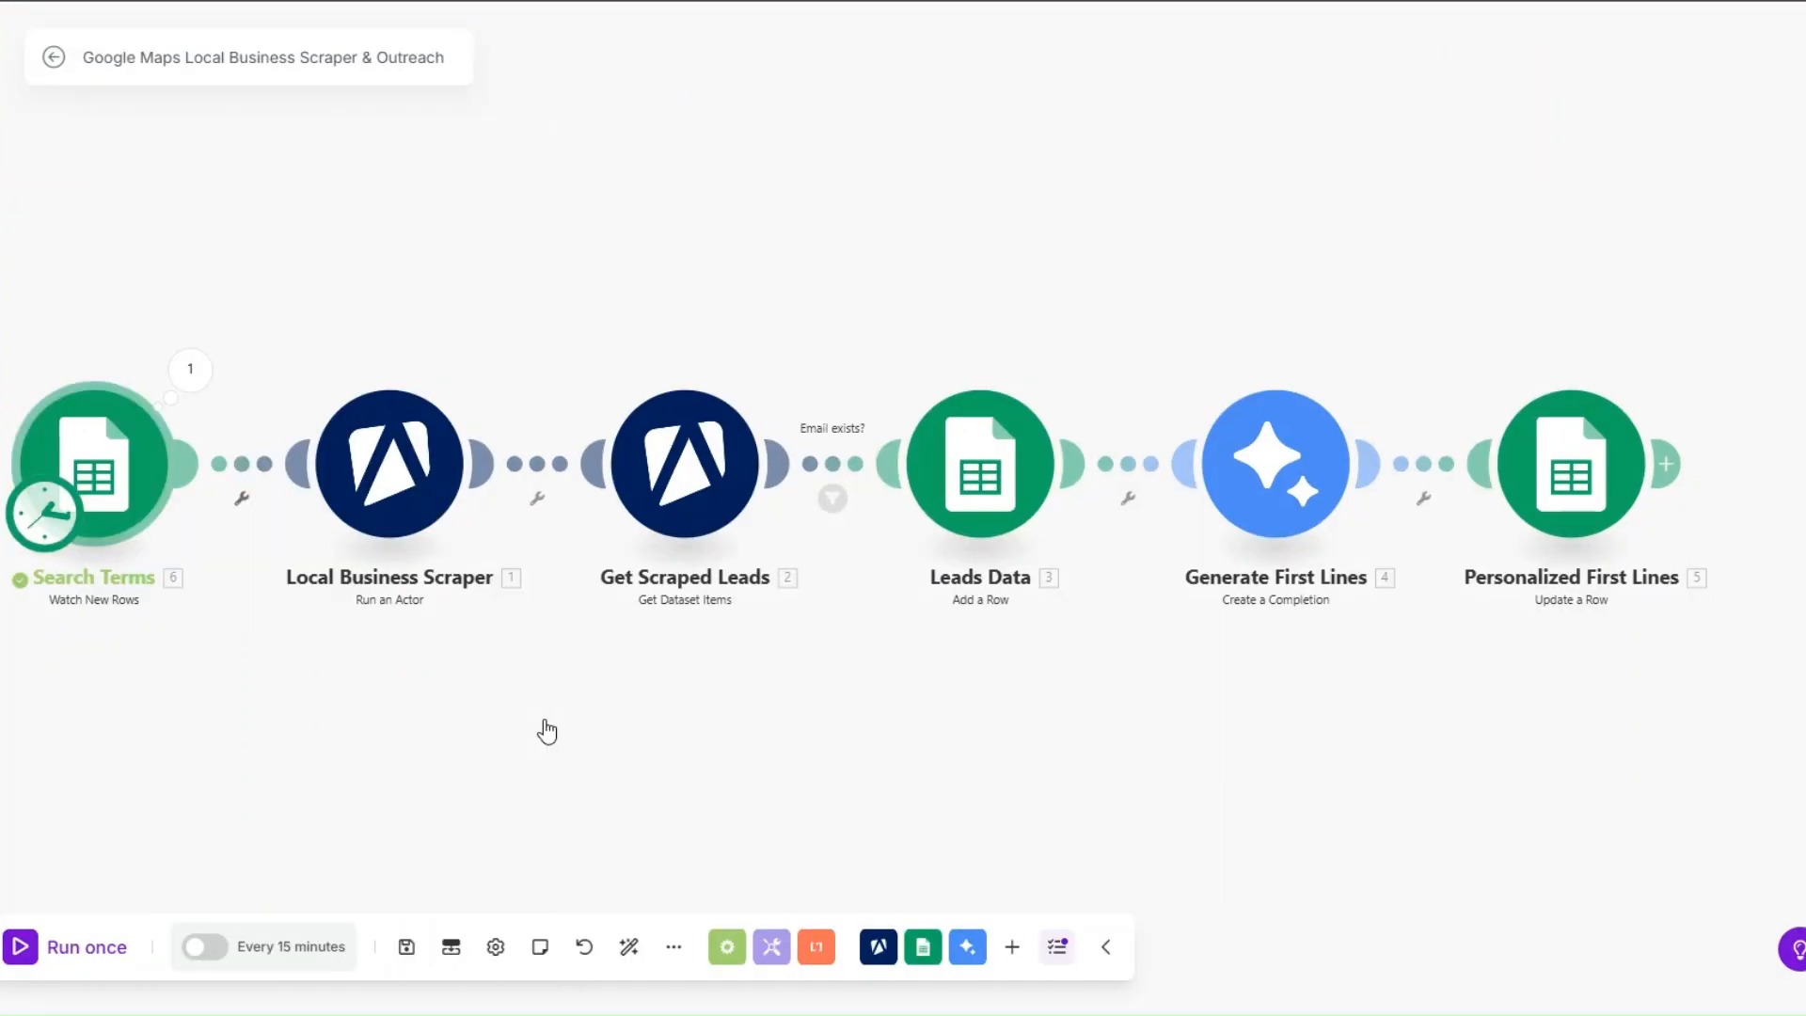
- Set the Search Terms trigger to start from the Plumber row and run the complete scenario once
{"action": "right_click", "coordinate": [117, 466]}
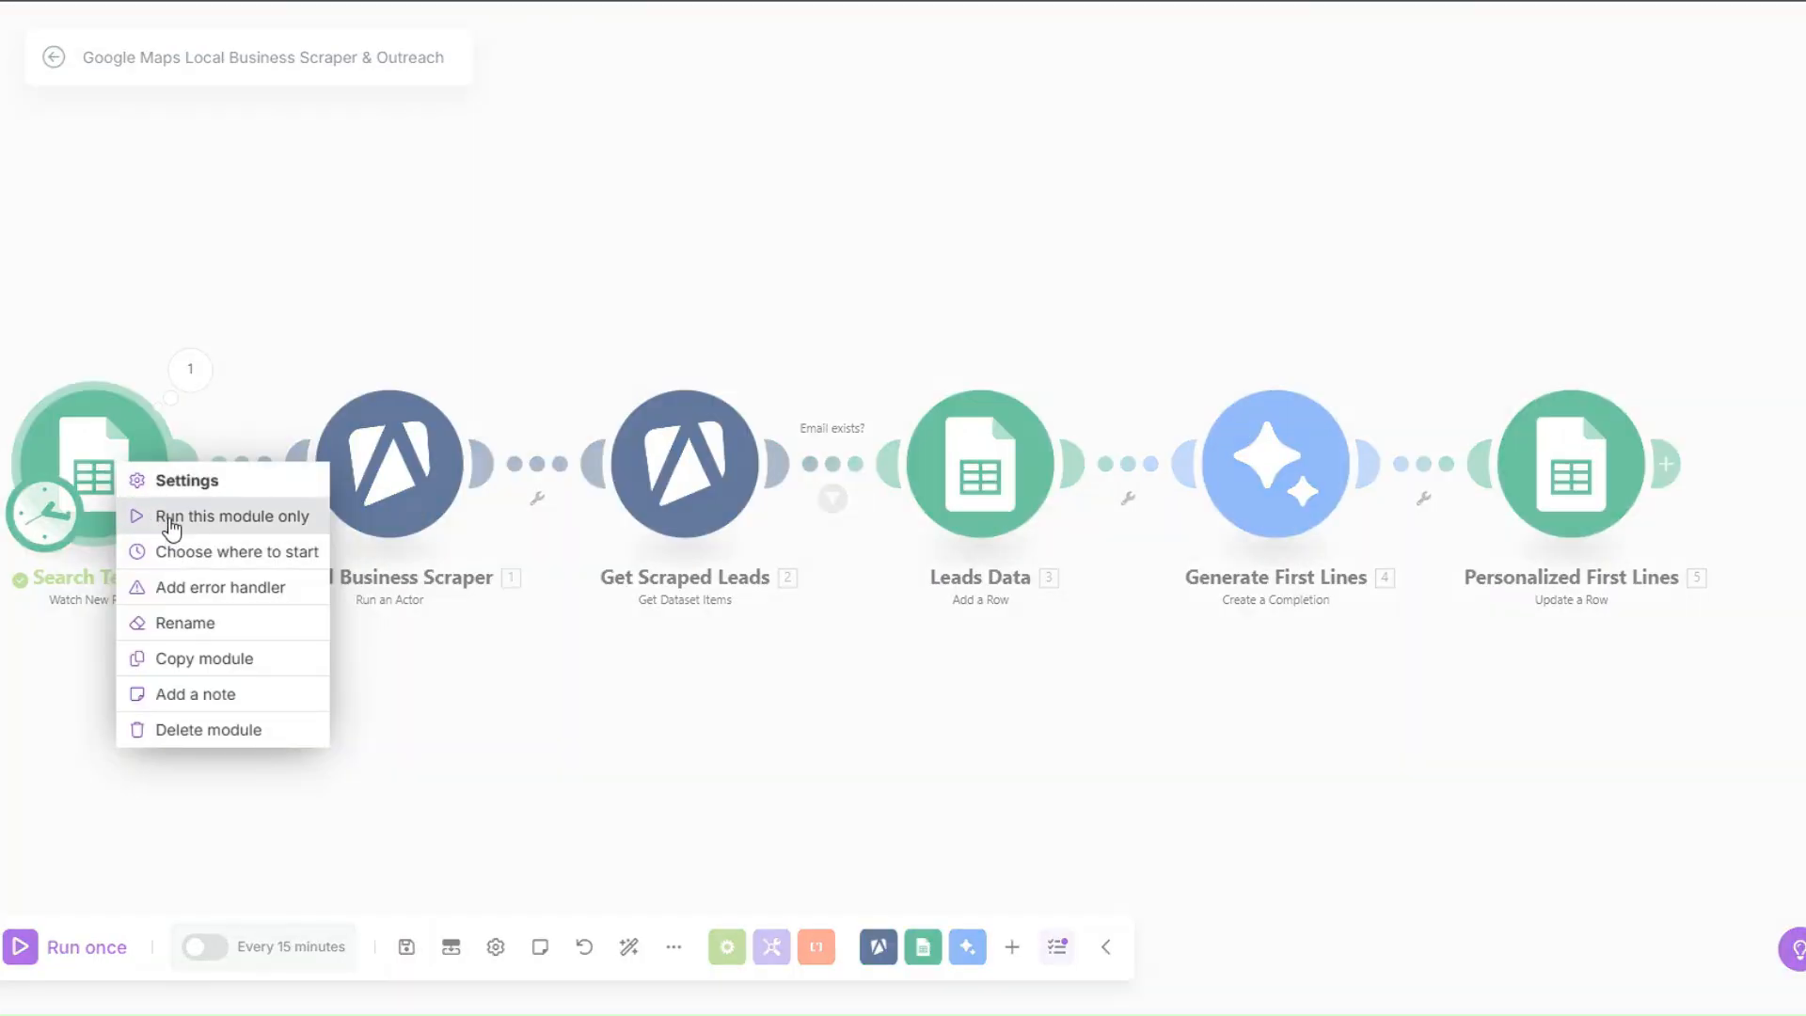
{"action": "left_click", "coordinate": [173, 551]}
{"action": "left_click", "coordinate": [212, 553]}
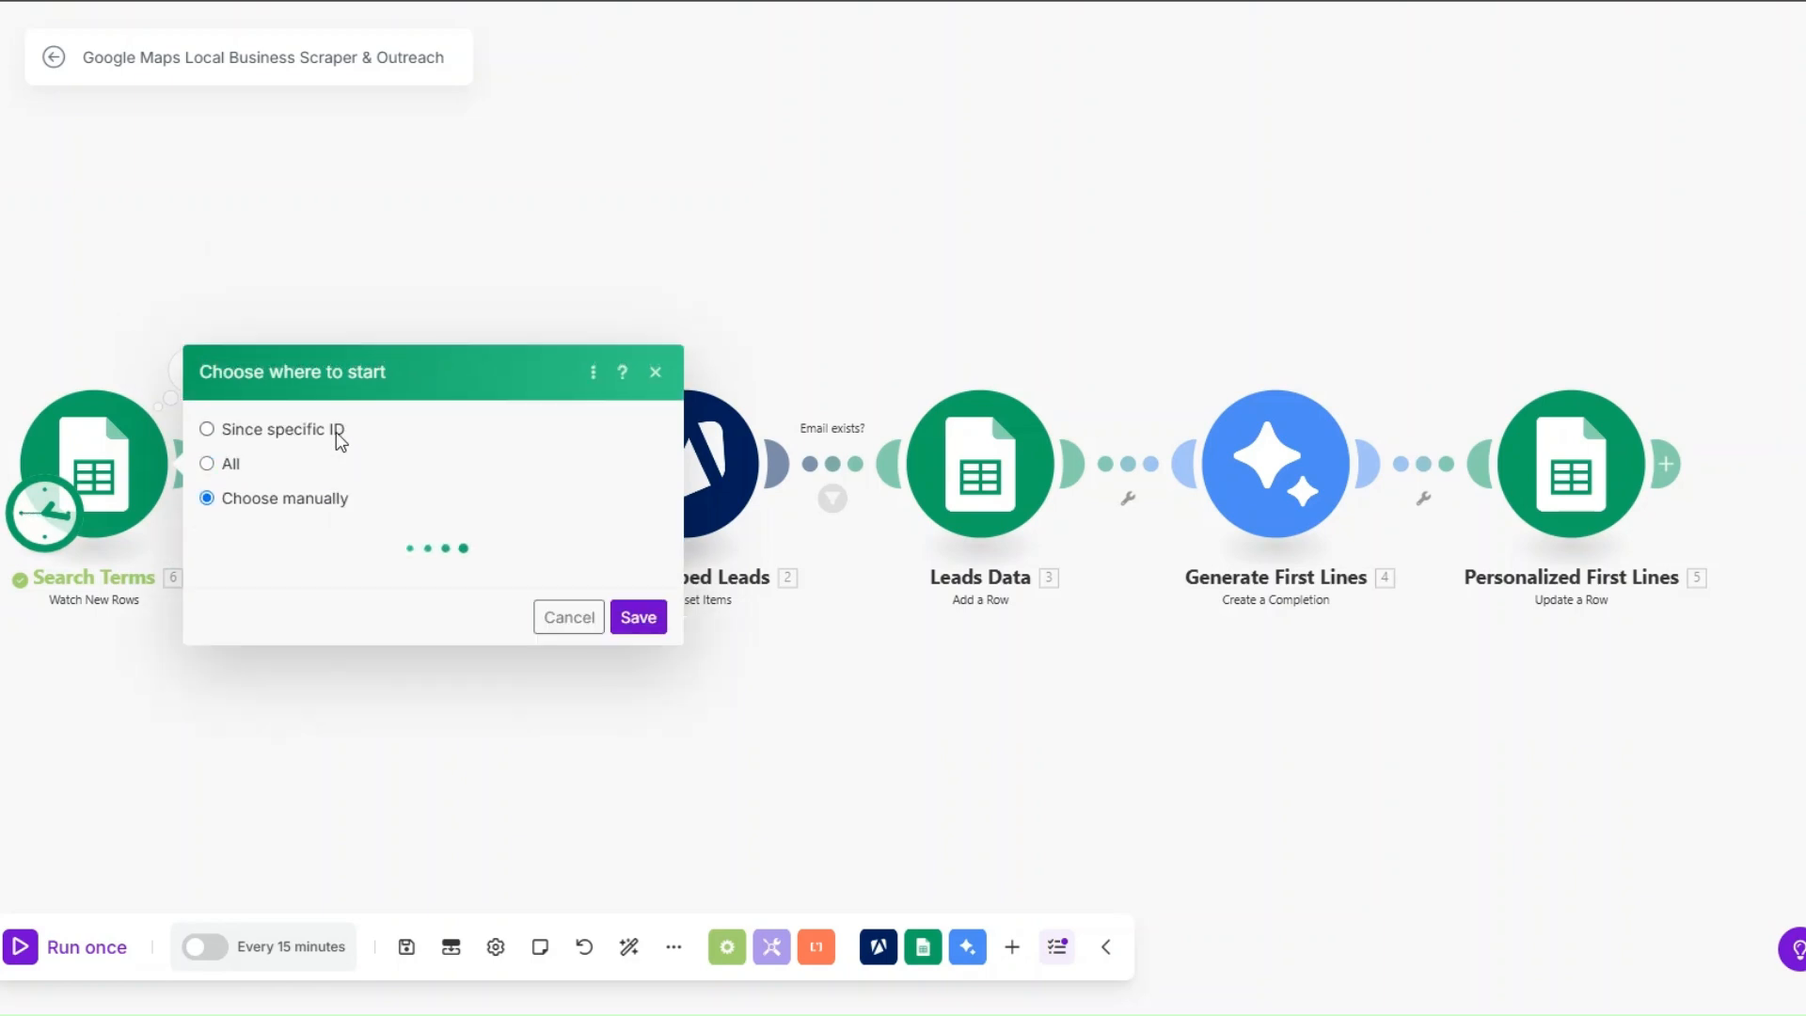
{"action": "left_click", "coordinate": [295, 471]}
{"action": "left_click", "coordinate": [639, 668]}
{"action": "left_click", "coordinate": [105, 946]}
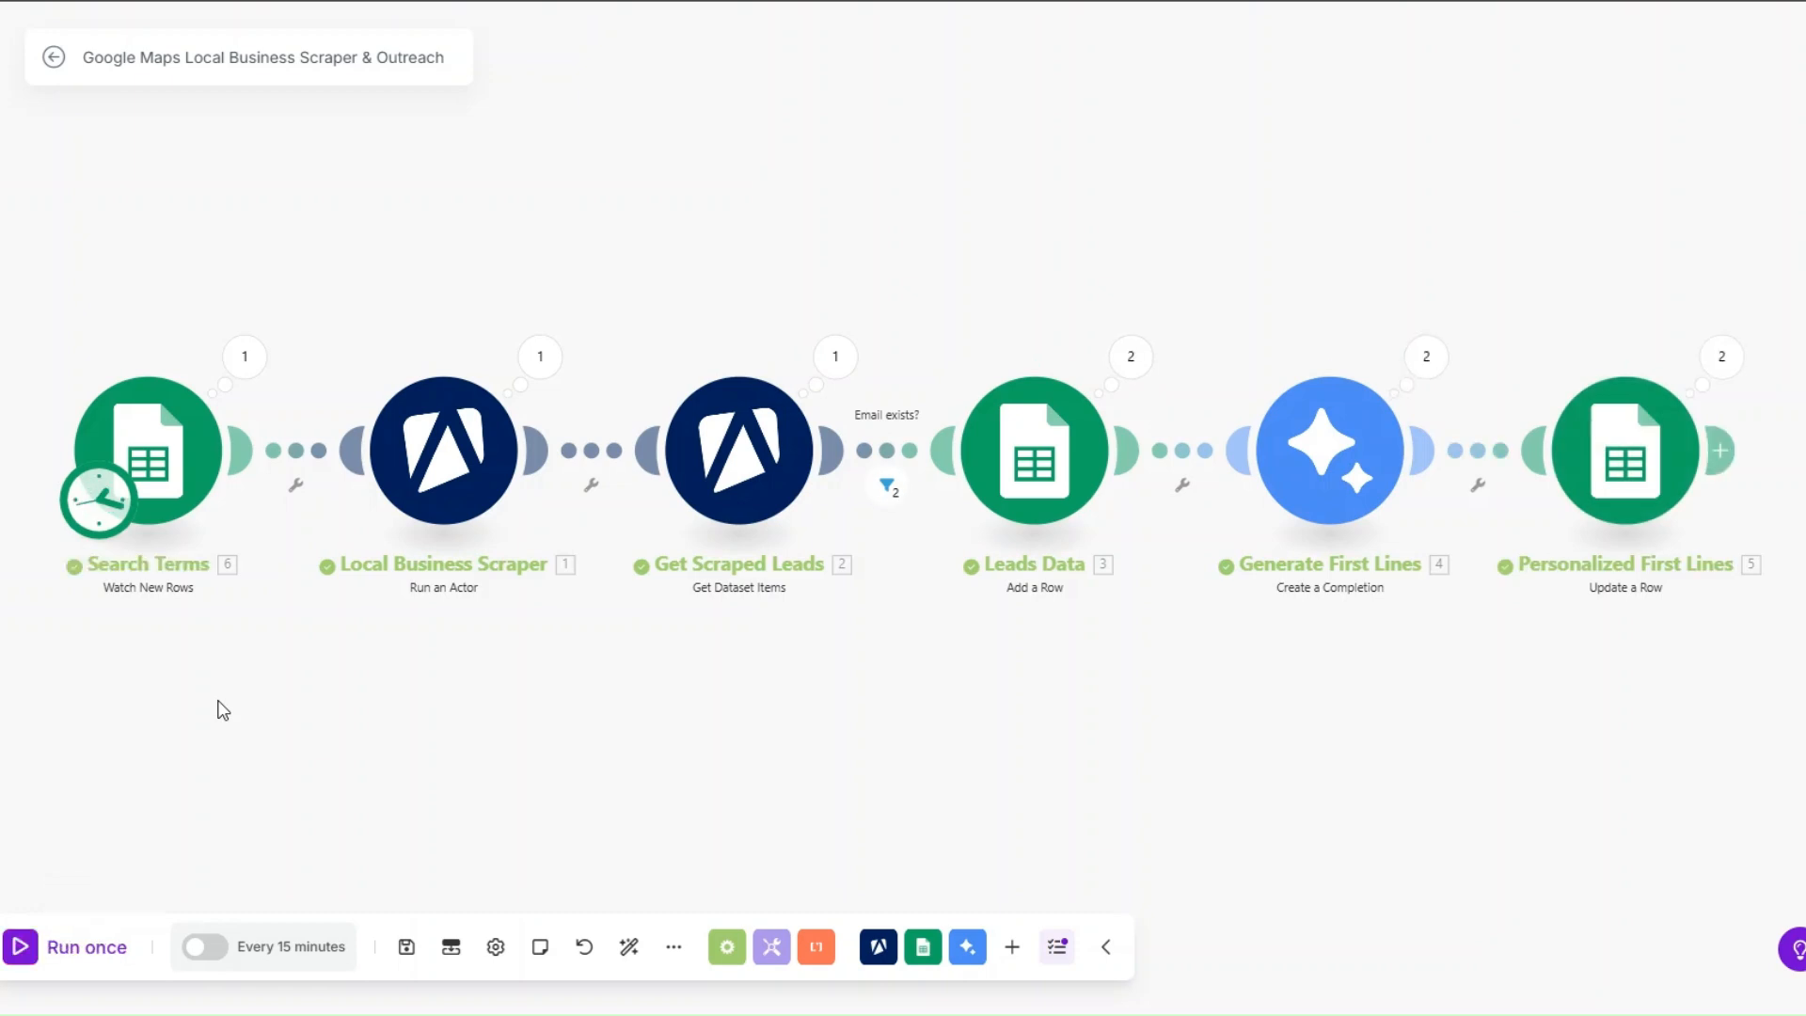
- Inspect the run output of the Search Terms, Local Business Scraper and Get Scraped Leads modules
{"action": "left_click", "coordinate": [272, 395]}
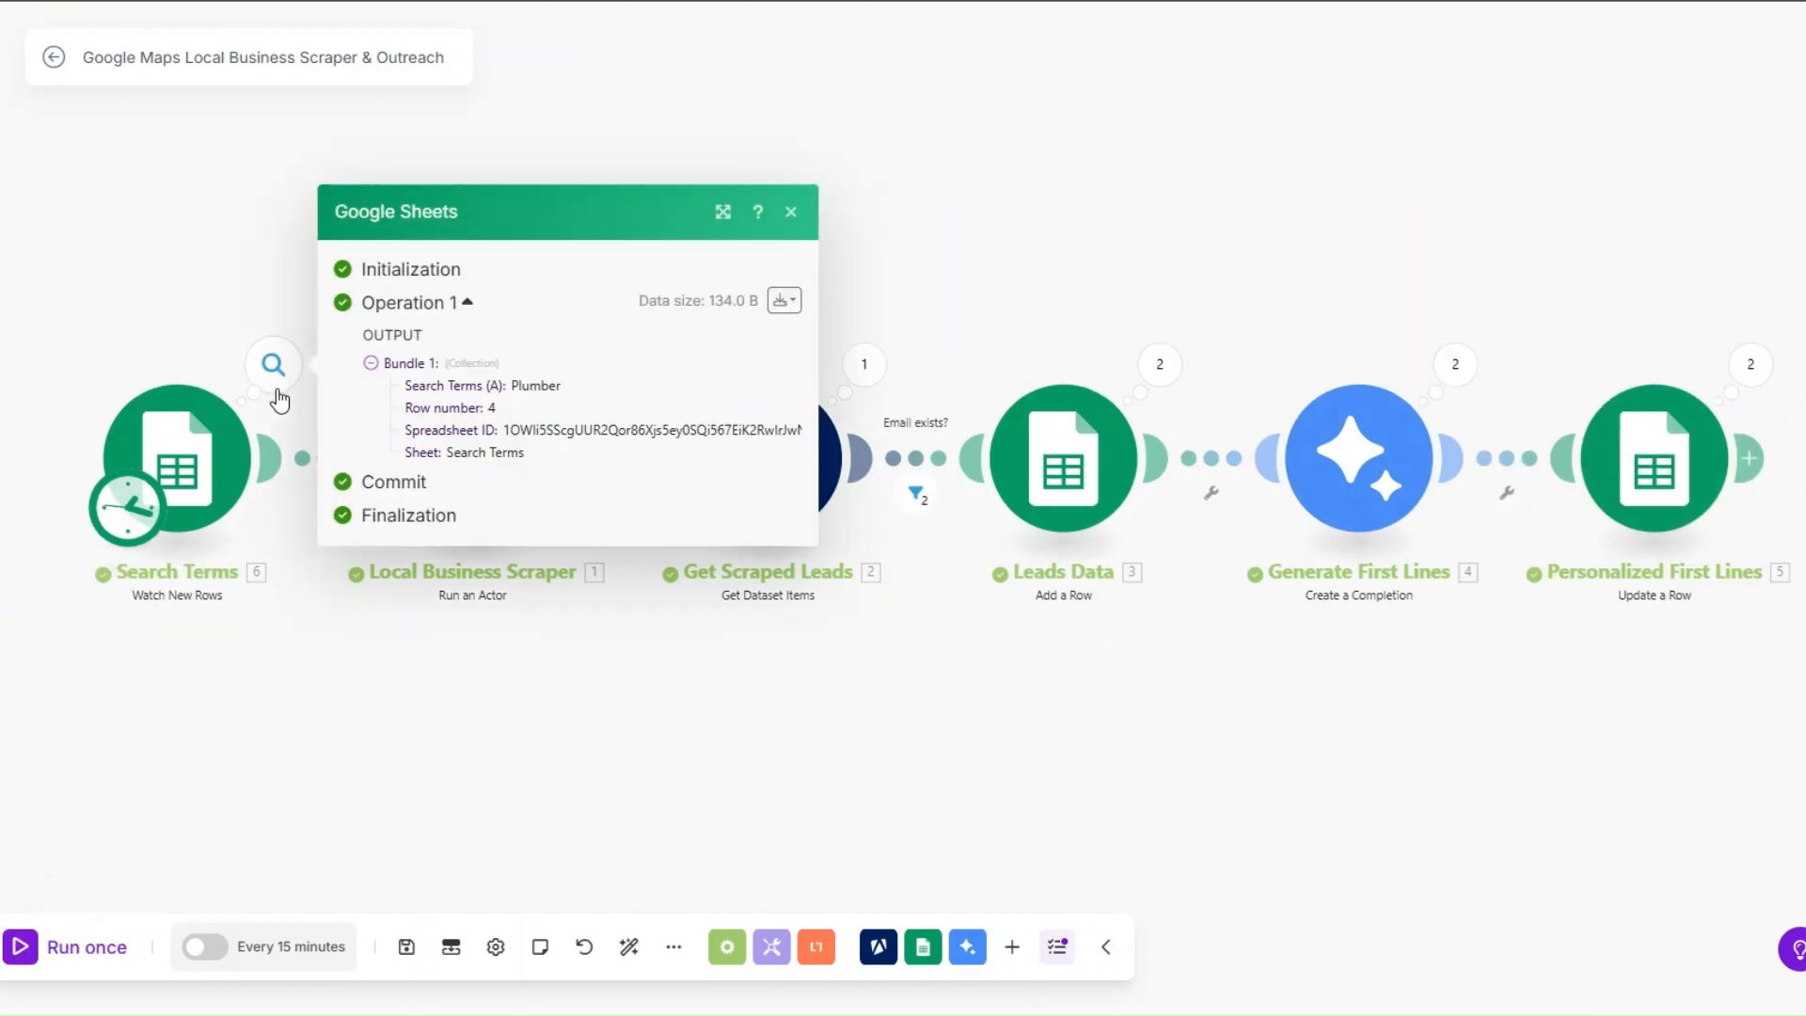
{"action": "left_click_drag", "start_coordinate": [514, 393], "coordinate": [580, 397]}
{"action": "left_click", "coordinate": [495, 755]}
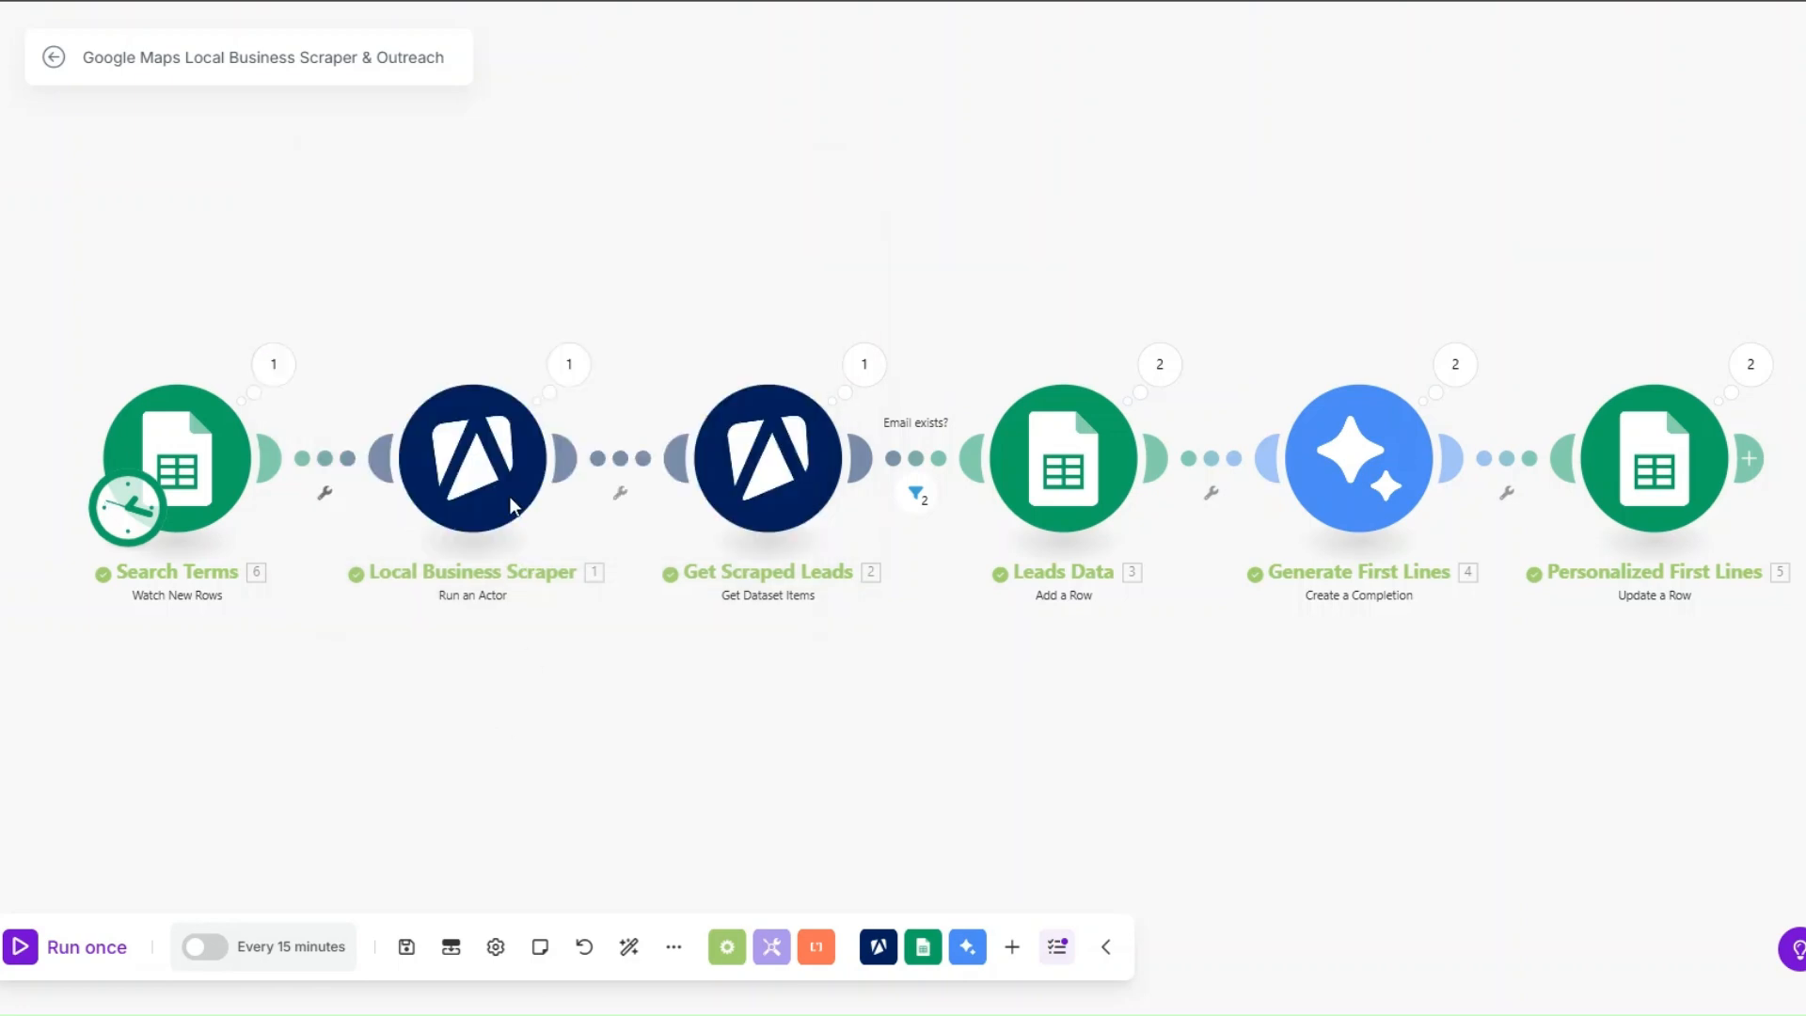
{"action": "left_click", "coordinate": [568, 364]}
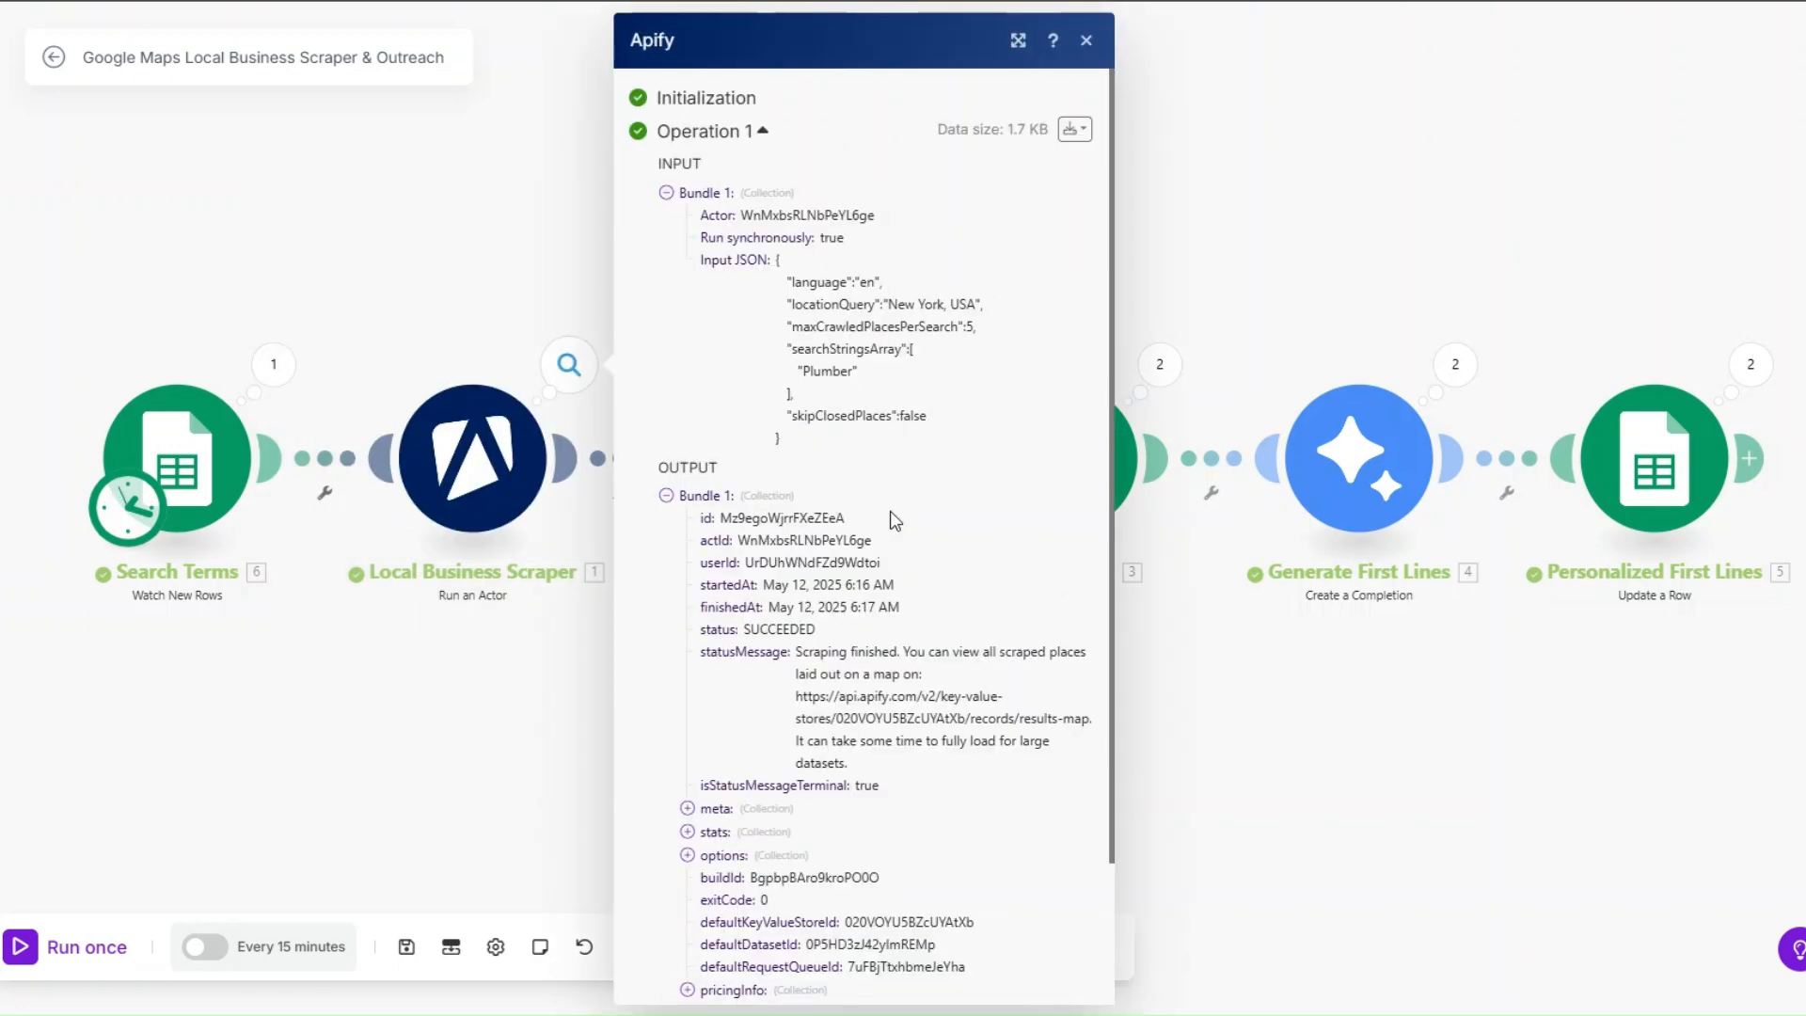
{"action": "left_click", "coordinate": [564, 683]}
{"action": "left_click", "coordinate": [861, 368]}
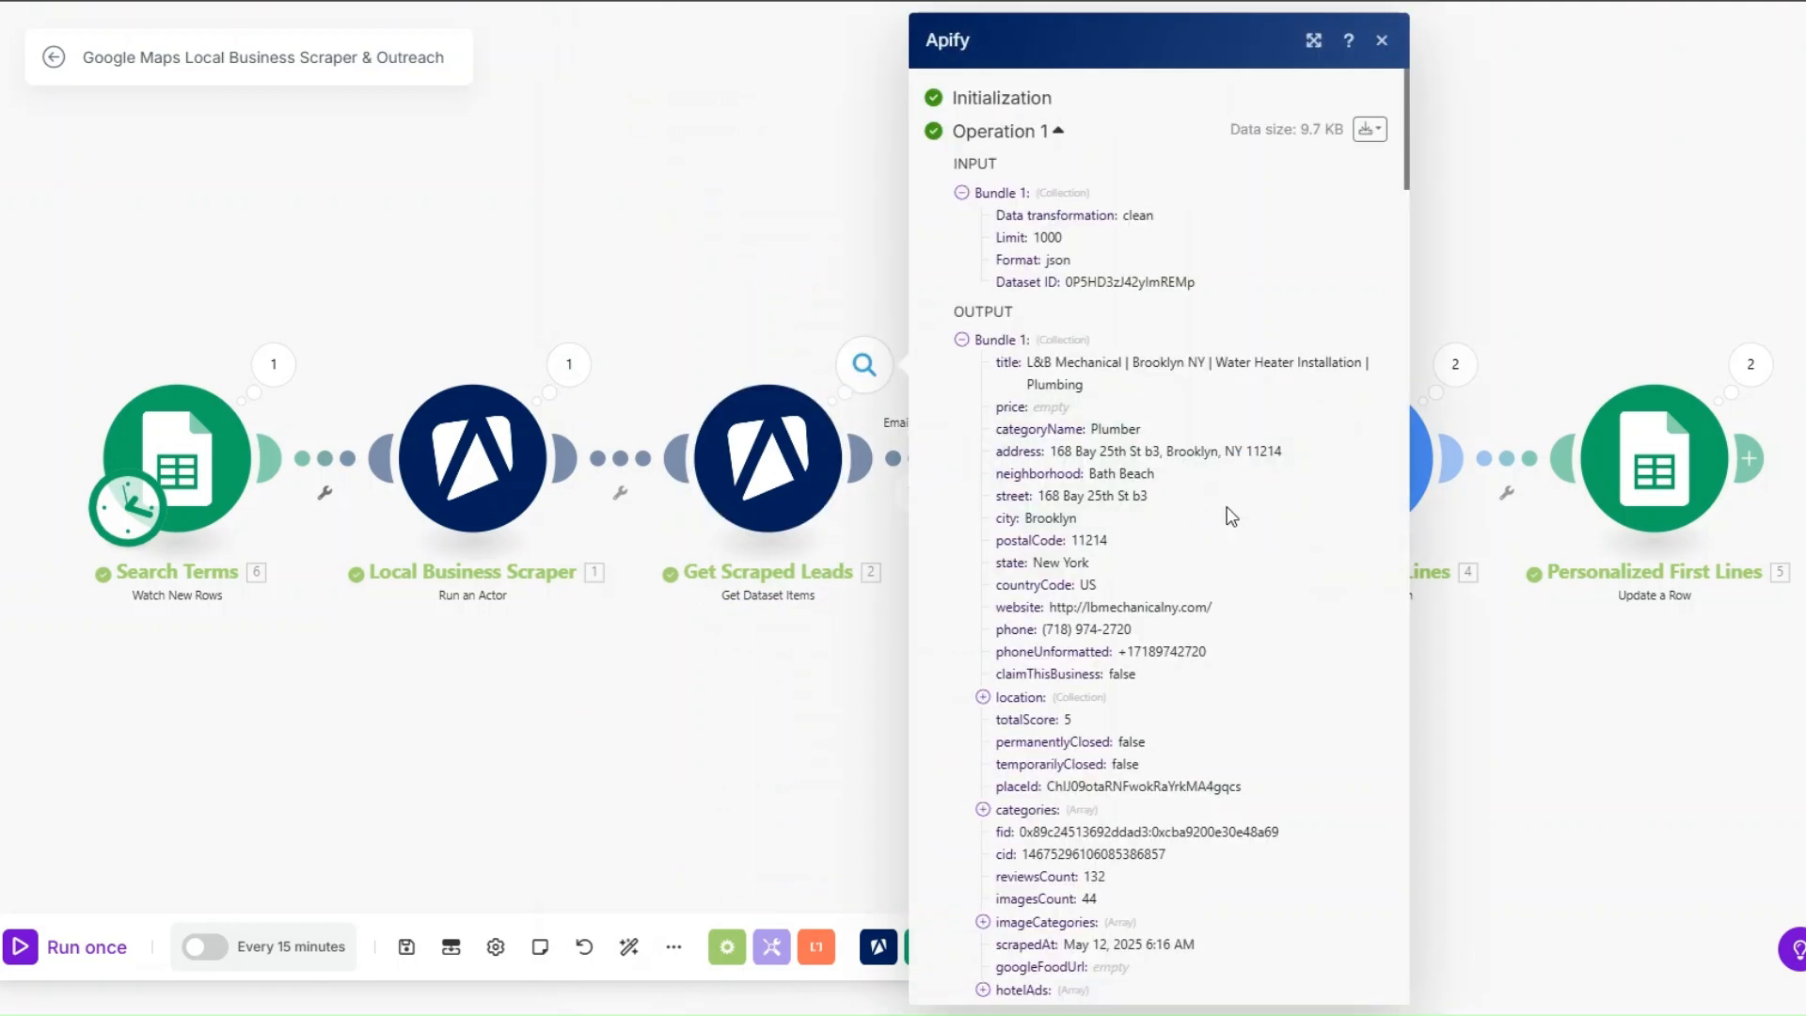
{"action": "left_click_drag", "start_coordinate": [1401, 235], "coordinate": [1381, 237]}
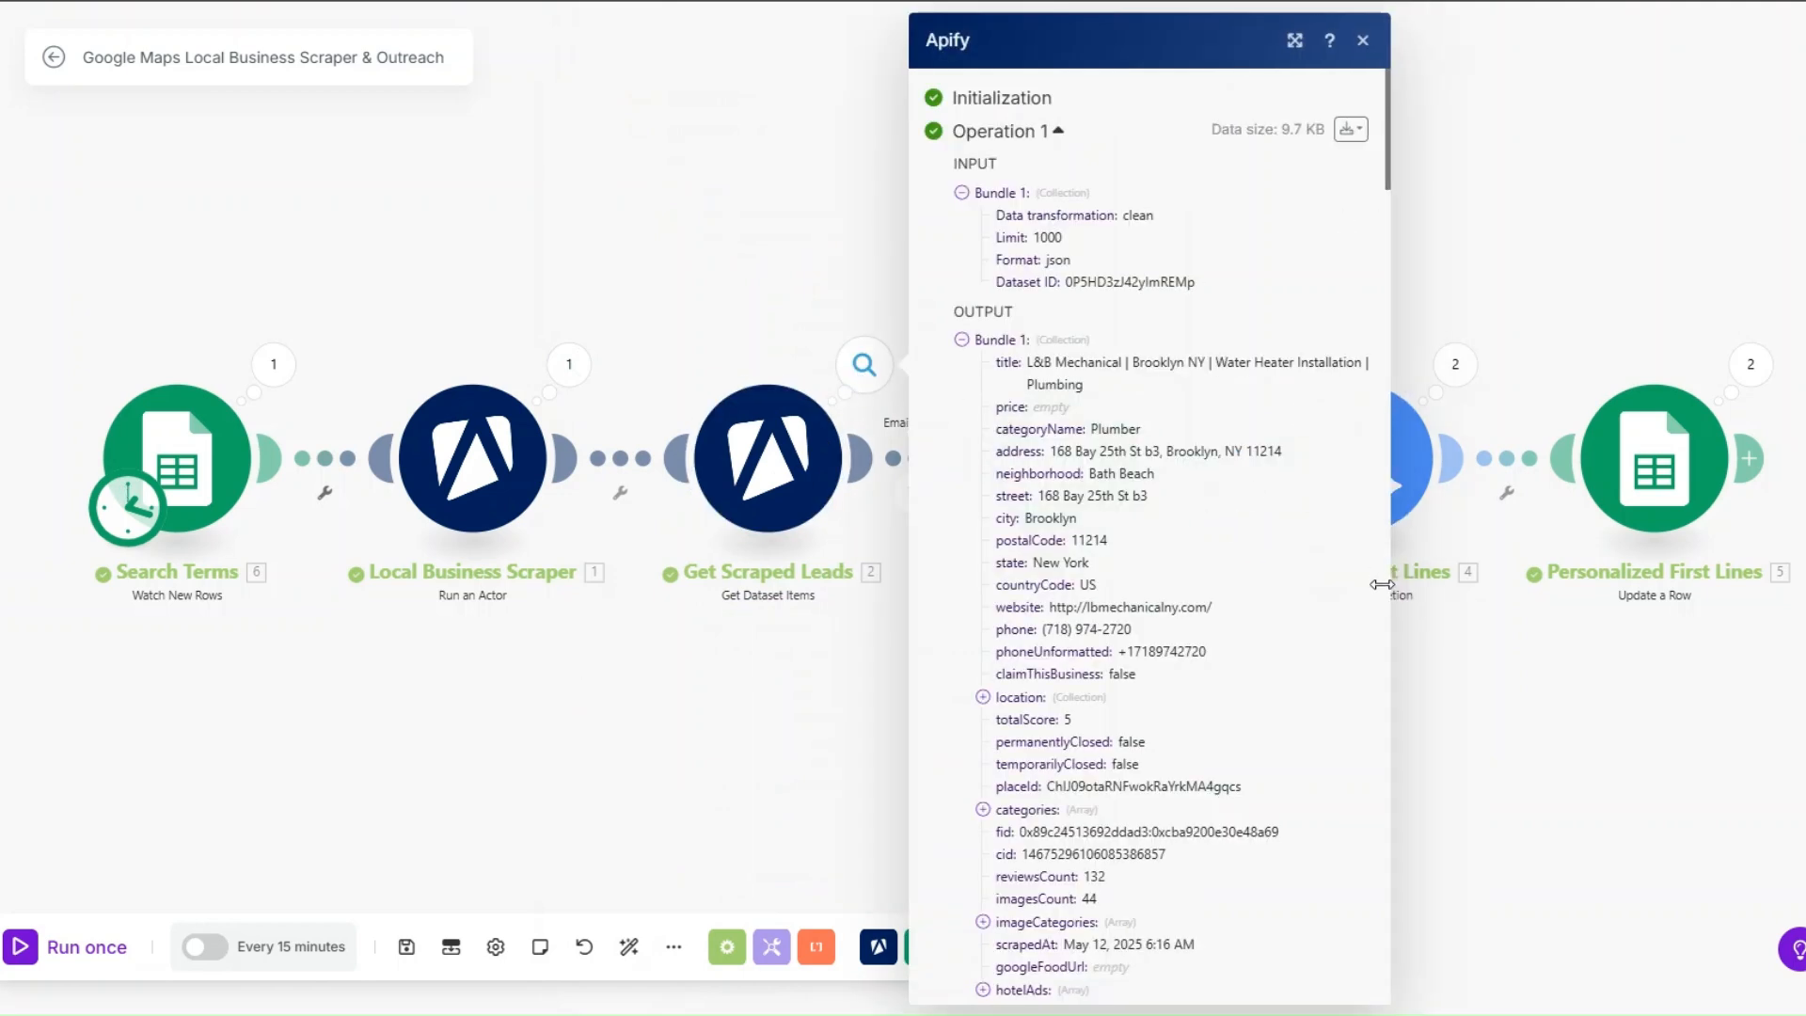
{"action": "scroll", "coordinate": [1278, 596], "scroll_direction": "down", "scroll_amount": 15}
{"action": "scroll", "coordinate": [1254, 610], "scroll_direction": "down", "scroll_amount": 15}
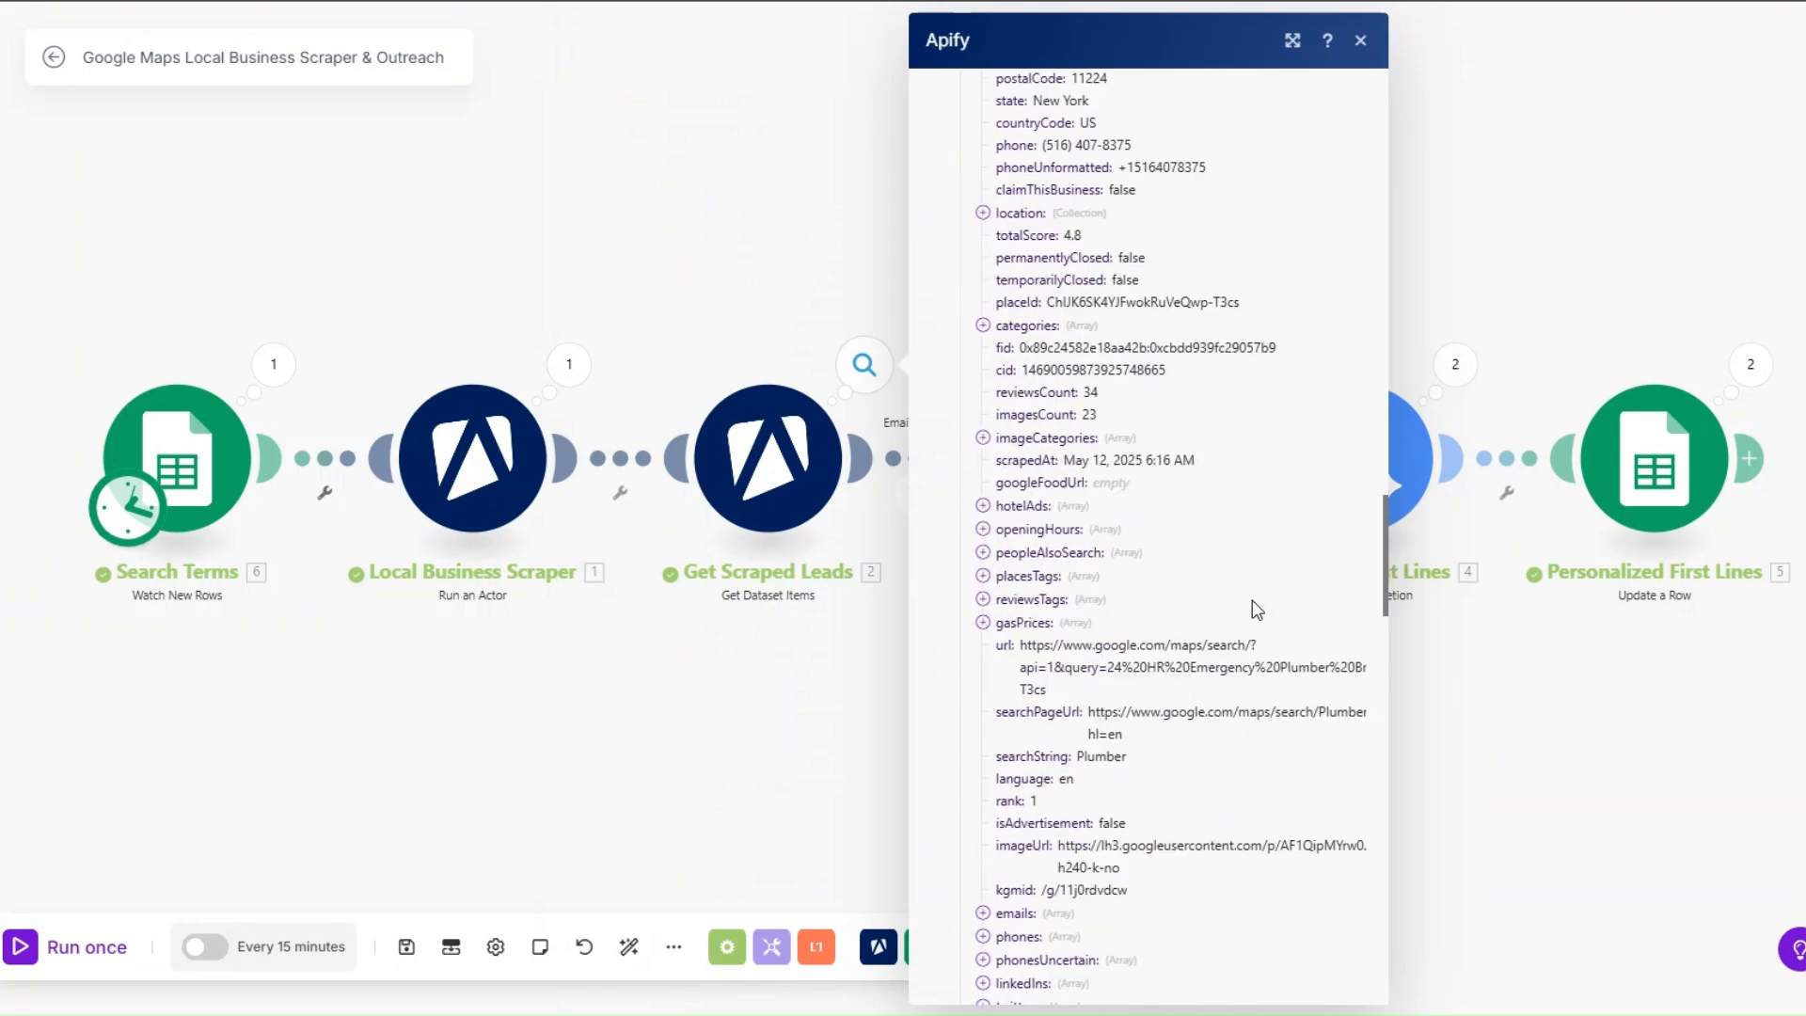
{"action": "left_click", "coordinate": [801, 651]}
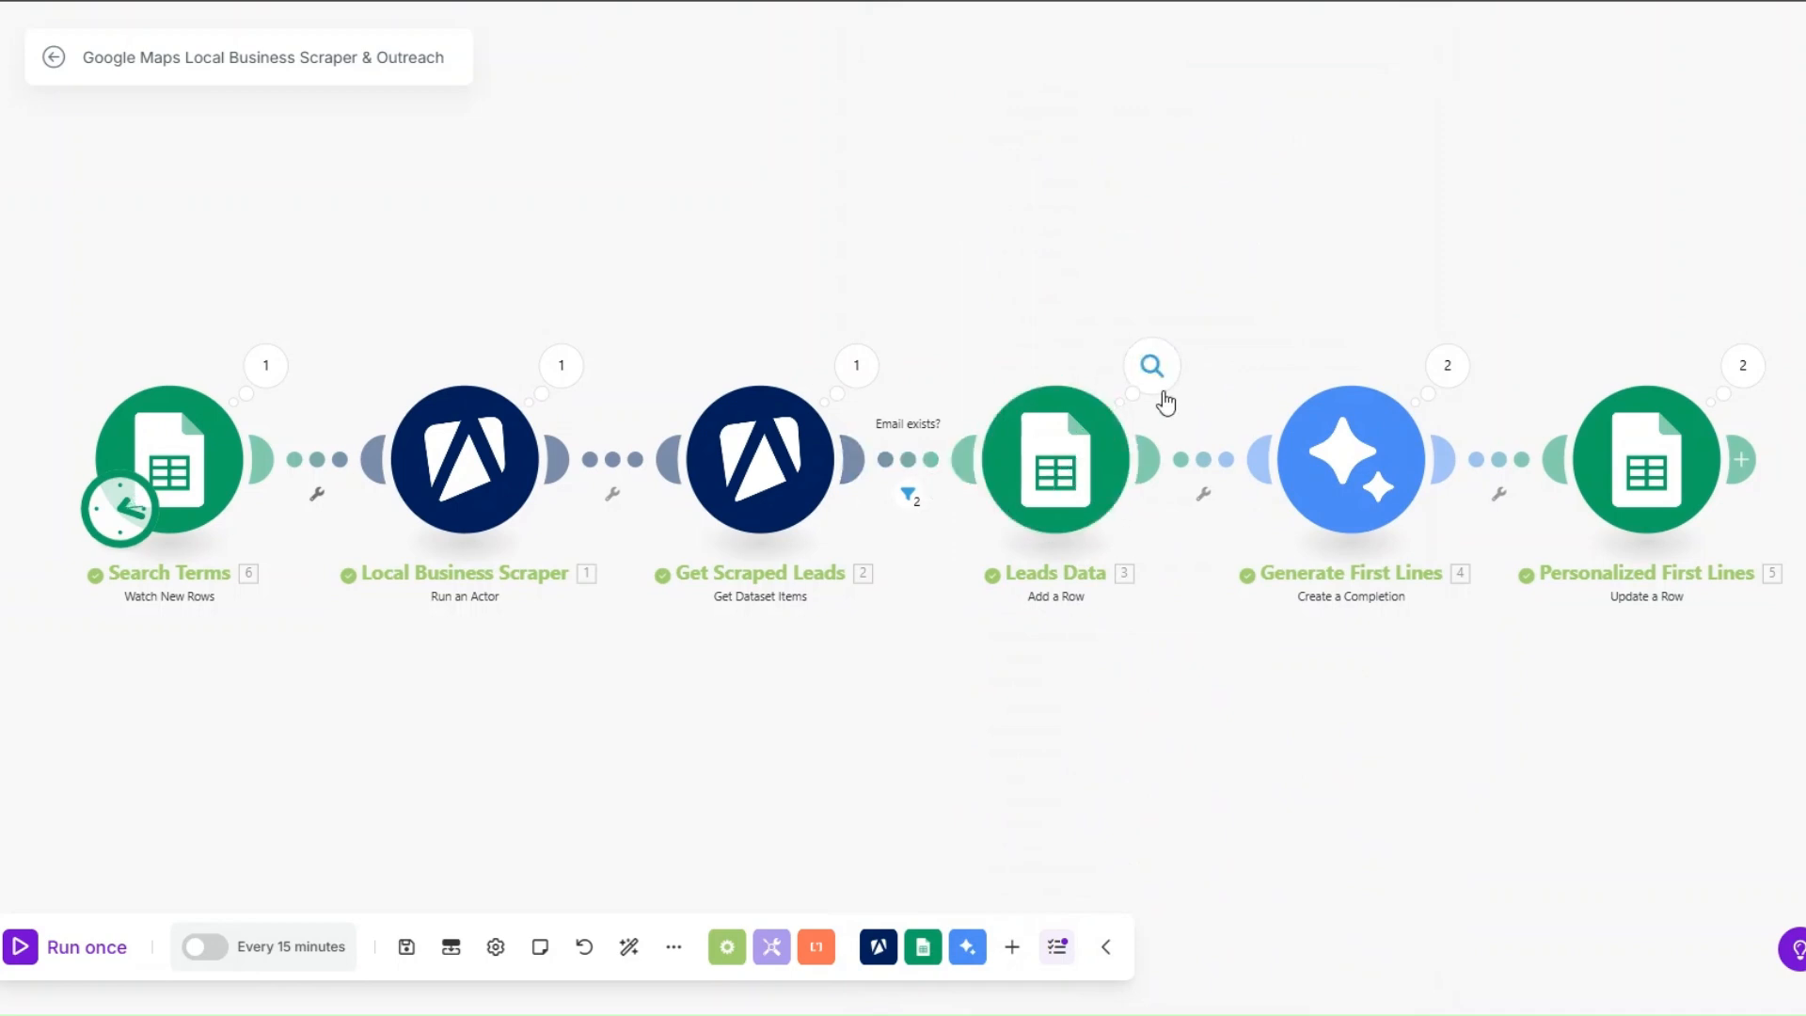
- Read the generated first line in both operations of the Generate First Lines module's output
{"action": "left_click", "coordinate": [1455, 390]}
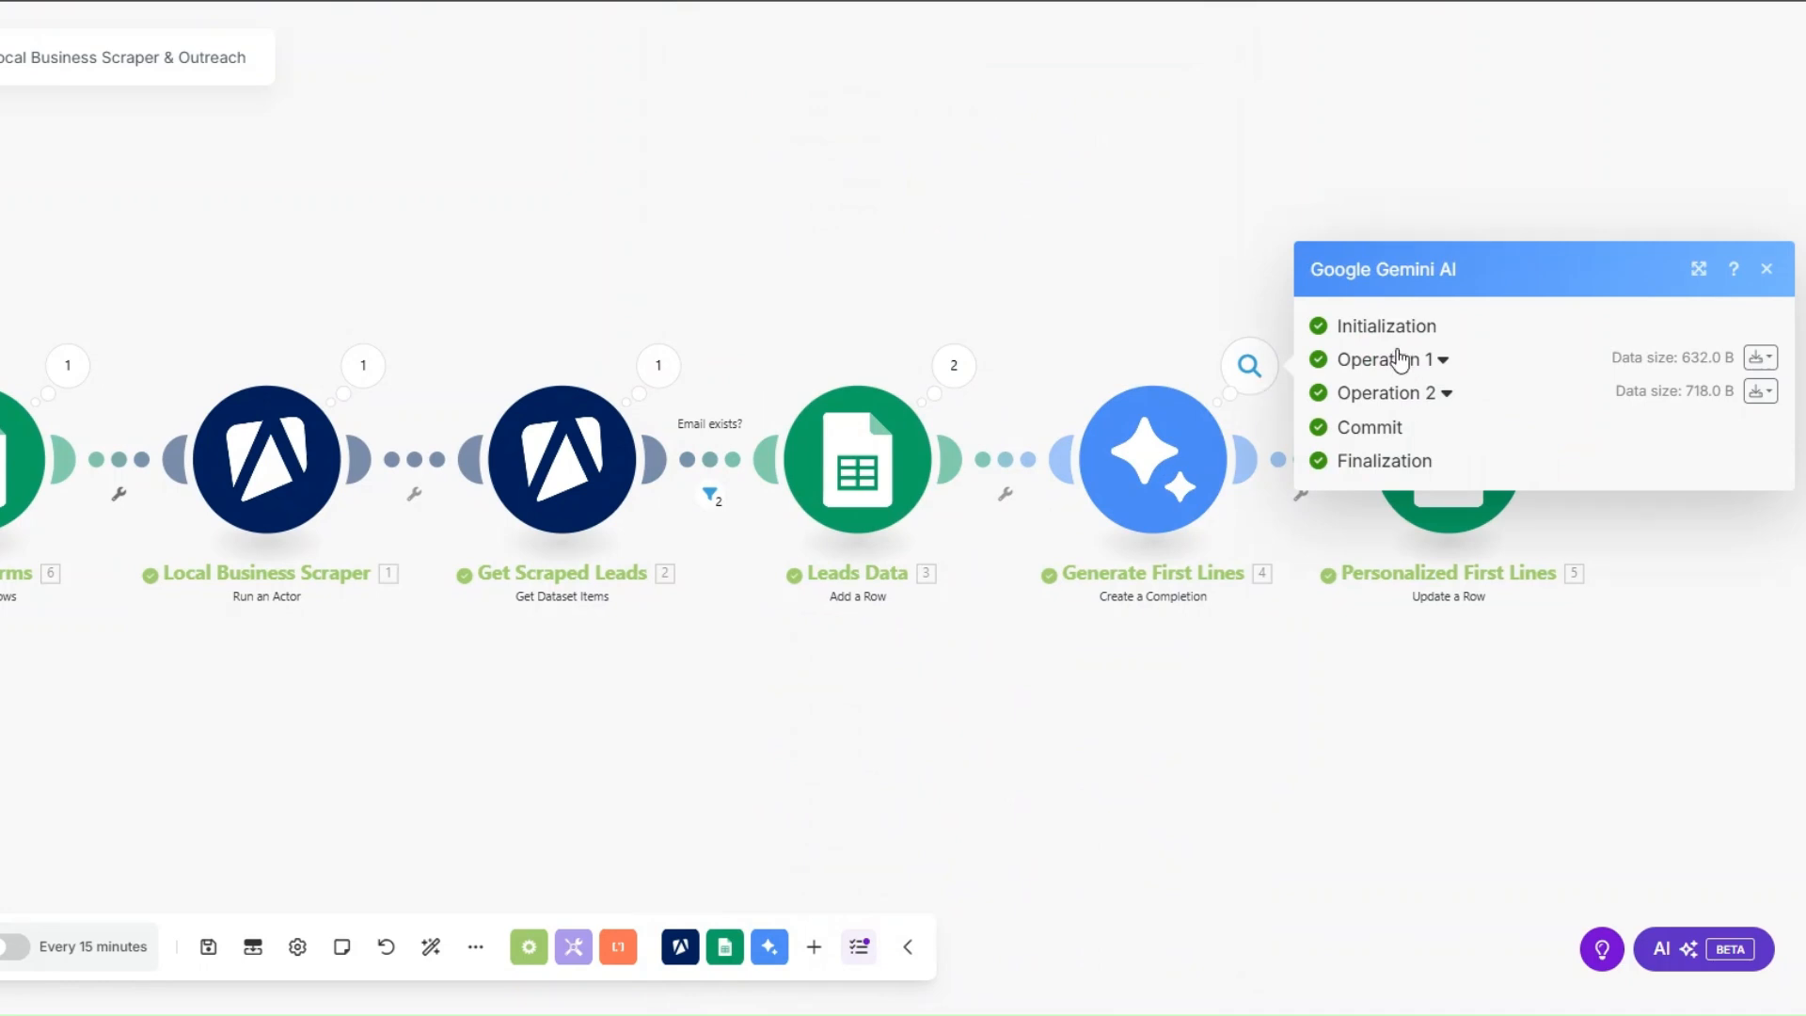
{"action": "left_click", "coordinate": [1399, 361]}
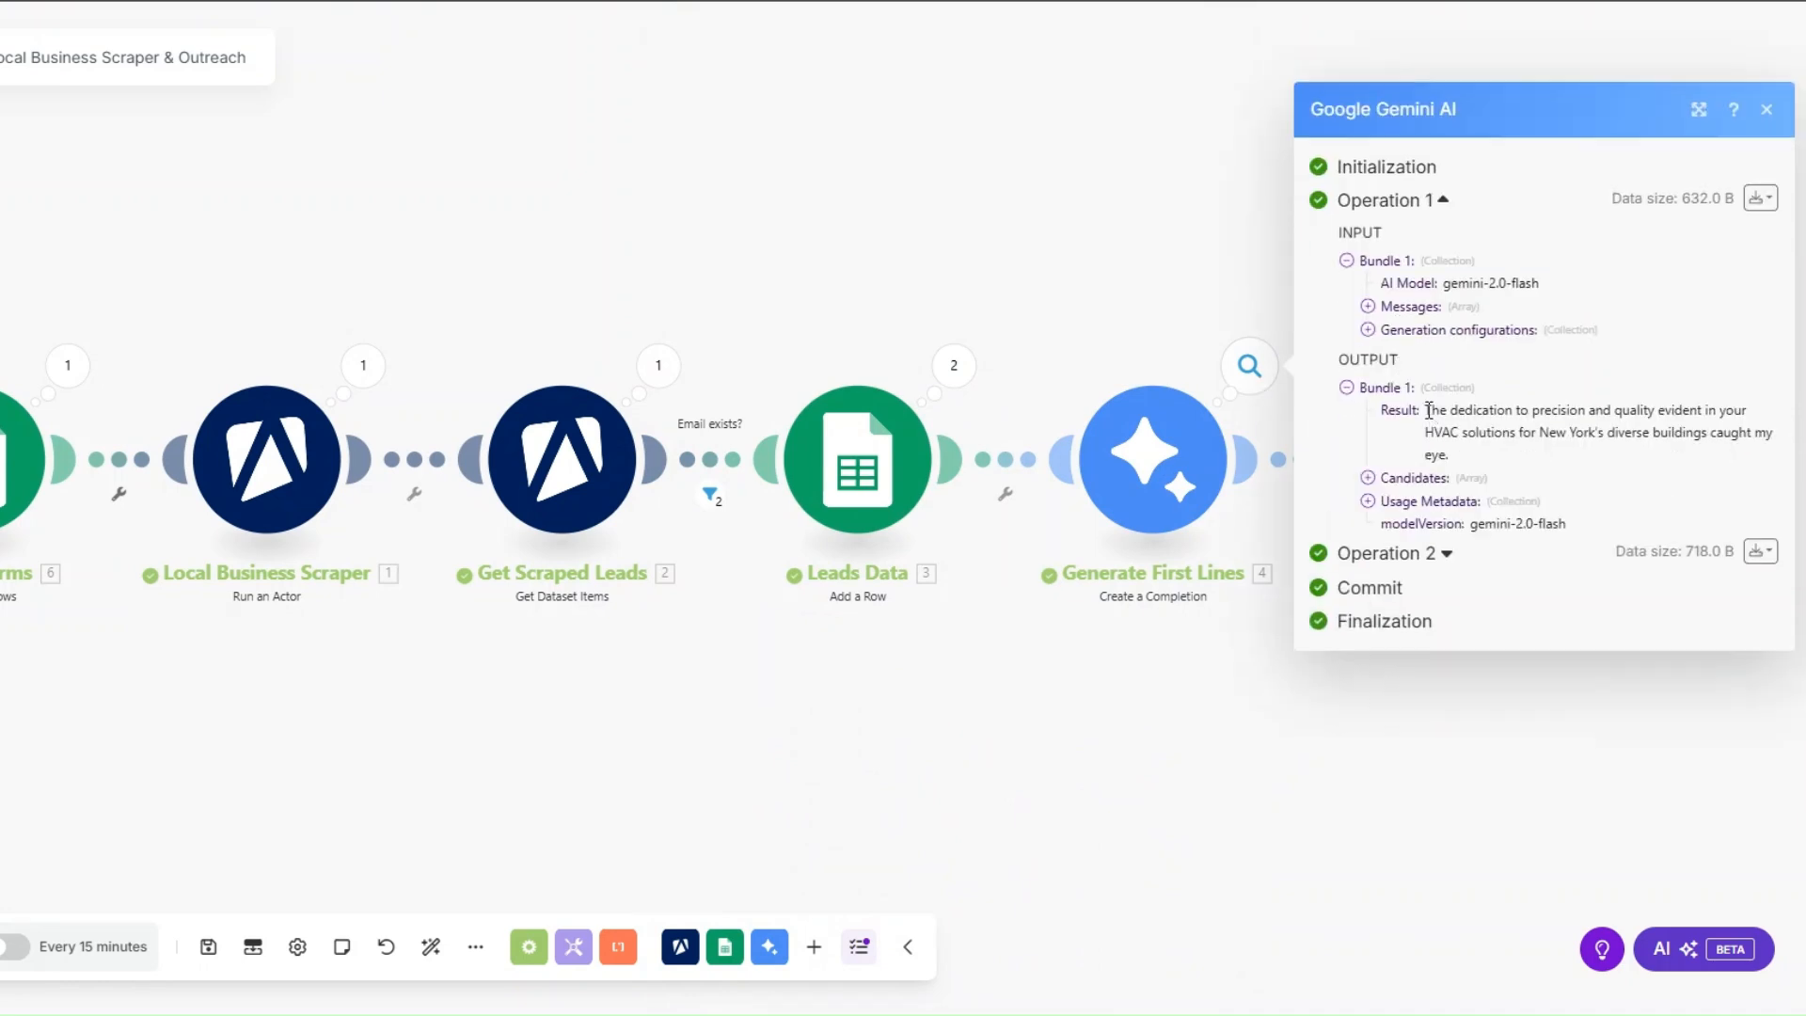
{"action": "left_click_drag", "start_coordinate": [1432, 416], "coordinate": [1471, 459]}
{"action": "left_click", "coordinate": [1397, 553]}
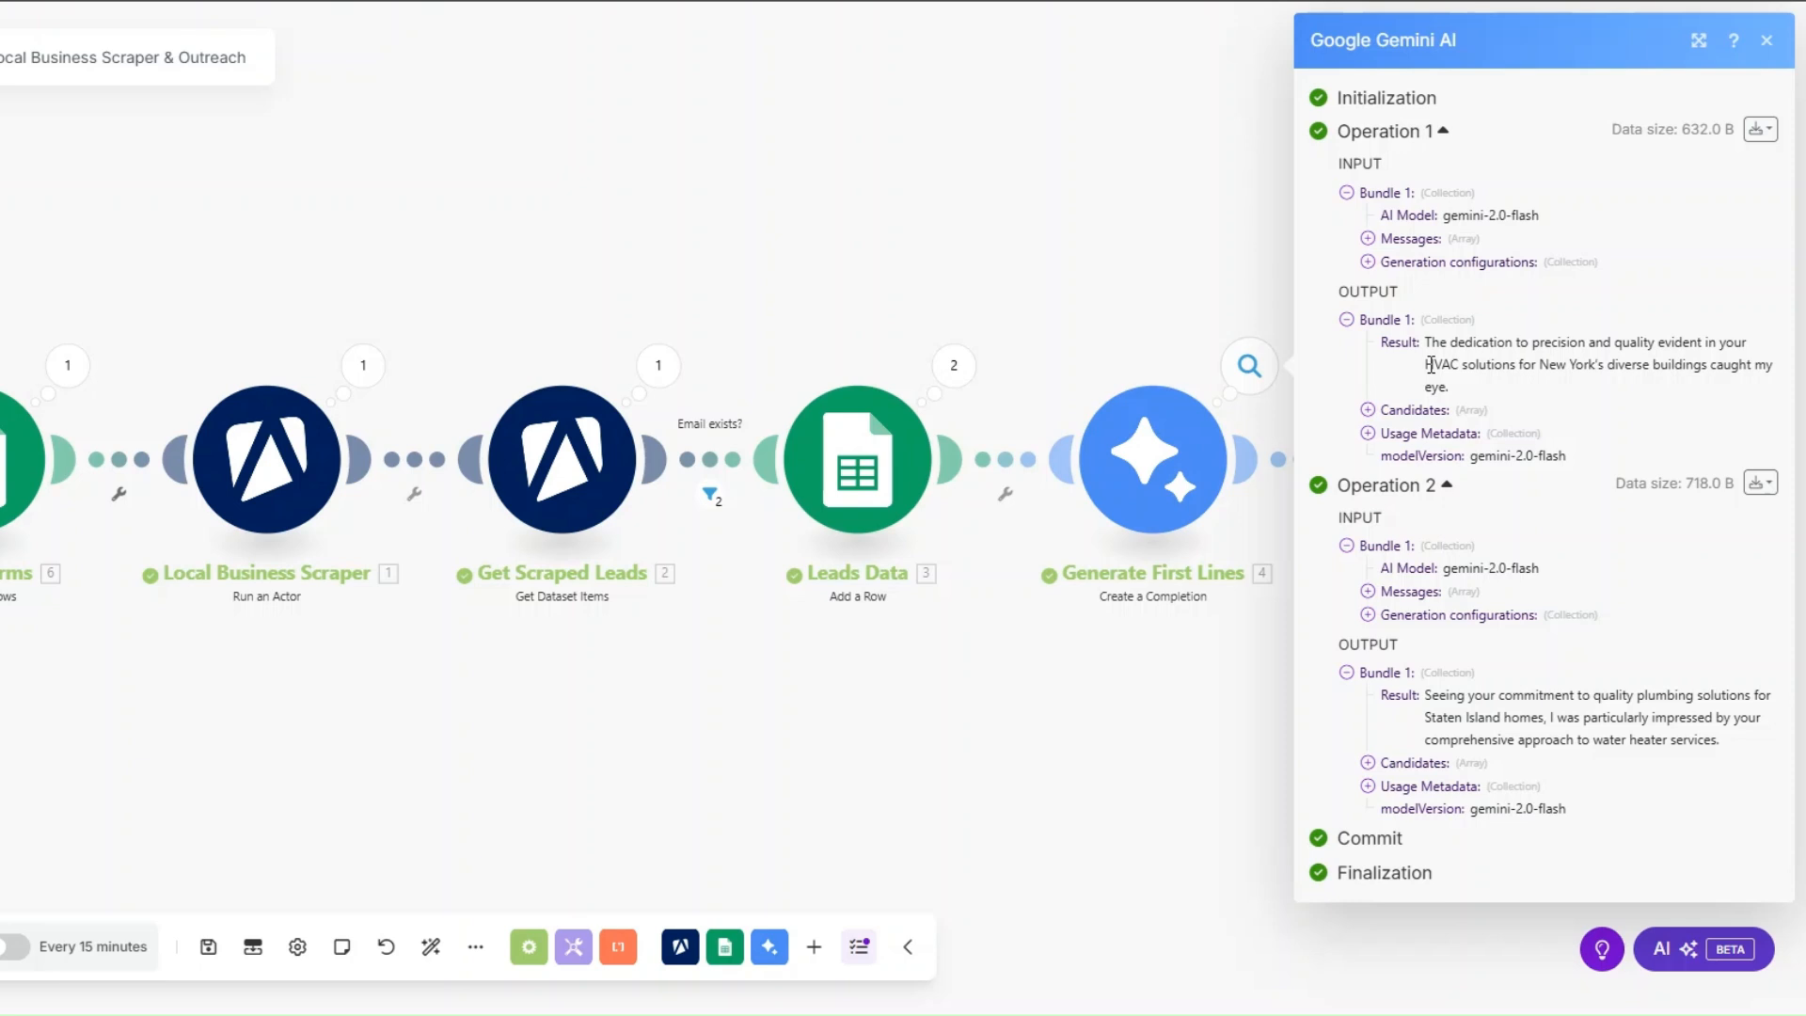
- Check the keyword, title, email and personalized first line of the new Plumber rows in the Scraped Leads sheet
{"action": "left_click", "coordinate": [1134, 676]}
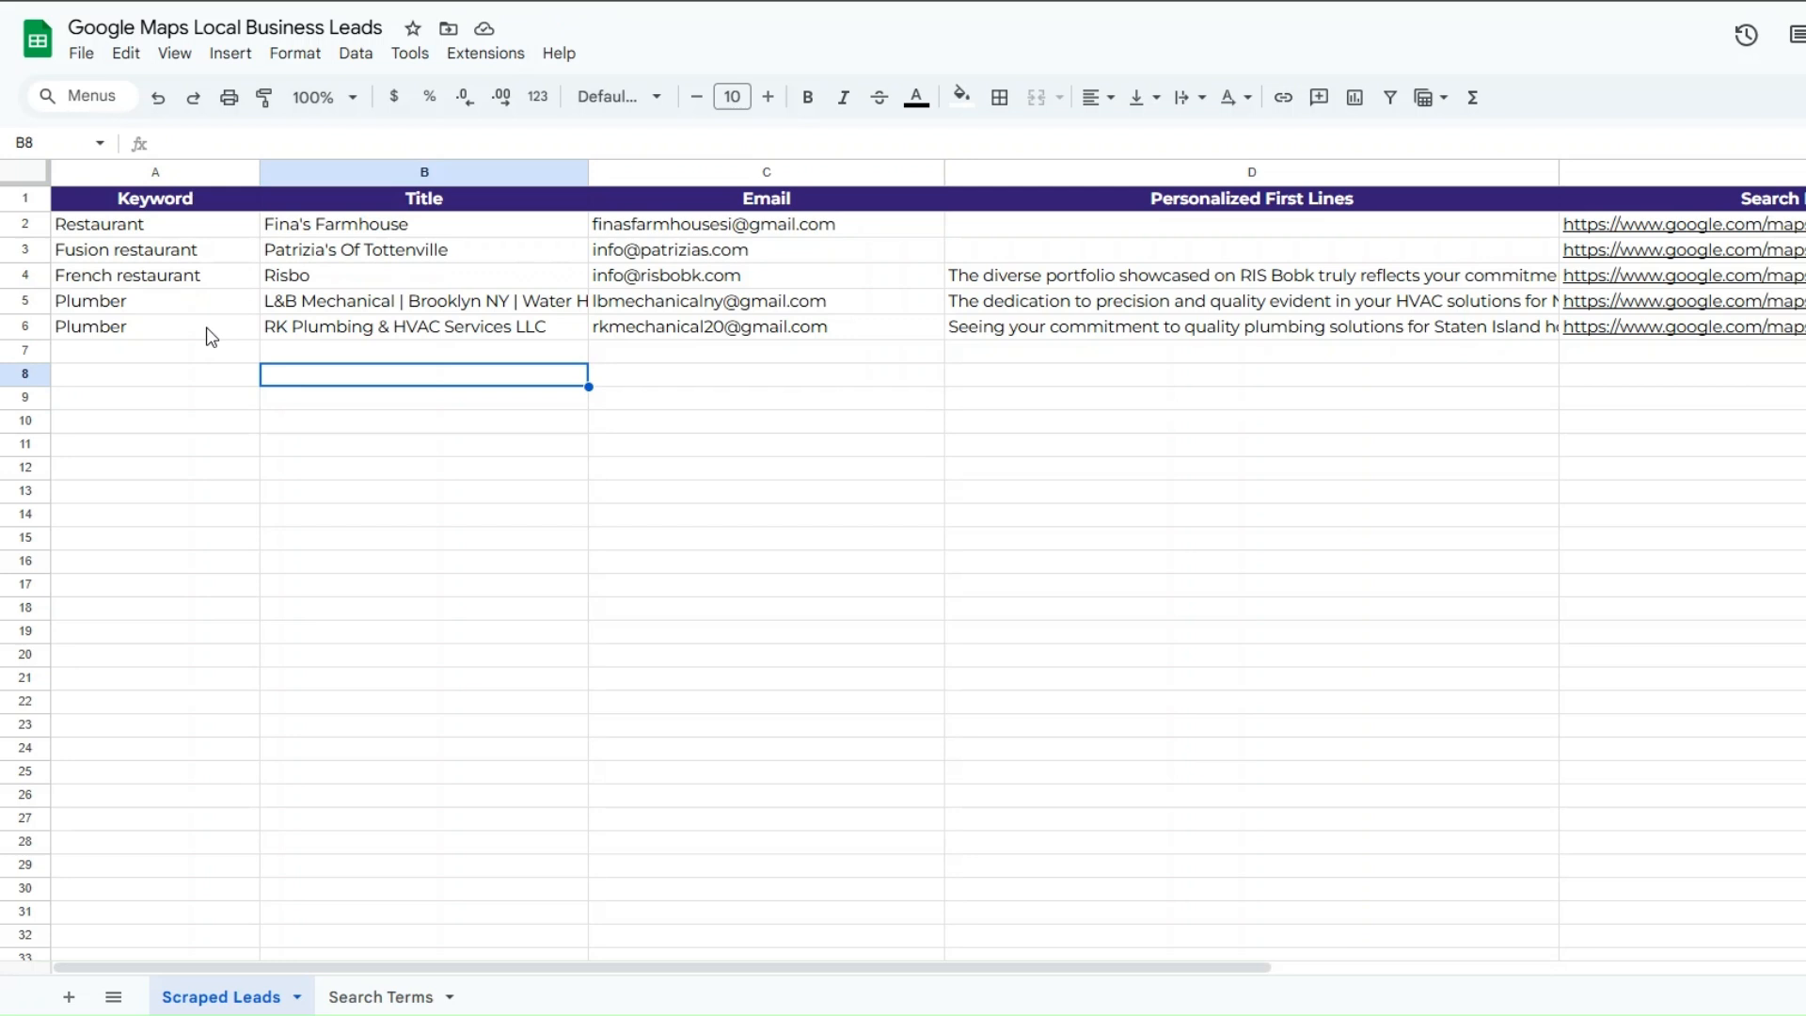
{"action": "left_click", "coordinate": [212, 331]}
{"action": "left_click", "coordinate": [376, 331]}
{"action": "left_click", "coordinate": [624, 331]}
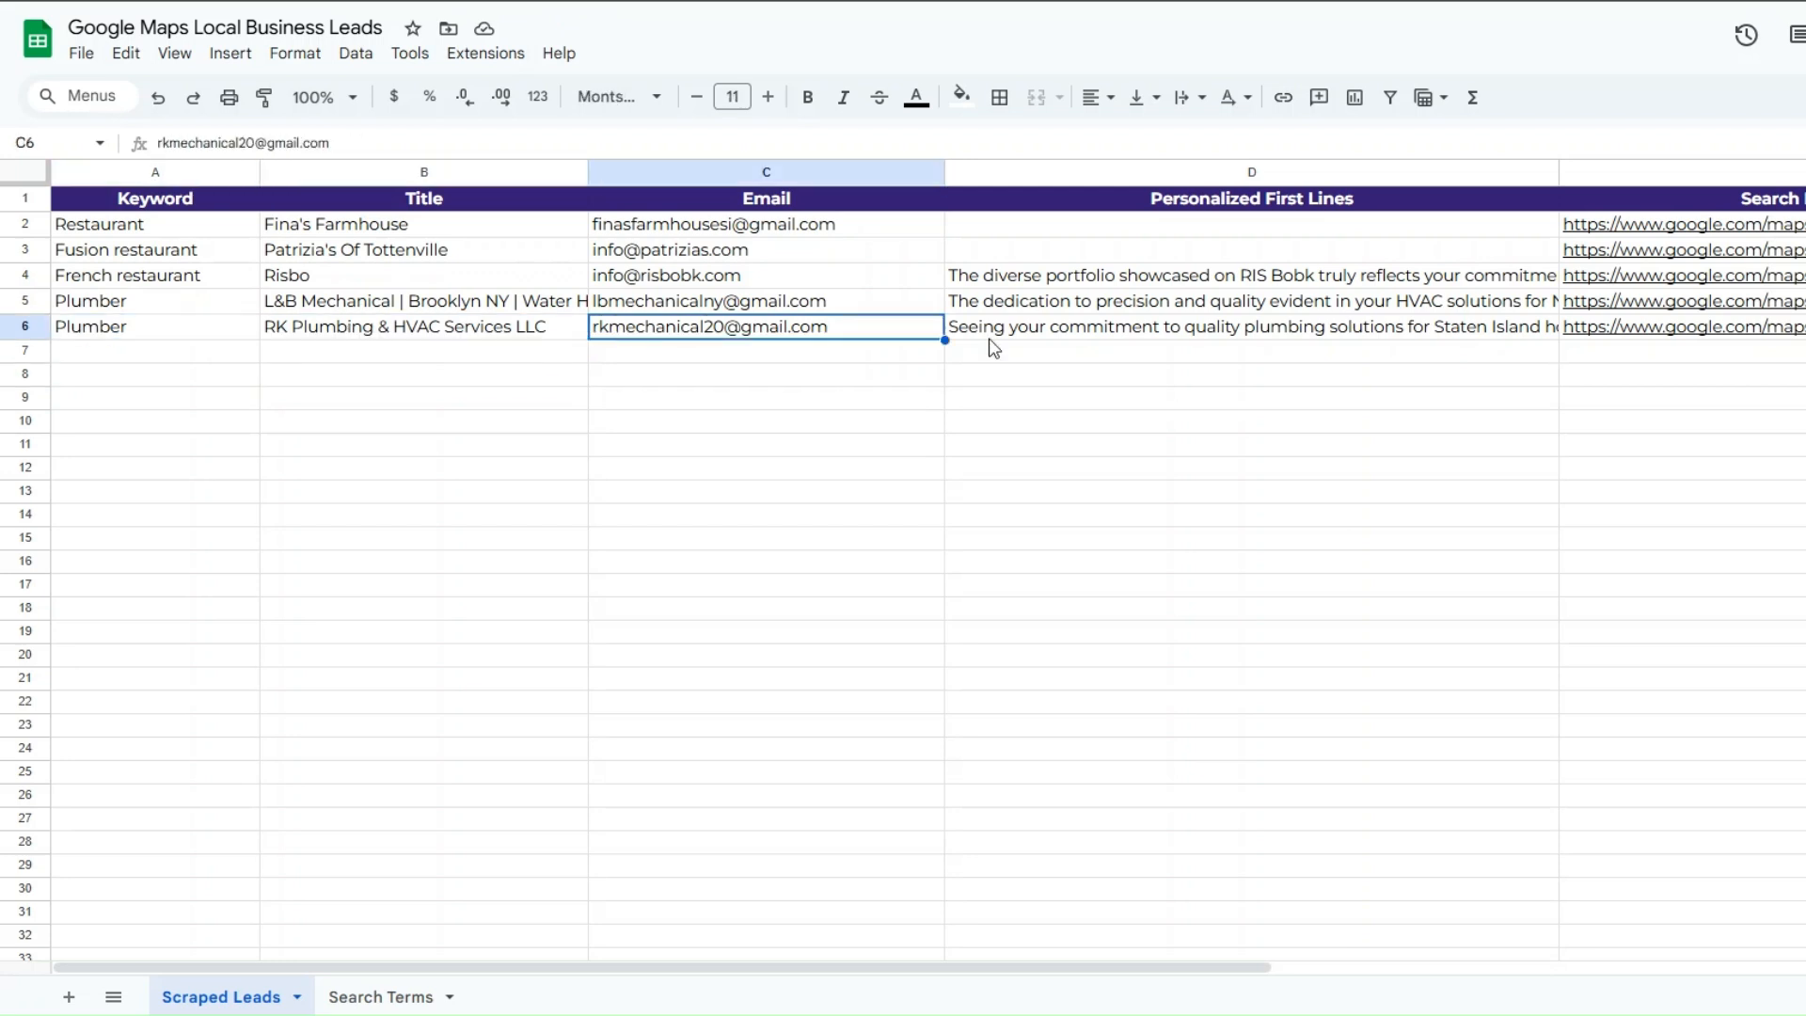
{"action": "left_click", "coordinate": [1063, 307]}
{"action": "double_click", "coordinate": [1062, 308]}
{"action": "left_click", "coordinate": [1060, 334]}
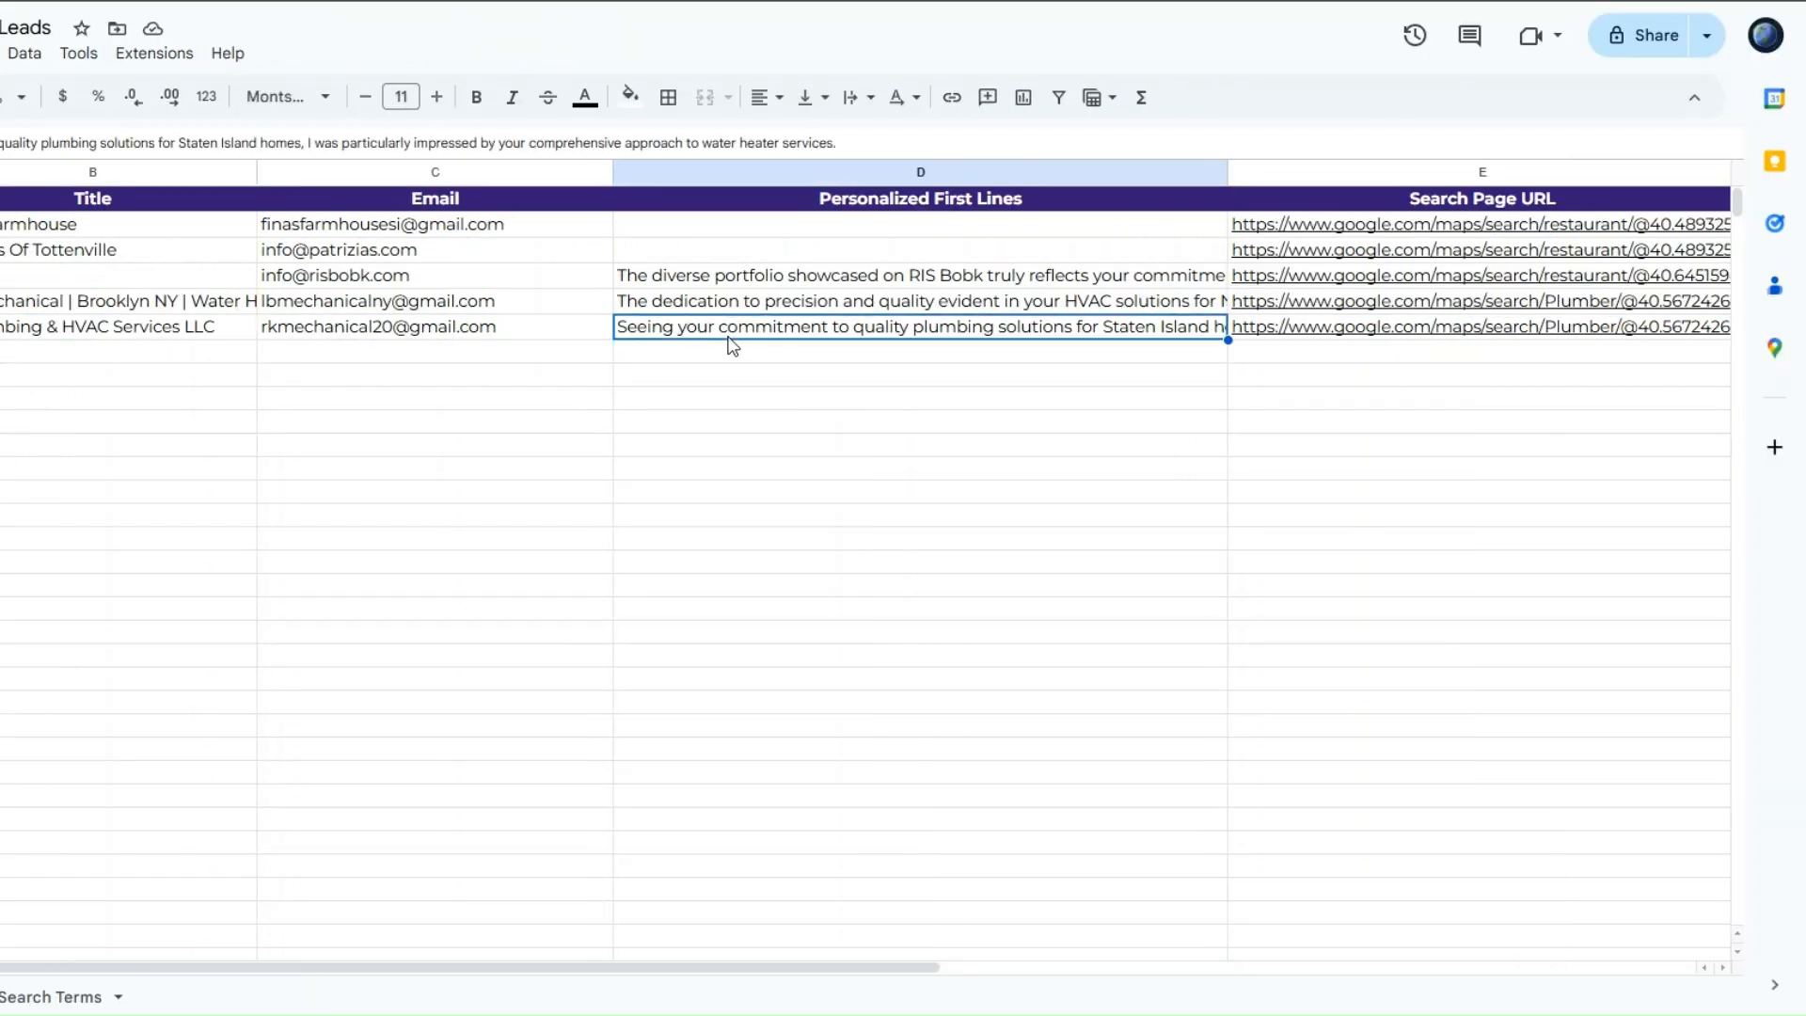
{"action": "double_click", "coordinate": [729, 335]}
{"action": "left_click", "coordinate": [962, 398]}
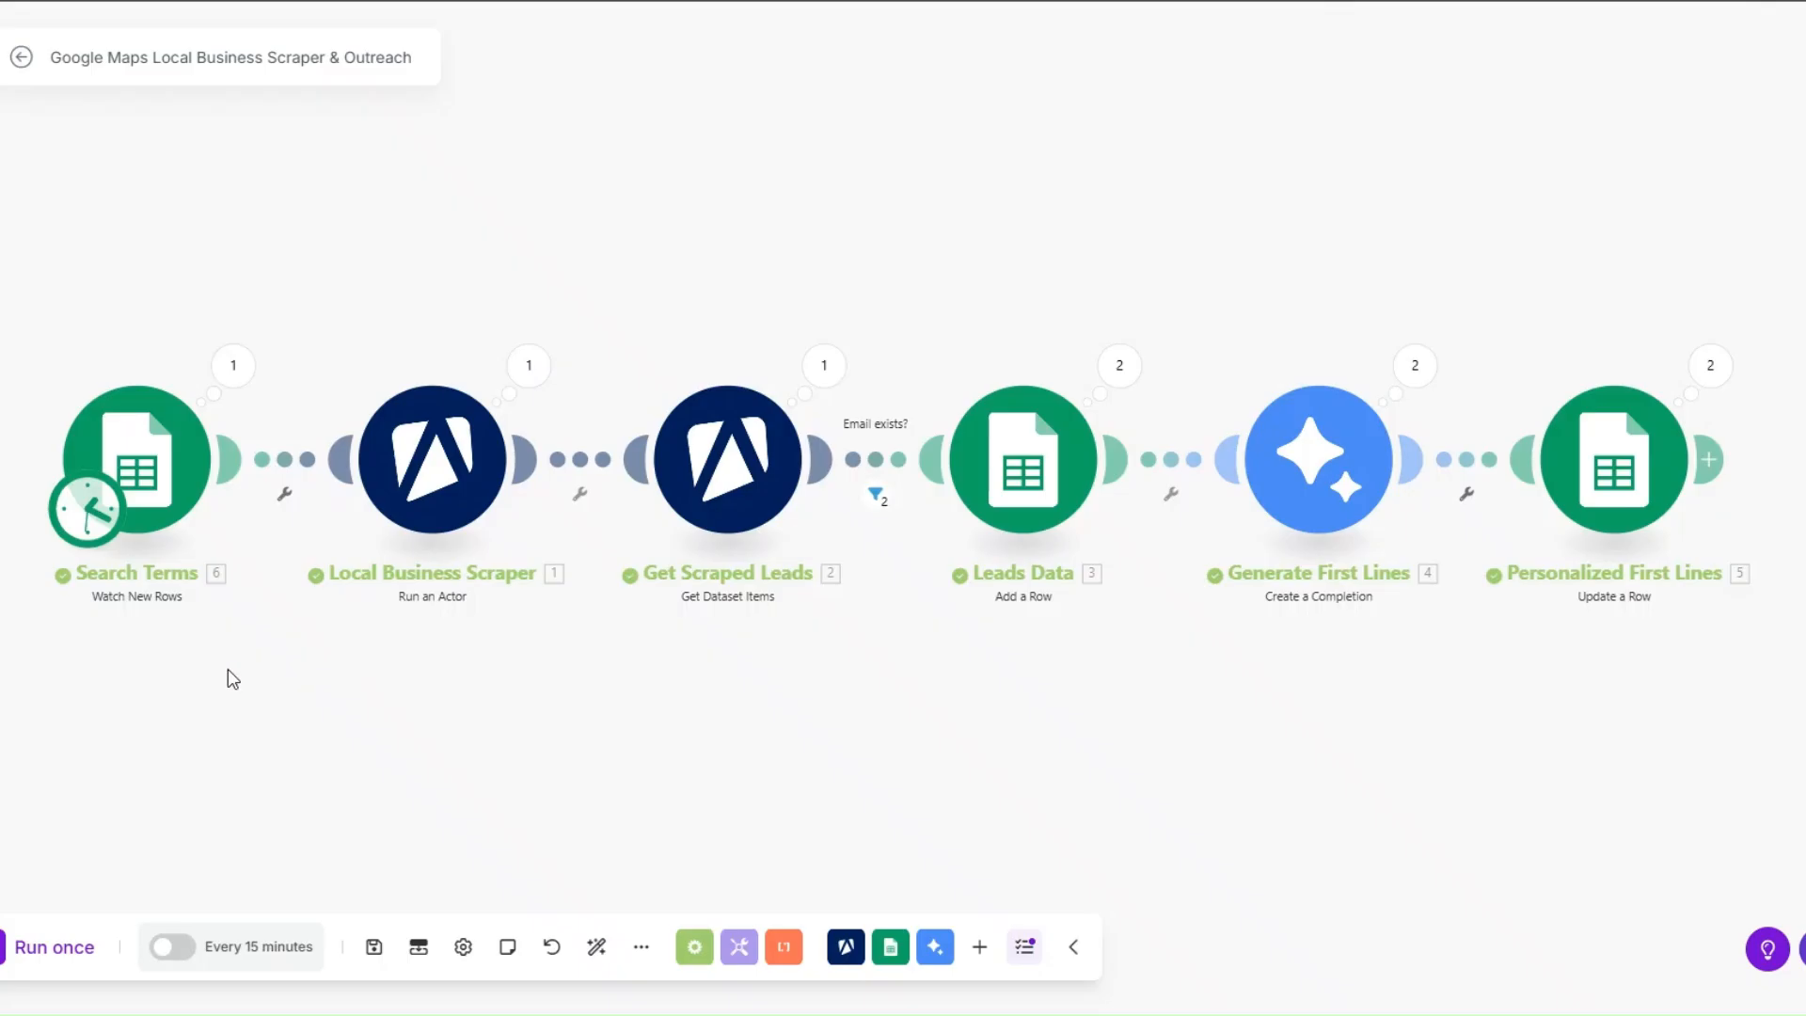
- Back in Make, add a lemlist Add Lead in Campaign module after the Personalized First Lines module
{"action": "left_click_drag", "start_coordinate": [869, 708], "coordinate": [797, 690]}
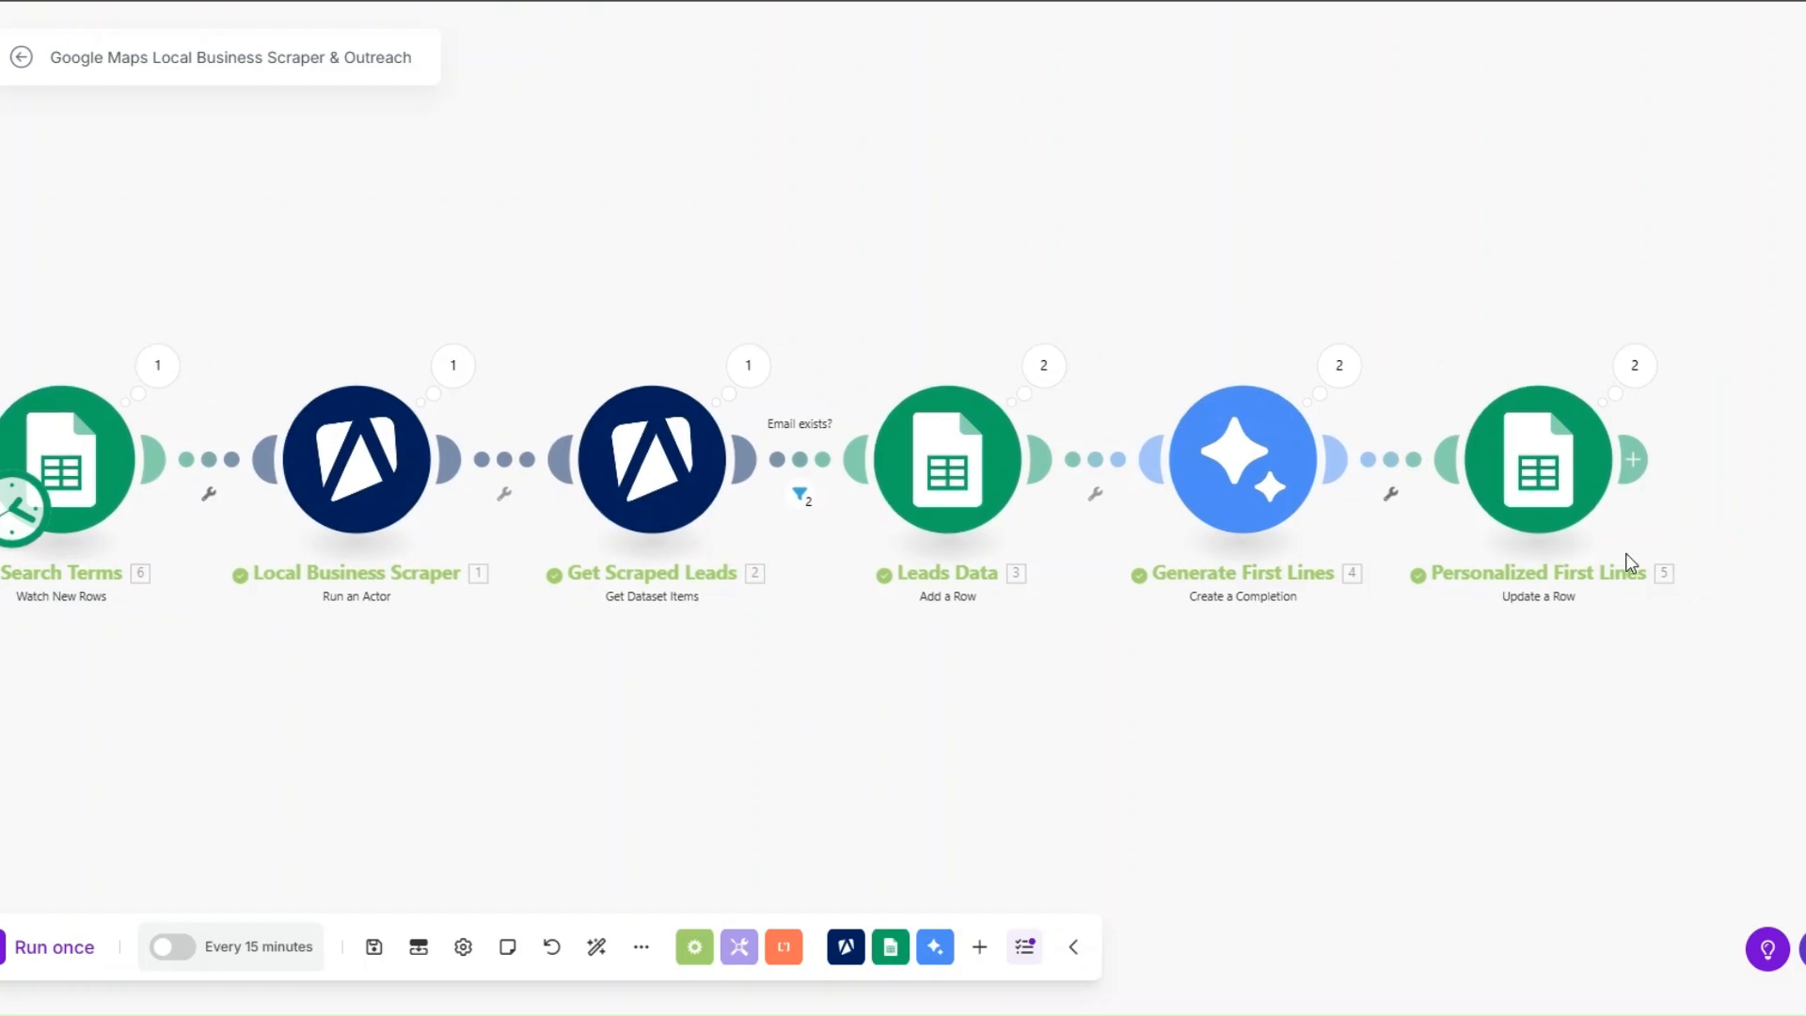
{"action": "scroll", "coordinate": [765, 653], "scroll_direction": "down", "scroll_amount": 1}
{"action": "left_click_drag", "start_coordinate": [771, 656], "coordinate": [799, 665]}
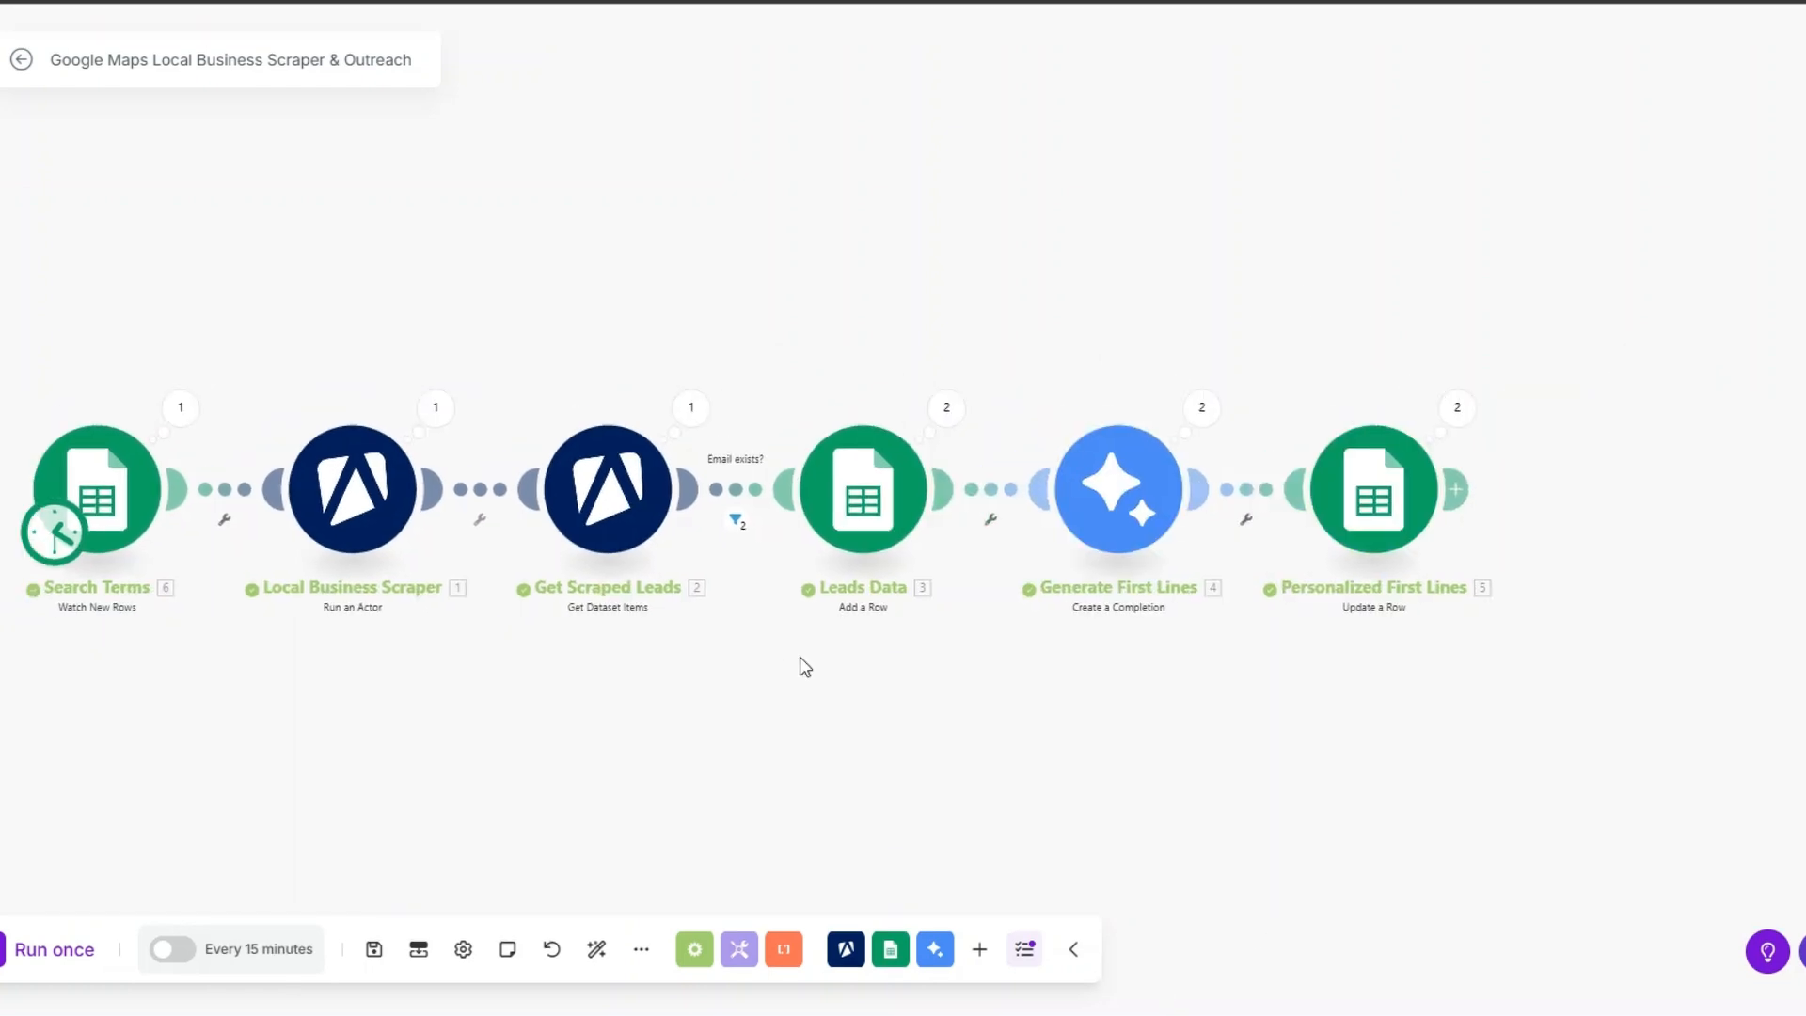
{"action": "left_click", "coordinate": [1464, 490]}
{"action": "left_click_drag", "start_coordinate": [956, 684], "coordinate": [801, 660]}
{"action": "scroll", "coordinate": [855, 671], "scroll_direction": "down", "scroll_amount": 2}
{"action": "left_click", "coordinate": [1273, 799]}
{"action": "type", "text": "lem"}
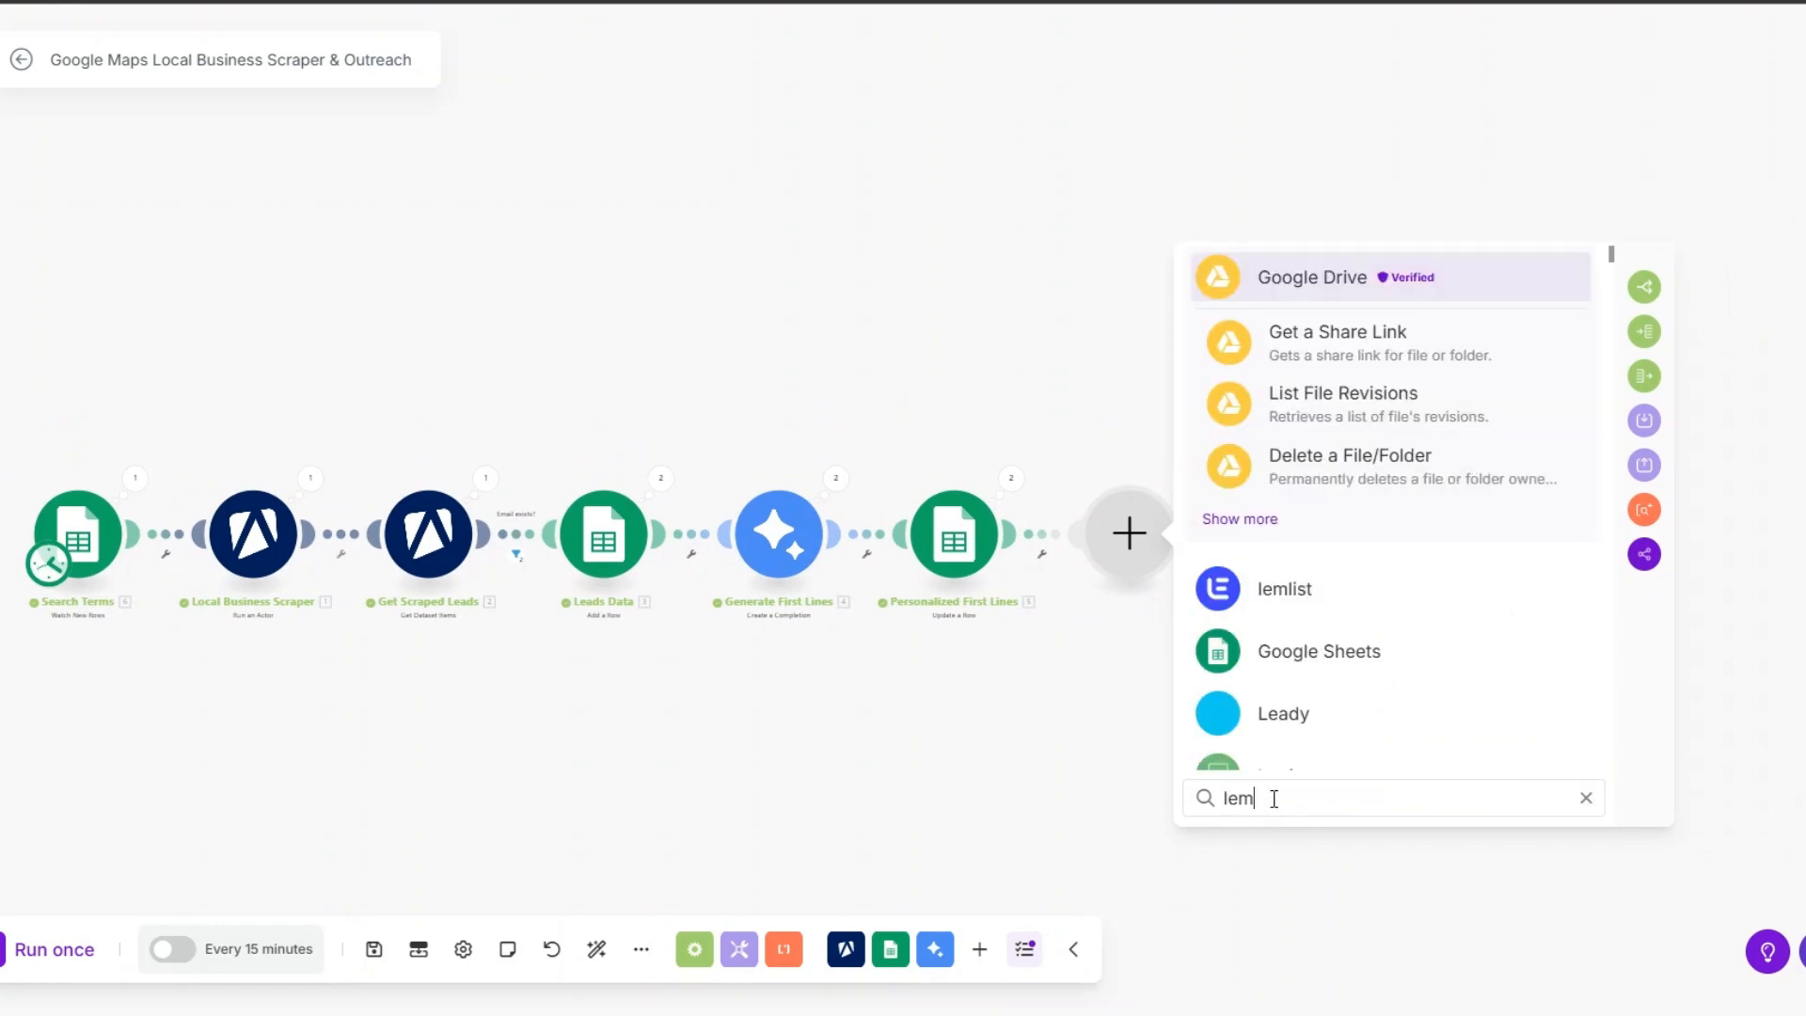
{"action": "left_click", "coordinate": [1314, 287]}
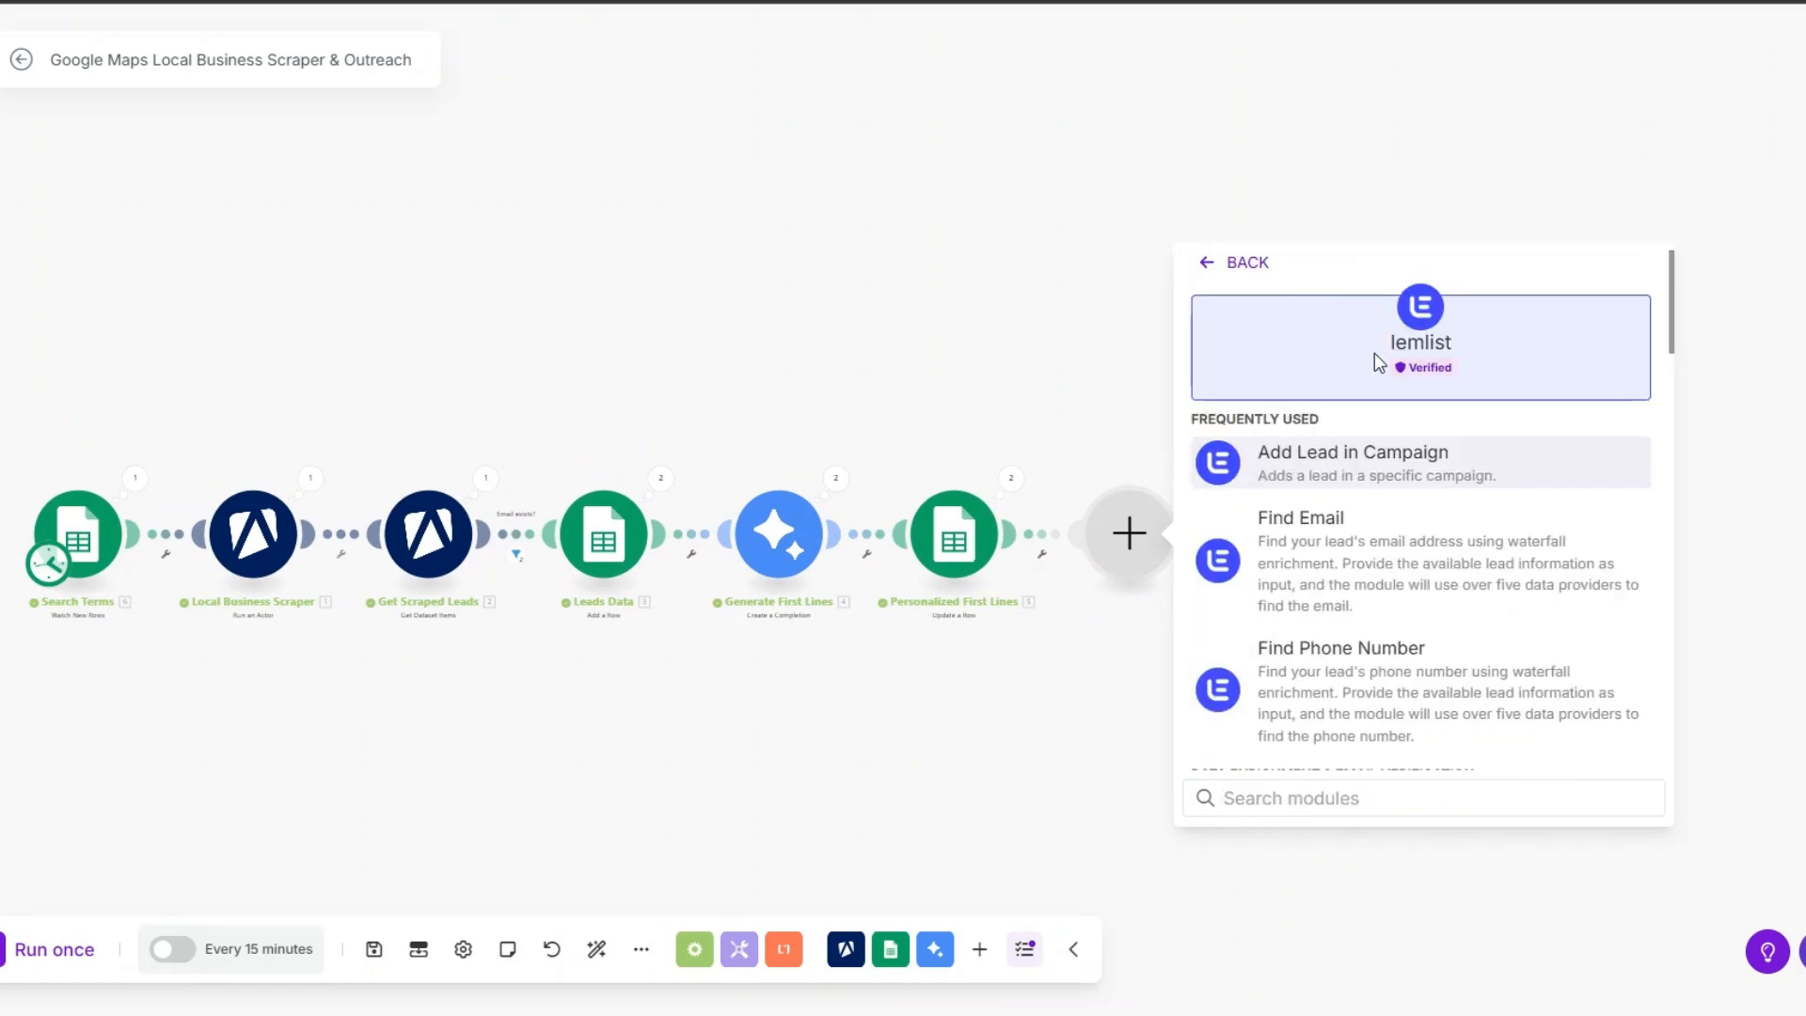
{"action": "left_click", "coordinate": [1343, 463]}
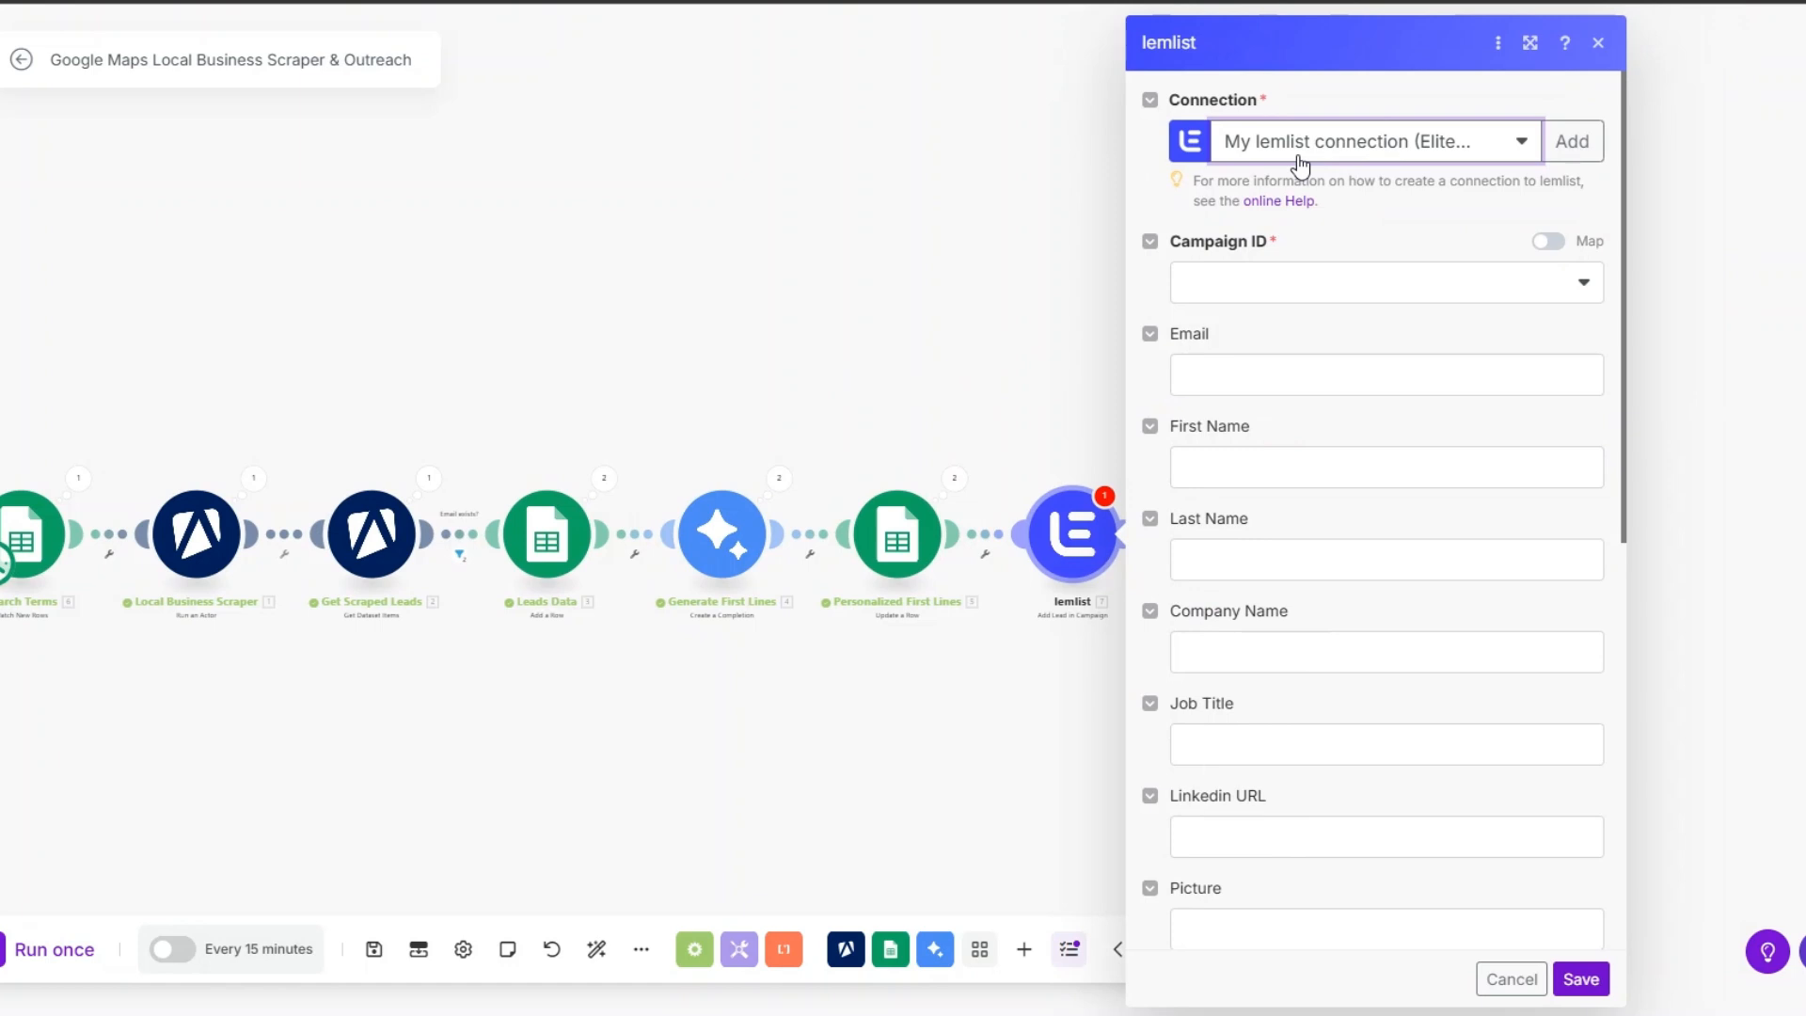
- Try to create a new lemlist connection, opening API key generation in lemlist's Integrations settings, and close the connection form
{"action": "left_click", "coordinate": [1572, 141]}
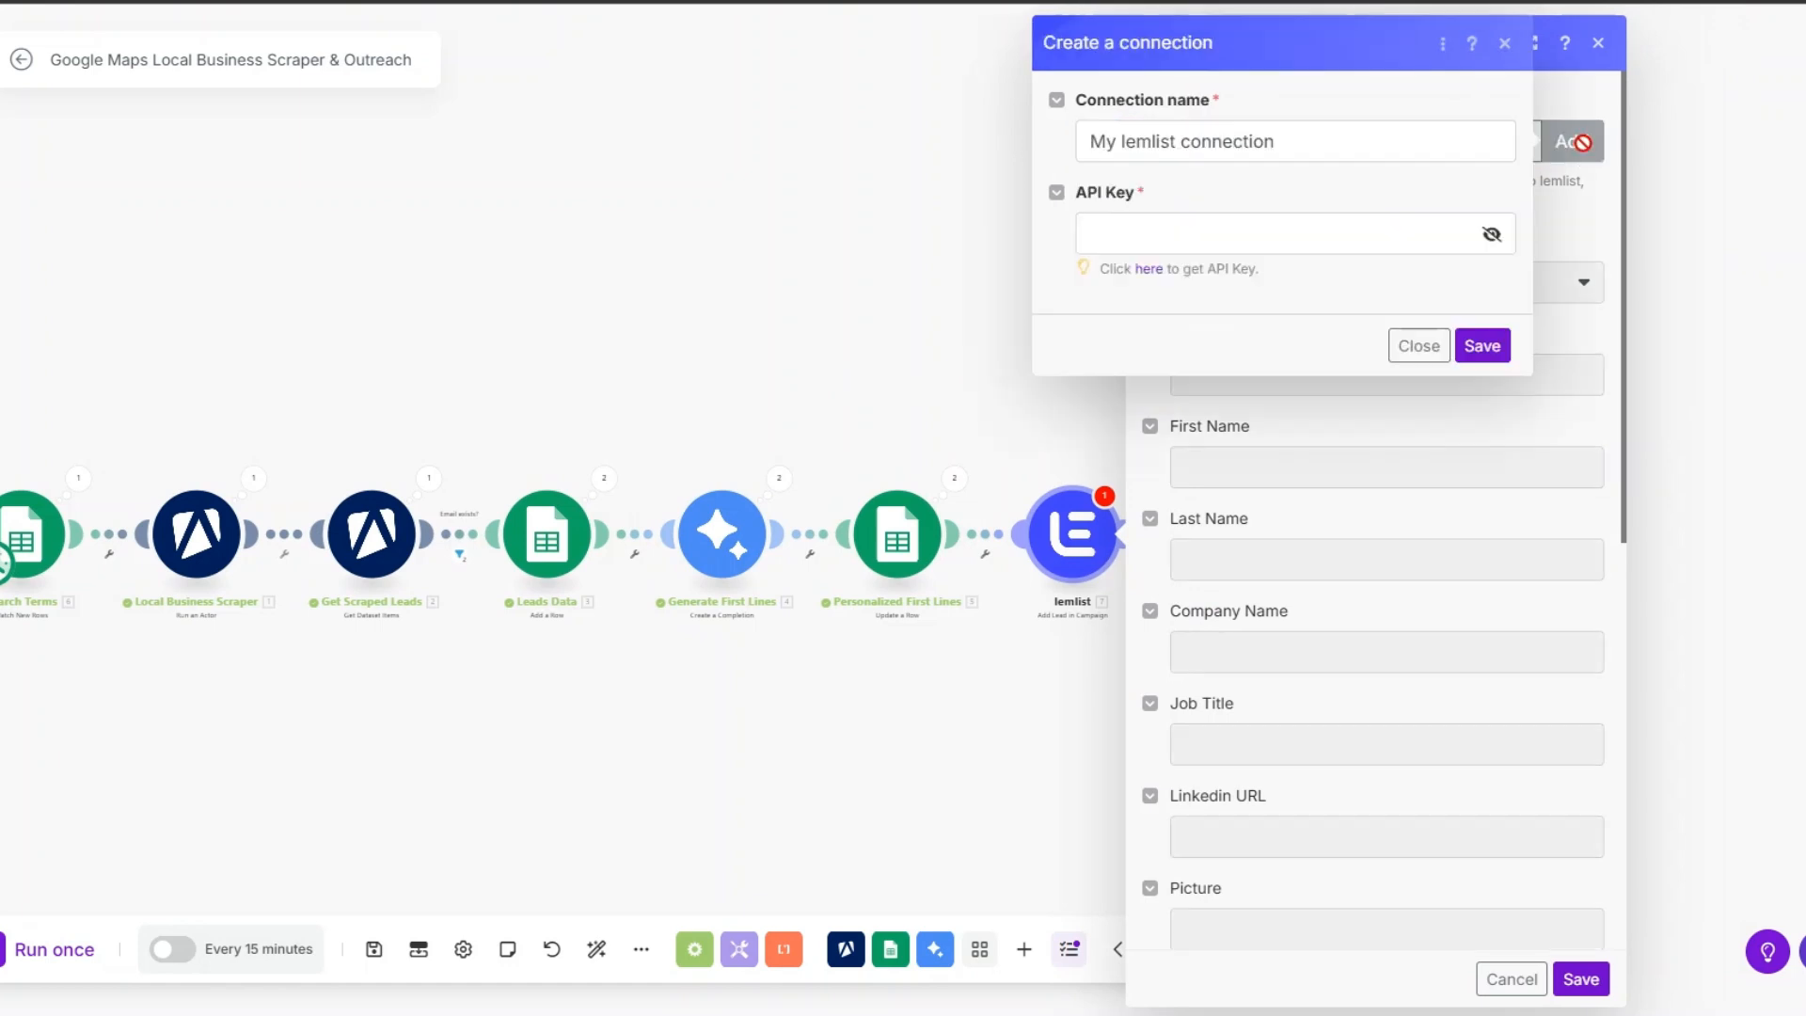
{"action": "left_click", "coordinate": [1301, 141]}
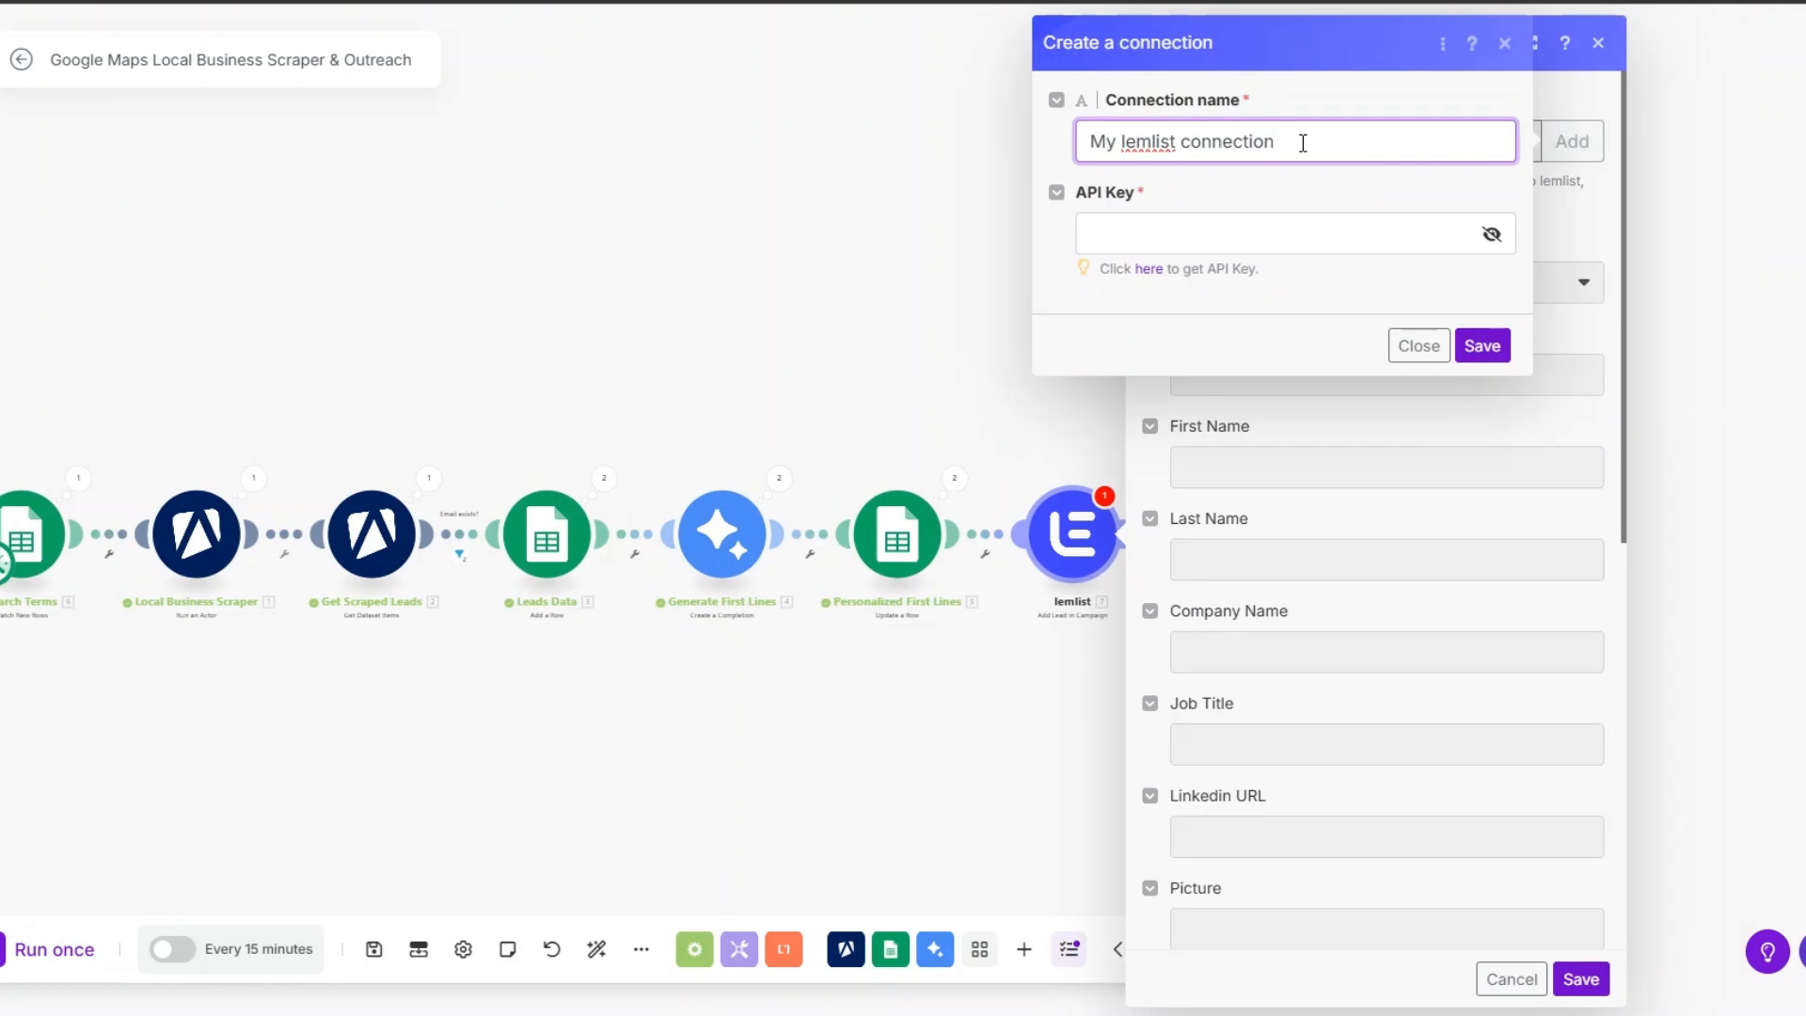
{"action": "left_click", "coordinate": [1153, 225]}
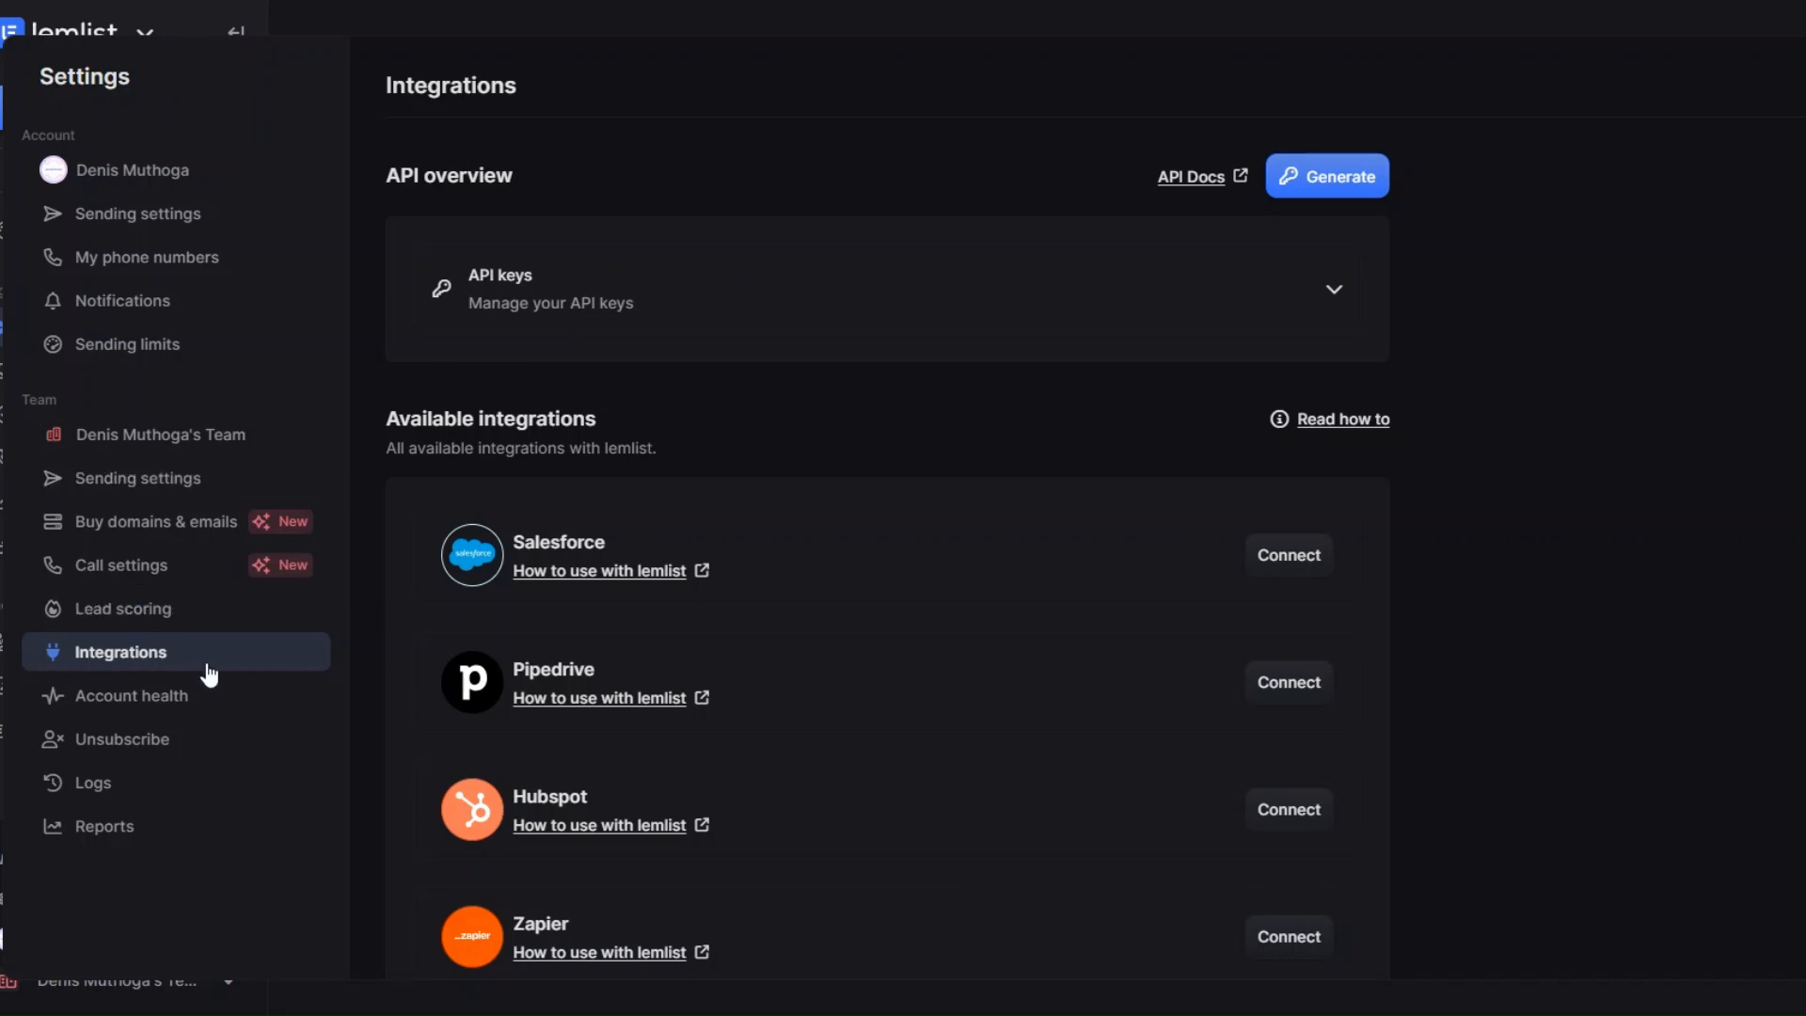
{"action": "left_click", "coordinate": [1340, 184]}
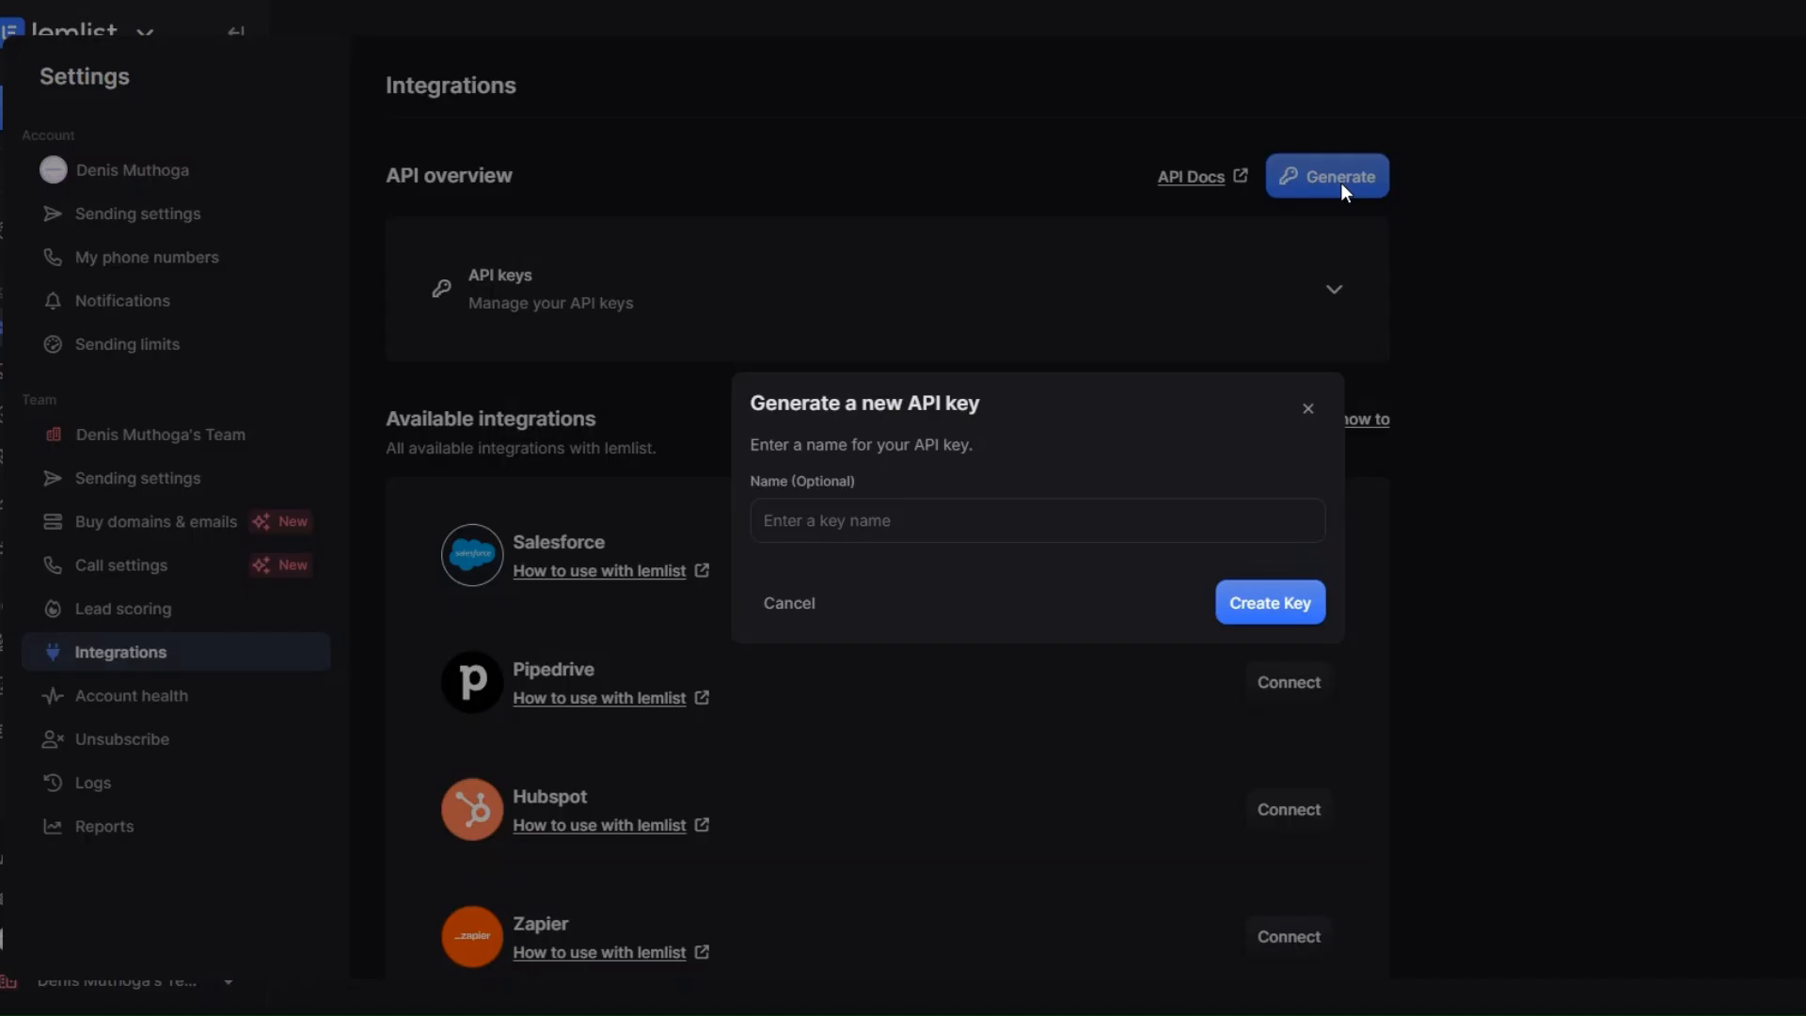
{"action": "left_click", "coordinate": [818, 529]}
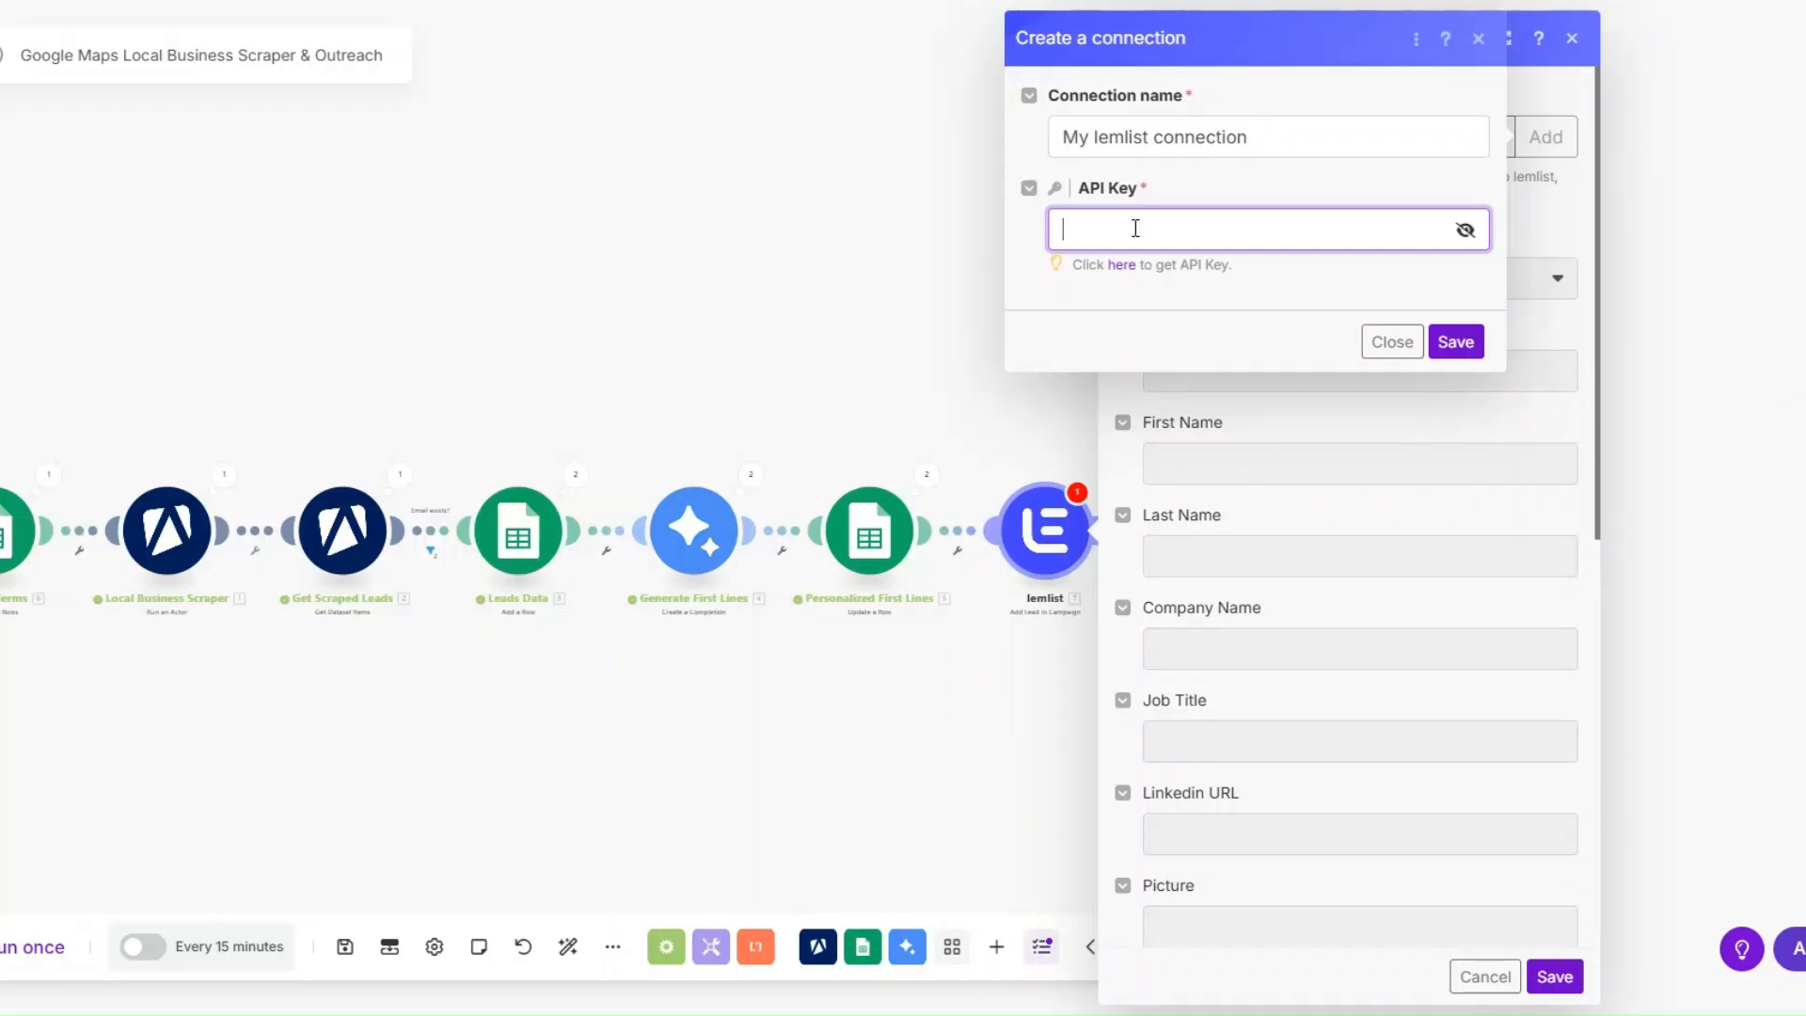
{"action": "left_click", "coordinate": [1453, 353]}
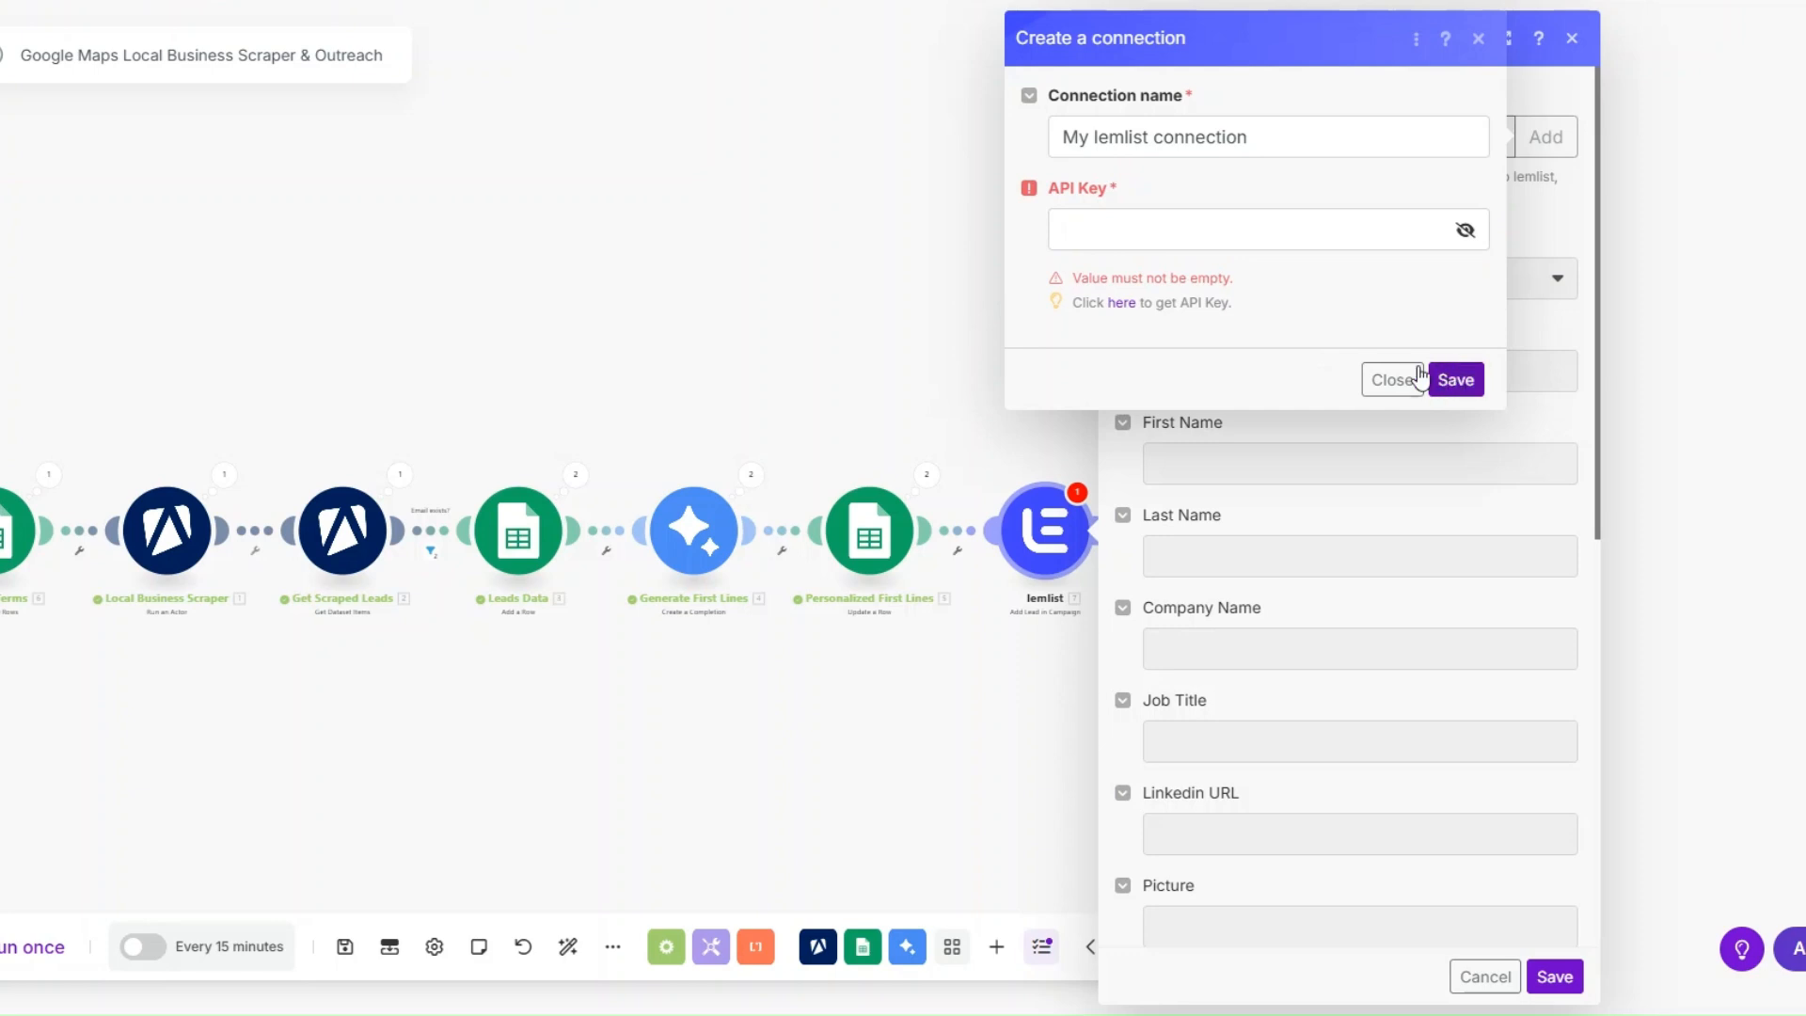
{"action": "left_click", "coordinate": [1477, 39]}
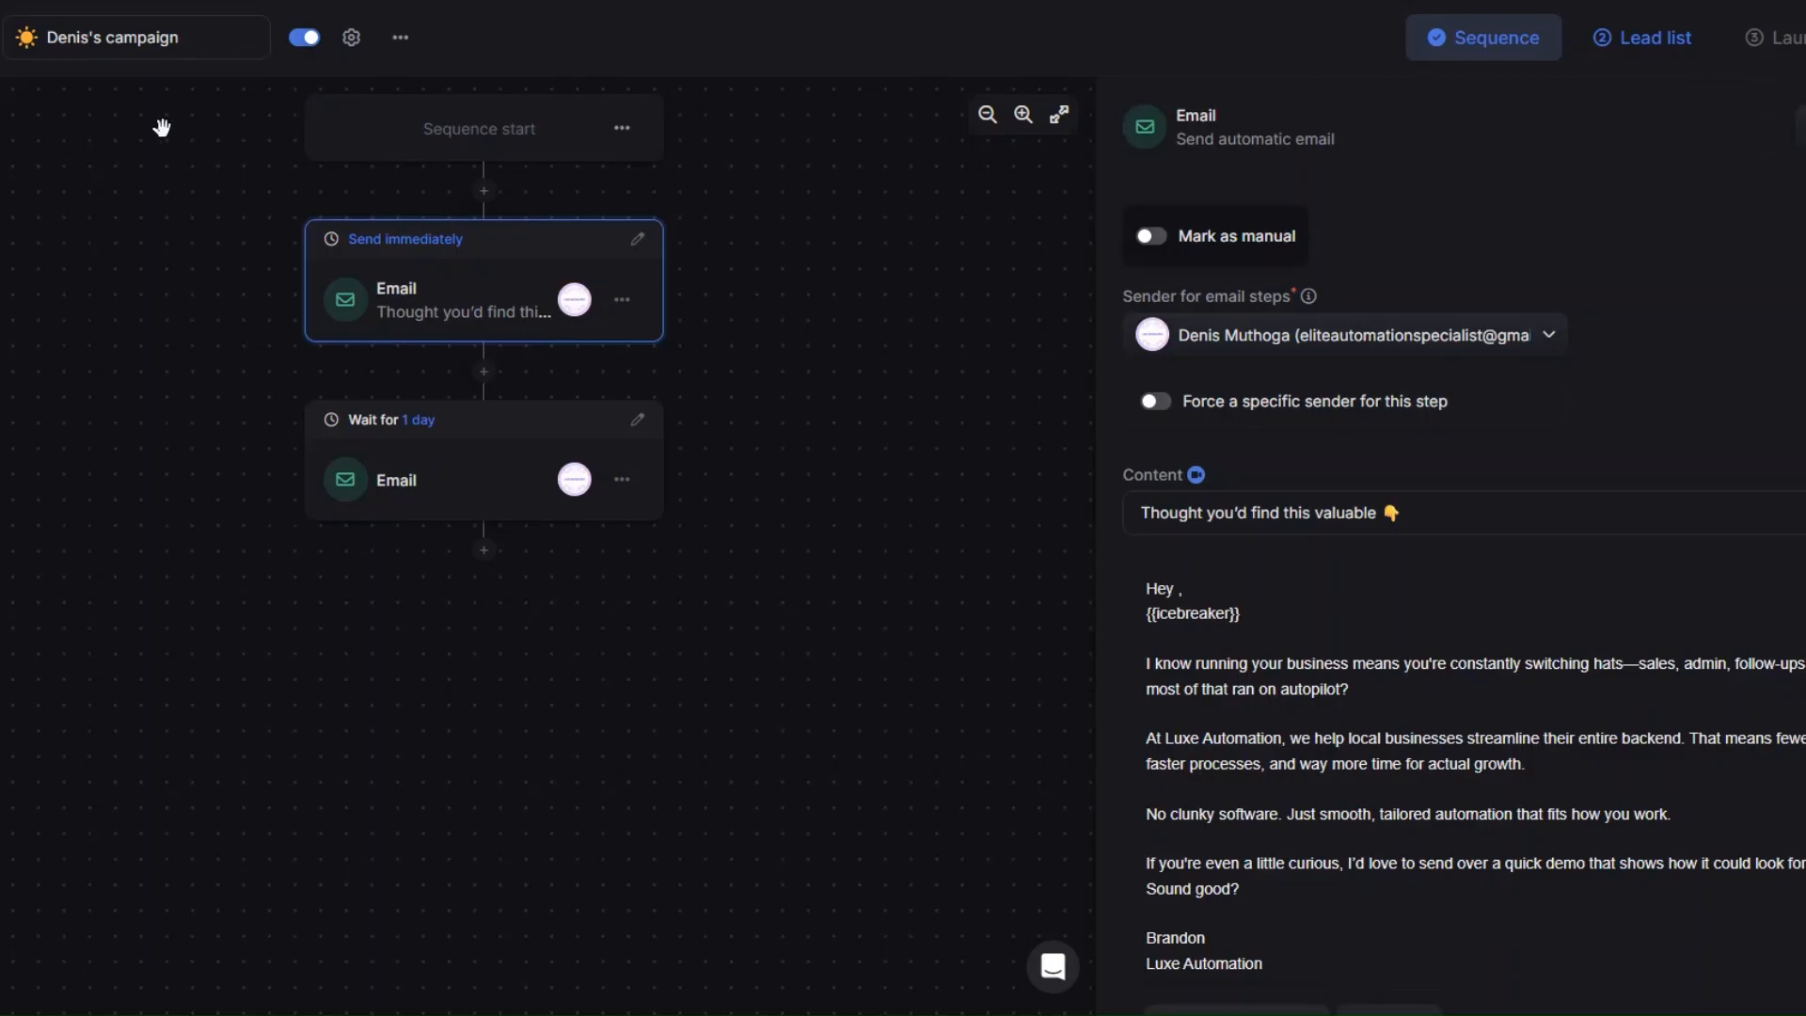
- Review the first email with its {{icebreaker}} variable and the 1-day follow-up email in the lemlist campaign sequence
{"action": "scroll", "coordinate": [1263, 560], "scroll_direction": "down", "scroll_amount": 1}
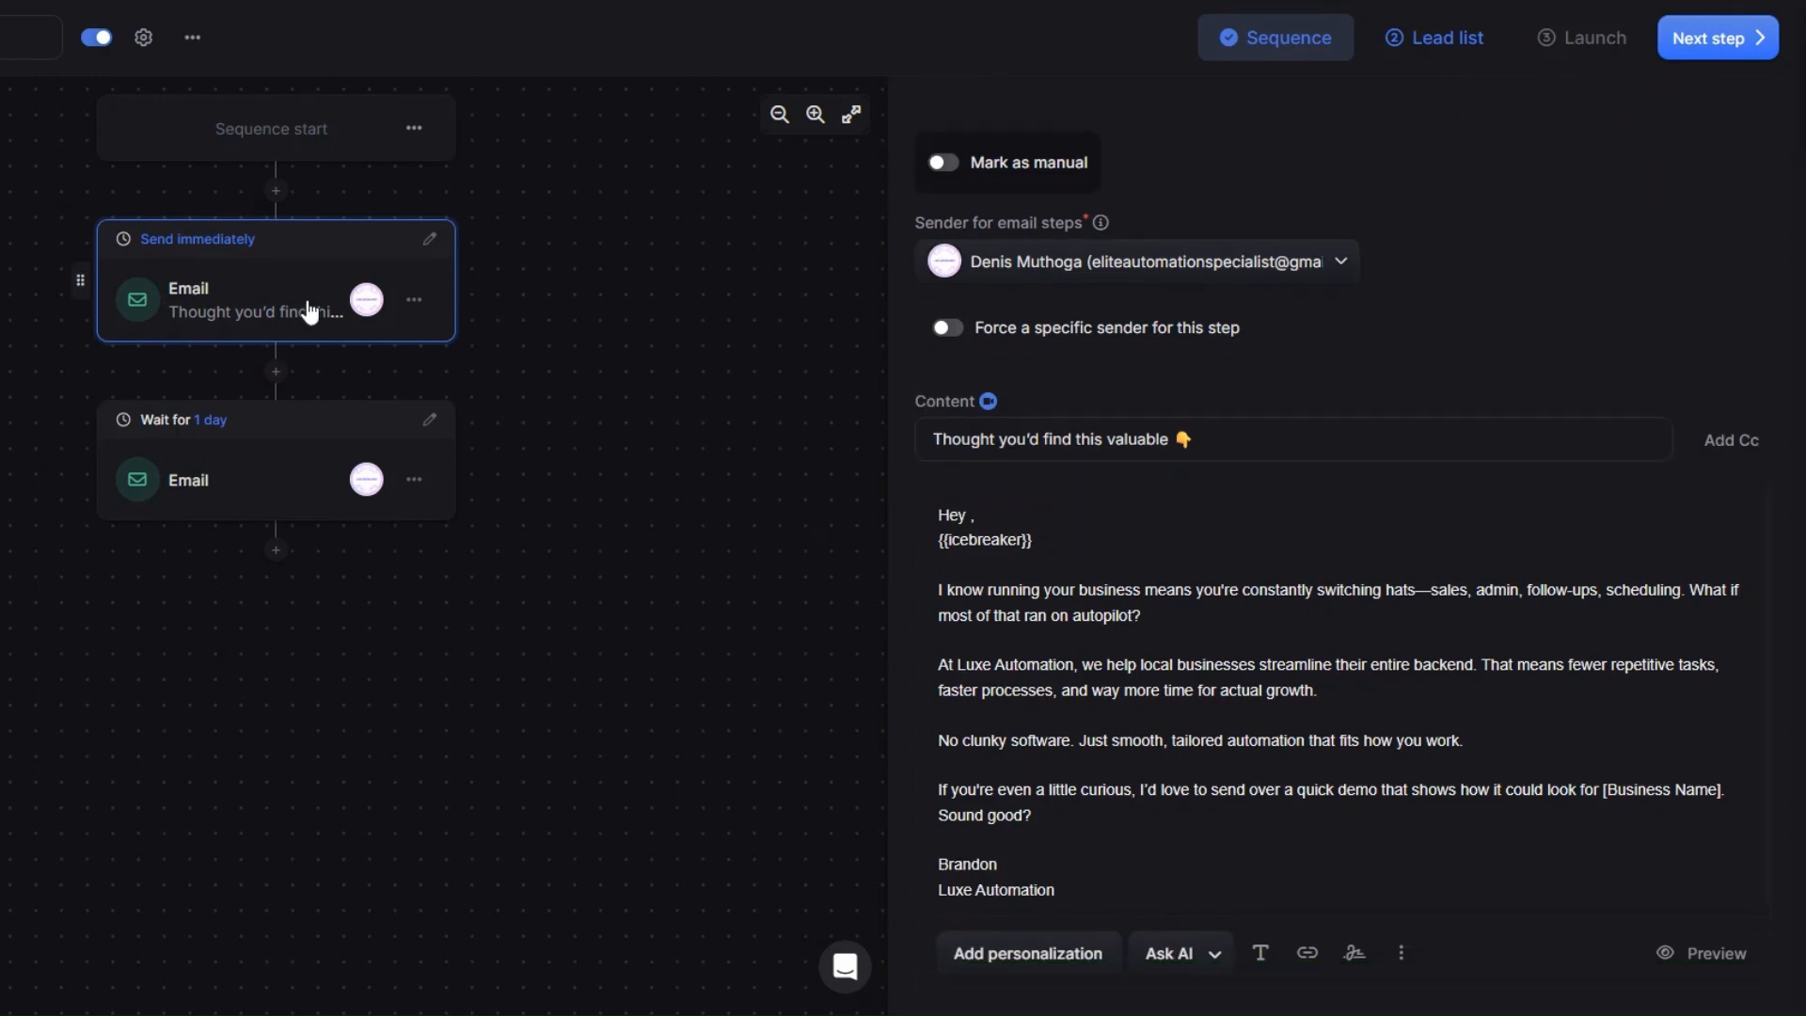
{"action": "scroll", "coordinate": [1160, 557], "scroll_direction": "down", "scroll_amount": 1}
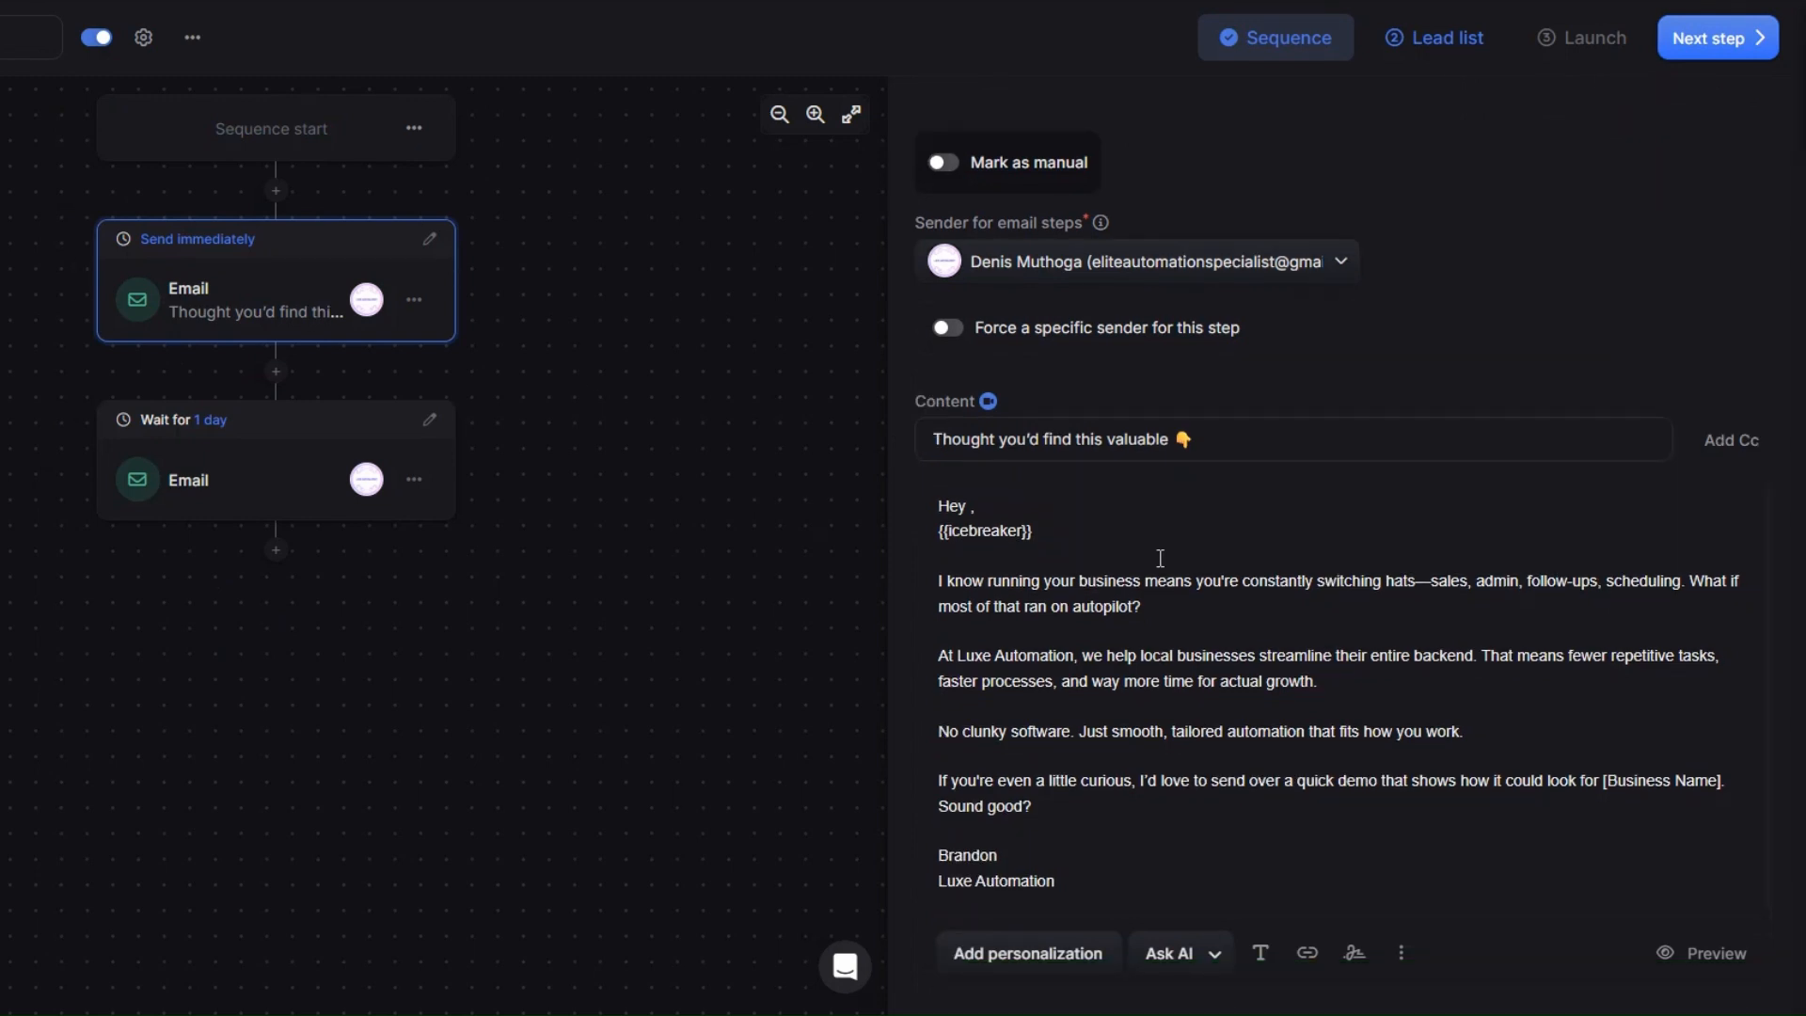
{"action": "left_click_drag", "start_coordinate": [1038, 533], "coordinate": [929, 538]}
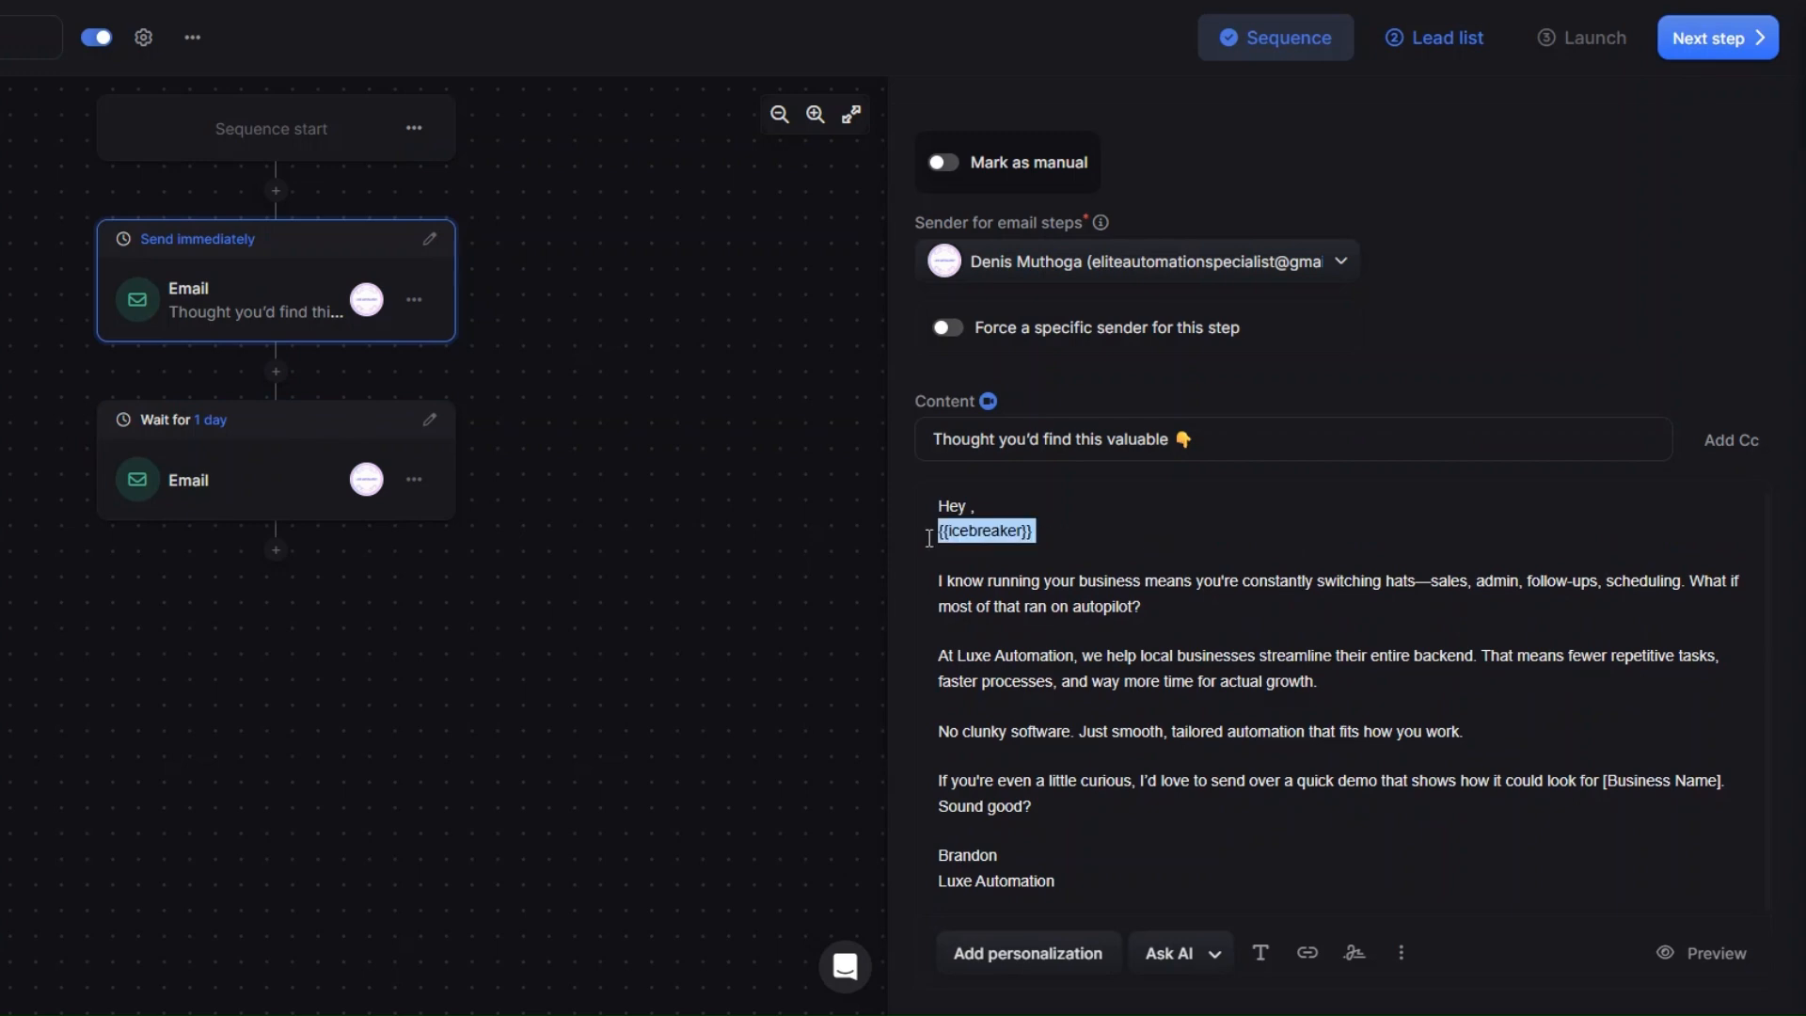
{"action": "left_click", "coordinate": [988, 605]}
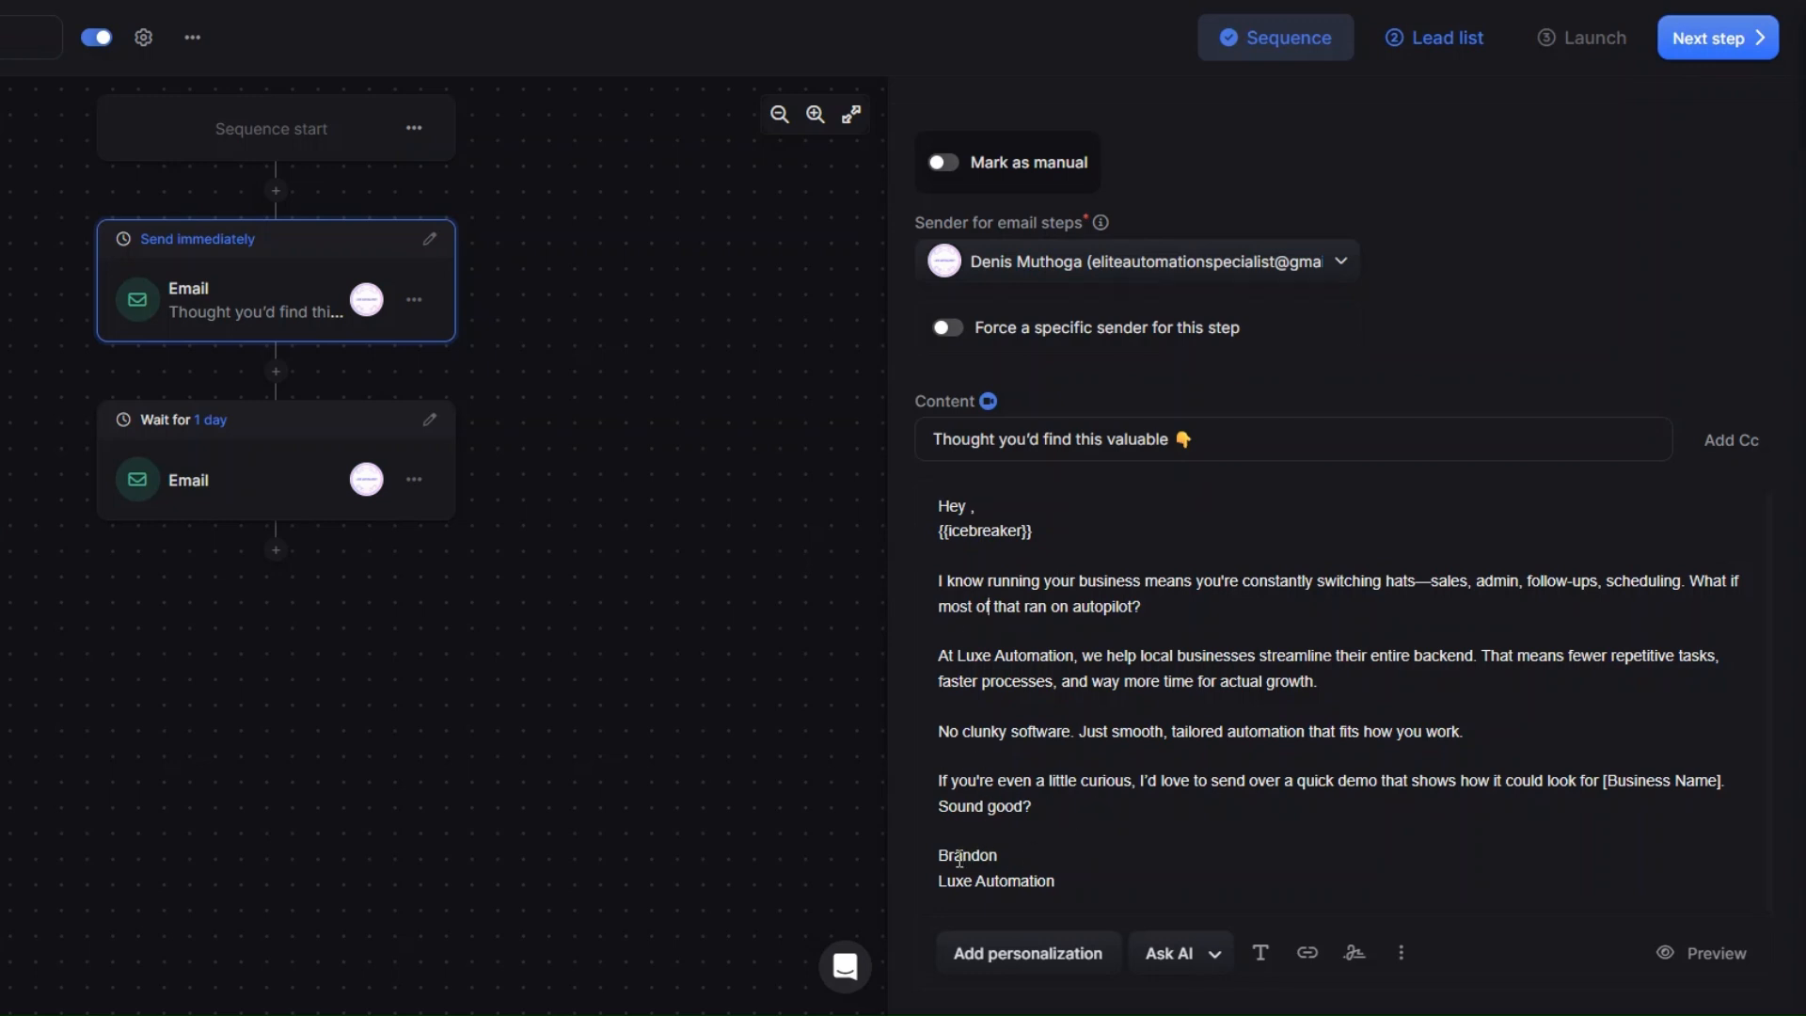
{"action": "left_click", "coordinate": [283, 481]}
{"action": "left_click", "coordinate": [984, 566]}
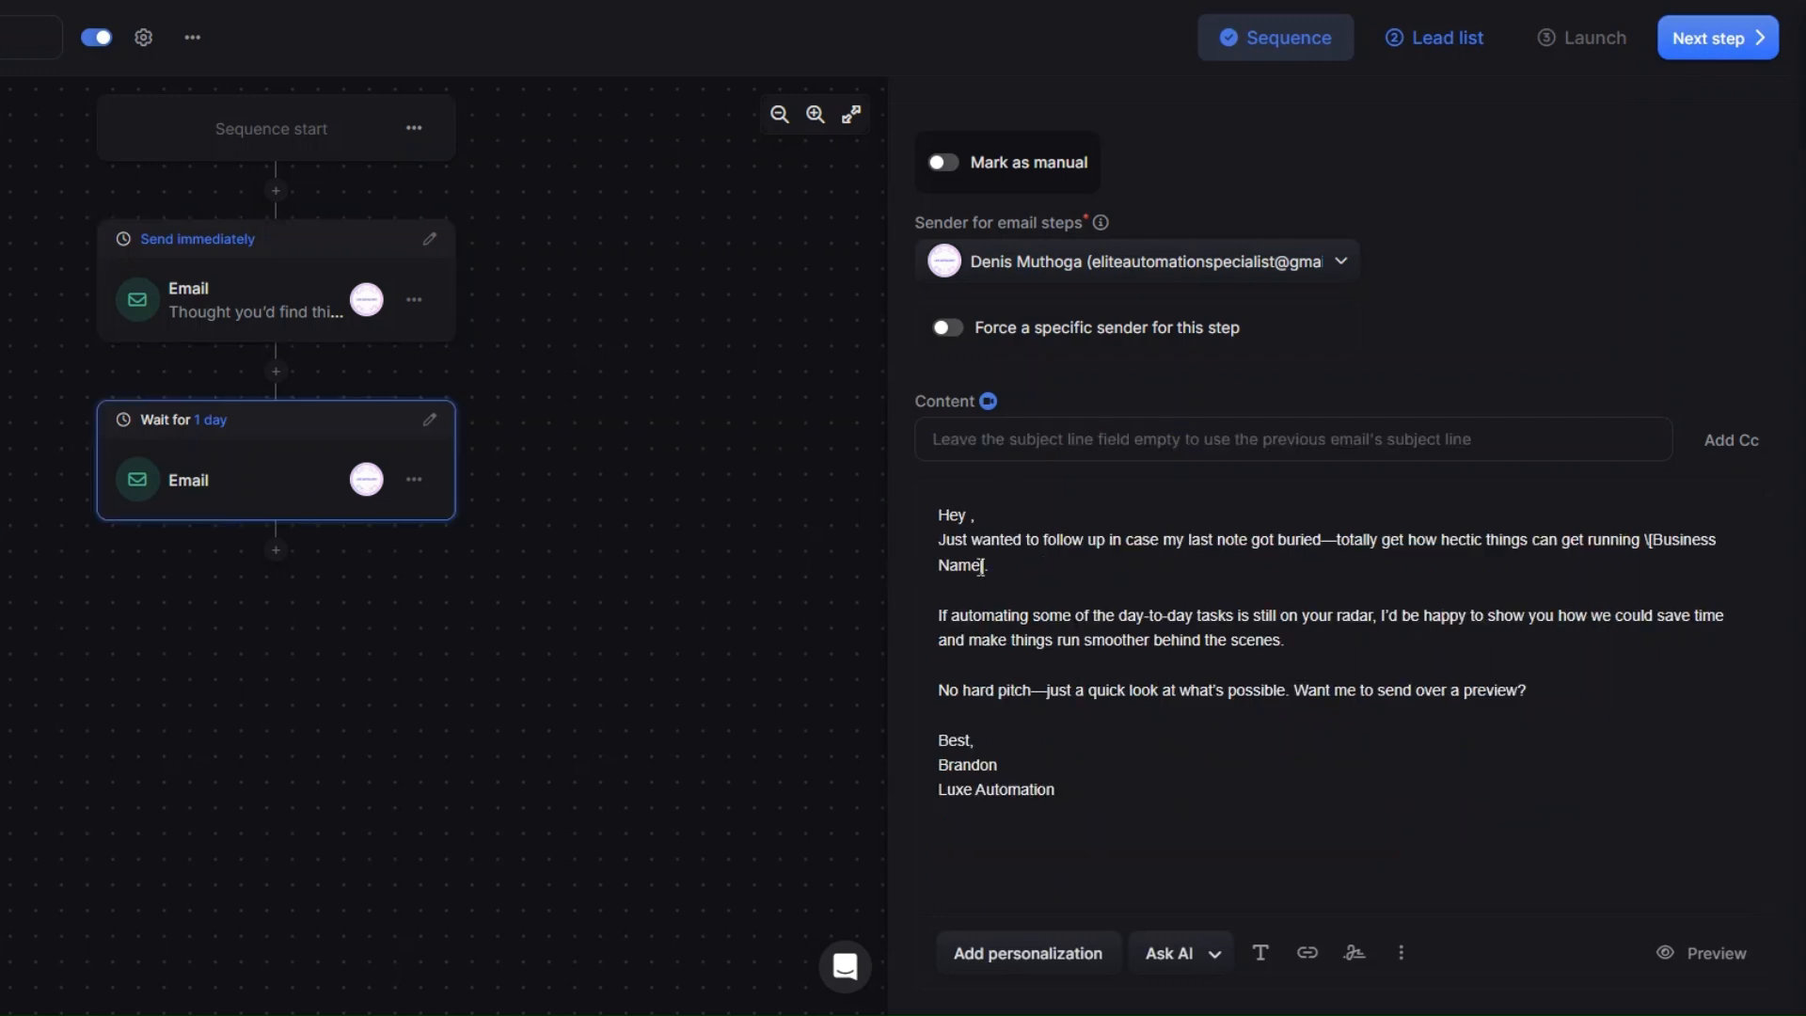
{"action": "left_click", "coordinate": [939, 516]}
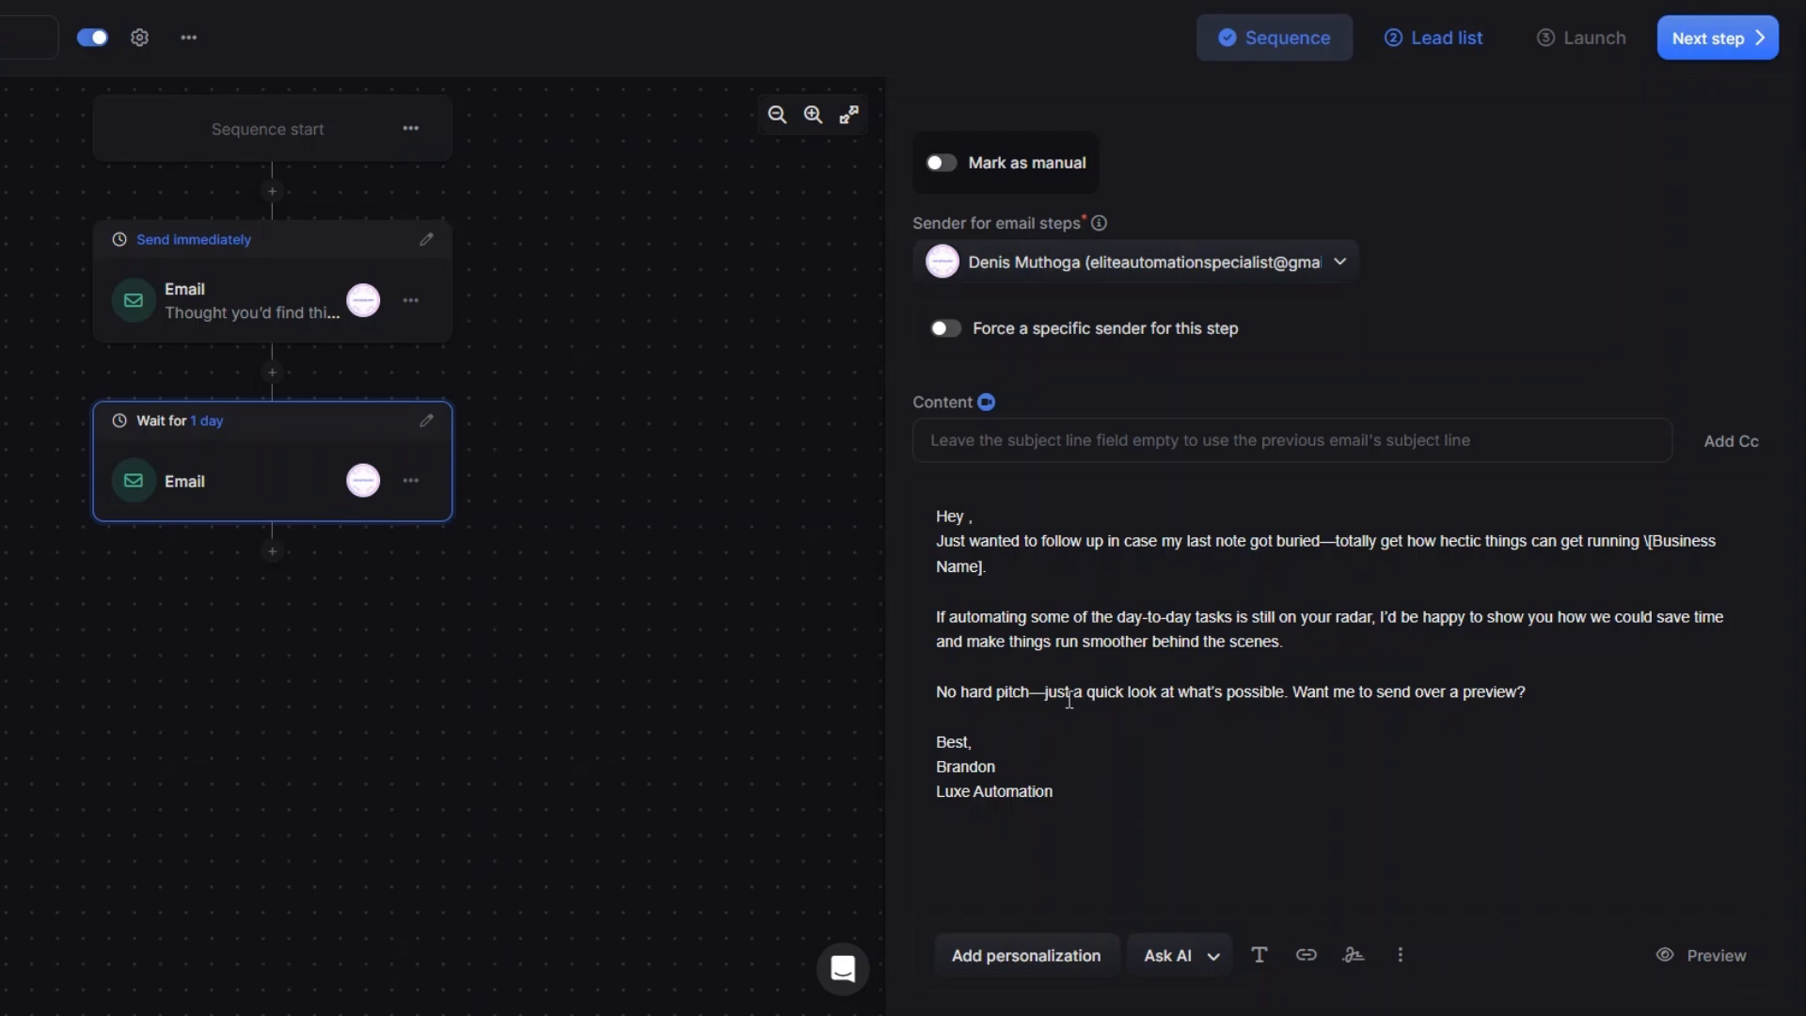
{"action": "left_click", "coordinate": [1538, 693]}
{"action": "left_click", "coordinate": [324, 289]}
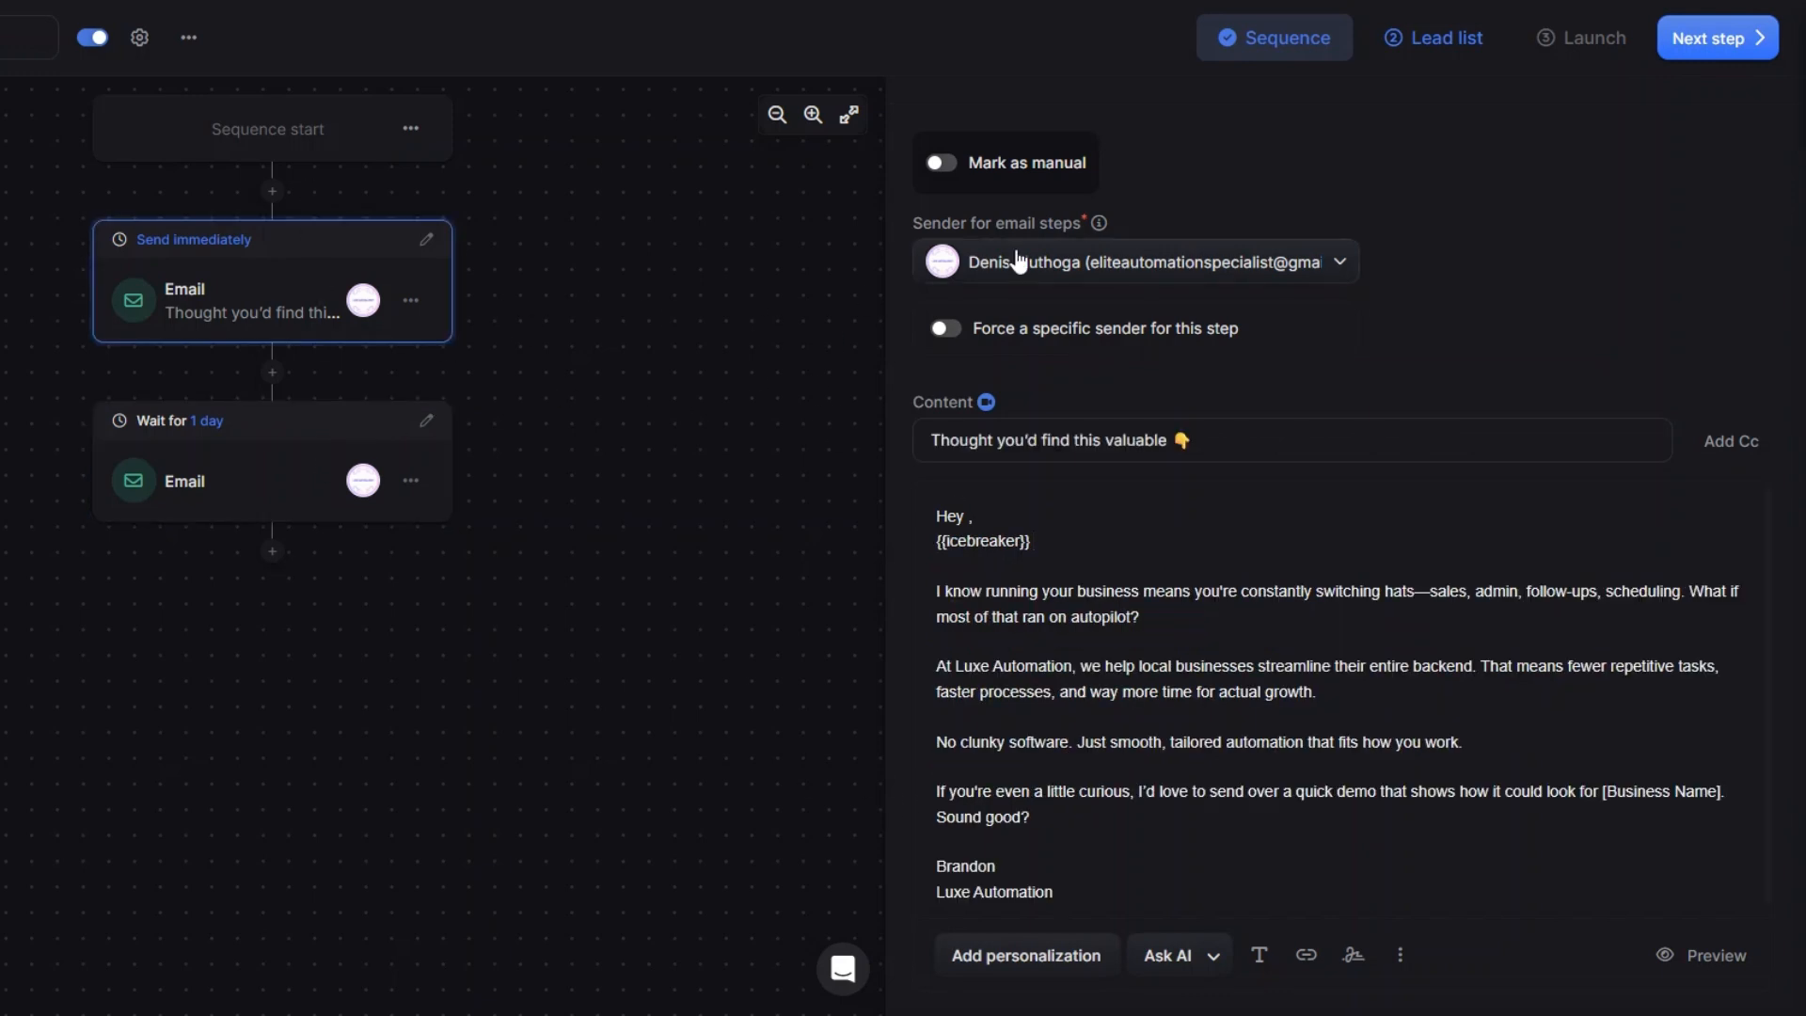
{"action": "left_click", "coordinate": [1421, 36]}
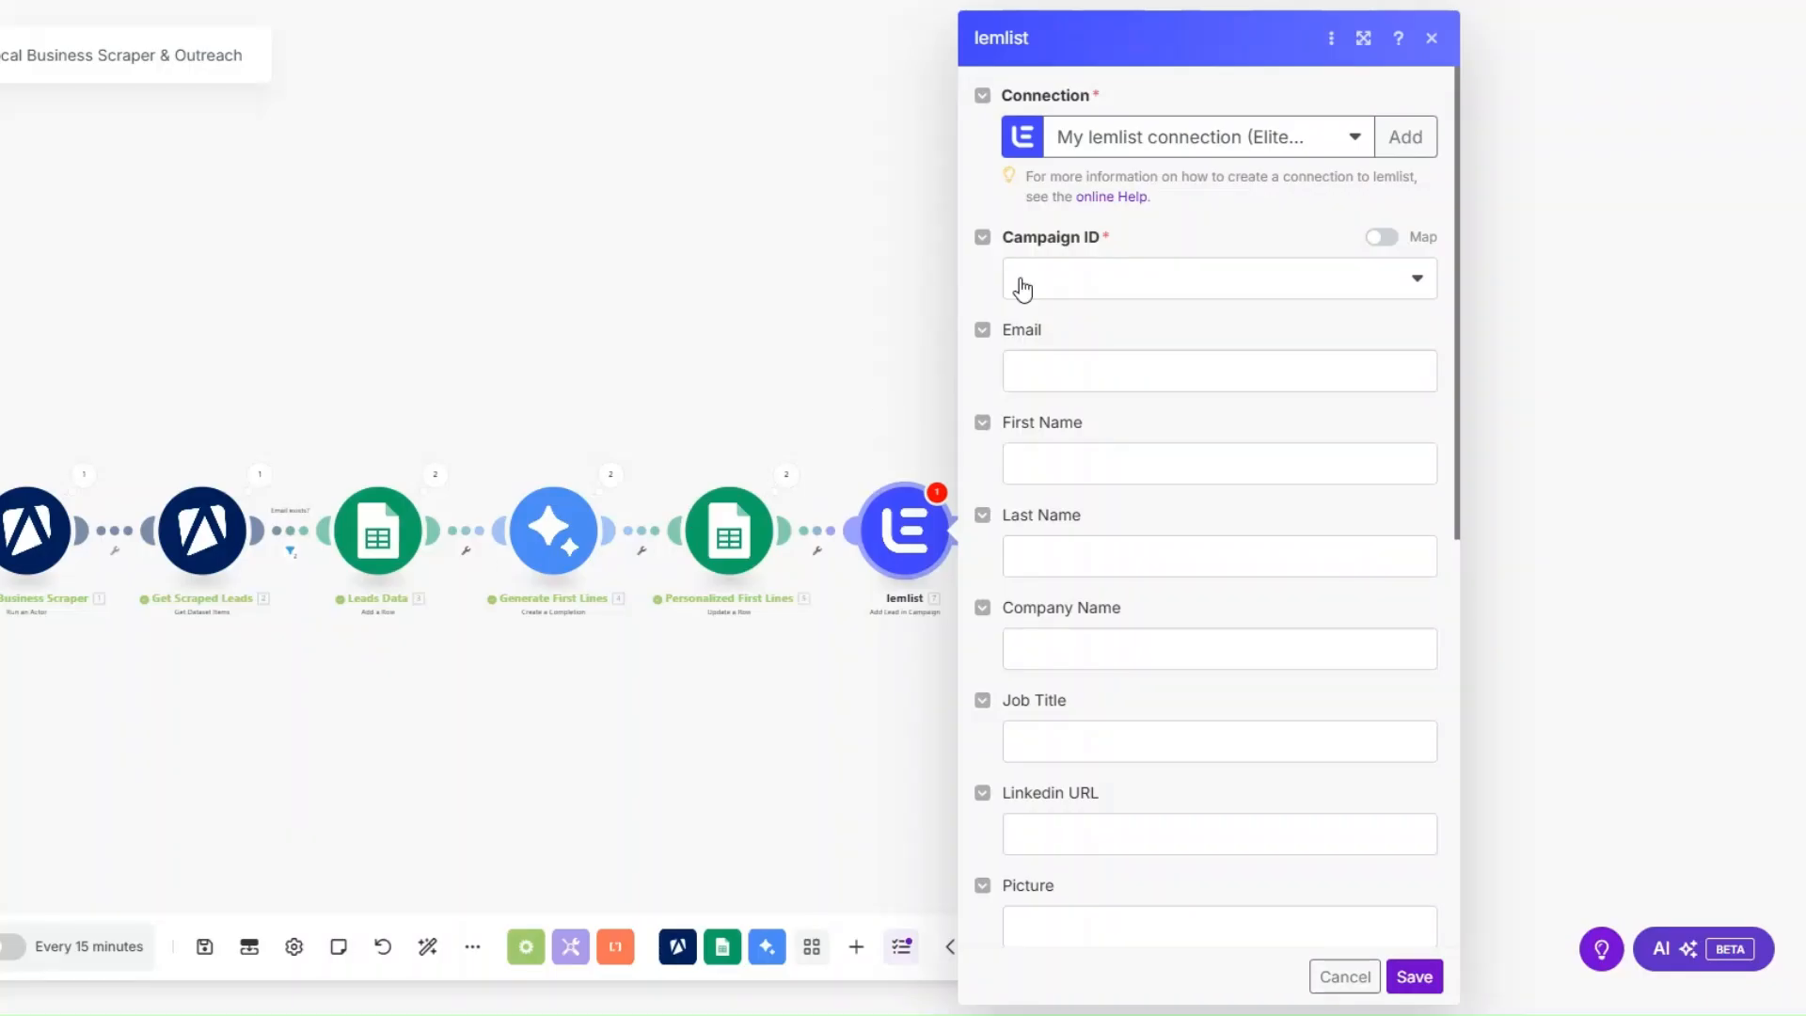
- Select the first listed campaign in Make's lemlist module and map its Email to the emails[] item of Get Scraped Leads
{"action": "left_click", "coordinate": [1022, 287]}
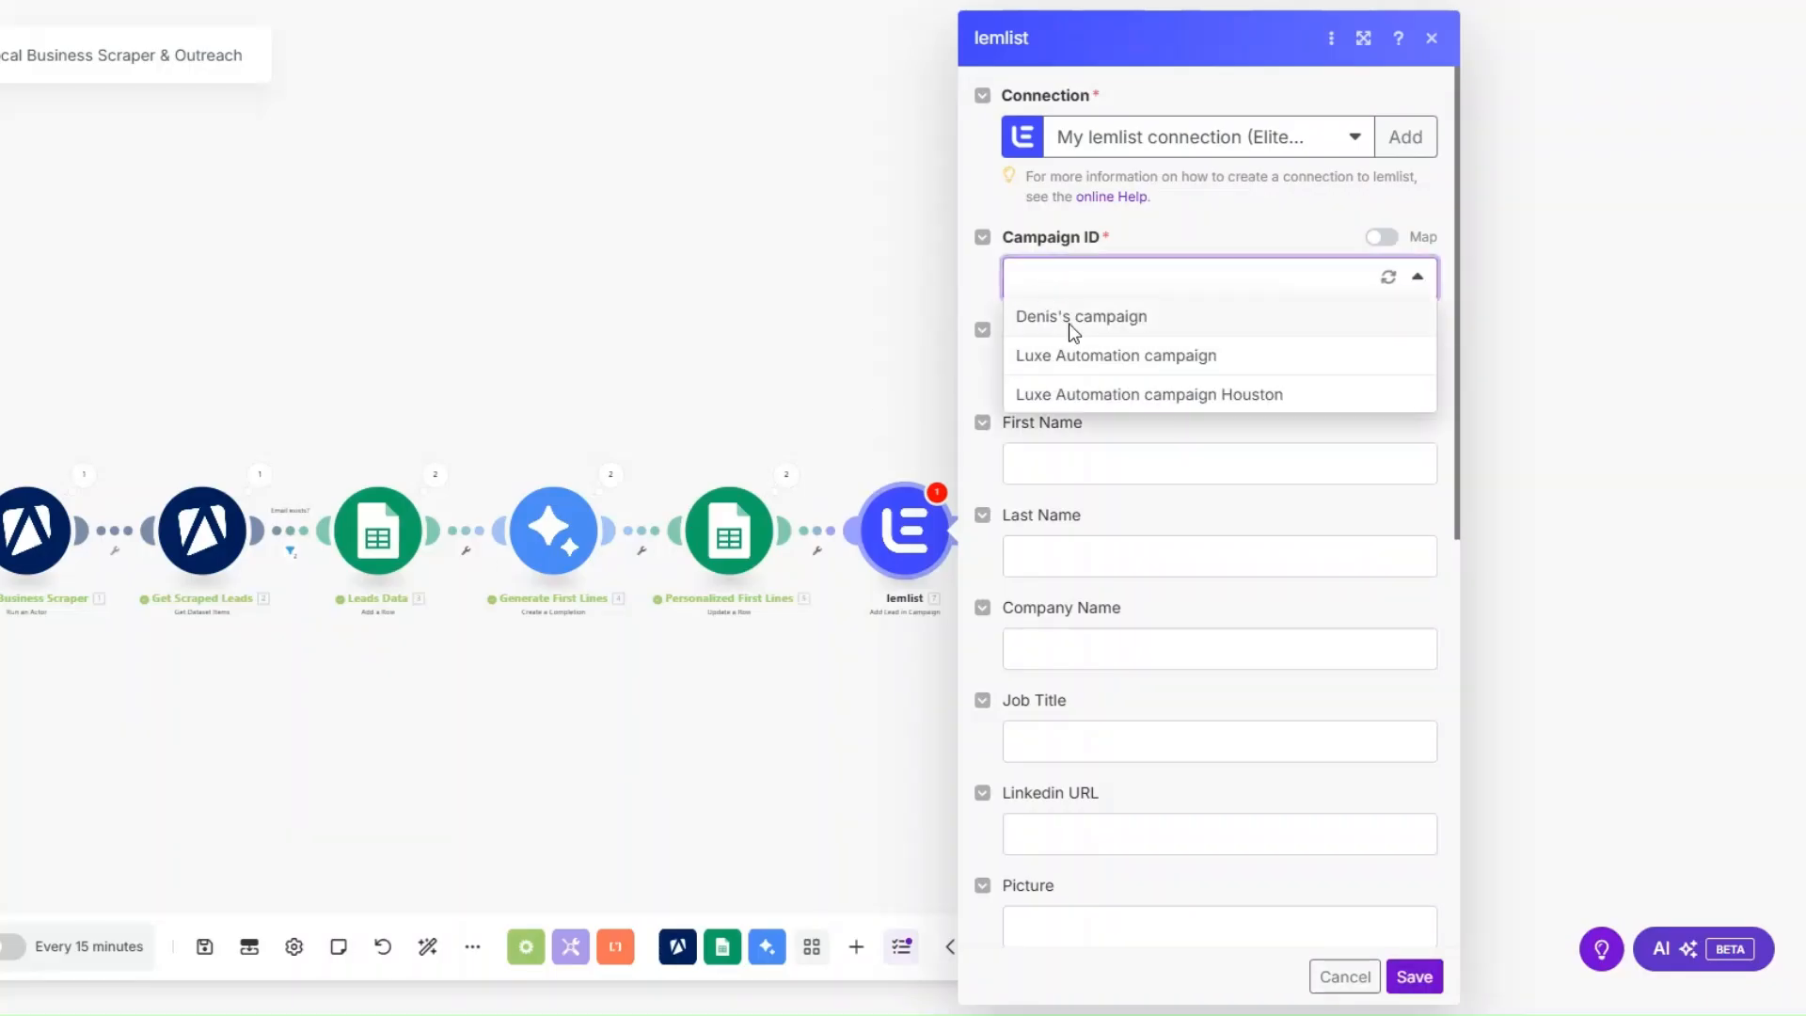
{"action": "left_click", "coordinate": [1071, 320]}
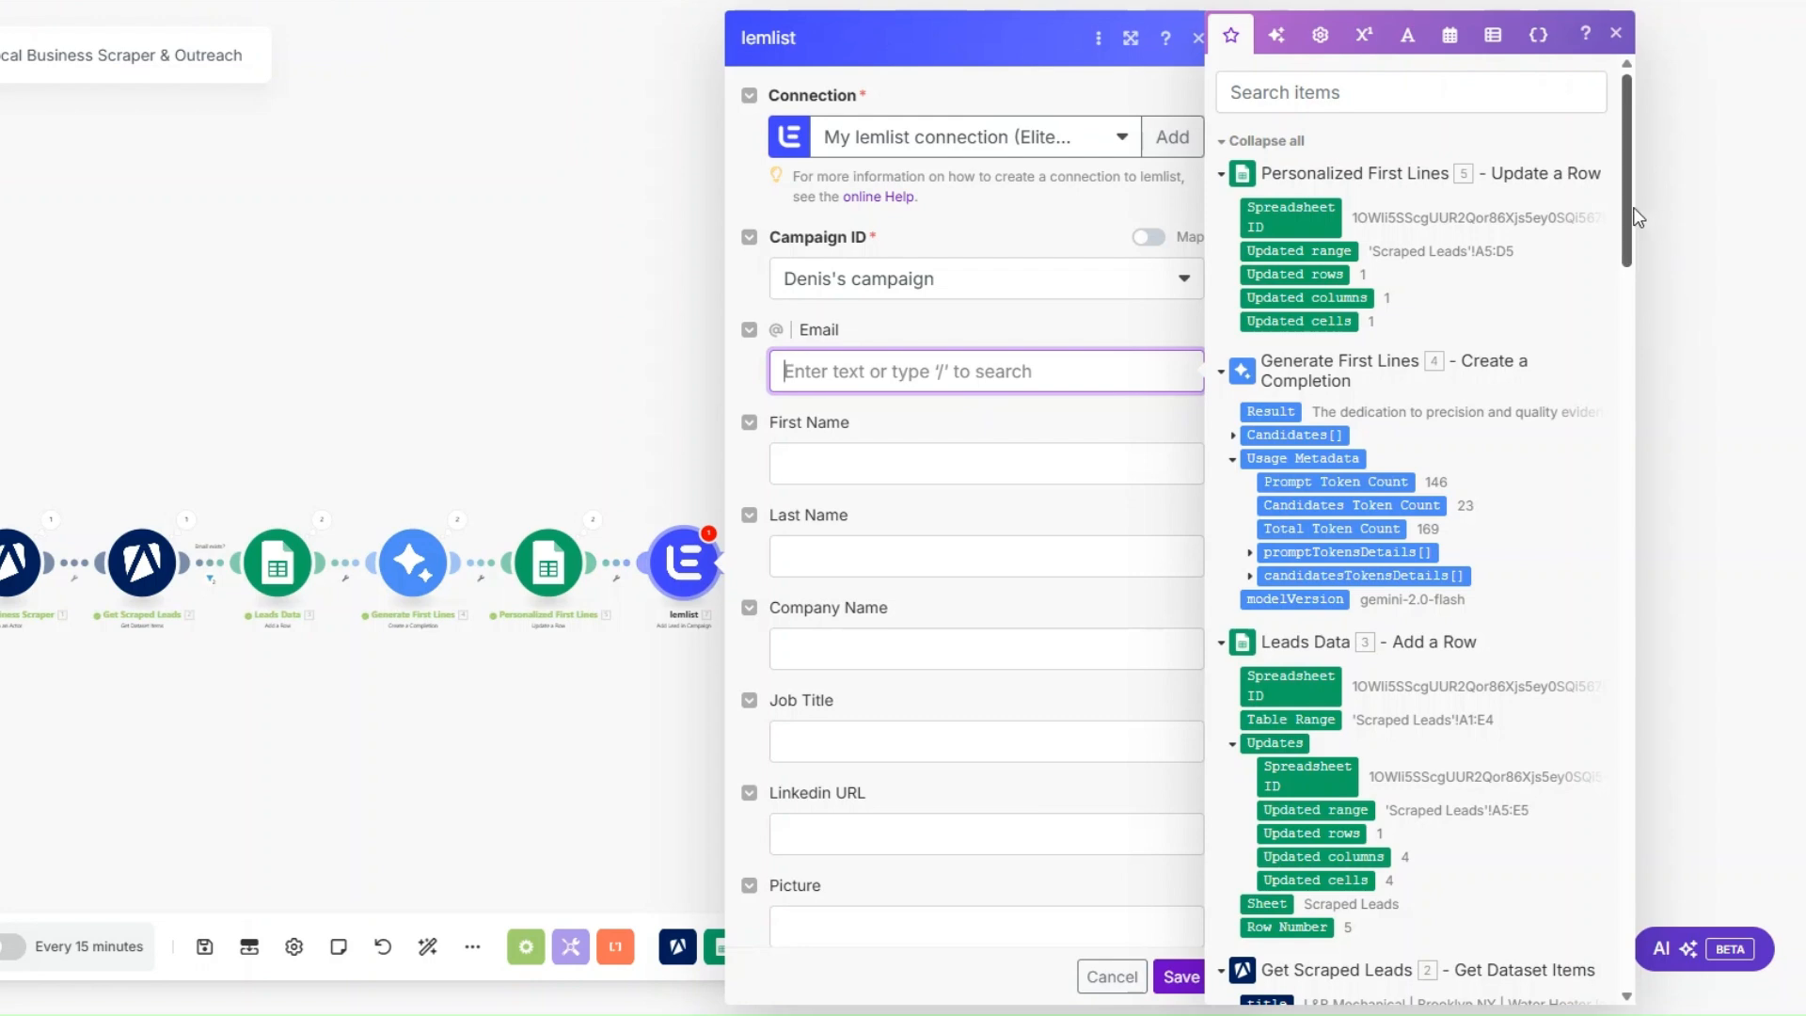
{"action": "left_click", "coordinate": [1373, 106]}
{"action": "type", "text": "email"}
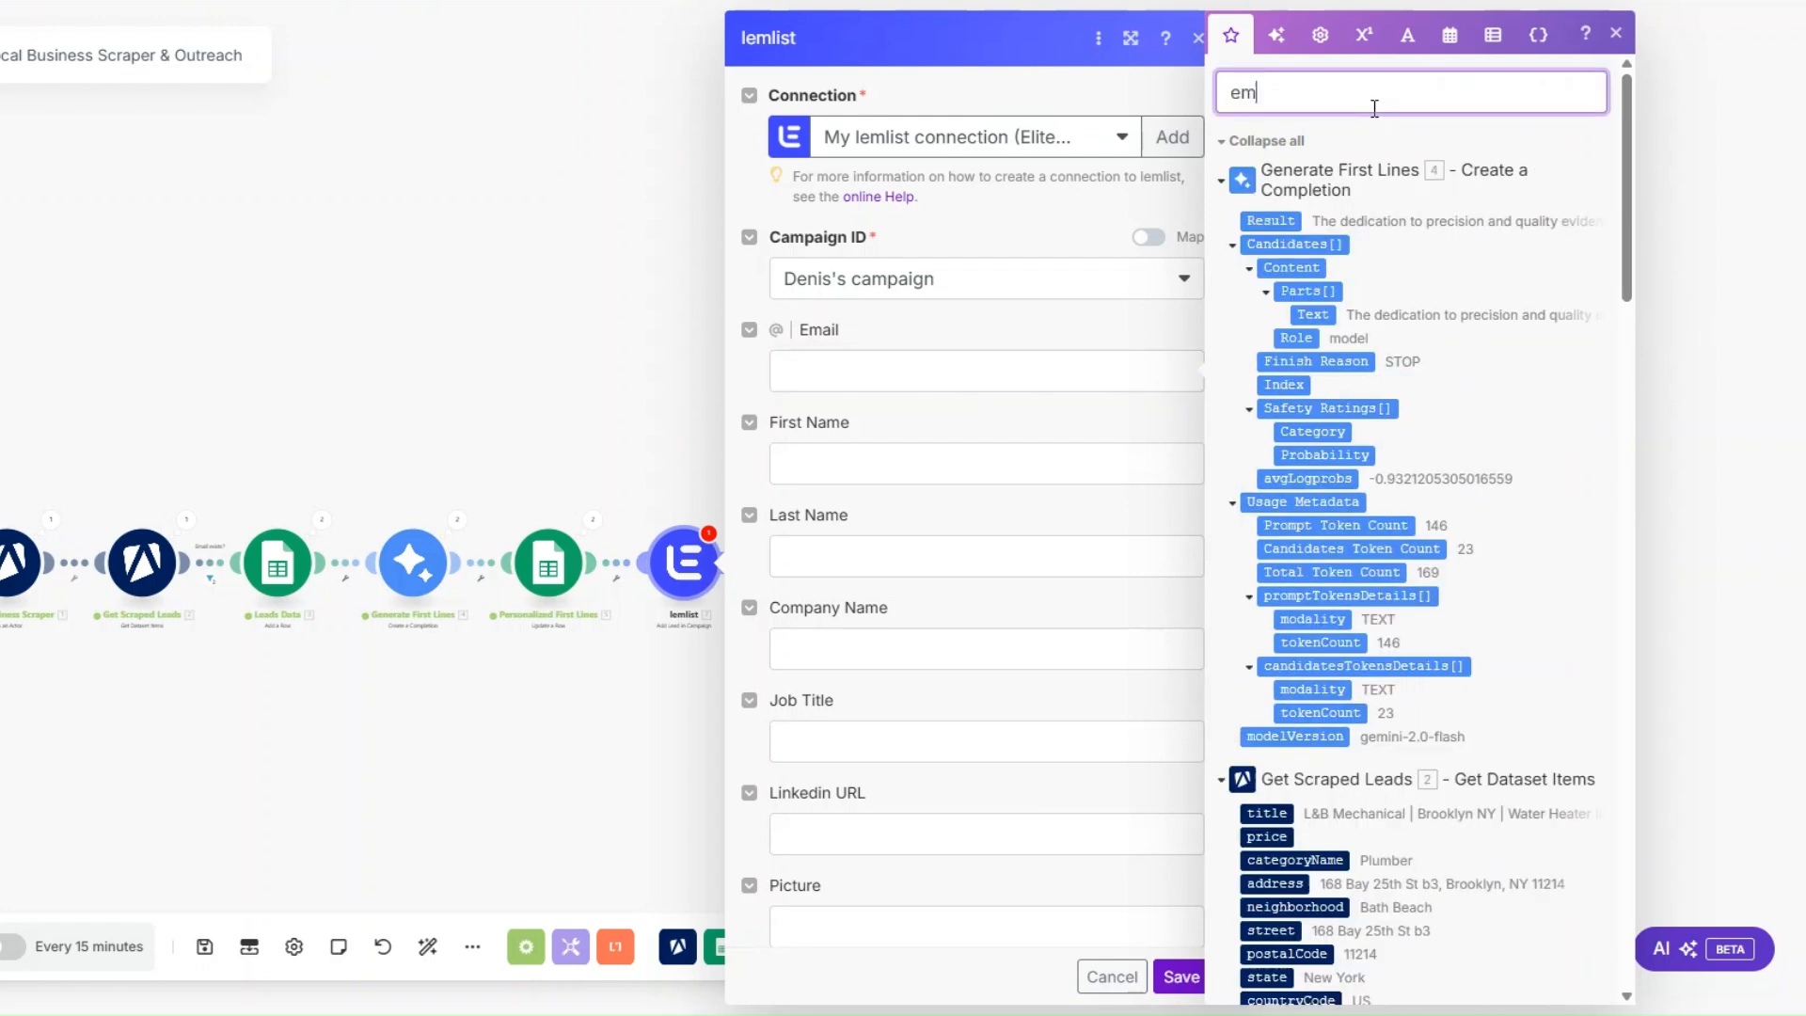
{"action": "left_click", "coordinate": [1019, 371]}
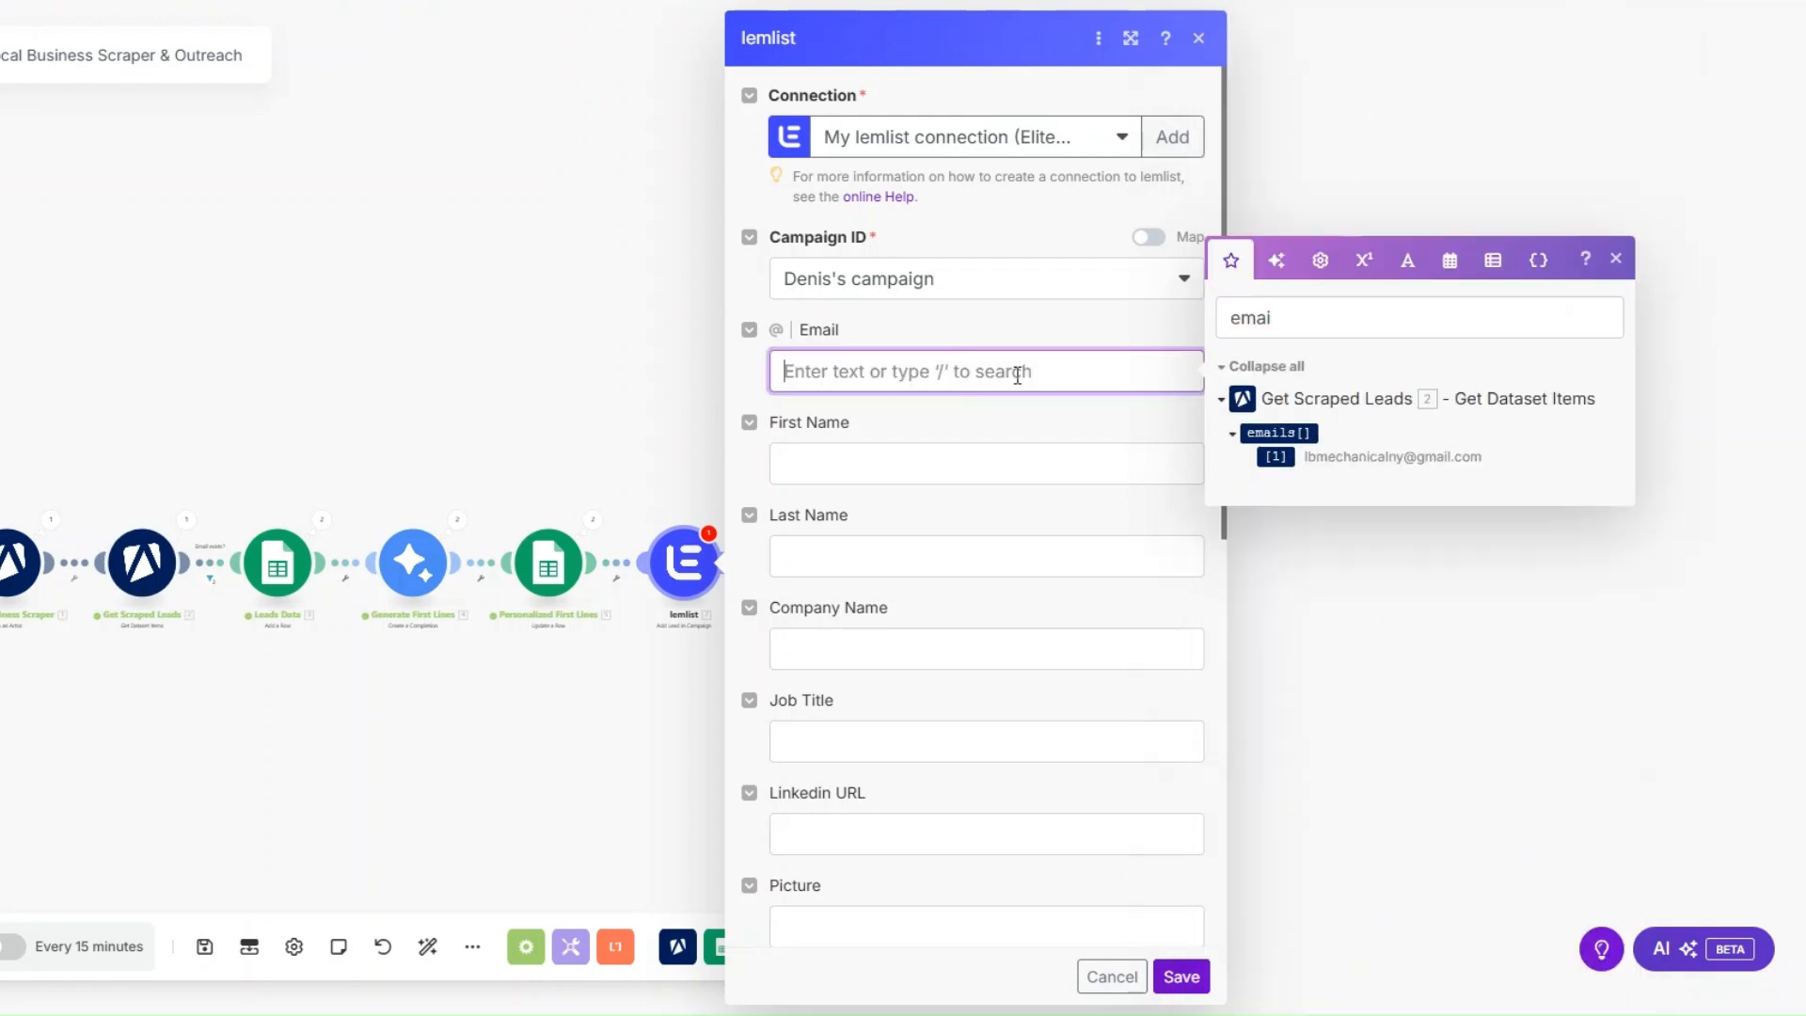
{"action": "left_click", "coordinate": [1275, 456]}
- Map the lemlist module's Company Domain to the website value of Get Scraped Leads
{"action": "left_click", "coordinate": [905, 463]}
{"action": "scroll", "coordinate": [904, 462], "scroll_direction": "down", "scroll_amount": 2}
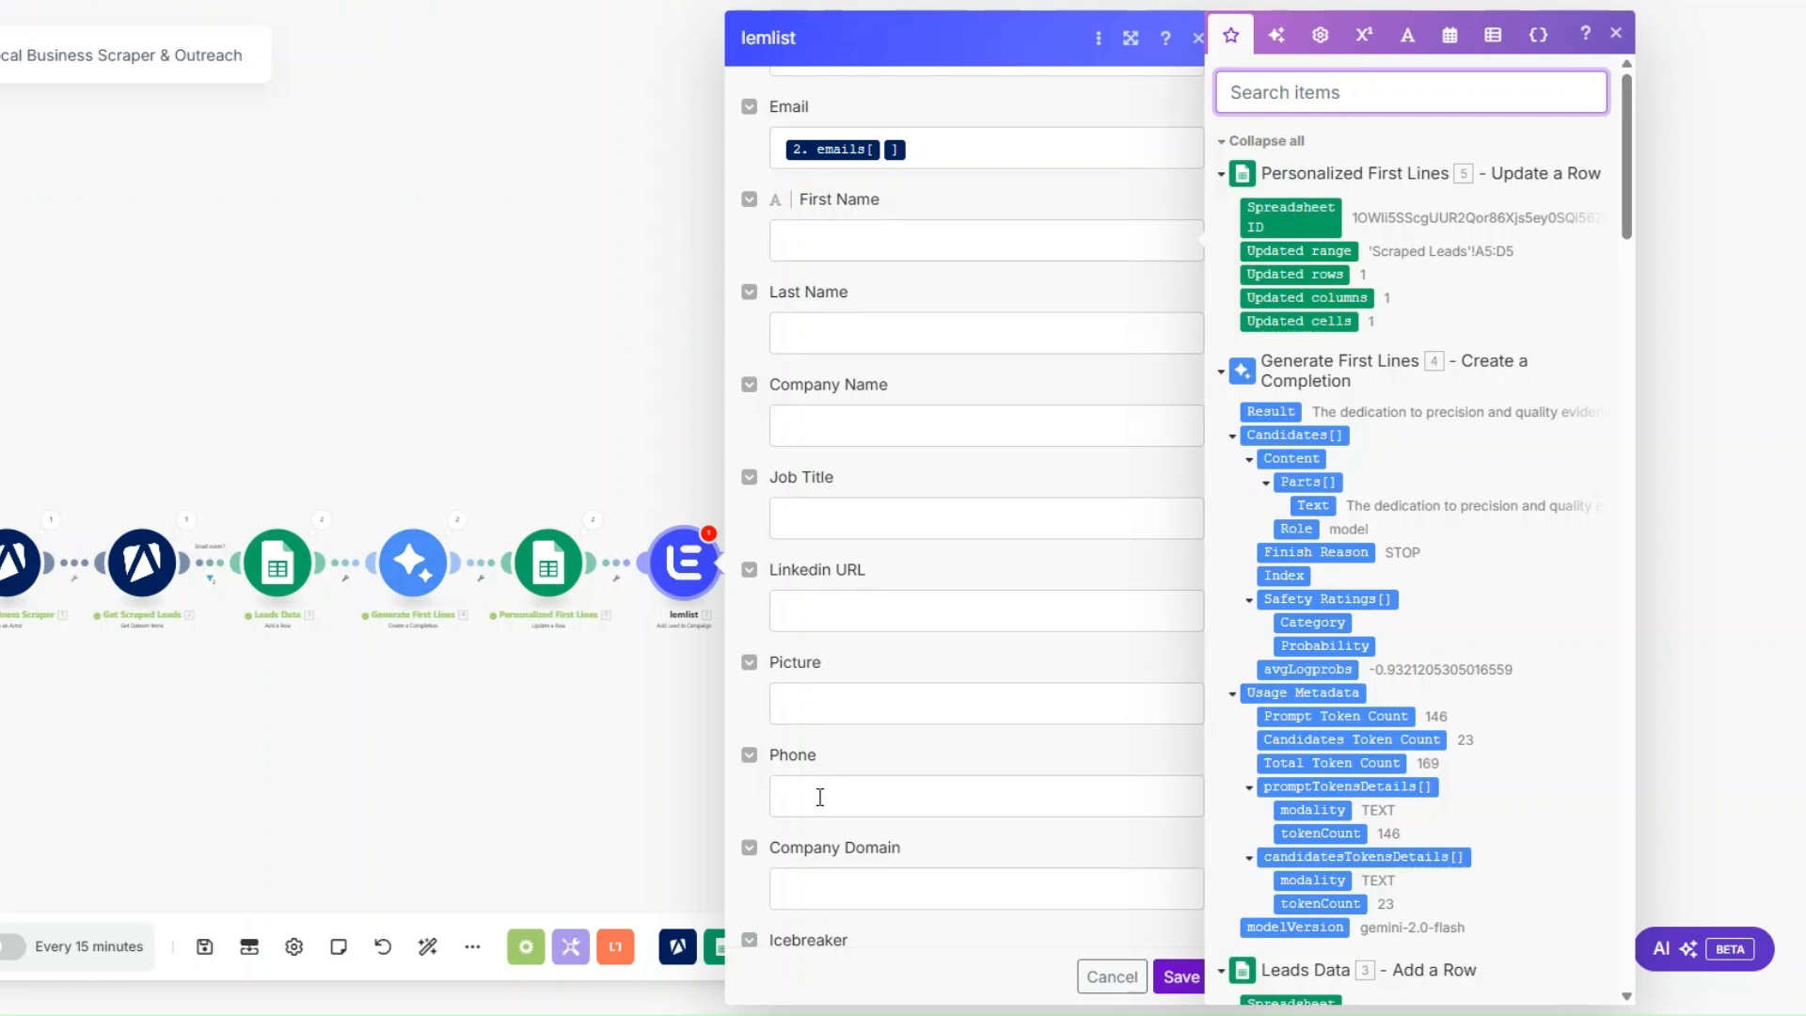
{"action": "scroll", "coordinate": [818, 793], "scroll_direction": "down", "scroll_amount": 1}
{"action": "scroll", "coordinate": [818, 633], "scroll_direction": "up", "scroll_amount": 2}
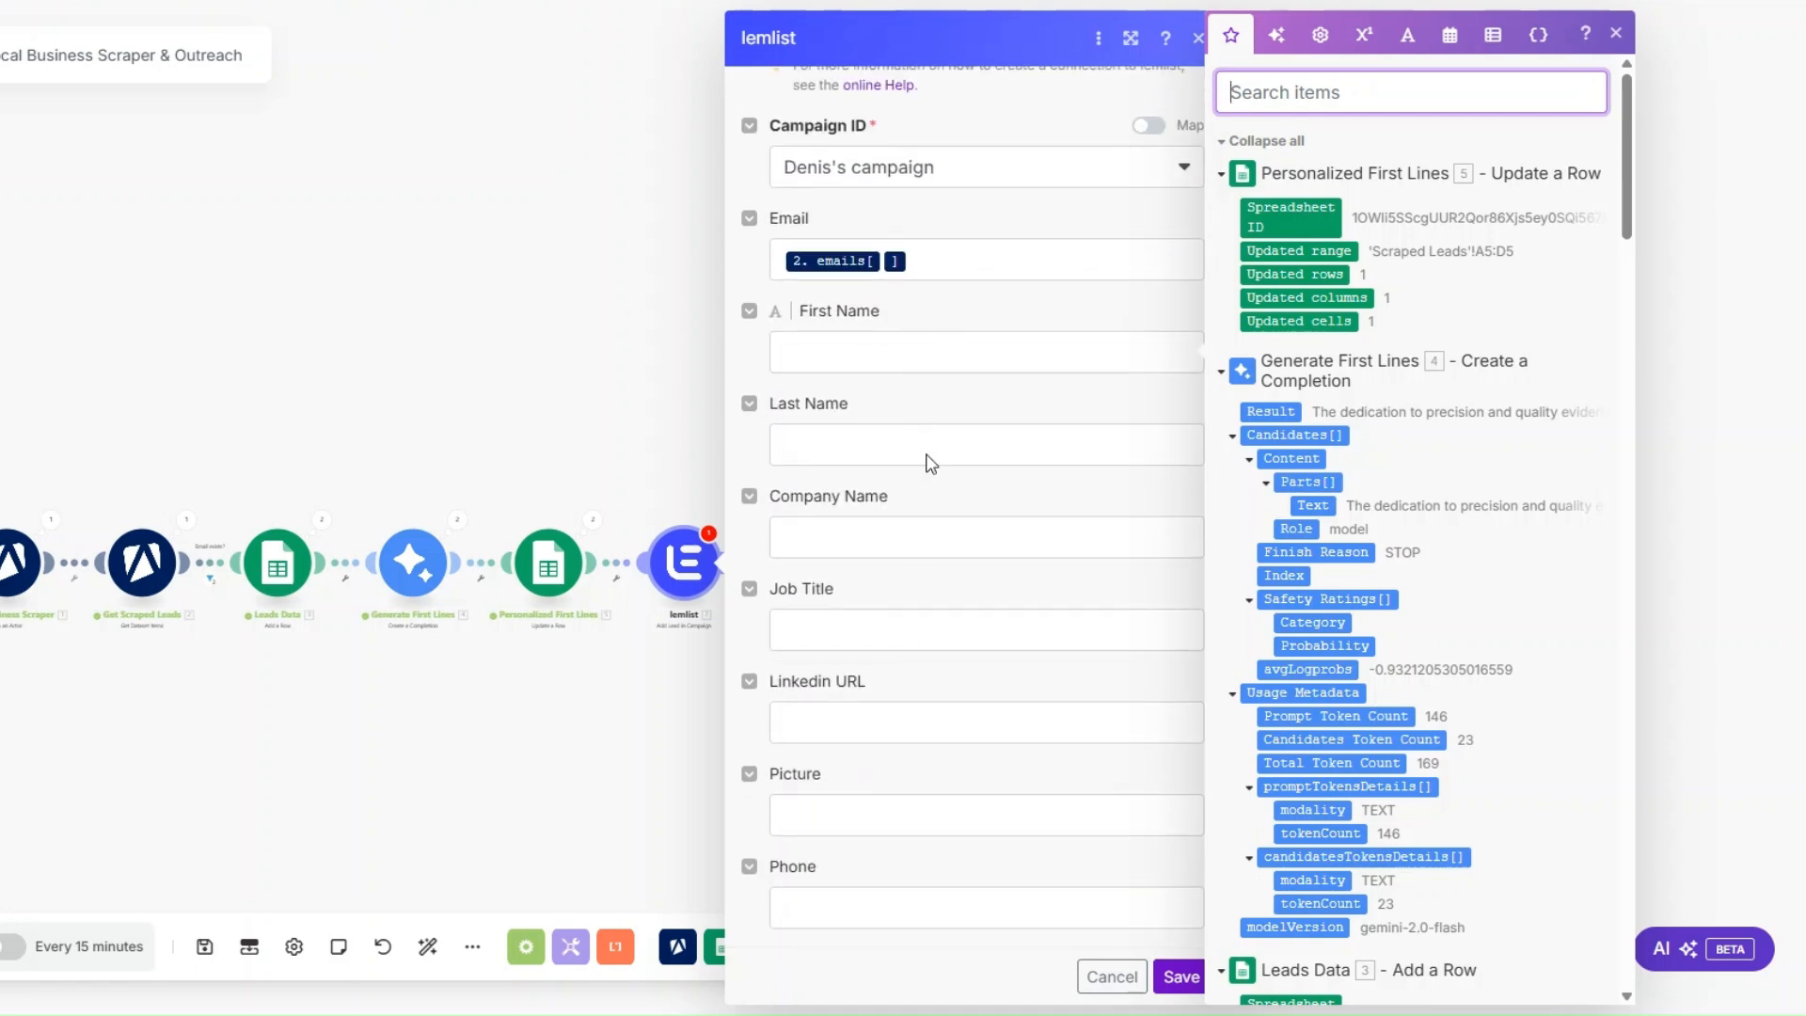
{"action": "scroll", "coordinate": [937, 396], "scroll_direction": "down", "scroll_amount": 4}
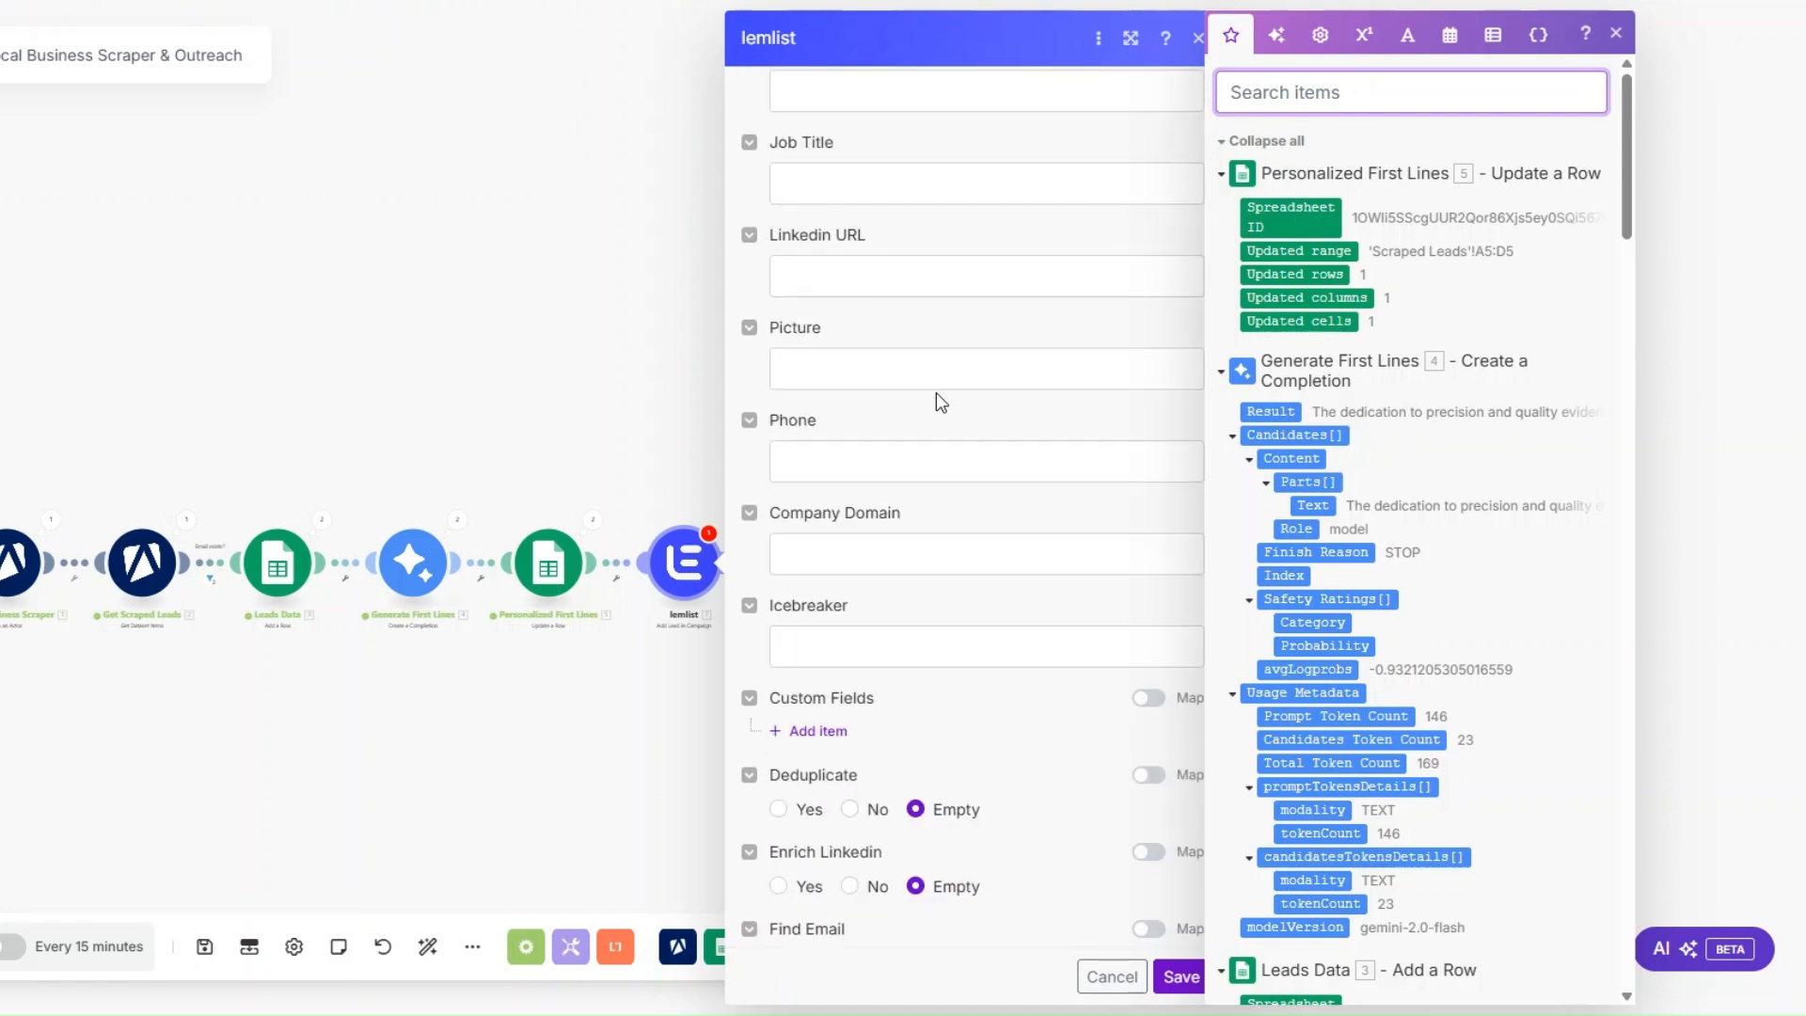
{"action": "left_click", "coordinate": [848, 547]}
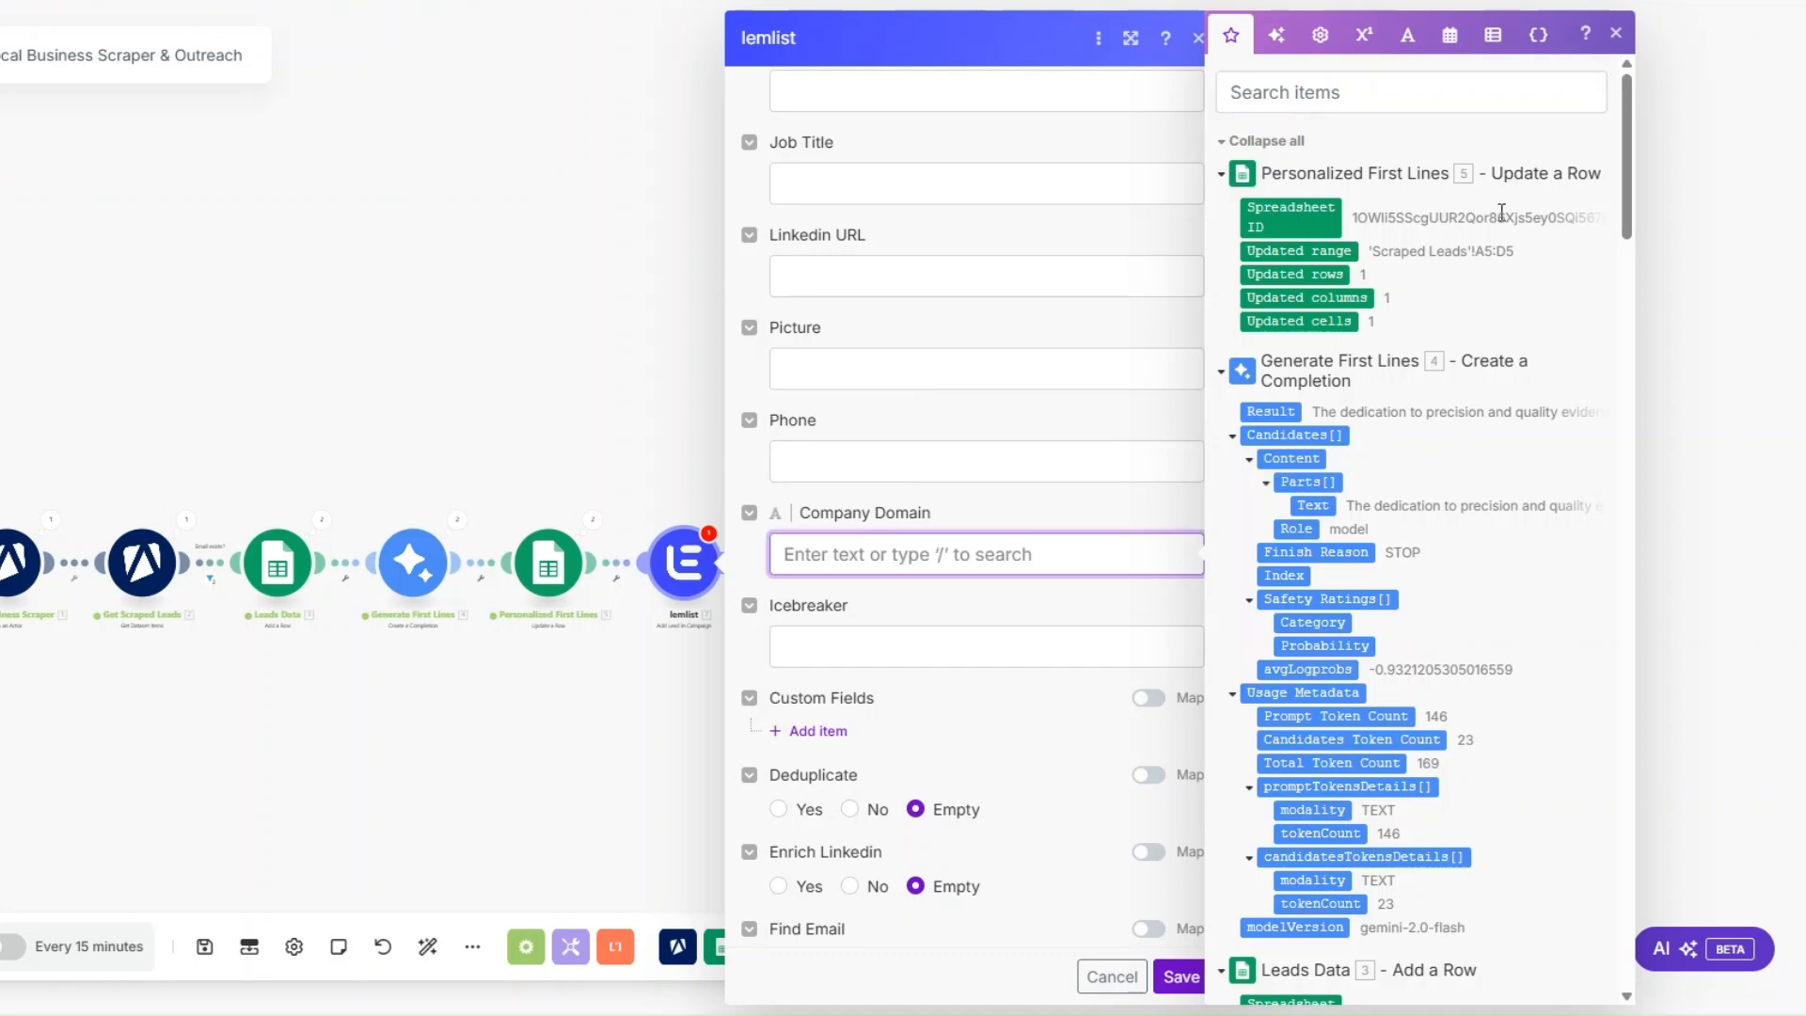
{"action": "left_click", "coordinate": [1342, 92]}
{"action": "type", "text": "web"}
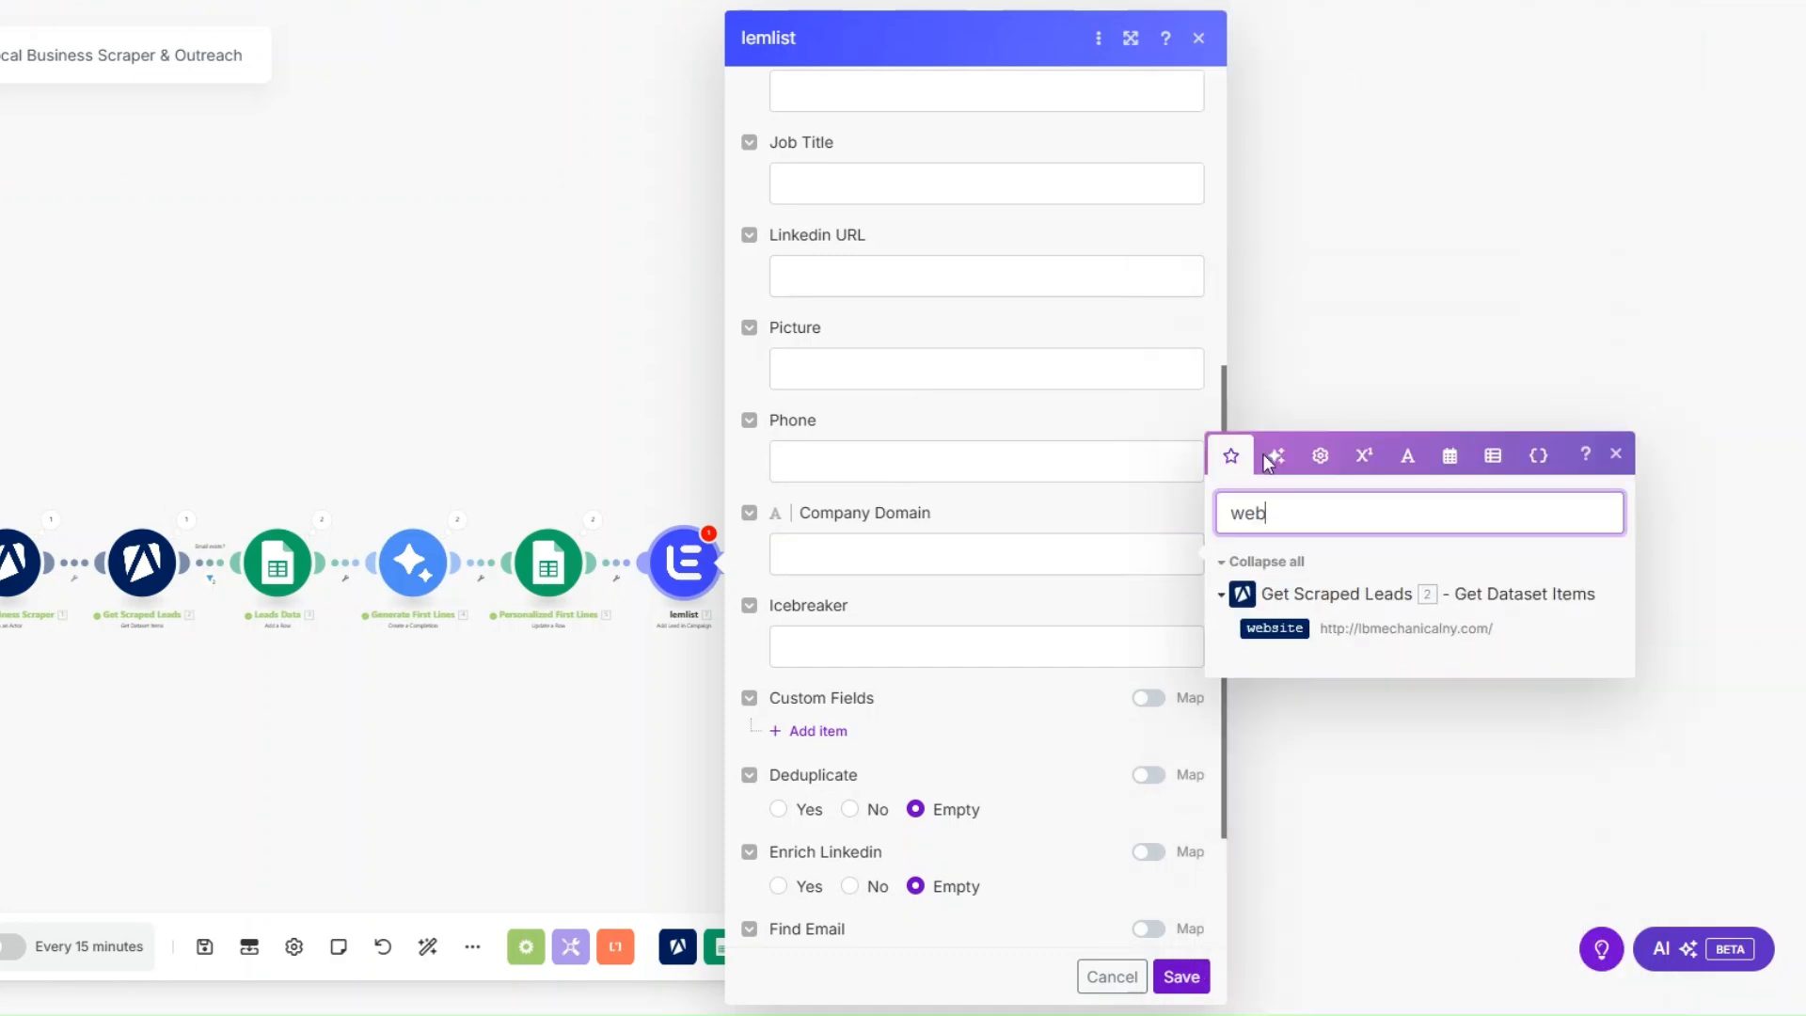
{"action": "left_click", "coordinate": [987, 555]}
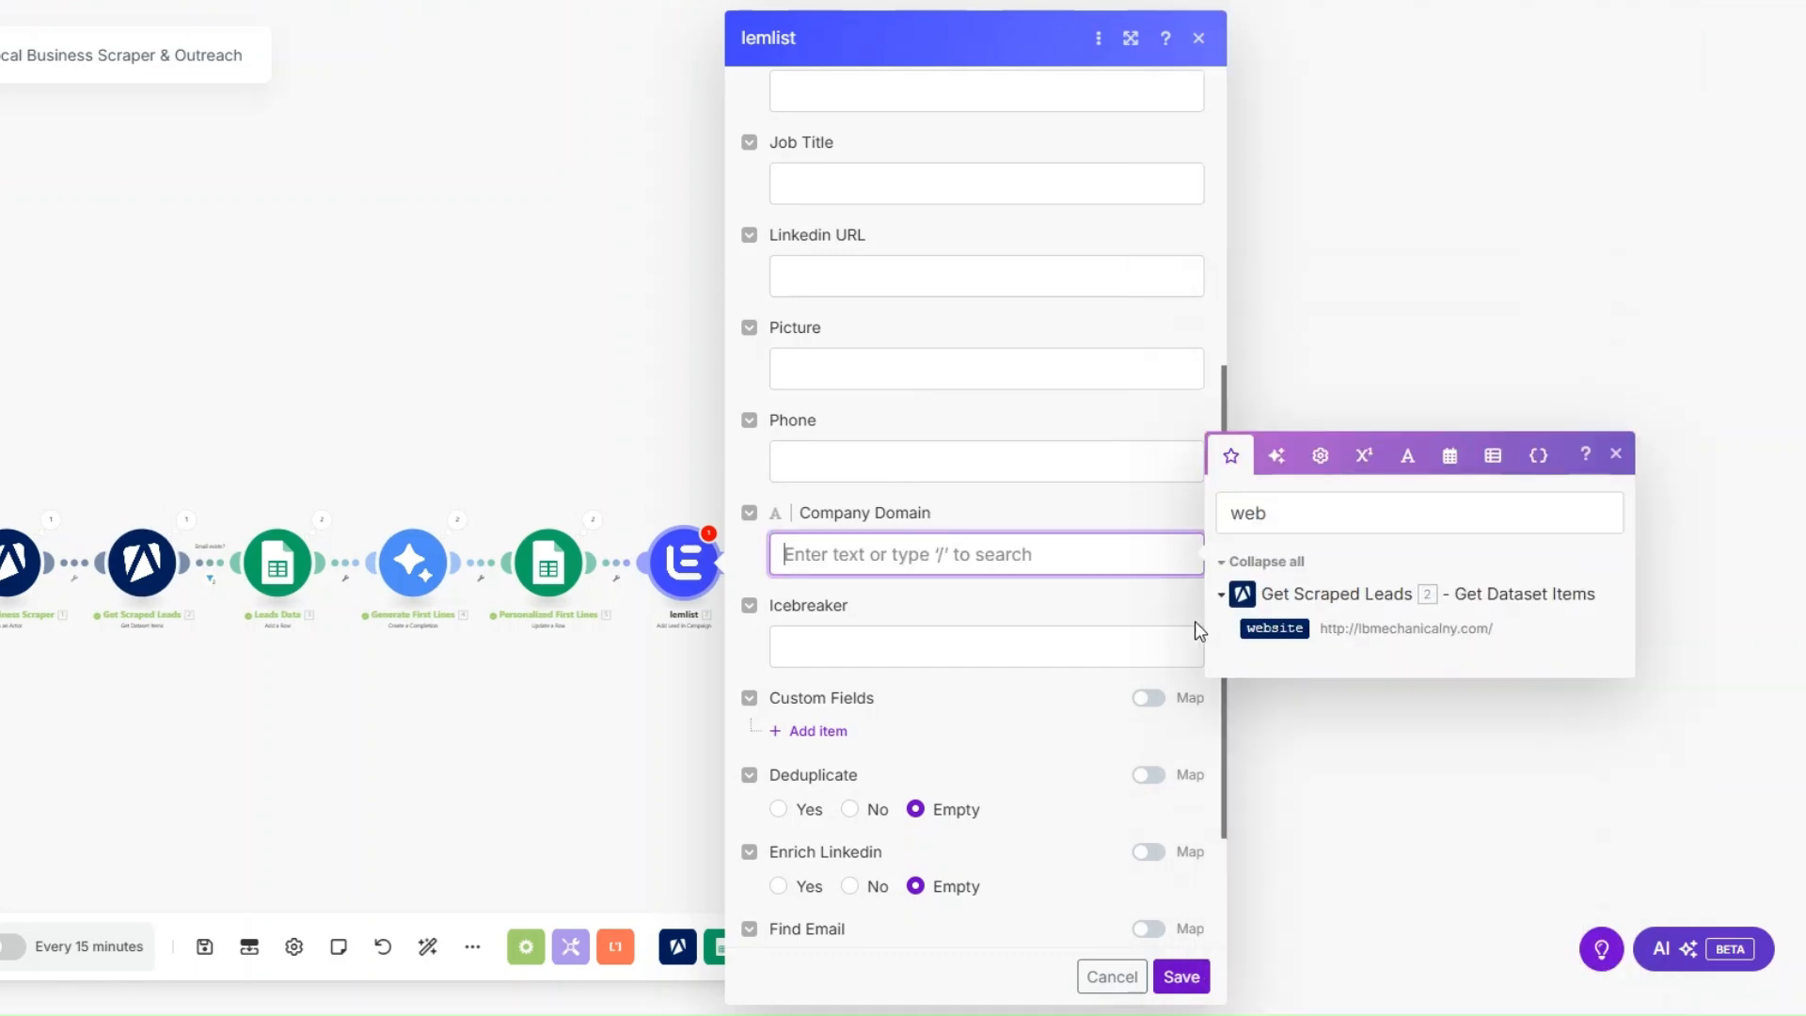
{"action": "left_click", "coordinate": [1274, 627]}
- Map the lemlist module's Icebreaker to the Result value of Generate First Lines and save the module
{"action": "left_click", "coordinate": [894, 646]}
{"action": "left_click", "coordinate": [1298, 609]}
{"action": "key", "text": "BackSpace"}
{"action": "key", "text": "BackSpace"}
{"action": "key", "text": "BackSpace"}
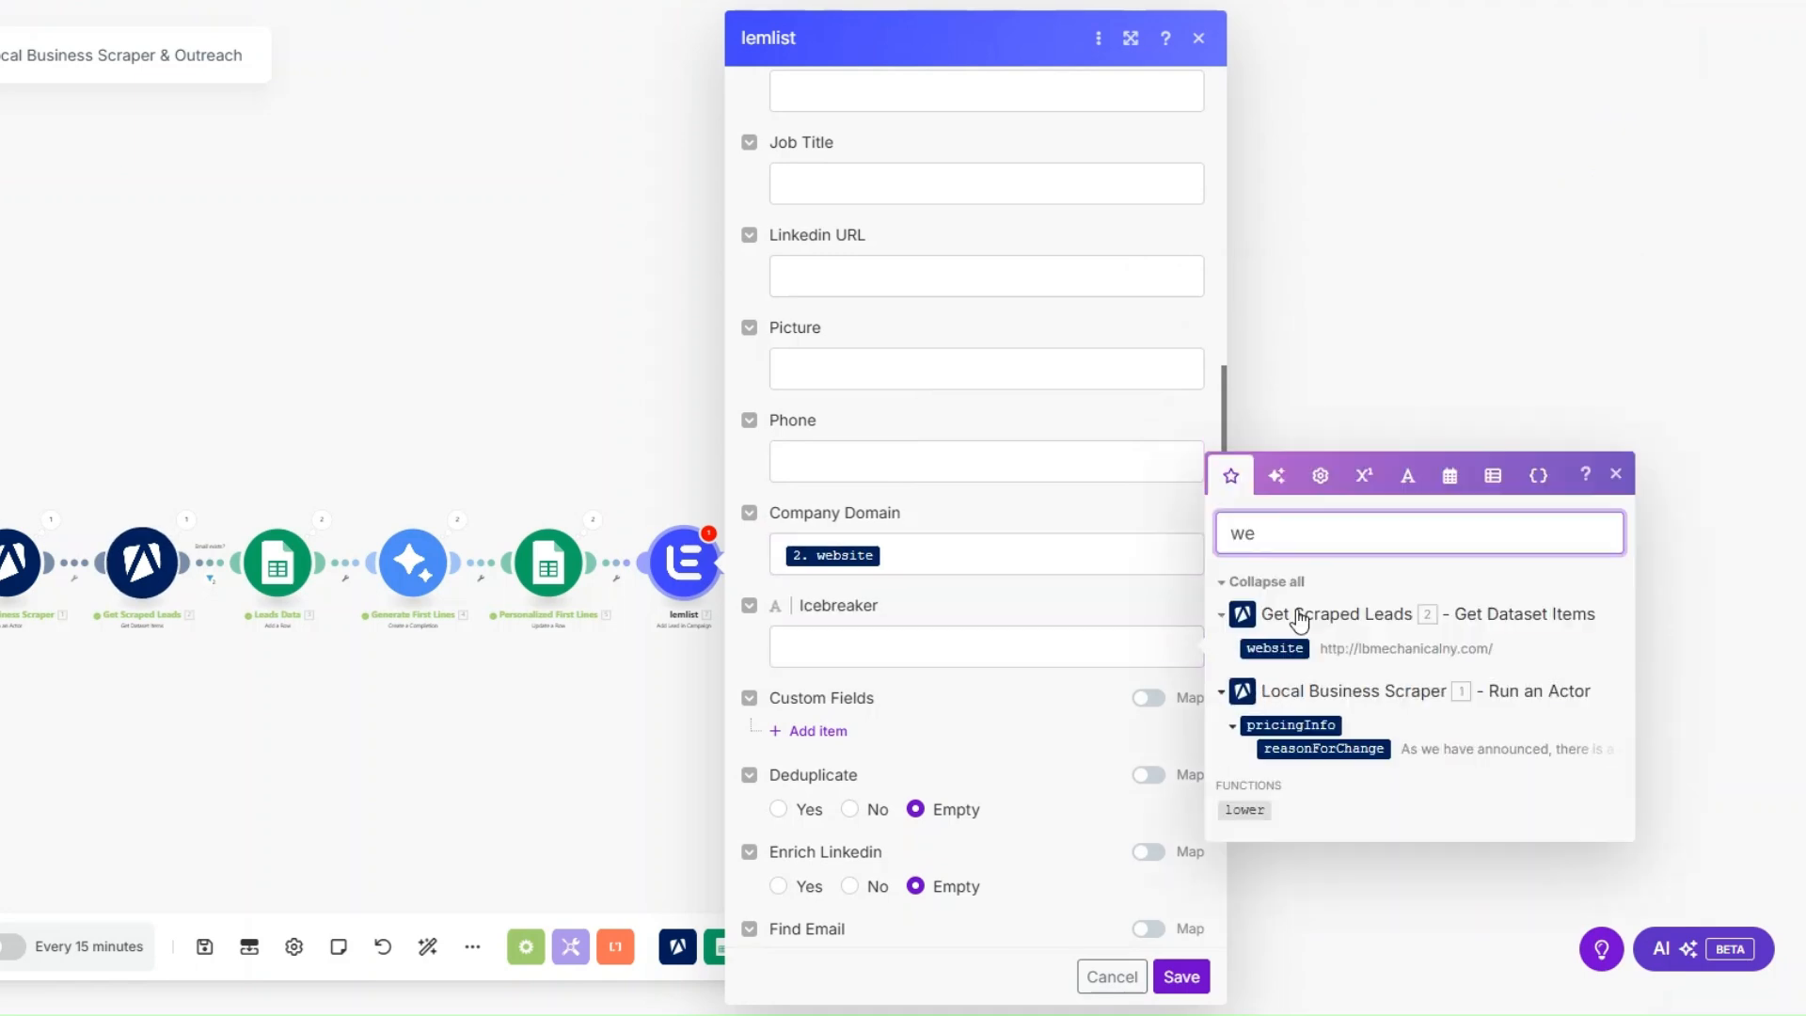
{"action": "left_click", "coordinate": [1028, 639]}
{"action": "left_click", "coordinate": [1251, 412]}
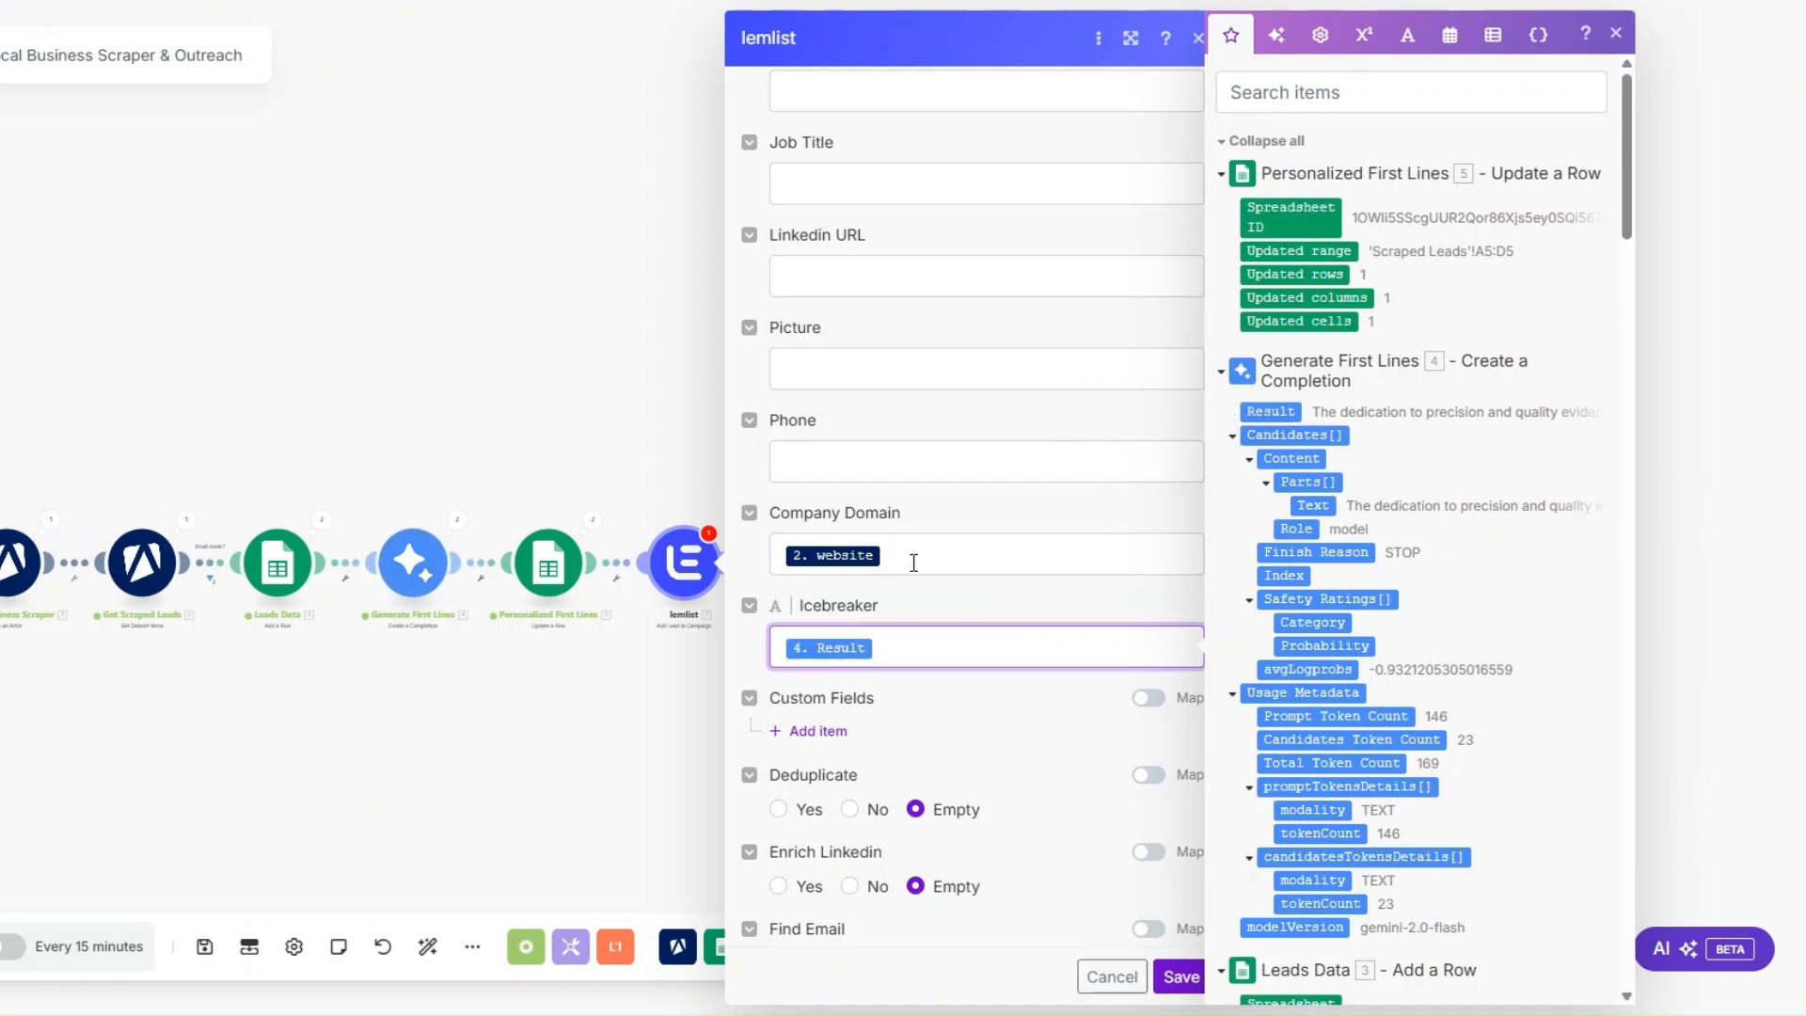
{"action": "left_click", "coordinate": [918, 595]}
{"action": "left_click", "coordinate": [1181, 978]}
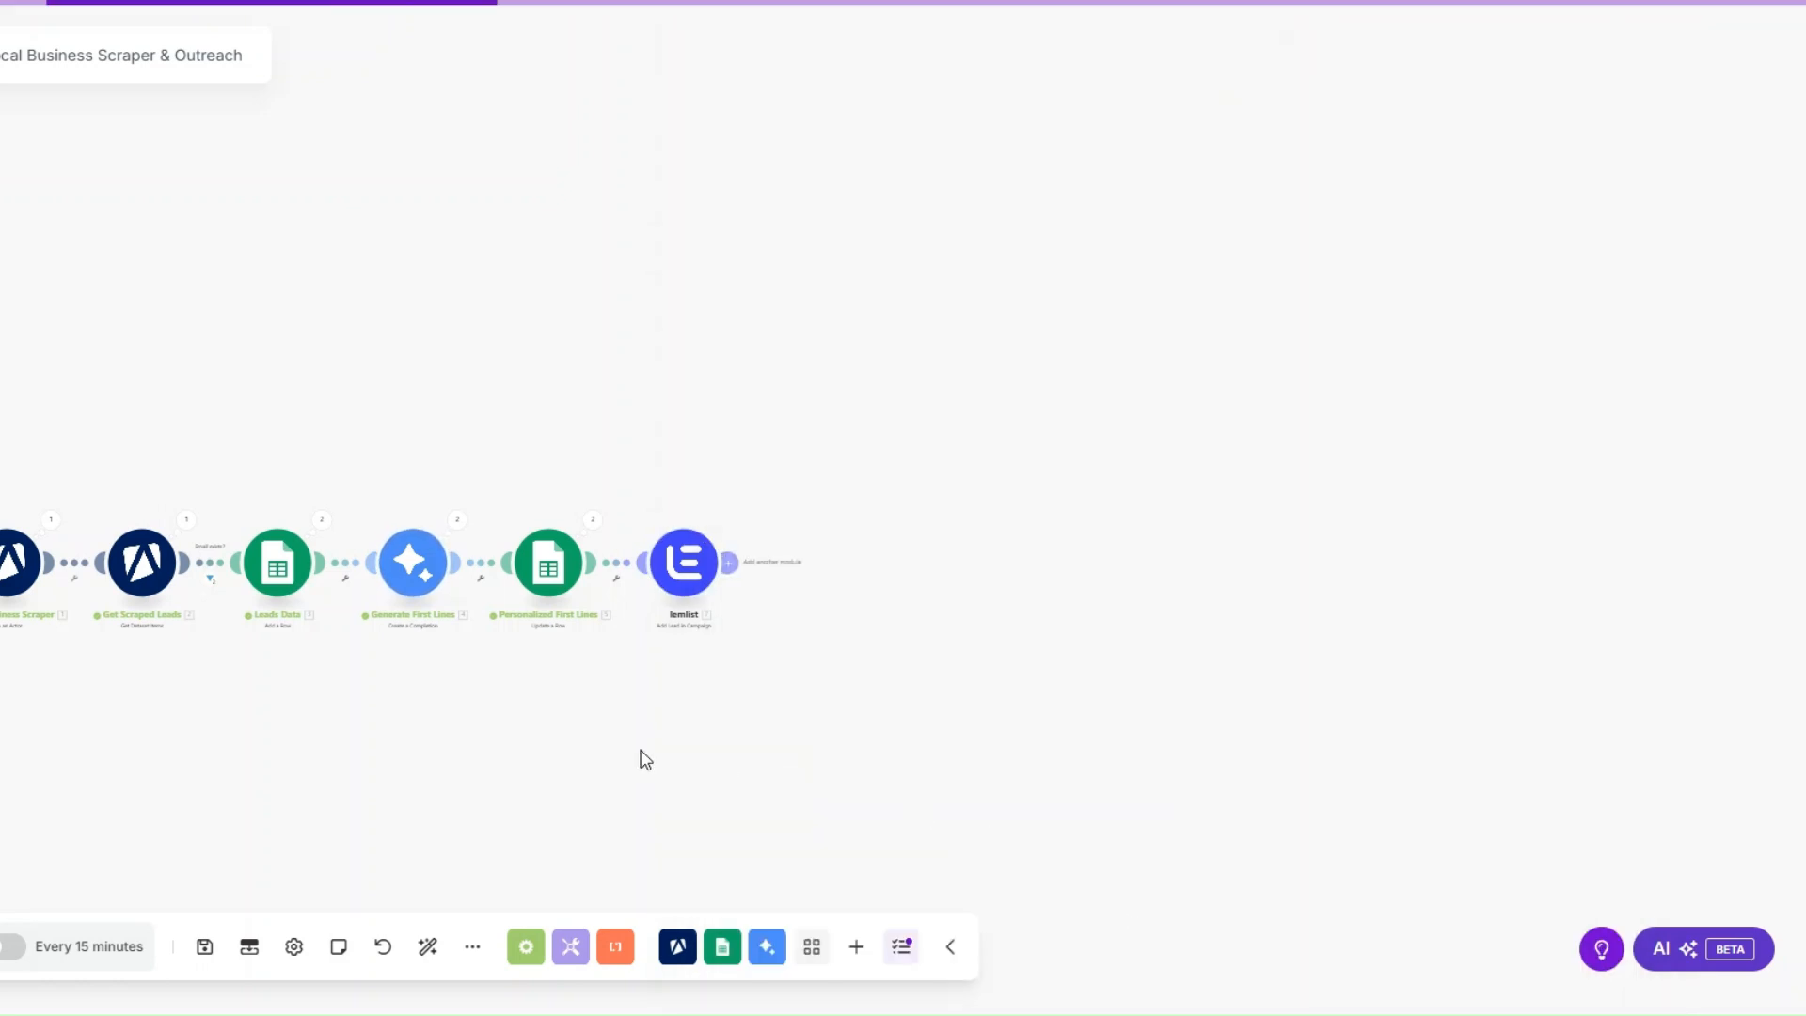
- Rename the lemlist module to "Add Leads to Lemlist"
{"action": "right_click", "coordinate": [1362, 515]}
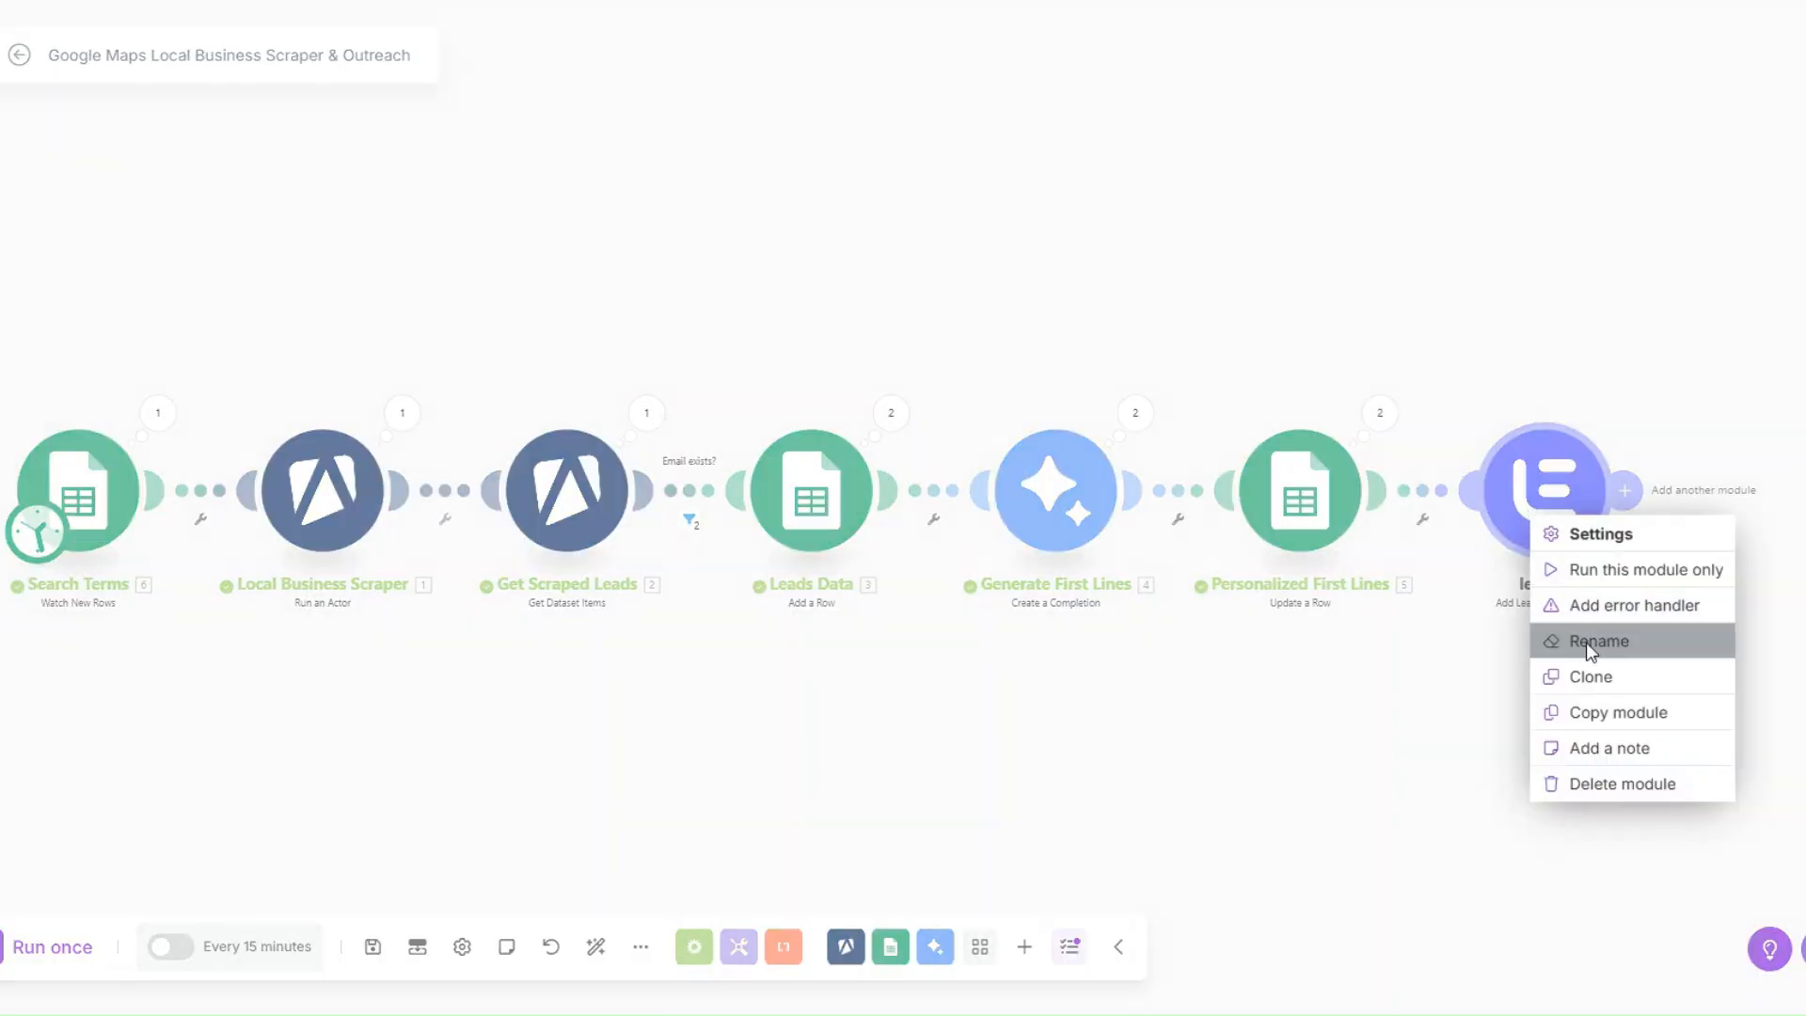
{"action": "left_click", "coordinate": [1585, 641]}
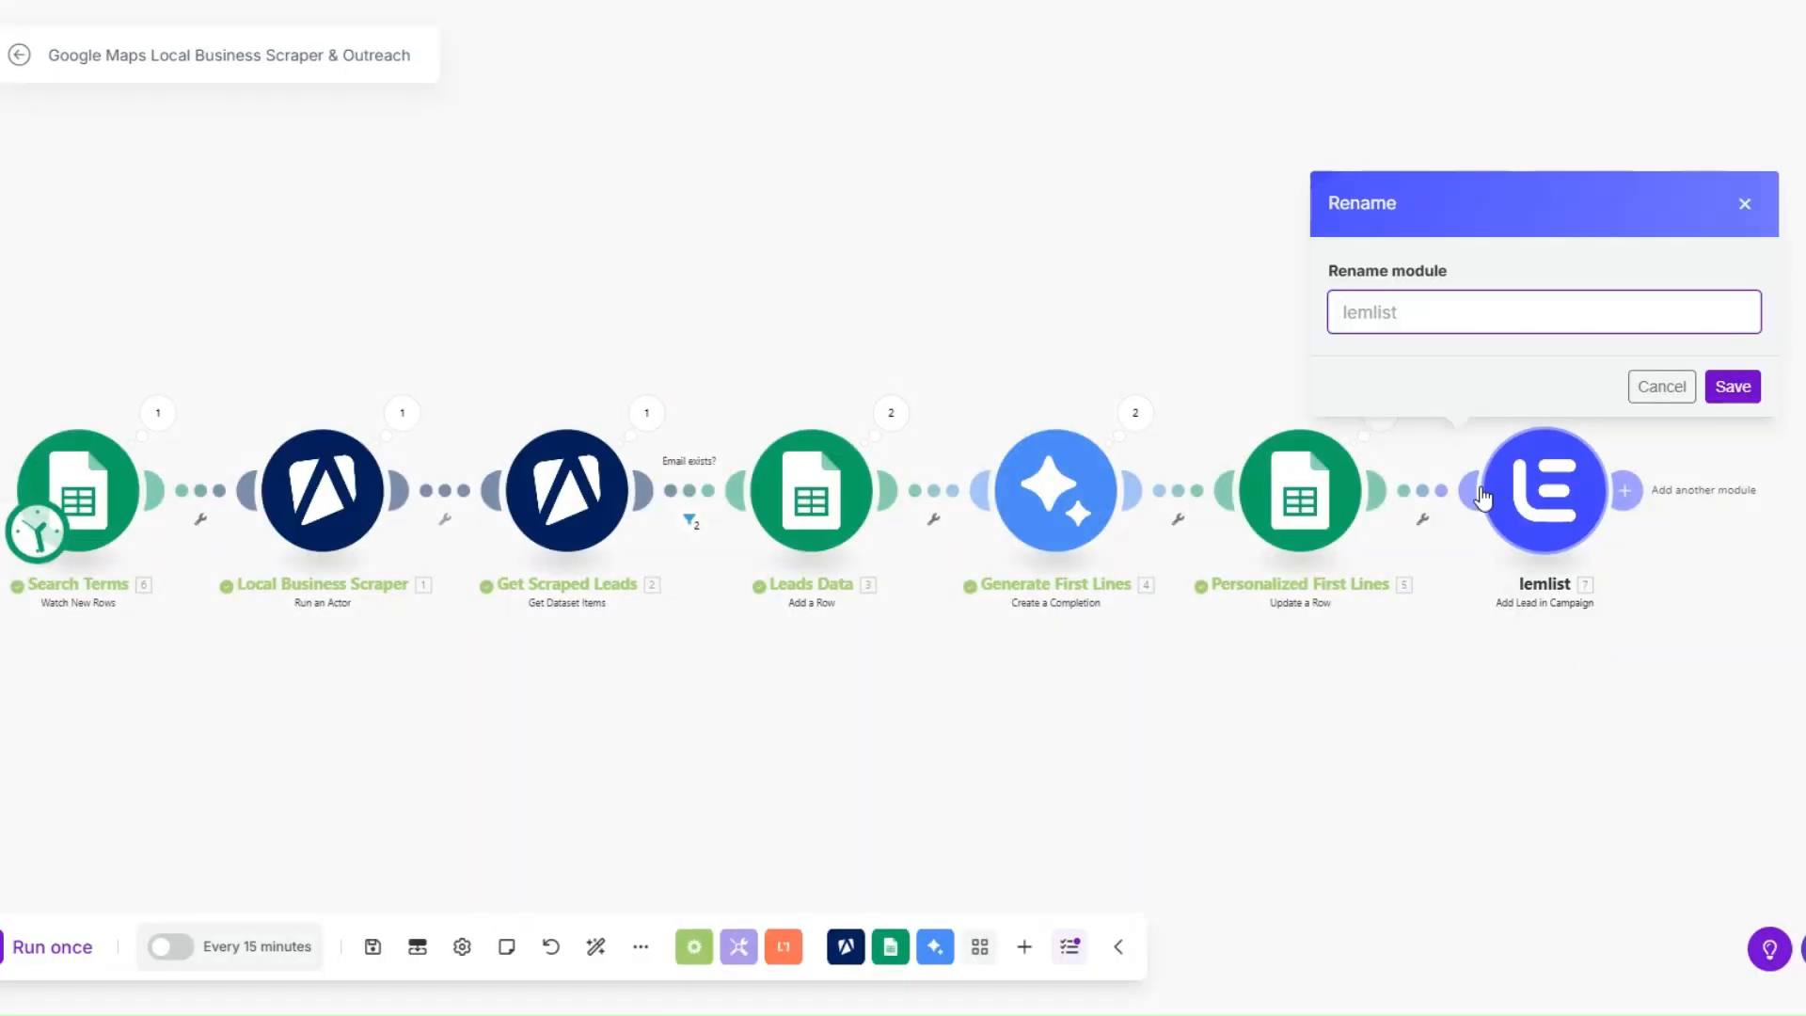
{"action": "type", "text": "Add Leads to Lemlis"}
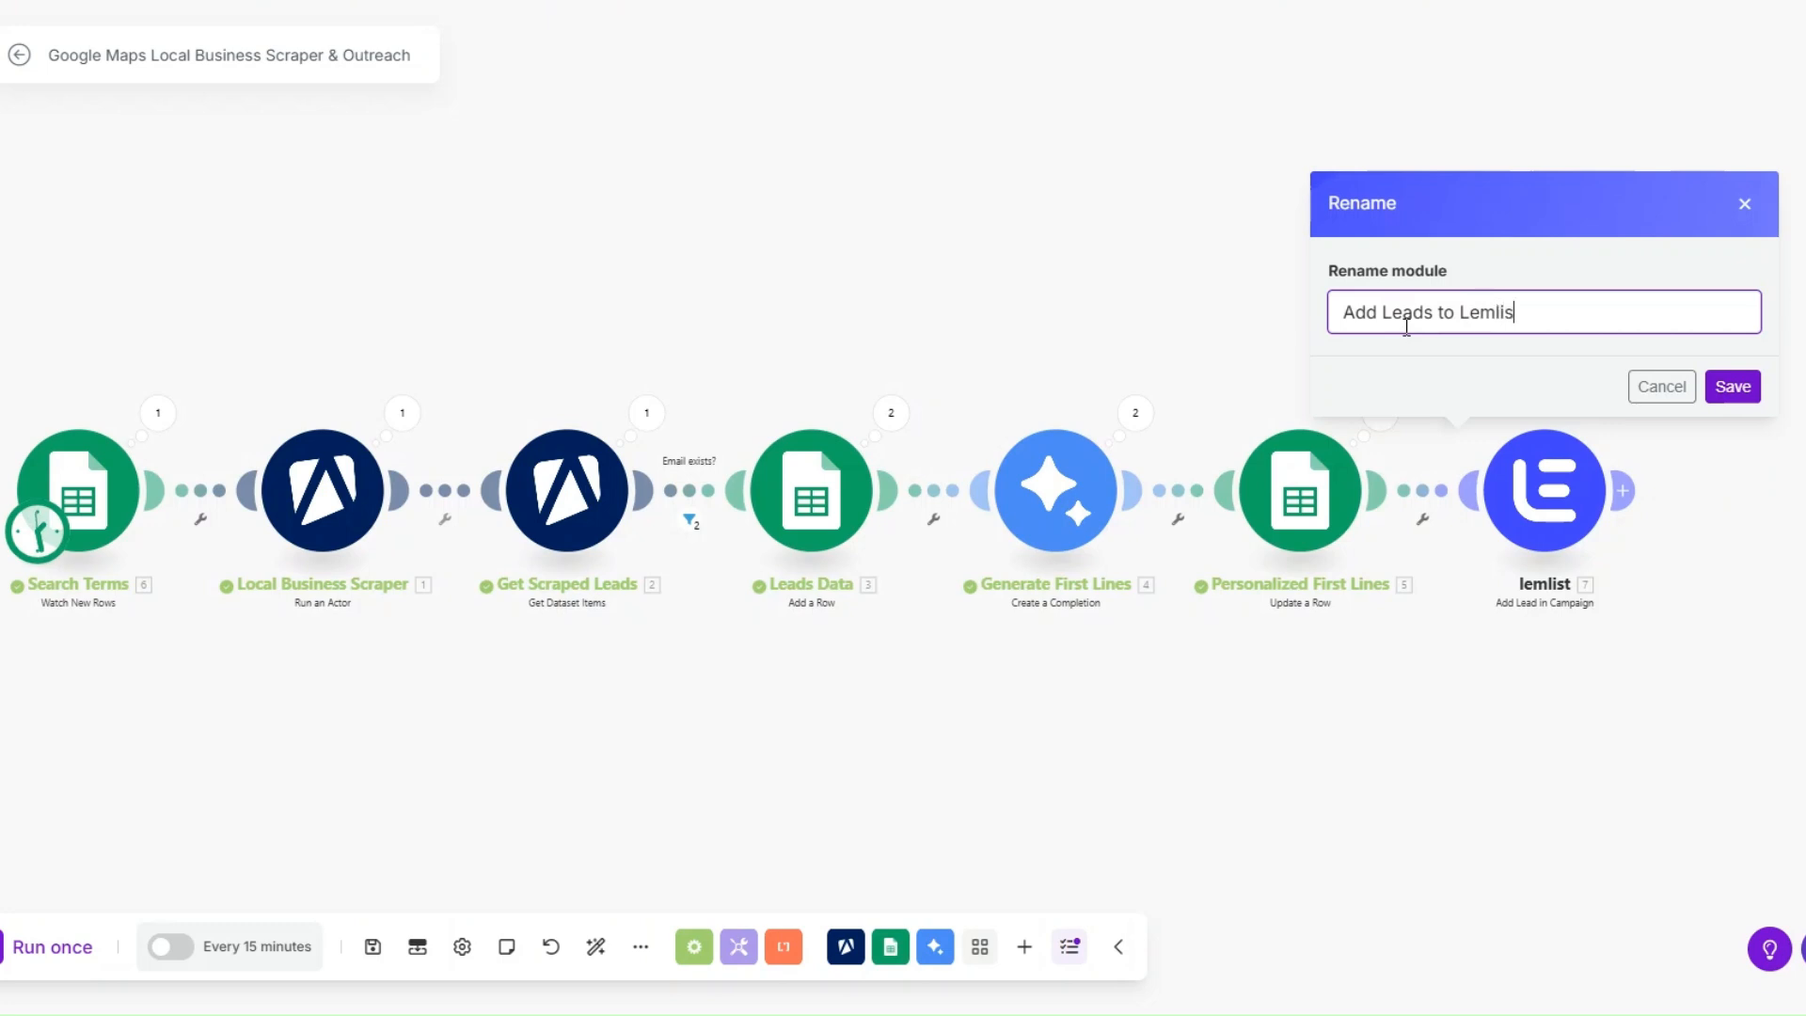
{"action": "type", "text": "t"}
{"action": "left_click", "coordinate": [1732, 386]}
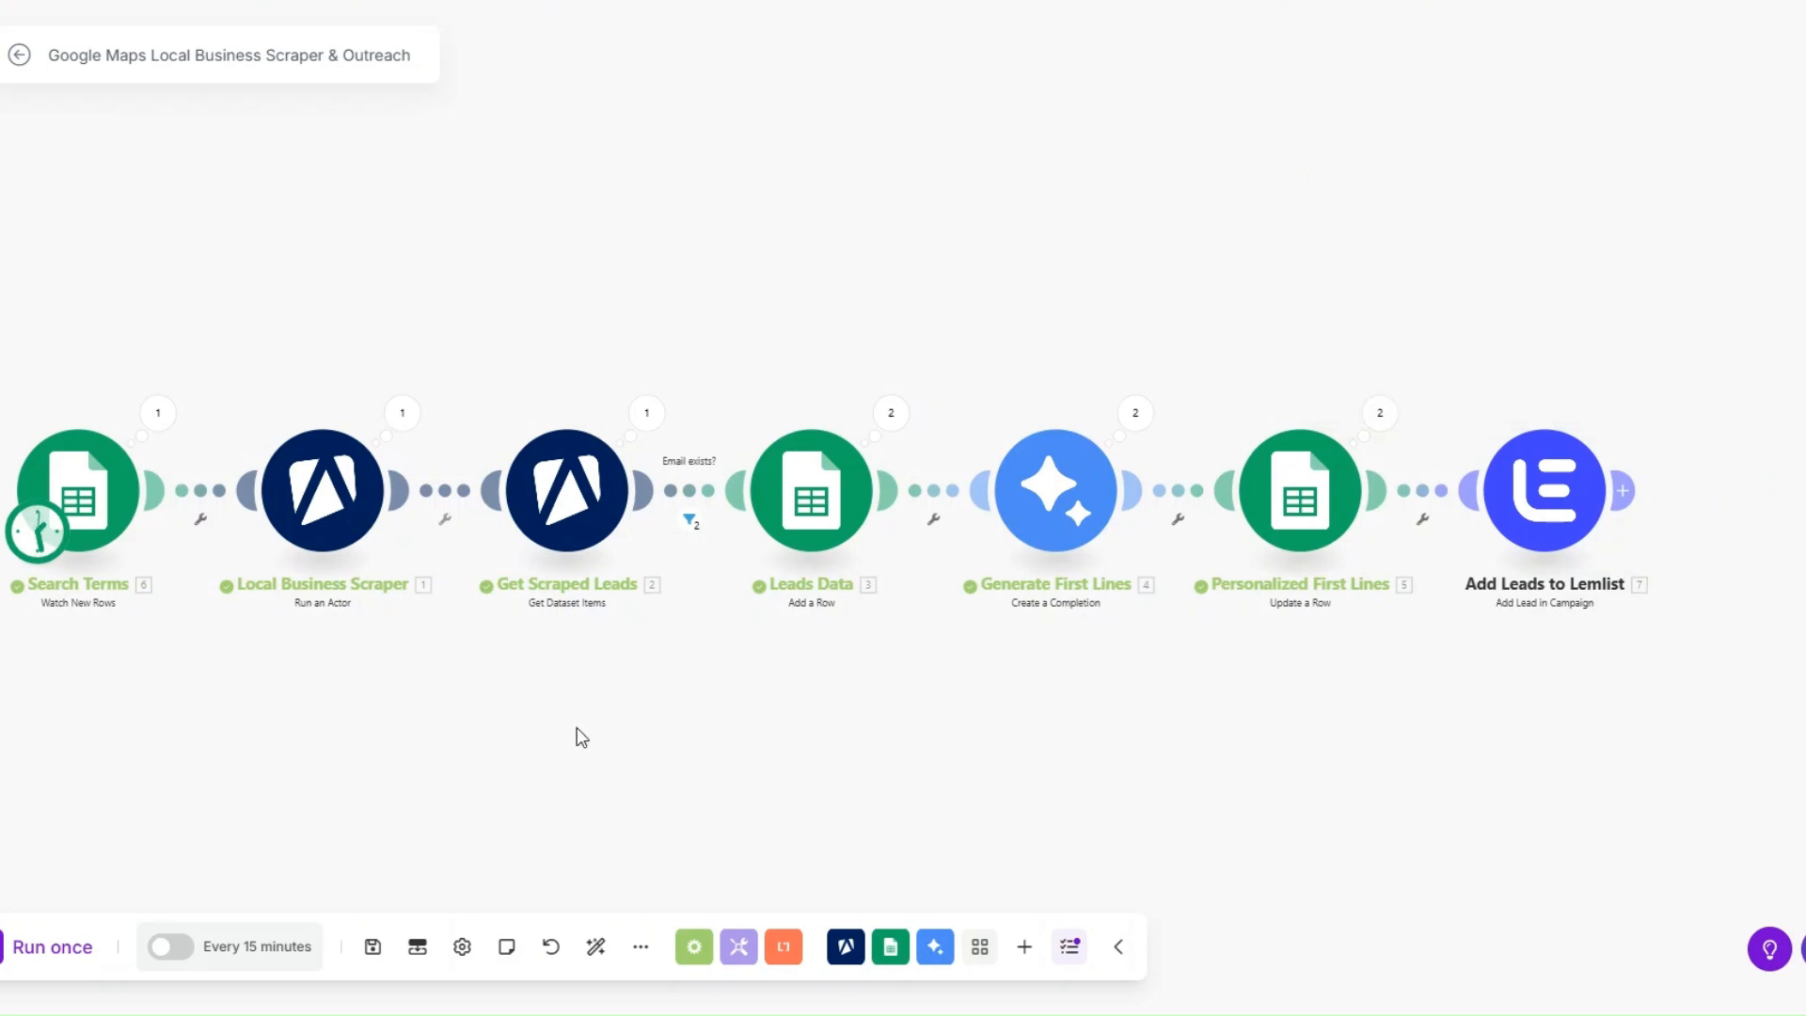
- Set the Search Terms trigger to start from the manually chosen Plumber row
{"action": "mouse_move", "coordinate": [921, 778]}
{"action": "left_mouse_down"}
{"action": "mouse_move", "coordinate": [884, 778]}
{"action": "mouse_move", "coordinate": [935, 786]}
{"action": "left_mouse_up"}
{"action": "right_click", "coordinate": [94, 491]}
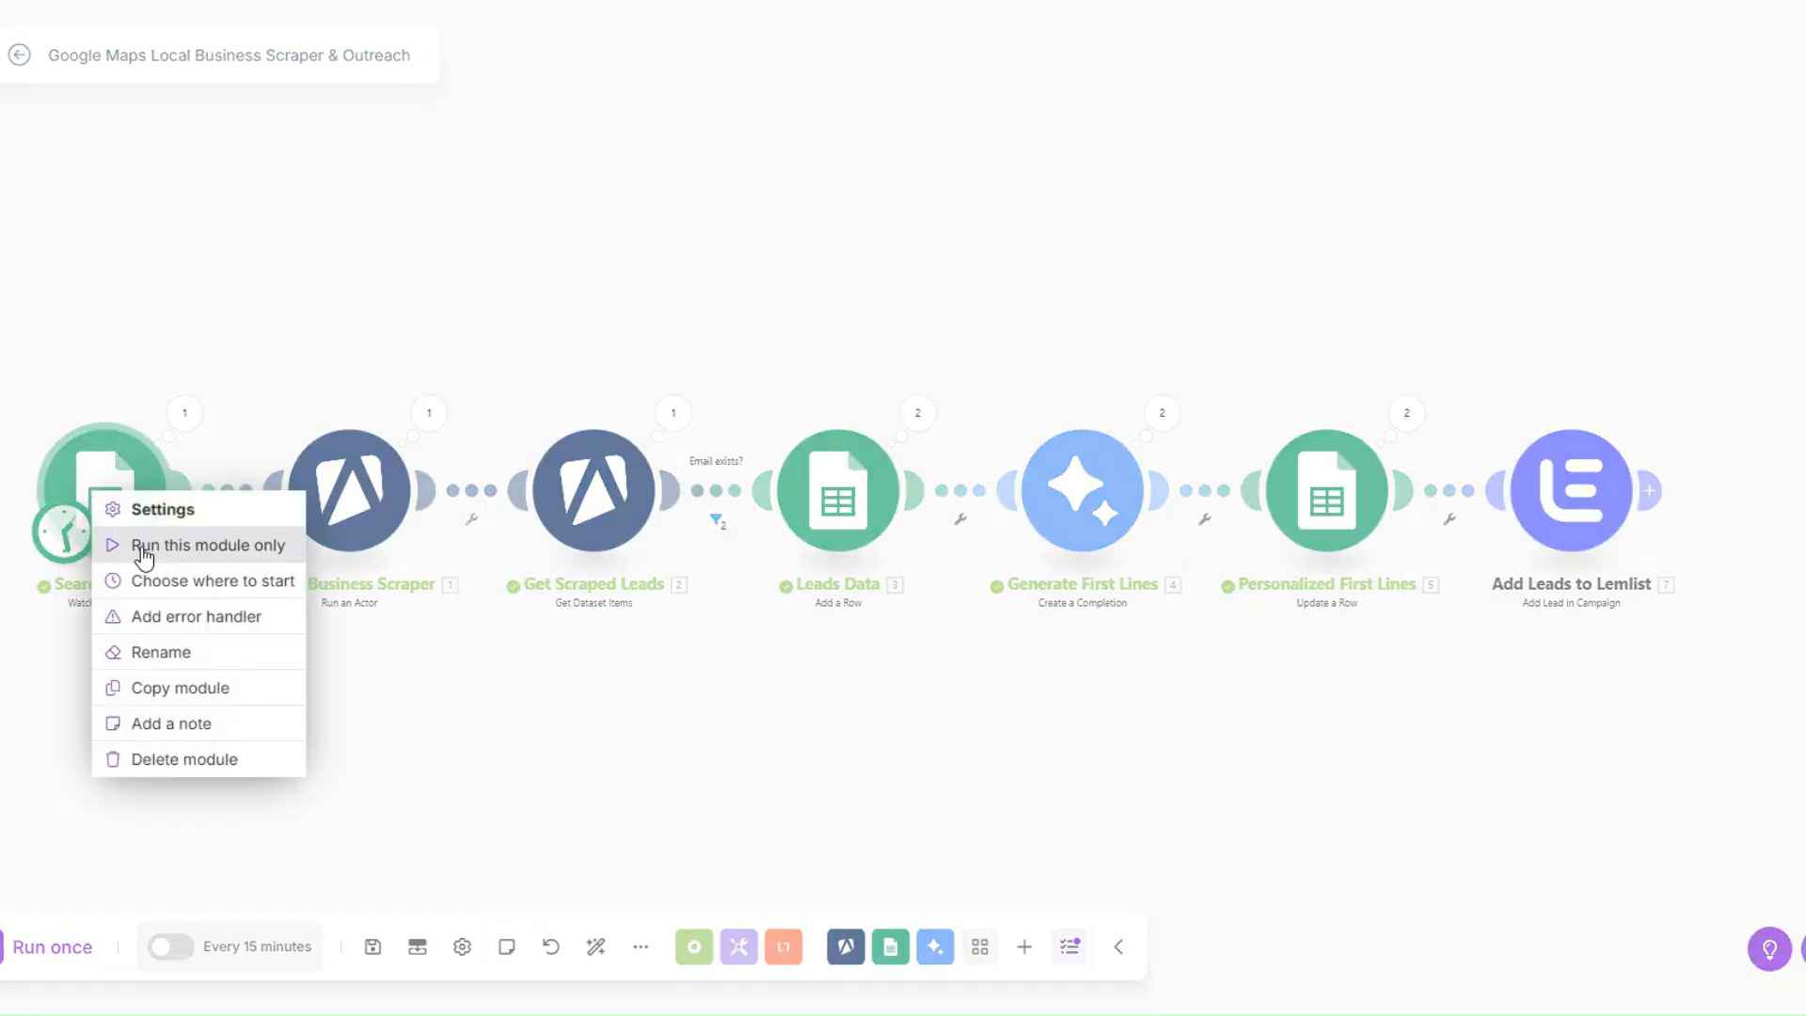
{"action": "left_click", "coordinate": [145, 578]}
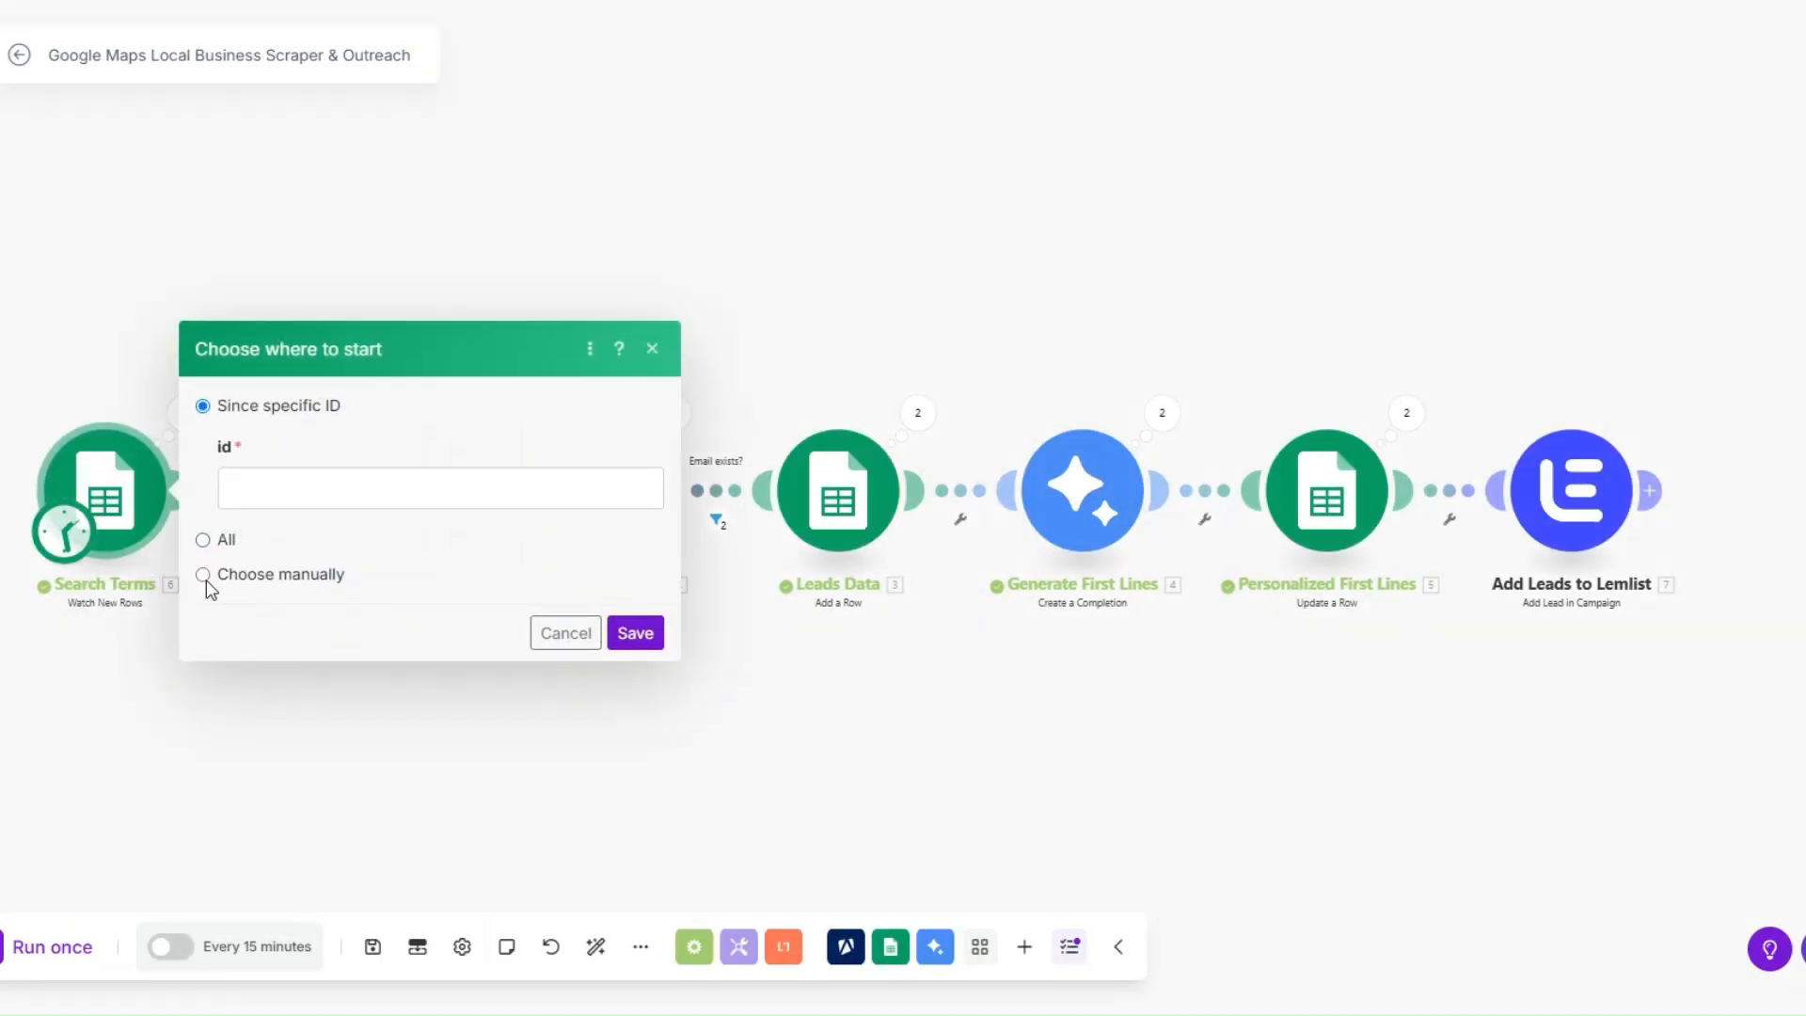
{"action": "left_click", "coordinate": [203, 575]}
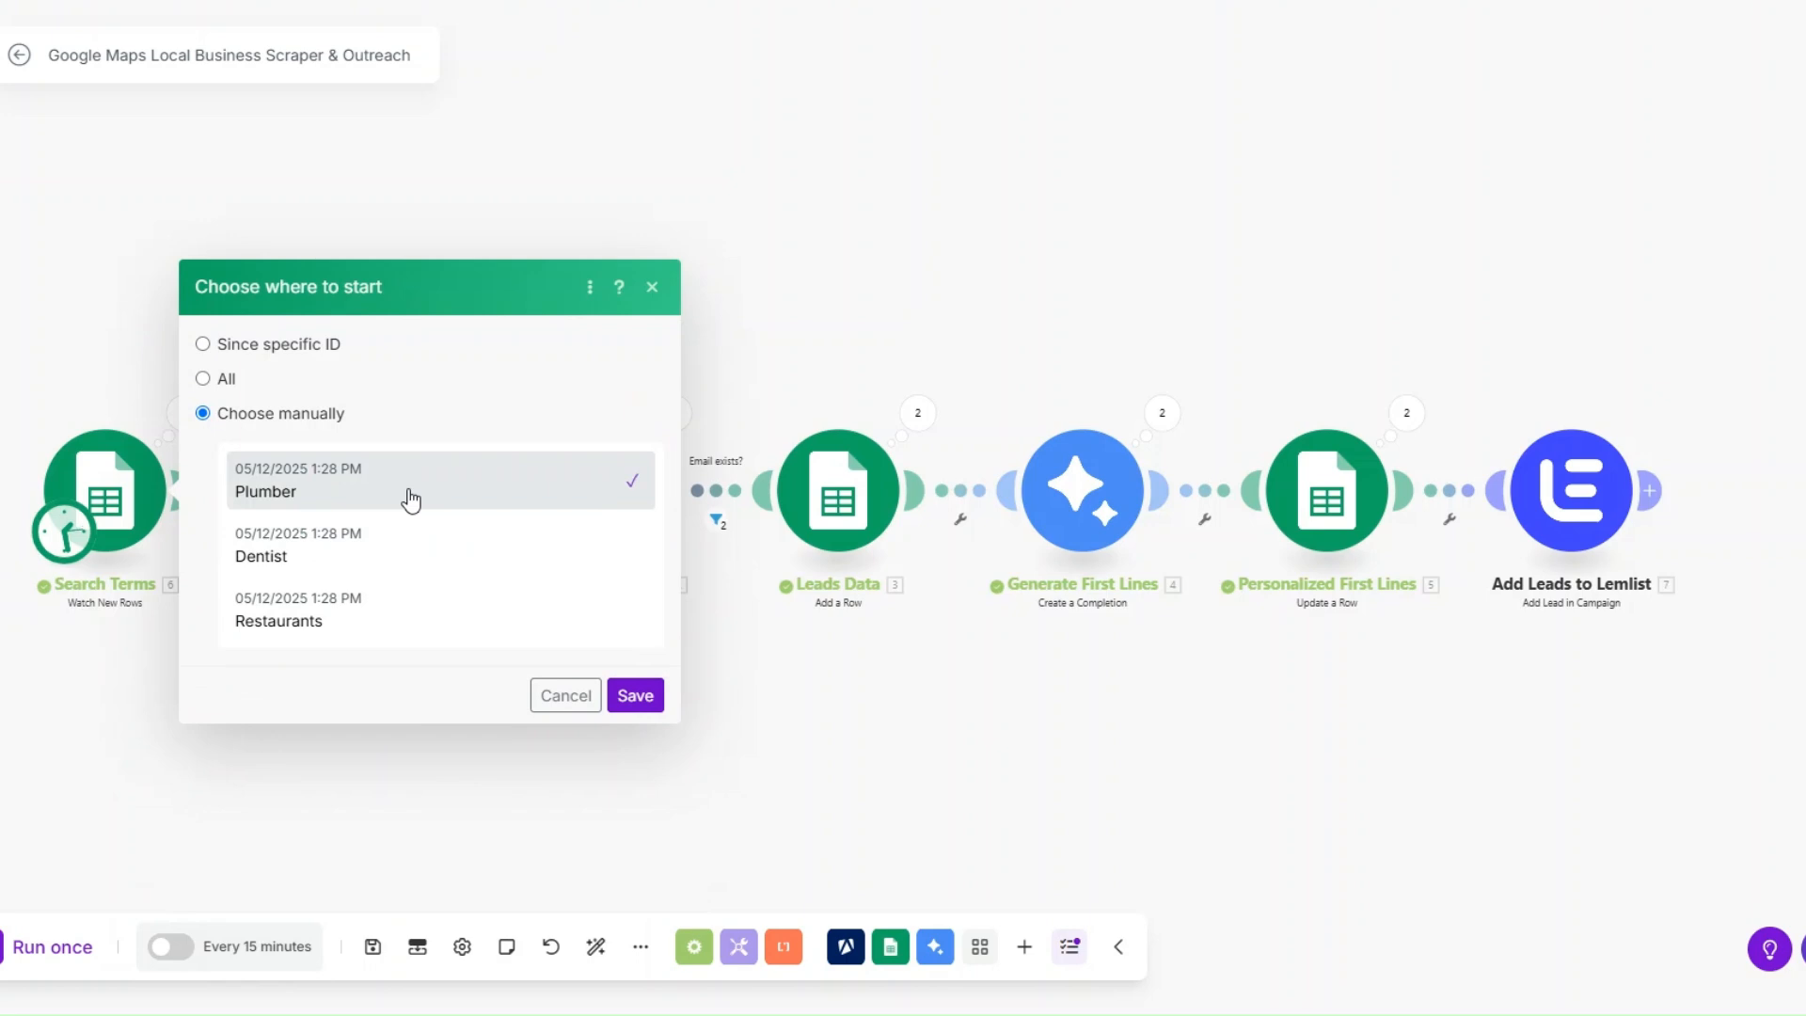
{"action": "left_click", "coordinate": [621, 698]}
- Run the whole scenario once and save it
{"action": "left_click", "coordinate": [52, 946]}
{"action": "left_click_drag", "start_coordinate": [325, 684], "coordinate": [330, 683]}
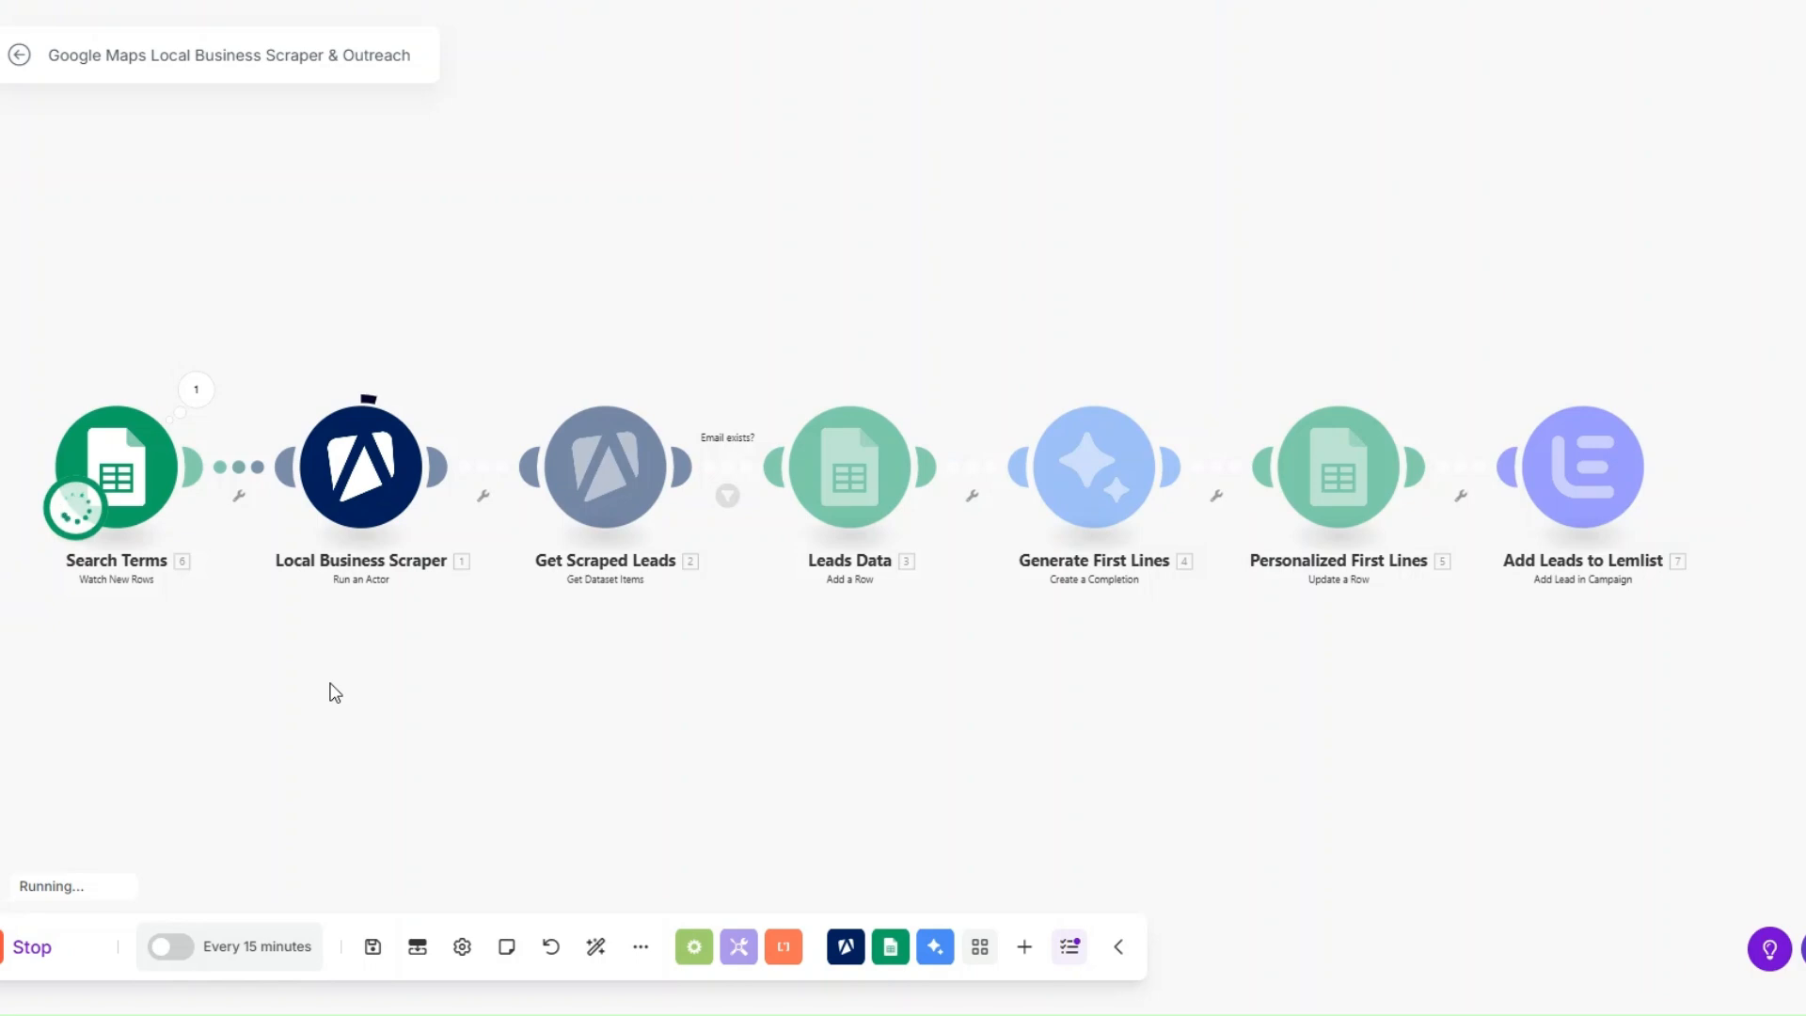
{"action": "left_click", "coordinate": [368, 954]}
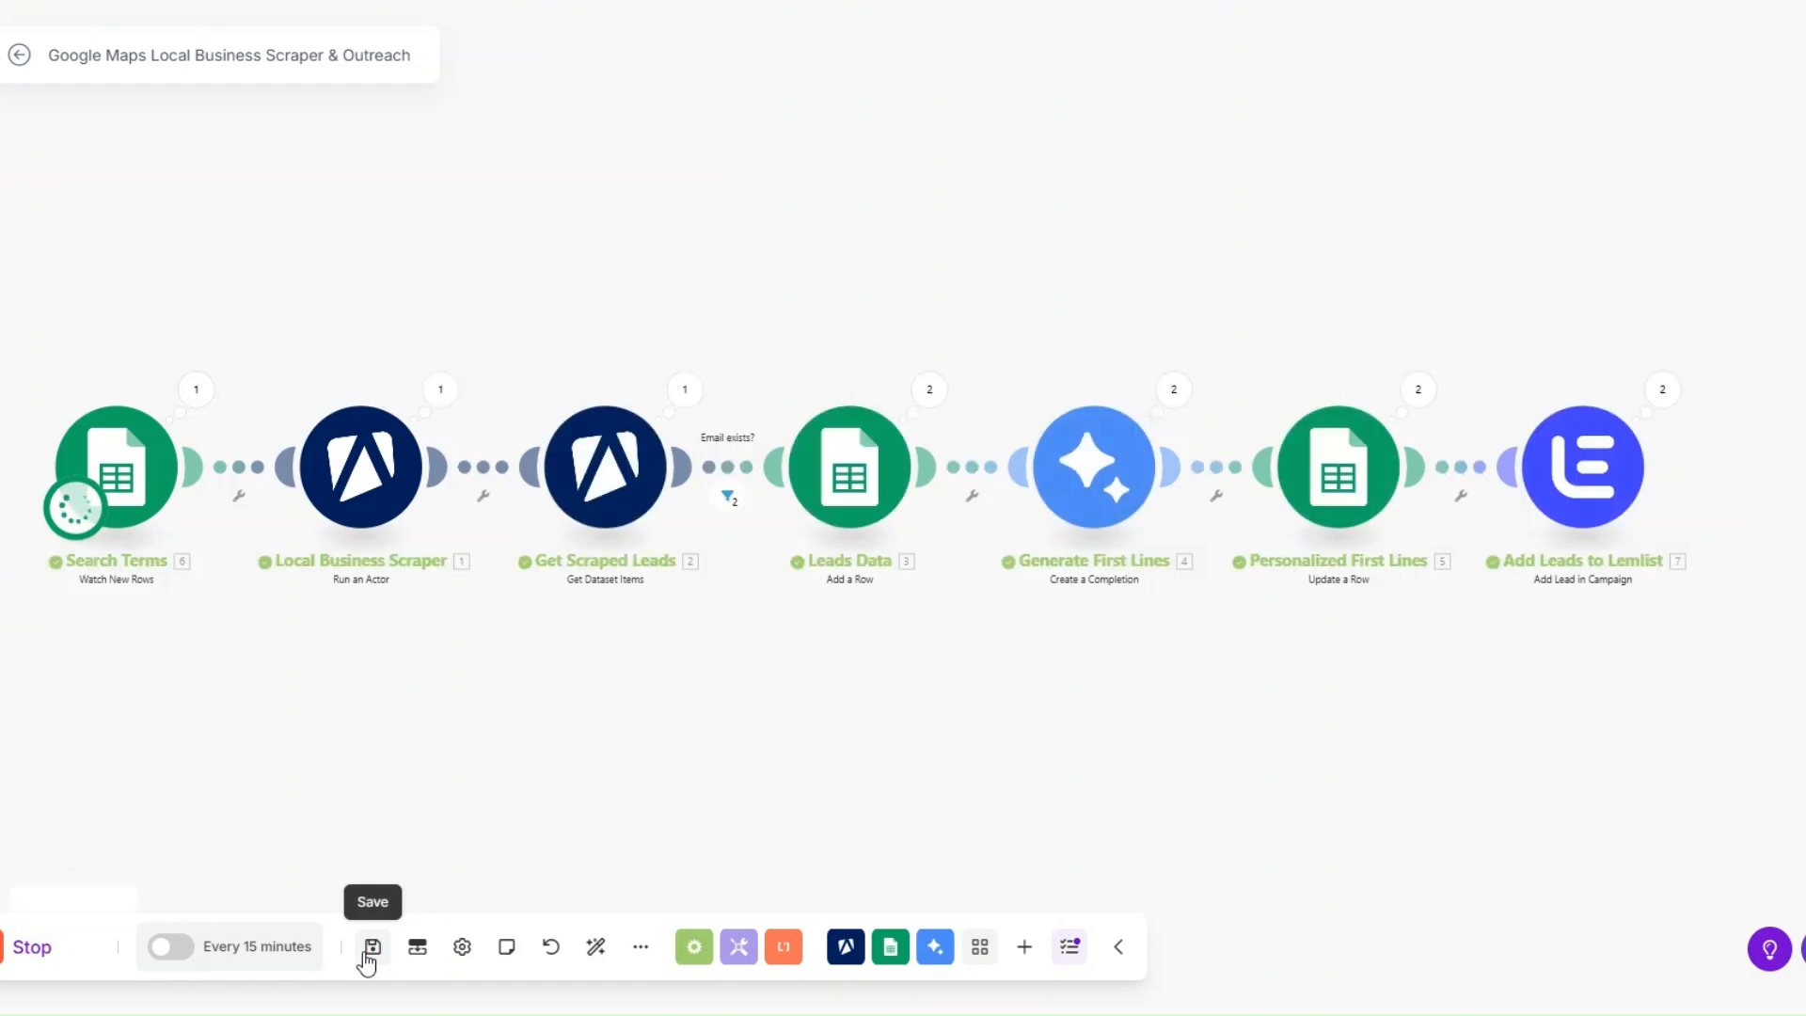
{"action": "left_click_drag", "start_coordinate": [459, 805], "coordinate": [506, 811]}
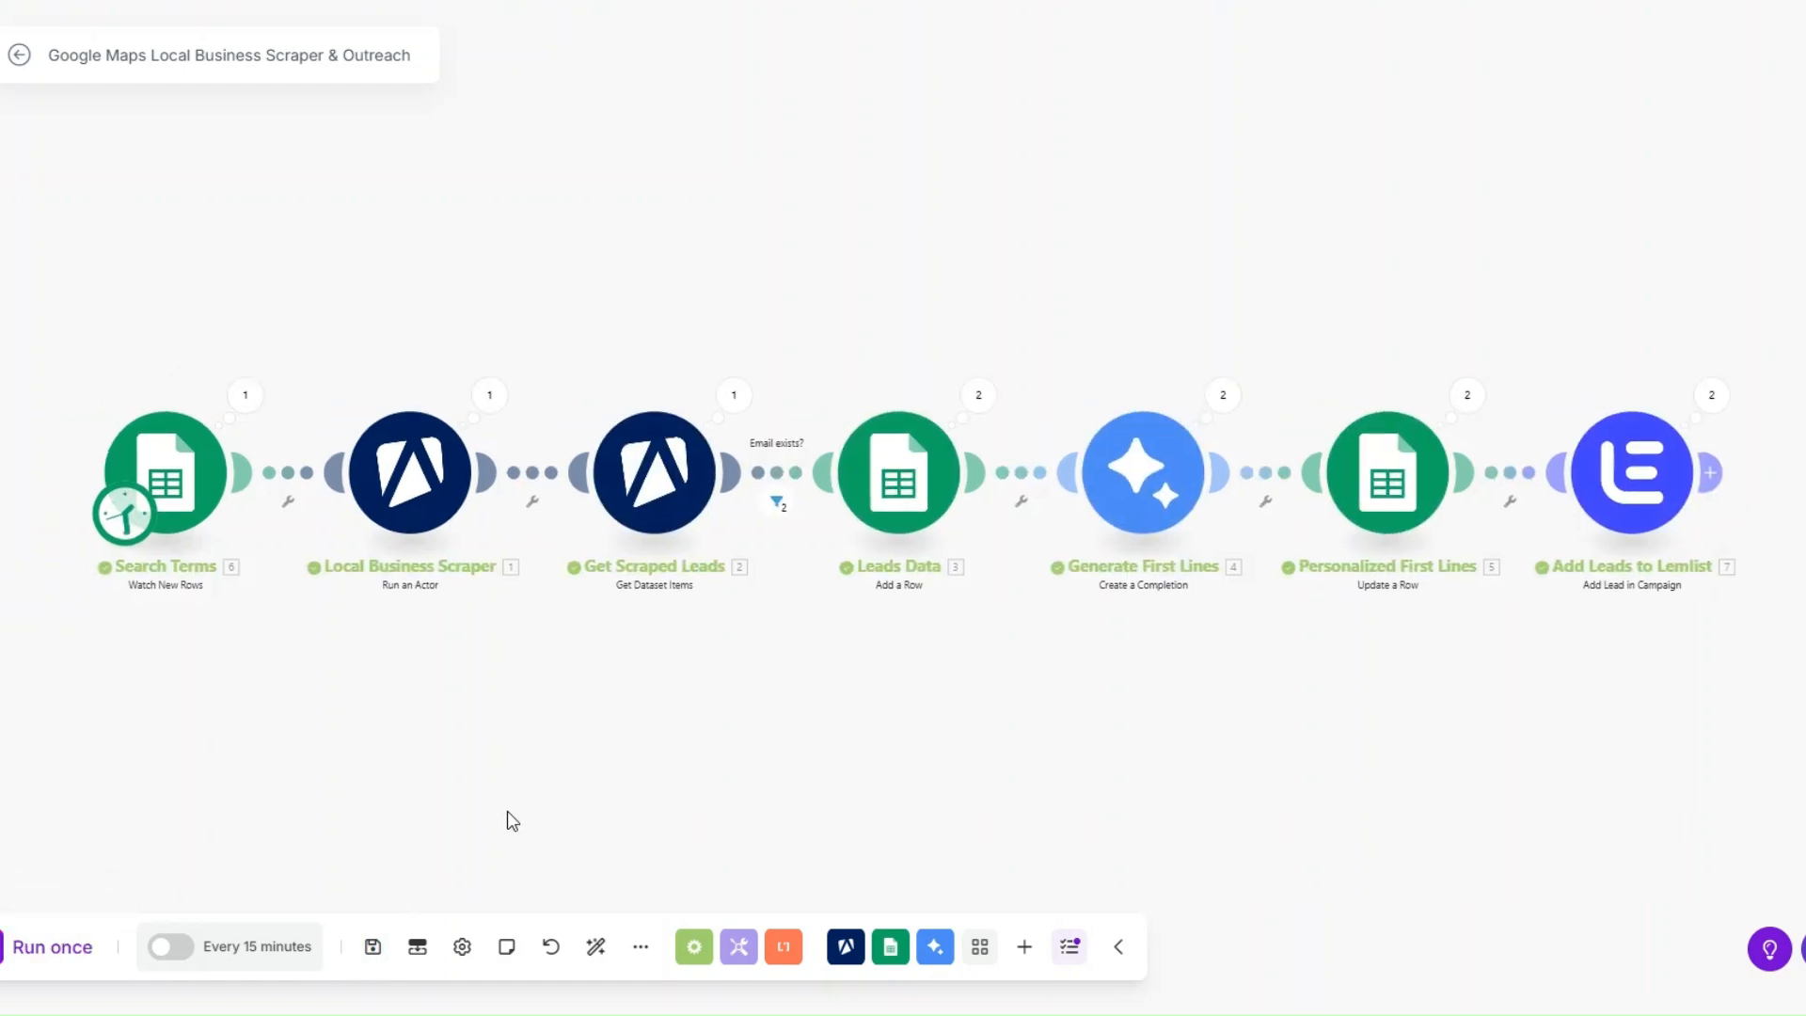
- Inspect the run's input and output bundles for Search Terms, Local Business Scraper and Get Scraped Leads
{"action": "left_click", "coordinate": [247, 395]}
{"action": "left_click", "coordinate": [482, 574]}
{"action": "left_click", "coordinate": [489, 395]}
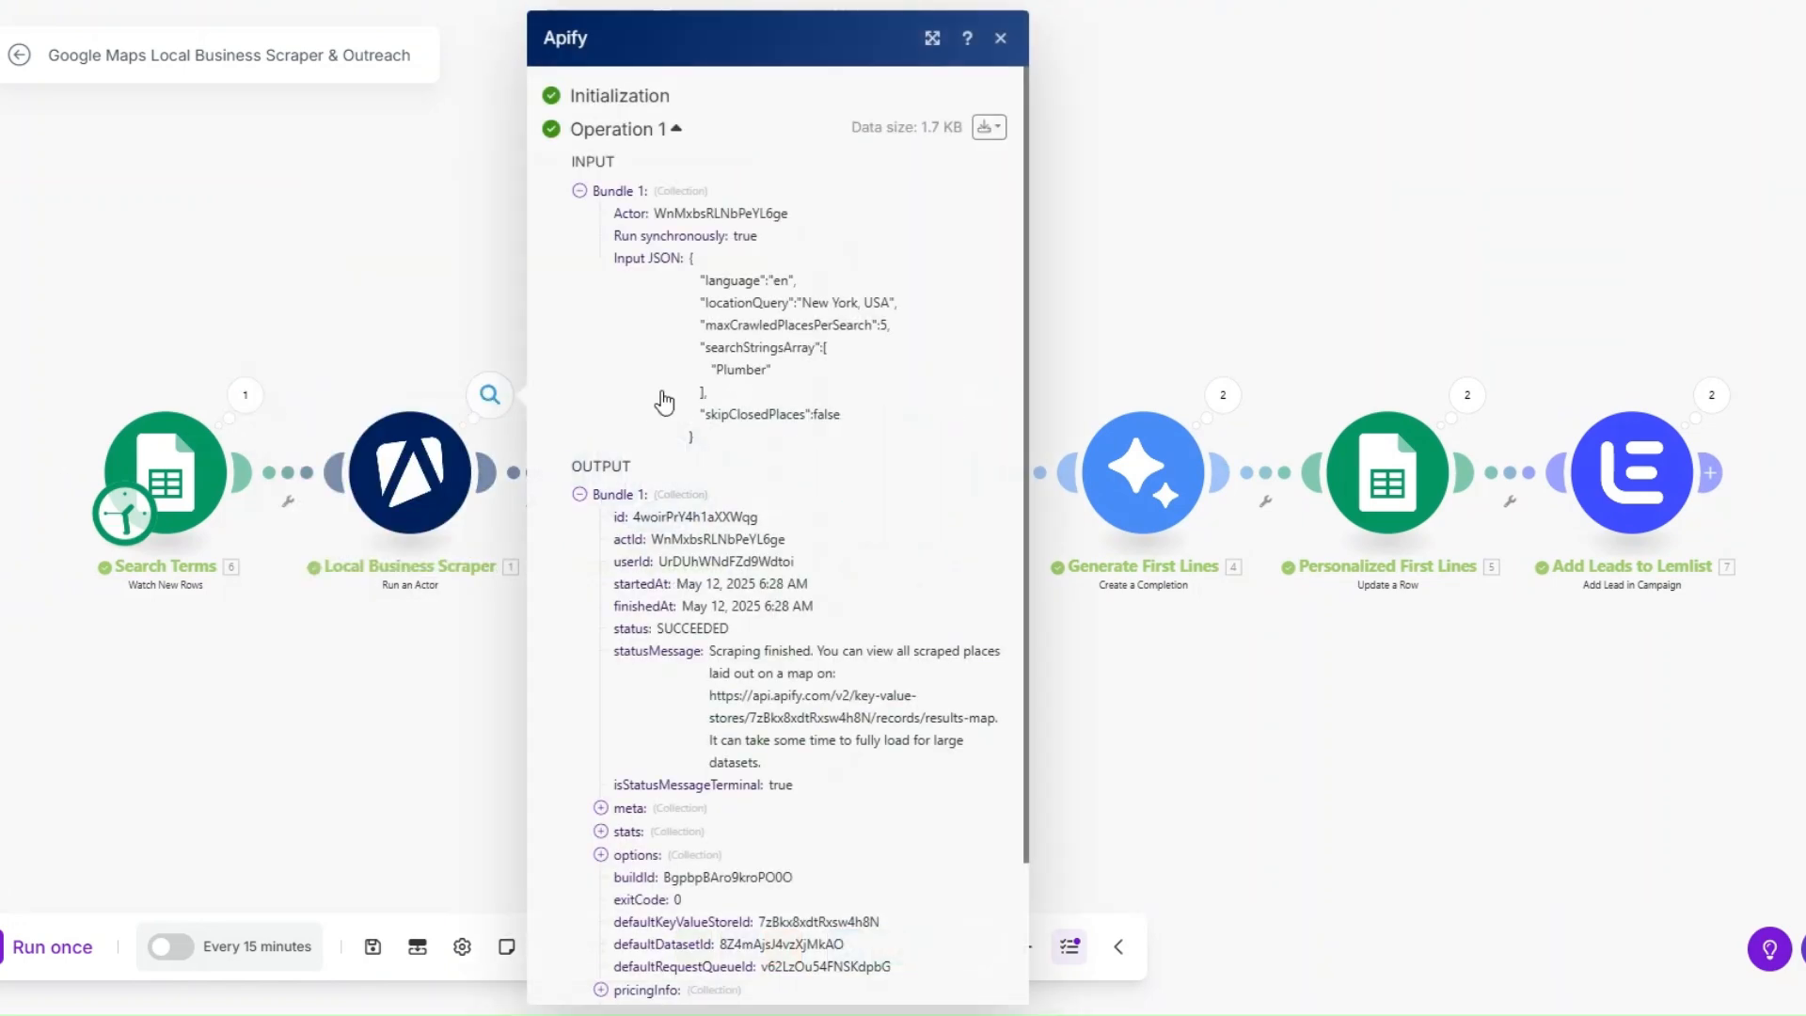
{"action": "left_click_drag", "start_coordinate": [802, 301], "coordinate": [978, 390]}
{"action": "left_click", "coordinate": [1222, 855]}
{"action": "left_click", "coordinate": [735, 396]}
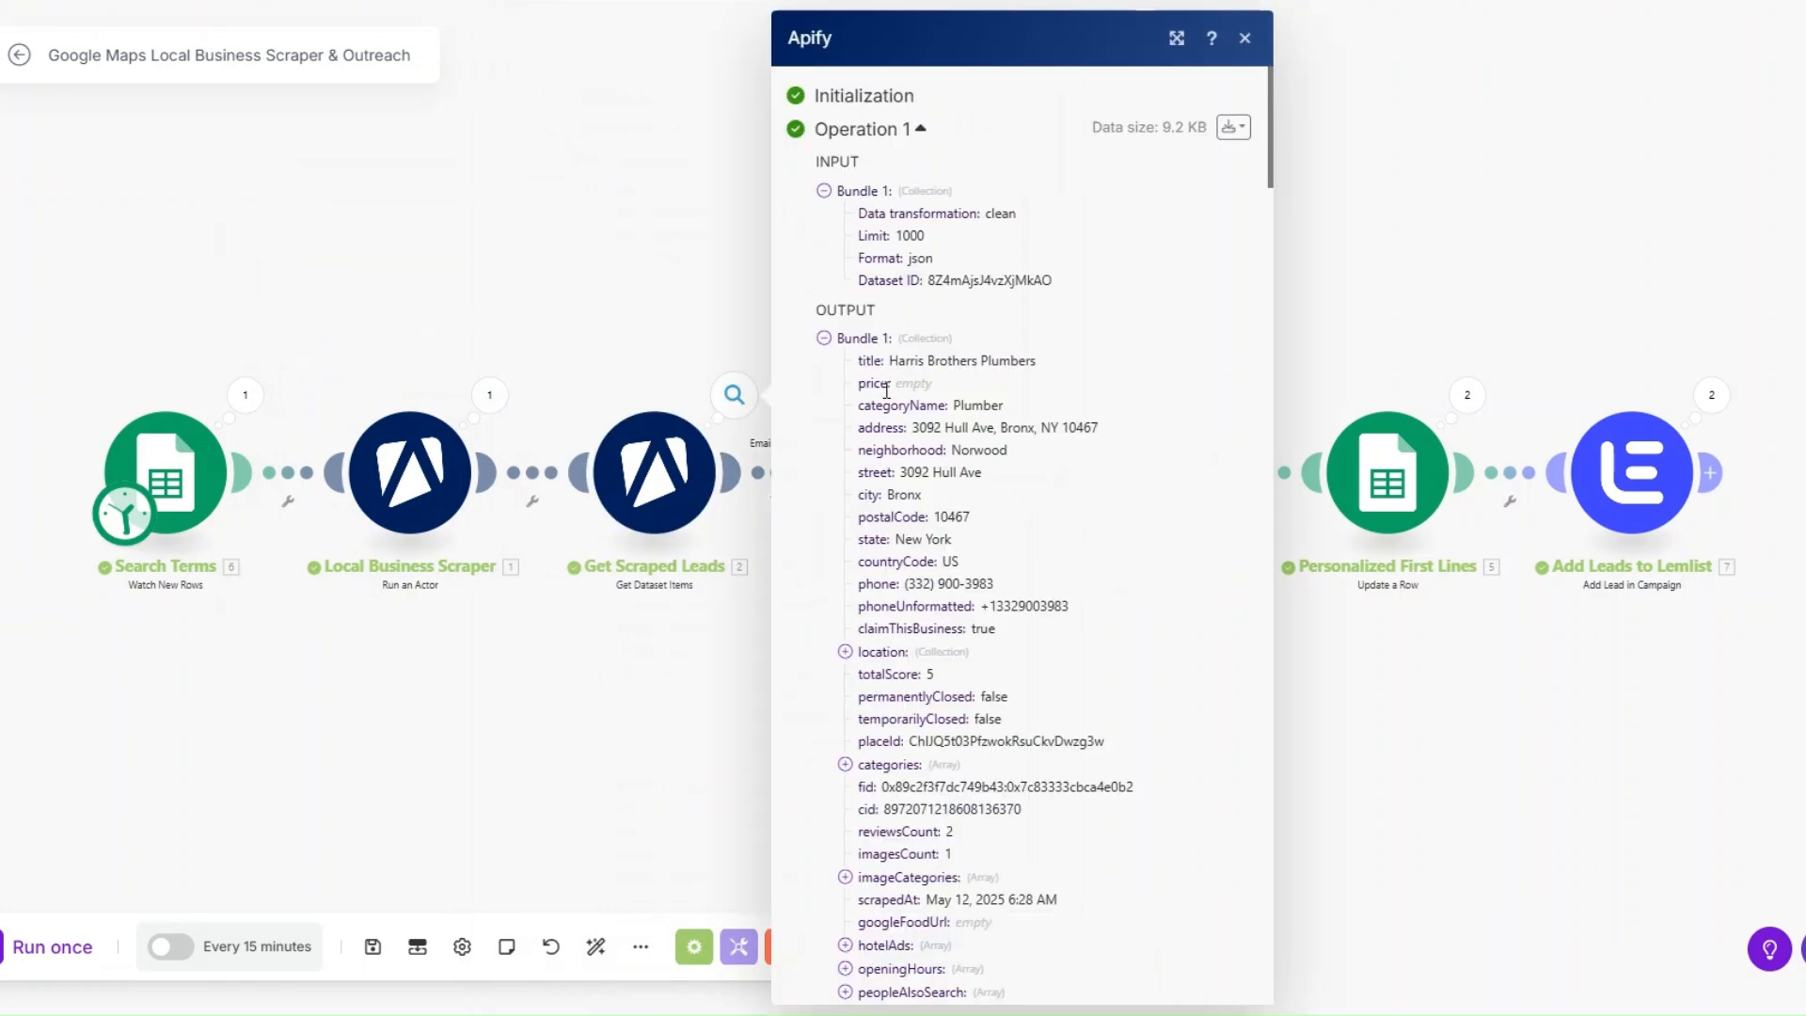
{"action": "left_click_drag", "start_coordinate": [1272, 168], "coordinate": [1270, 897]}
{"action": "left_click", "coordinate": [1414, 792]}
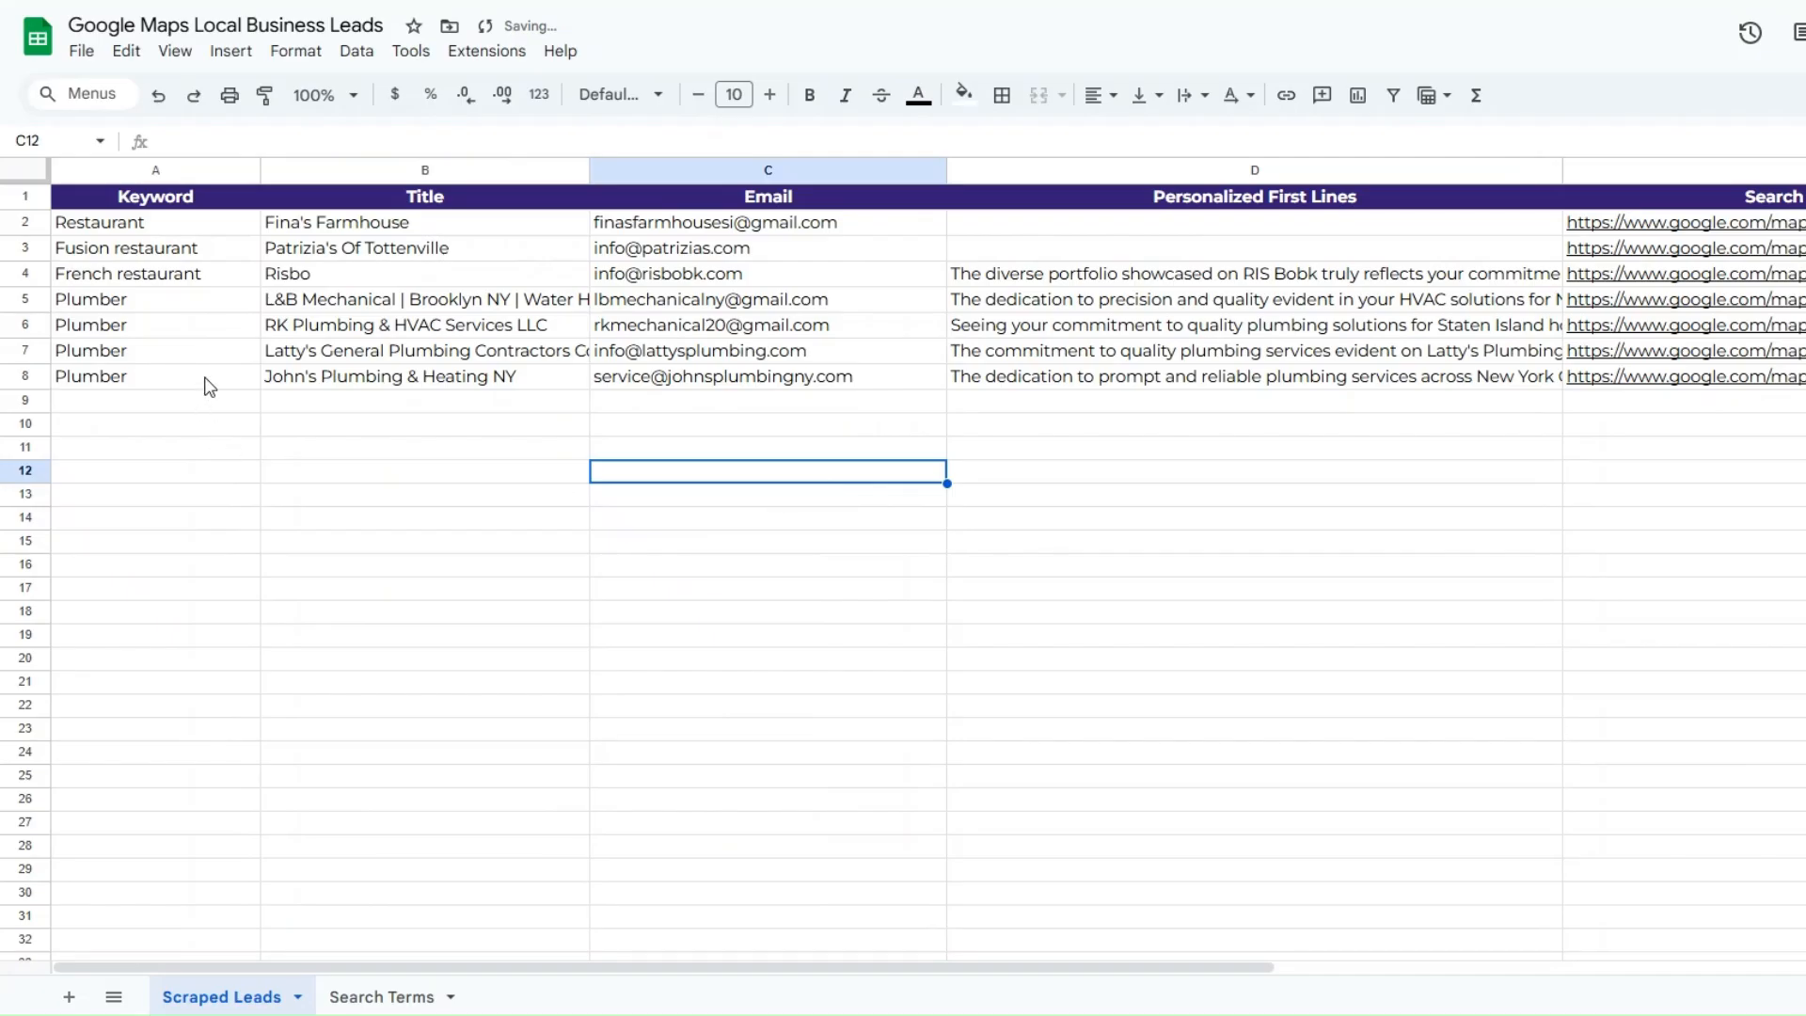
- Switch to the Scraped Leads sheet in Google Sheets and check the titles and emails in rows 7 and 8
{"action": "left_click", "coordinate": [325, 363]}
{"action": "left_click", "coordinate": [325, 385]}
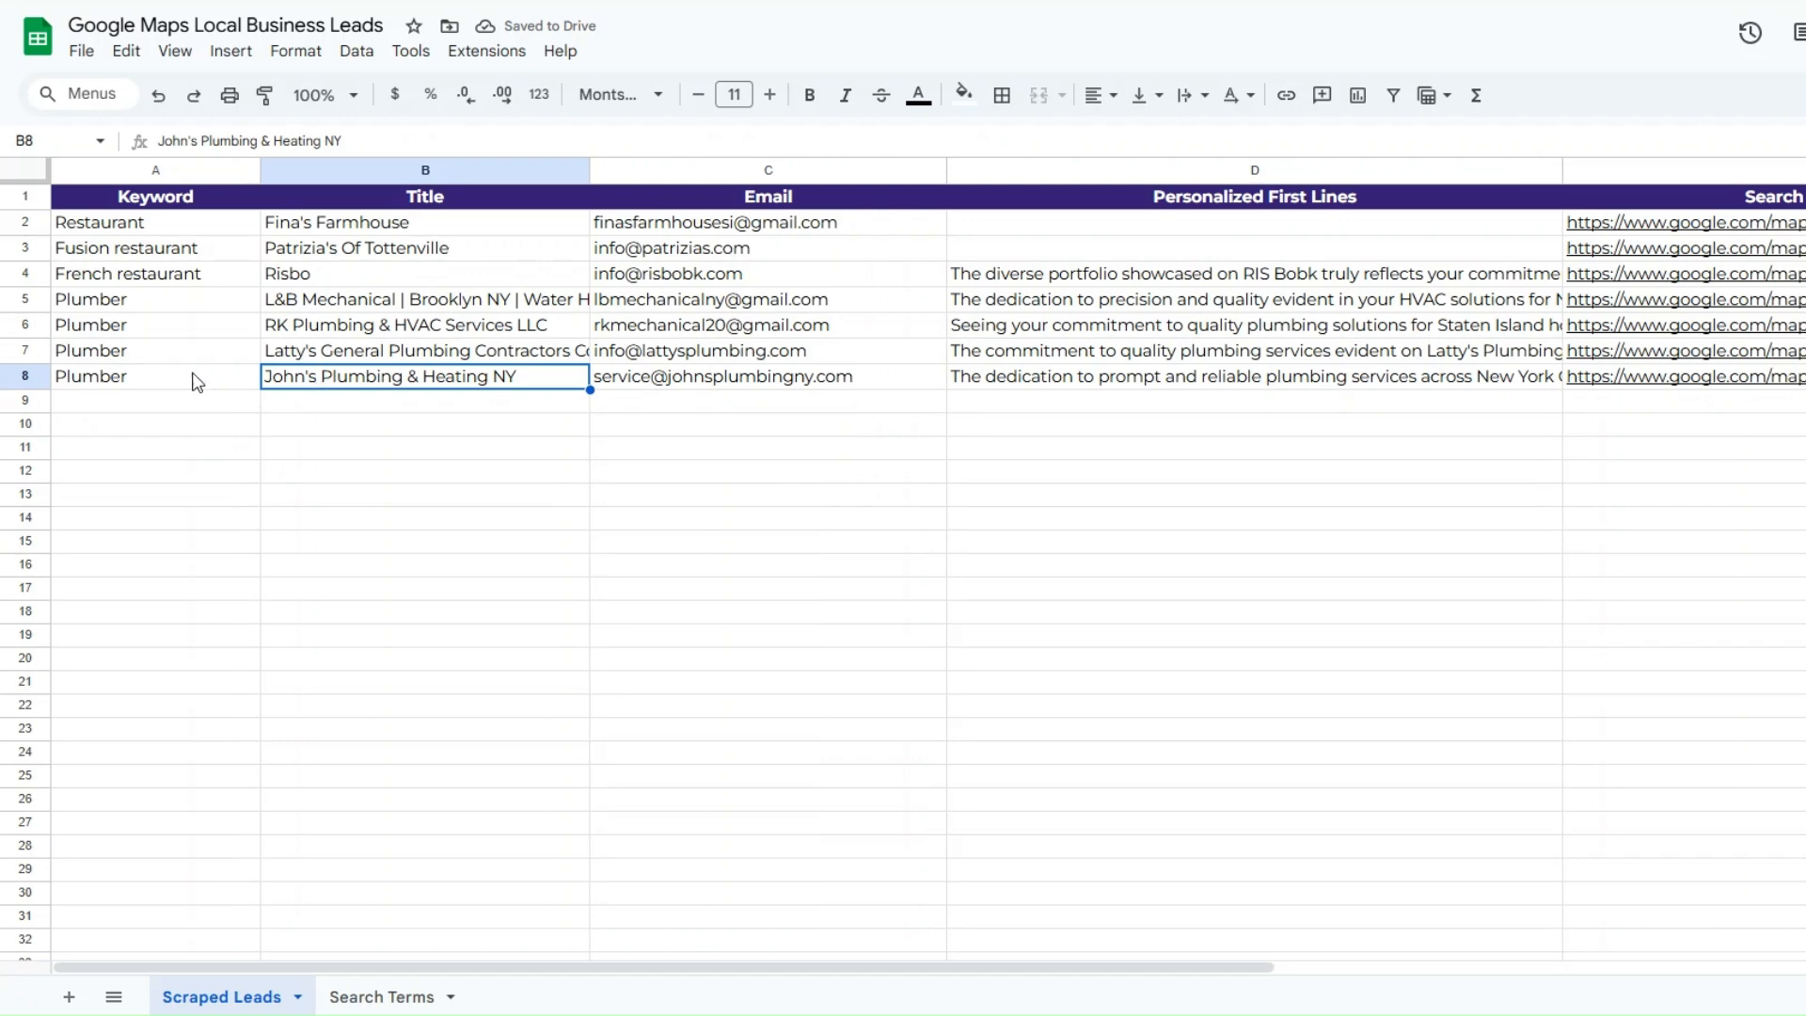
{"action": "left_click", "coordinate": [700, 403]}
{"action": "left_click", "coordinate": [673, 358]}
{"action": "left_click", "coordinate": [685, 383]}
- Read the full personalized first lines of the Plumber leads in rows 7 and 8
{"action": "left_click", "coordinate": [1045, 334]}
{"action": "double_click", "coordinate": [709, 350]}
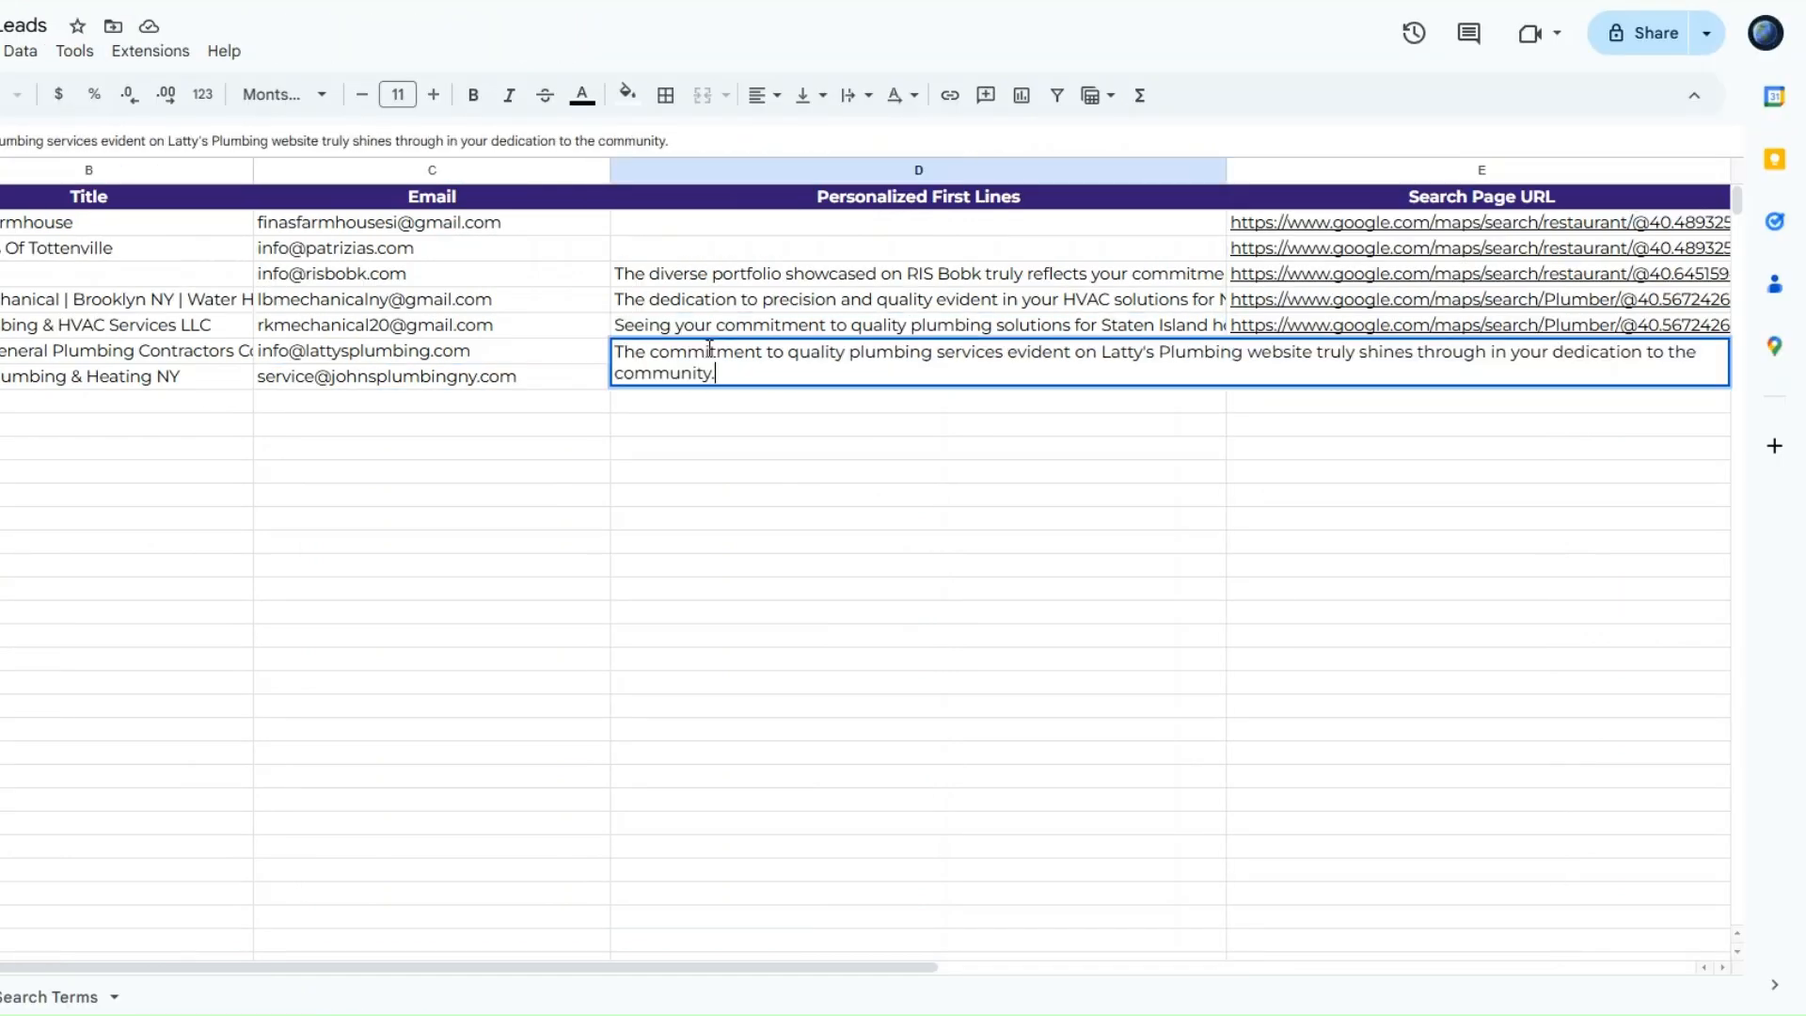
{"action": "key", "text": "ctrl+a"}
{"action": "left_click", "coordinate": [669, 429]}
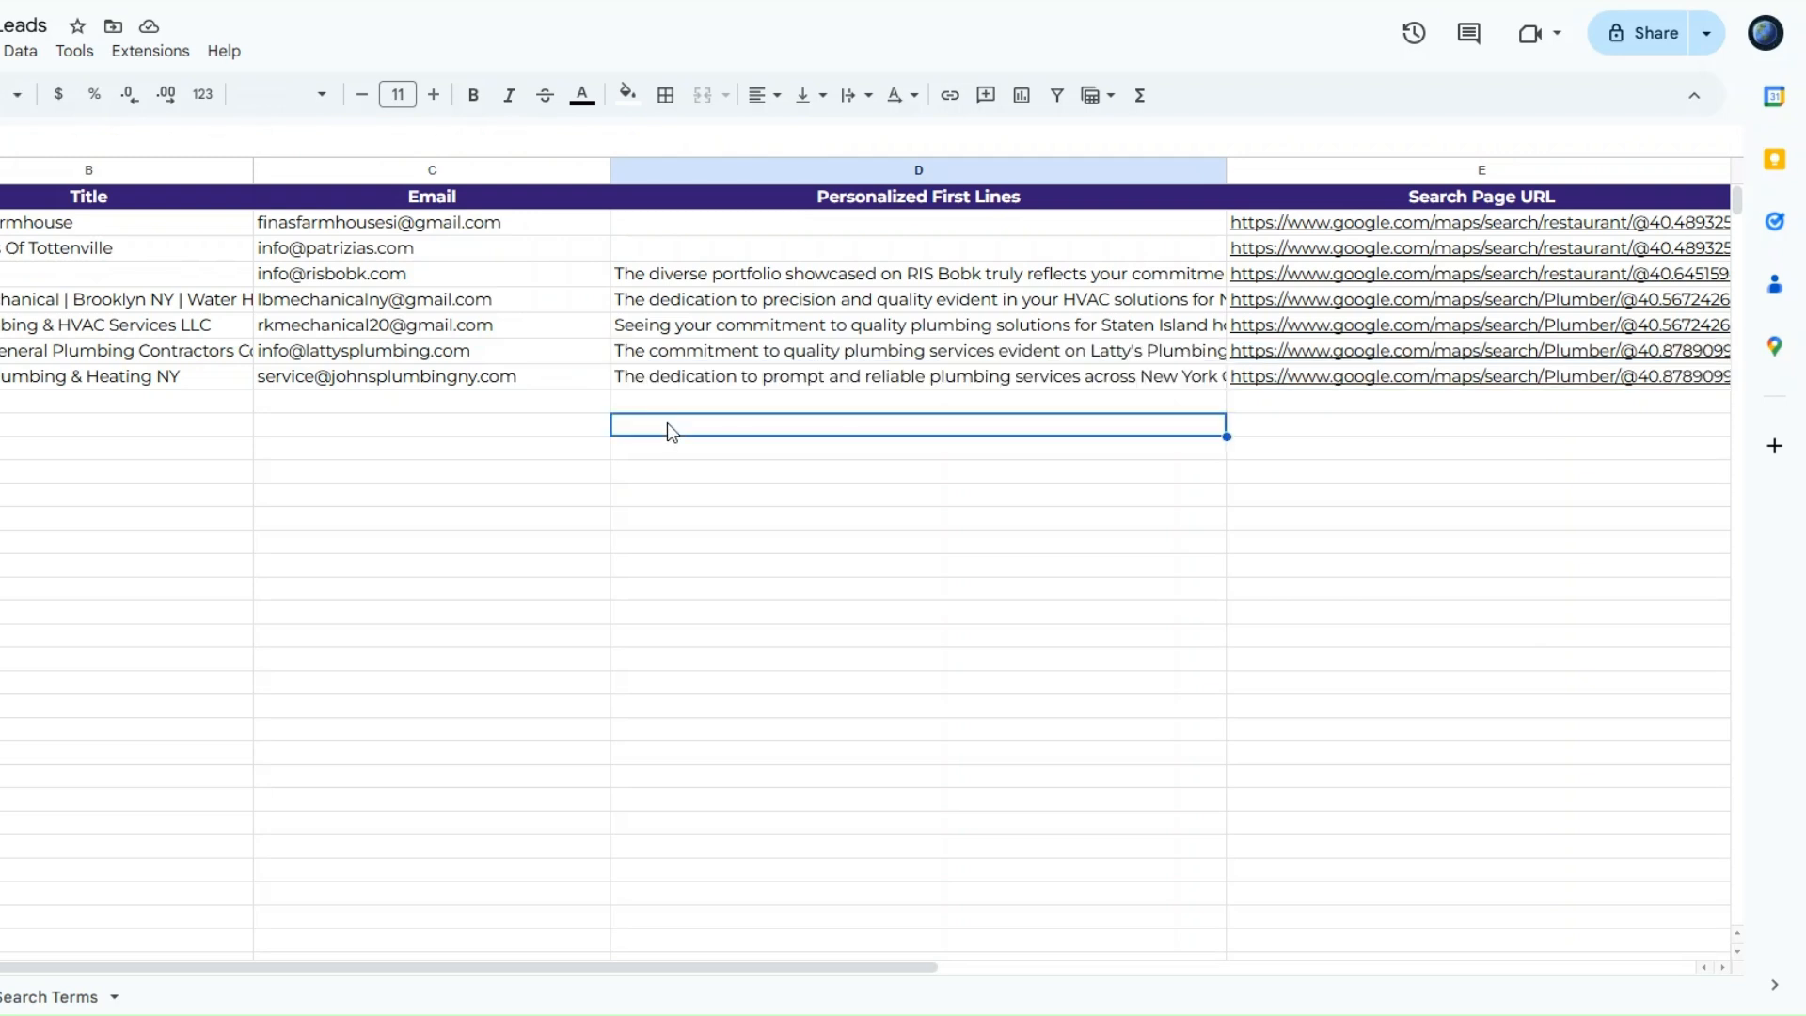
{"action": "double_click", "coordinate": [681, 386]}
{"action": "key", "text": "ctrl+a"}
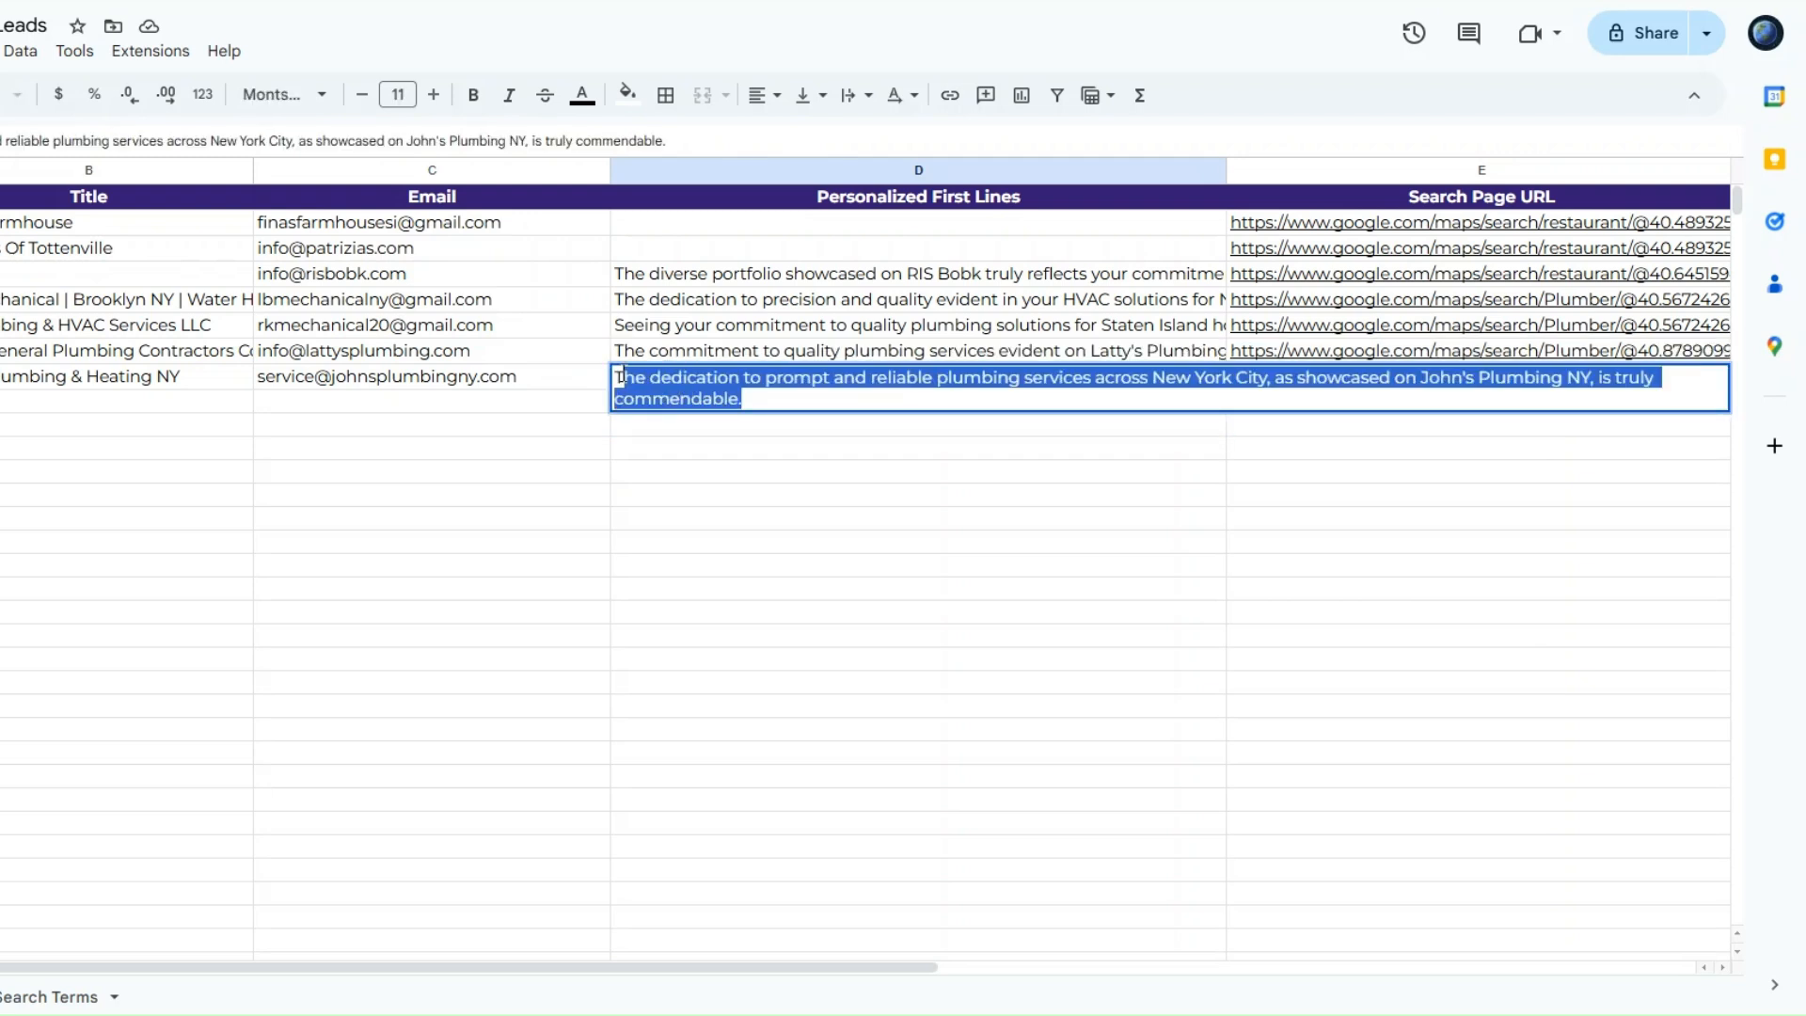
{"action": "left_click", "coordinate": [584, 386]}
{"action": "left_click", "coordinate": [1280, 408]}
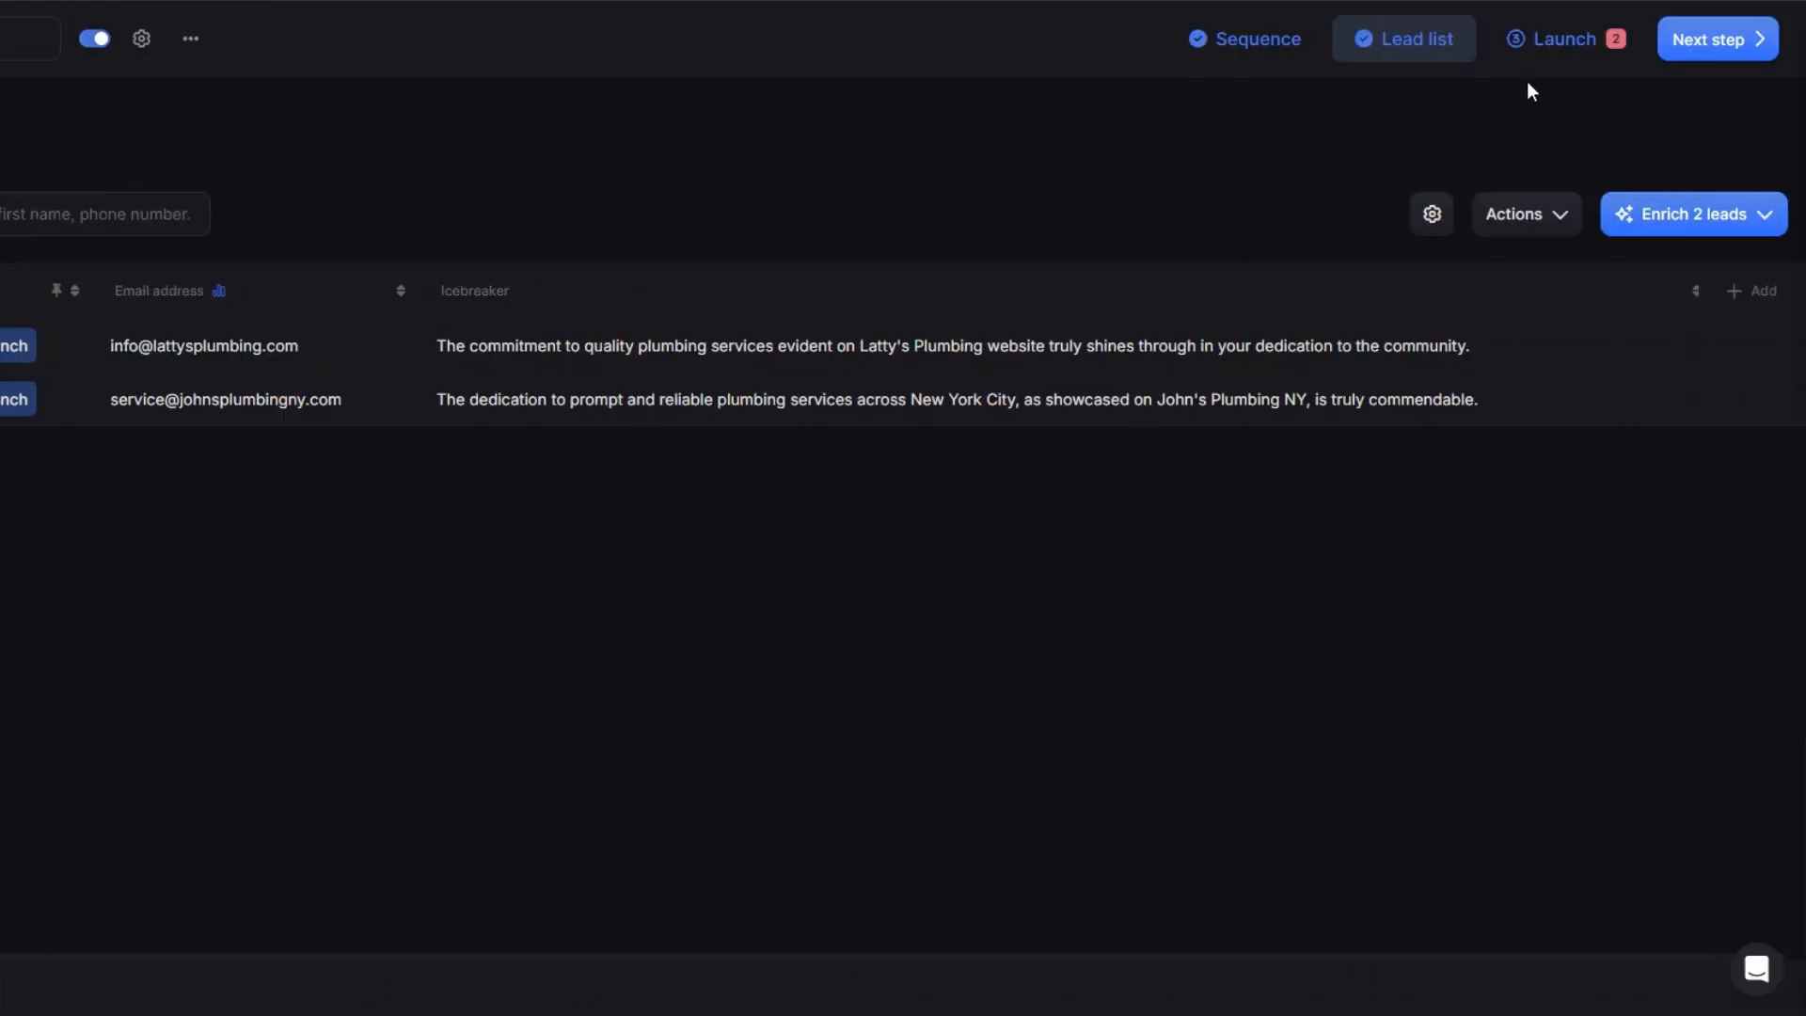
- In the lemlist campaign's first email, remove the blank line below {{icebreaker}} and check the list of available variables
{"action": "left_click", "coordinate": [1542, 52]}
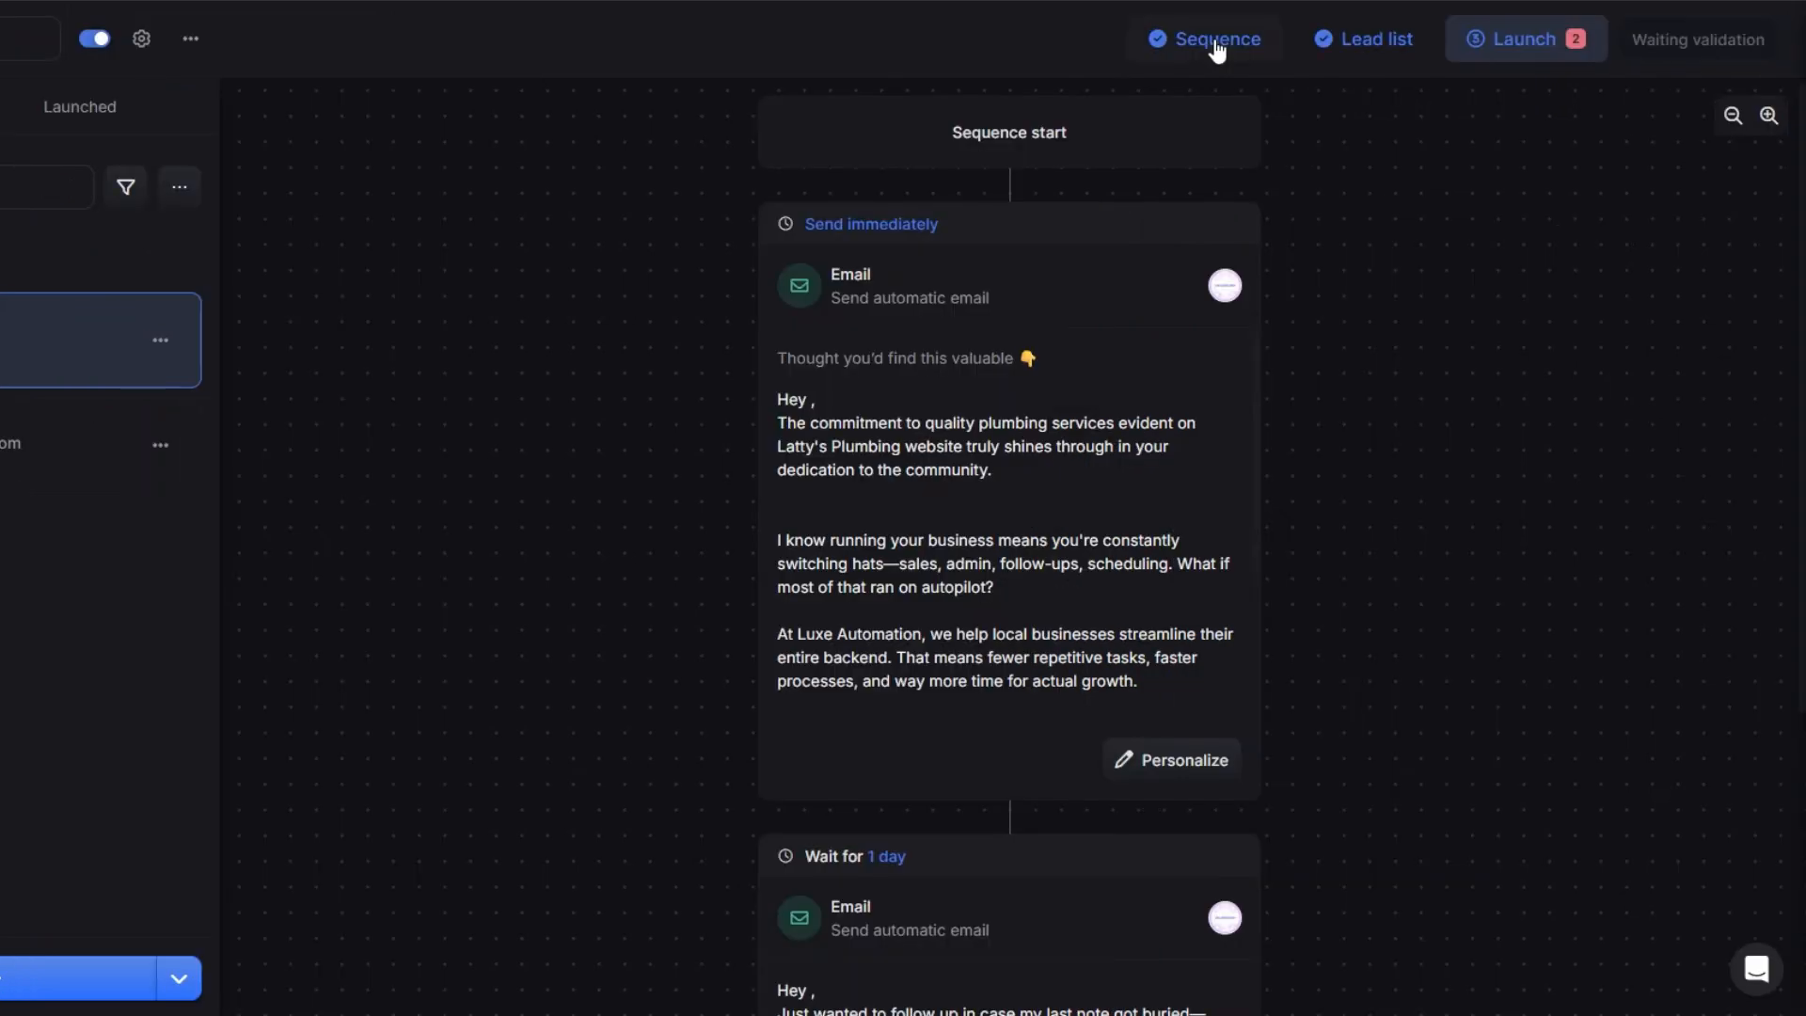
{"action": "left_click", "coordinate": [1407, 291]}
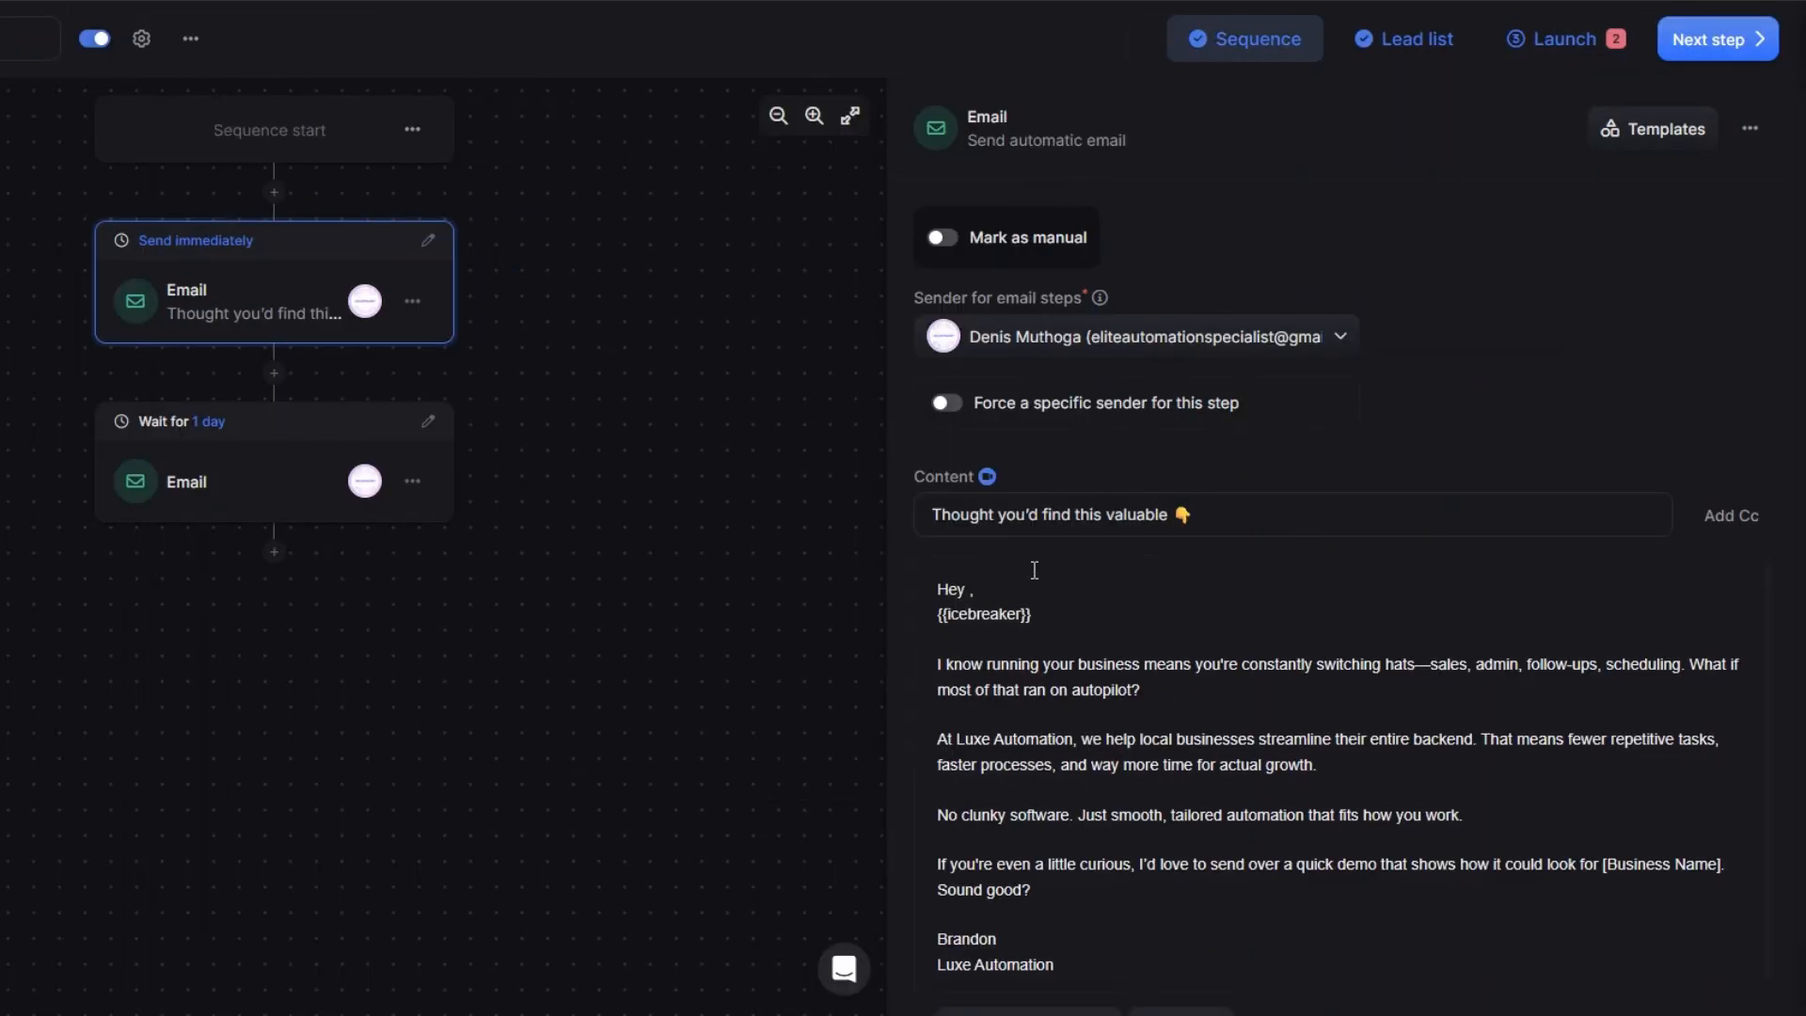
{"action": "left_click", "coordinate": [1034, 631]}
{"action": "key", "text": "BackSpace"}
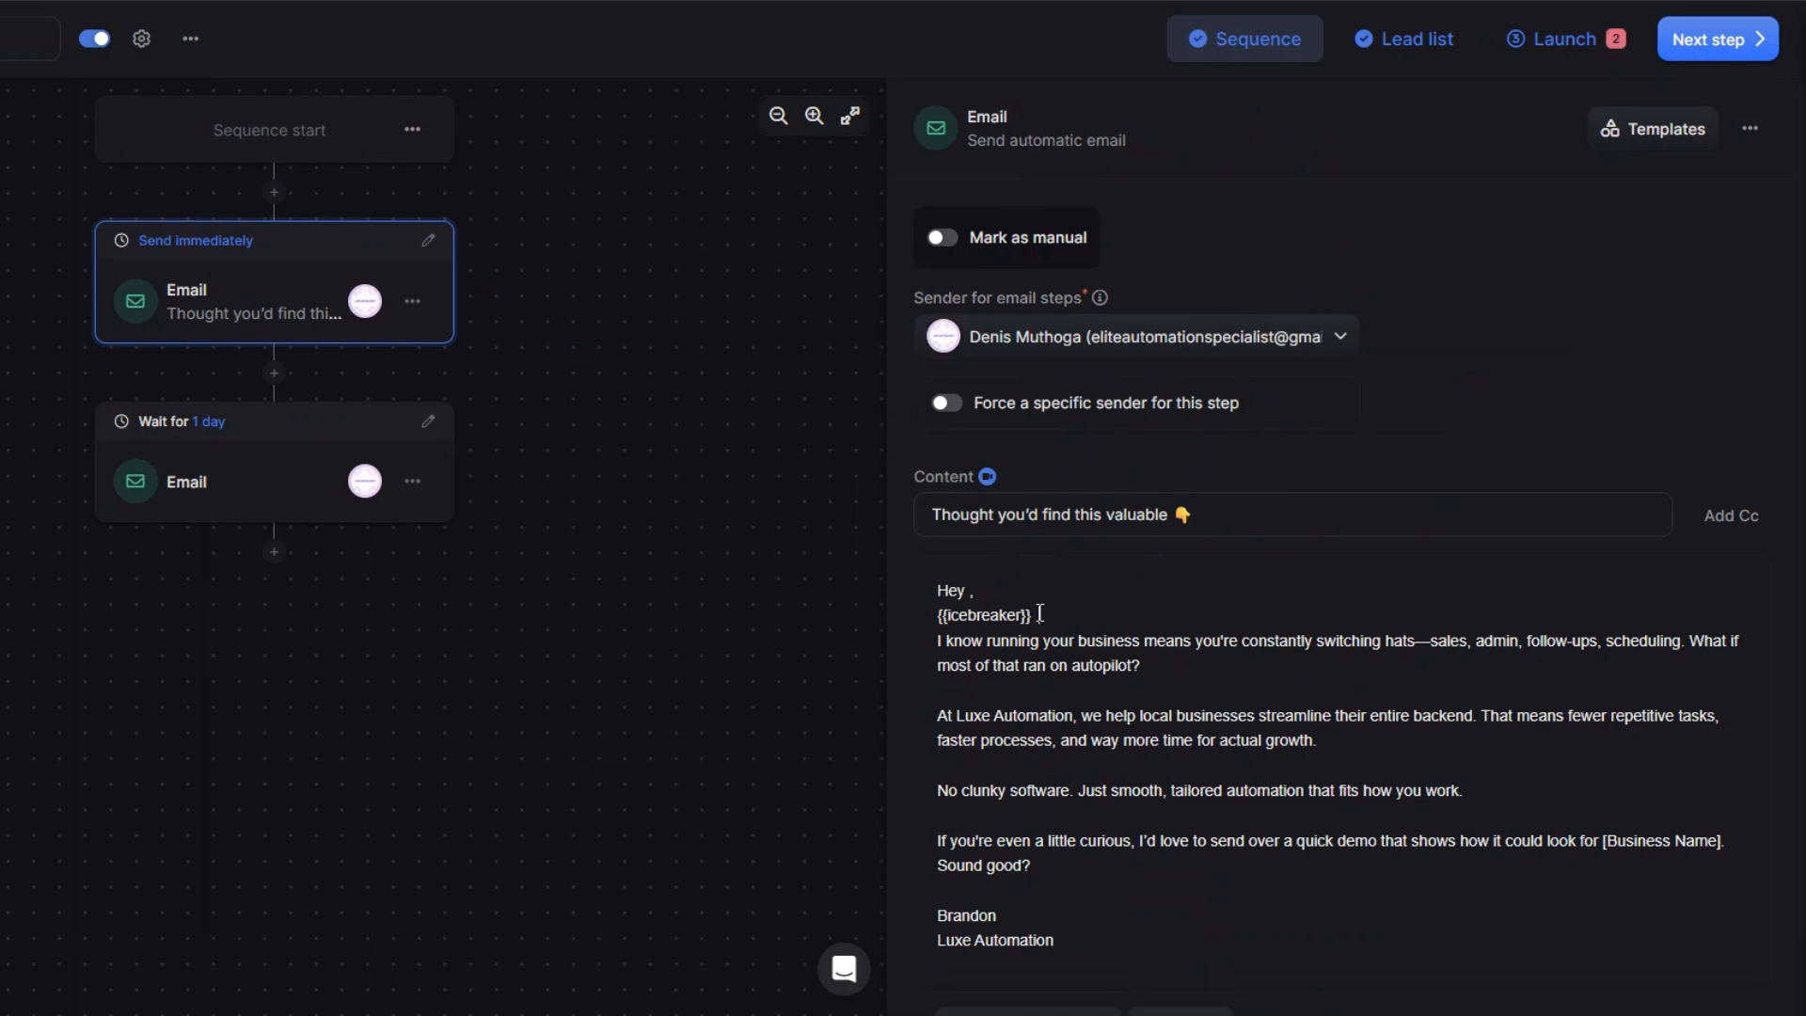
{"action": "type", "text": "{{"}
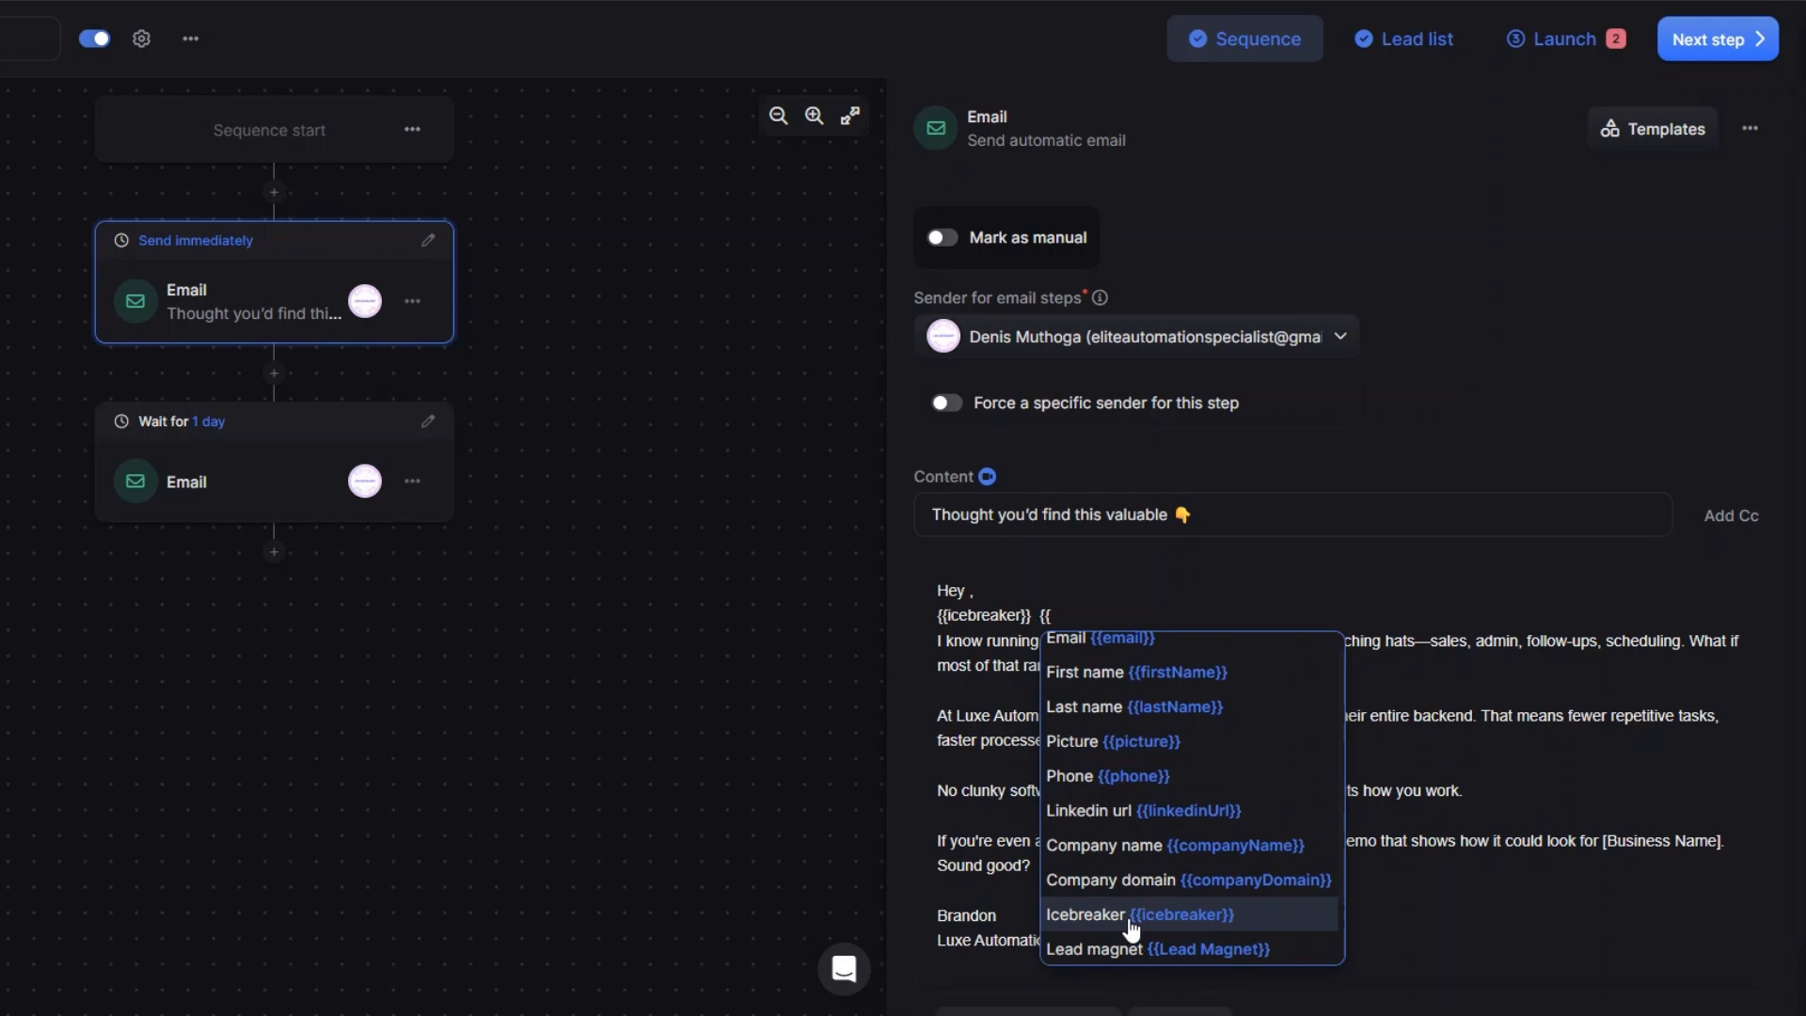
{"action": "left_click", "coordinate": [1070, 607]}
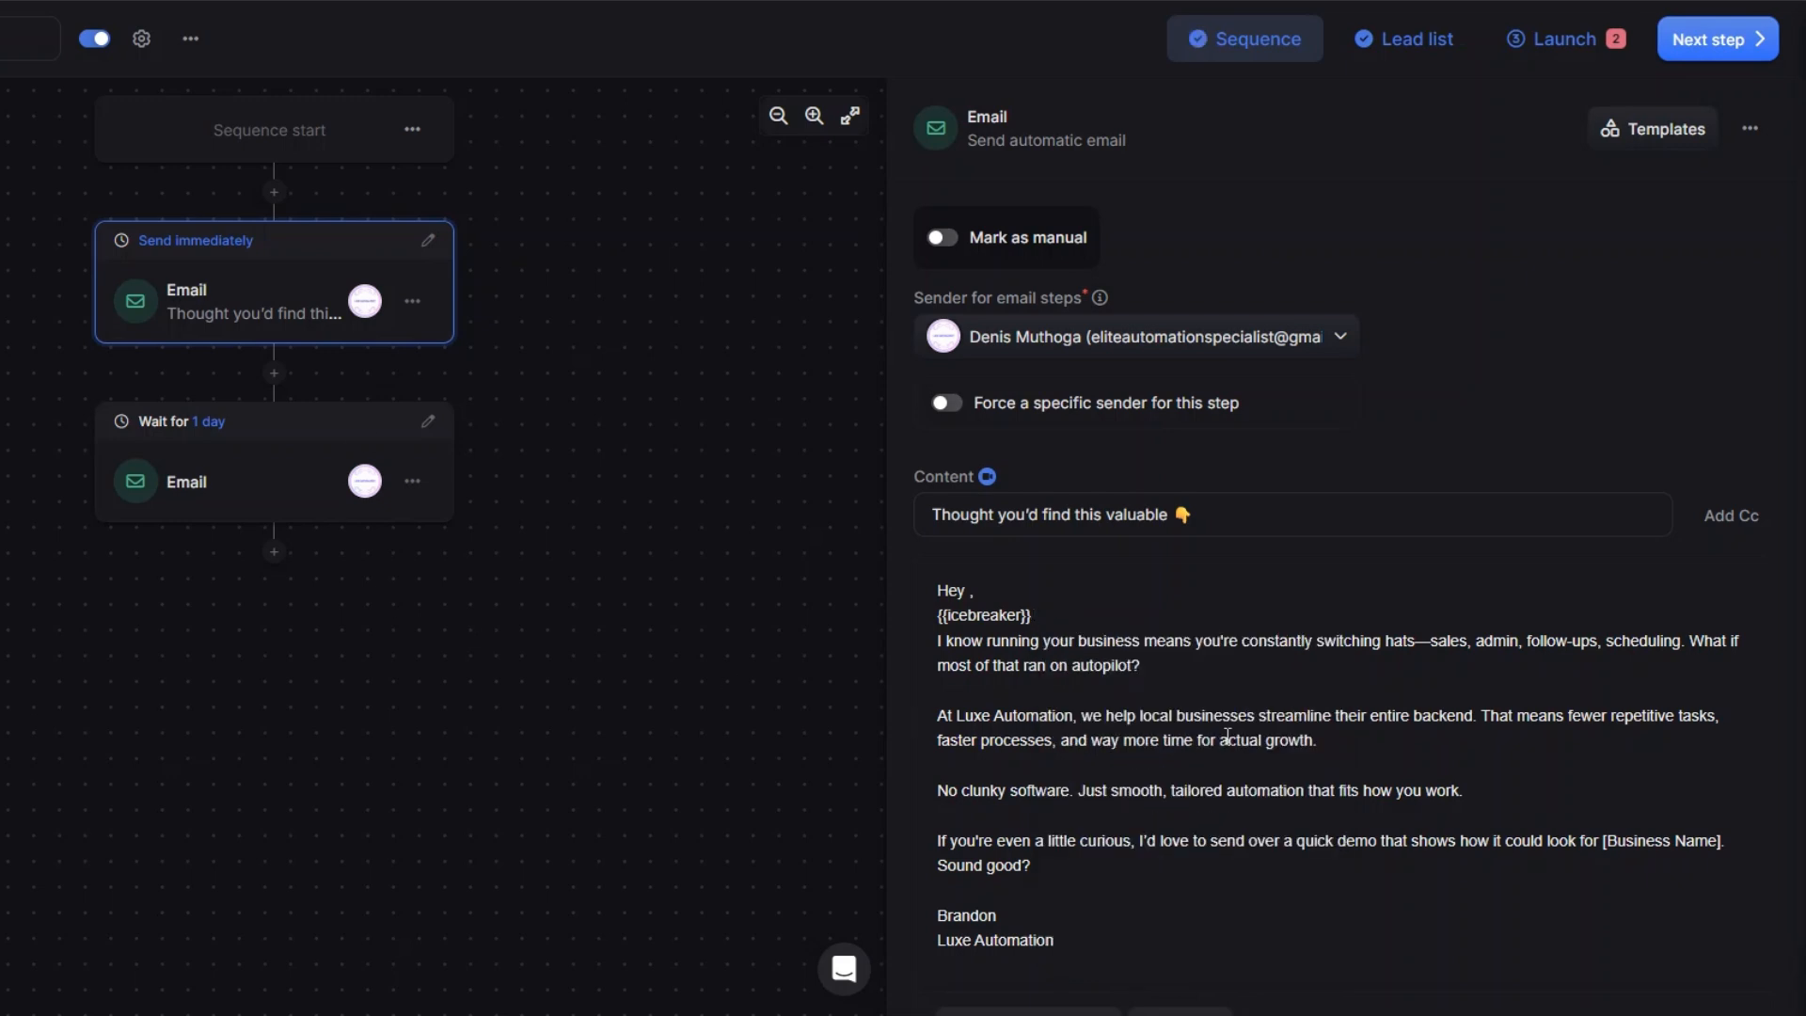
- Review the launch previews of the personalized first email and the 1-day follow-up for both leads
{"action": "left_click", "coordinate": [1568, 42]}
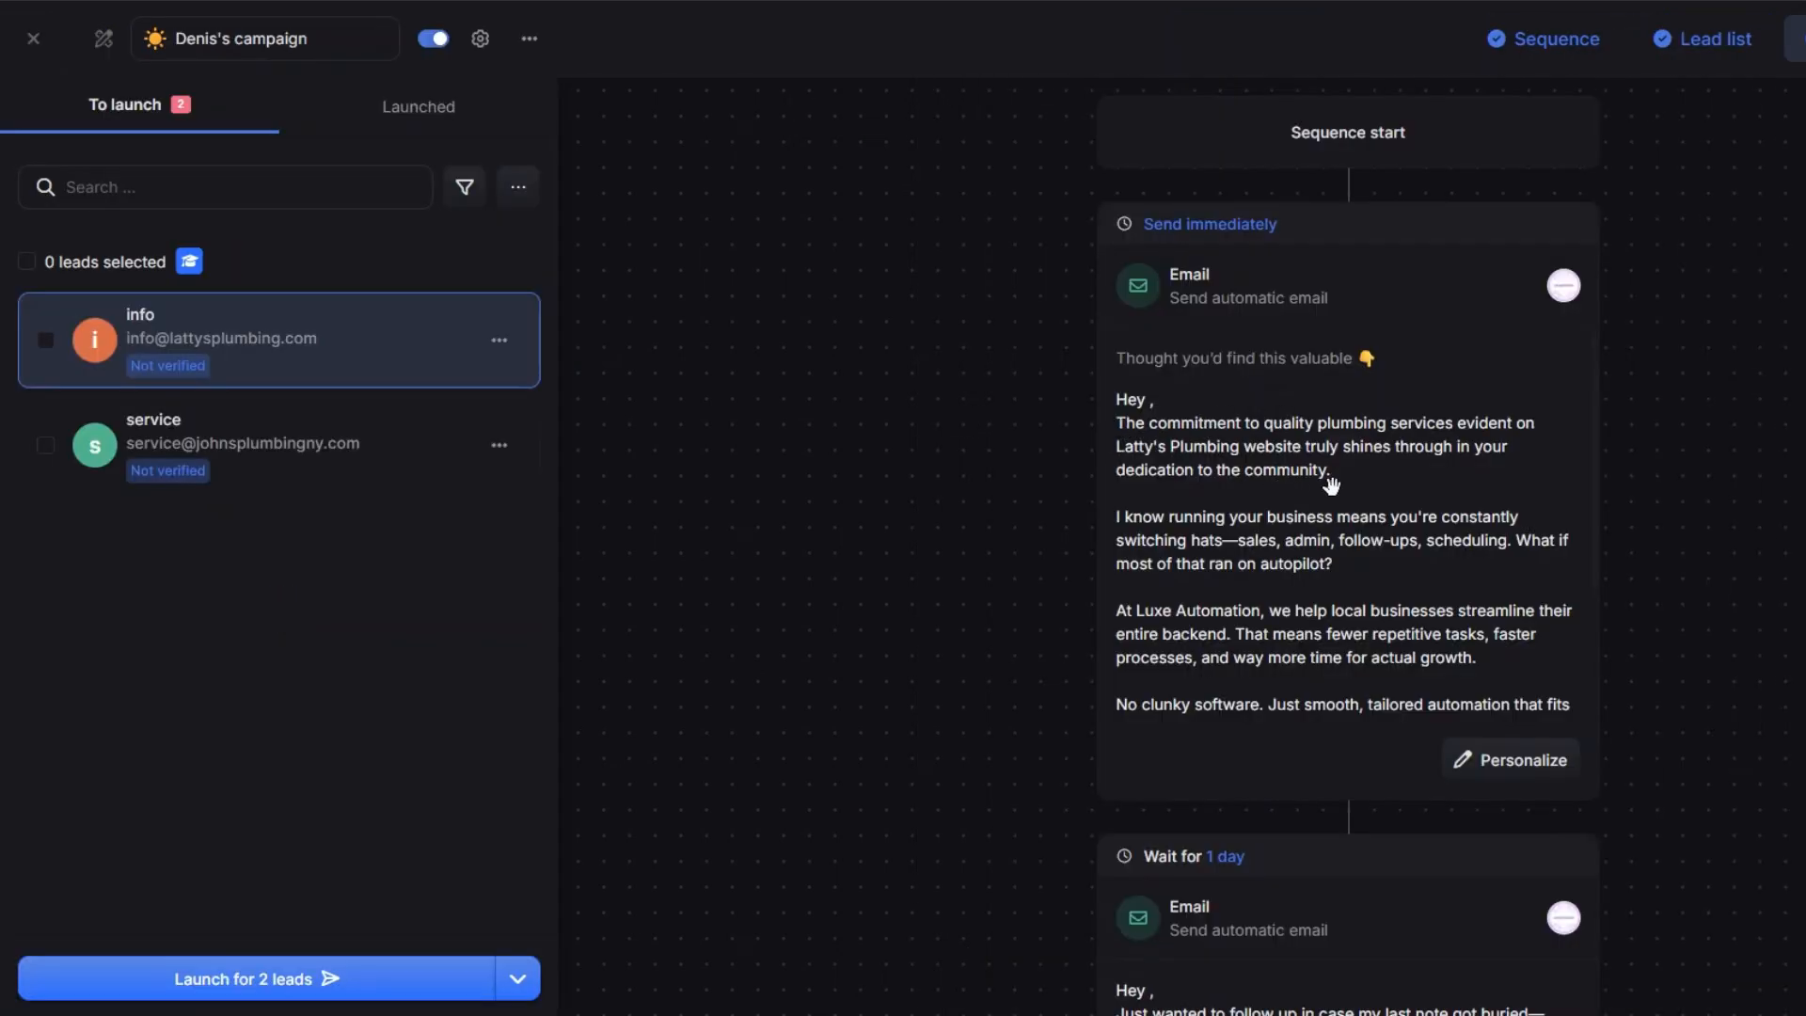
{"action": "scroll", "coordinate": [1331, 486], "scroll_direction": "down", "scroll_amount": 3}
{"action": "scroll", "coordinate": [1331, 485], "scroll_direction": "up", "scroll_amount": 2}
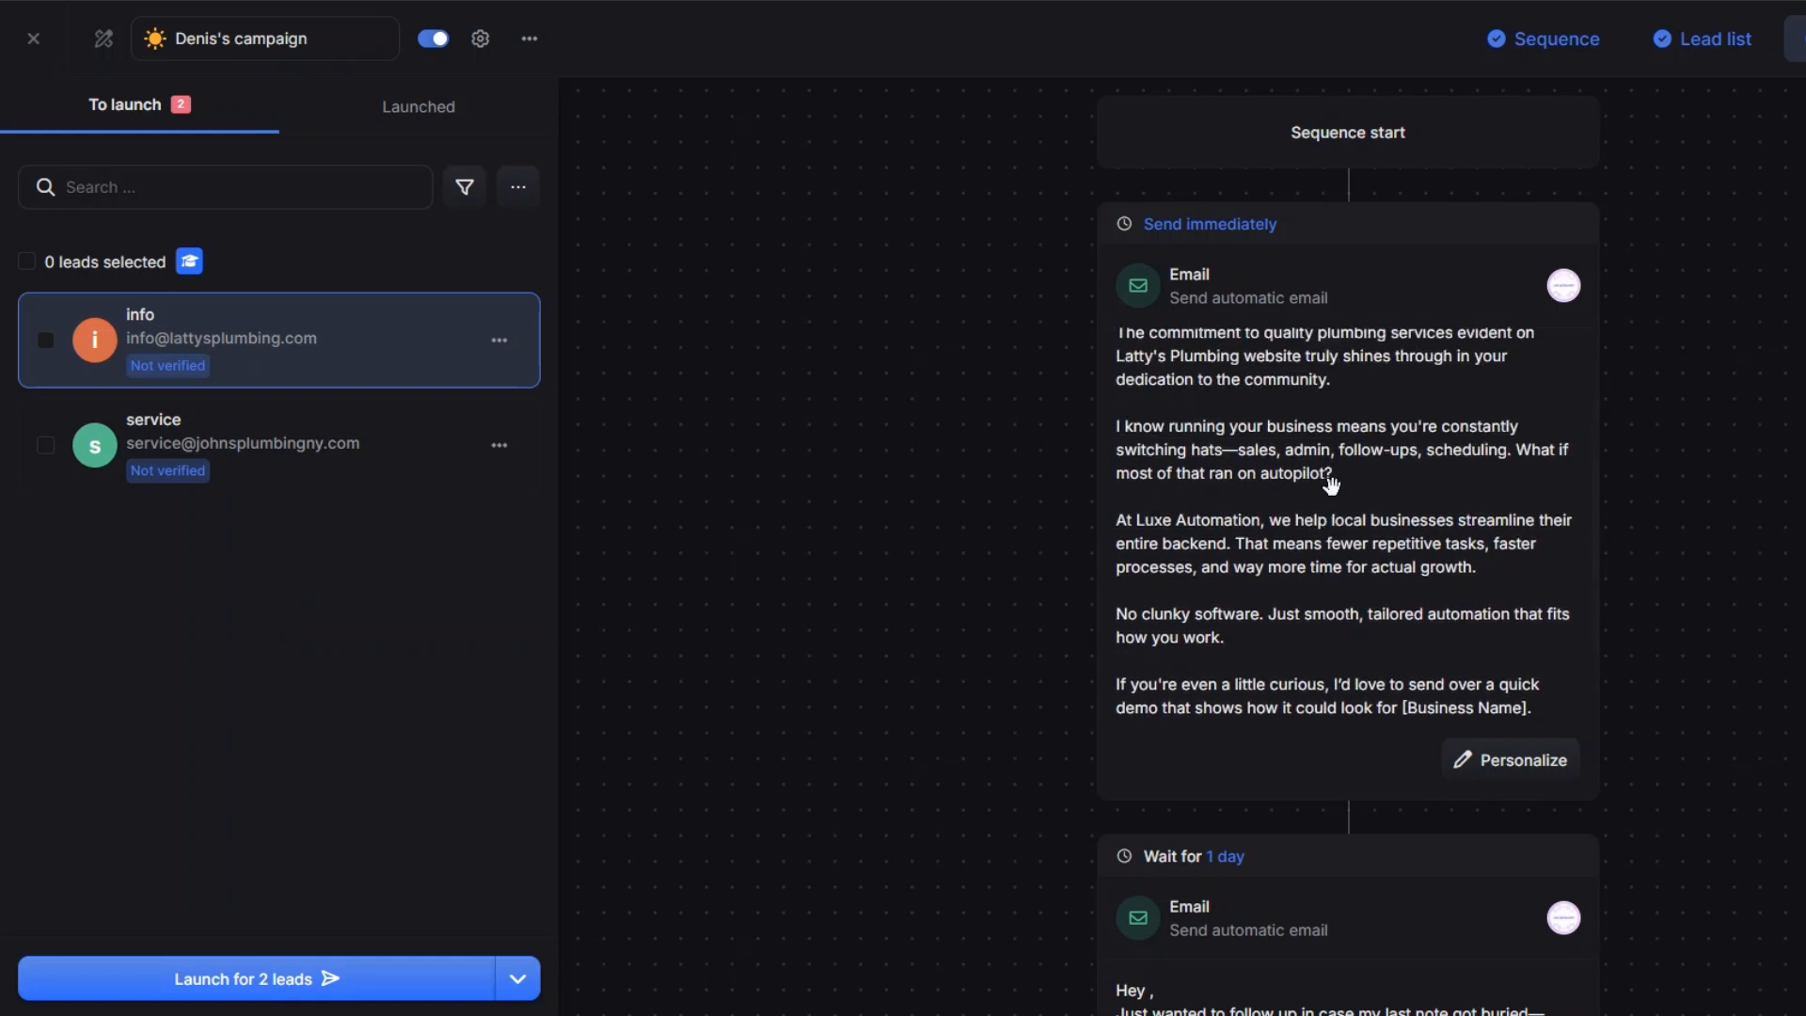
{"action": "scroll", "coordinate": [1330, 485], "scroll_direction": "up", "scroll_amount": 1}
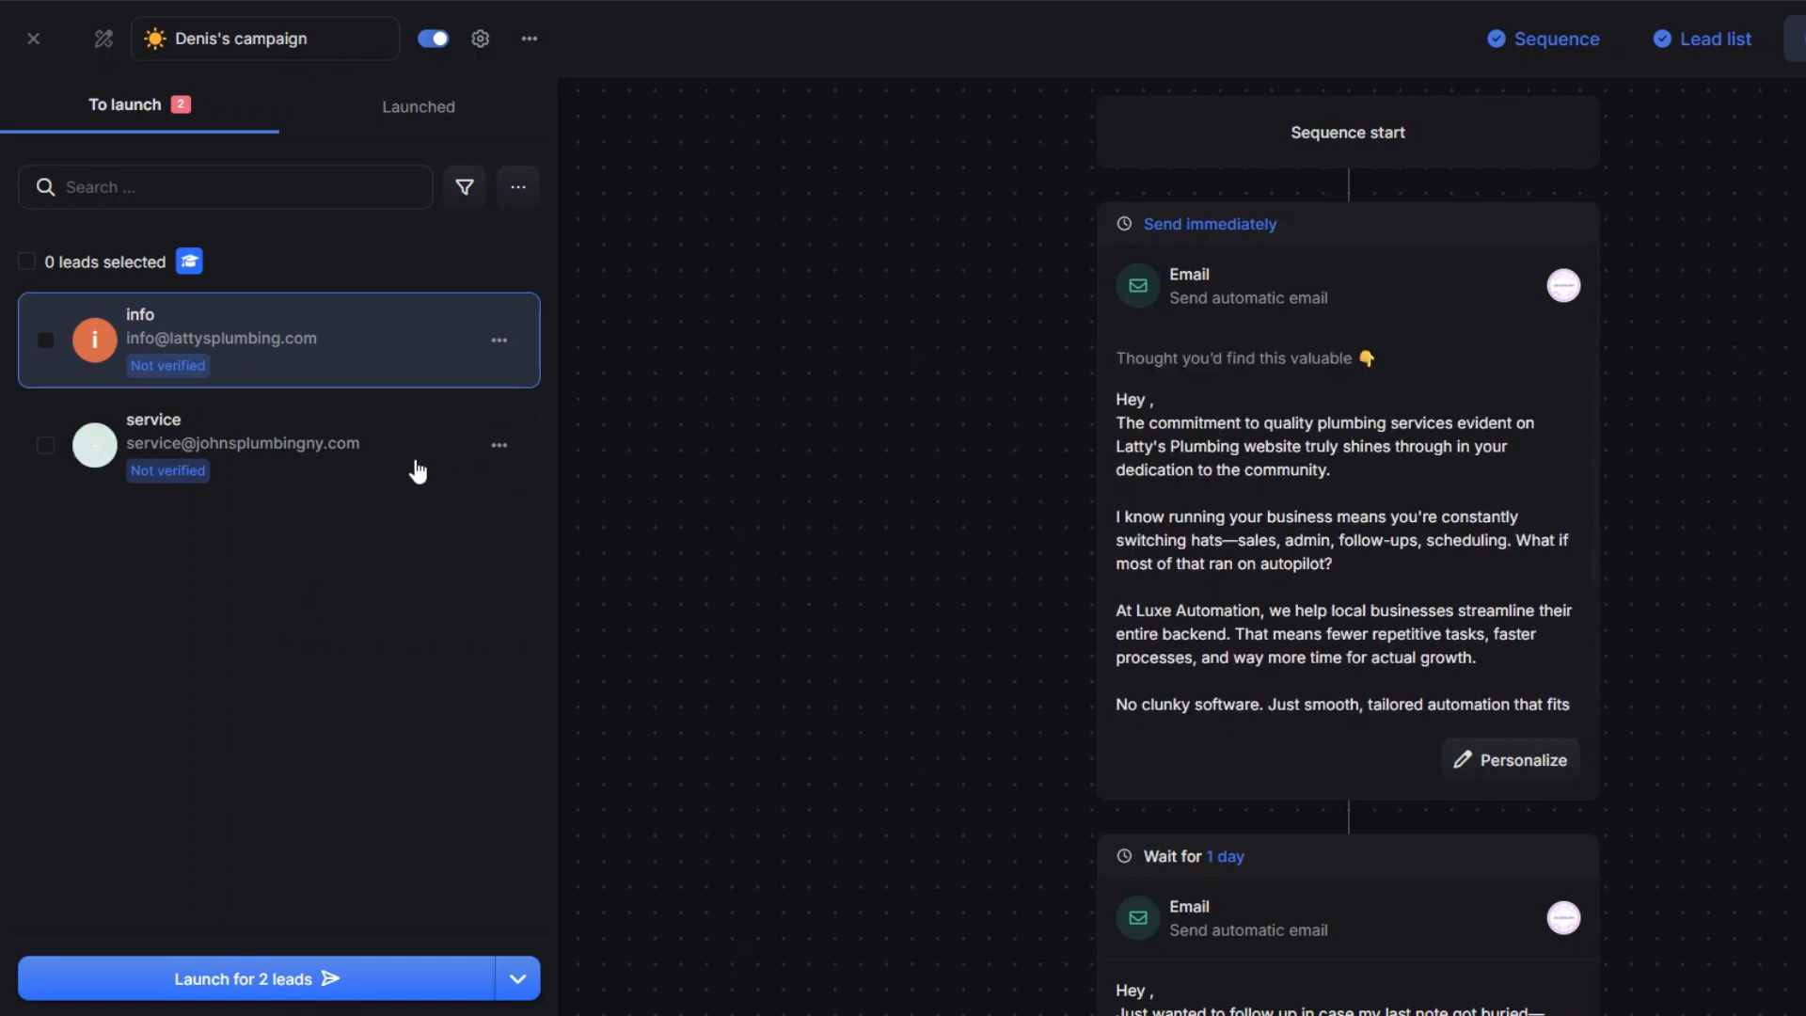
{"action": "left_click", "coordinate": [442, 468]}
{"action": "scroll", "coordinate": [1492, 451], "scroll_direction": "down", "scroll_amount": 2}
{"action": "scroll", "coordinate": [1491, 461], "scroll_direction": "up", "scroll_amount": 2}
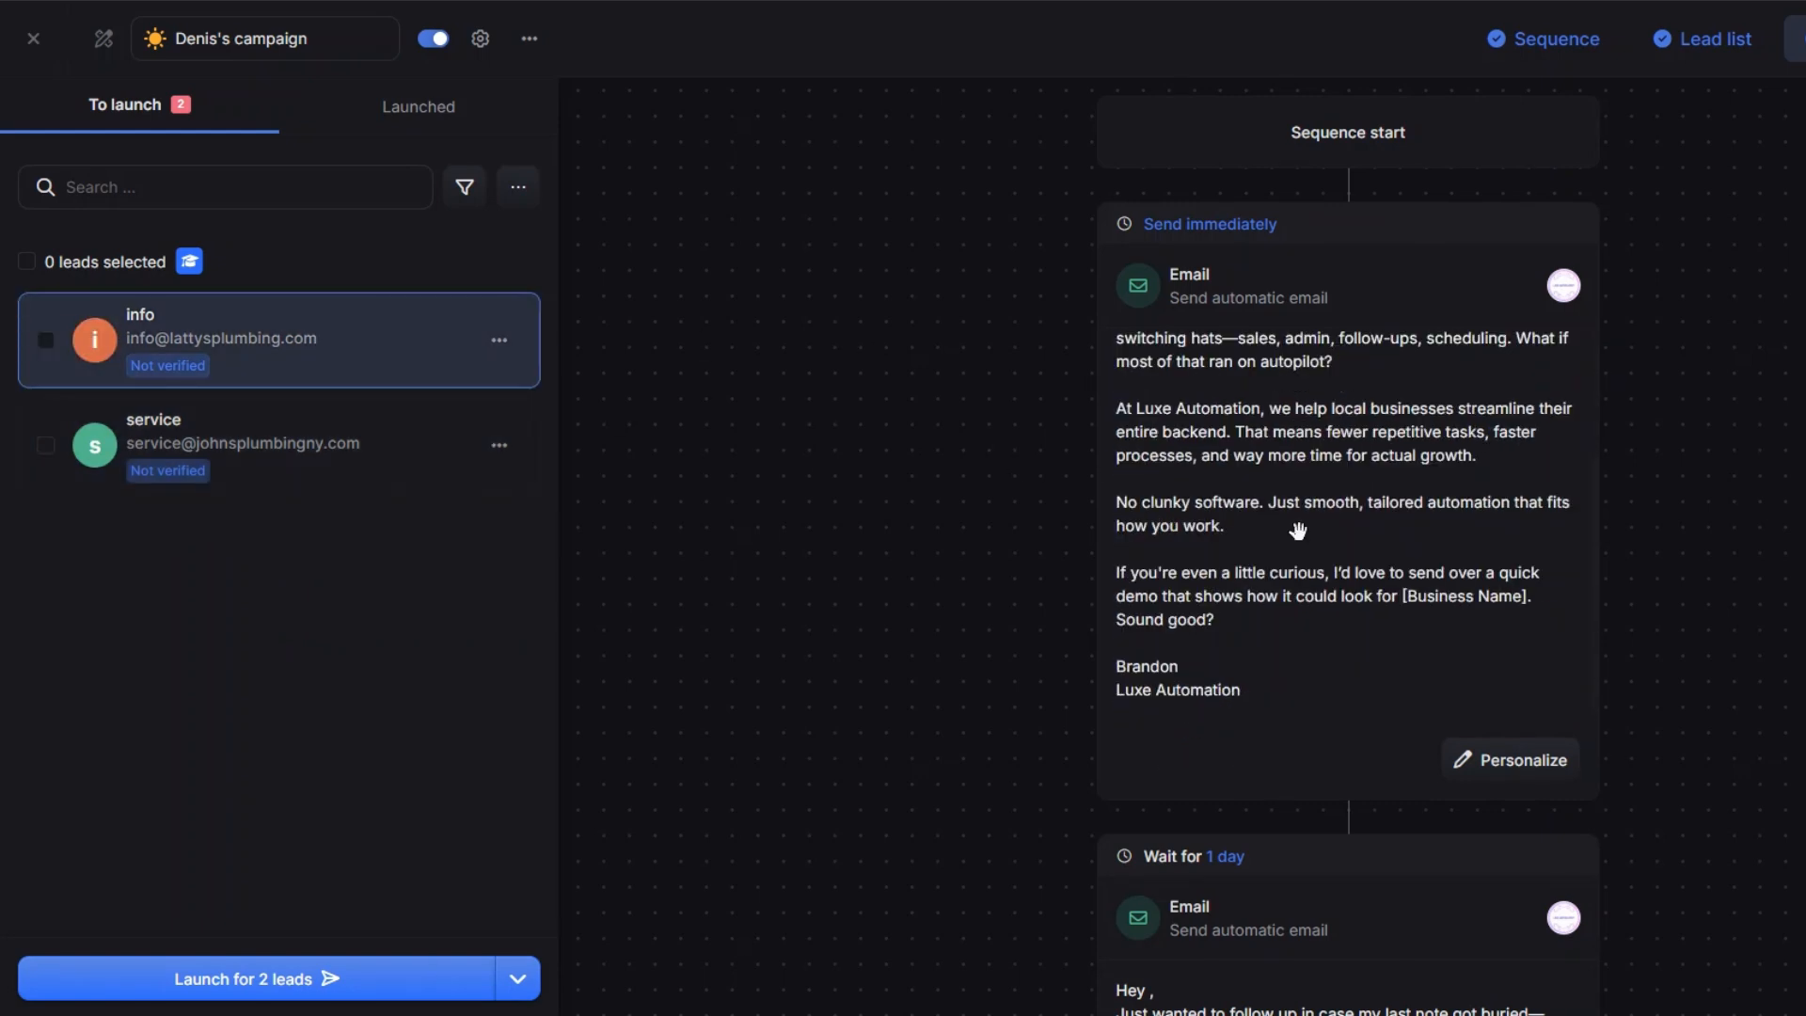
{"action": "scroll", "coordinate": [1290, 600], "scroll_direction": "down", "scroll_amount": 4}
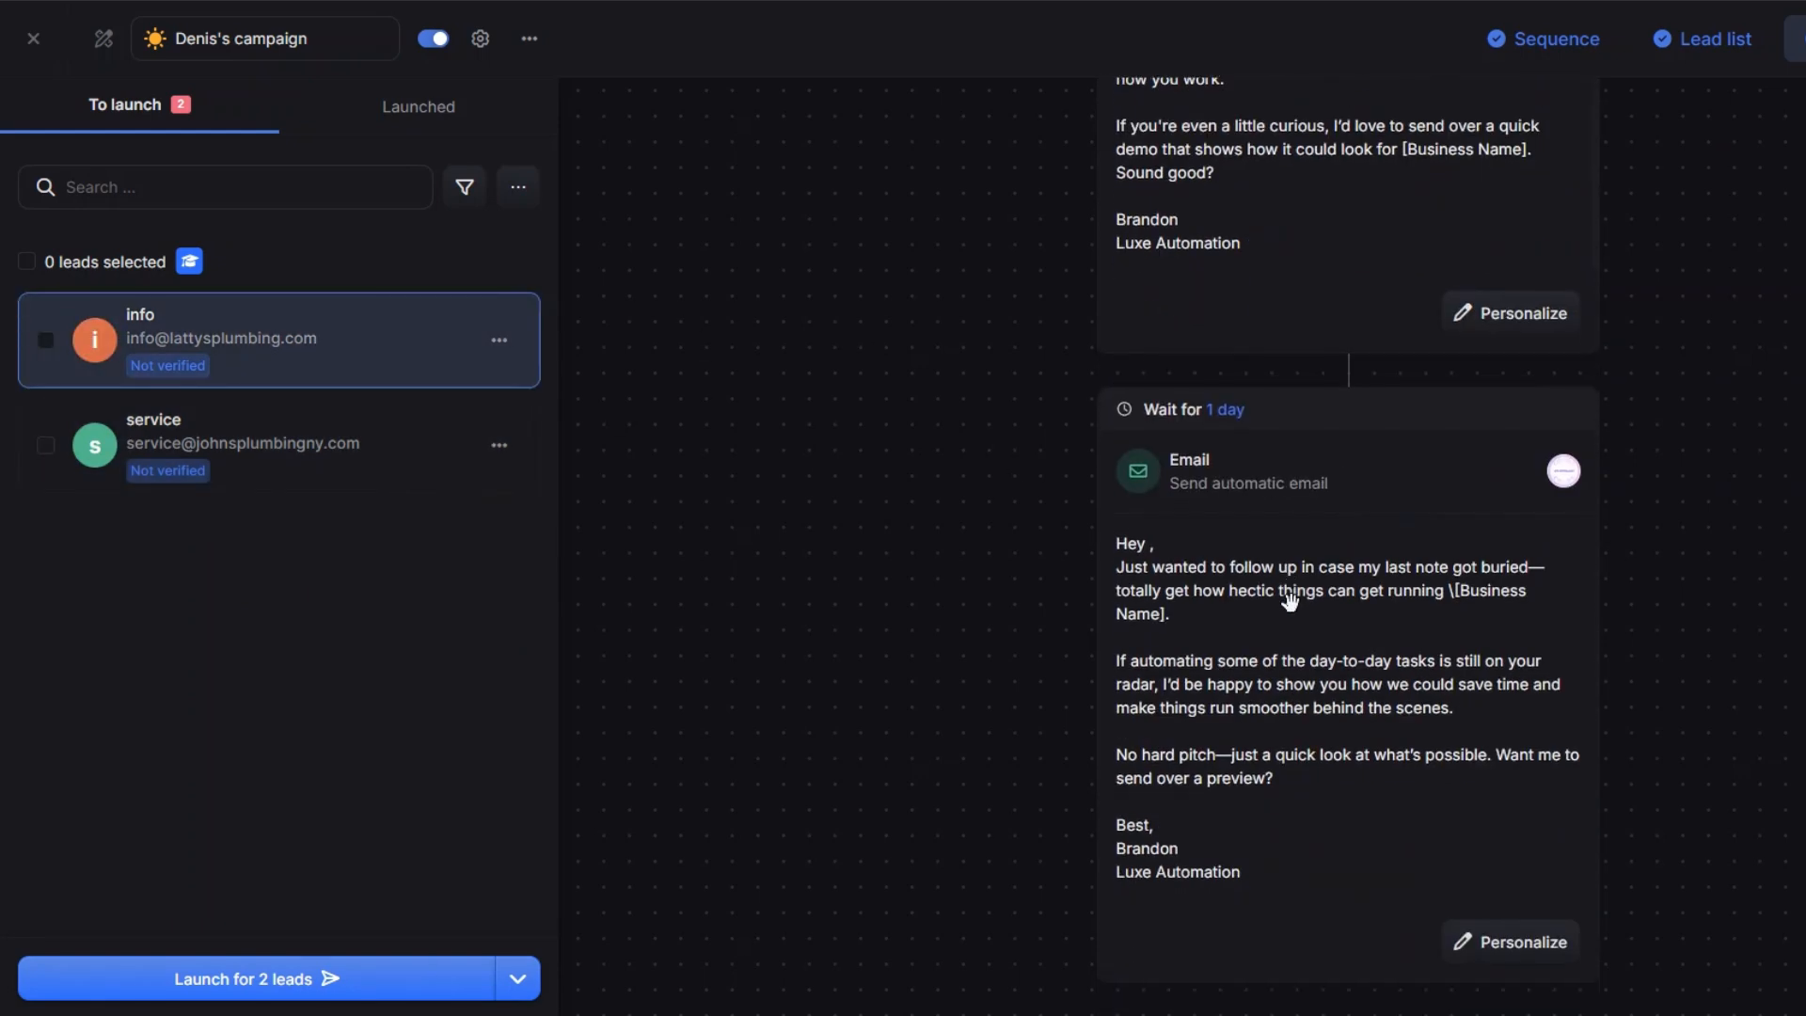
{"action": "left_click", "coordinate": [355, 468]}
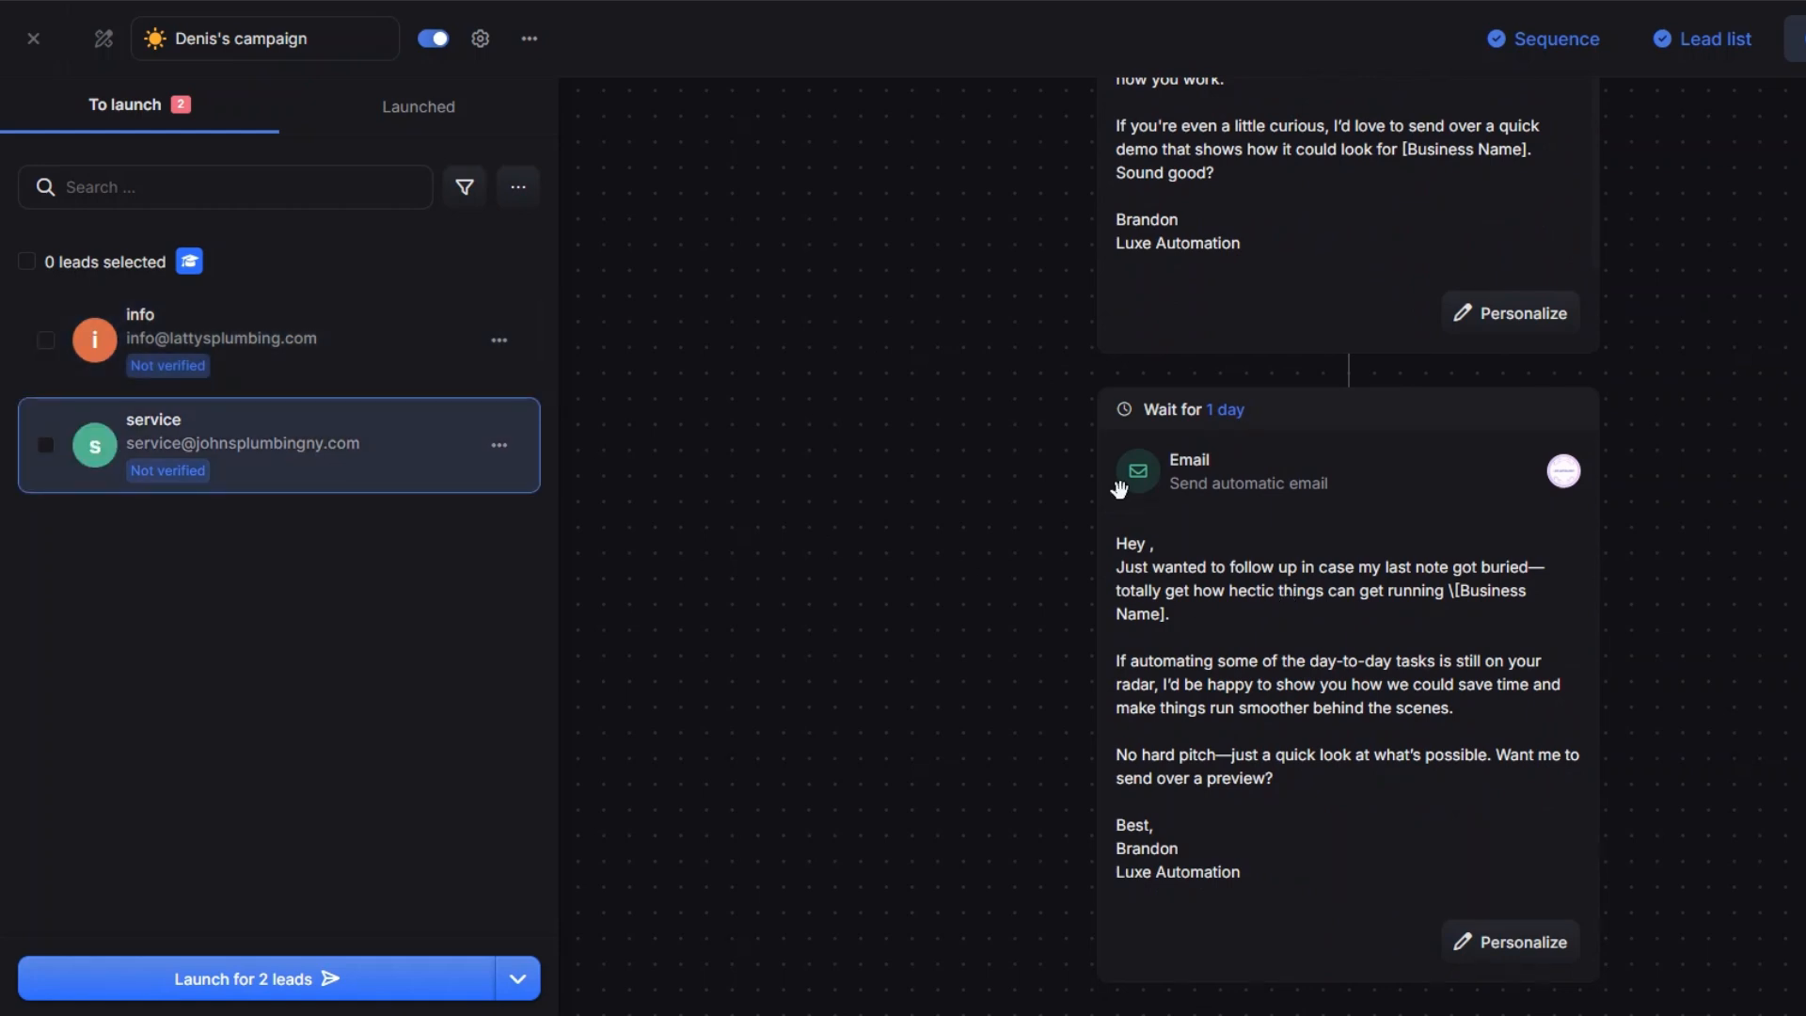
{"action": "scroll", "coordinate": [1195, 574], "scroll_direction": "up", "scroll_amount": 5}
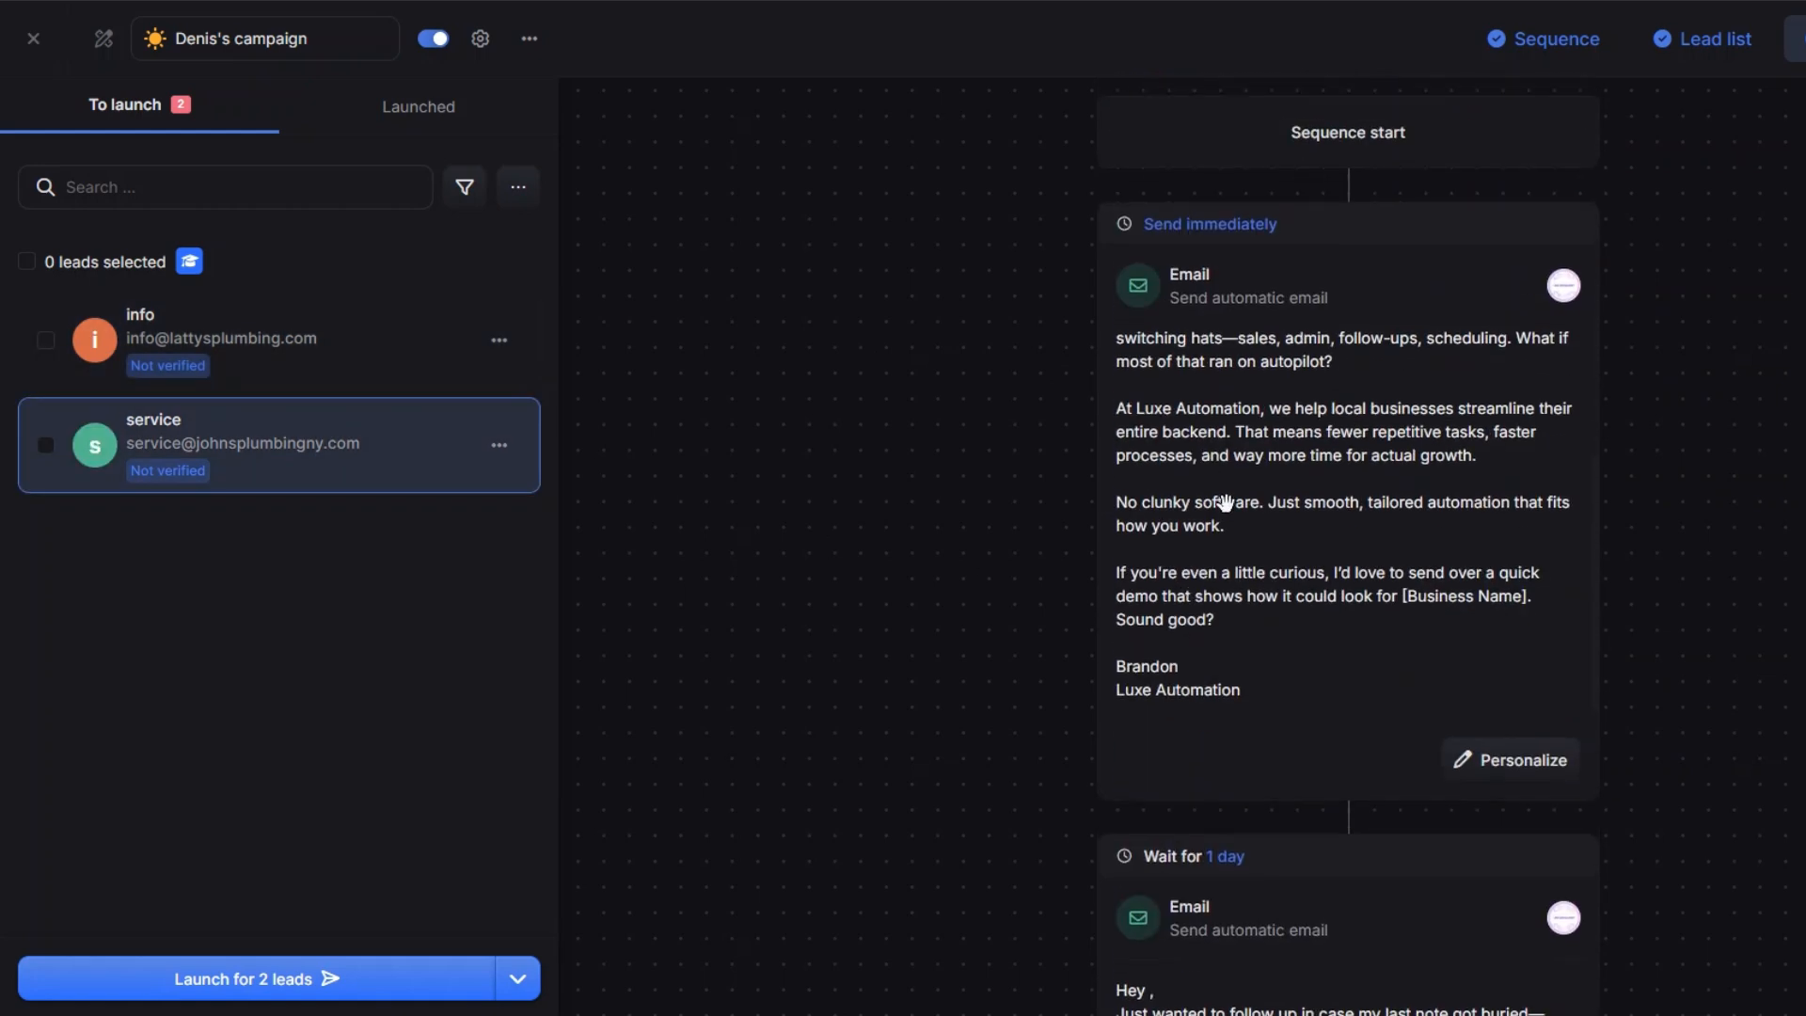
- Open the campaign launch recap for both leads and review the contacted leads, time between leads and sending schedule
{"action": "left_click", "coordinate": [282, 968]}
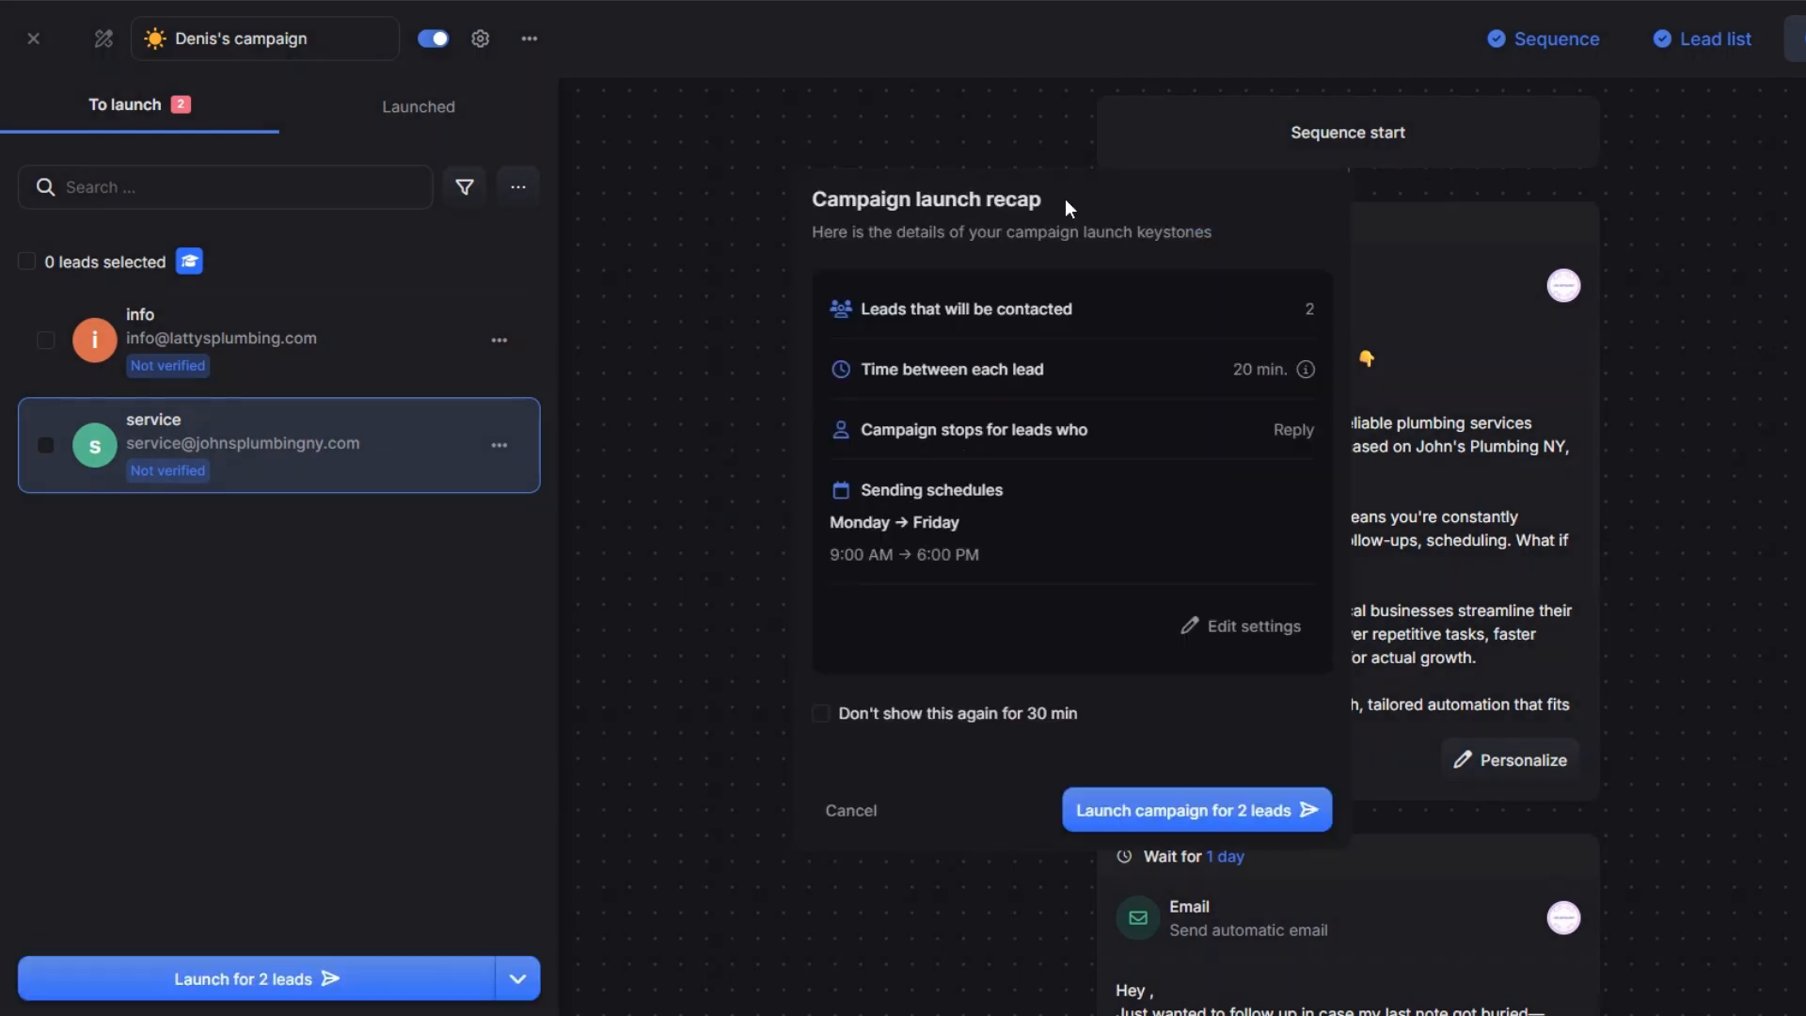
{"action": "left_click_drag", "start_coordinate": [1292, 324], "coordinate": [1345, 320]}
{"action": "left_click", "coordinate": [1091, 372]}
{"action": "left_click_drag", "start_coordinate": [864, 501], "coordinate": [1019, 499]}
{"action": "left_click", "coordinate": [1029, 550]}
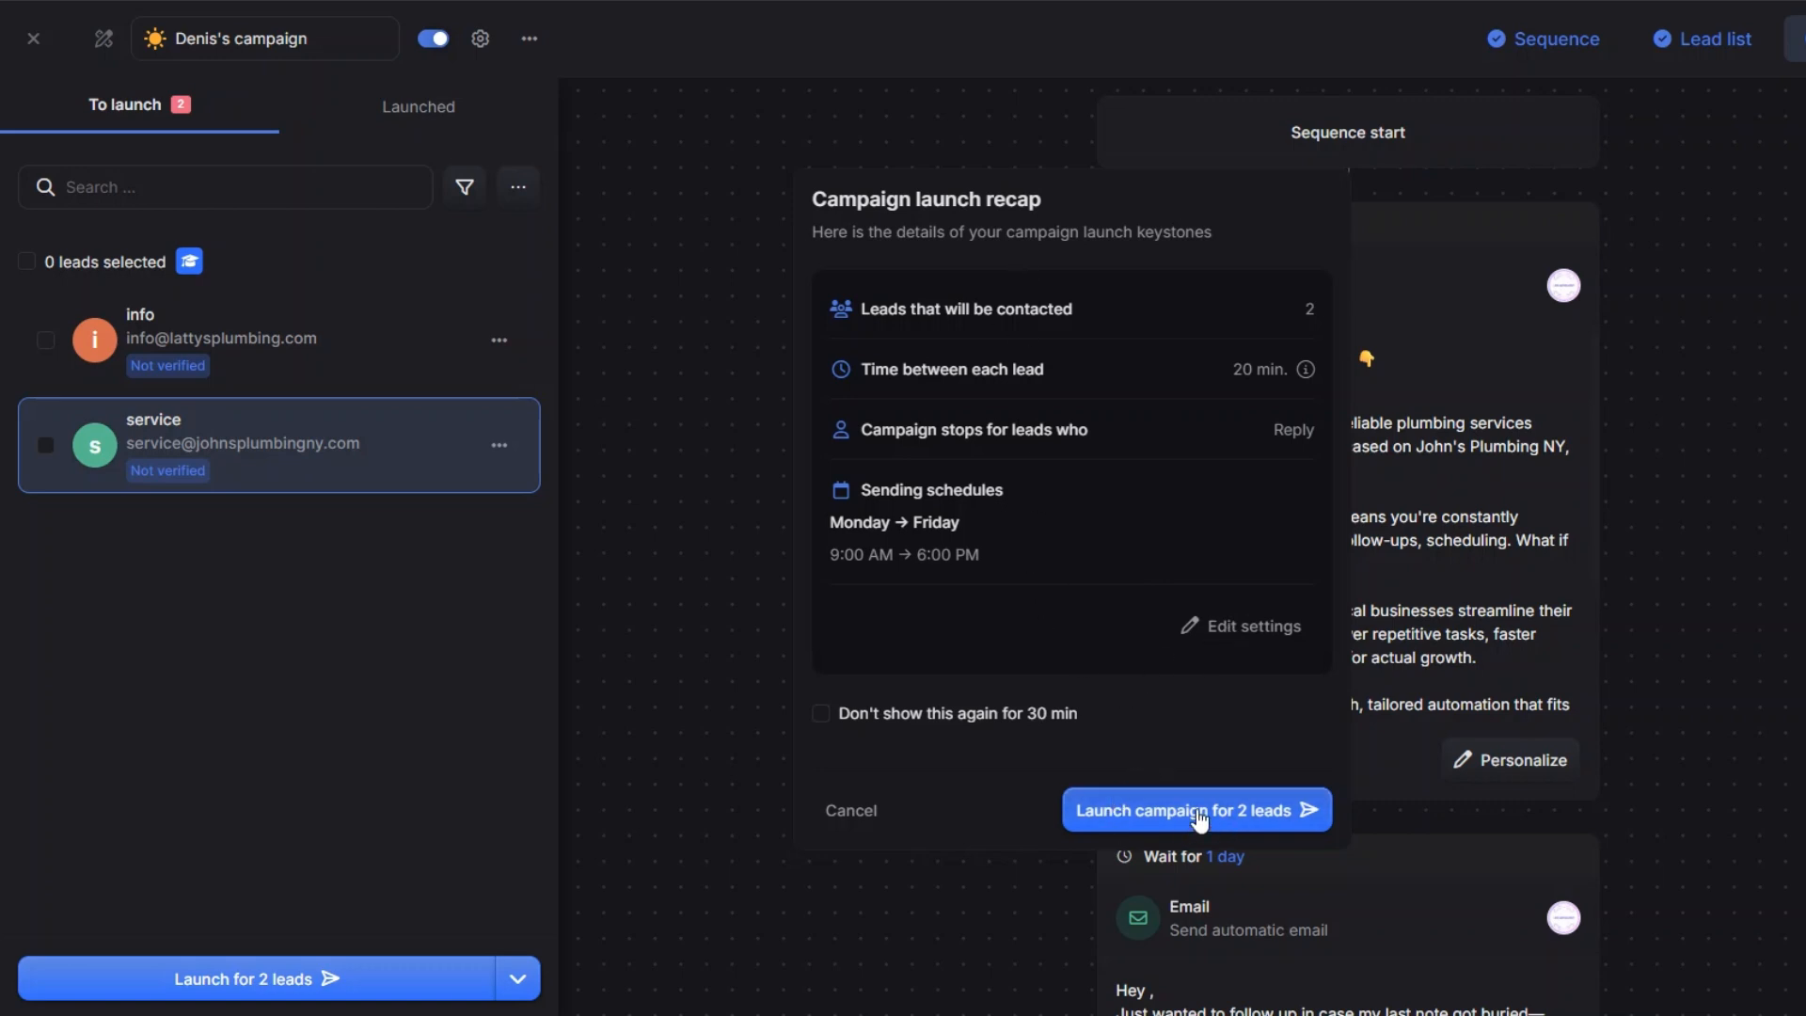
- Switch to the Make scenario and manually choose the Dentist row as the starting point of the Search Terms module
{"action": "left_click", "coordinate": [952, 106]}
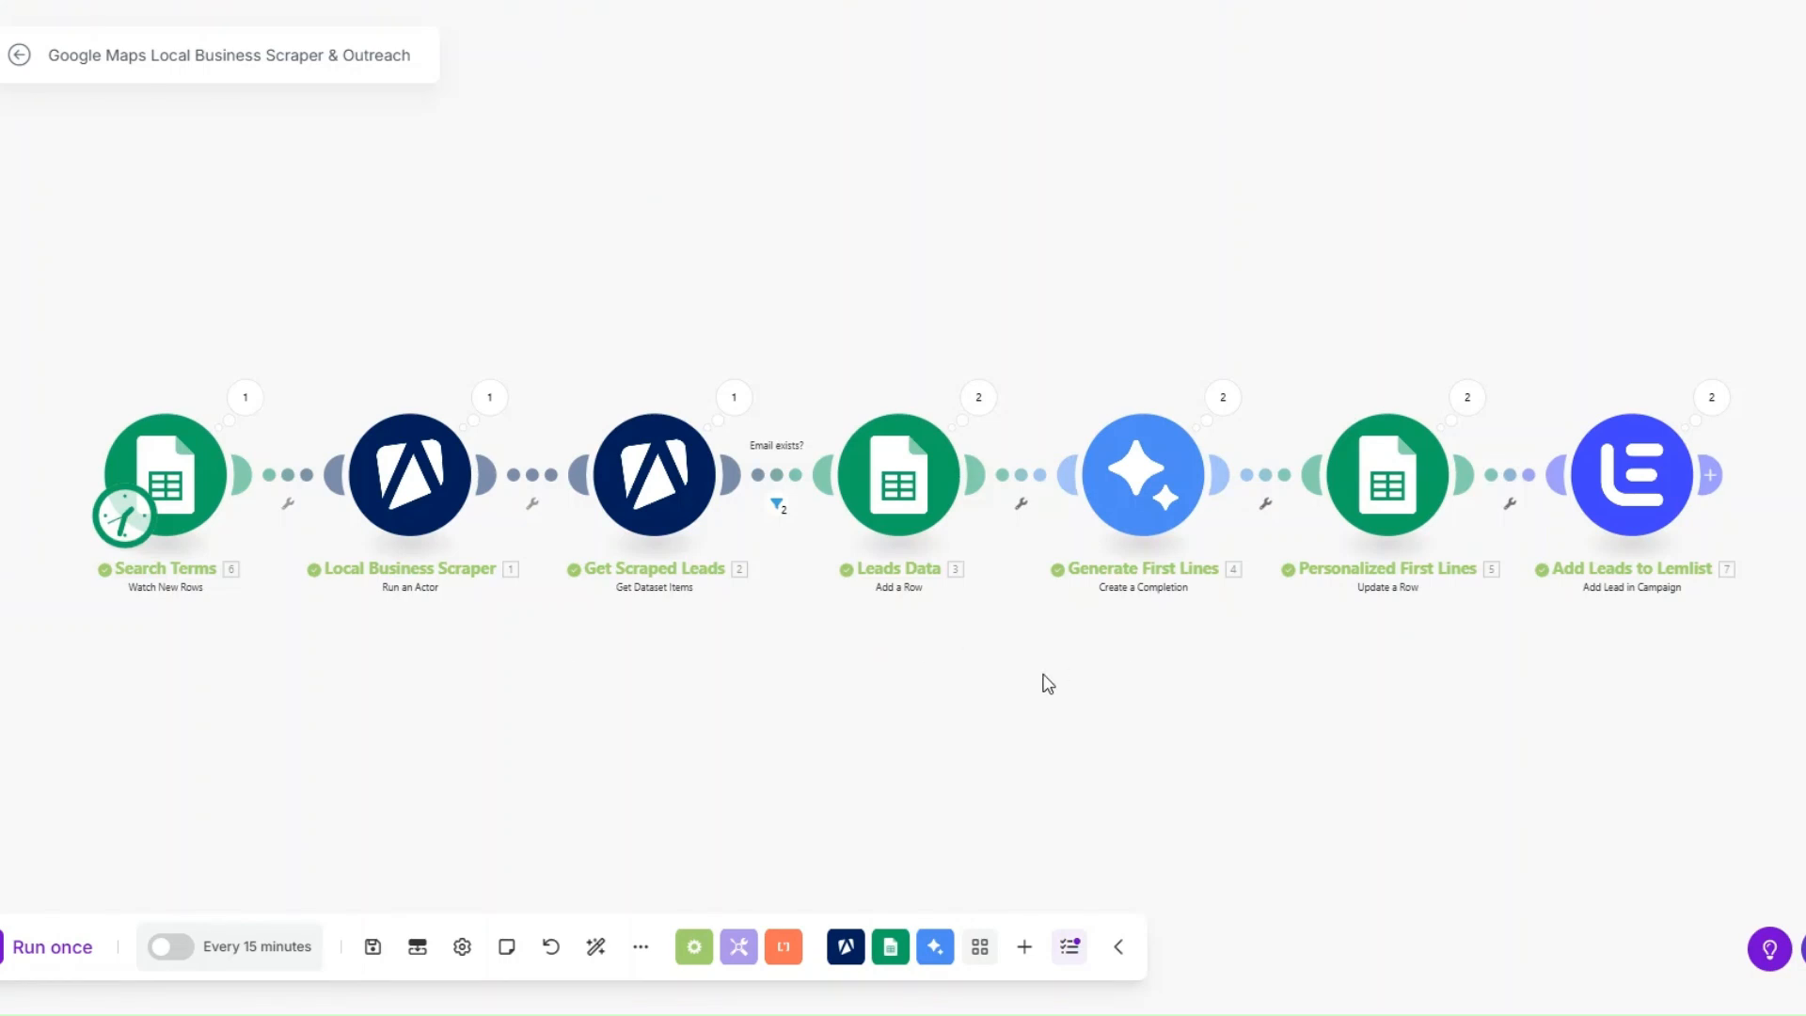
{"action": "right_click", "coordinate": [183, 499]}
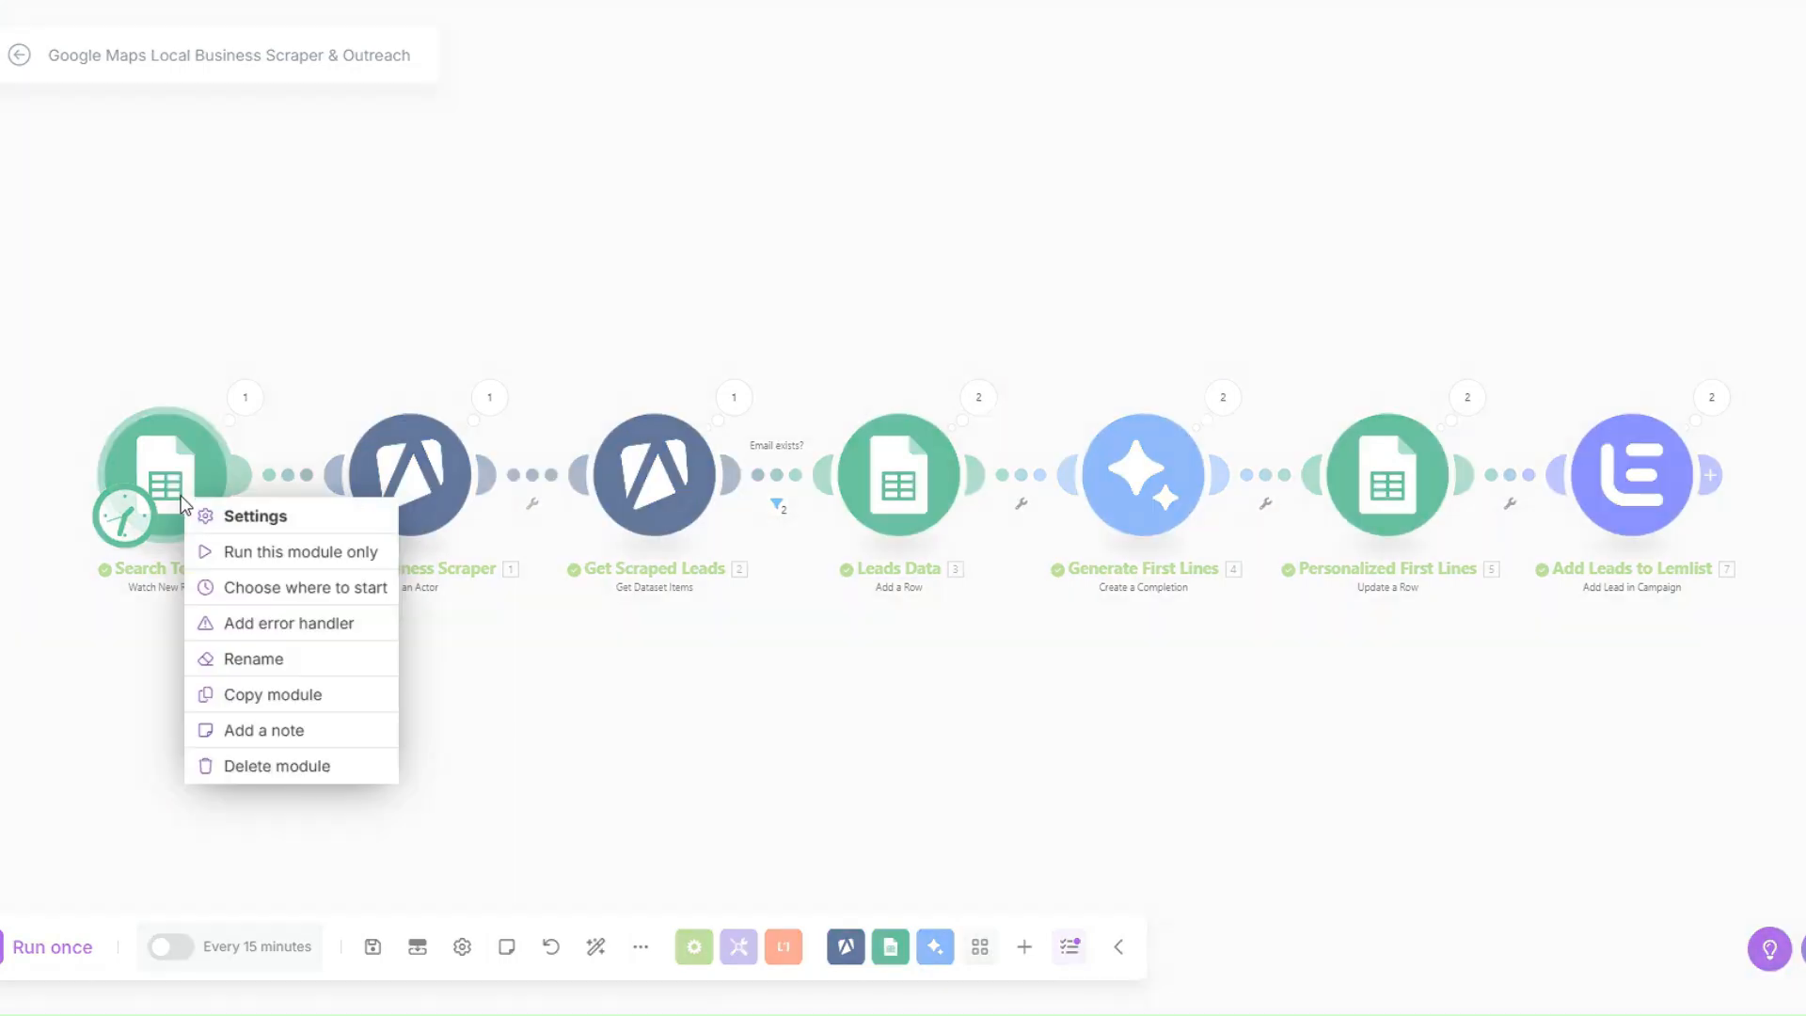
{"action": "left_click", "coordinate": [238, 588]}
{"action": "left_click", "coordinate": [282, 564]}
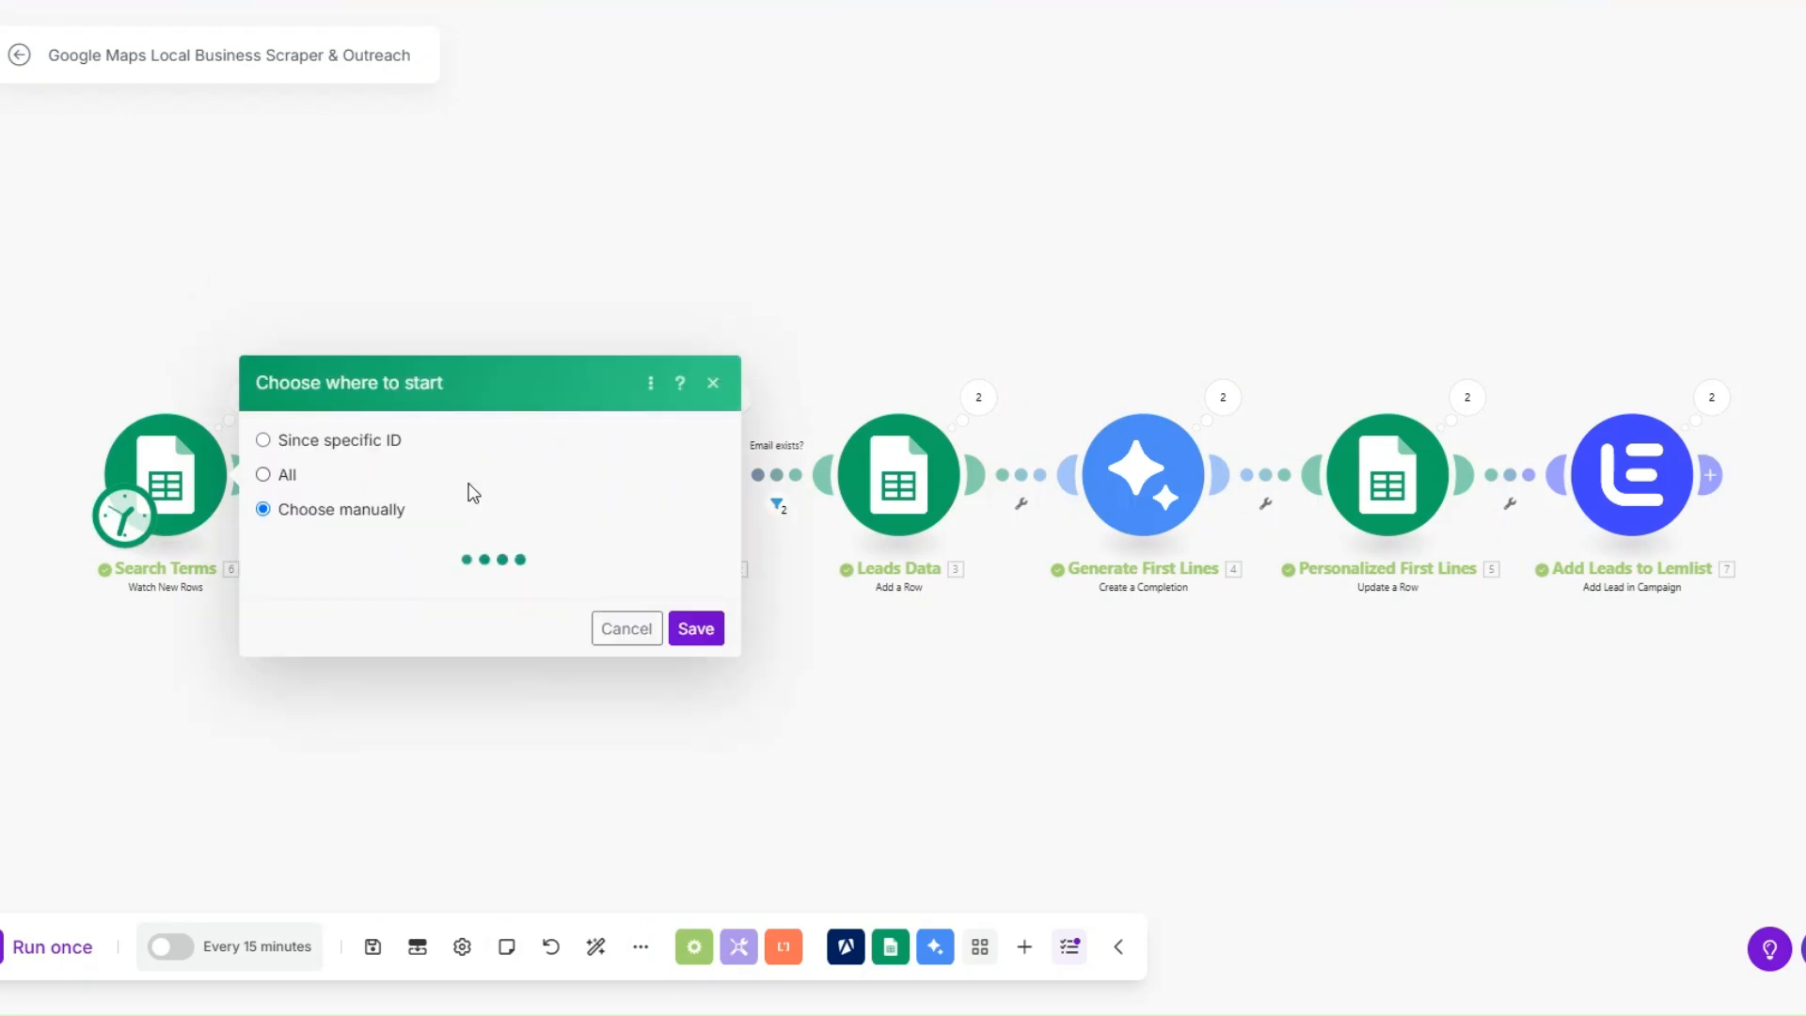
{"action": "left_click", "coordinate": [423, 553]}
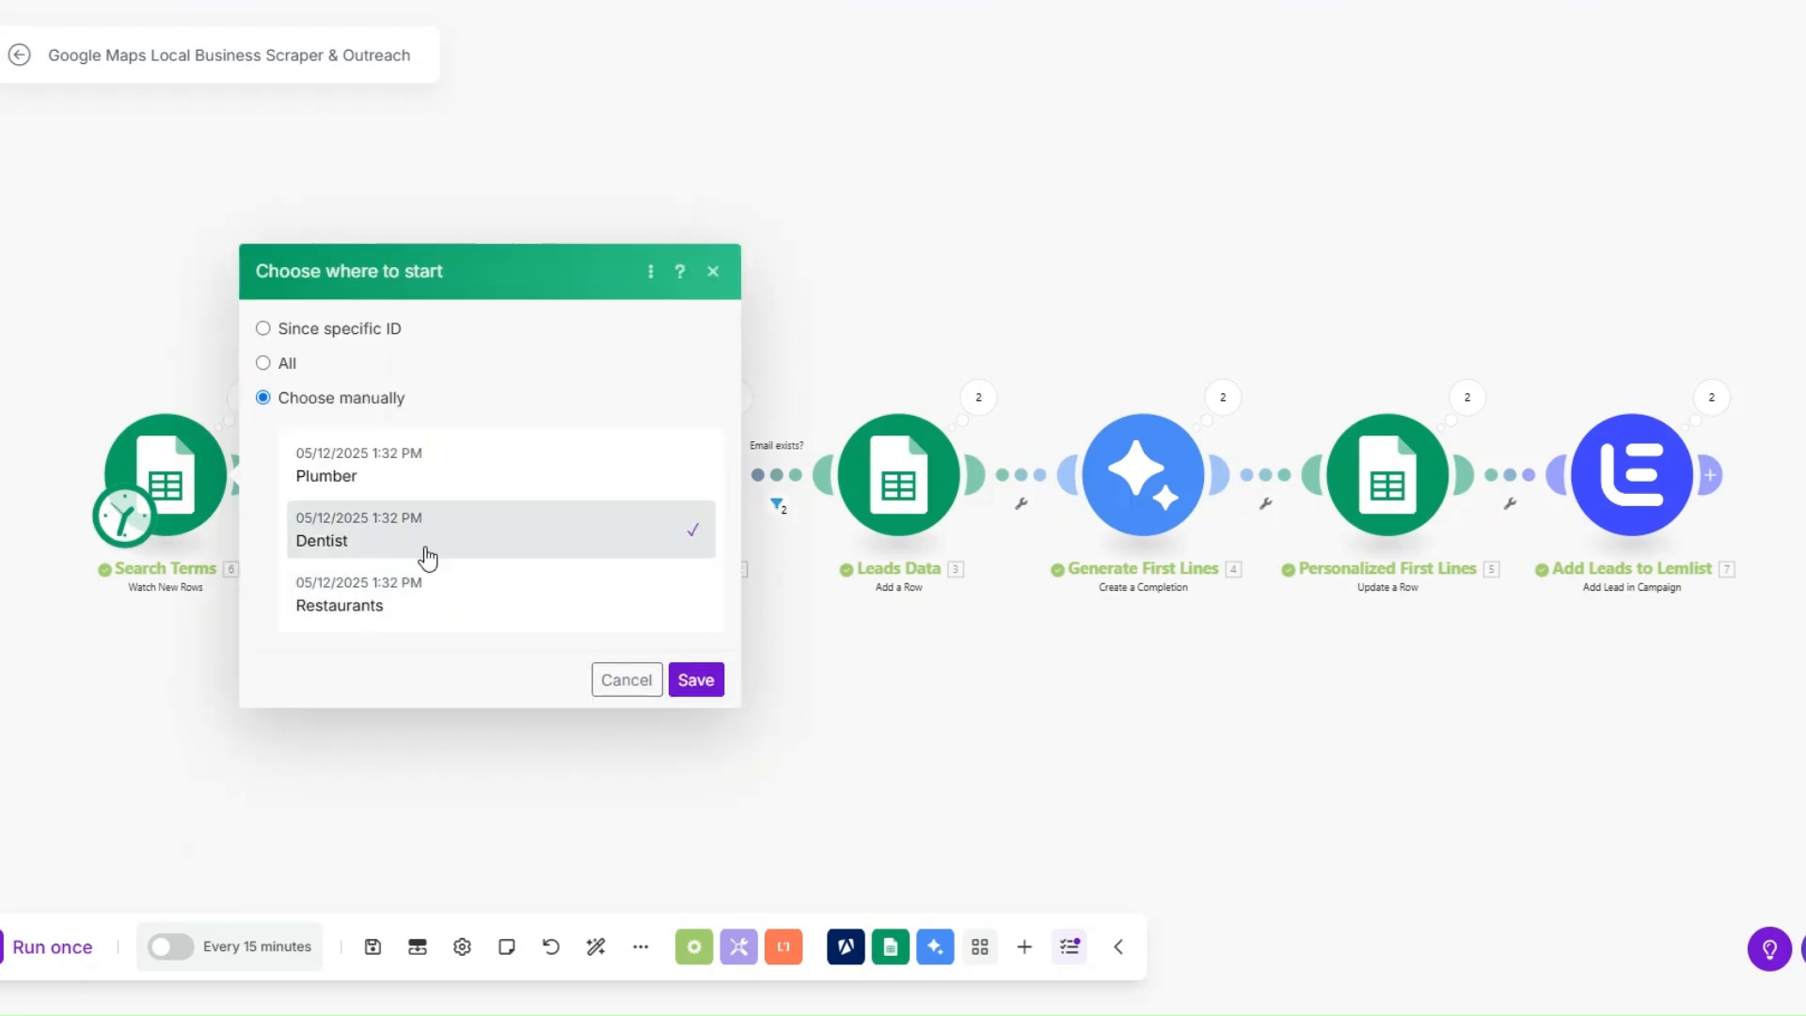
{"action": "left_click", "coordinate": [695, 677]}
- Run the whole scenario once for the Dentist search term and wait for every module to finish
{"action": "left_click", "coordinate": [66, 948]}
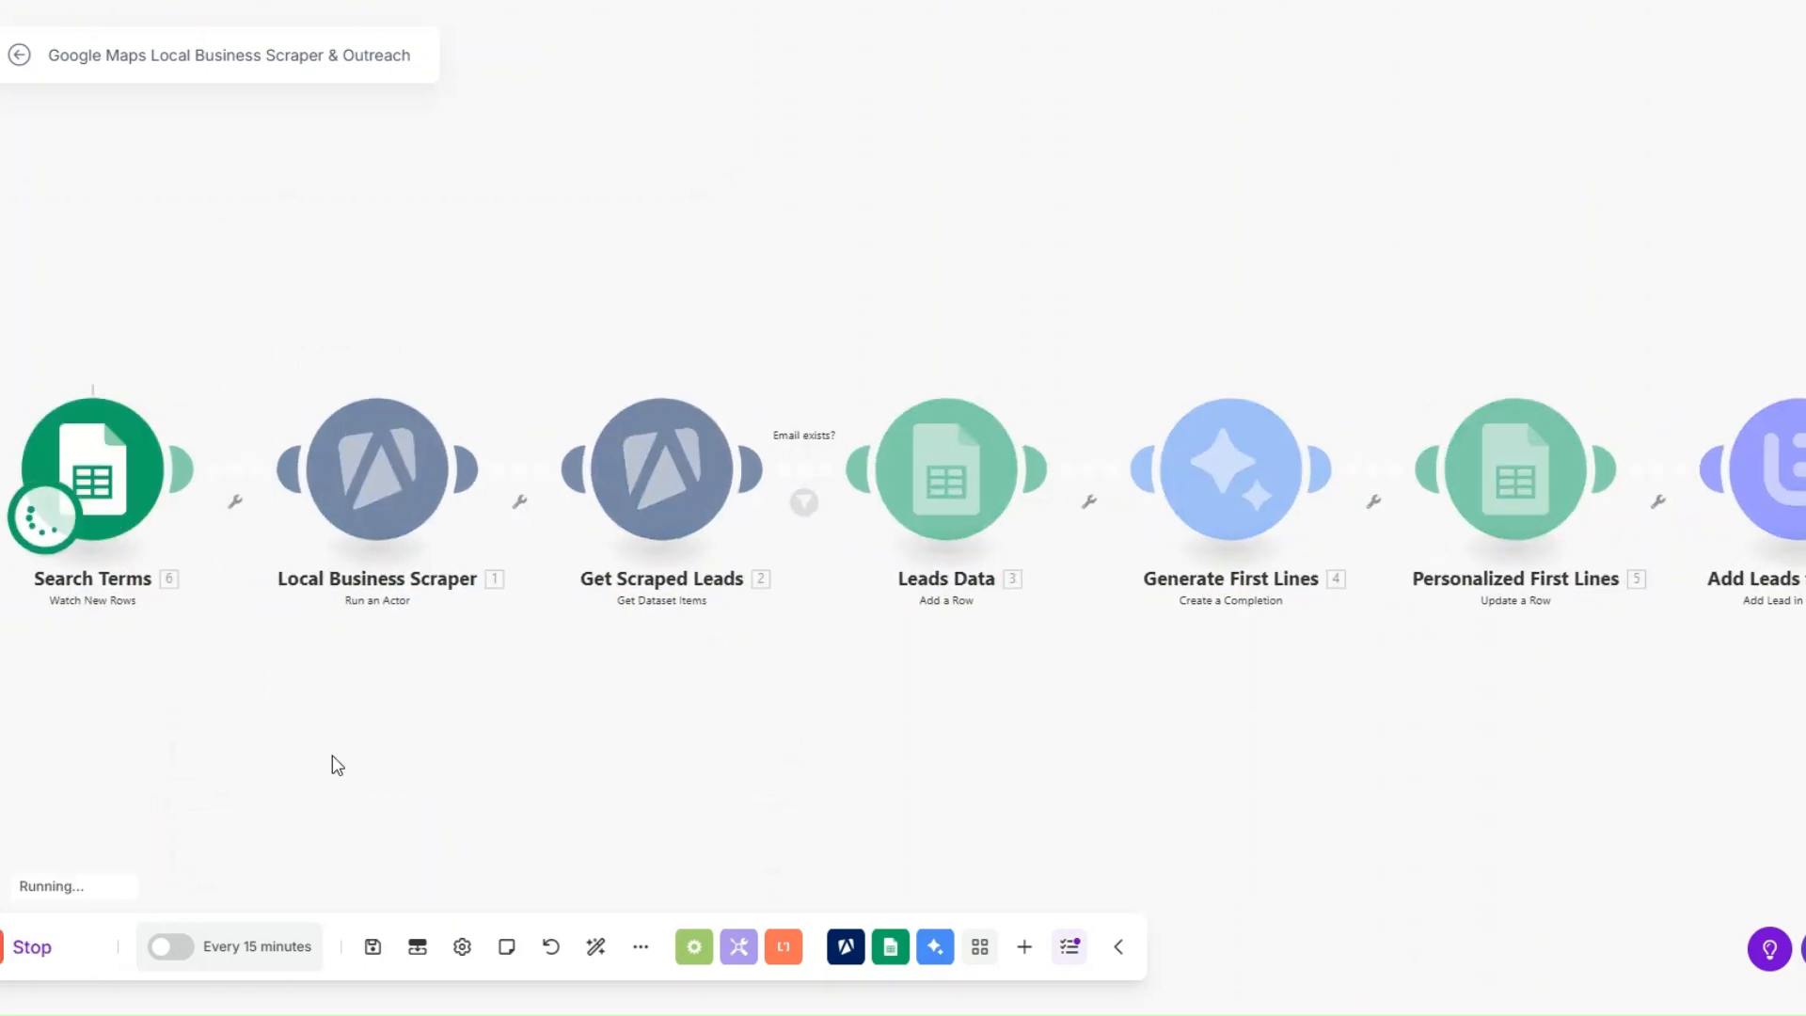
{"action": "left_click_drag", "start_coordinate": [337, 763], "coordinate": [354, 730]}
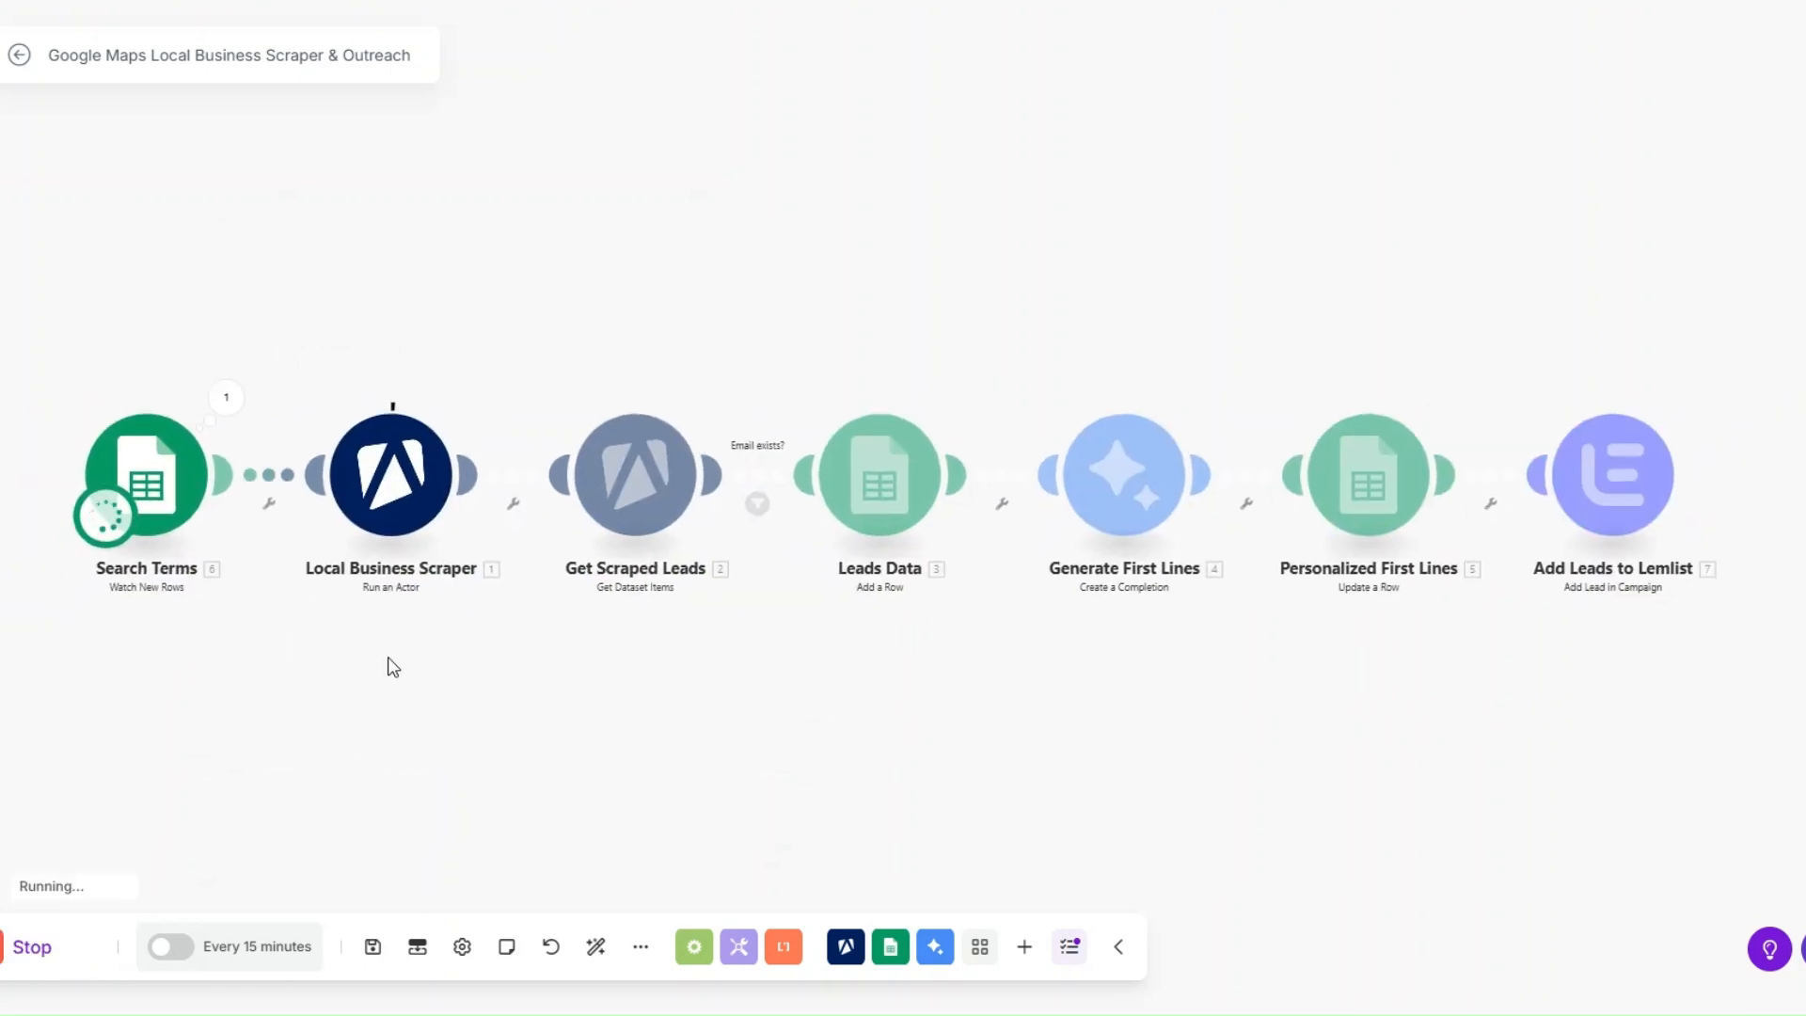
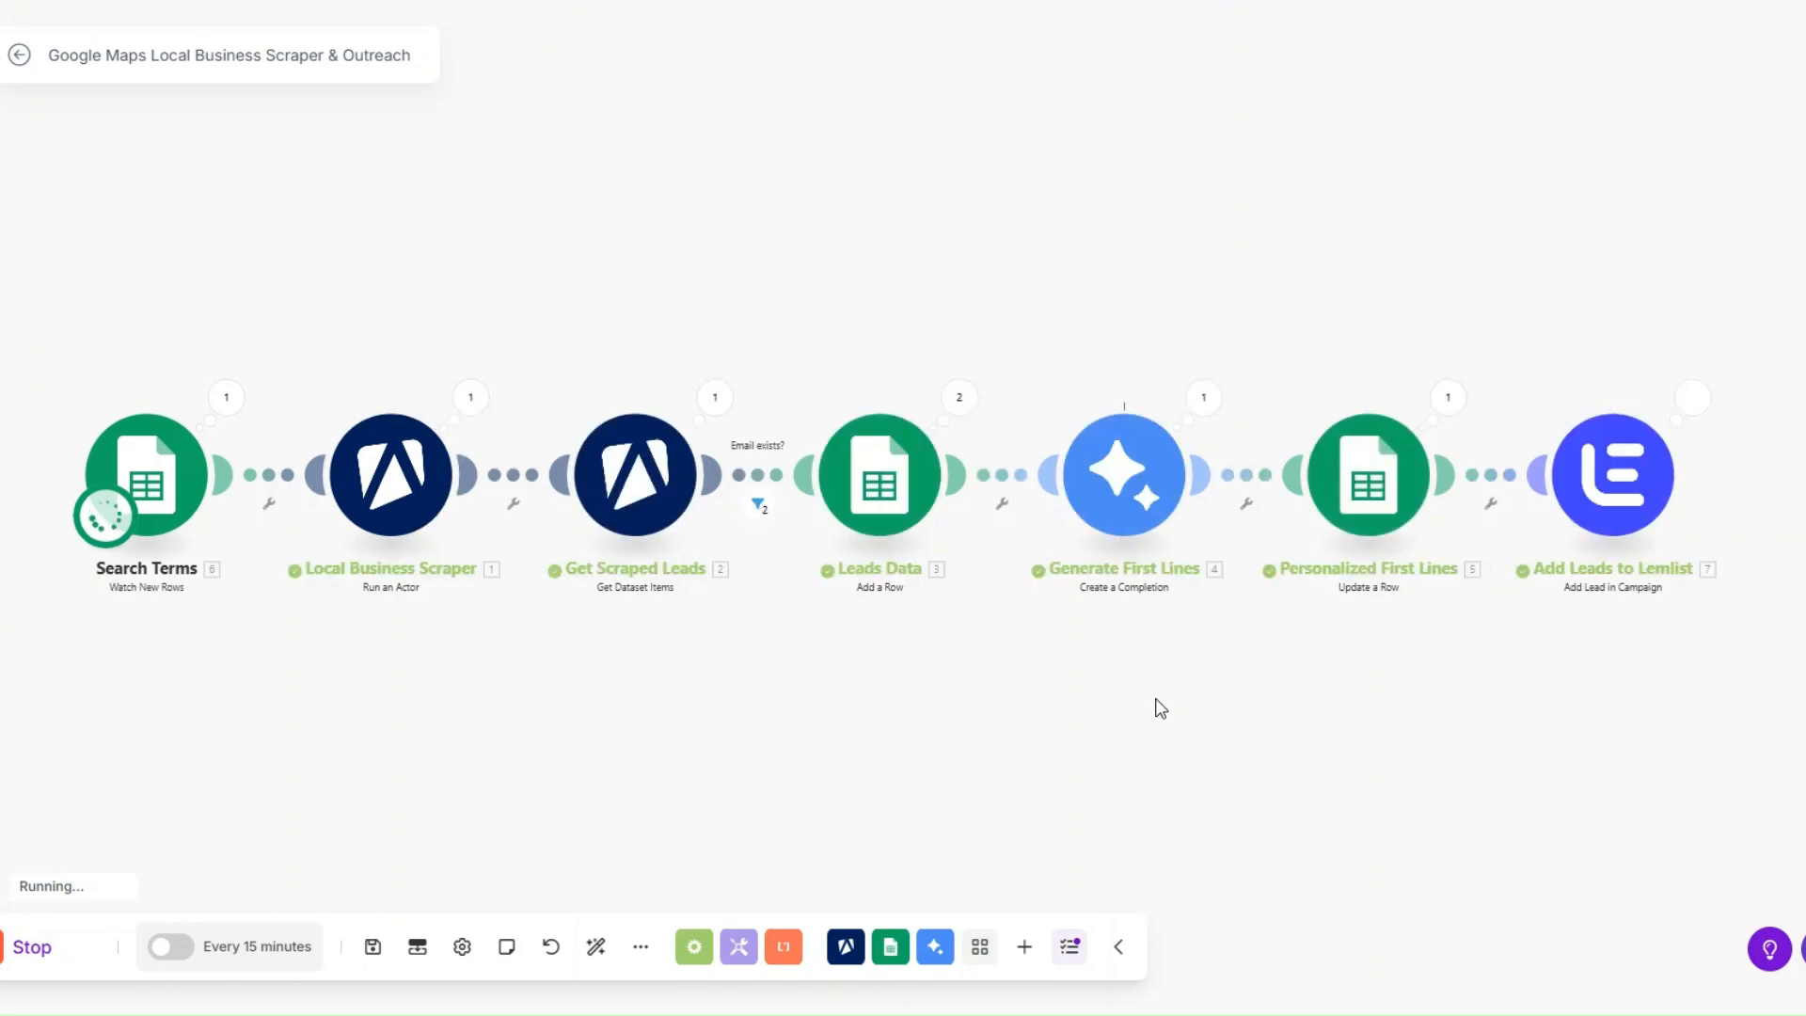
{"action": "left_click_drag", "start_coordinate": [825, 656], "coordinate": [856, 687]}
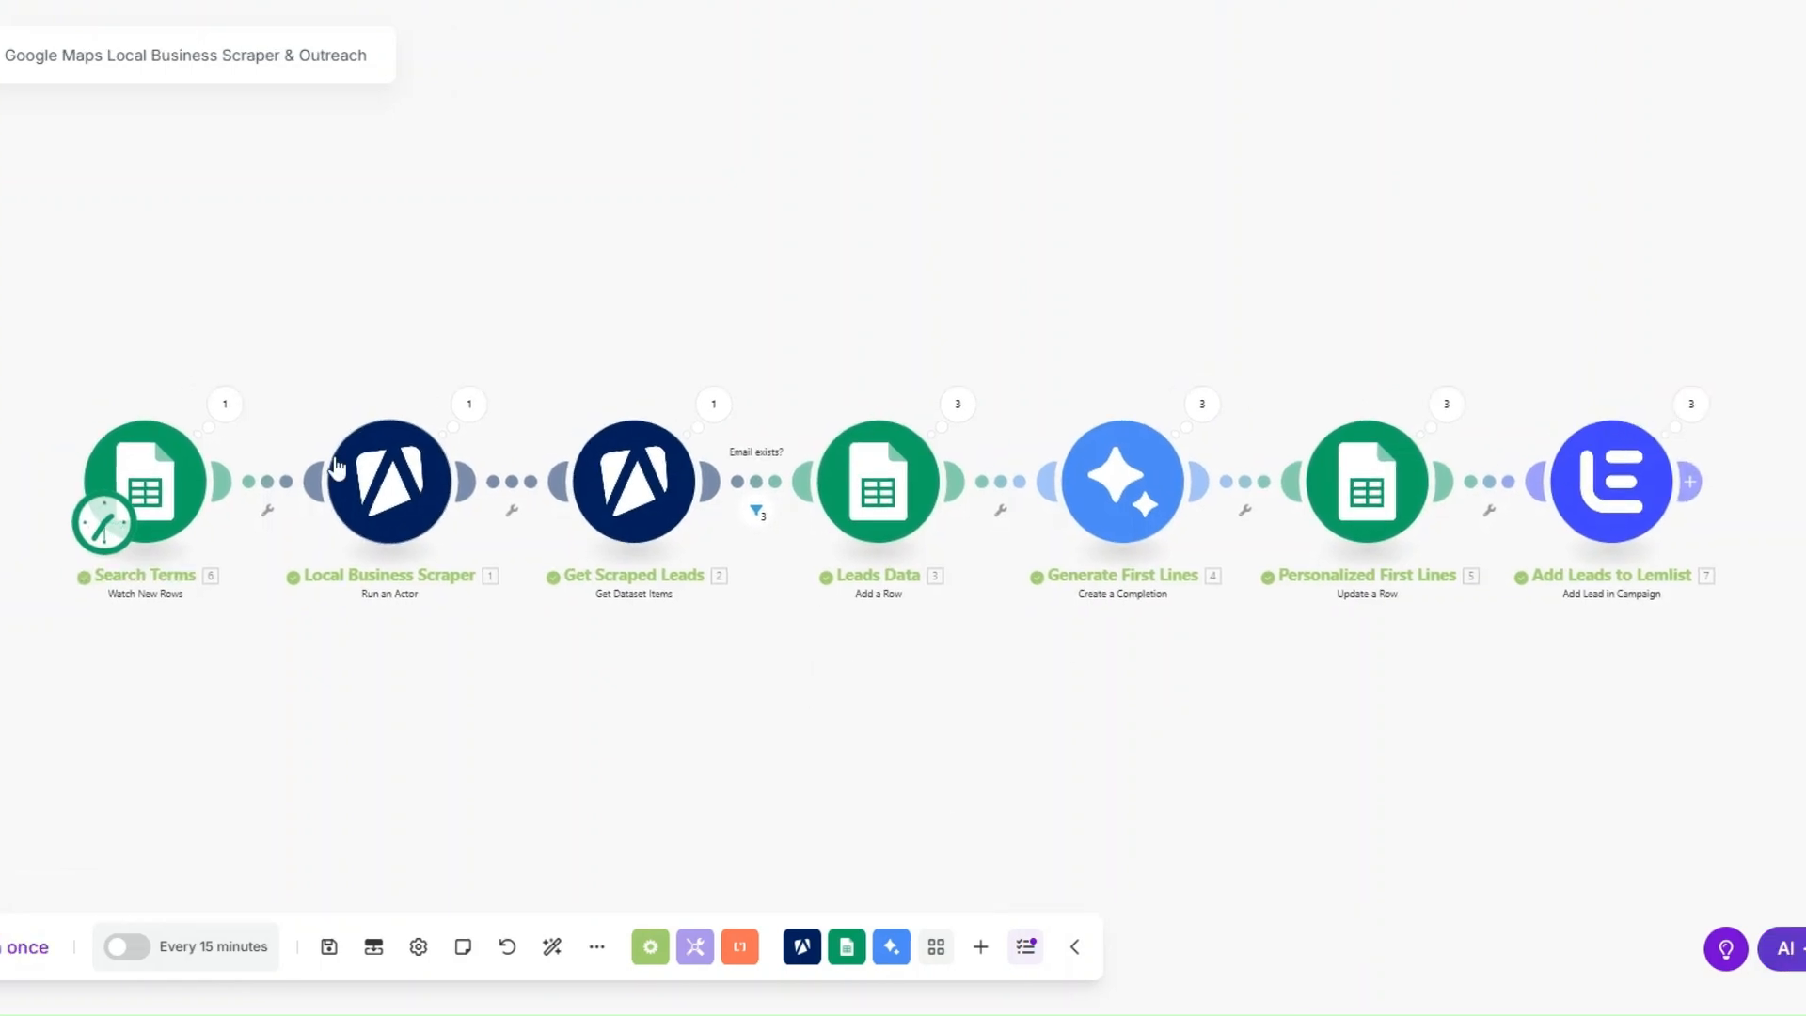
- Inspect the run output of the Search Terms, Local Business Scraper, Get Scraped Leads and Leads Data modules
{"action": "left_click", "coordinate": [225, 404]}
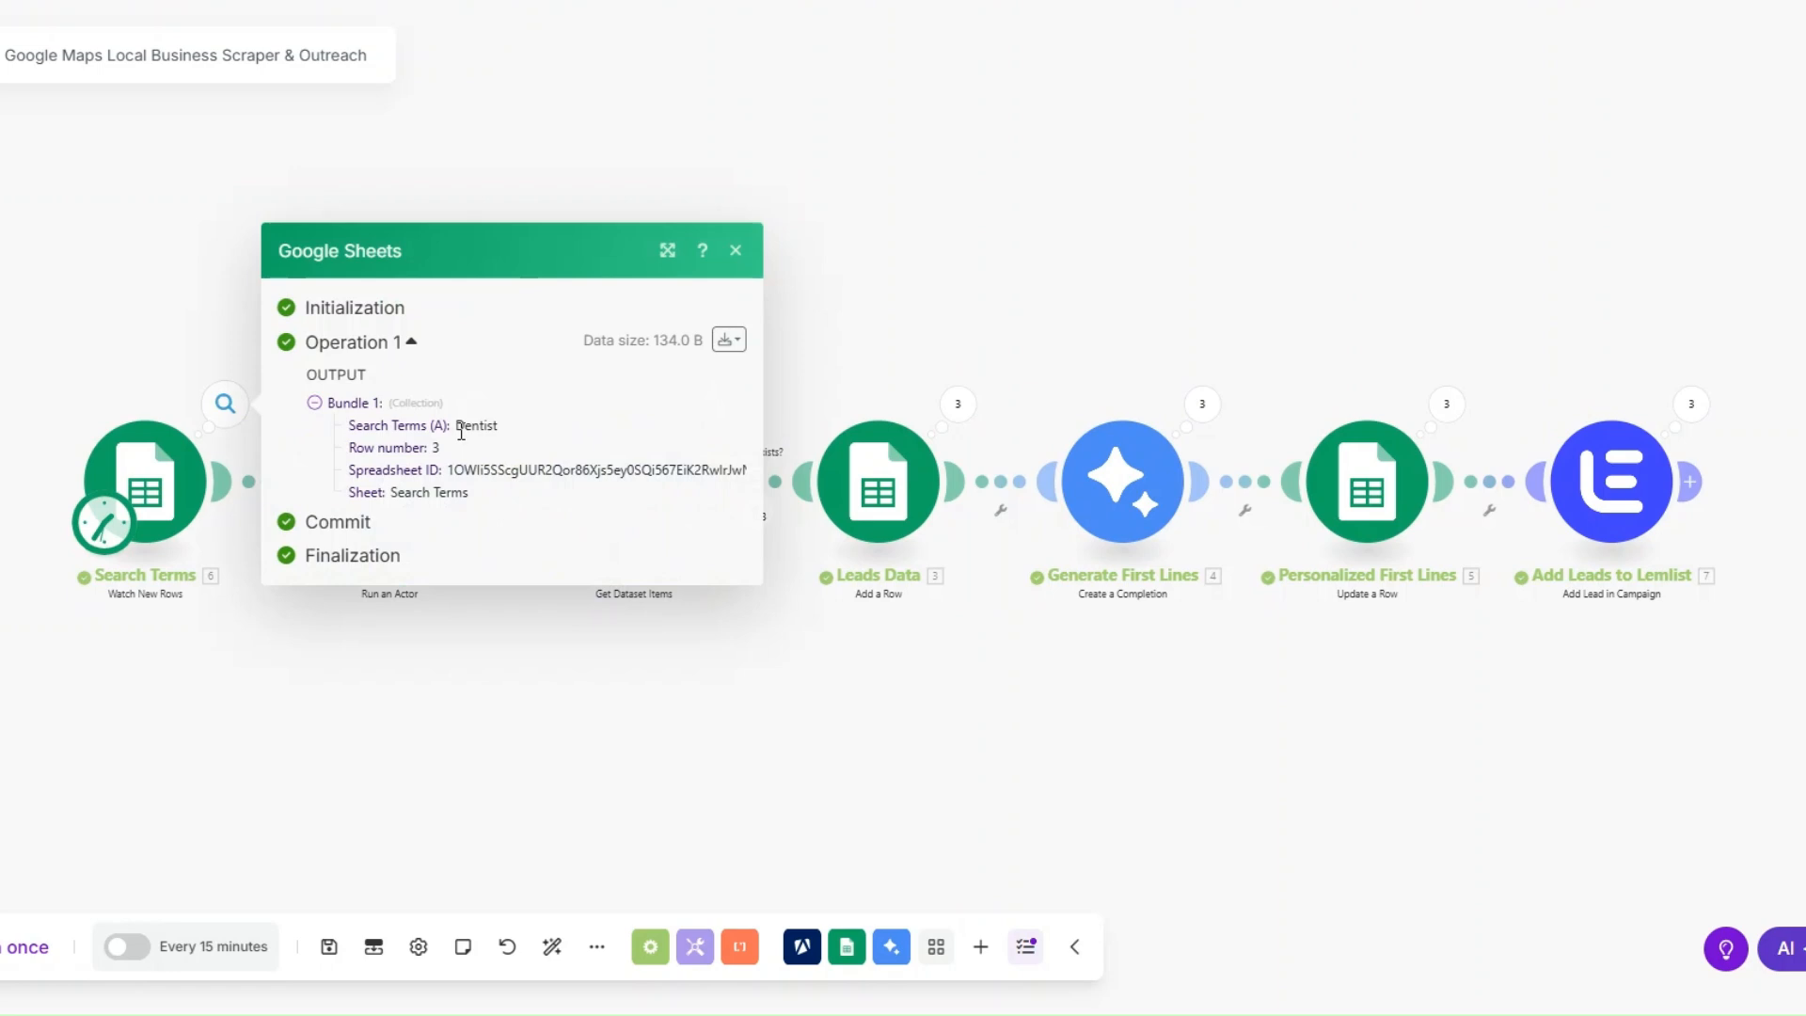
{"action": "left_click", "coordinate": [469, 405]}
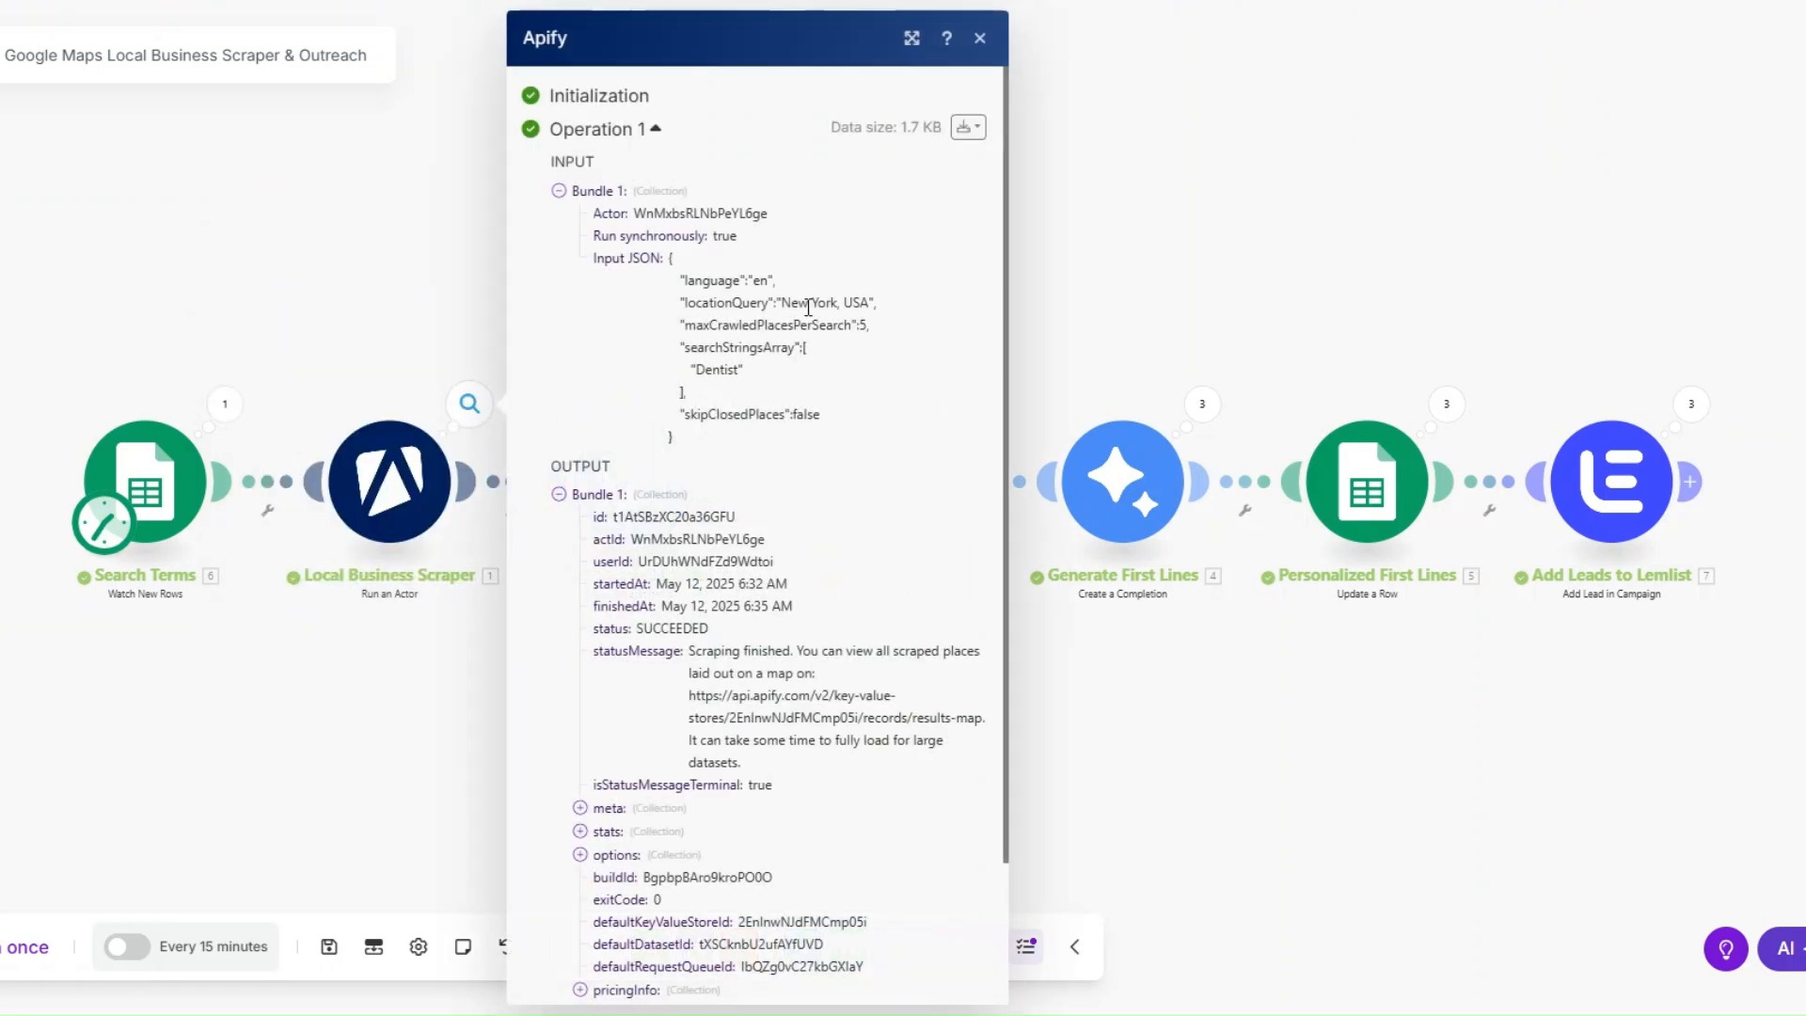
{"action": "left_click", "coordinate": [455, 685]}
{"action": "left_click", "coordinate": [751, 403]}
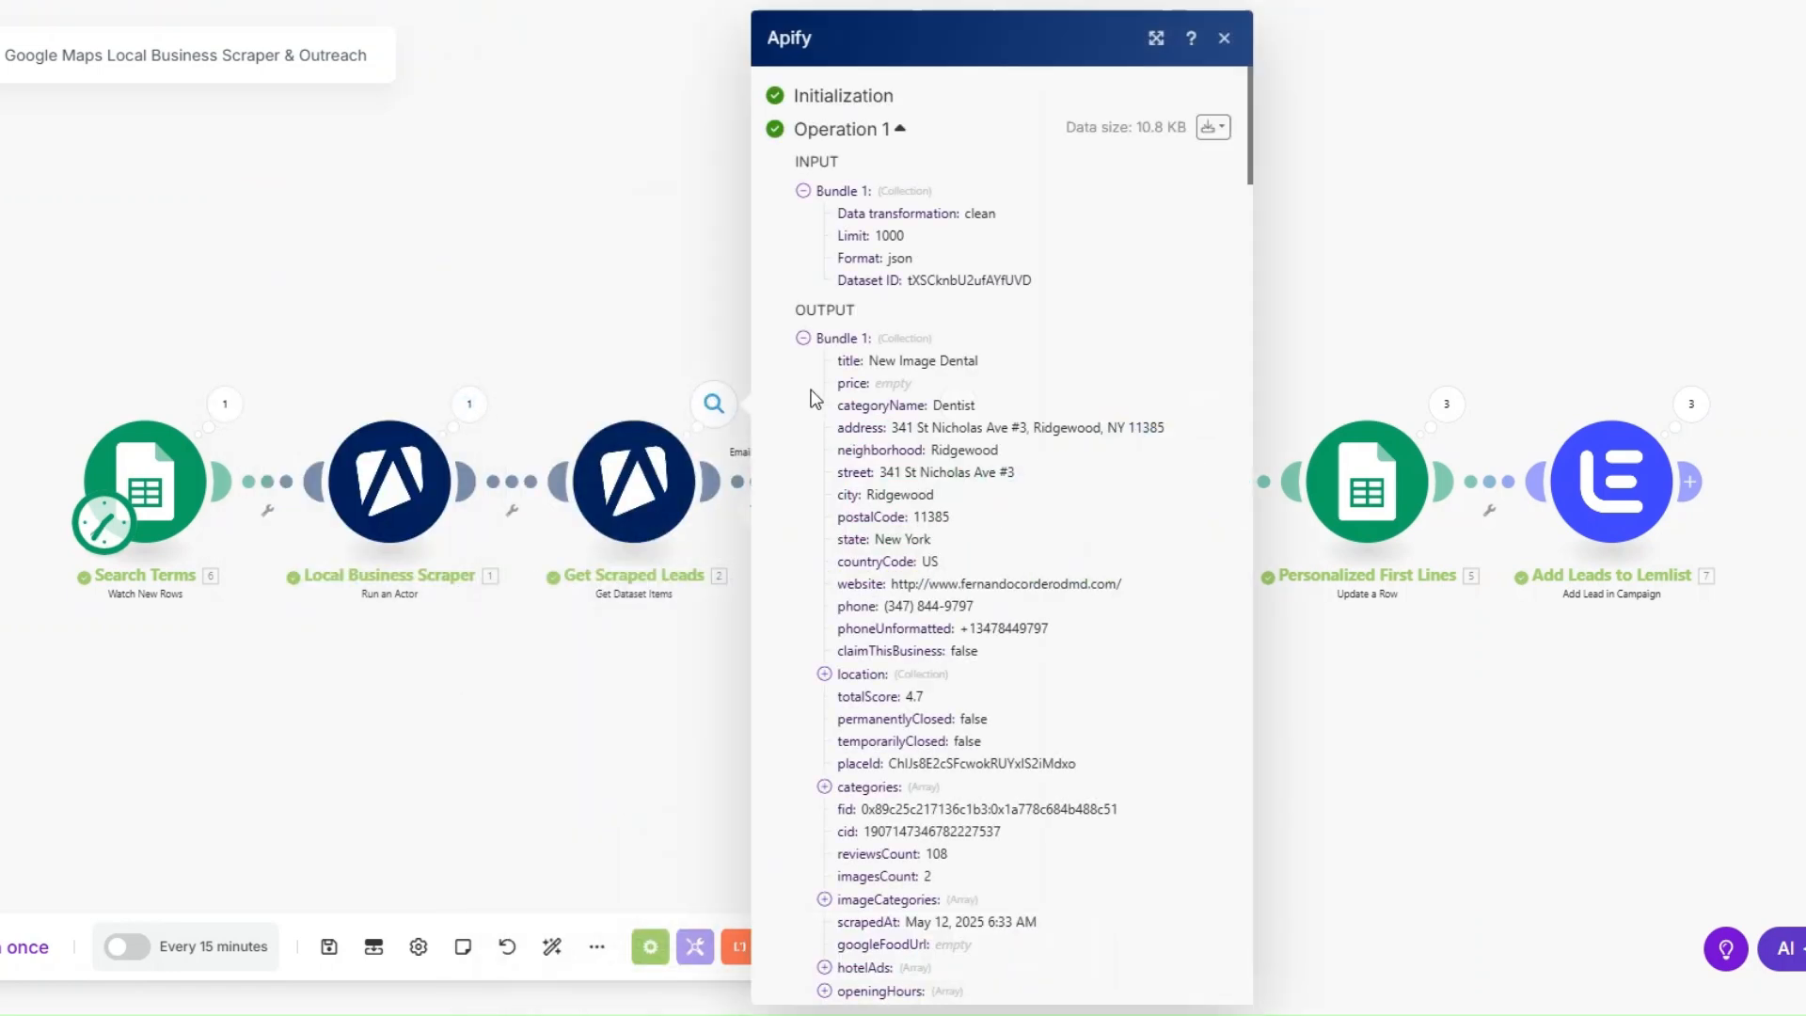
{"action": "left_click_drag", "start_coordinate": [1251, 164], "coordinate": [1157, 969]}
{"action": "left_click", "coordinate": [739, 562]}
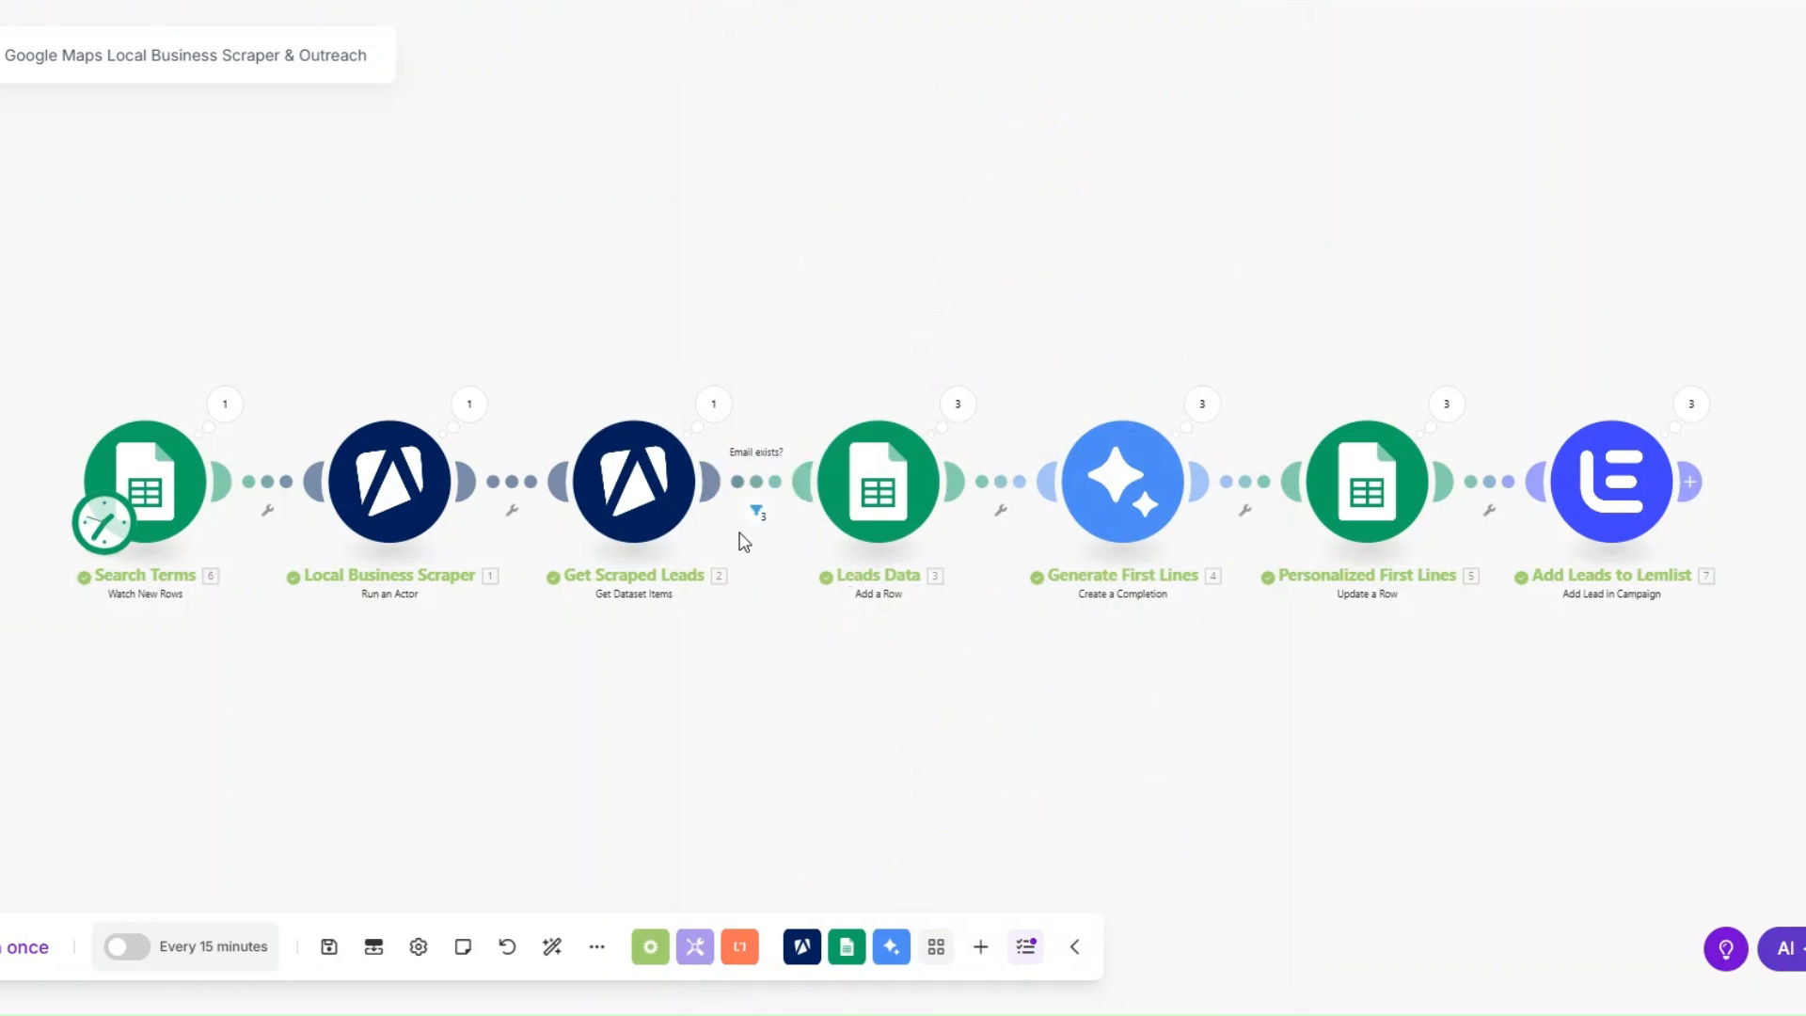
{"action": "left_click", "coordinate": [956, 406]}
{"action": "left_click", "coordinate": [1044, 665]}
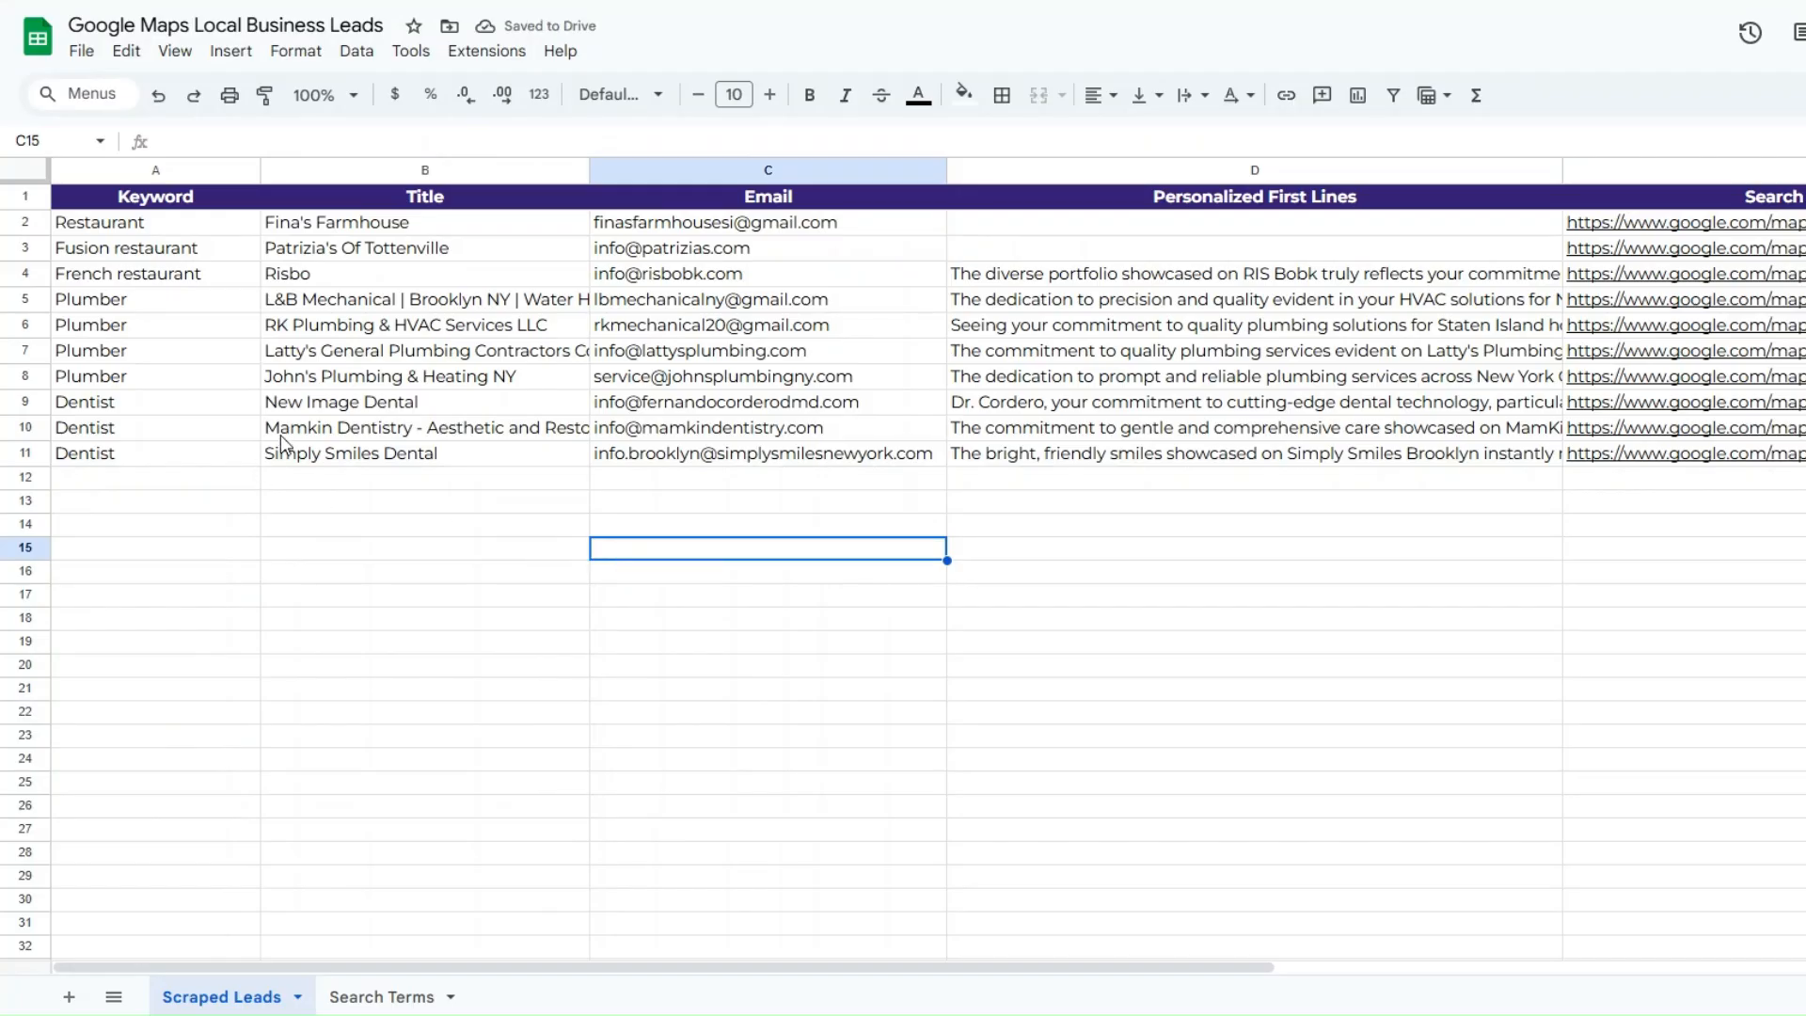
- Check the keyword, title and email of the Mamkin Dentistry lead in row 10 of the Scraped Leads sheet
{"action": "left_click", "coordinate": [189, 436]}
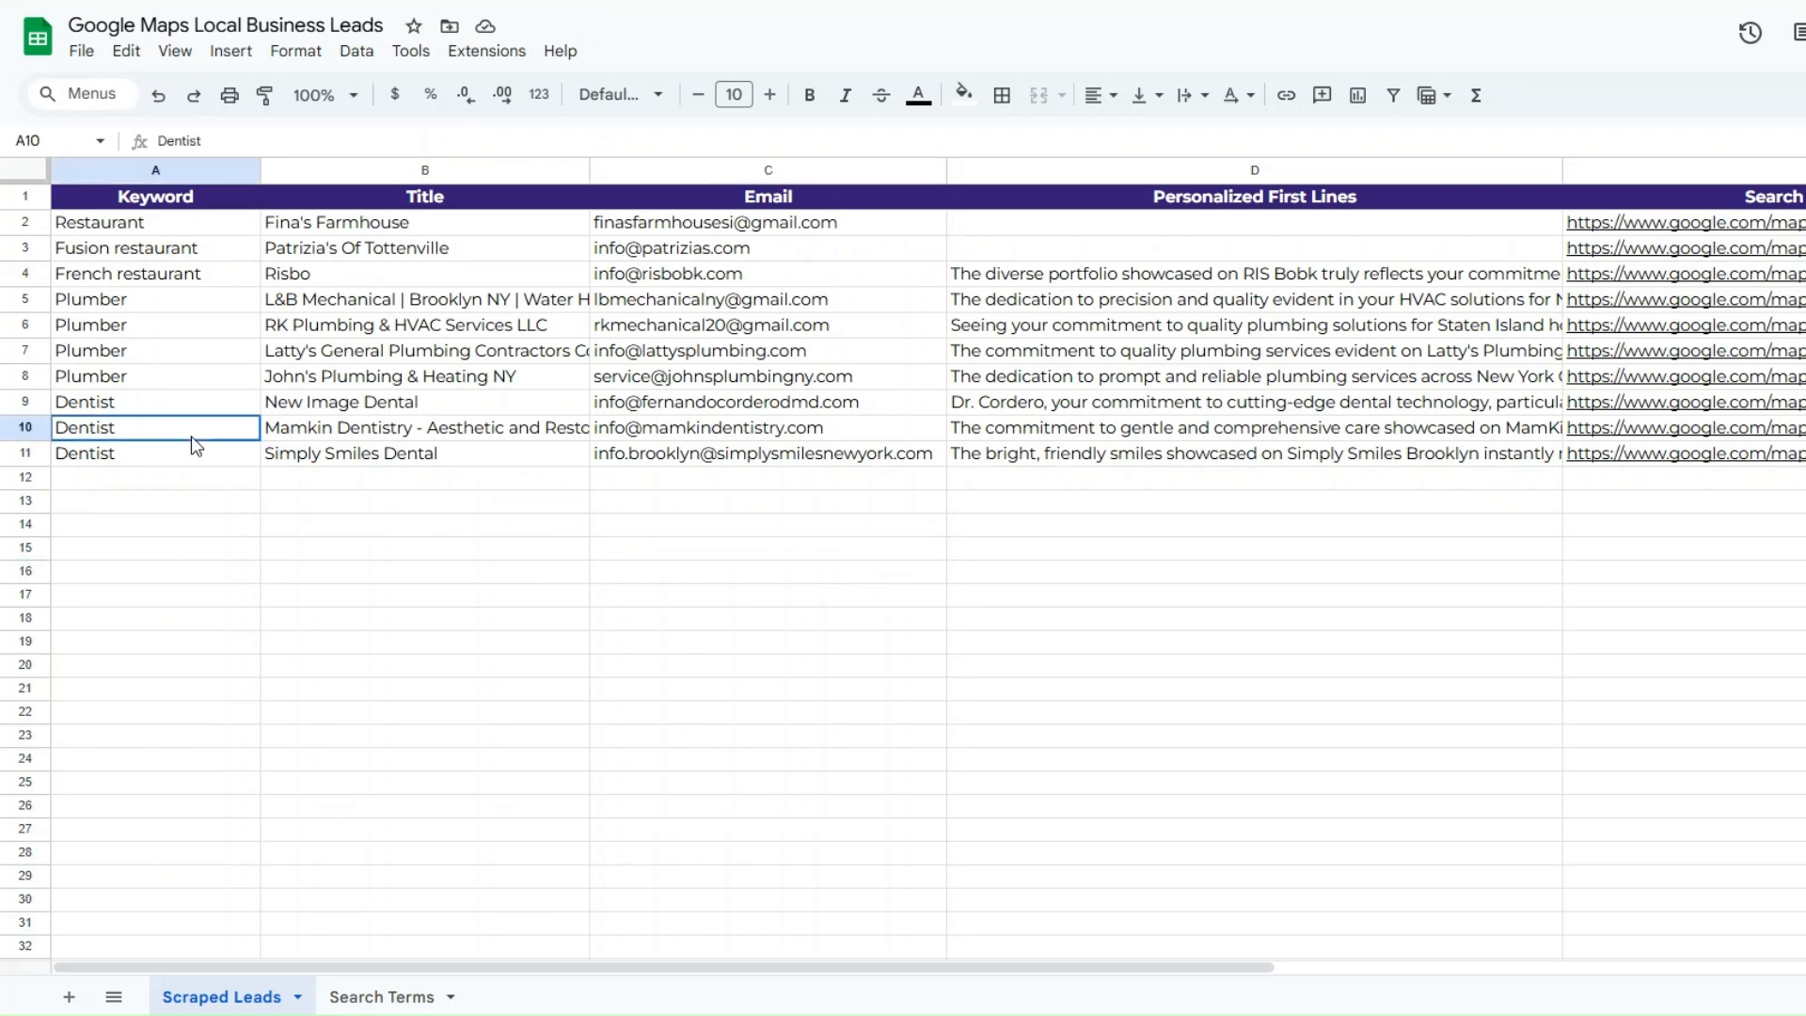
{"action": "left_click", "coordinate": [346, 434]}
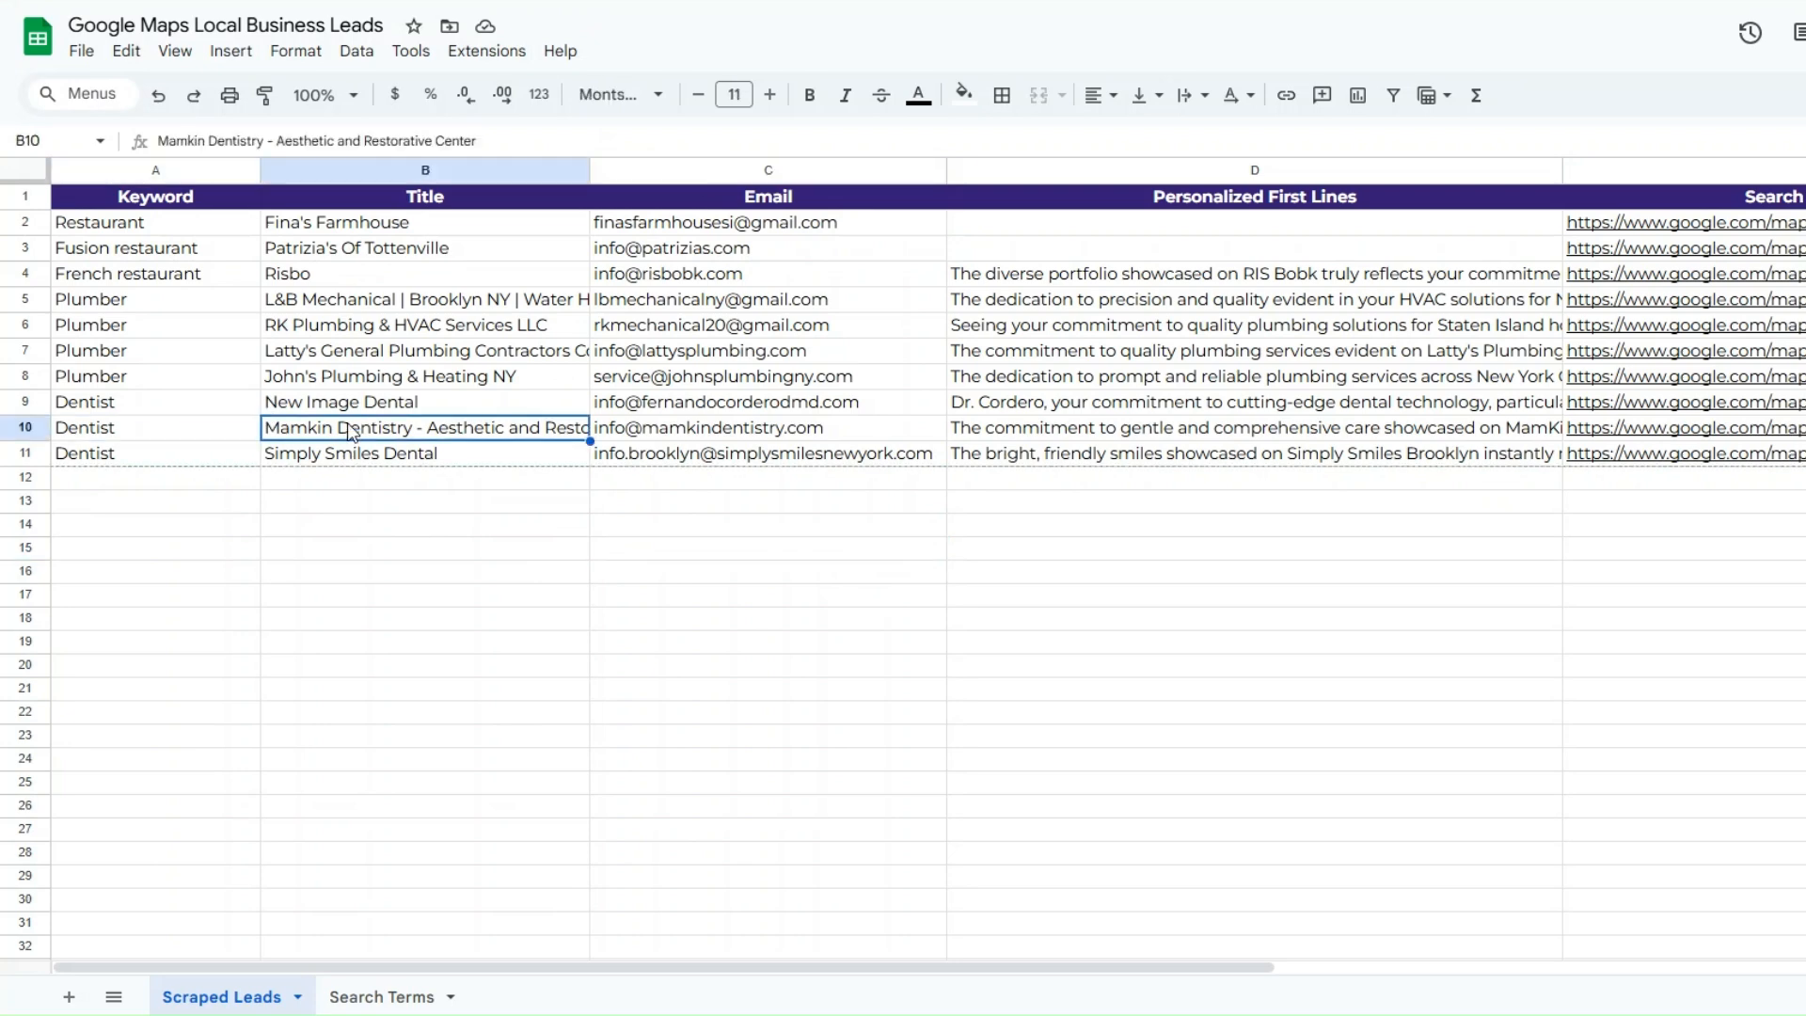
{"action": "left_click", "coordinate": [696, 435]}
- Read the full personalized first lines of the Dentist leads in rows 9 to 11
{"action": "double_click", "coordinate": [1047, 428]}
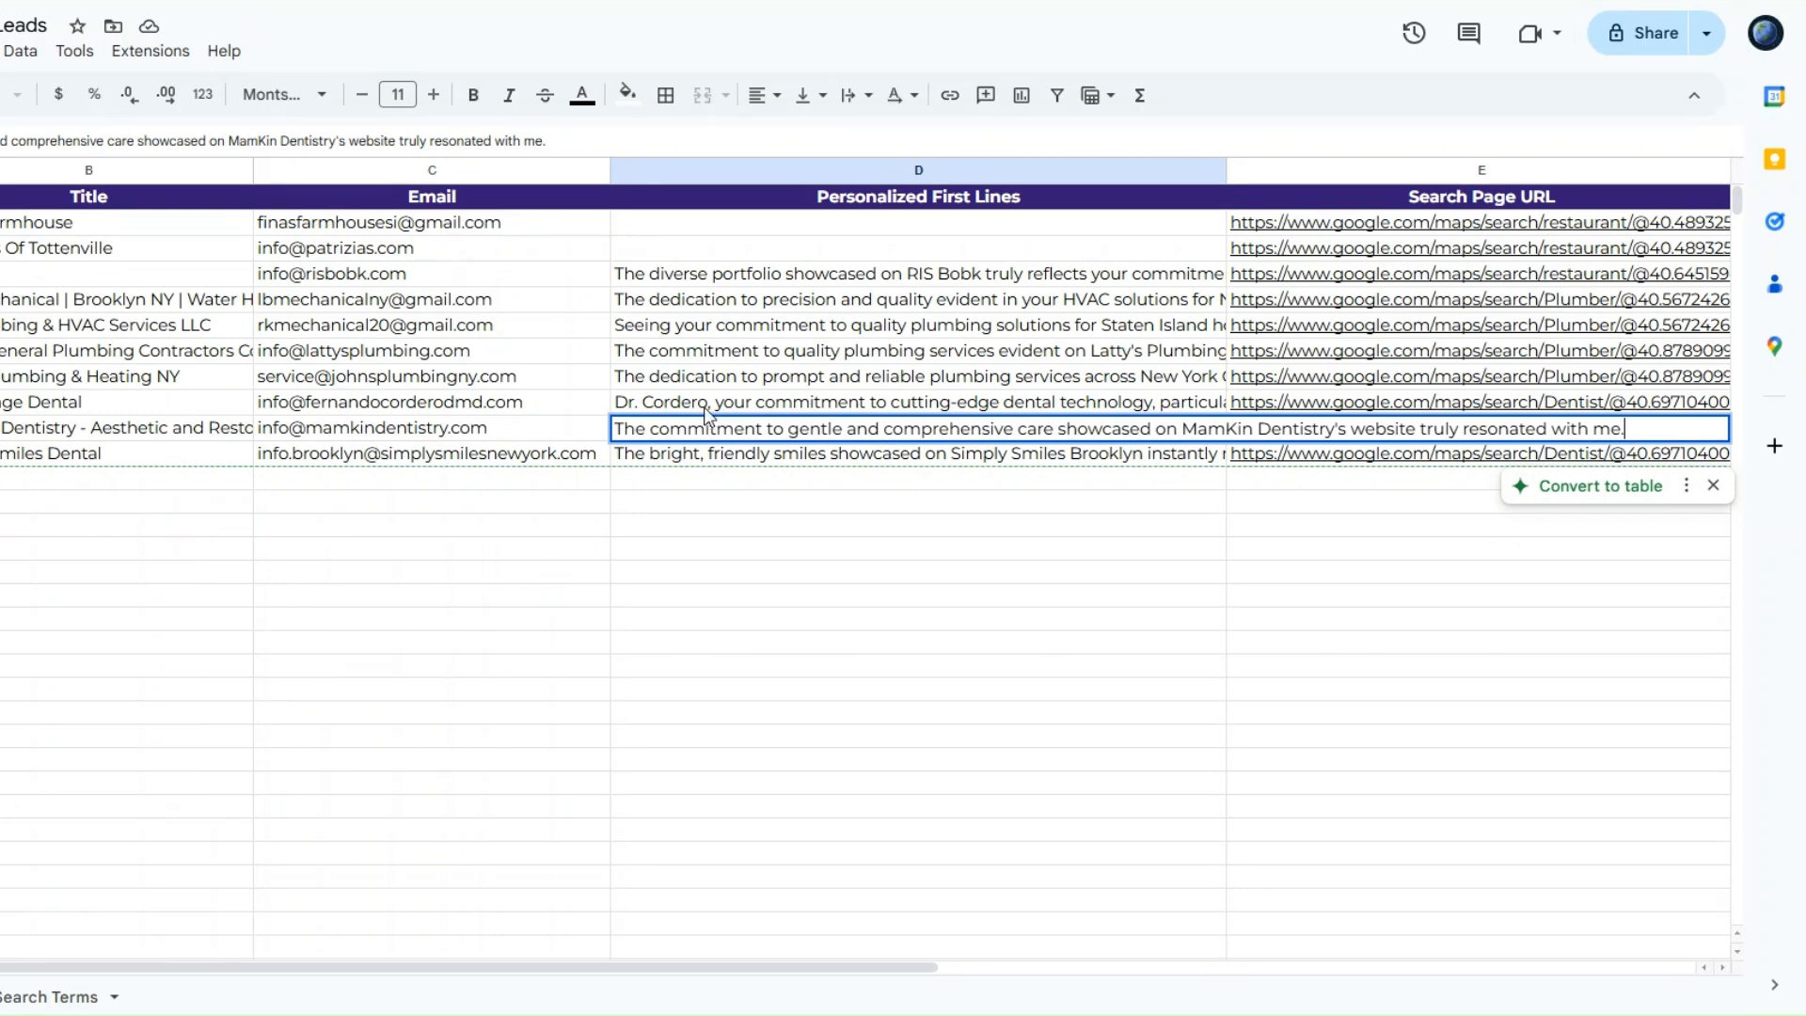
{"action": "double_click", "coordinate": [711, 406]}
{"action": "left_click_drag", "start_coordinate": [921, 431], "coordinate": [589, 406]}
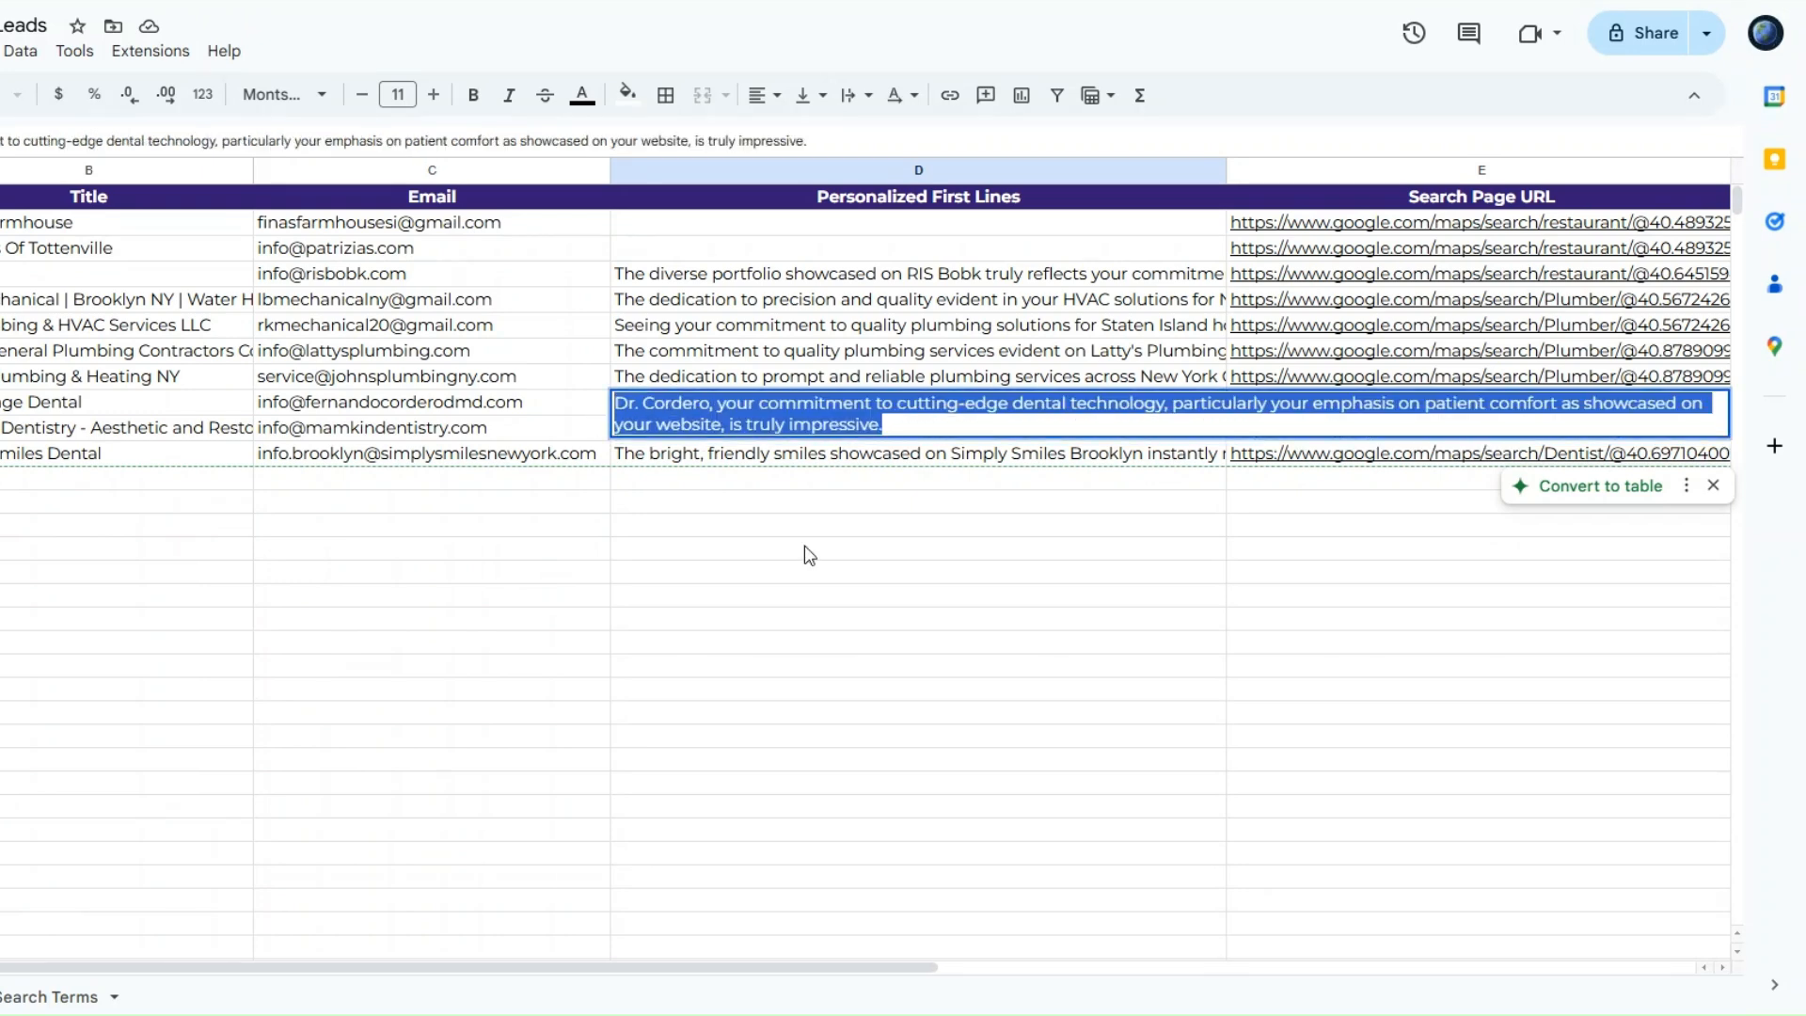
{"action": "left_click", "coordinate": [701, 548]}
{"action": "left_click", "coordinate": [720, 459]}
{"action": "double_click", "coordinate": [724, 460]}
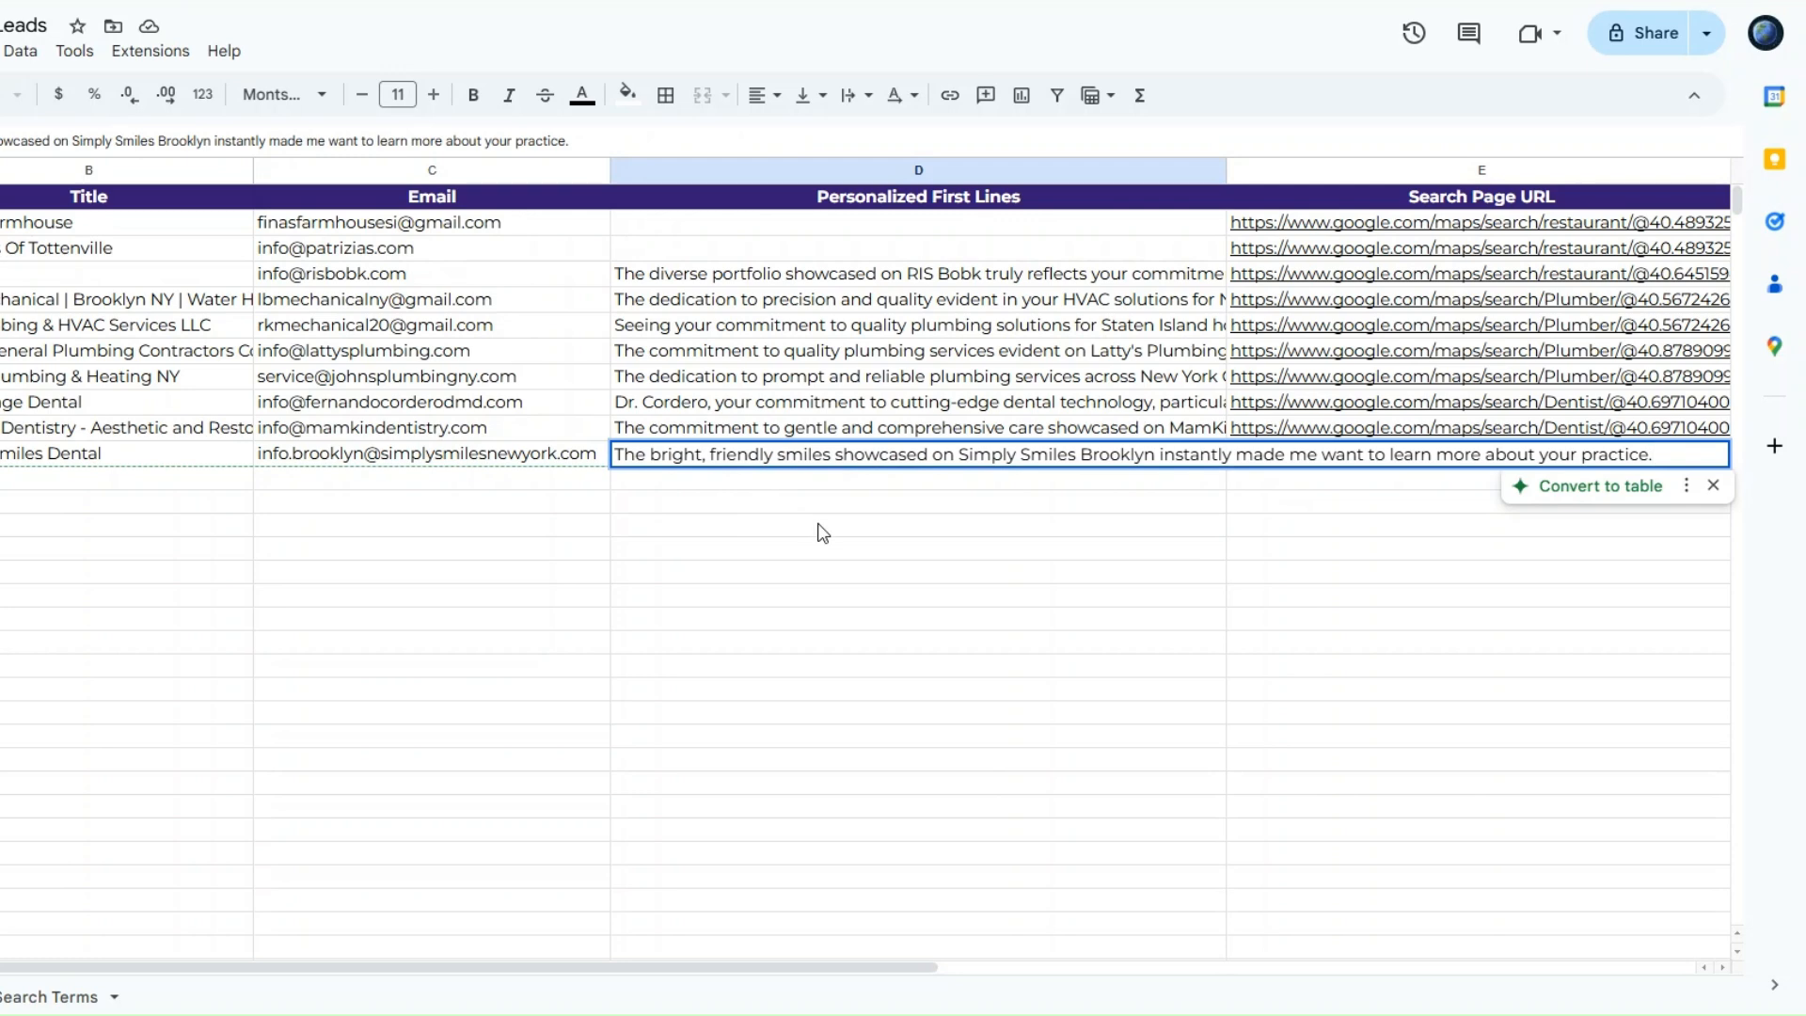
{"action": "left_click", "coordinate": [815, 524]}
{"action": "left_click", "coordinate": [1321, 536]}
- Open the launch stage of the lemlist campaign and review the first email's preview for each of the five leads
{"action": "left_click", "coordinate": [1302, 478]}
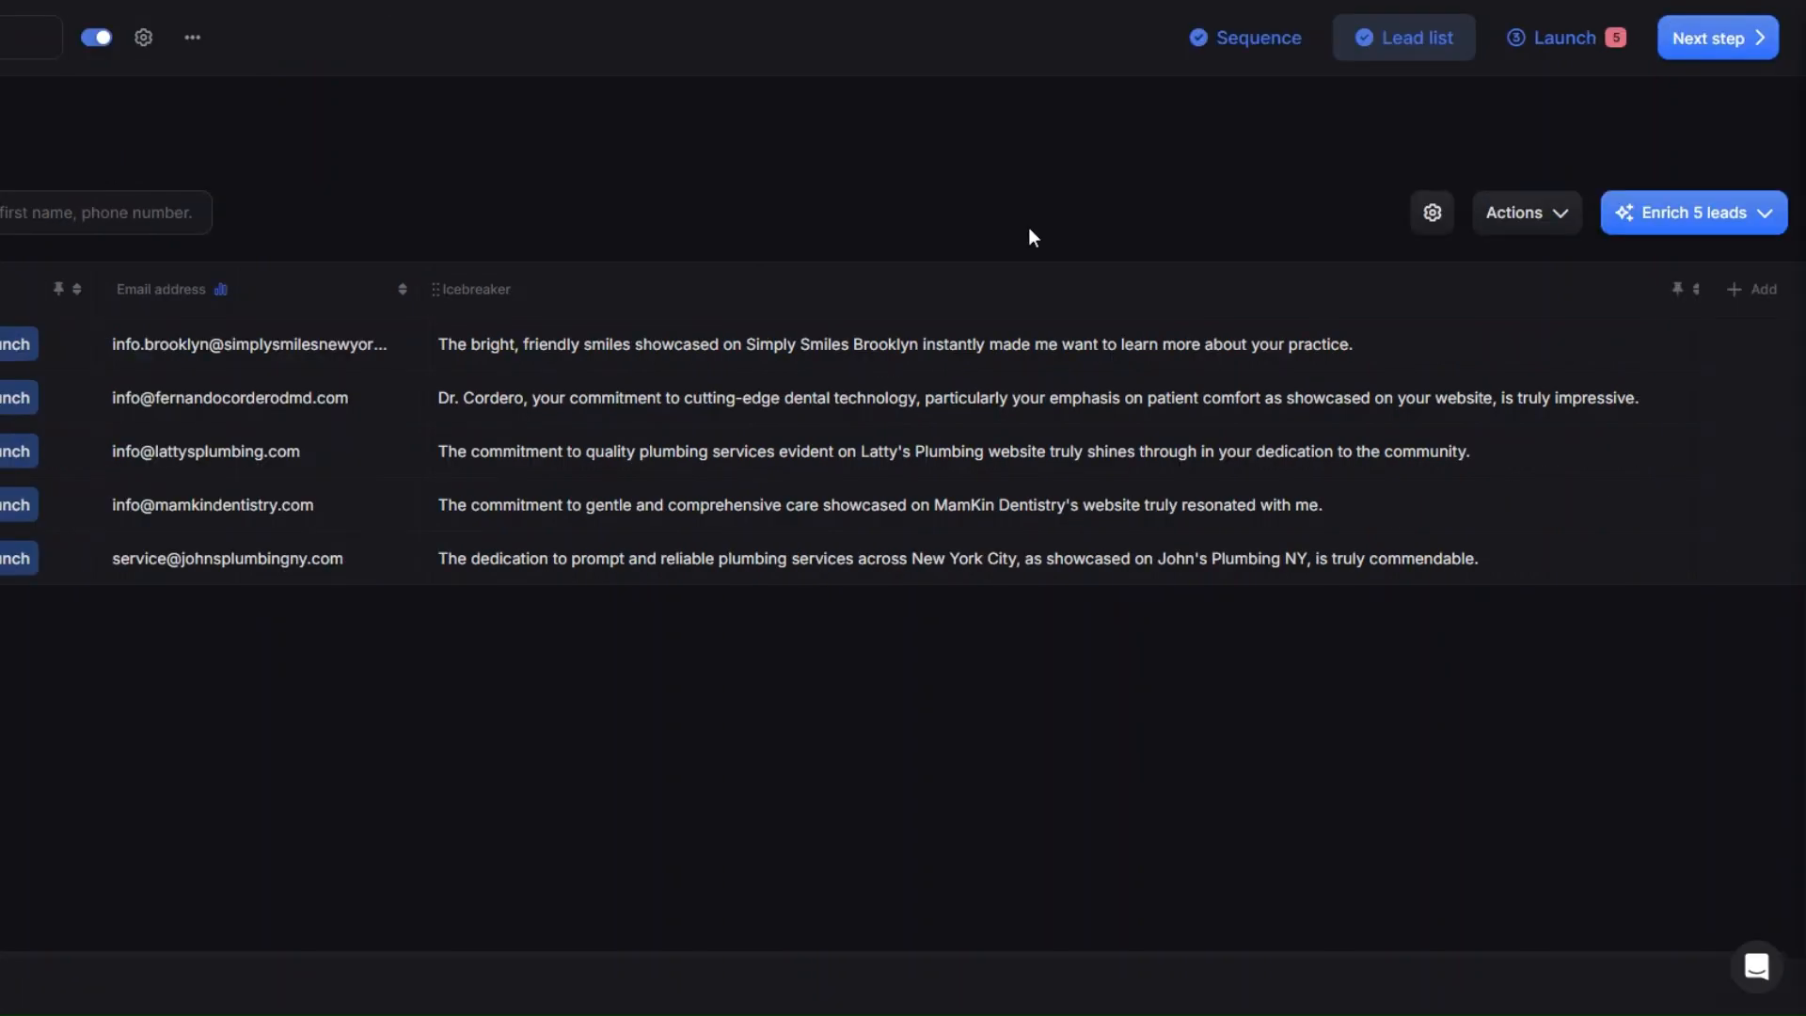
{"action": "left_click", "coordinate": [1566, 48]}
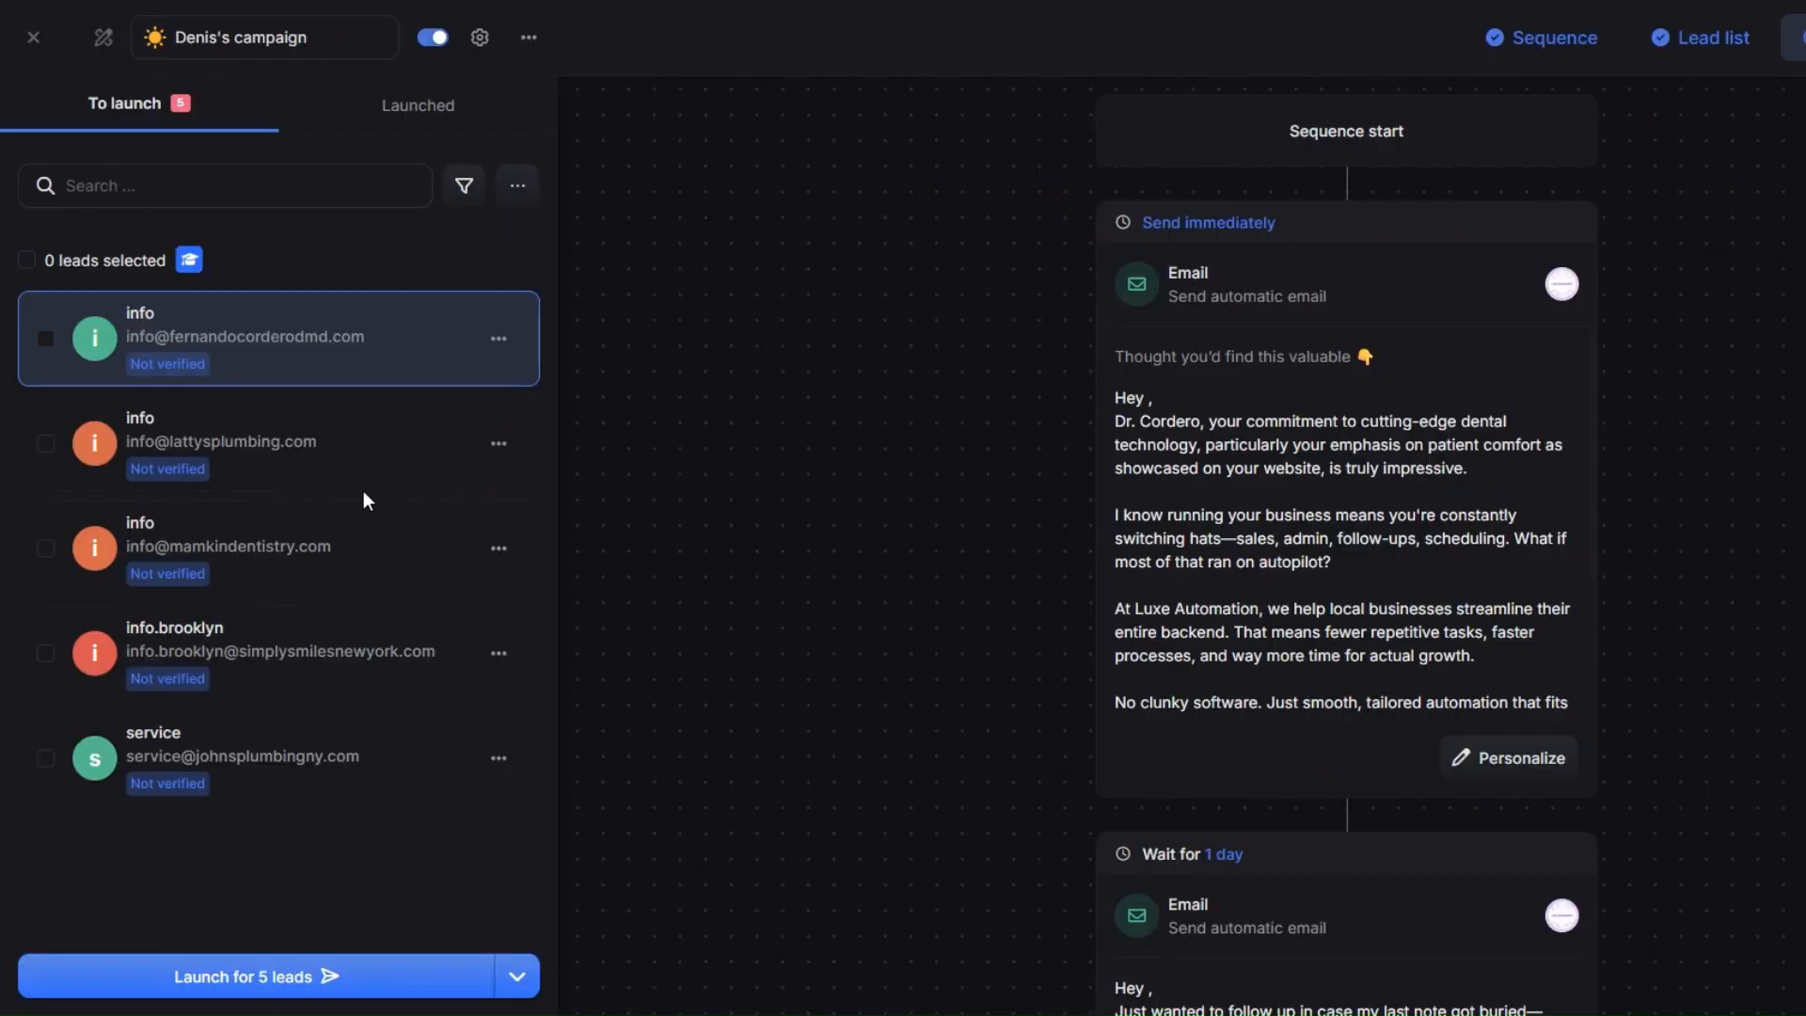
{"action": "left_click", "coordinate": [353, 466]}
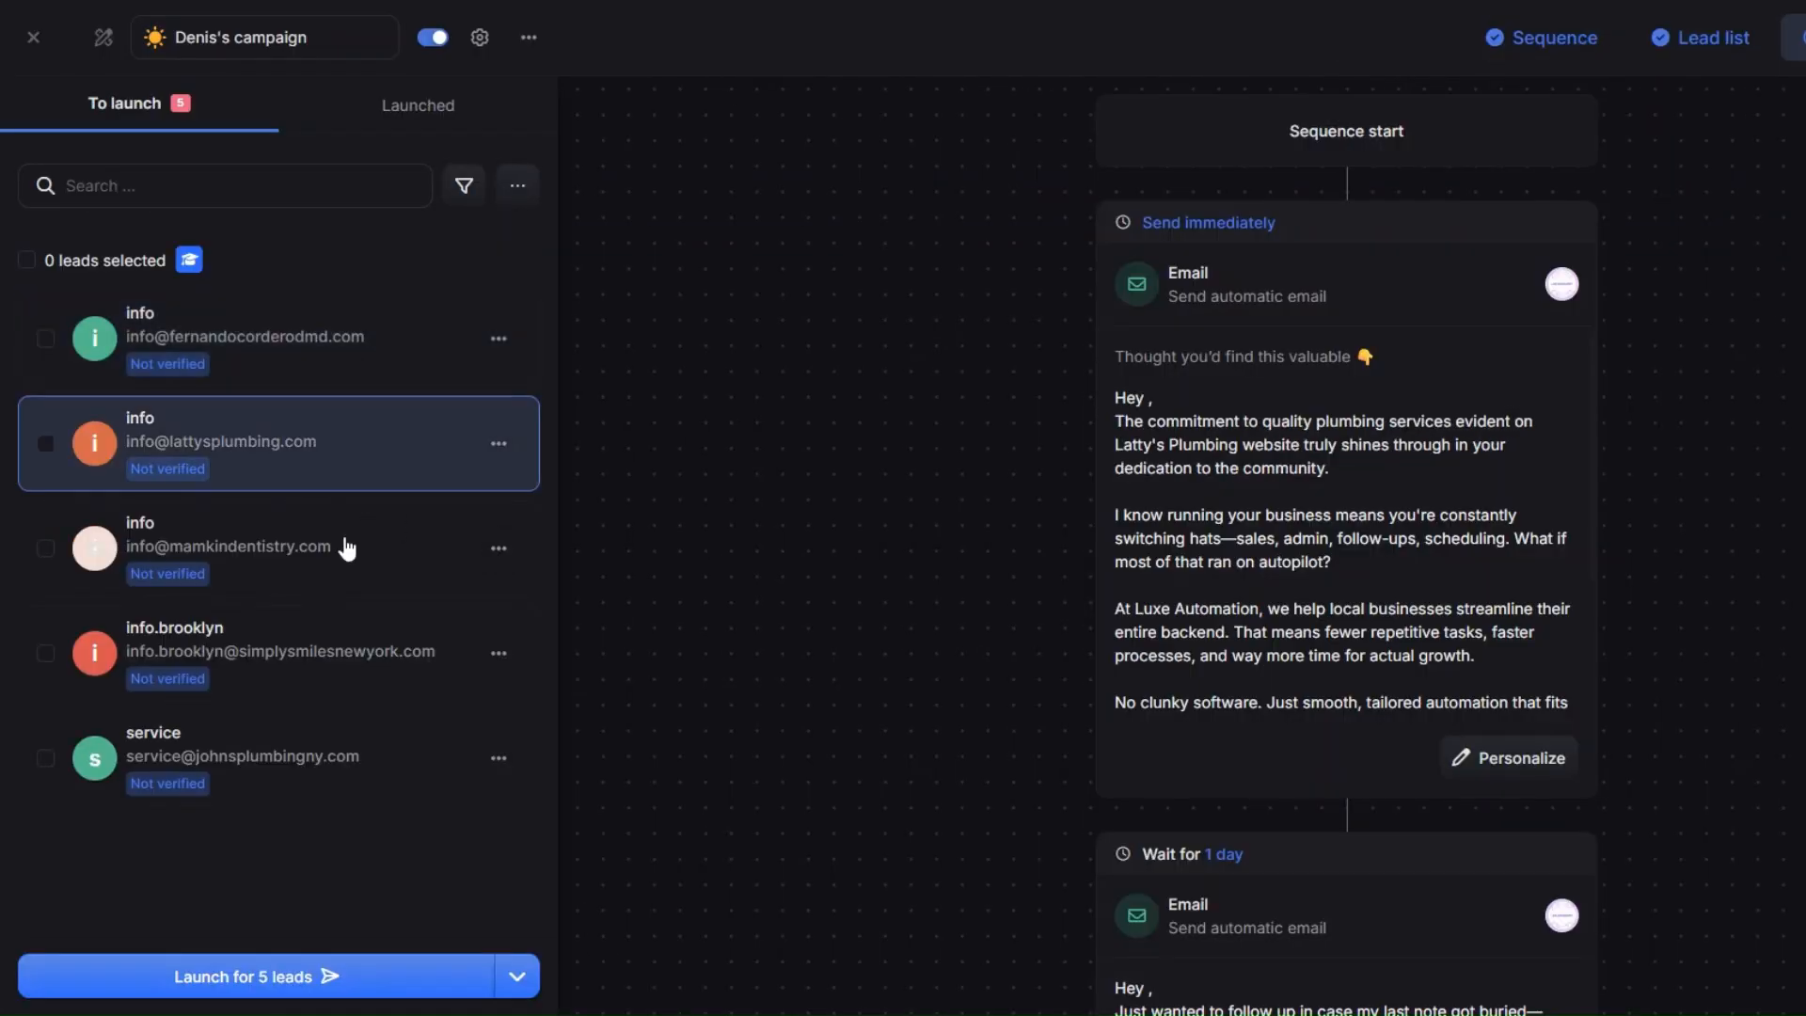
{"action": "left_click", "coordinate": [348, 547]}
{"action": "left_click", "coordinate": [356, 650]}
{"action": "left_click", "coordinate": [380, 778]}
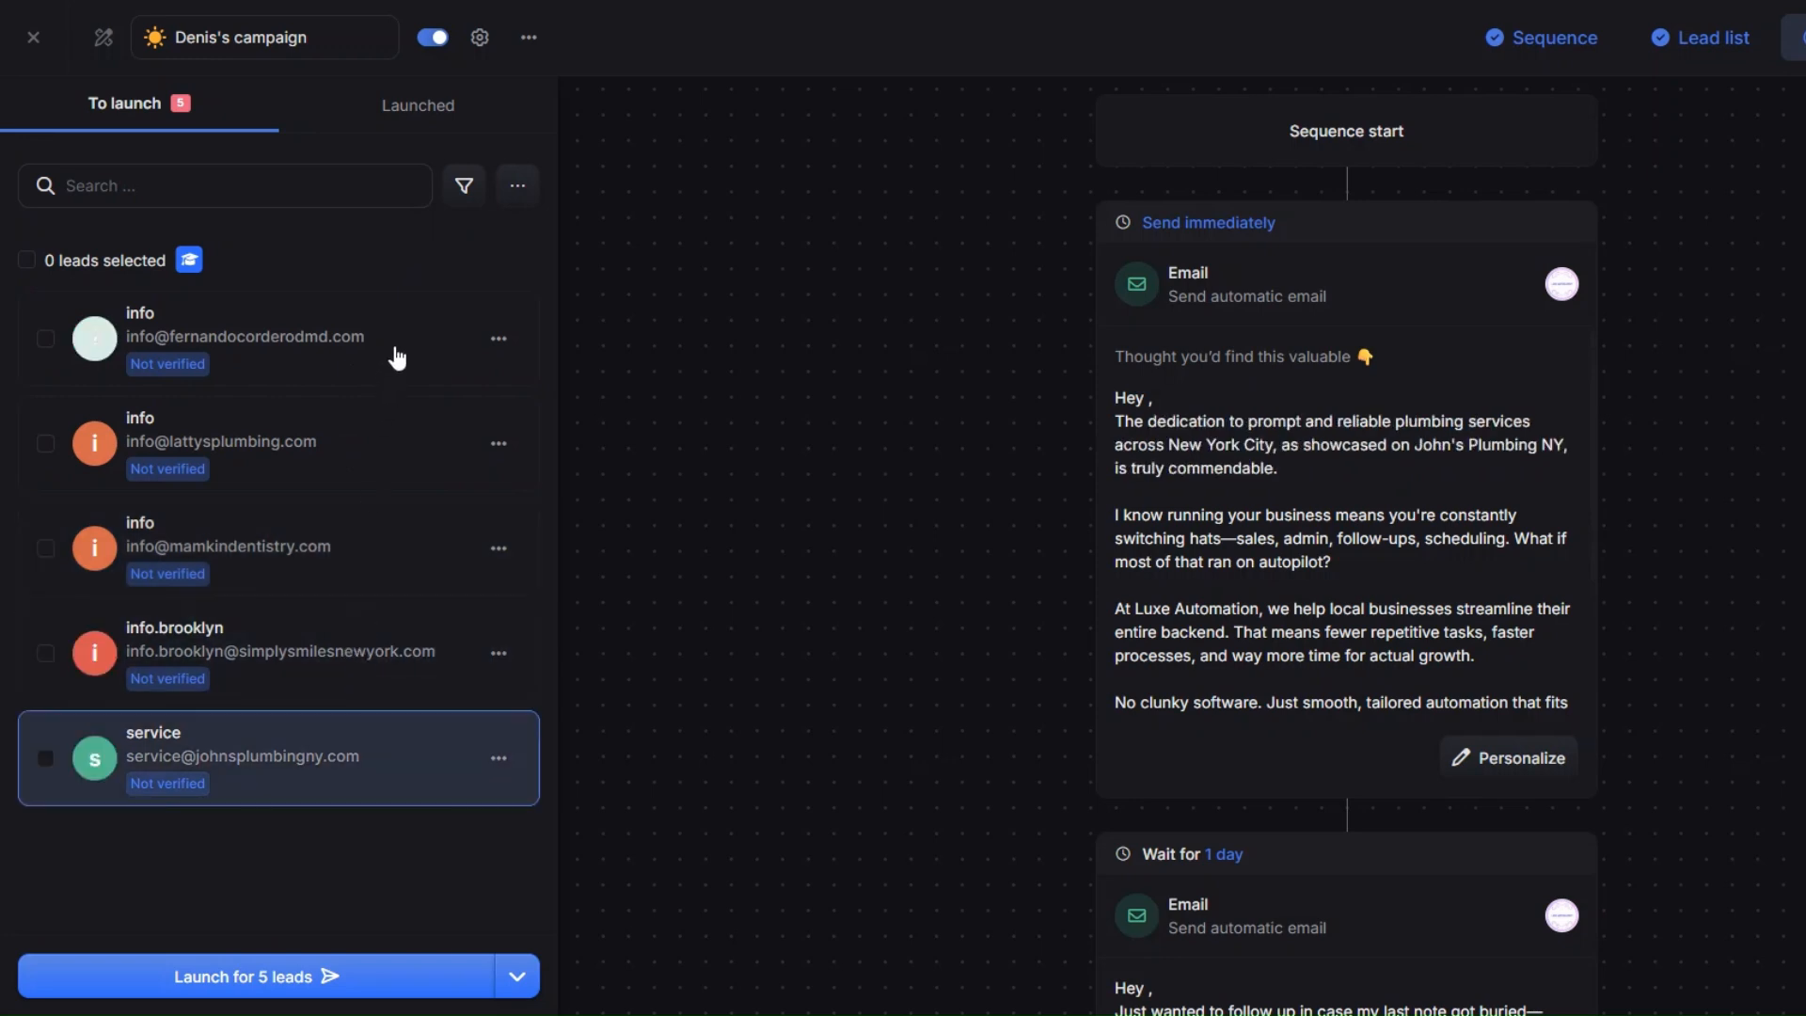
{"action": "left_click", "coordinate": [383, 357]}
{"action": "left_click", "coordinate": [387, 440]}
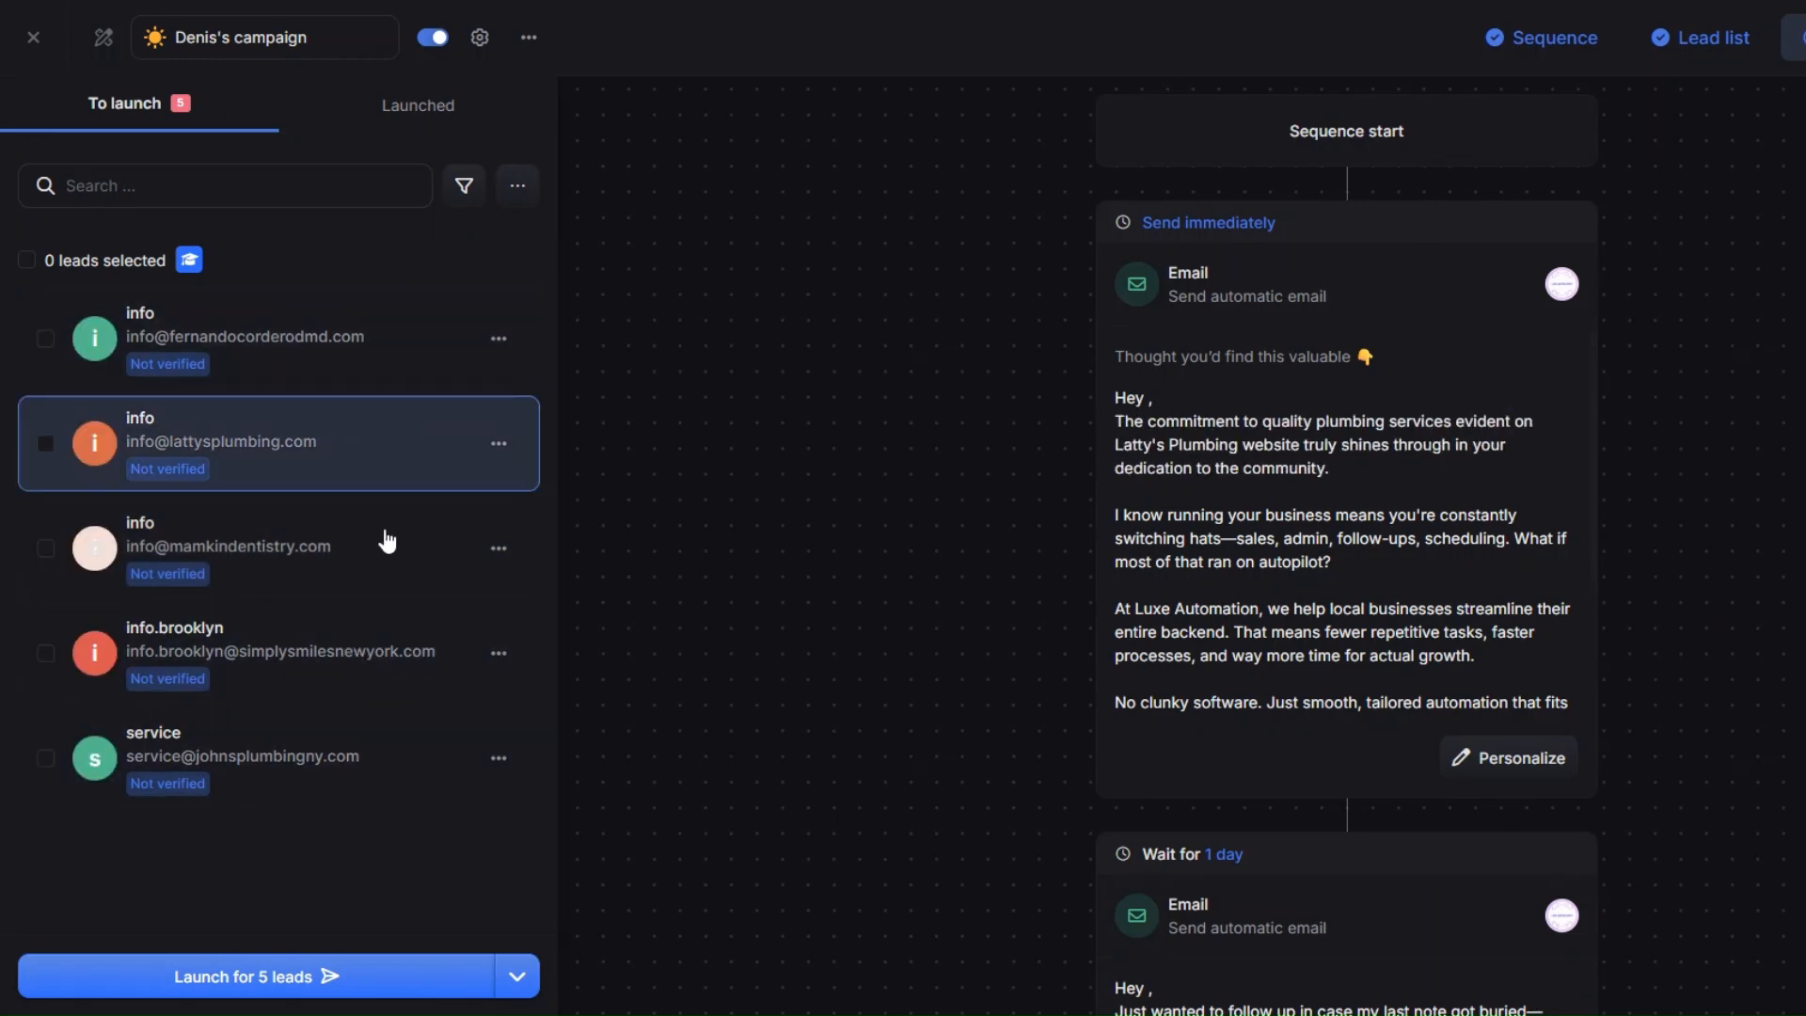
{"action": "left_click", "coordinate": [383, 535]}
{"action": "left_click", "coordinate": [418, 684]}
{"action": "left_click", "coordinate": [414, 758]}
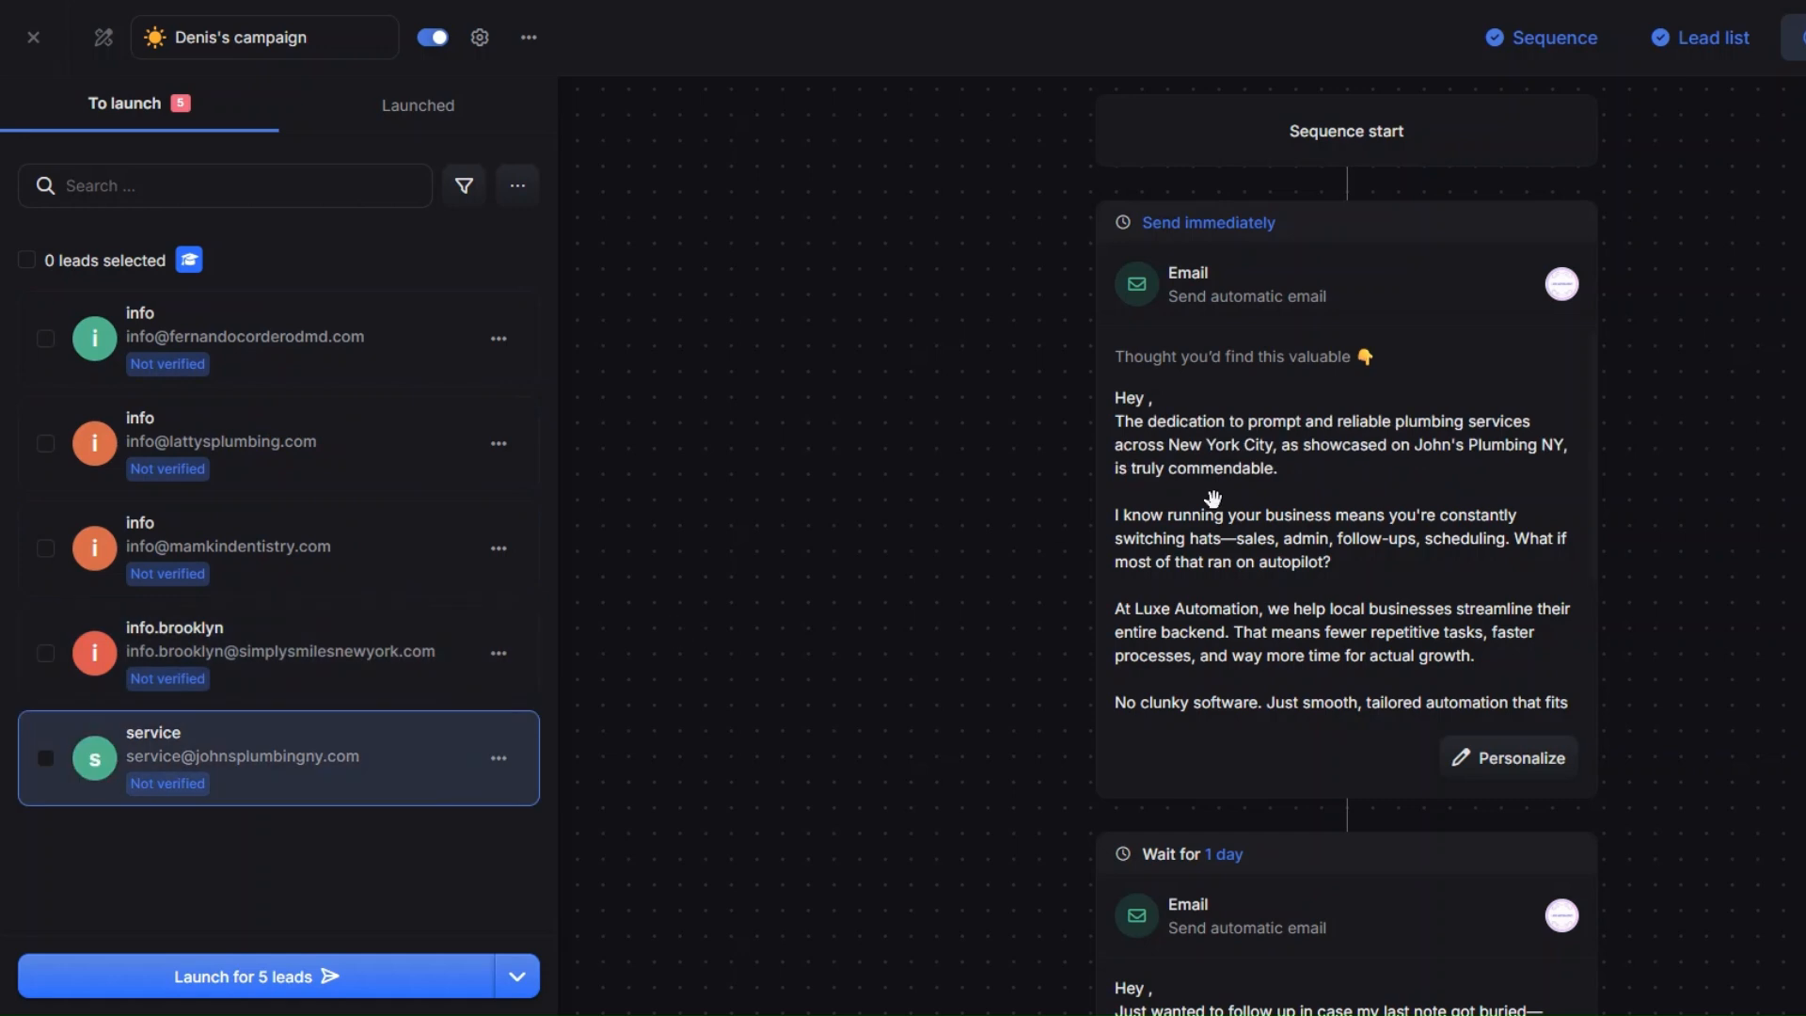
- Compare the opening lines across all lead previews once more and read the first email through to its signature
{"action": "left_click", "coordinate": [425, 345]}
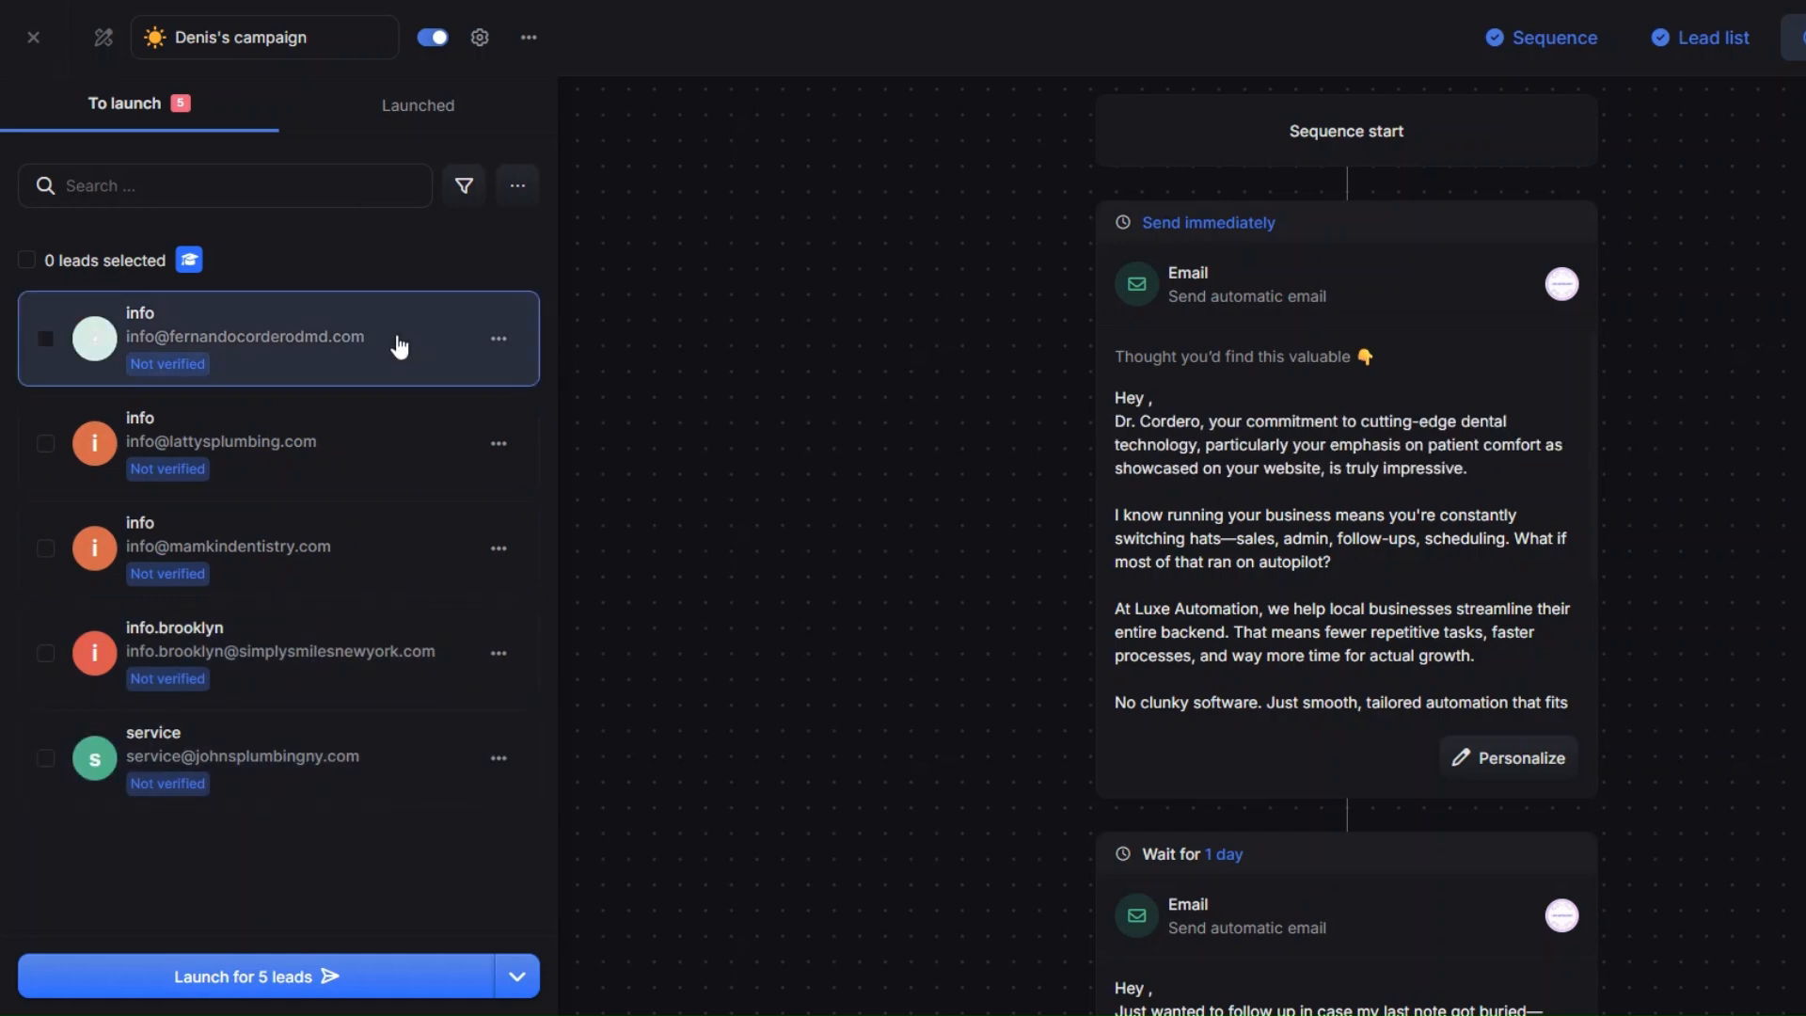
{"action": "left_click", "coordinate": [396, 435]}
{"action": "left_click", "coordinate": [391, 545]}
{"action": "left_click", "coordinate": [391, 648]}
{"action": "left_click", "coordinate": [393, 767]}
{"action": "scroll", "coordinate": [1213, 498], "scroll_direction": "down", "scroll_amount": 6}
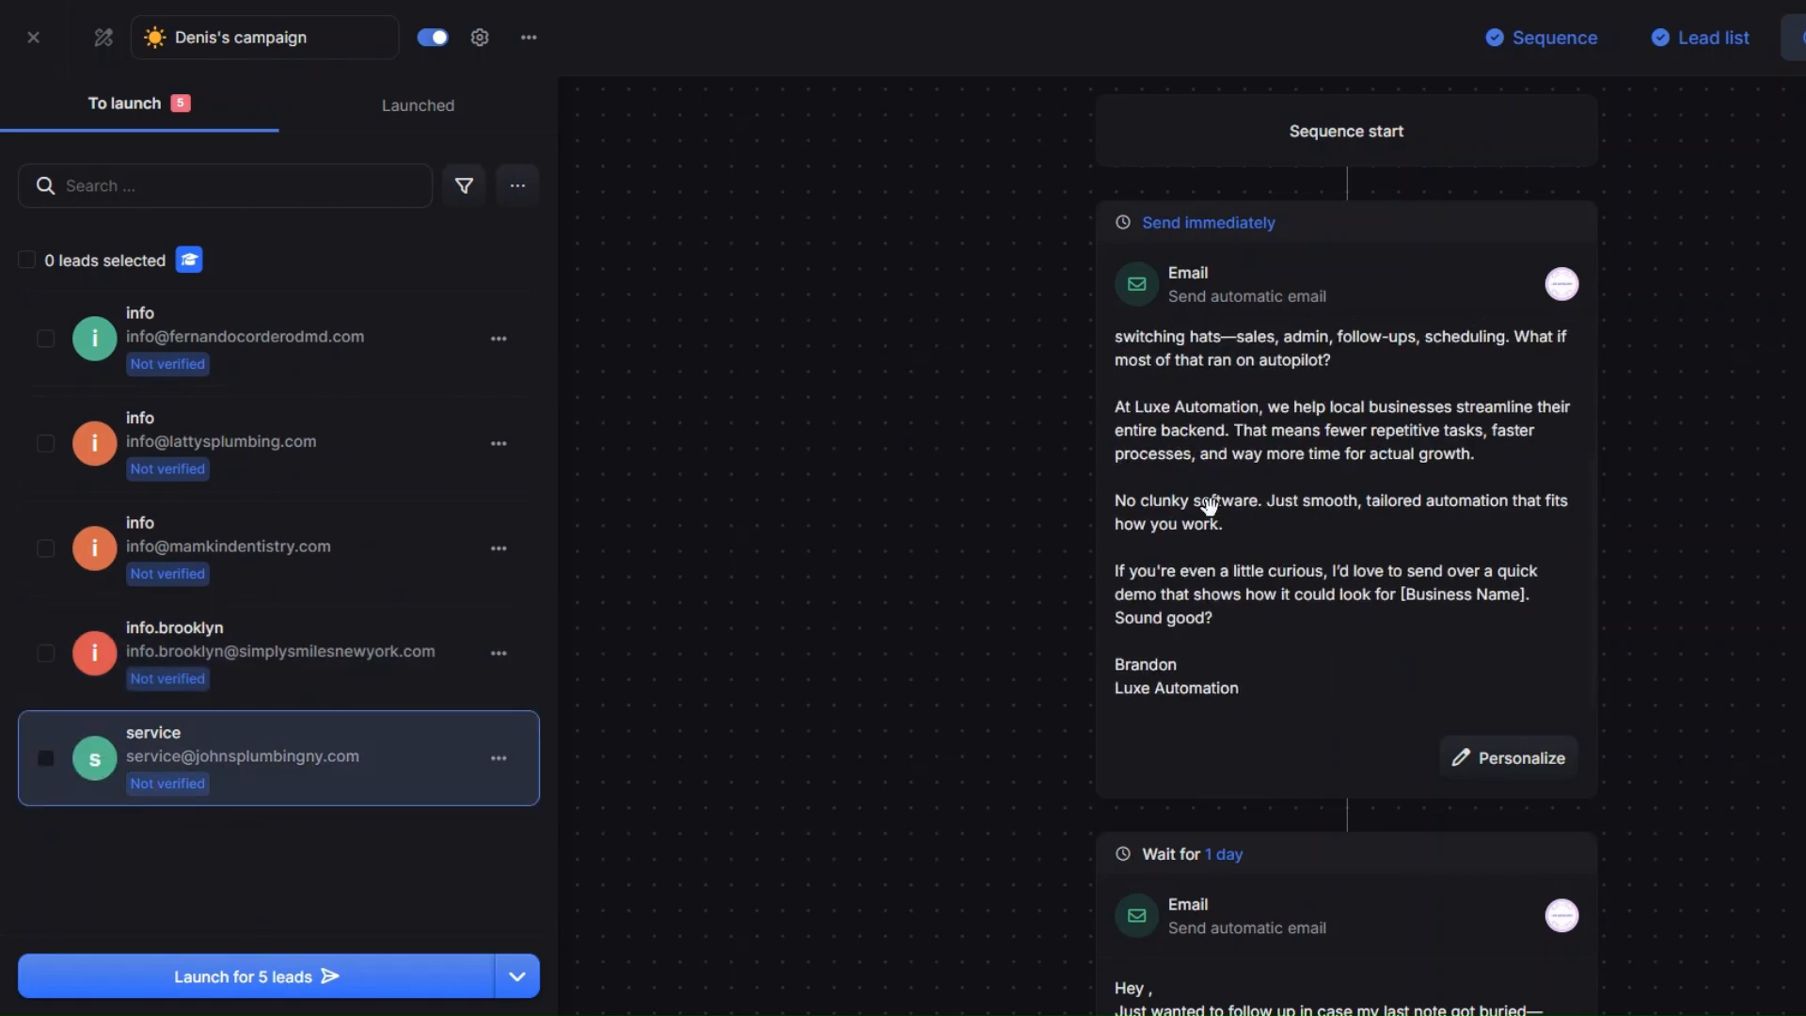
{"action": "scroll", "coordinate": [1239, 713], "scroll_direction": "up", "scroll_amount": 6}
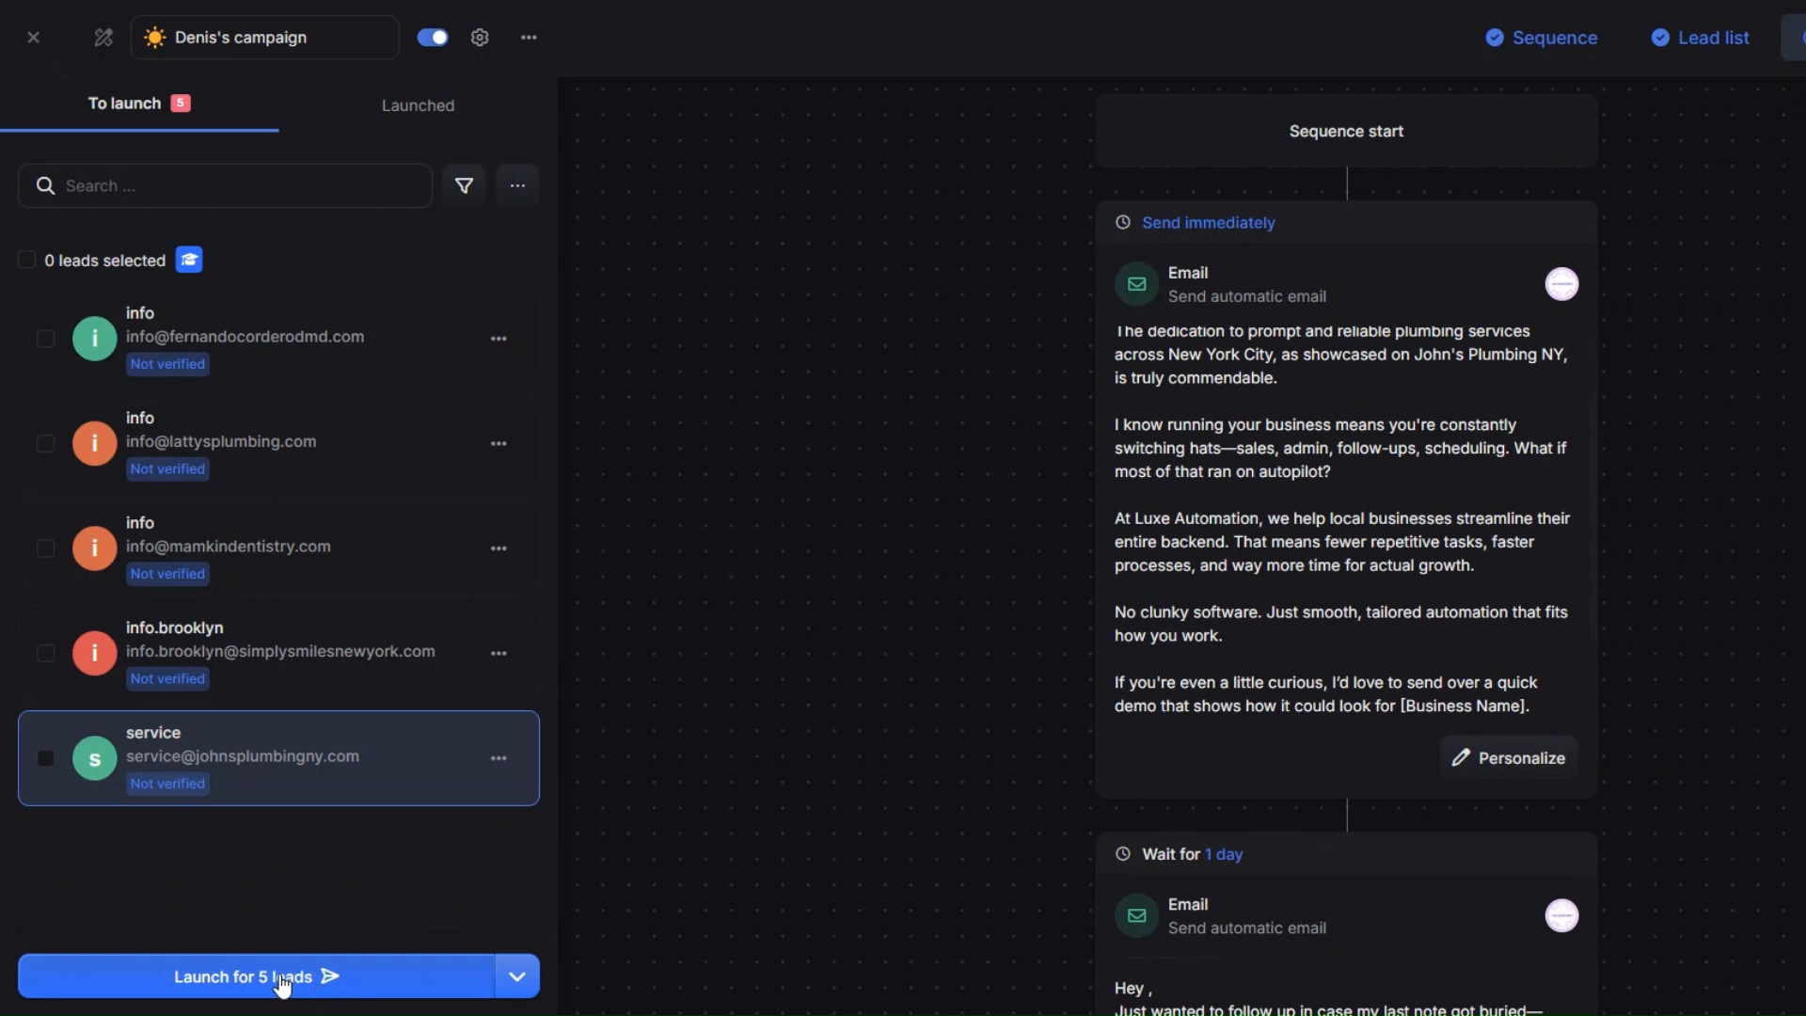
- Open the campaign launch recap for all five leads and review its contact count, timing and sending schedule
{"action": "left_click", "coordinate": [282, 980]}
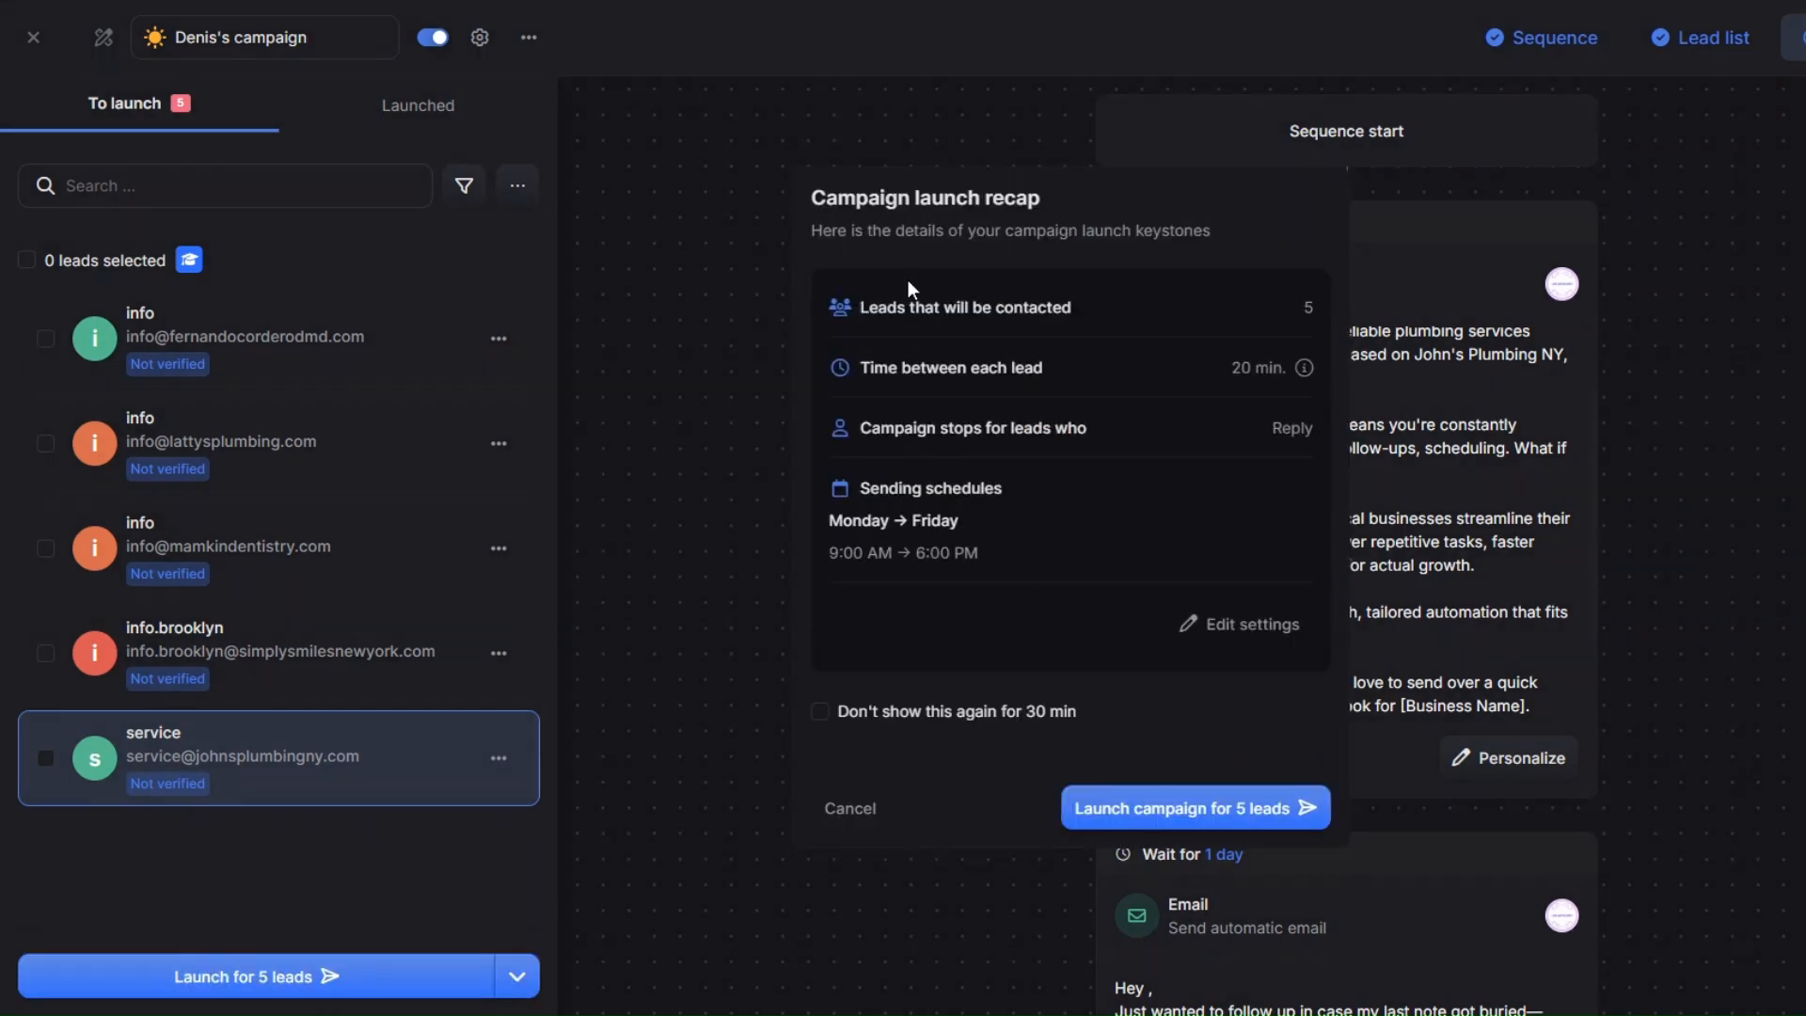
{"action": "left_click_drag", "start_coordinate": [818, 201], "coordinate": [1079, 218]}
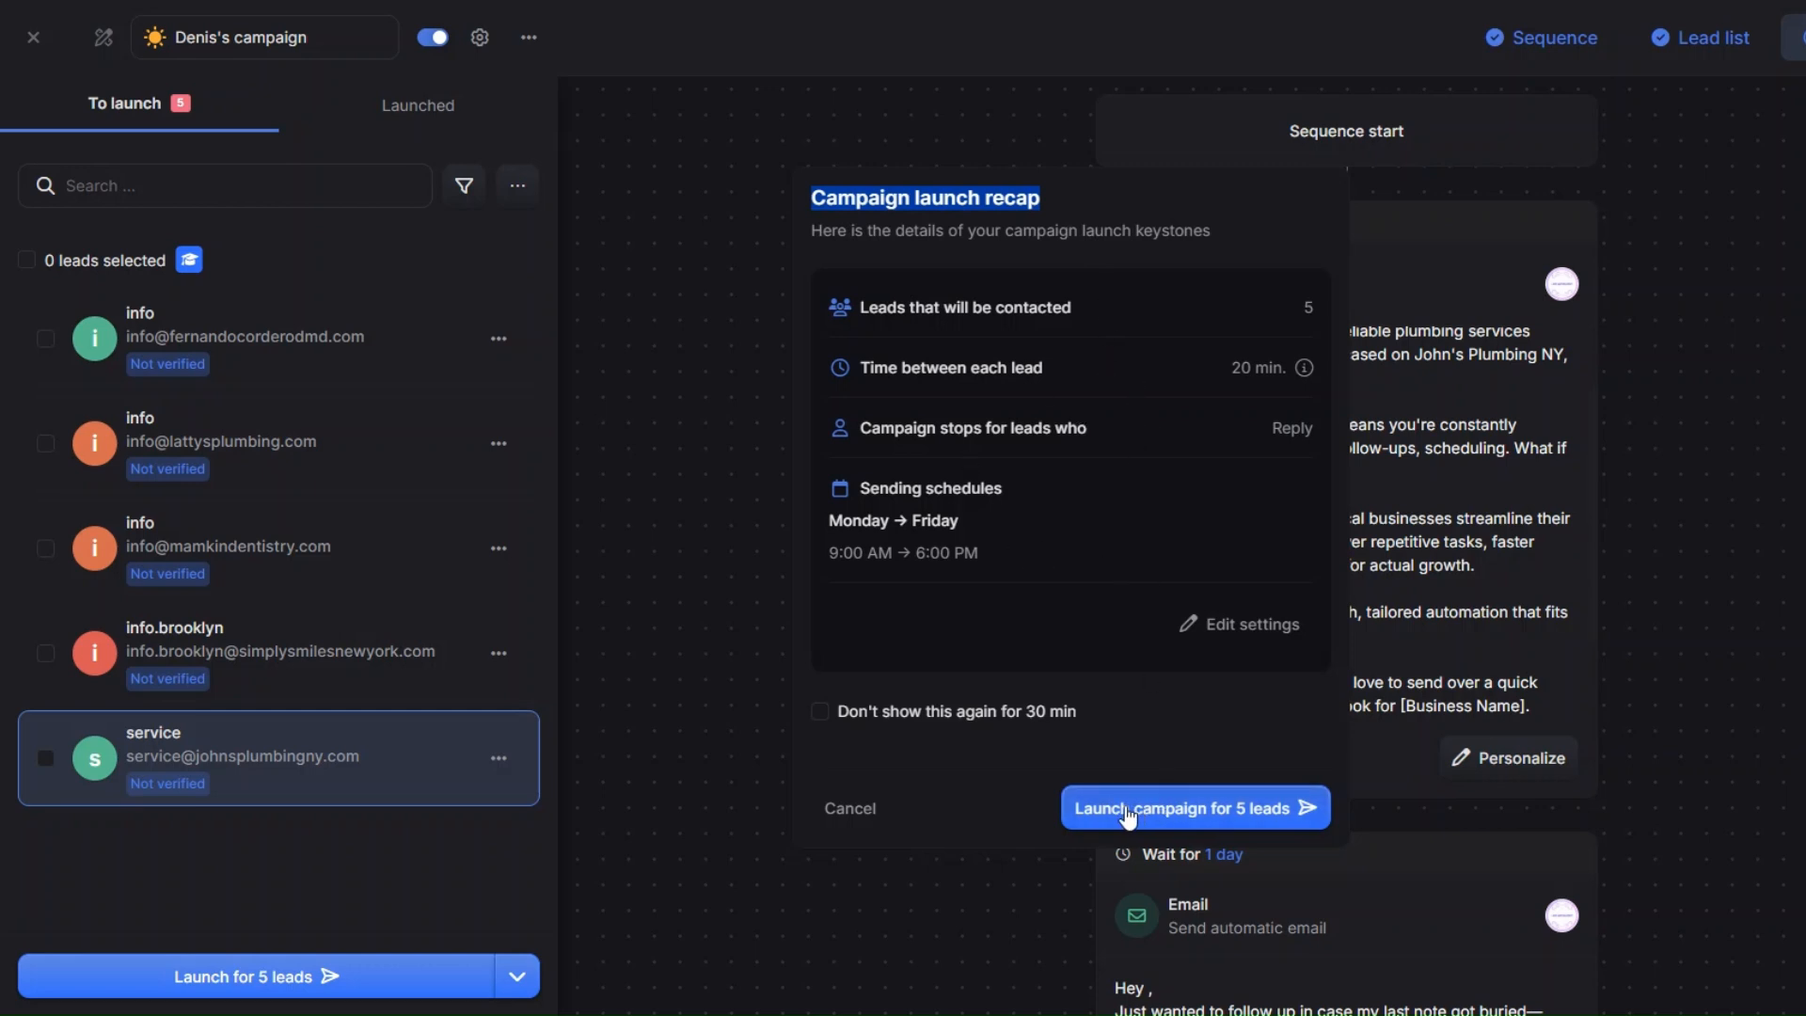
{"action": "left_click", "coordinate": [1030, 786]}
{"action": "left_click", "coordinate": [660, 319]}
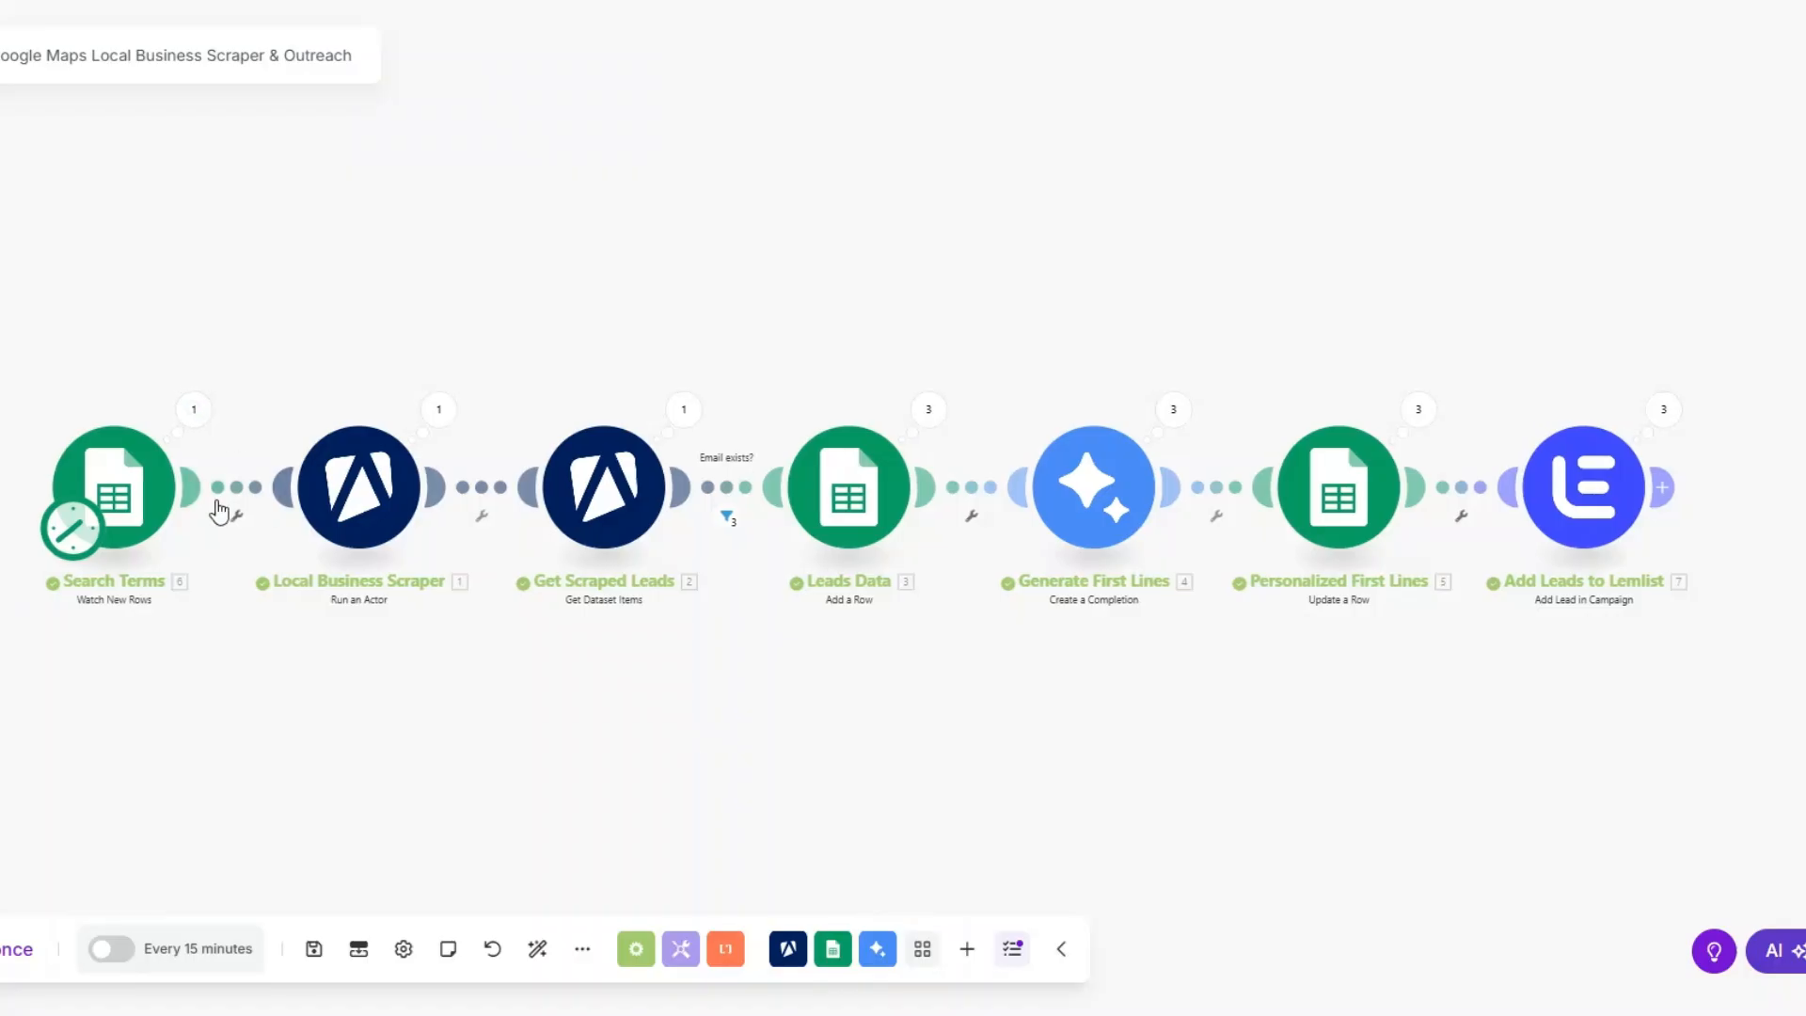
- Back in Make and the spreadsheet, review the Search Terms output, the Search Terms sheet and the Local Business Scraper output
{"action": "left_click", "coordinate": [194, 403]}
{"action": "left_click", "coordinate": [183, 327]}
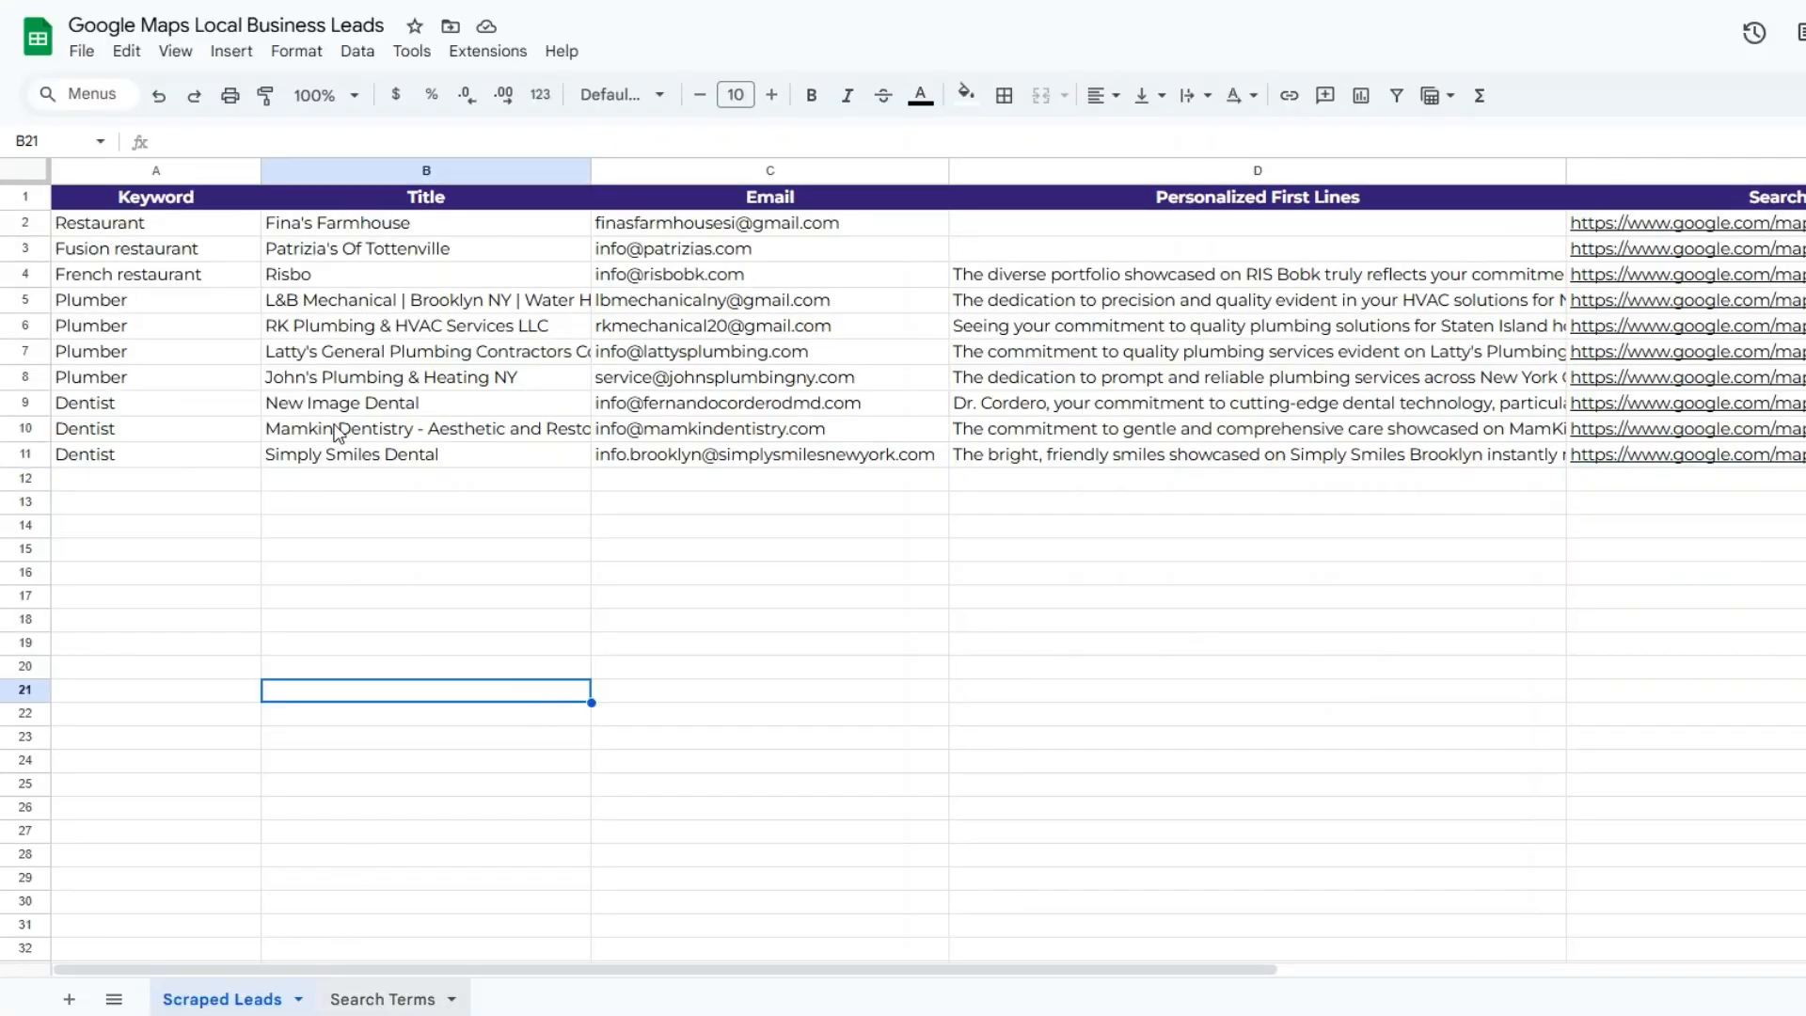
{"action": "left_click", "coordinate": [380, 999]}
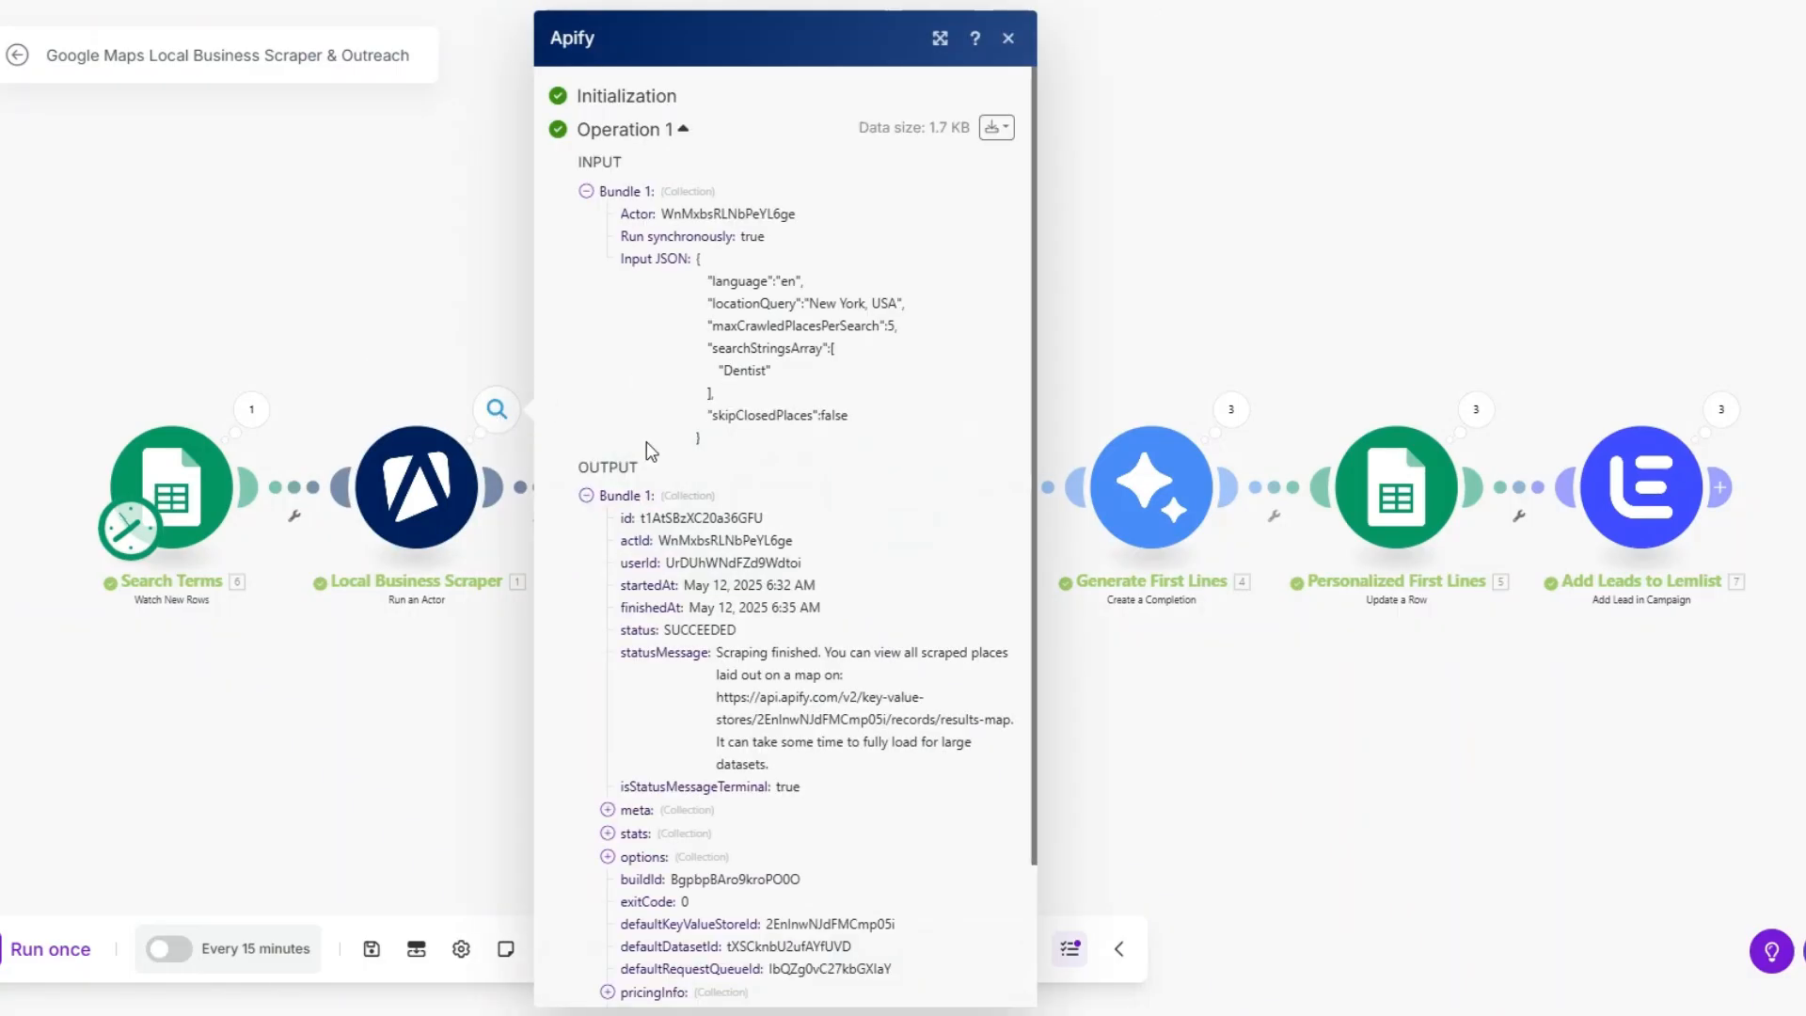
{"action": "key", "text": "Escape"}
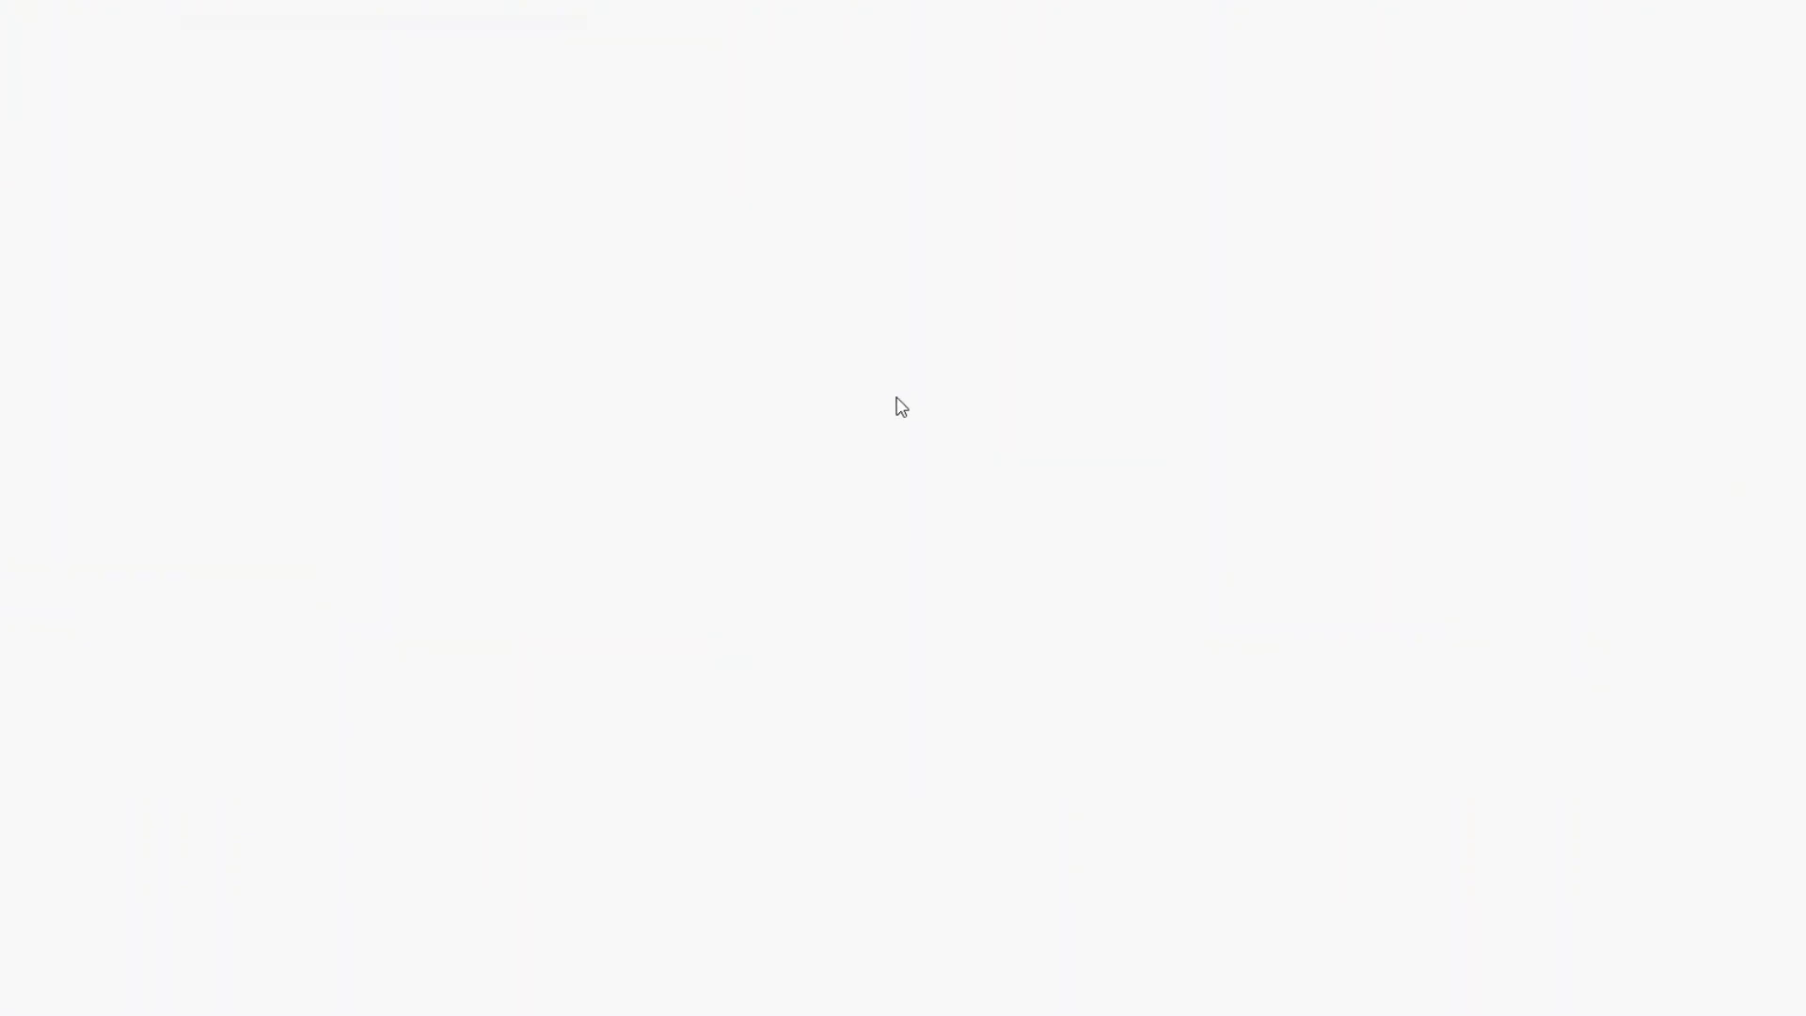
- Look over the Dentist leads' keyword, title, email and first line in the Scraped Leads sheet, and return to the Make scenario
{"action": "left_click", "coordinate": [736, 503]}
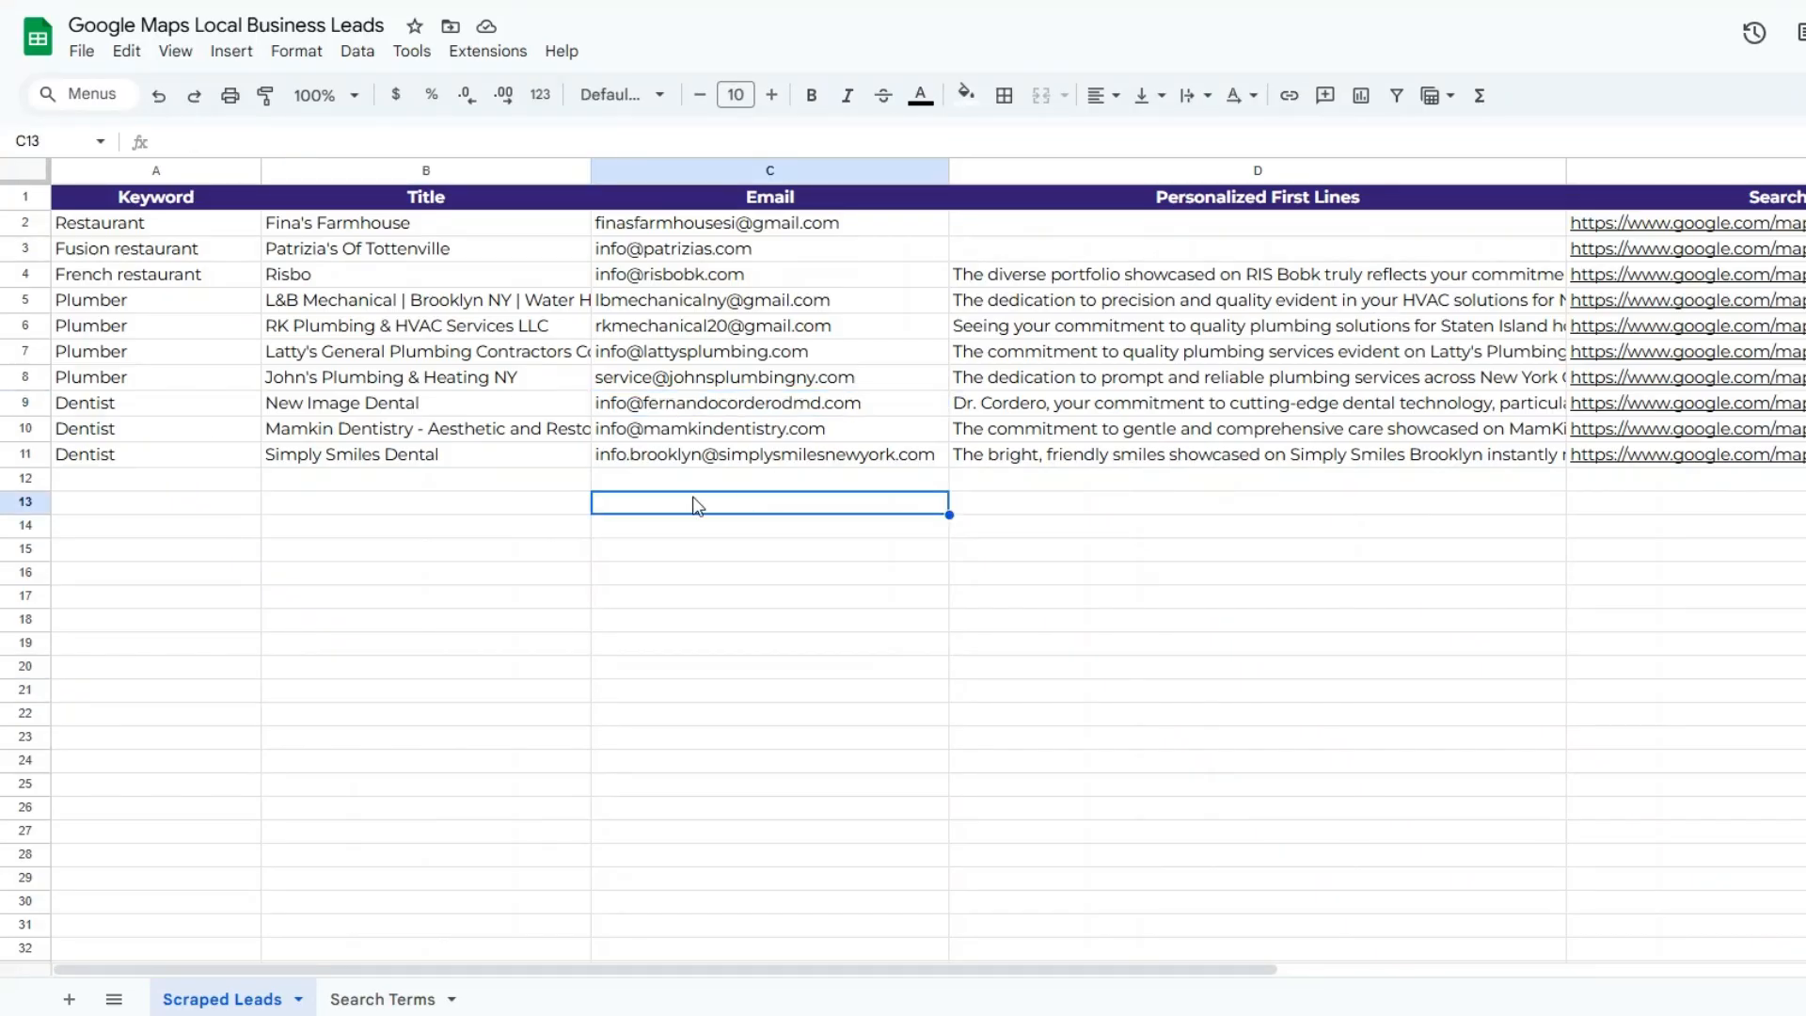
{"action": "left_click", "coordinate": [160, 430]}
{"action": "left_click", "coordinate": [354, 430]}
{"action": "left_click", "coordinate": [695, 407]}
{"action": "left_click", "coordinate": [1321, 433]}
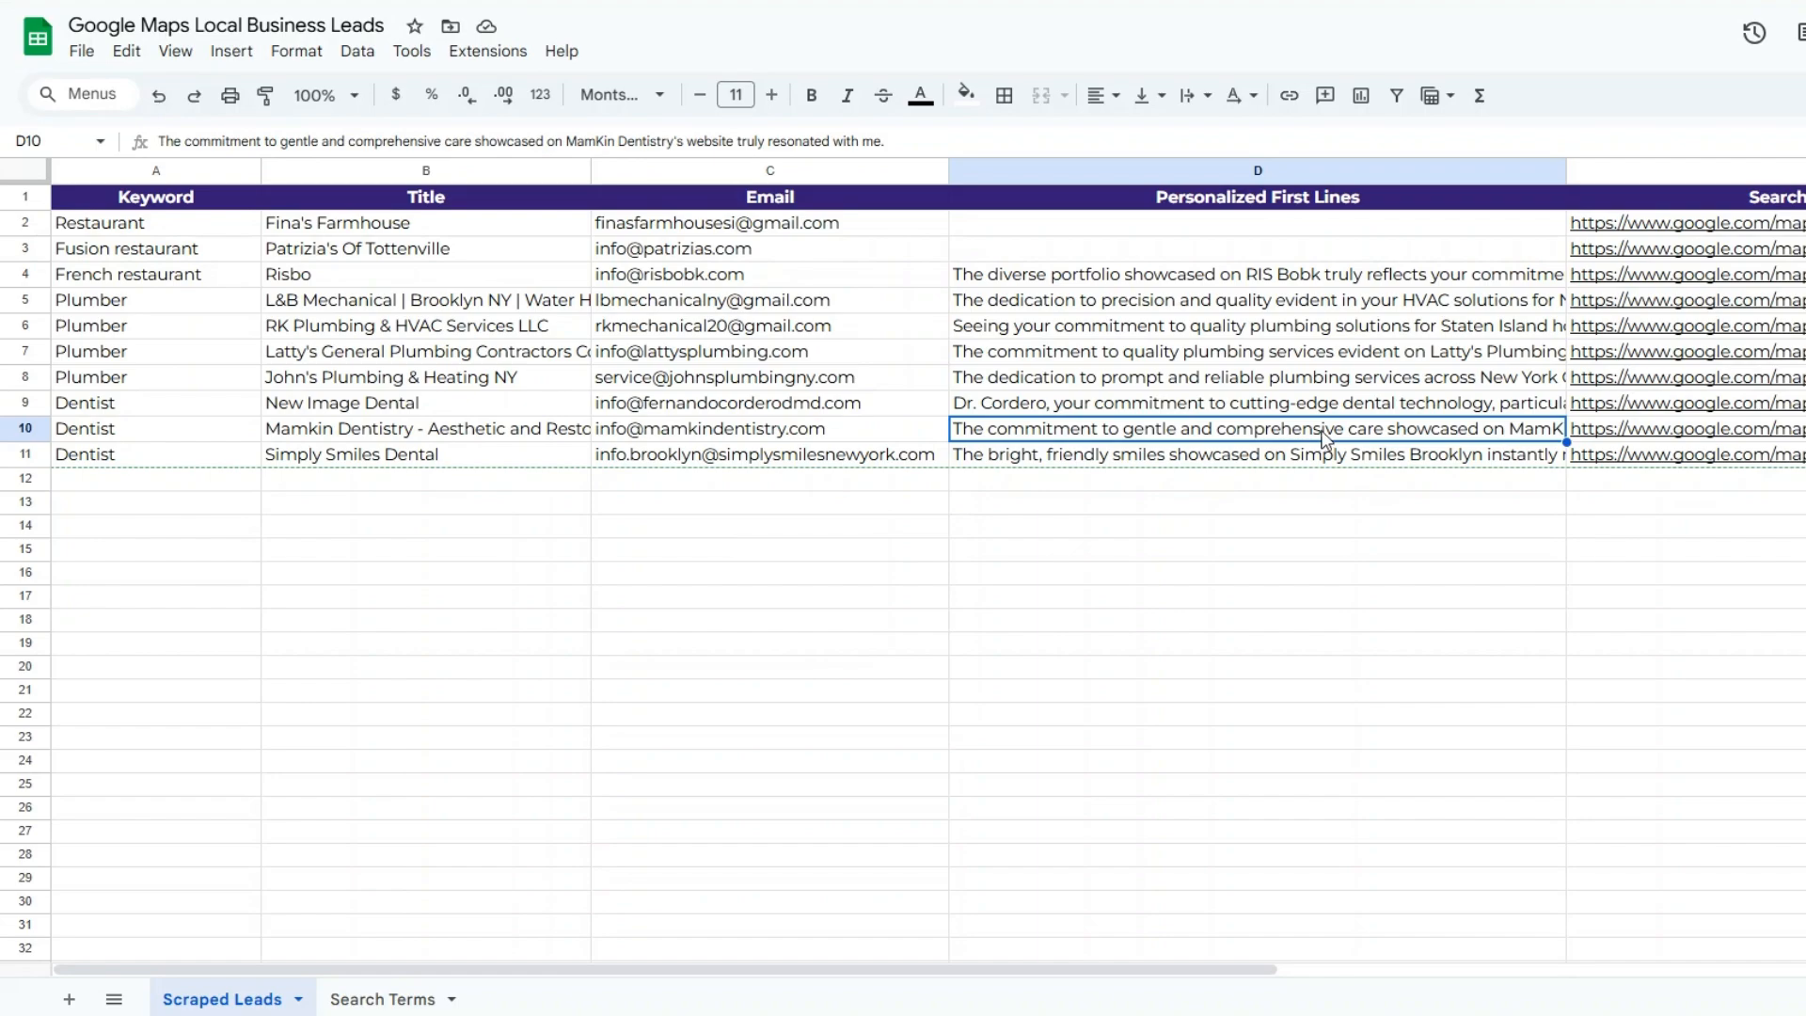
{"action": "left_click", "coordinate": [1653, 501]}
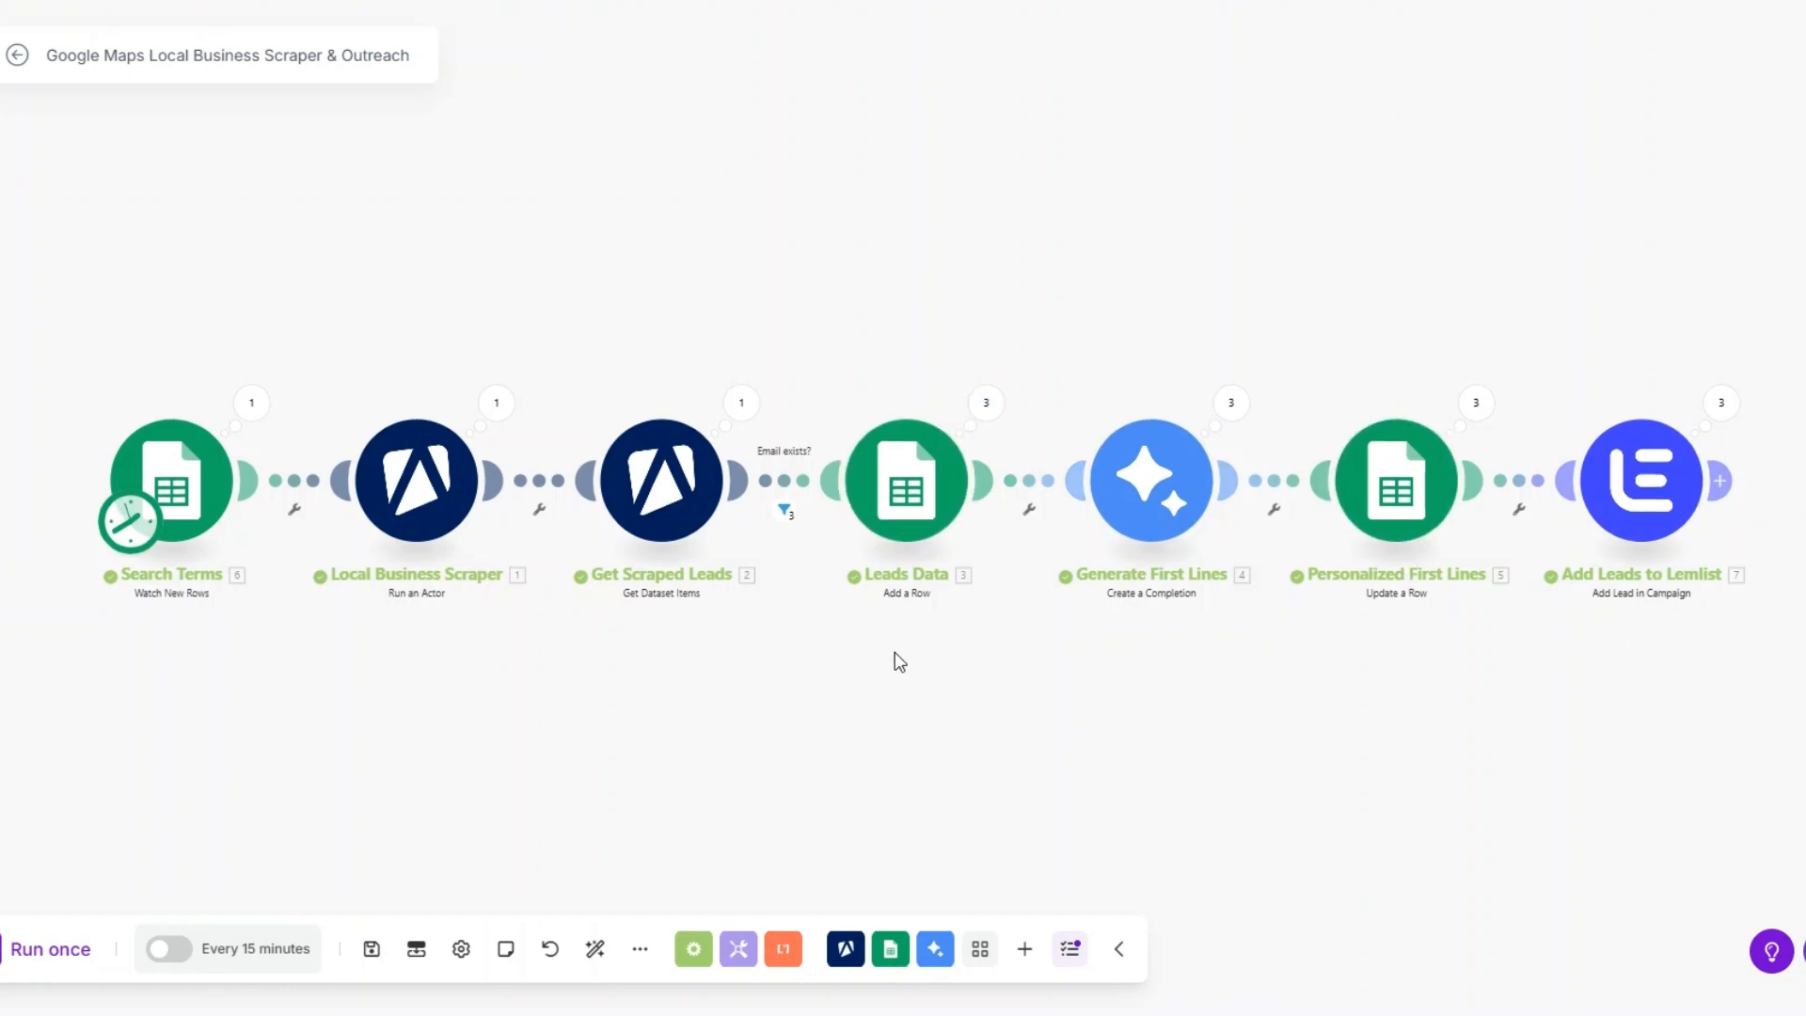
{"action": "left_click_drag", "start_coordinate": [903, 656], "coordinate": [907, 657]}
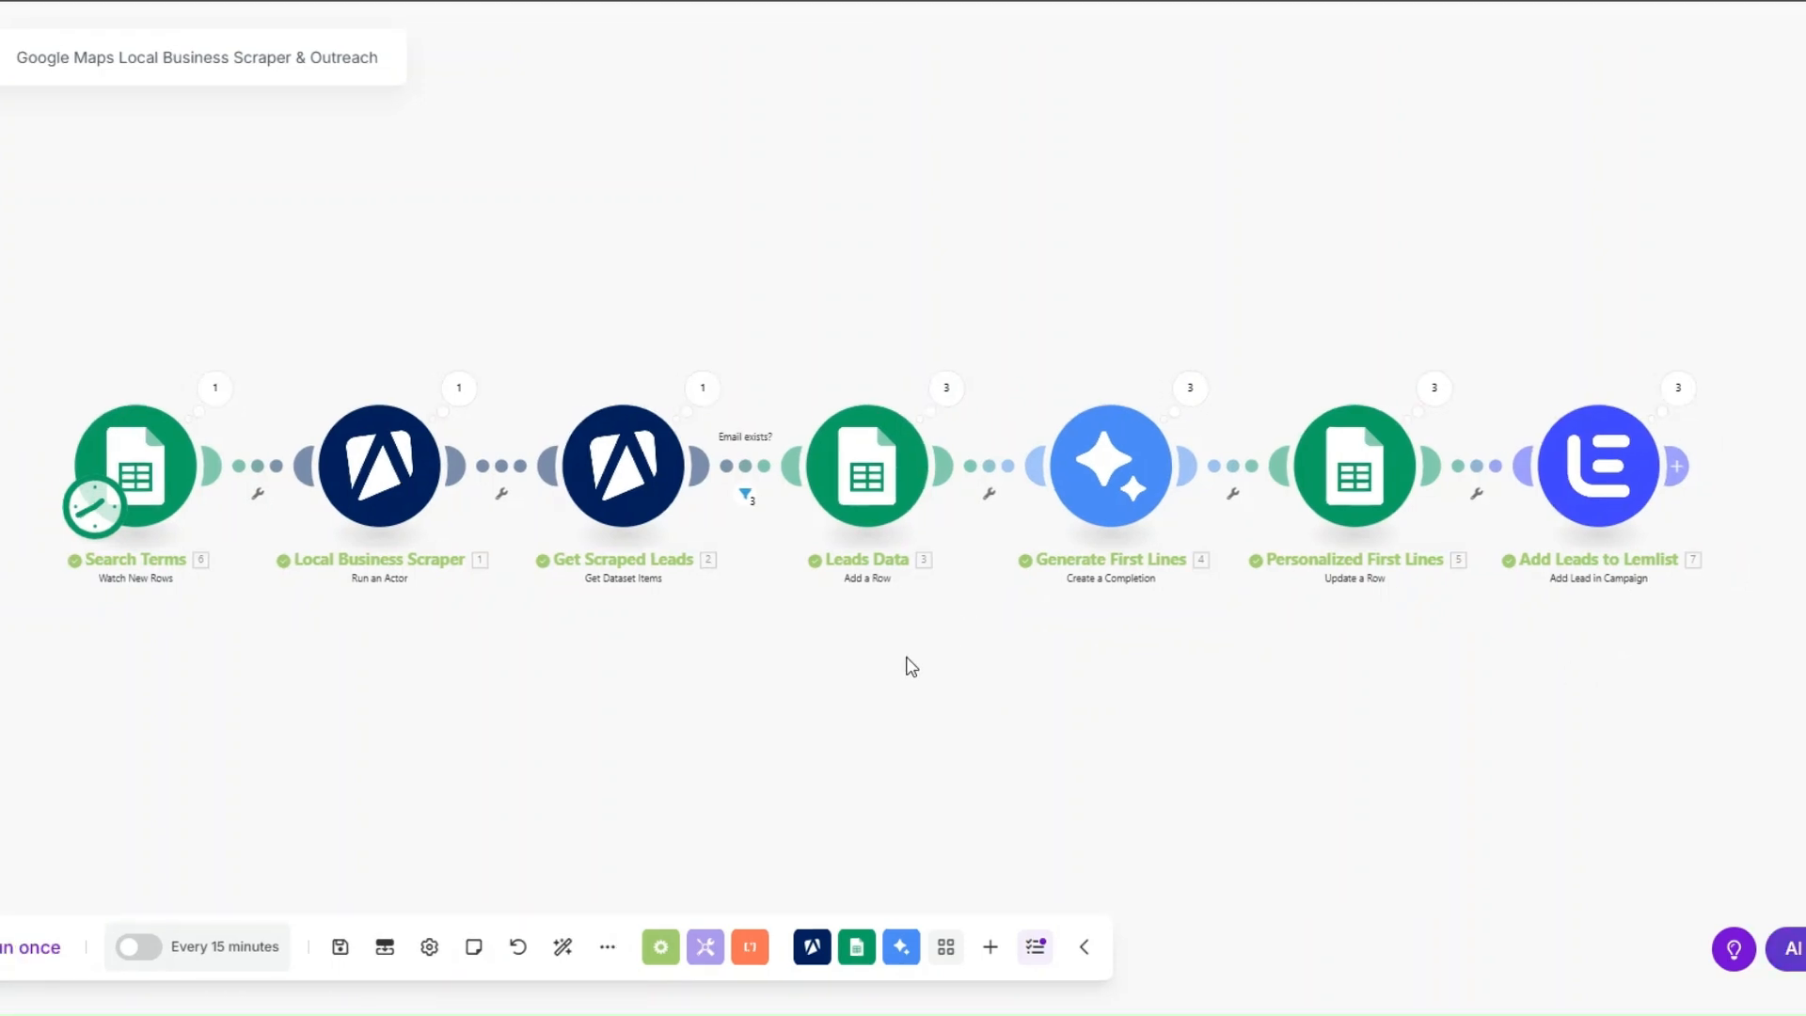